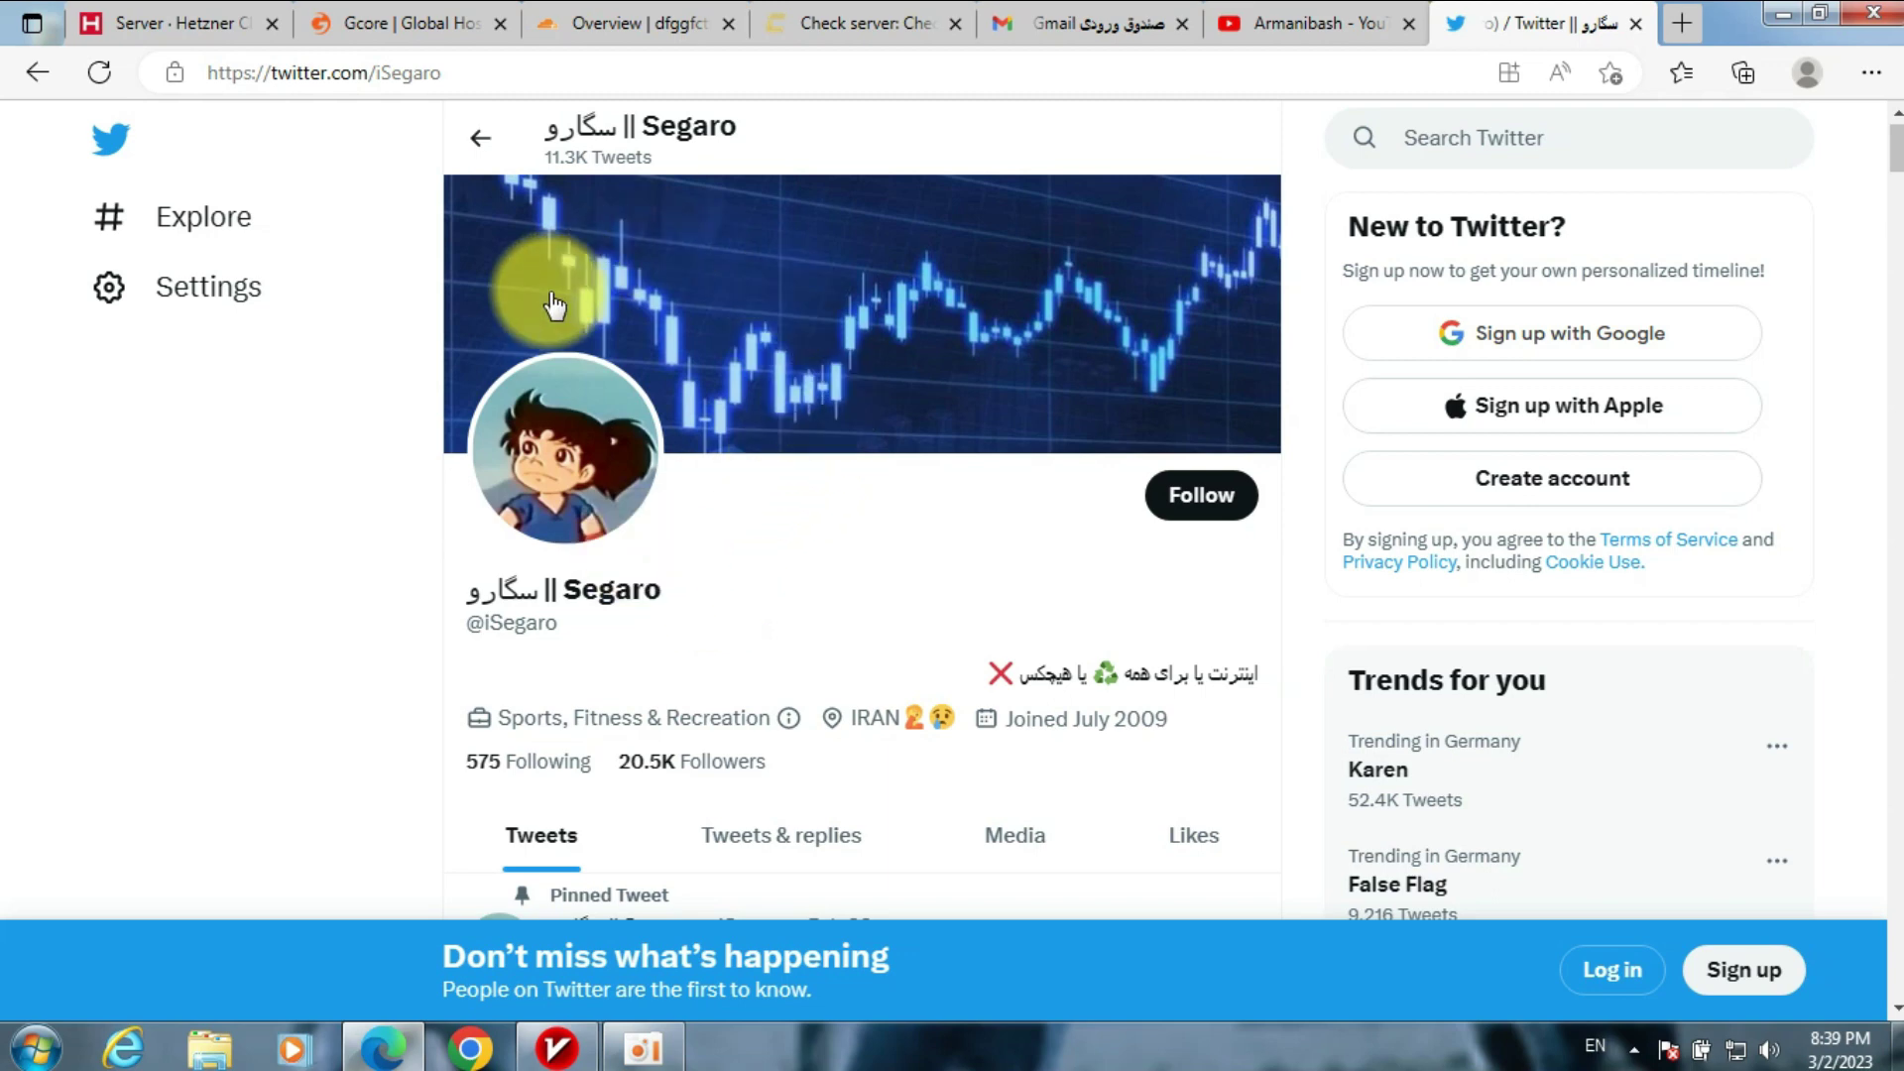
- Switch from the Twitter profile to the Gcore home page at gcore.com
left_click(402, 28)
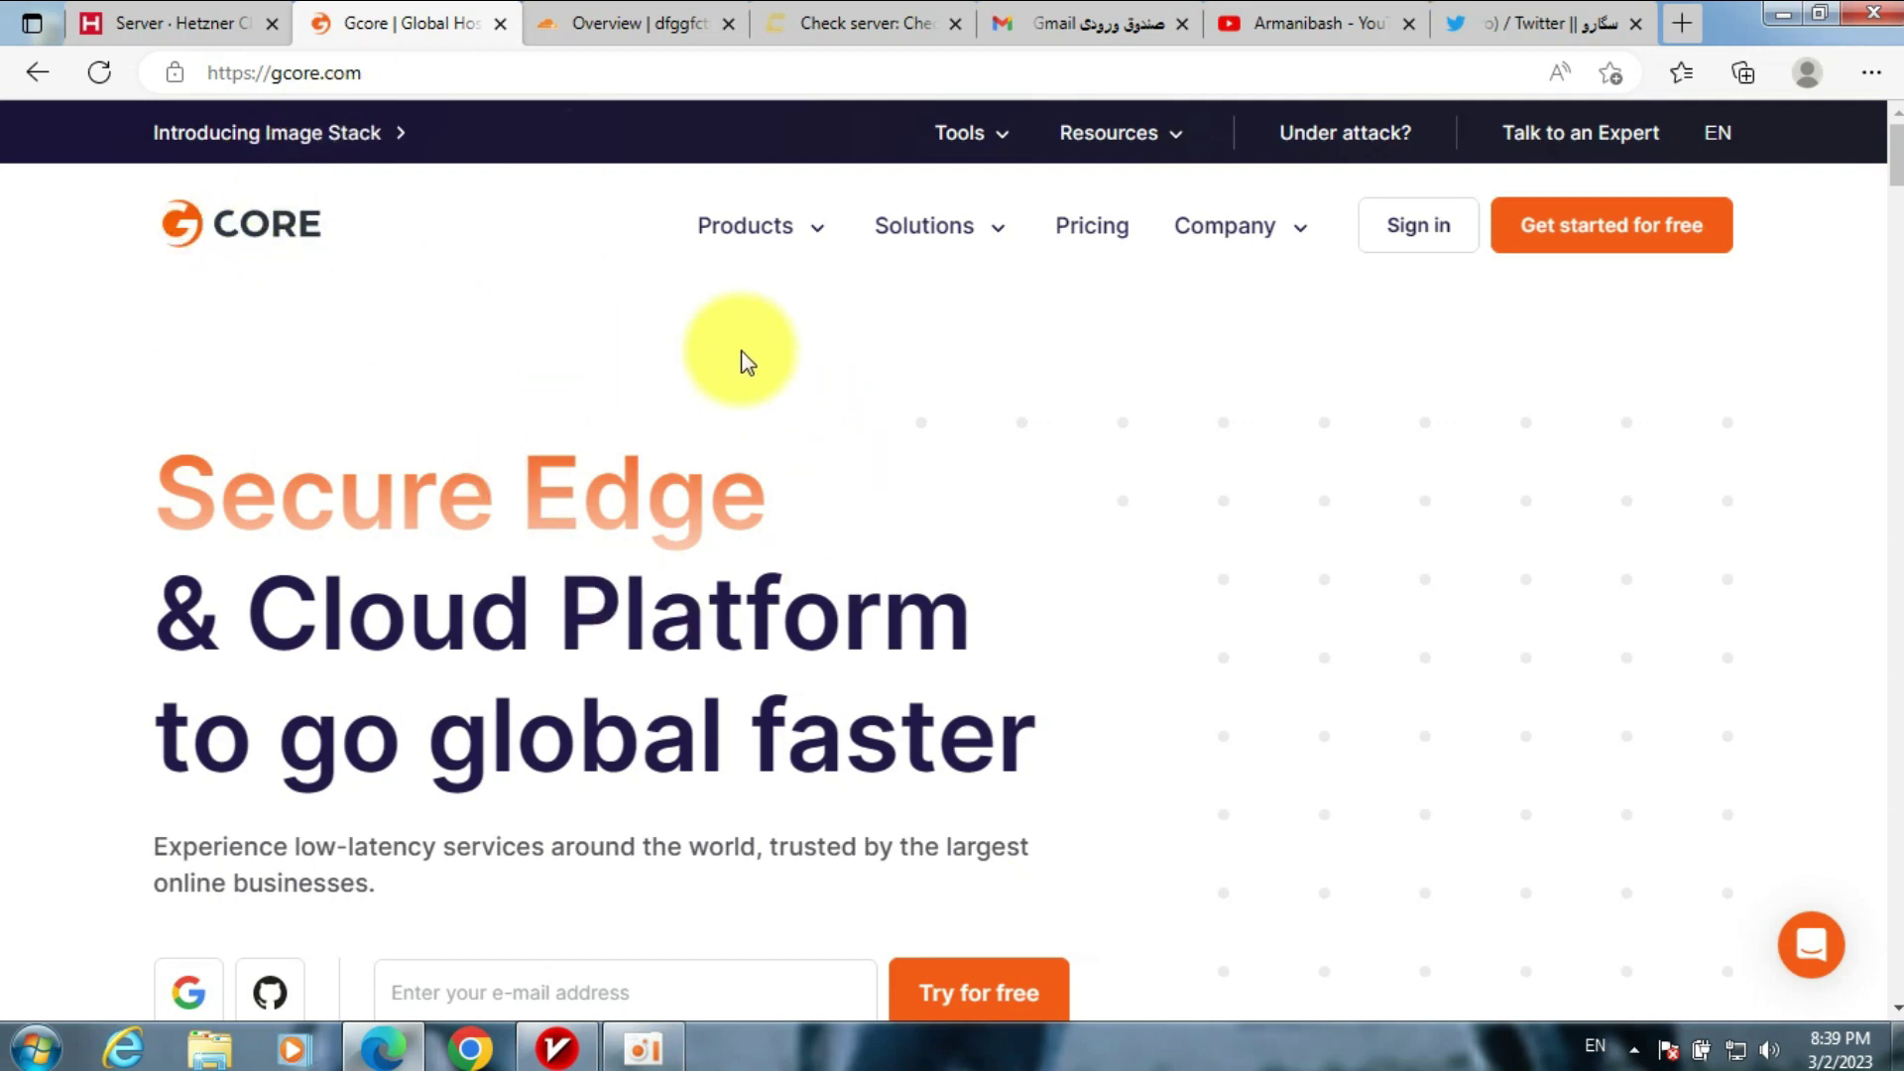
- Start the free signup and open the Gcore Edge platform's 'Create account for free' page
mouse_move(827, 246)
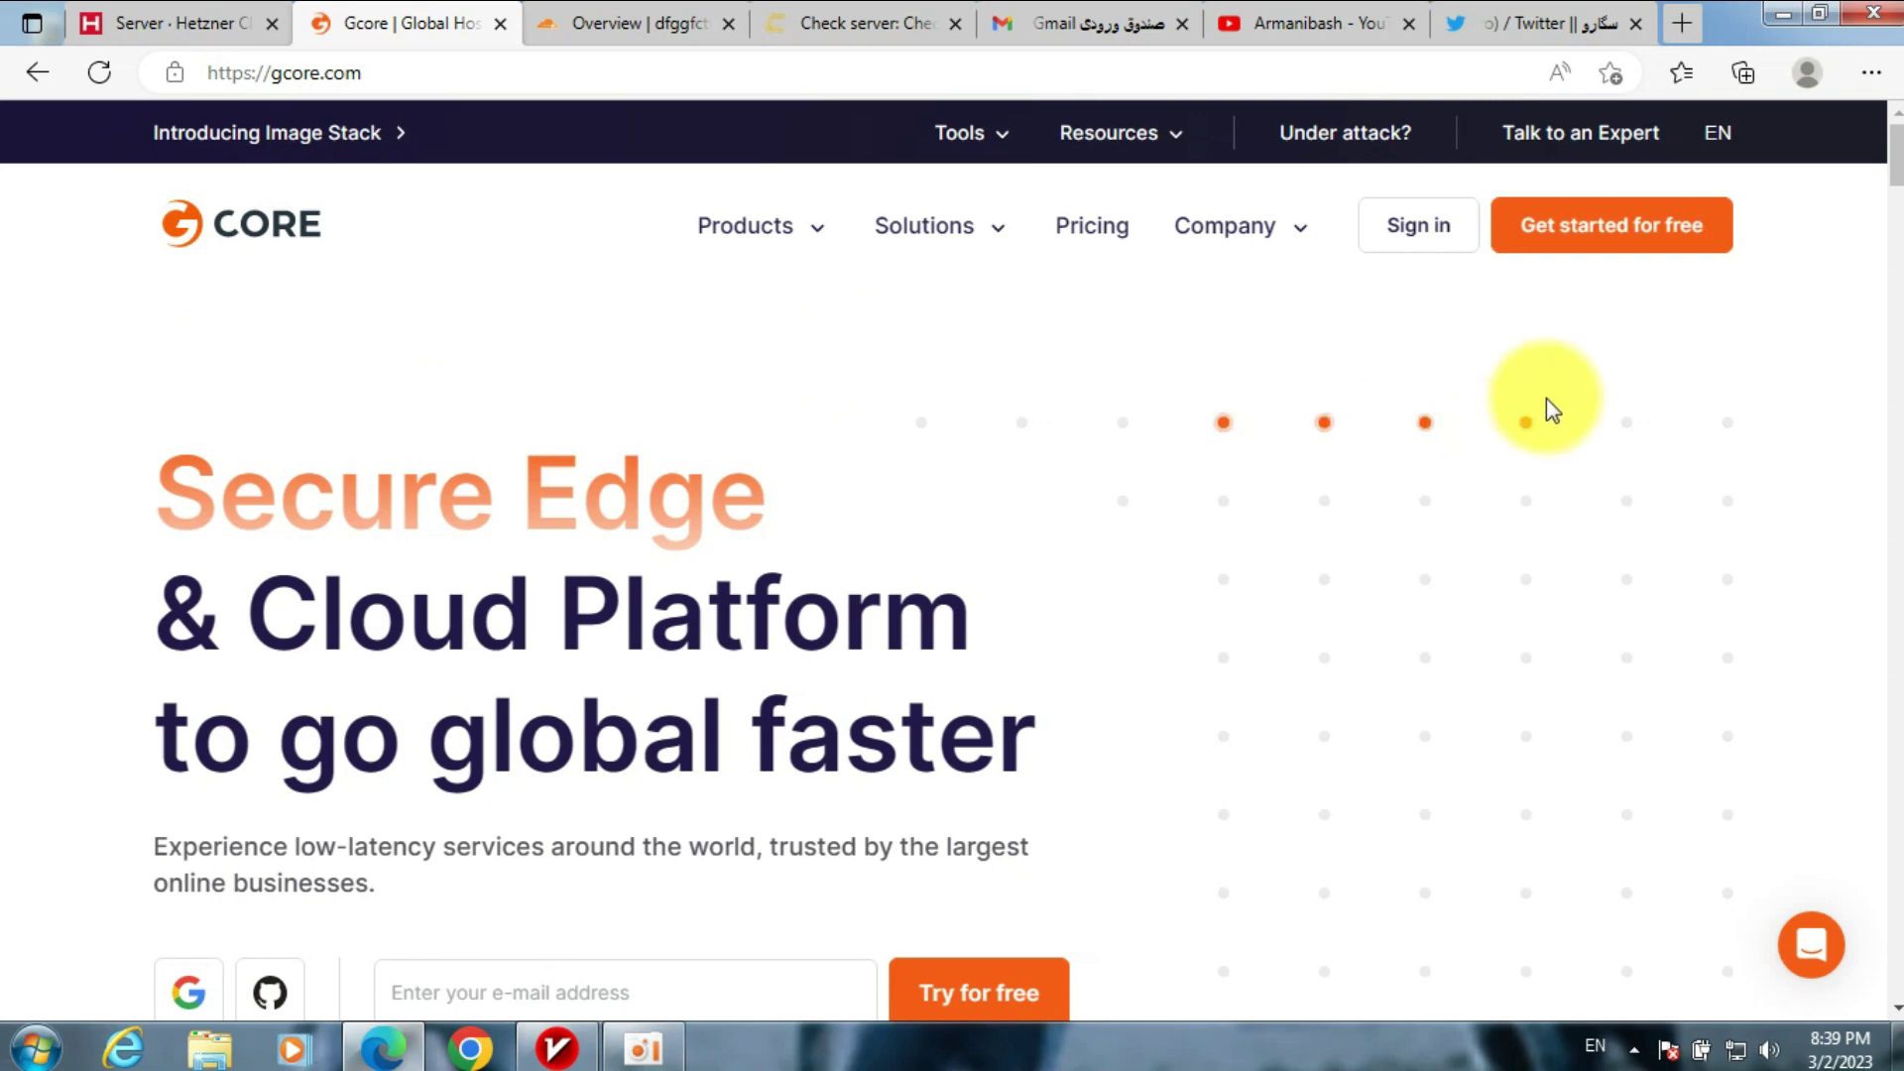
left_click(1579, 229)
scroll(714, 645, "down", 1)
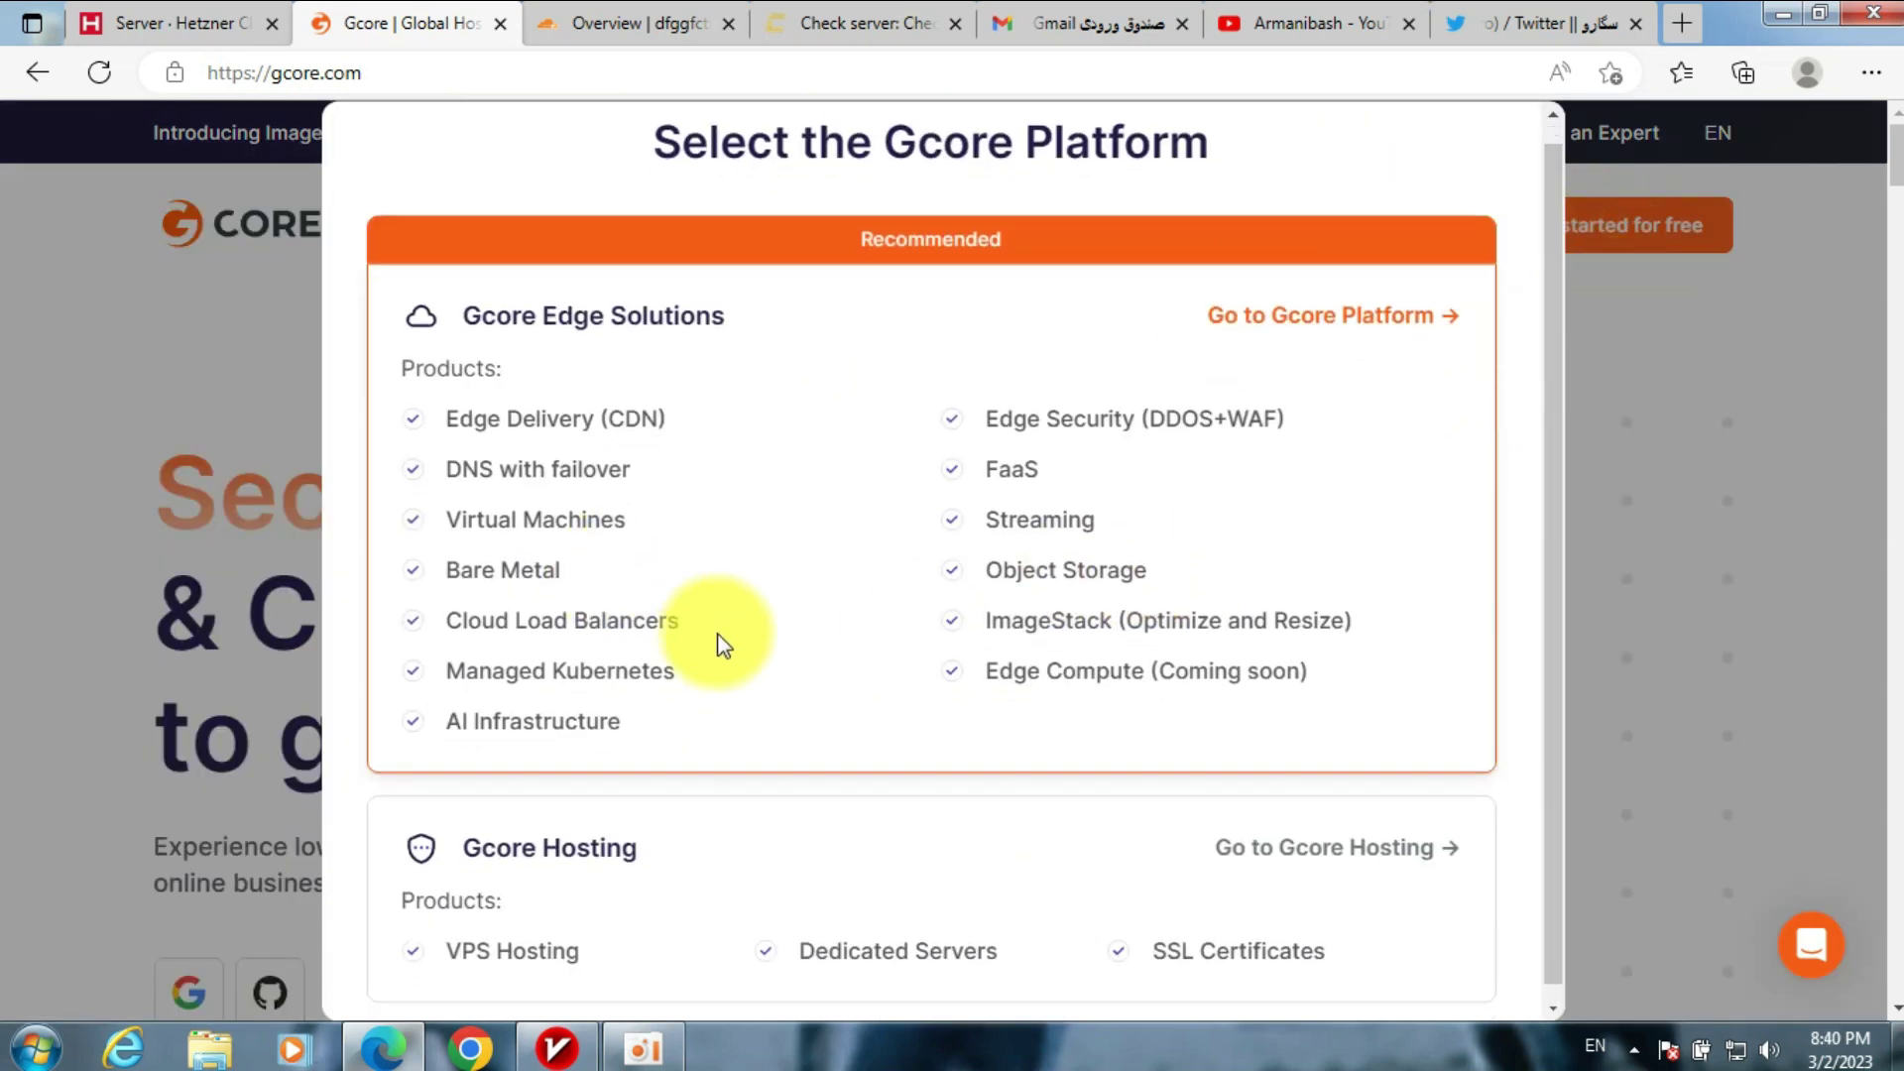
scroll(582, 783, "down", 3)
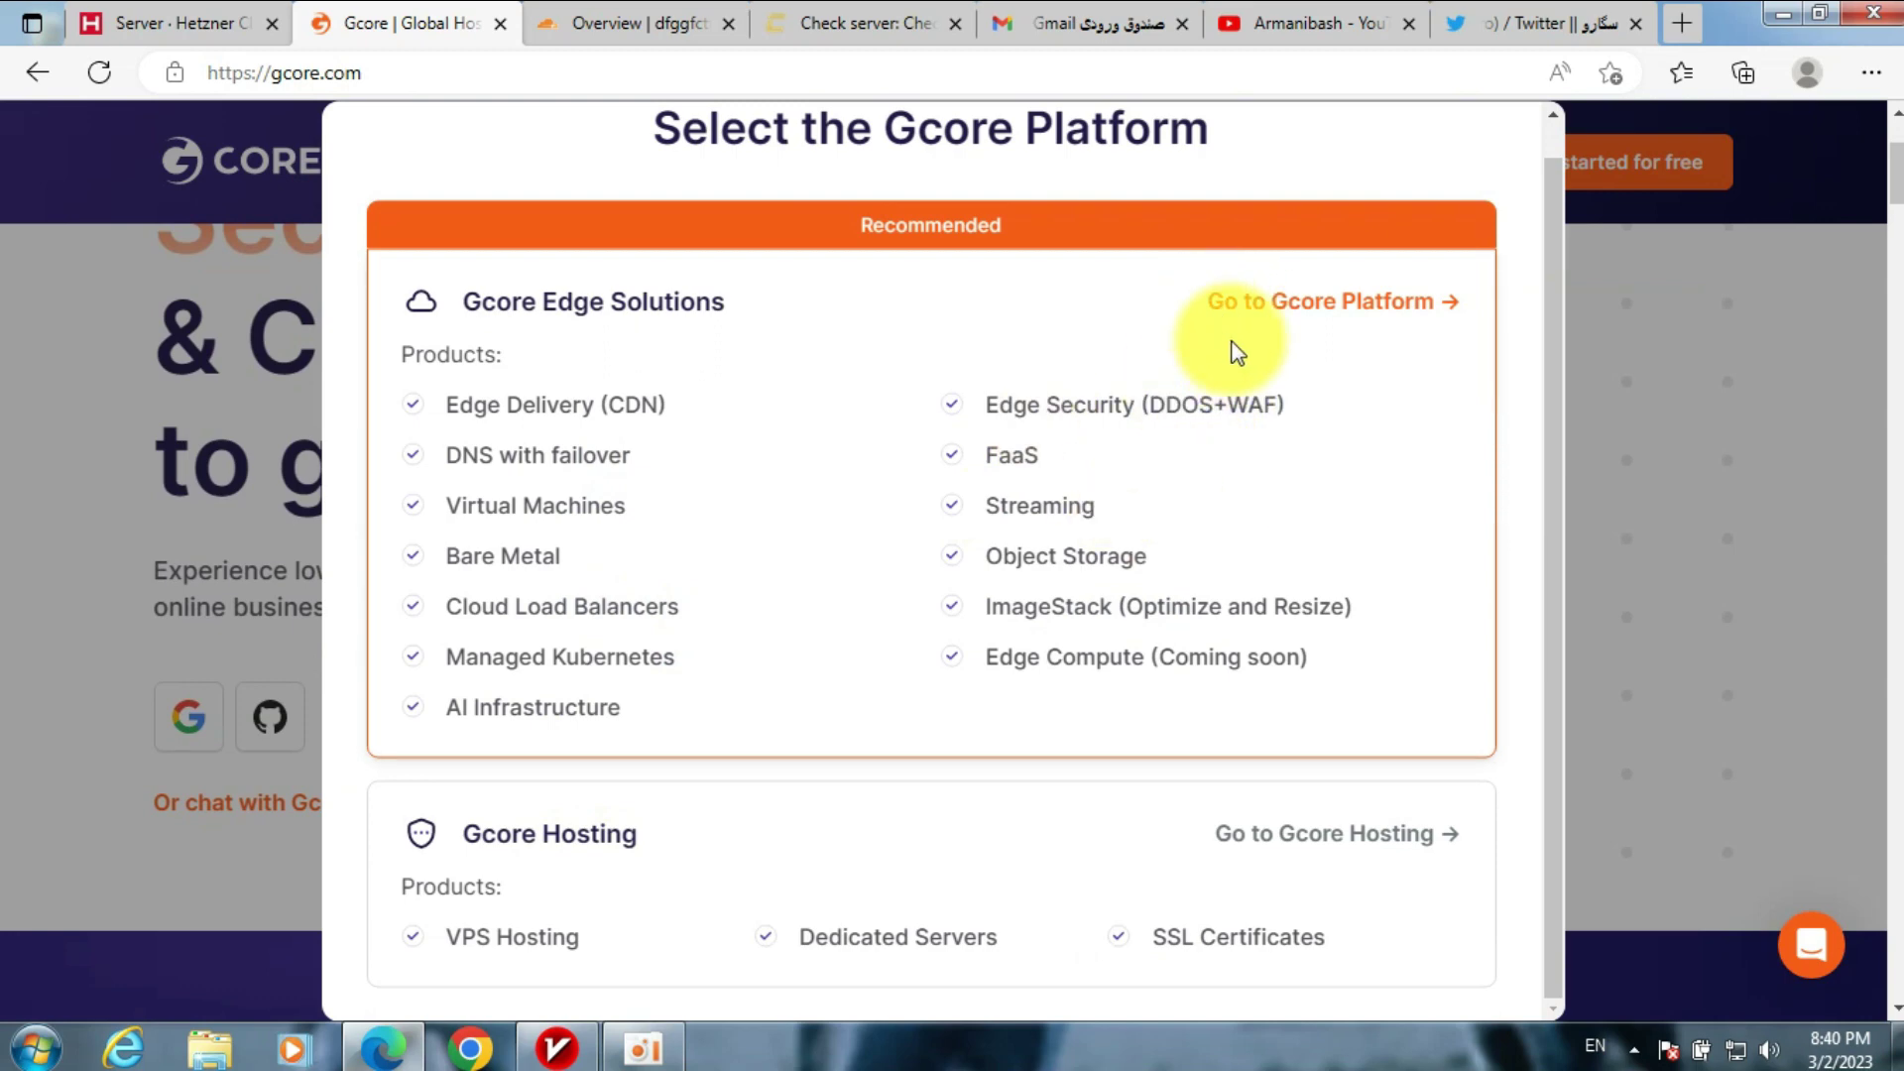
left_click(1256, 311)
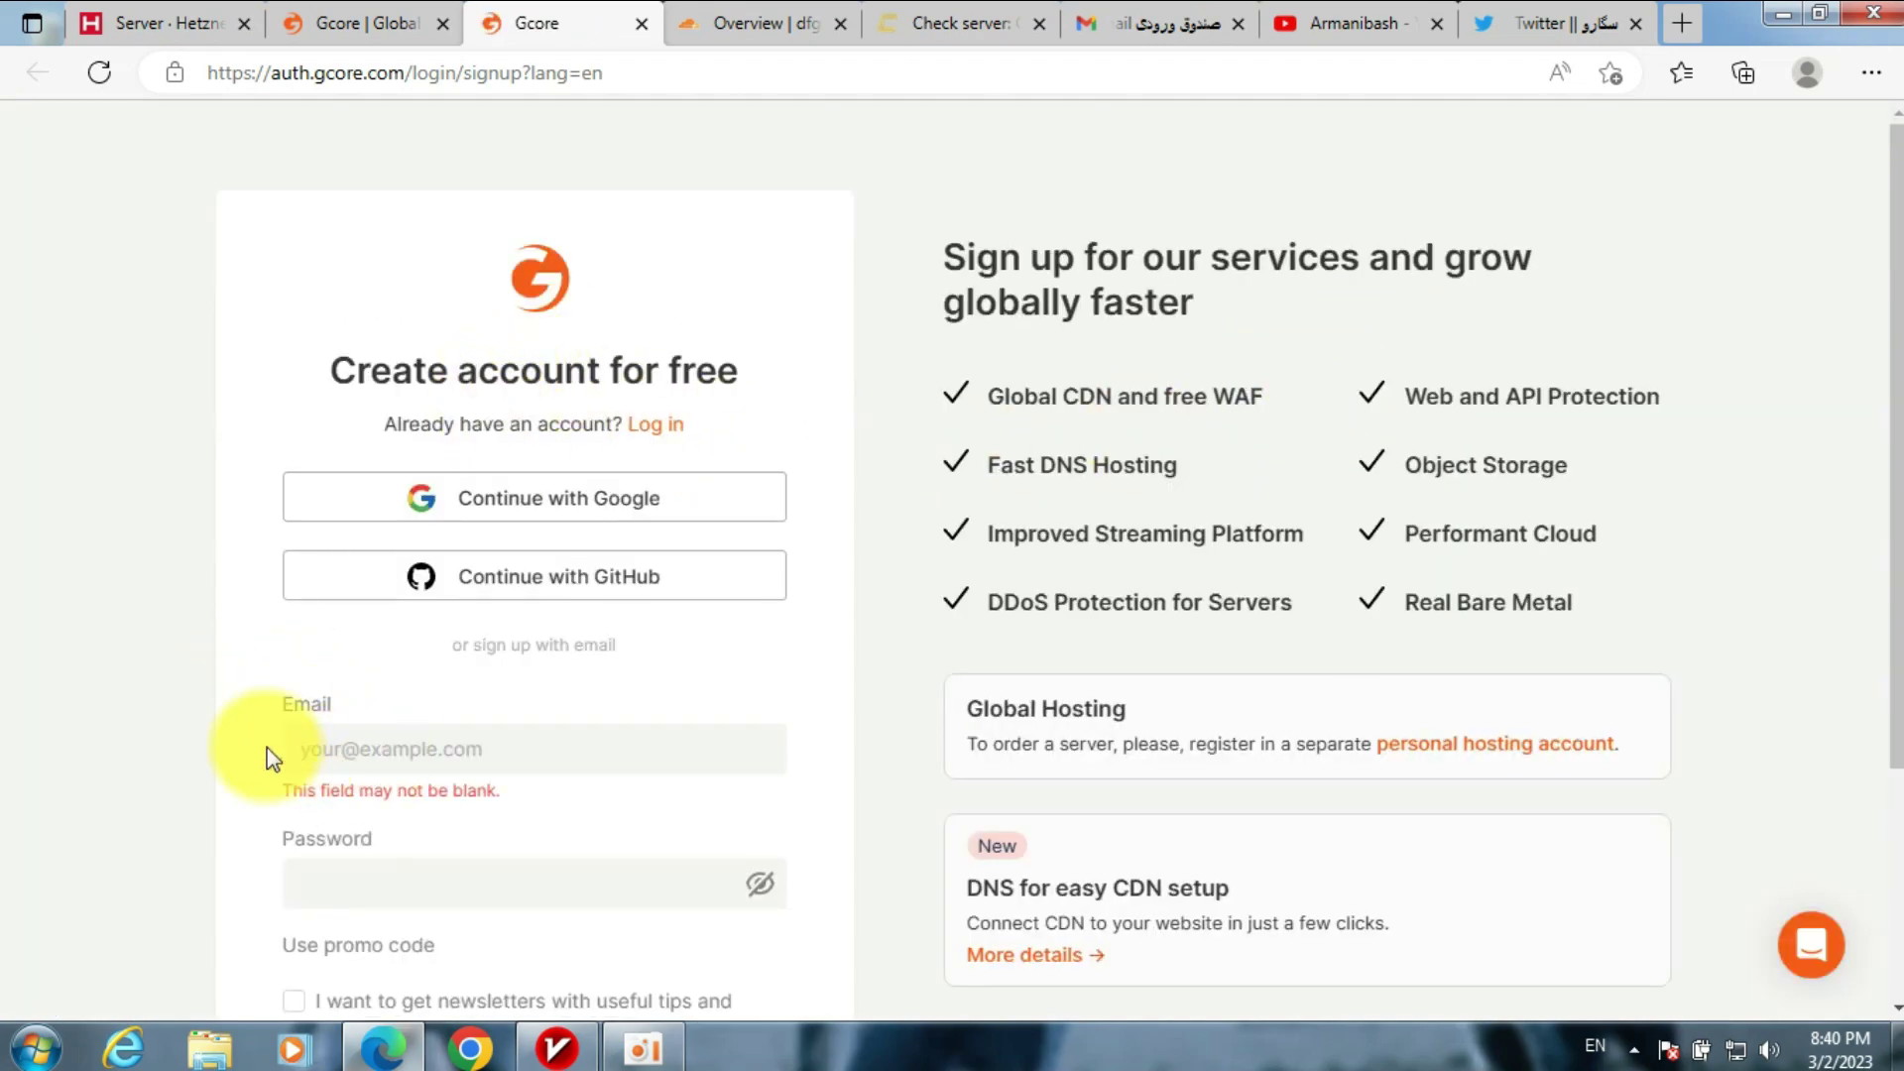
scroll(401, 888, "down", 3)
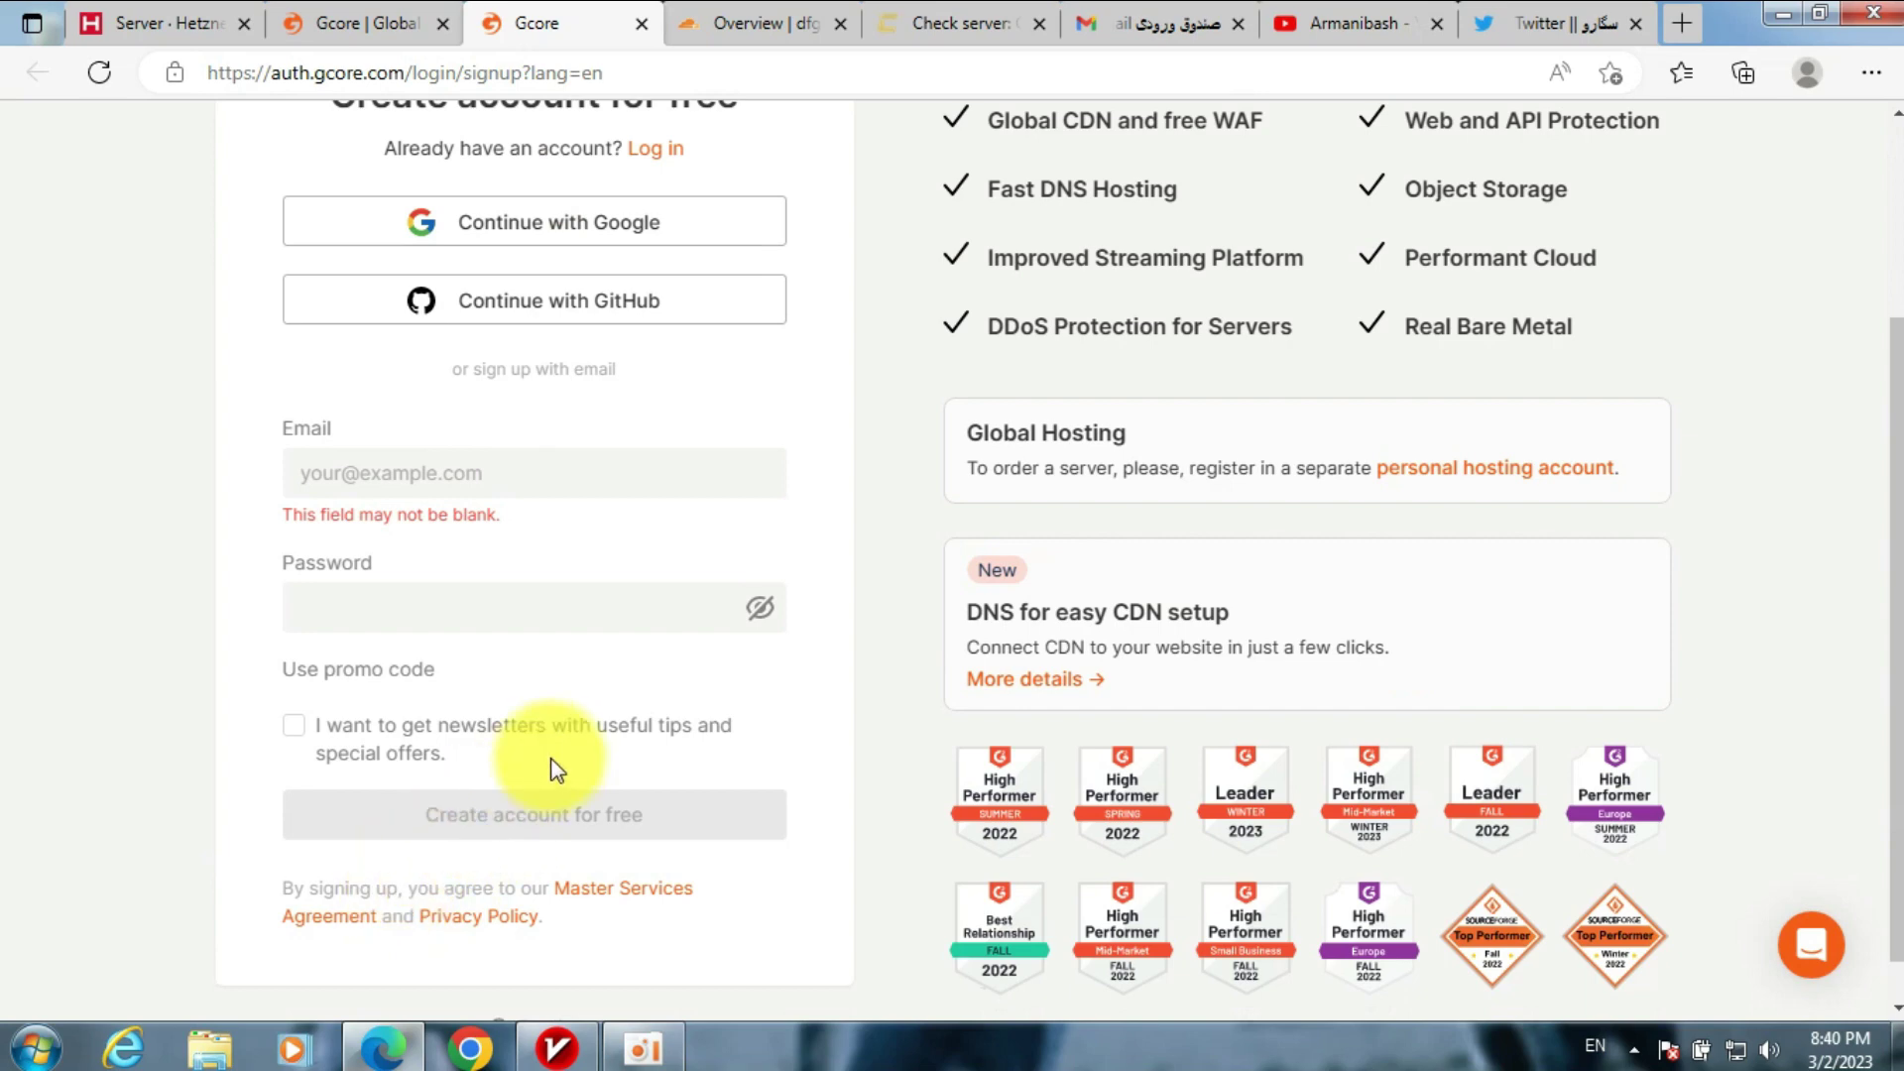
scroll(516, 753, "up", 3)
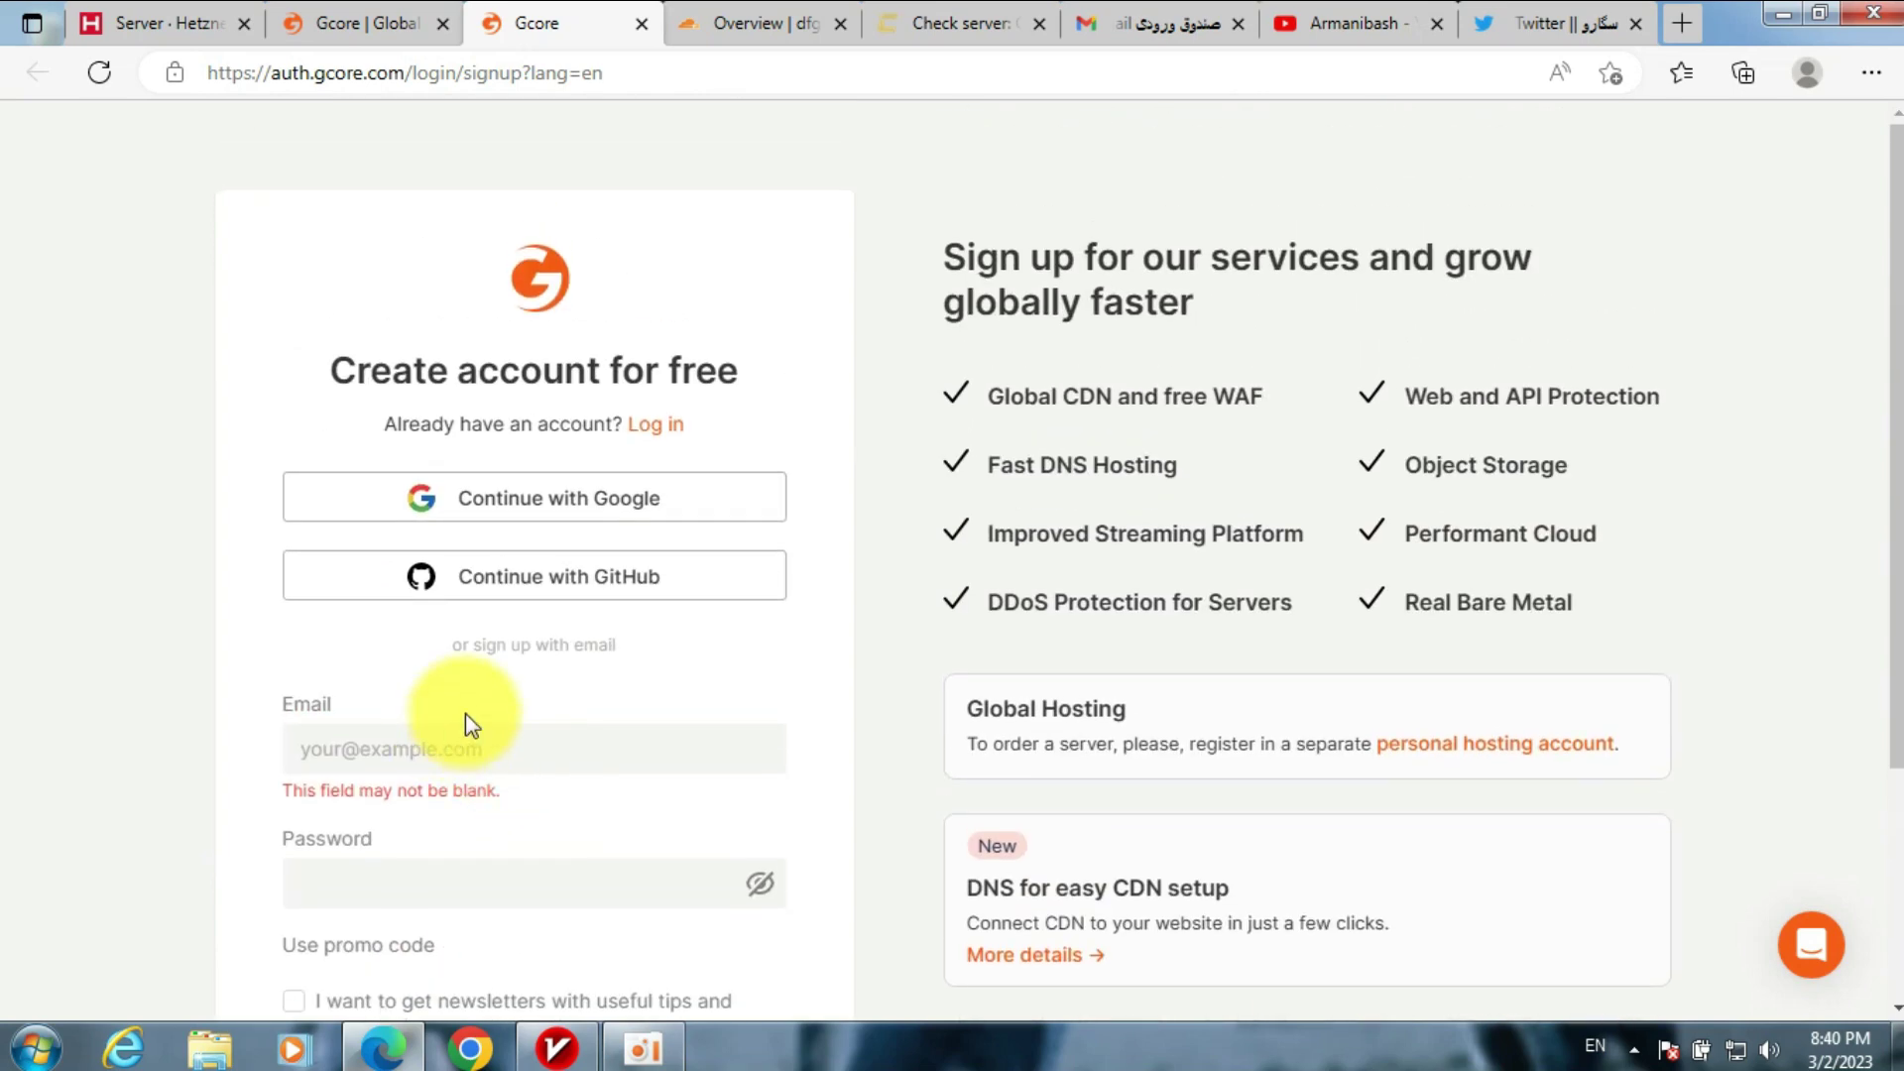
- Sign up with a Google account and pick the Free plan to reach CDN resources
left_click(535, 517)
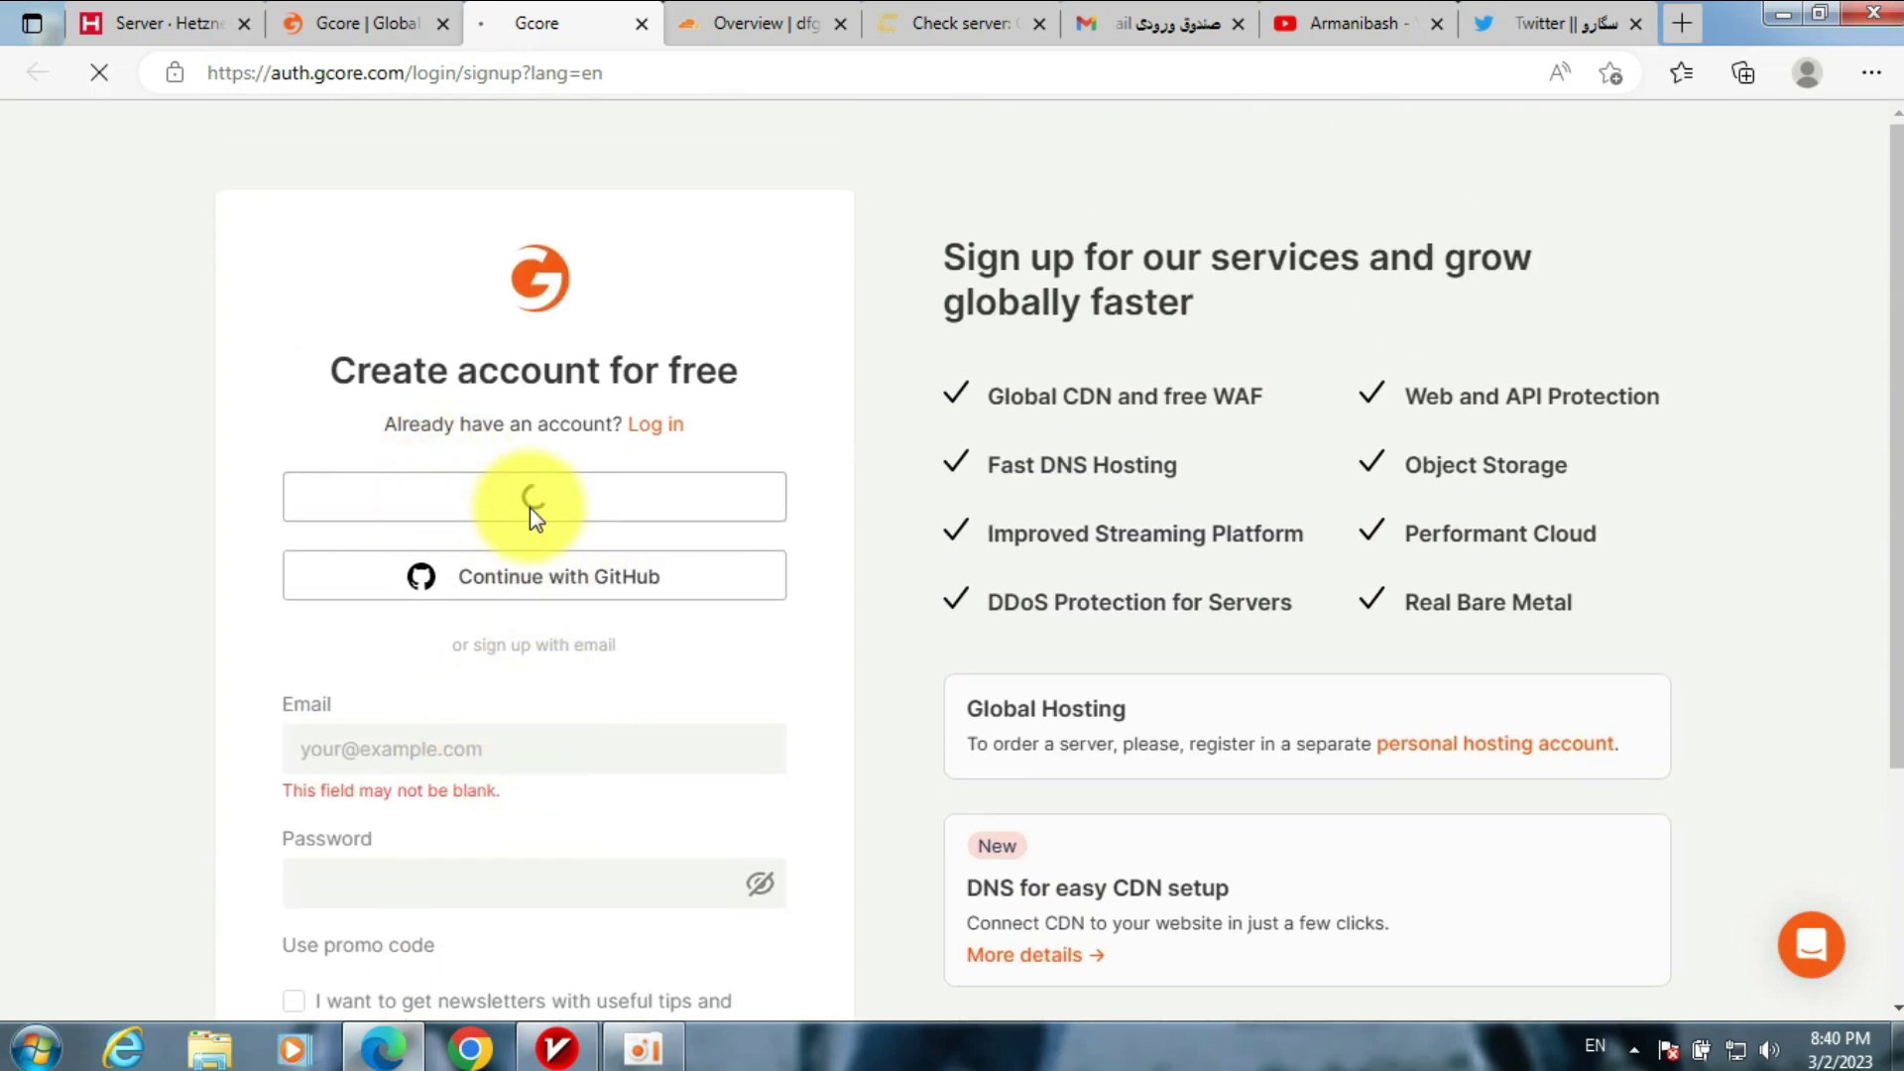
scroll(387, 323, "down", 1)
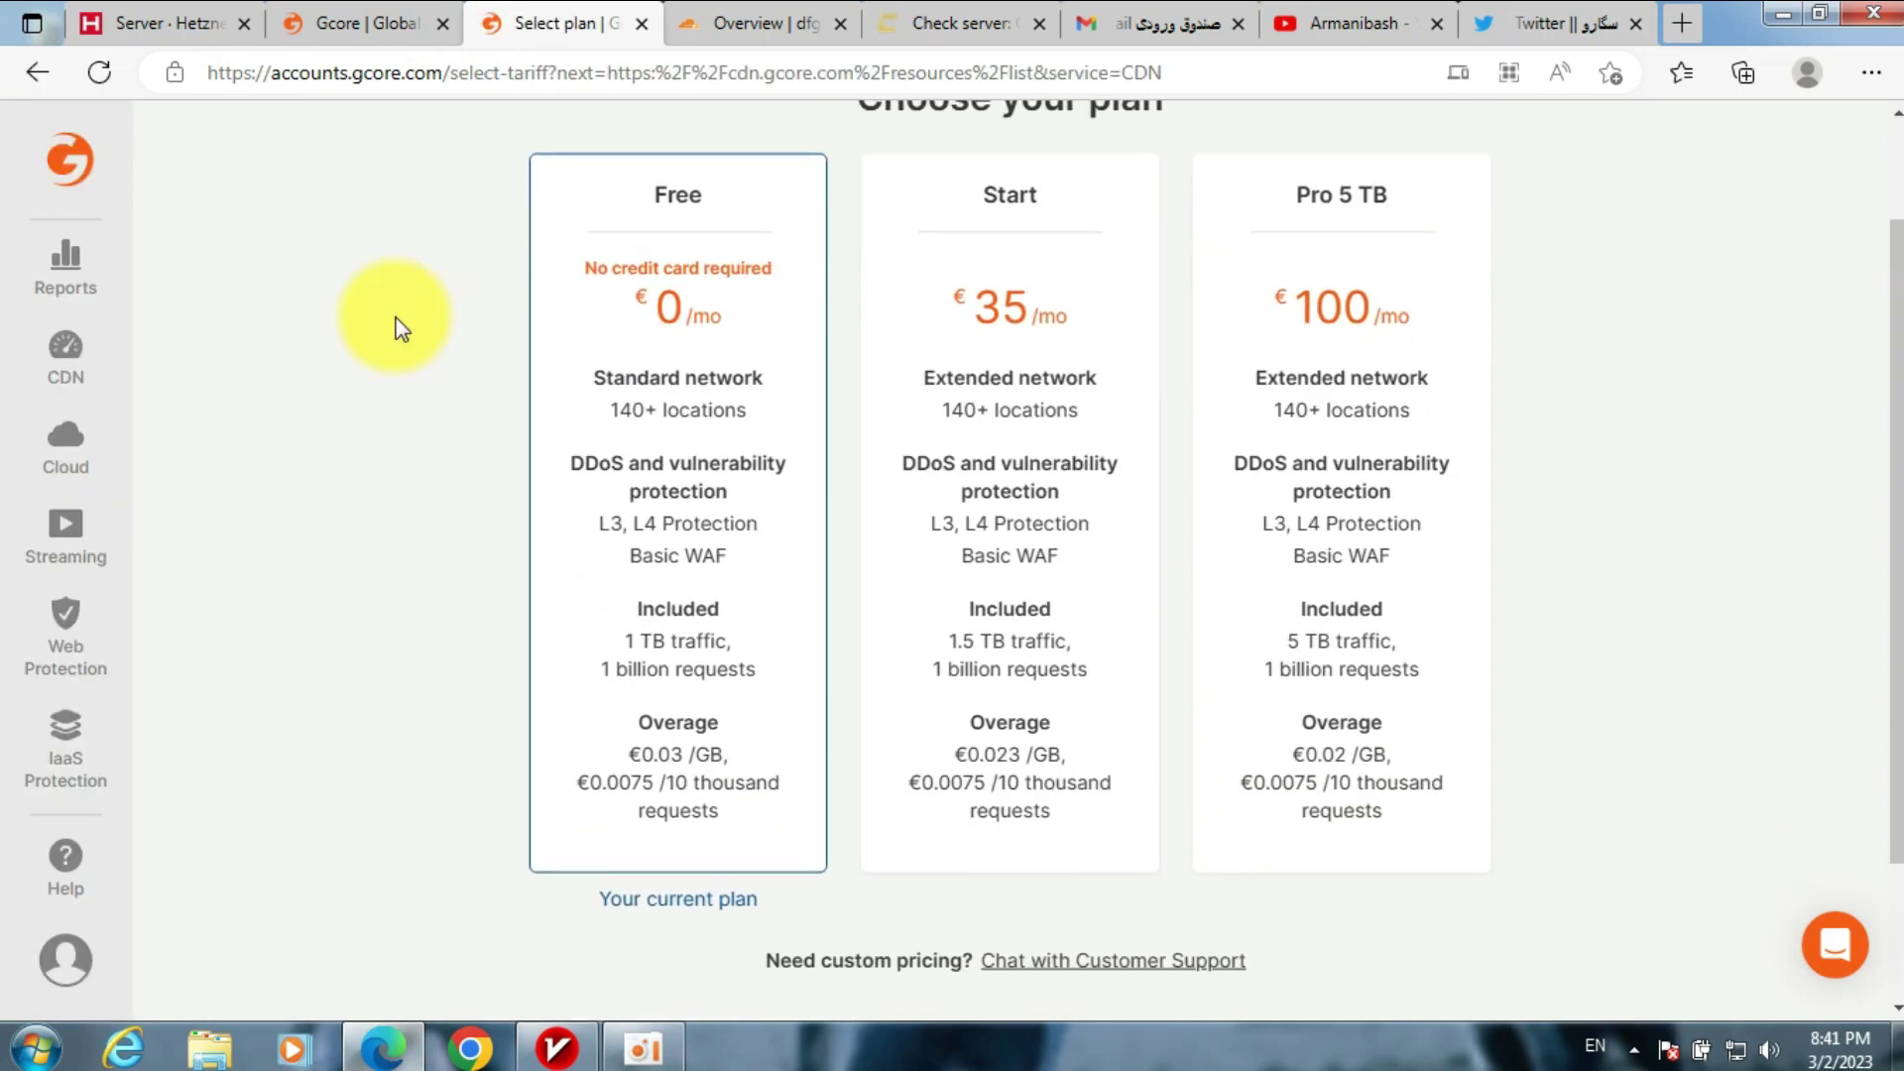
scroll(379, 324, "up", 1)
scroll(615, 566, "down", 3)
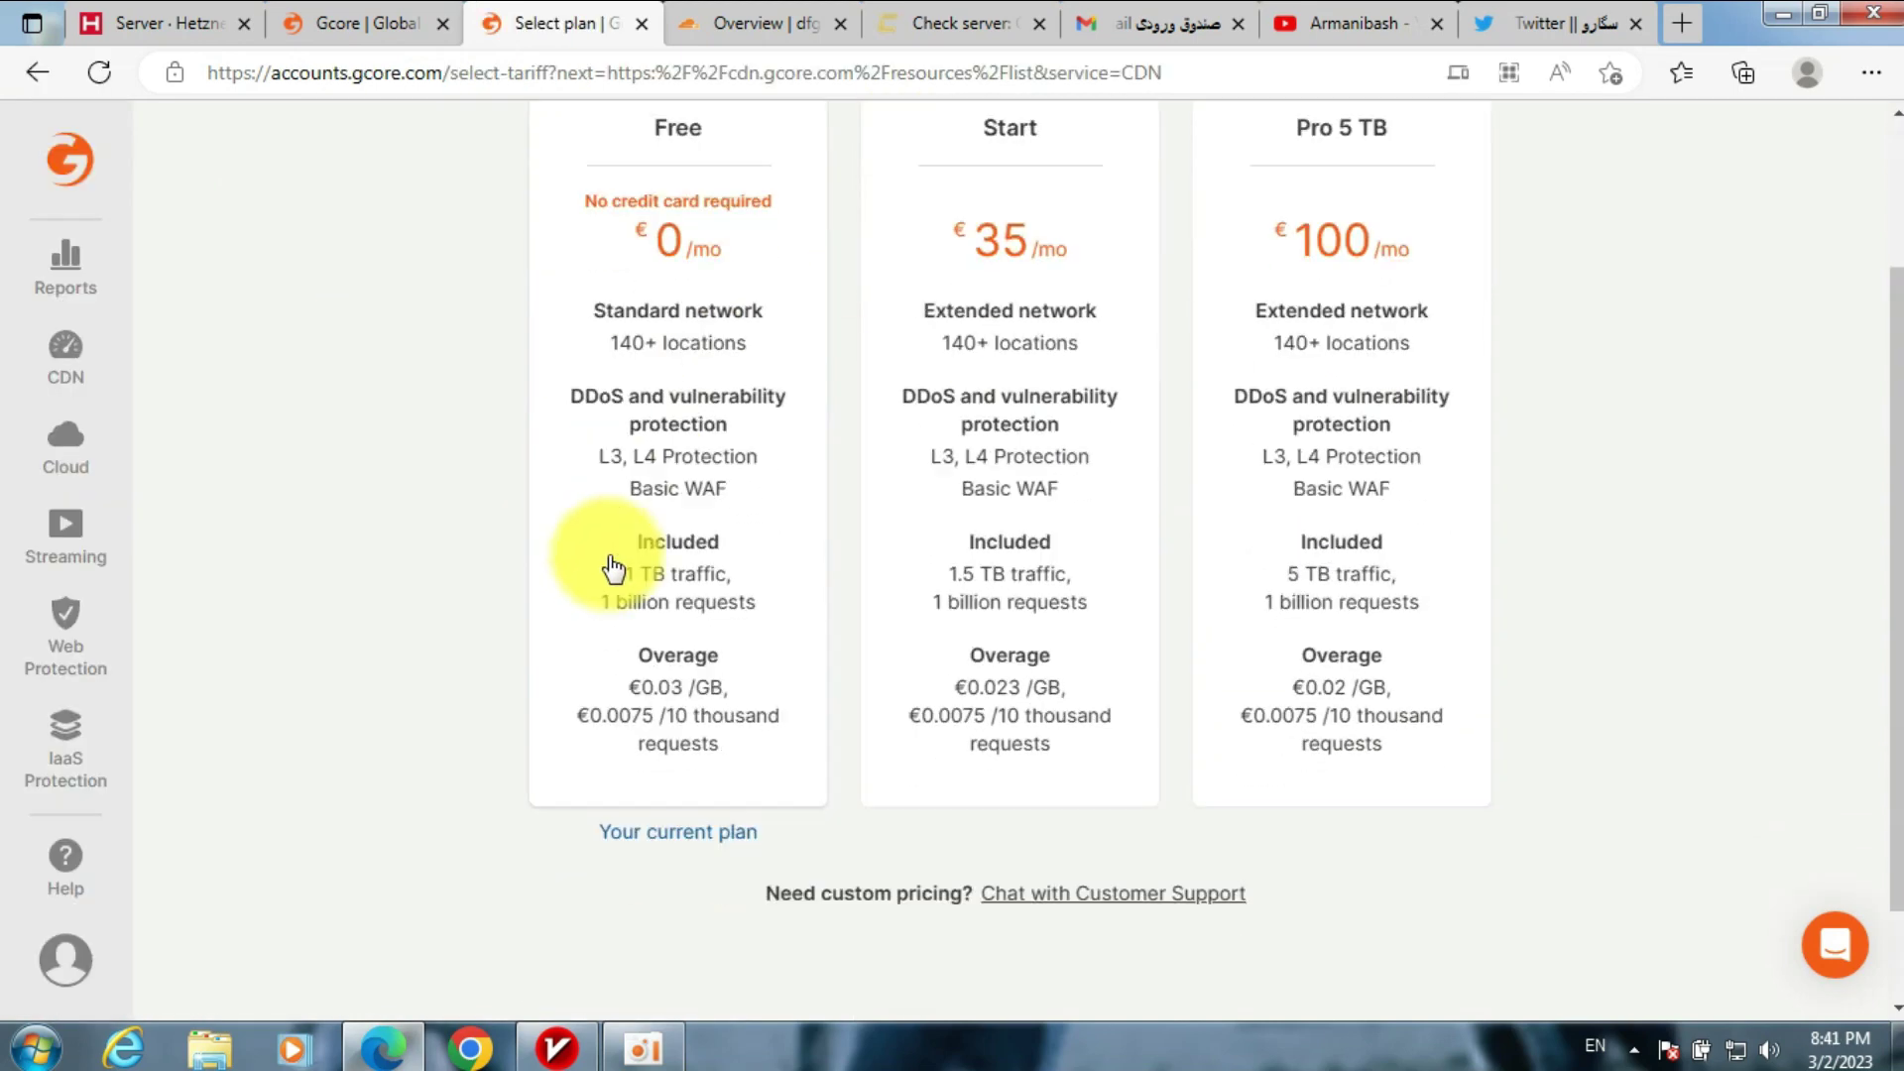
scroll(598, 592, "up", 1)
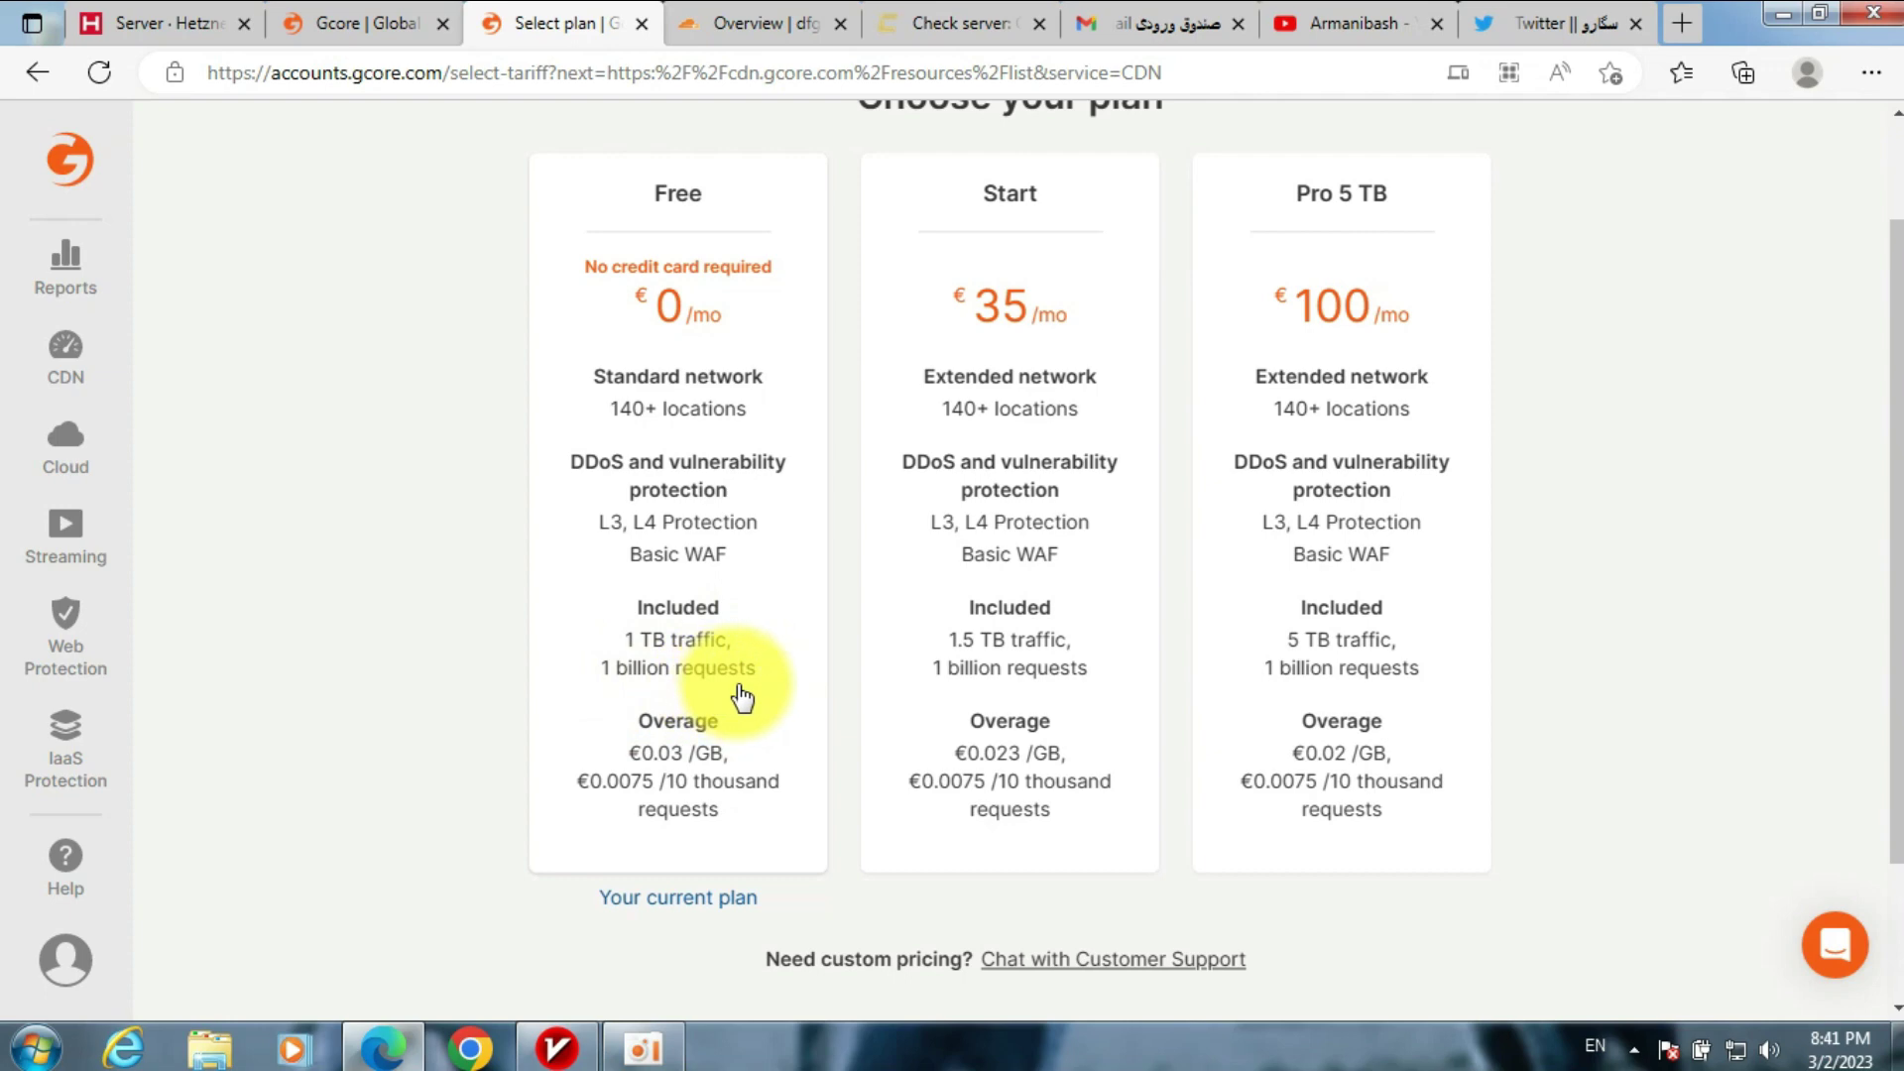
left_click(745, 643)
scroll(756, 842, "down", 2)
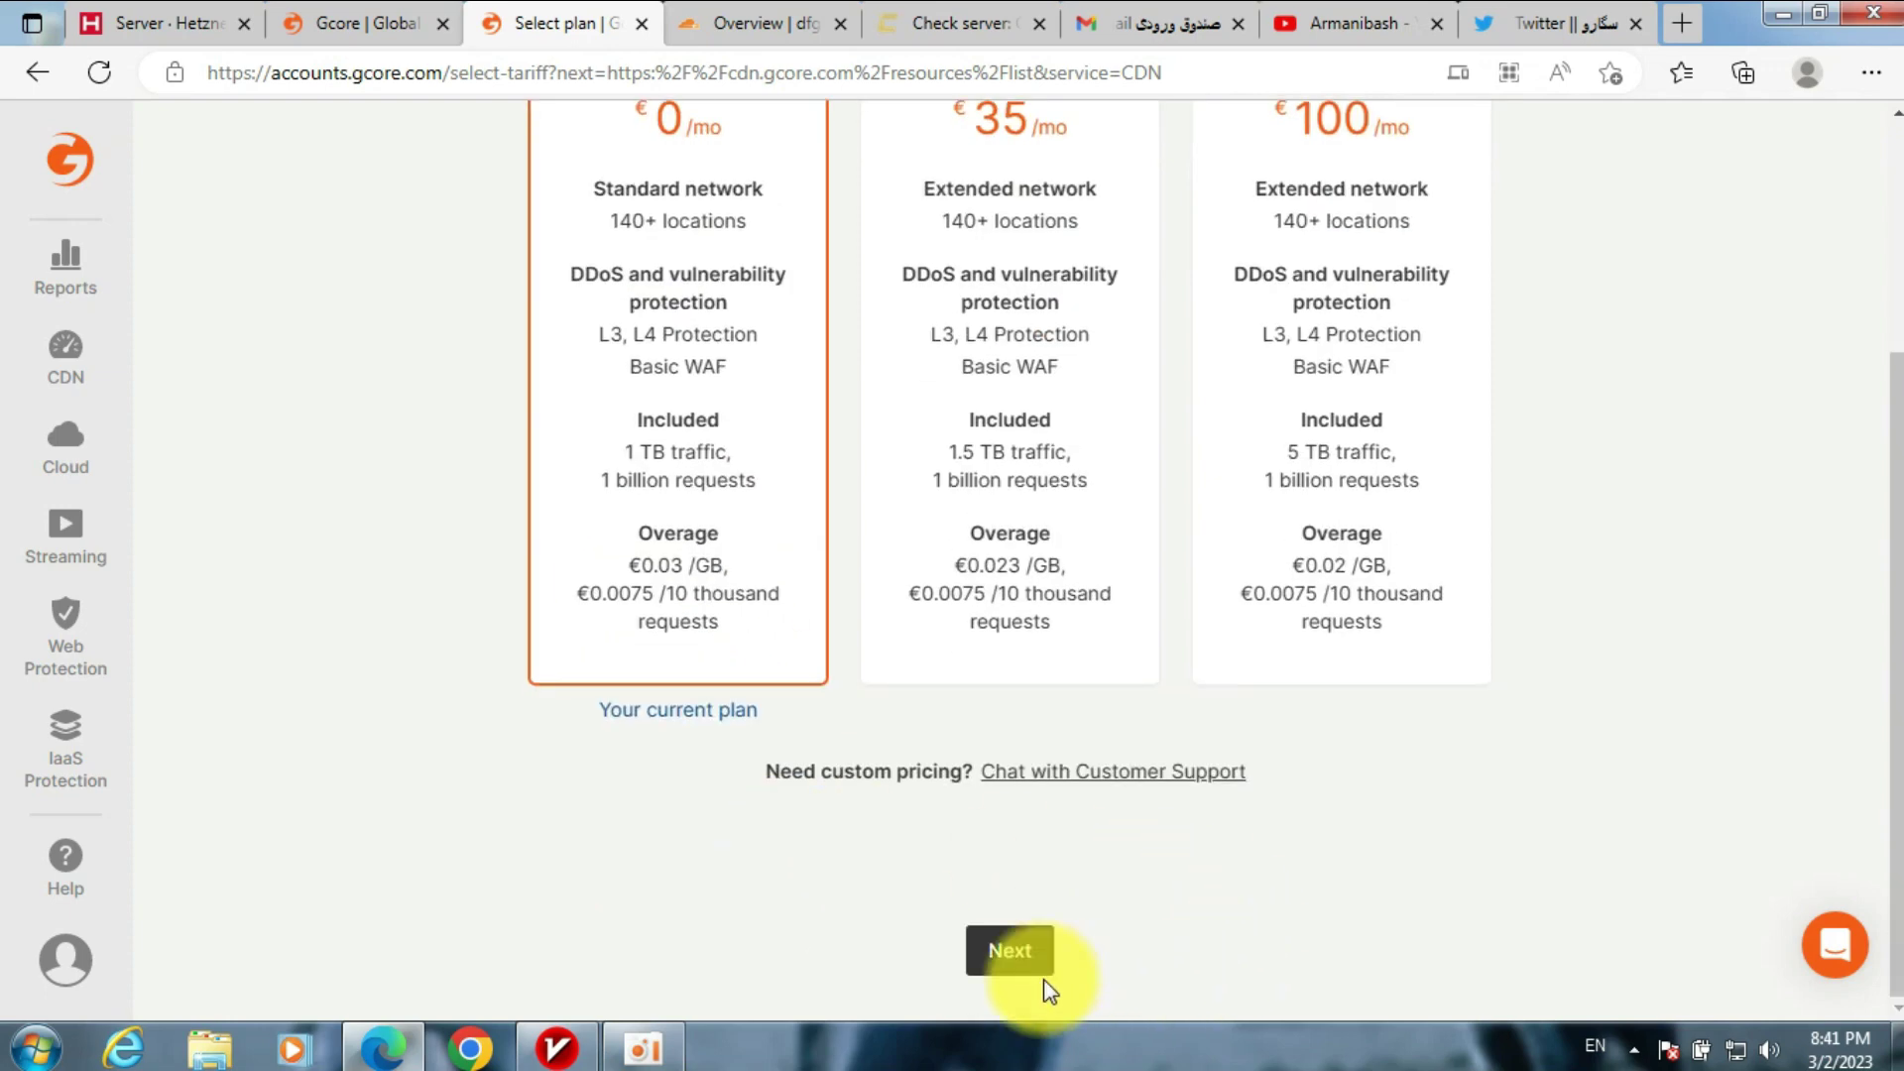
left_click(1011, 948)
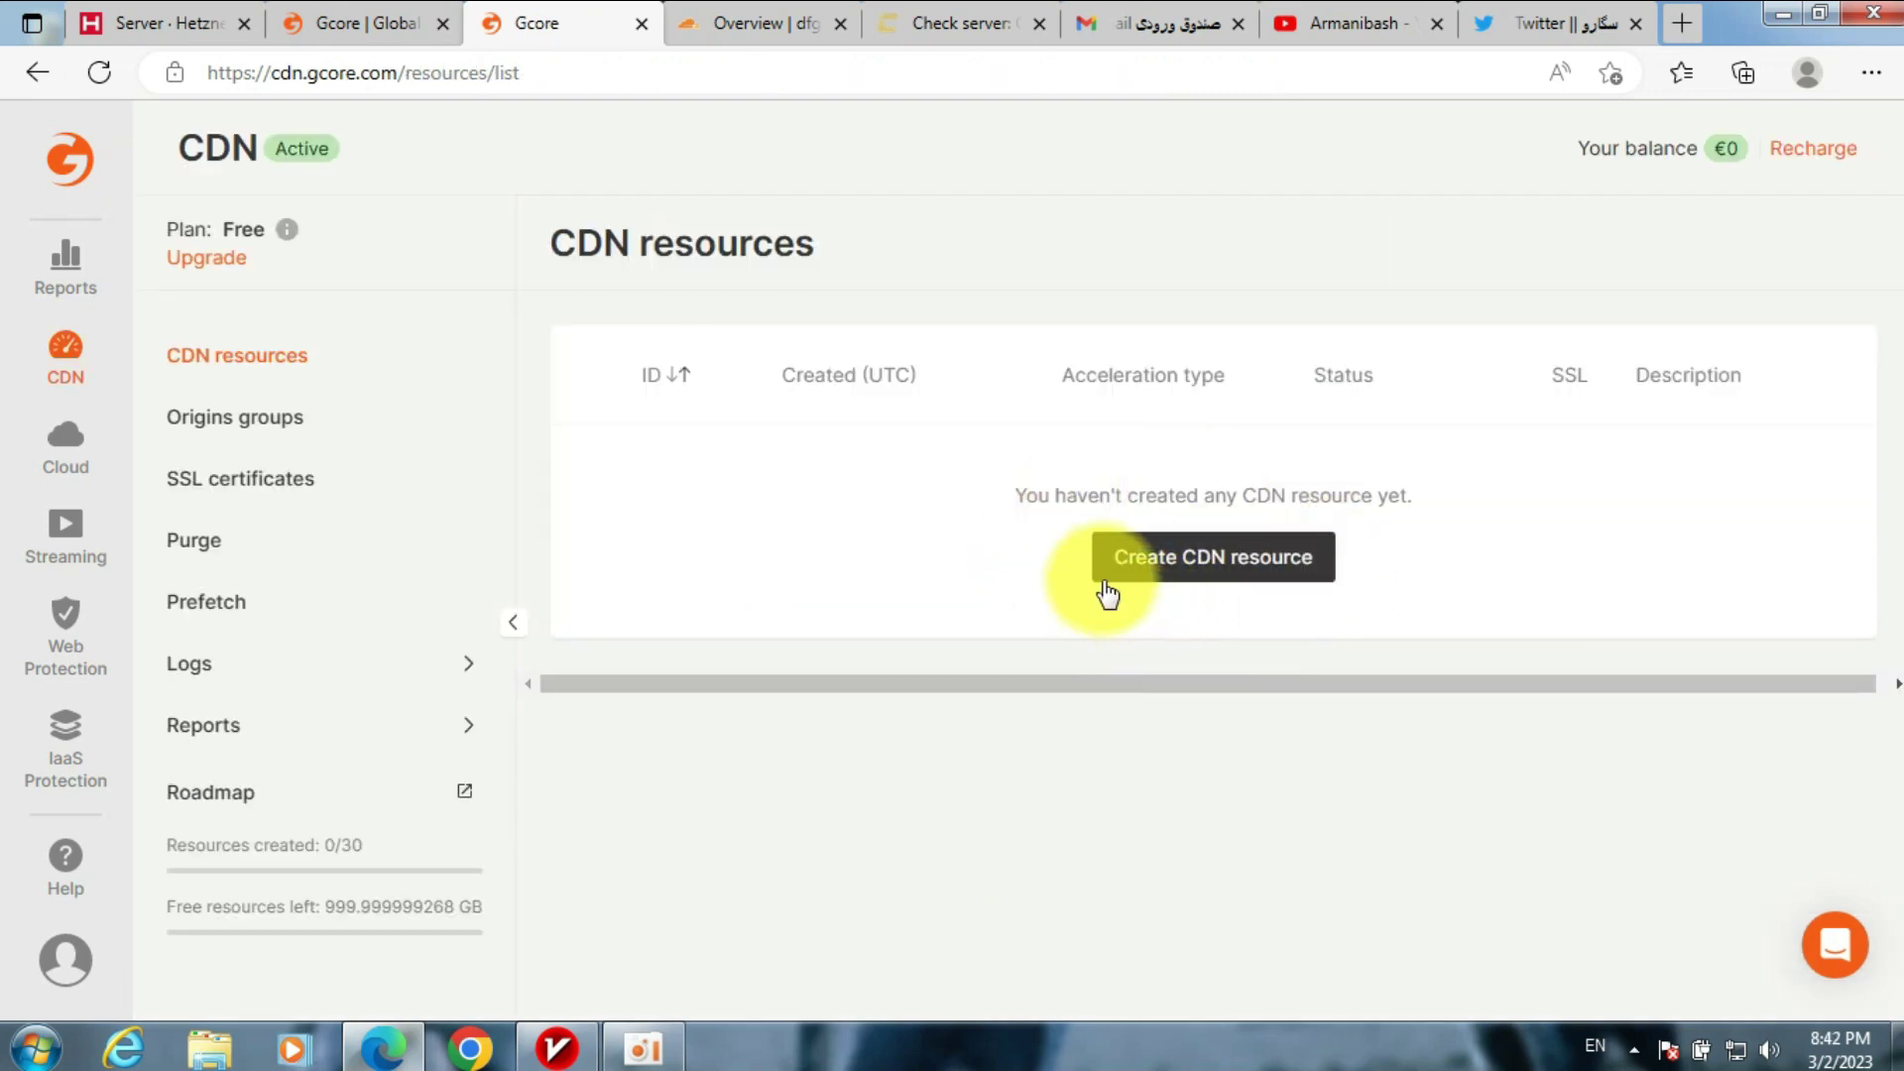
- Start a new CDN resource set to accelerate and protect the entire site
left_click(1280, 575)
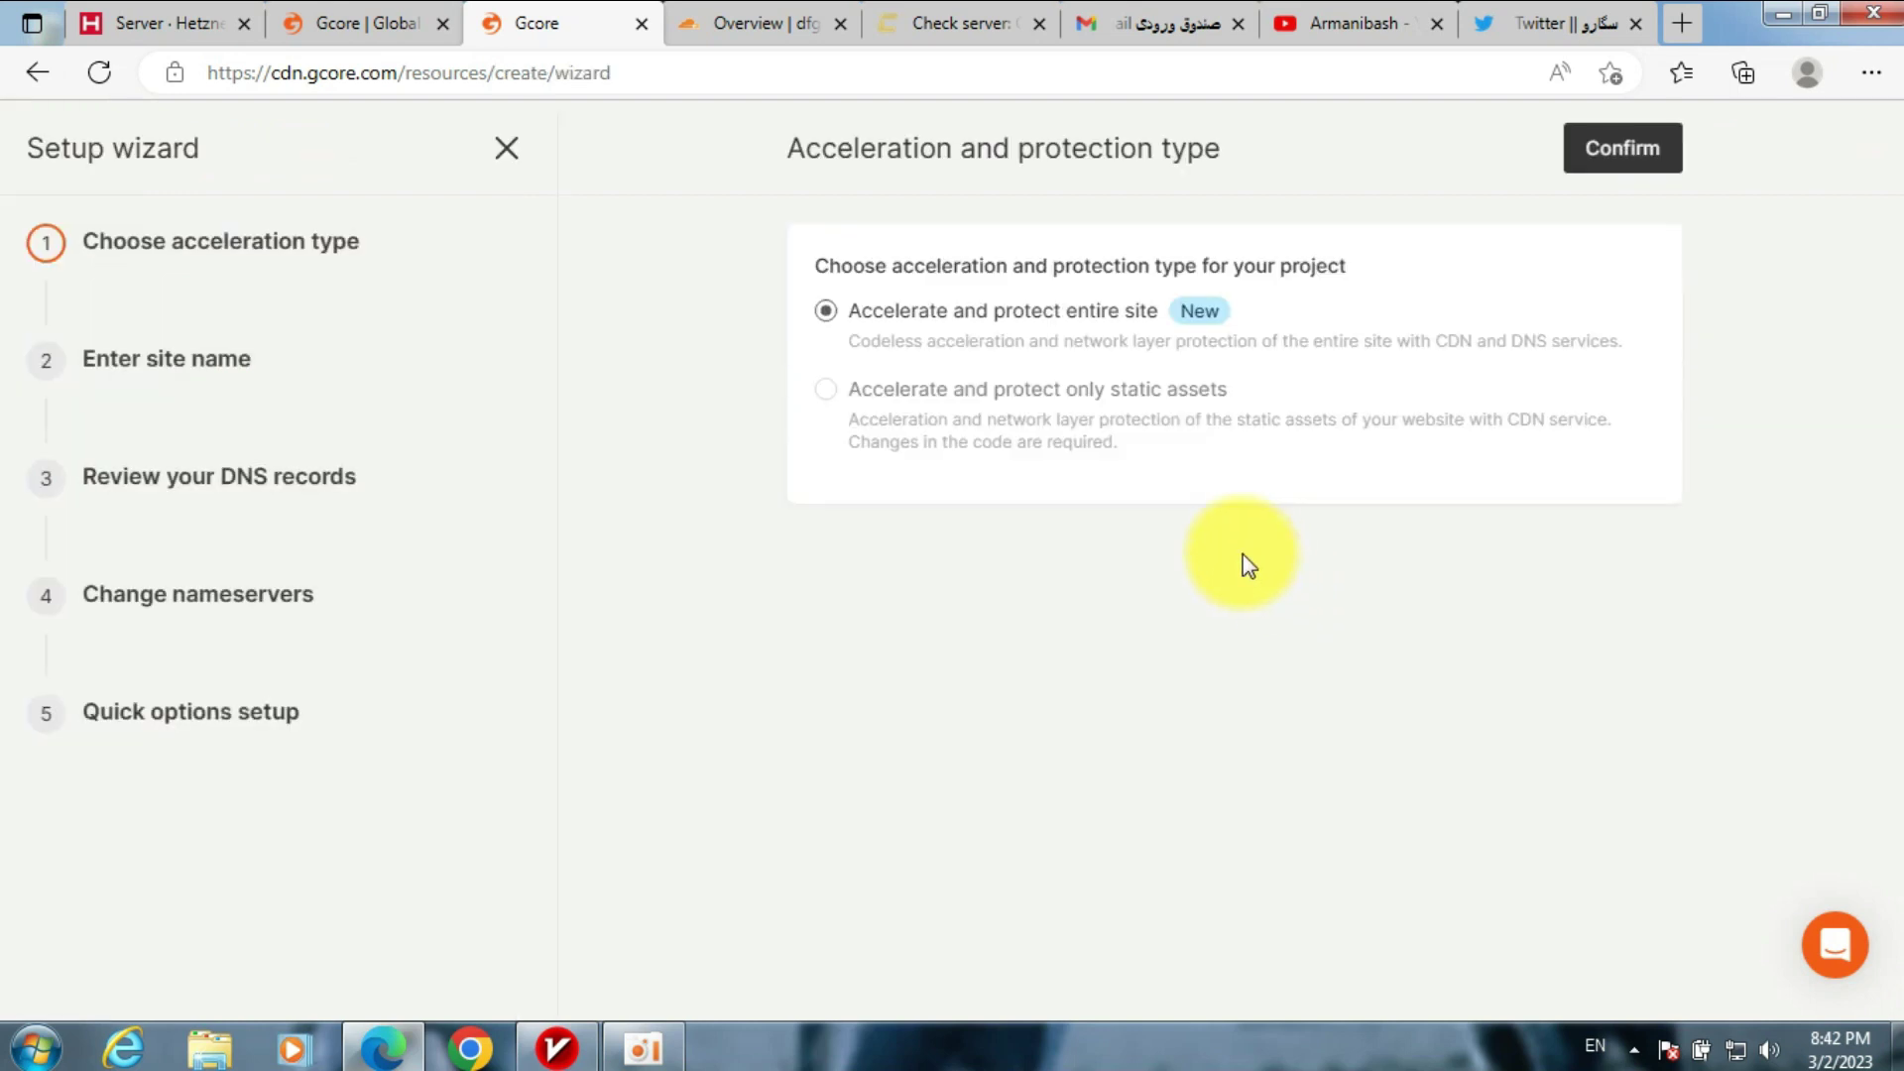
left_click(1634, 158)
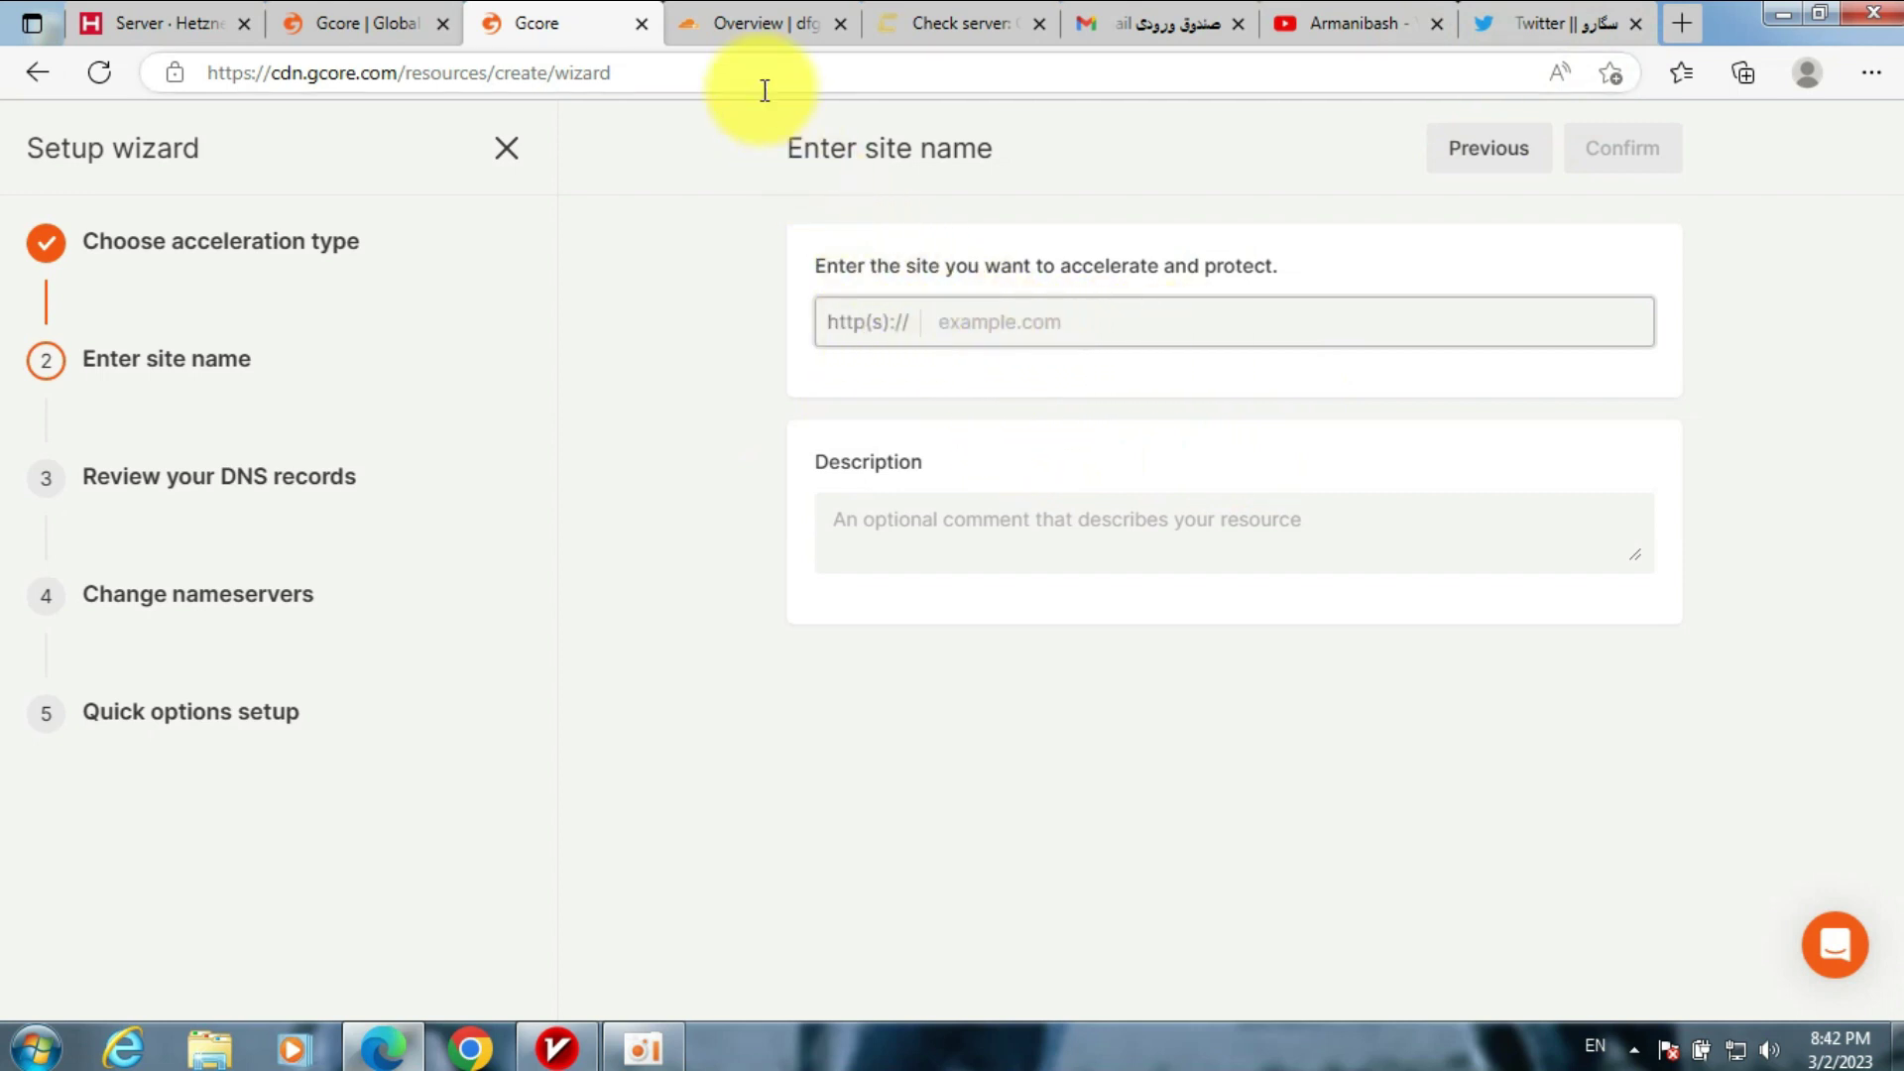
left_click(744, 24)
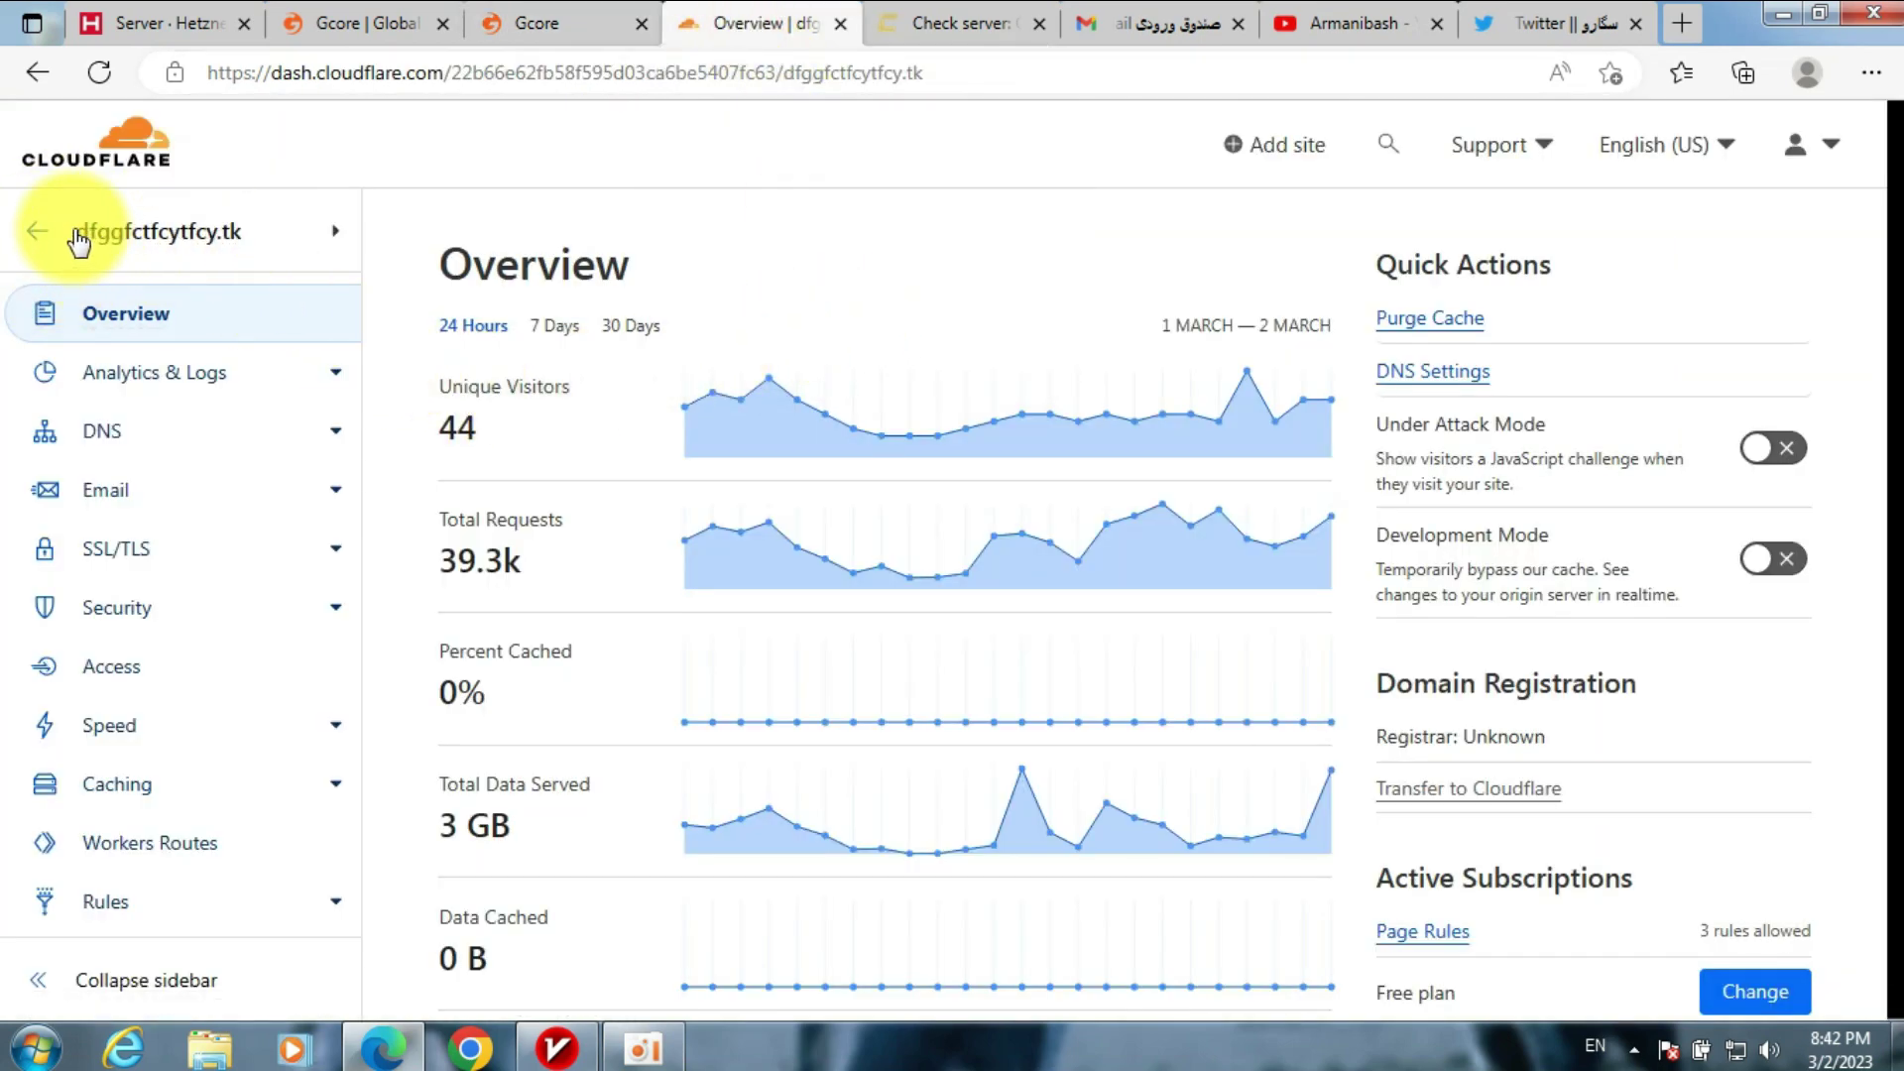
- Copy the domain dfggfctfcytfcy.tk from the Cloudflare dashboard
left_click_drag(242, 234, 89, 241)
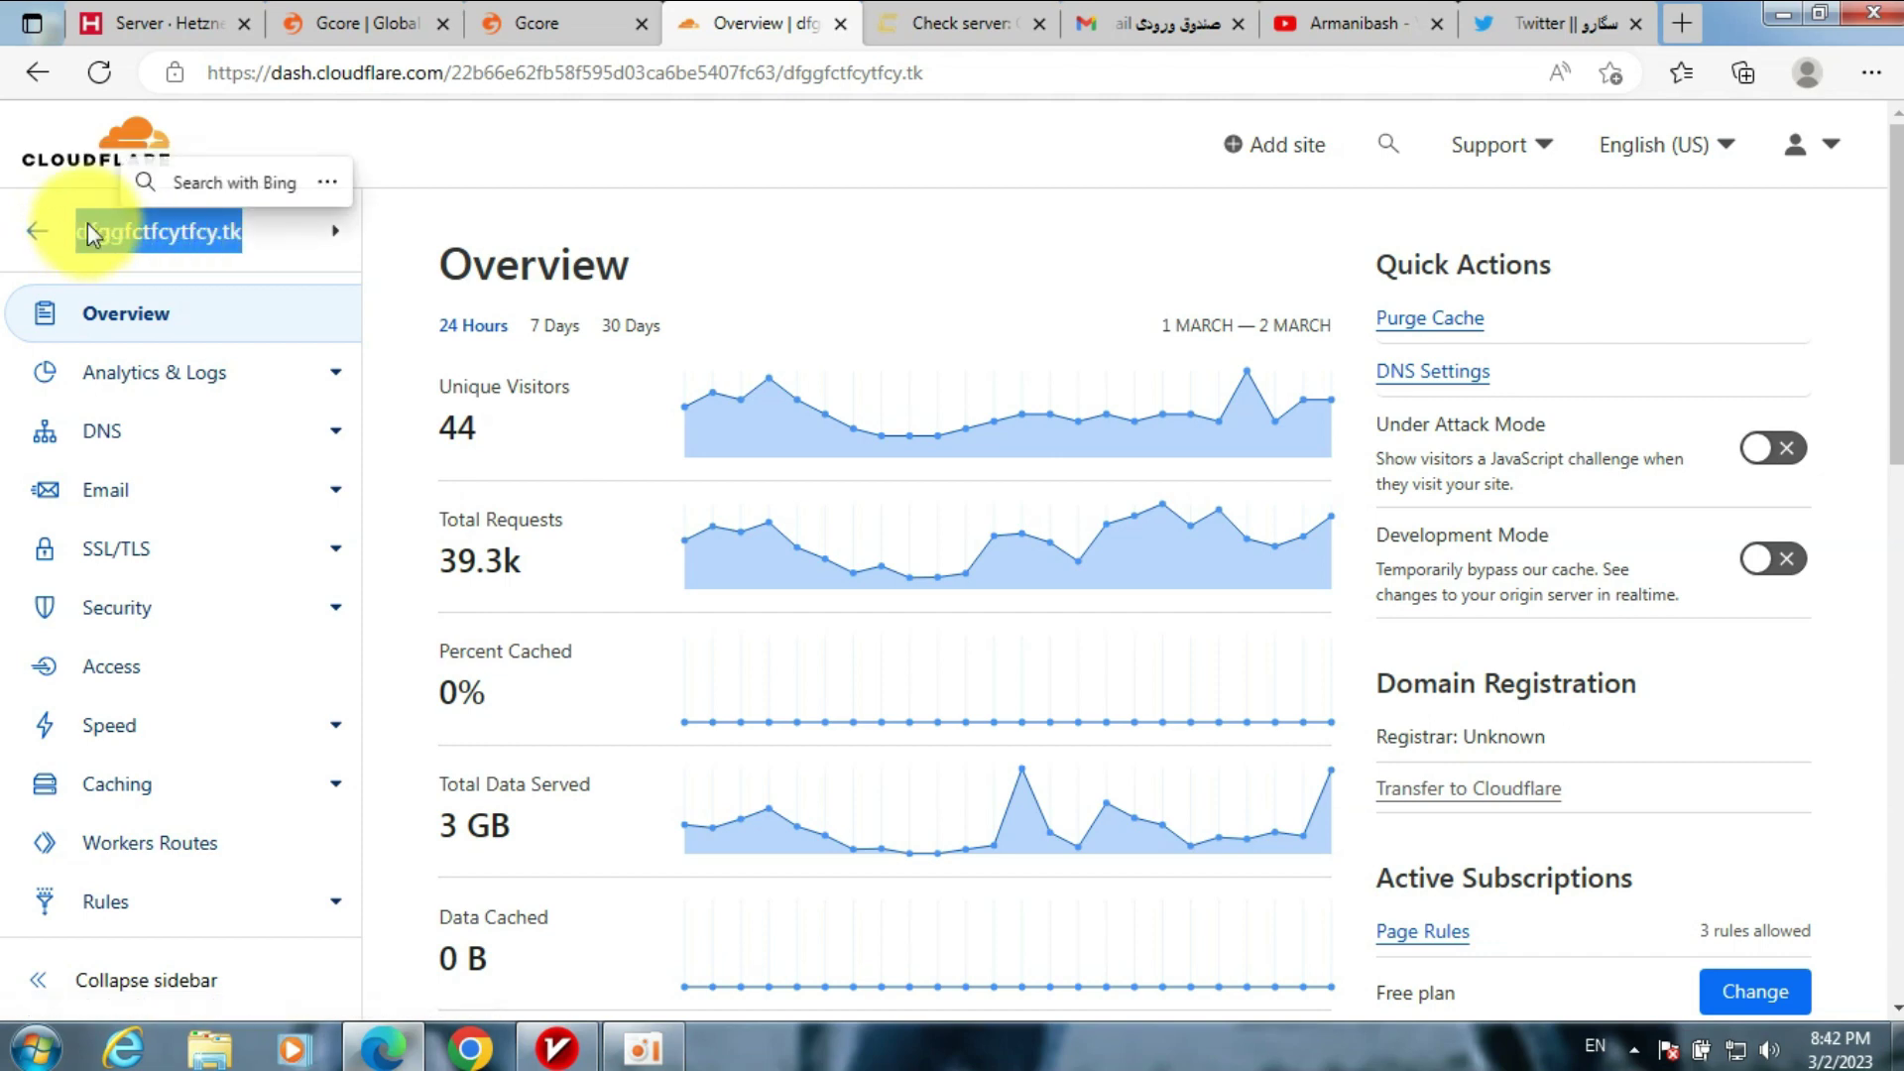
right_click(87, 238)
left_click(149, 248)
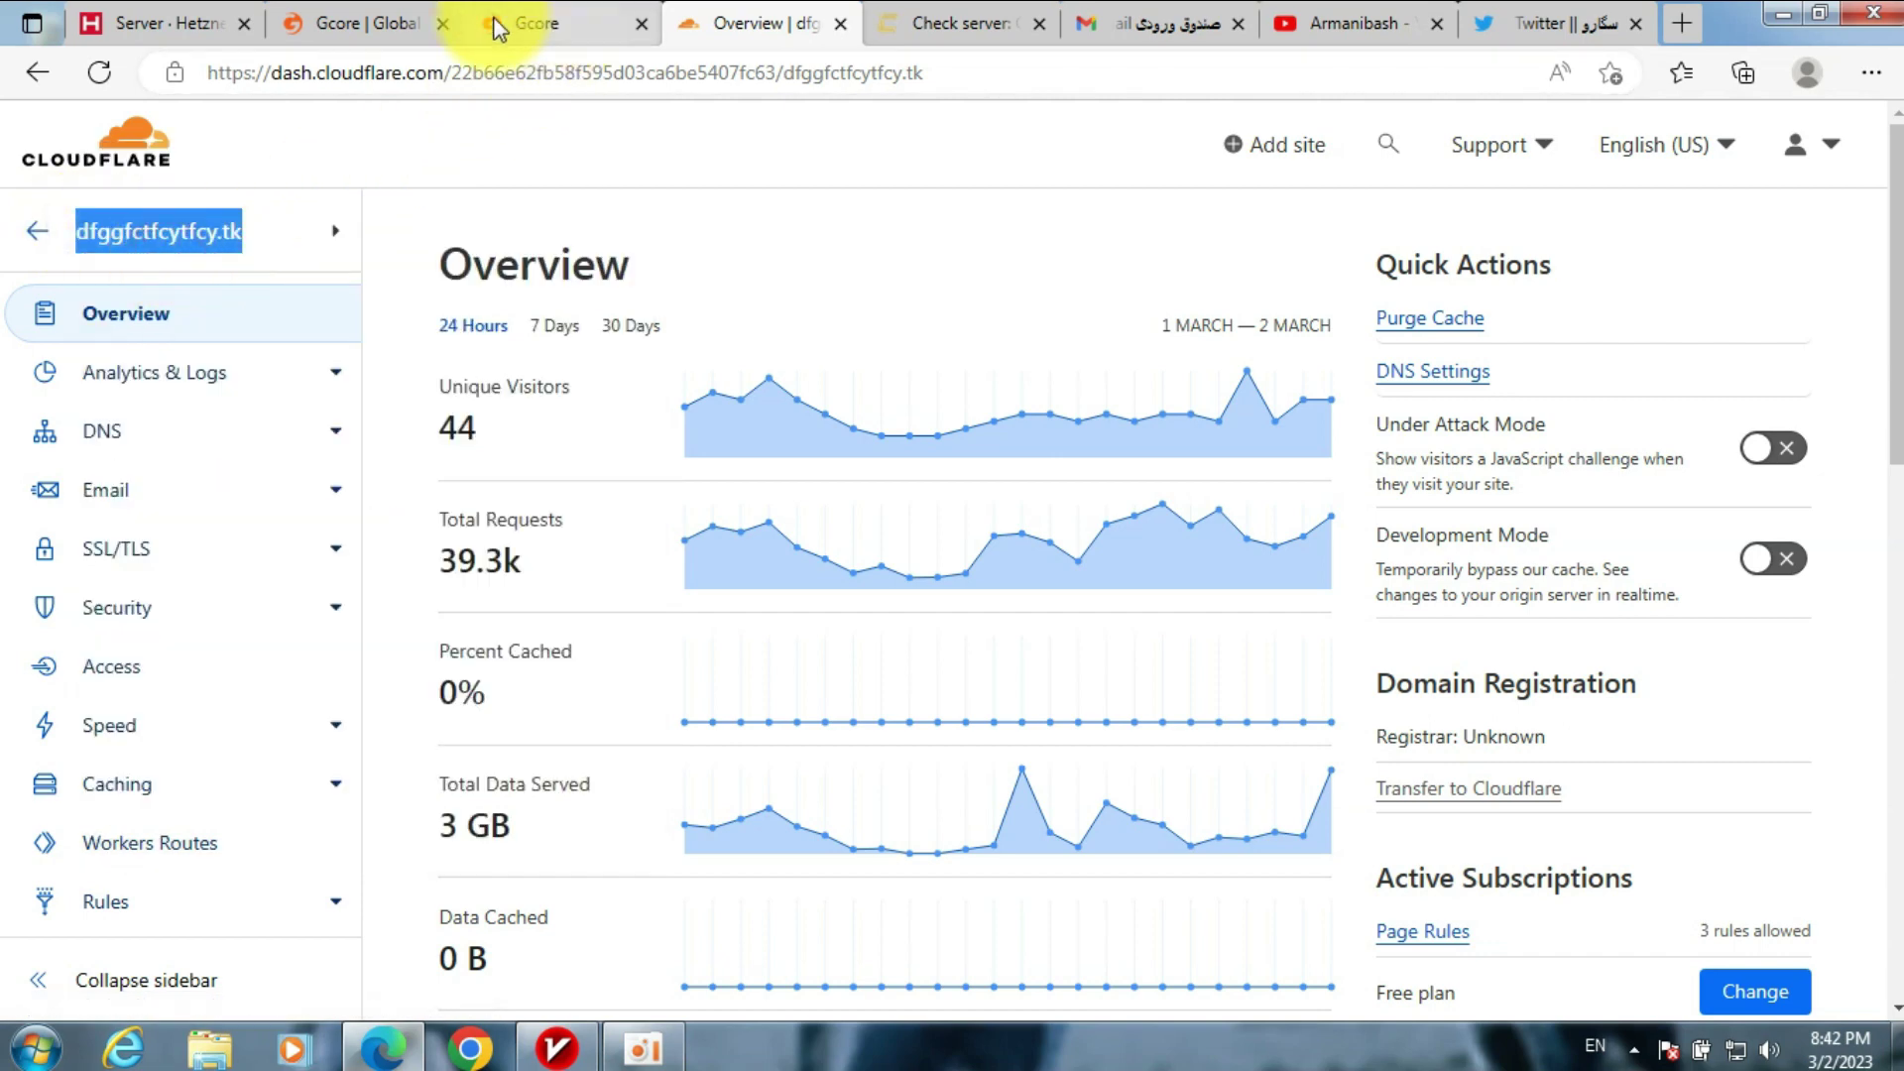
left_click(520, 18)
- Enter and confirm the site name armani.dfggfctfcytfcy.tk
left_click(957, 319)
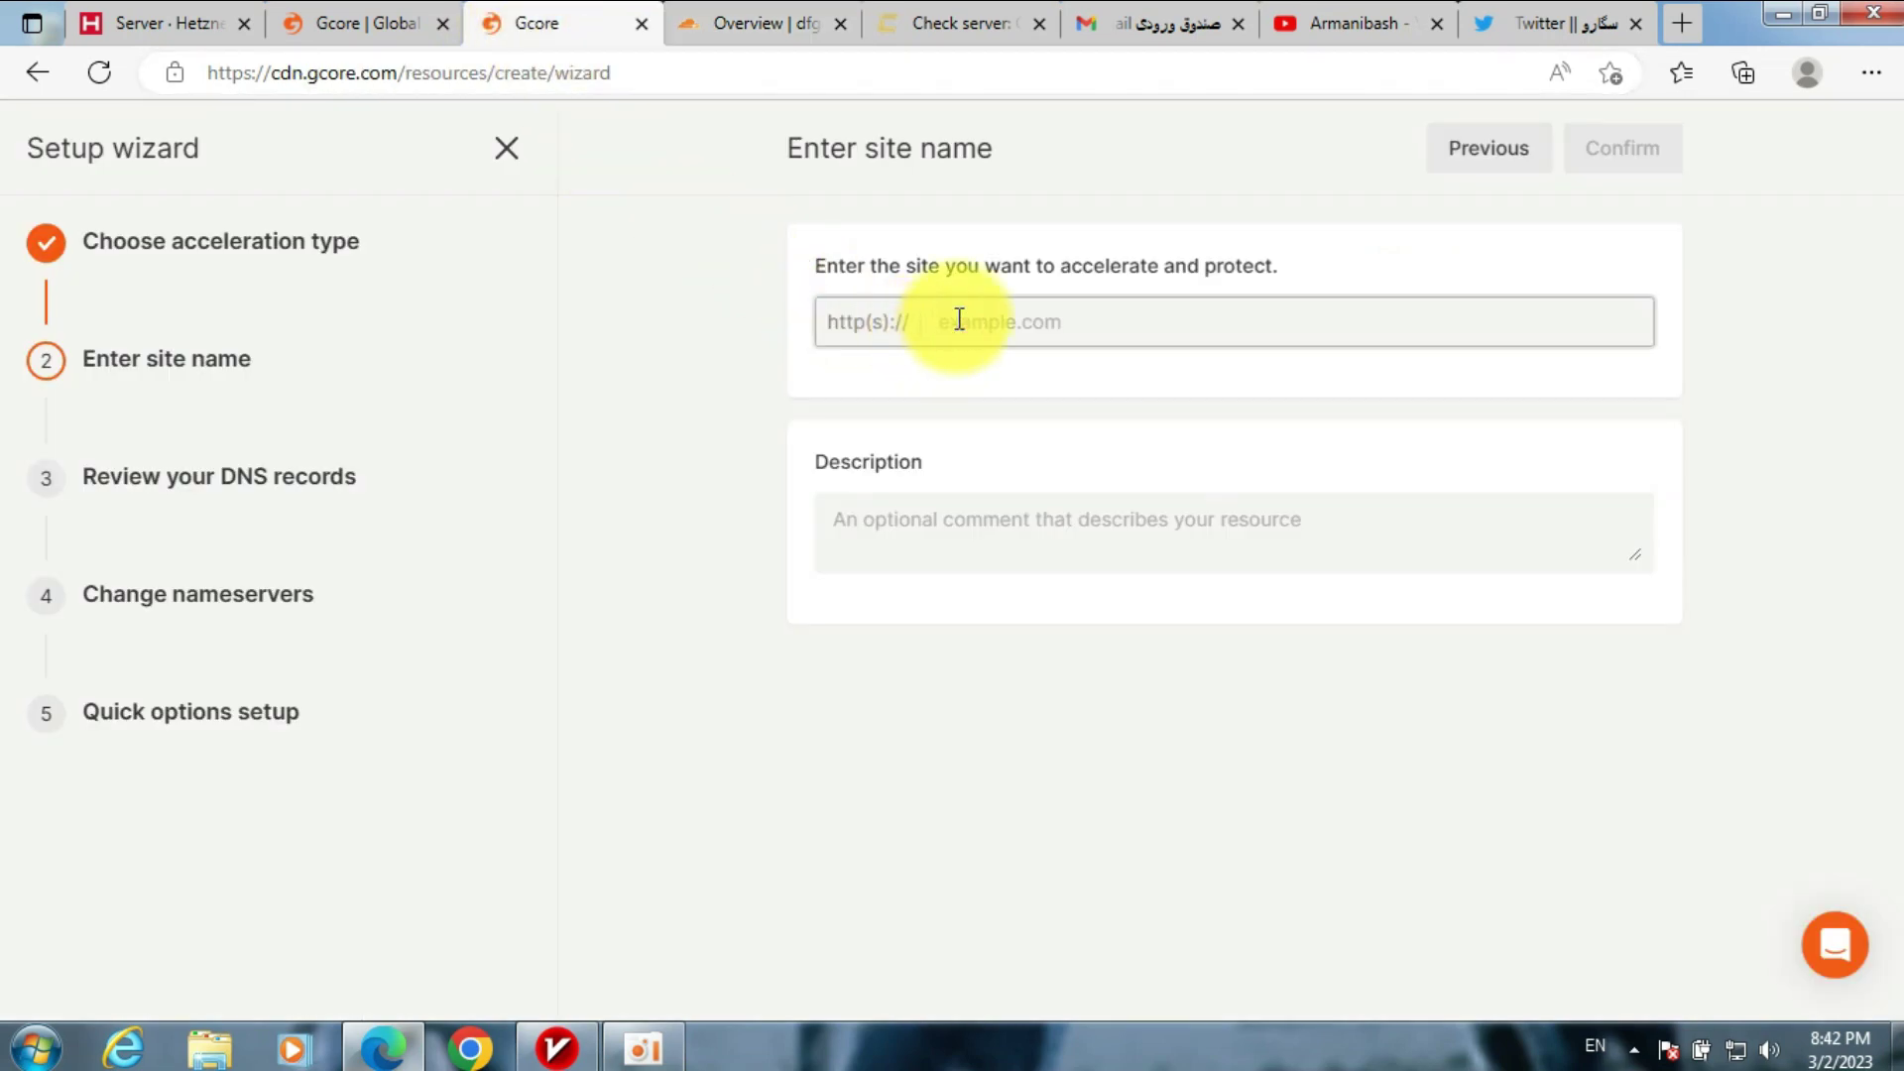
type("arnani.")
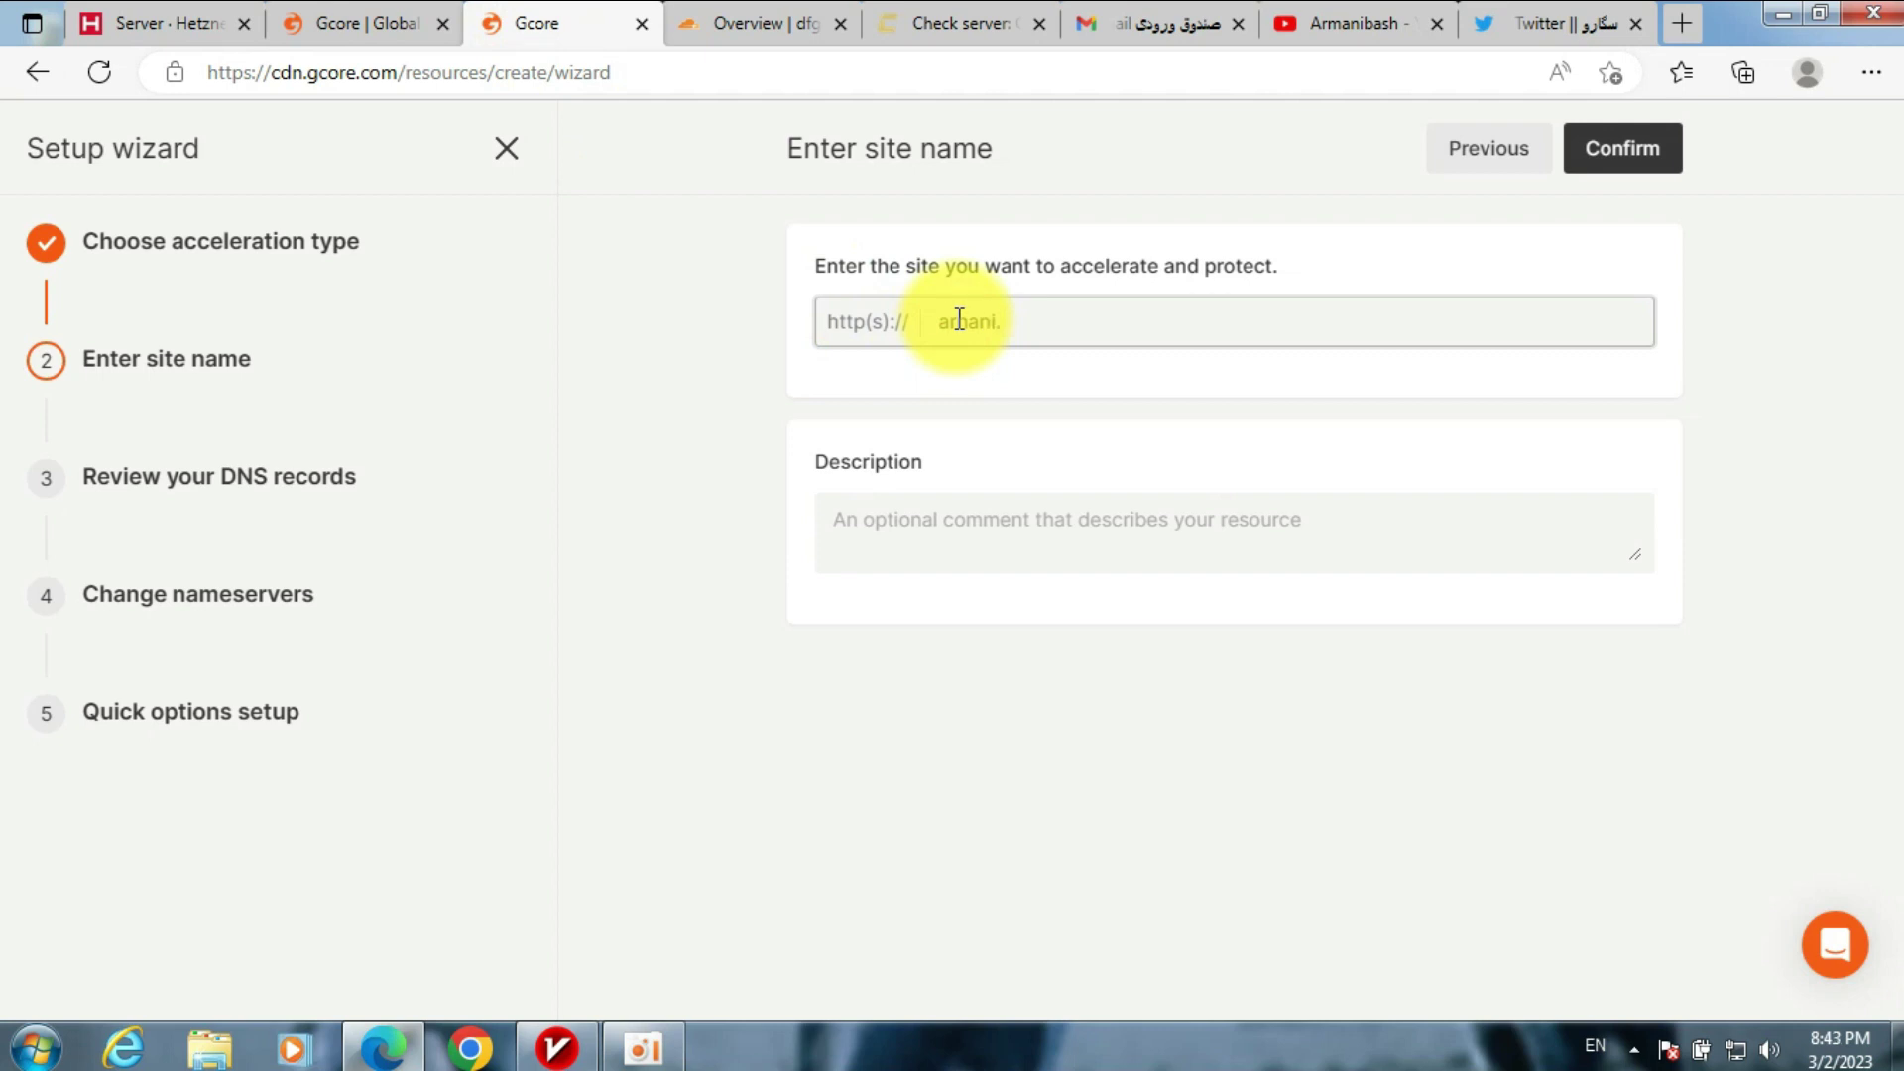
right_click(1089, 323)
left_click(1173, 524)
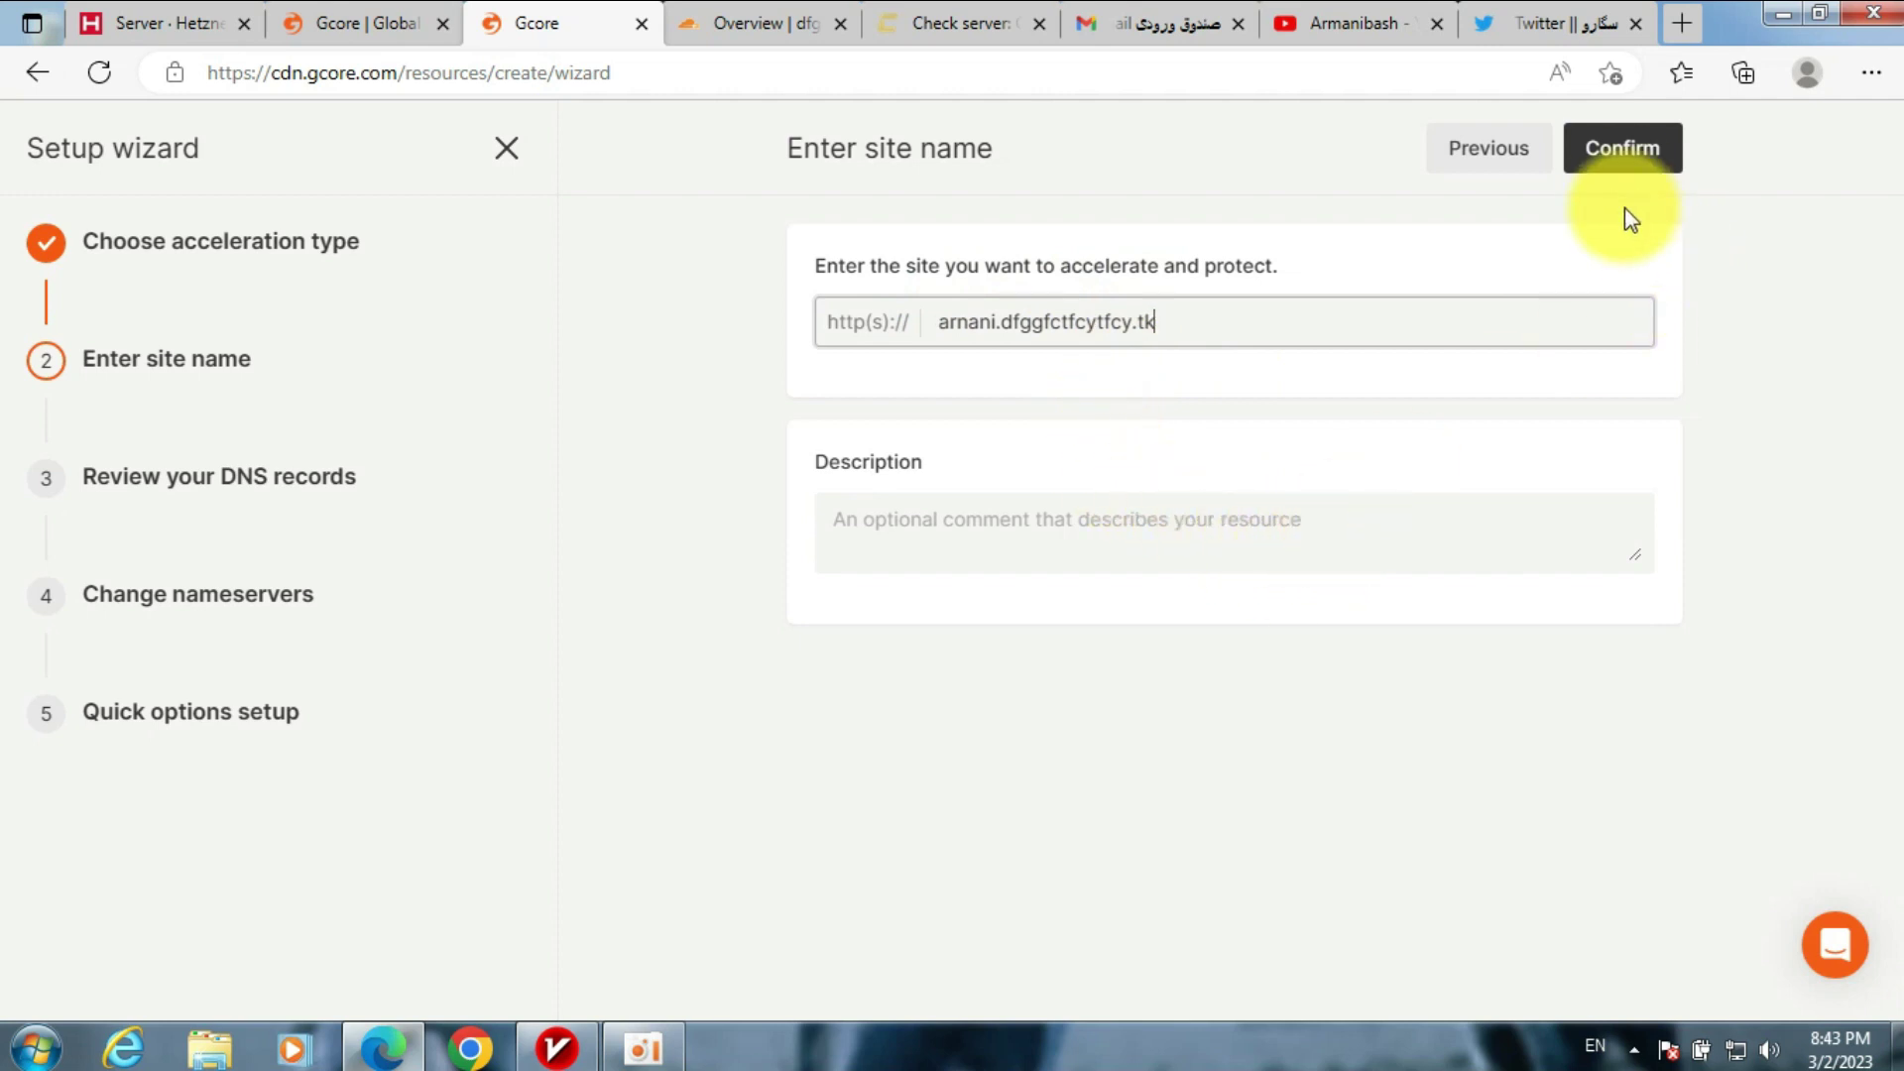
left_click(1629, 175)
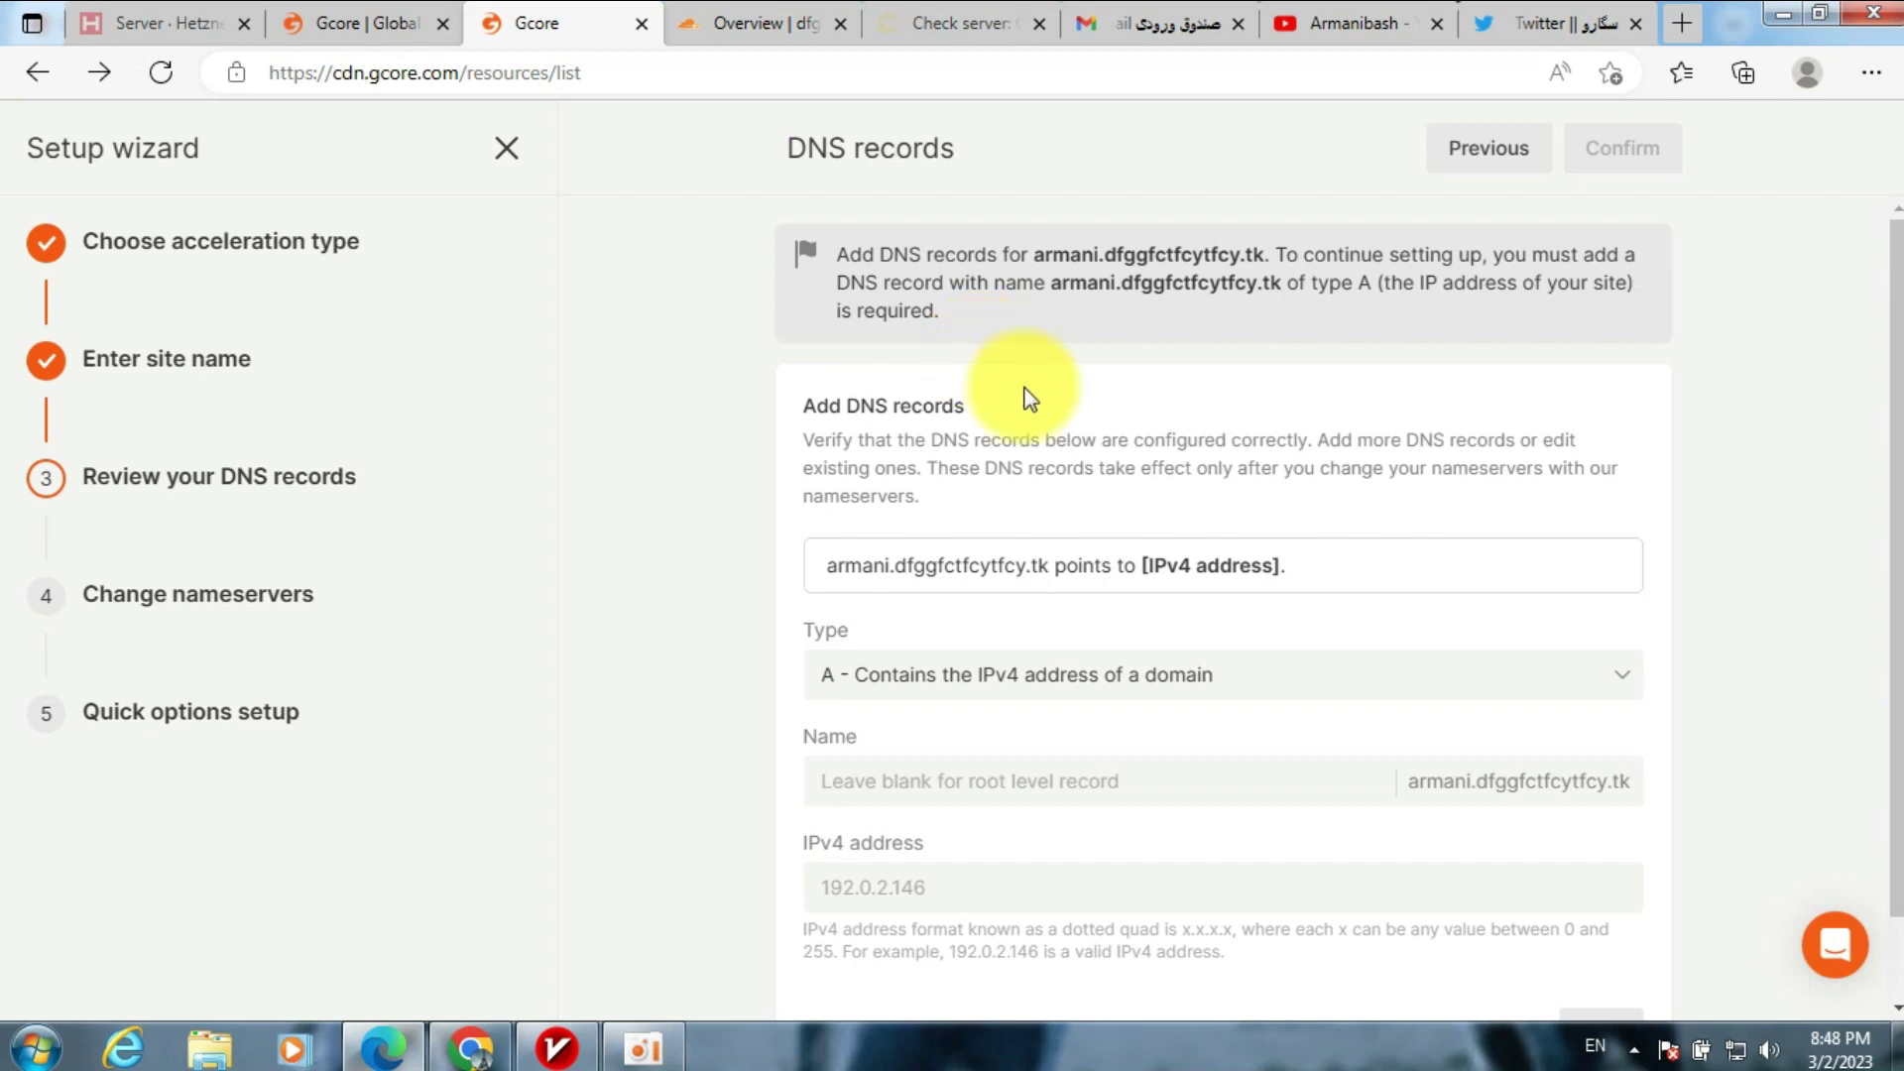
- Focus the A record's IPv4 address field, then go to Hetzner's Servers page
scroll(1100, 387, "down", 1)
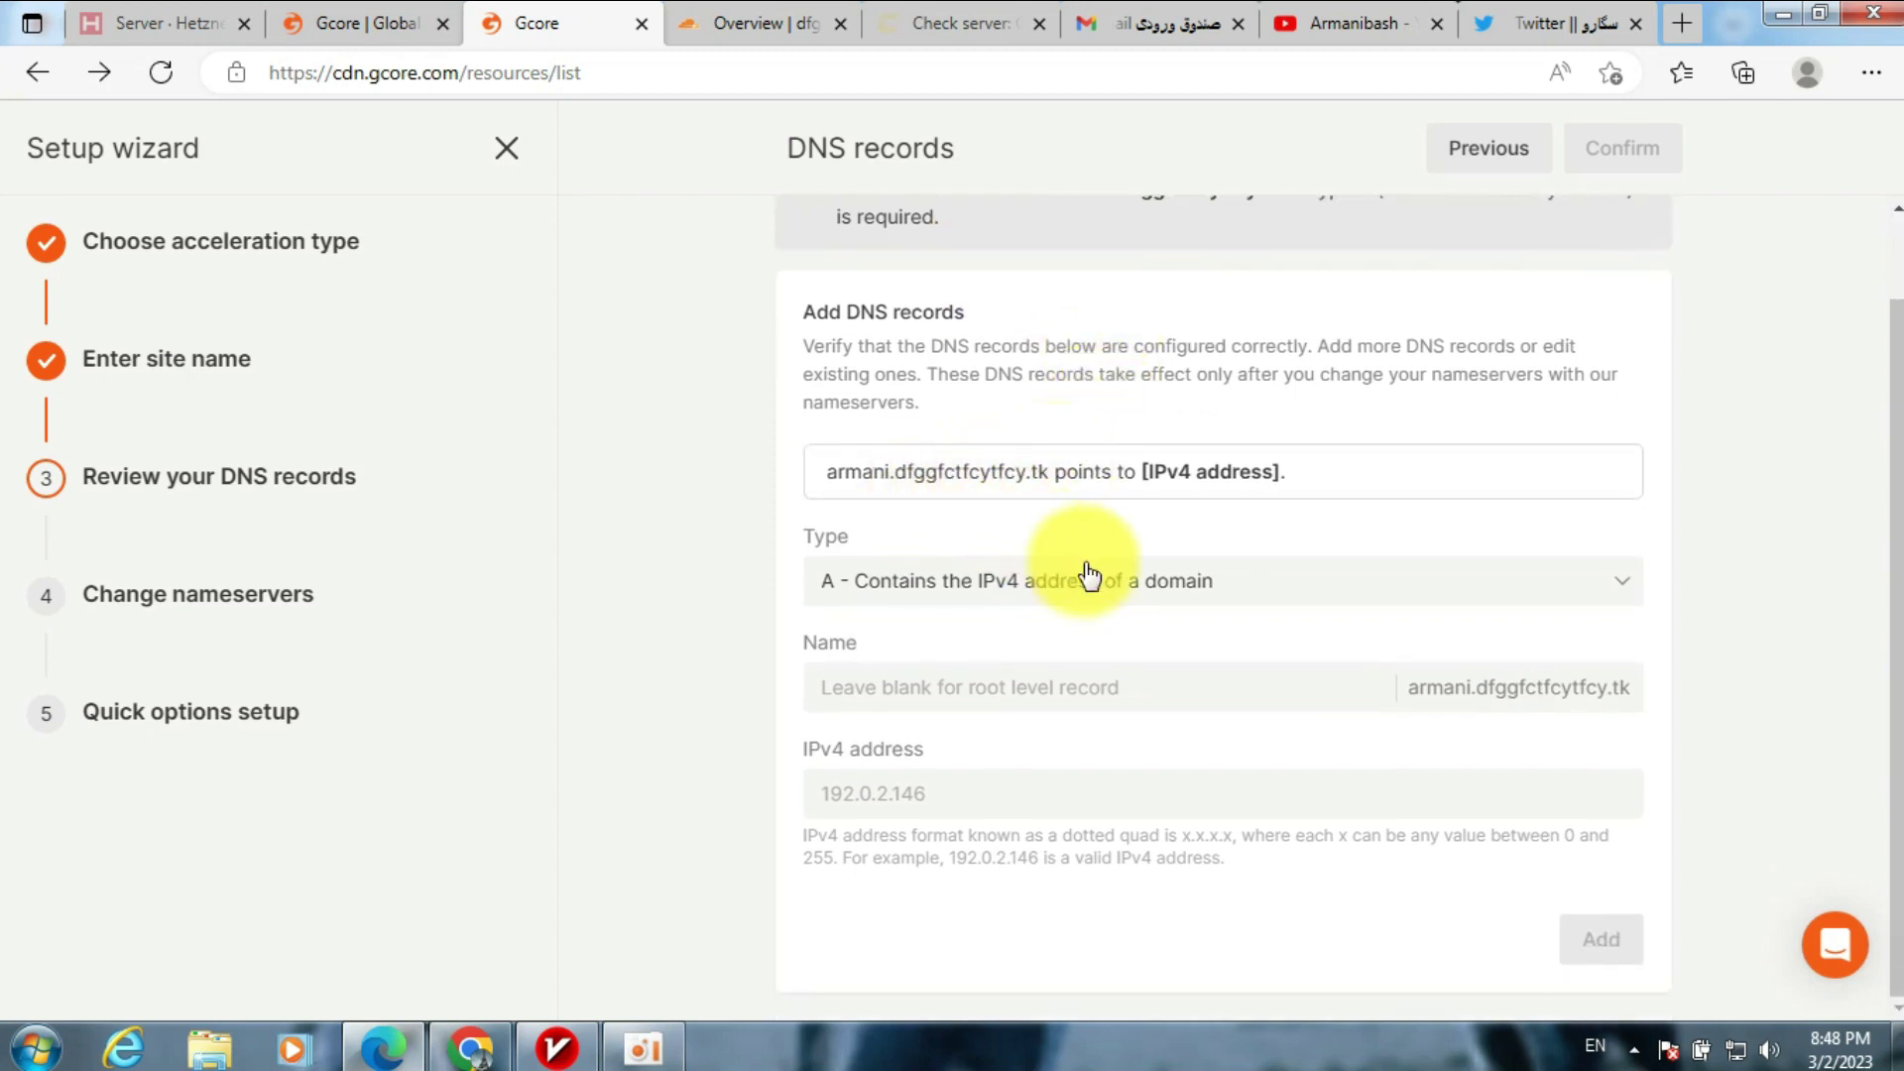
scroll(1084, 553, "up", 1)
scroll(1190, 624, "down", 1)
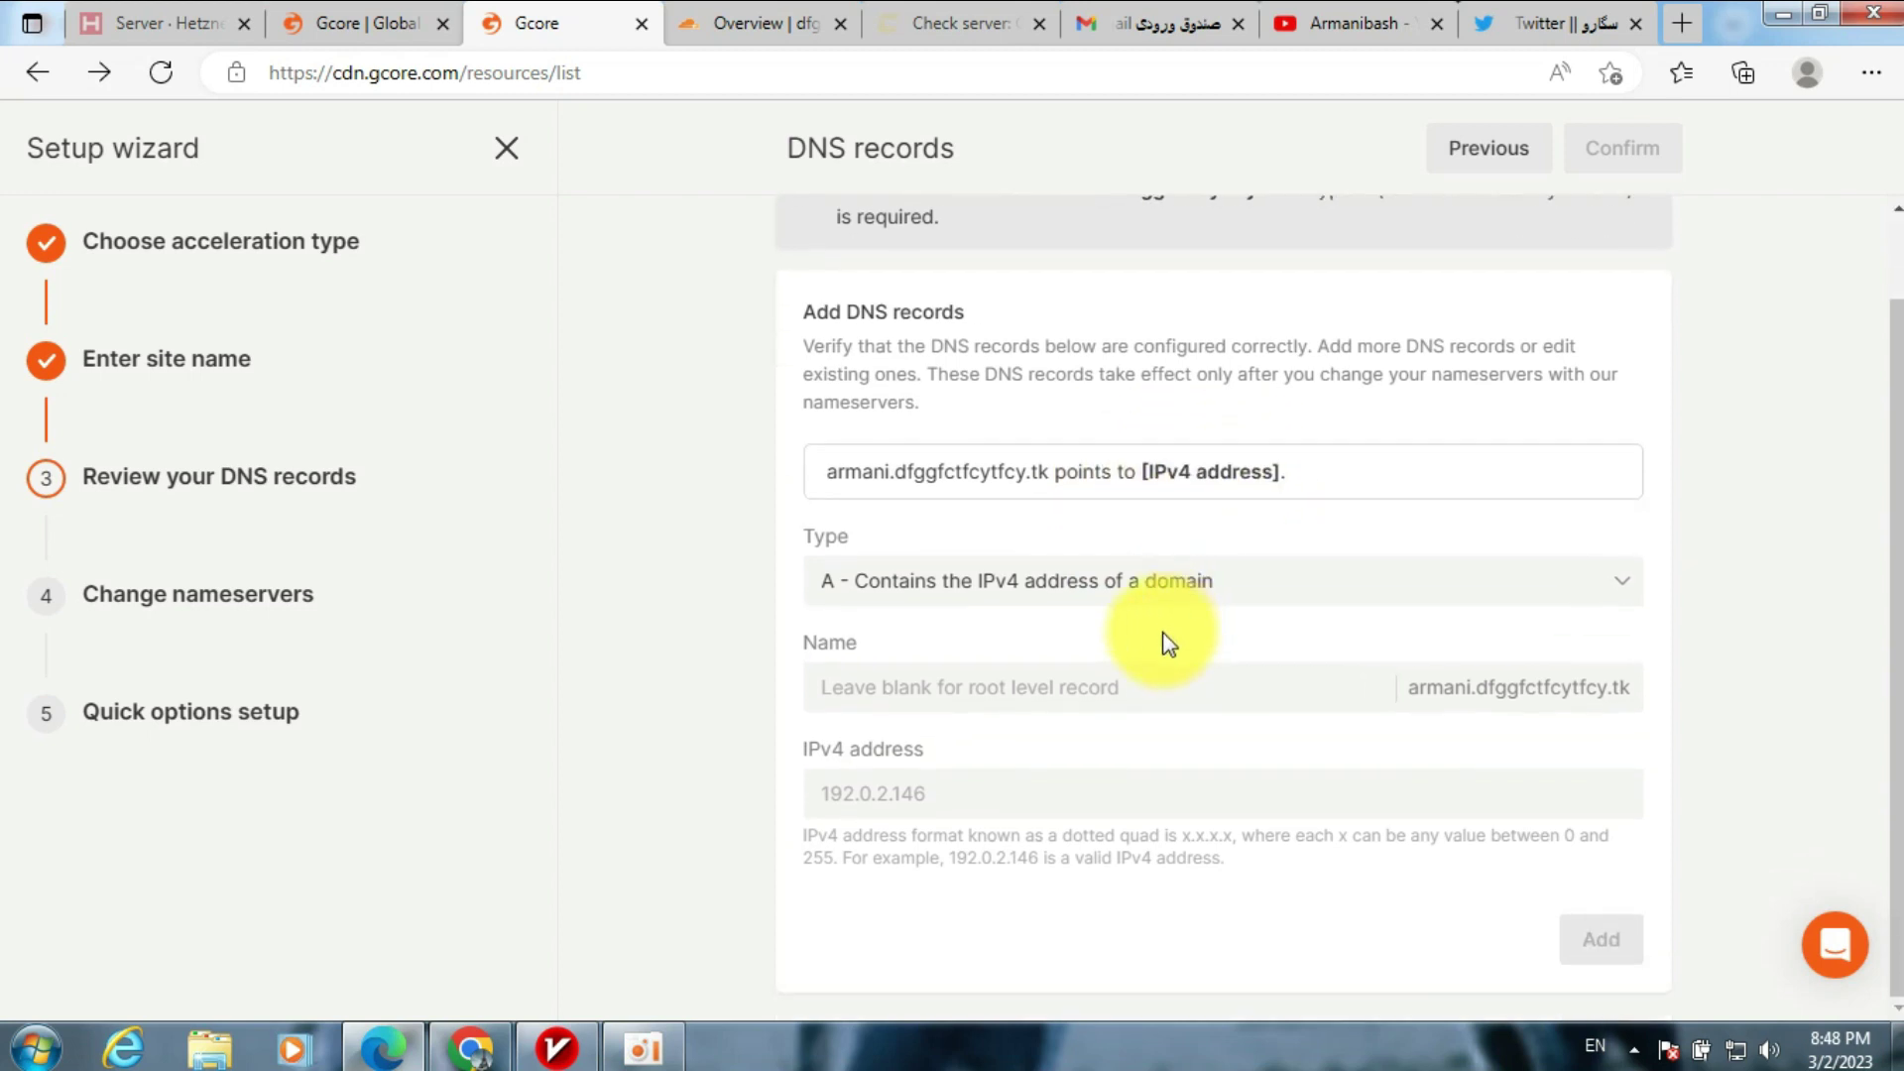
left_click(943, 789)
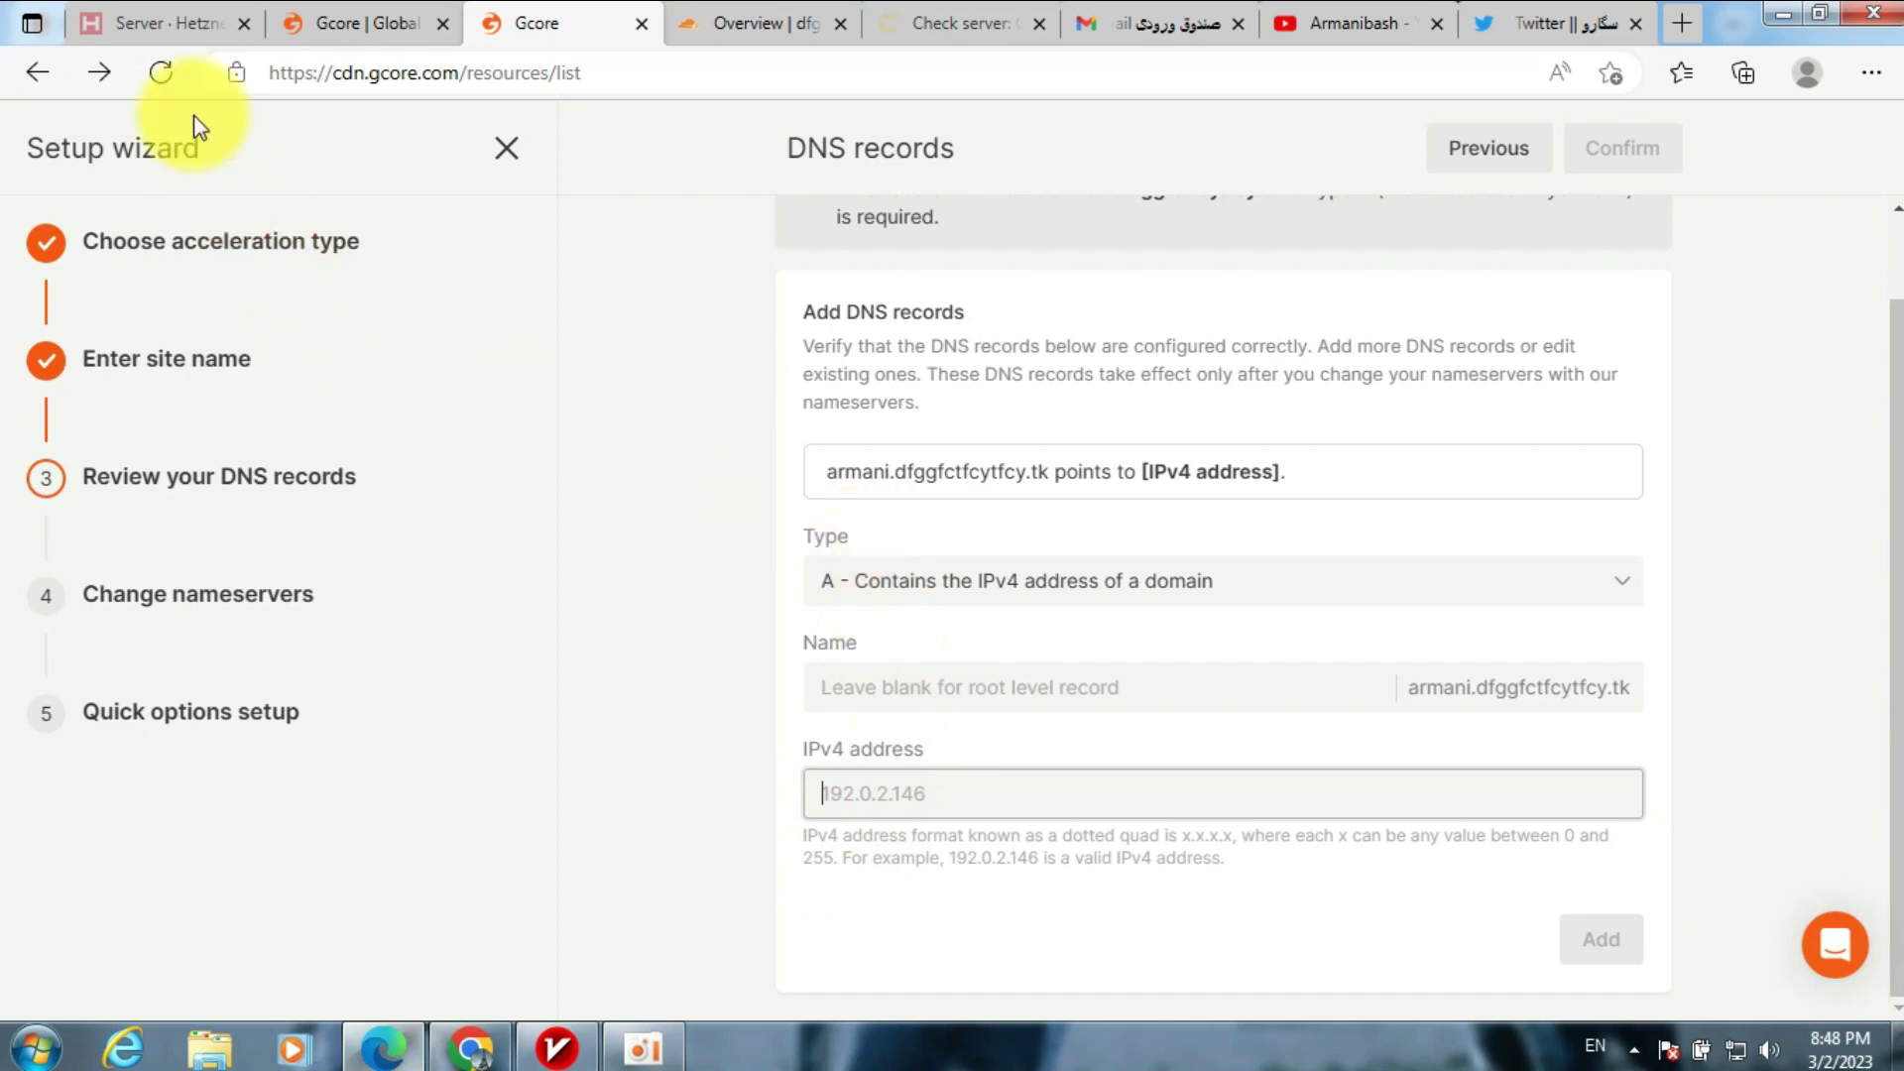
left_click(182, 30)
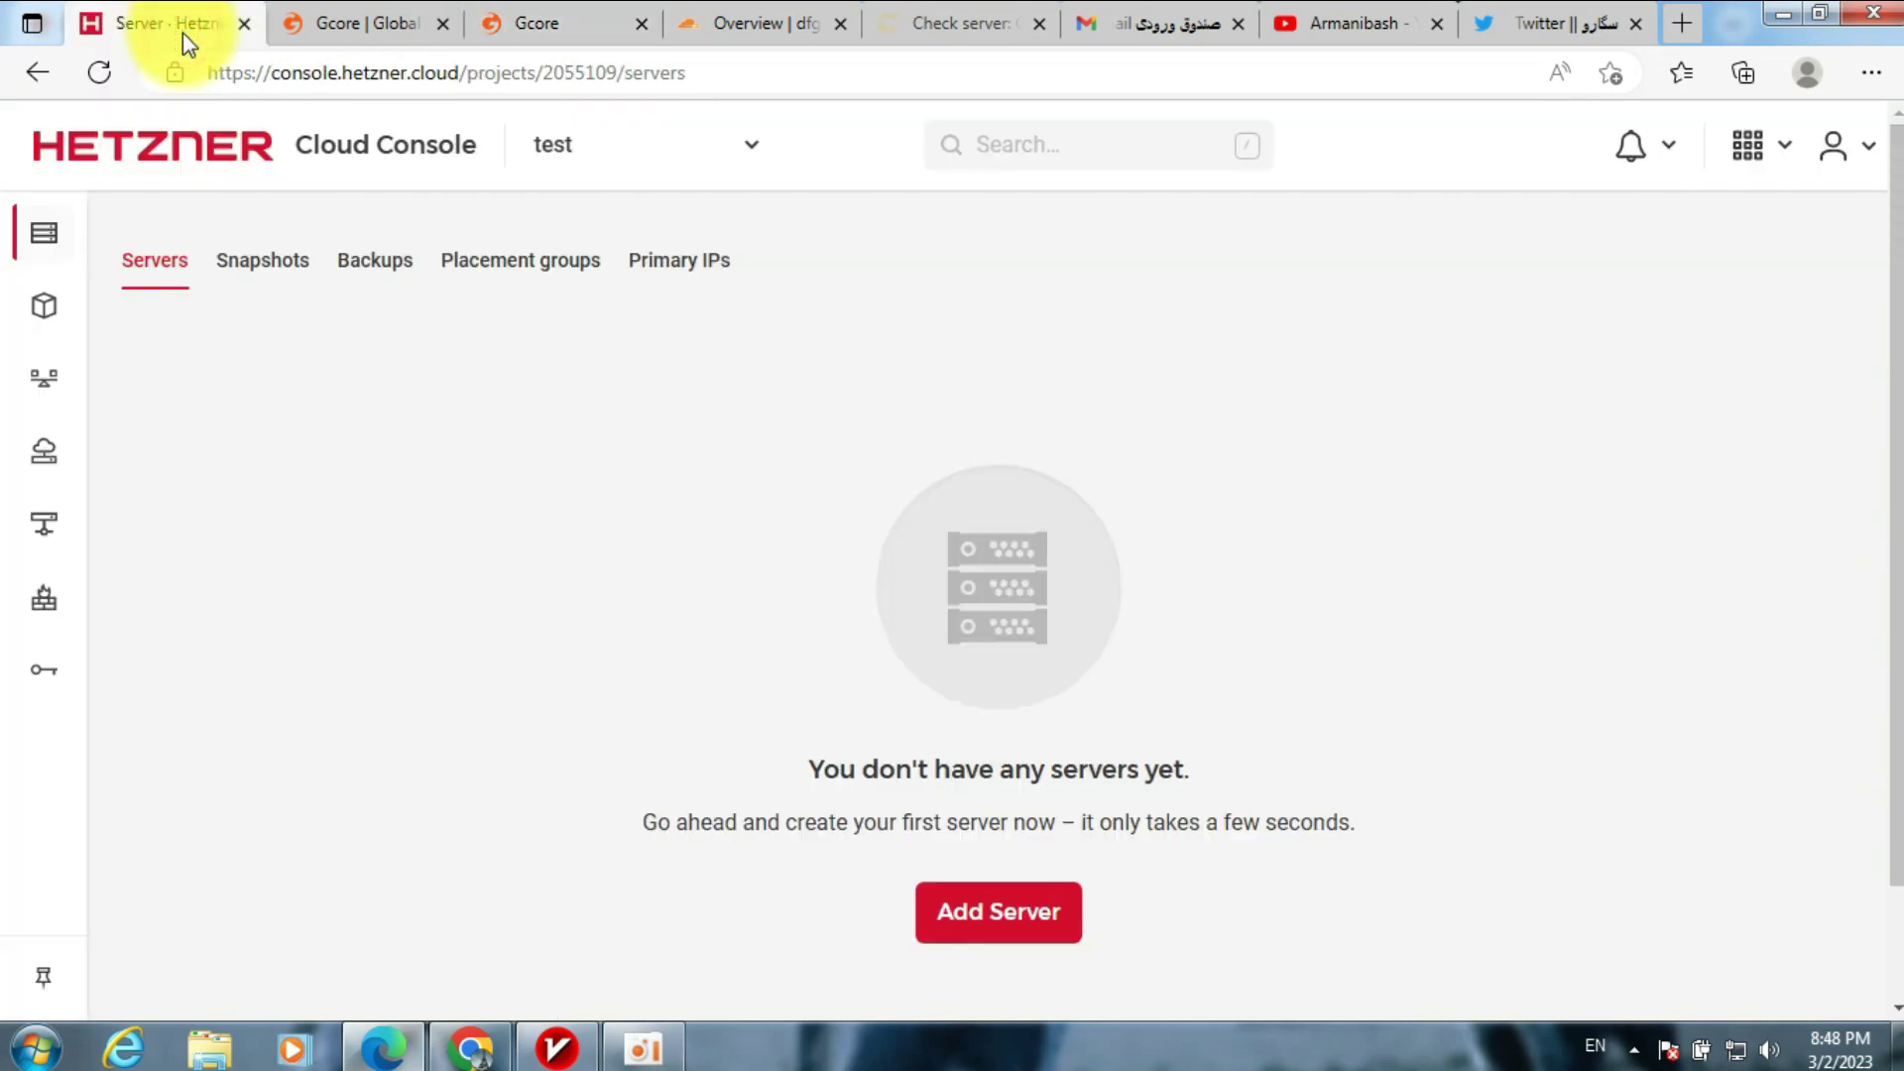
- Create a CX11 Ubuntu 20.04 server in Nuremberg (ubuntu-2gb-nbg1-1)
left_click(970, 914)
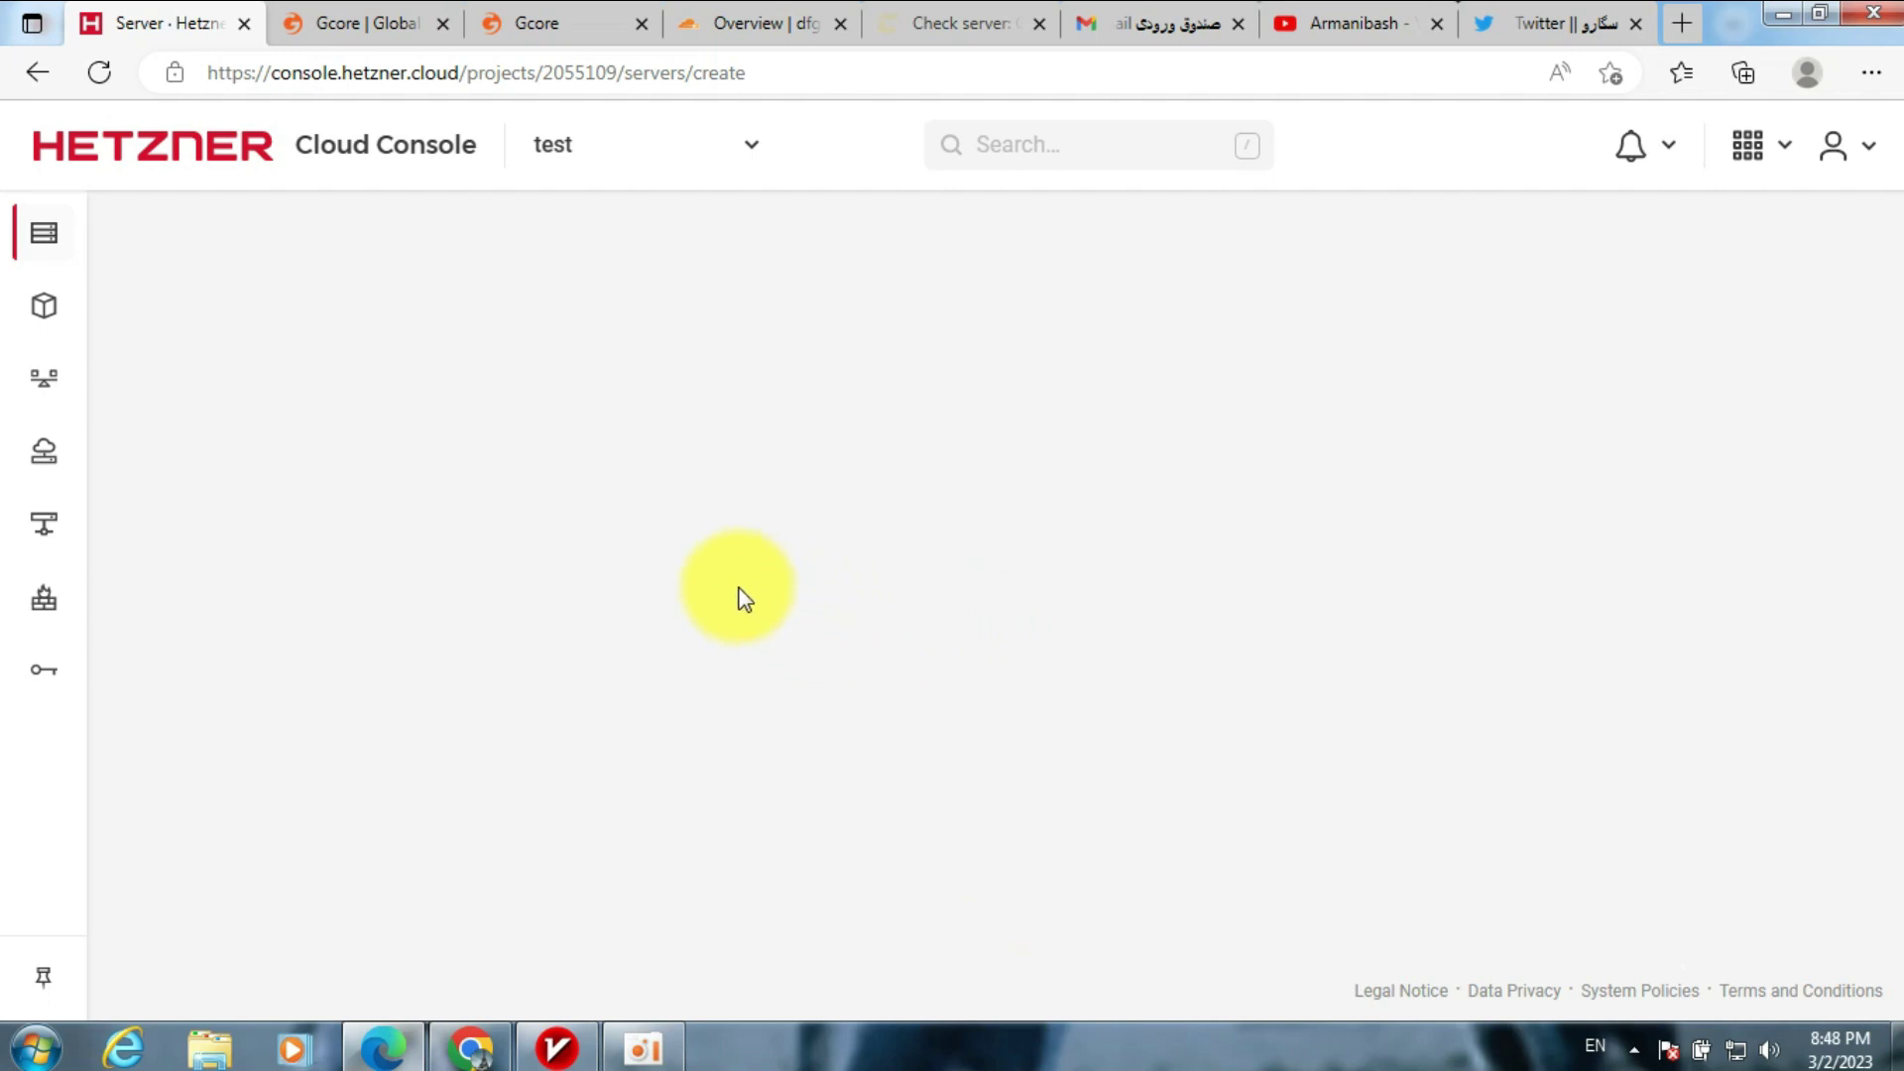
scroll(555, 635, "down", 1)
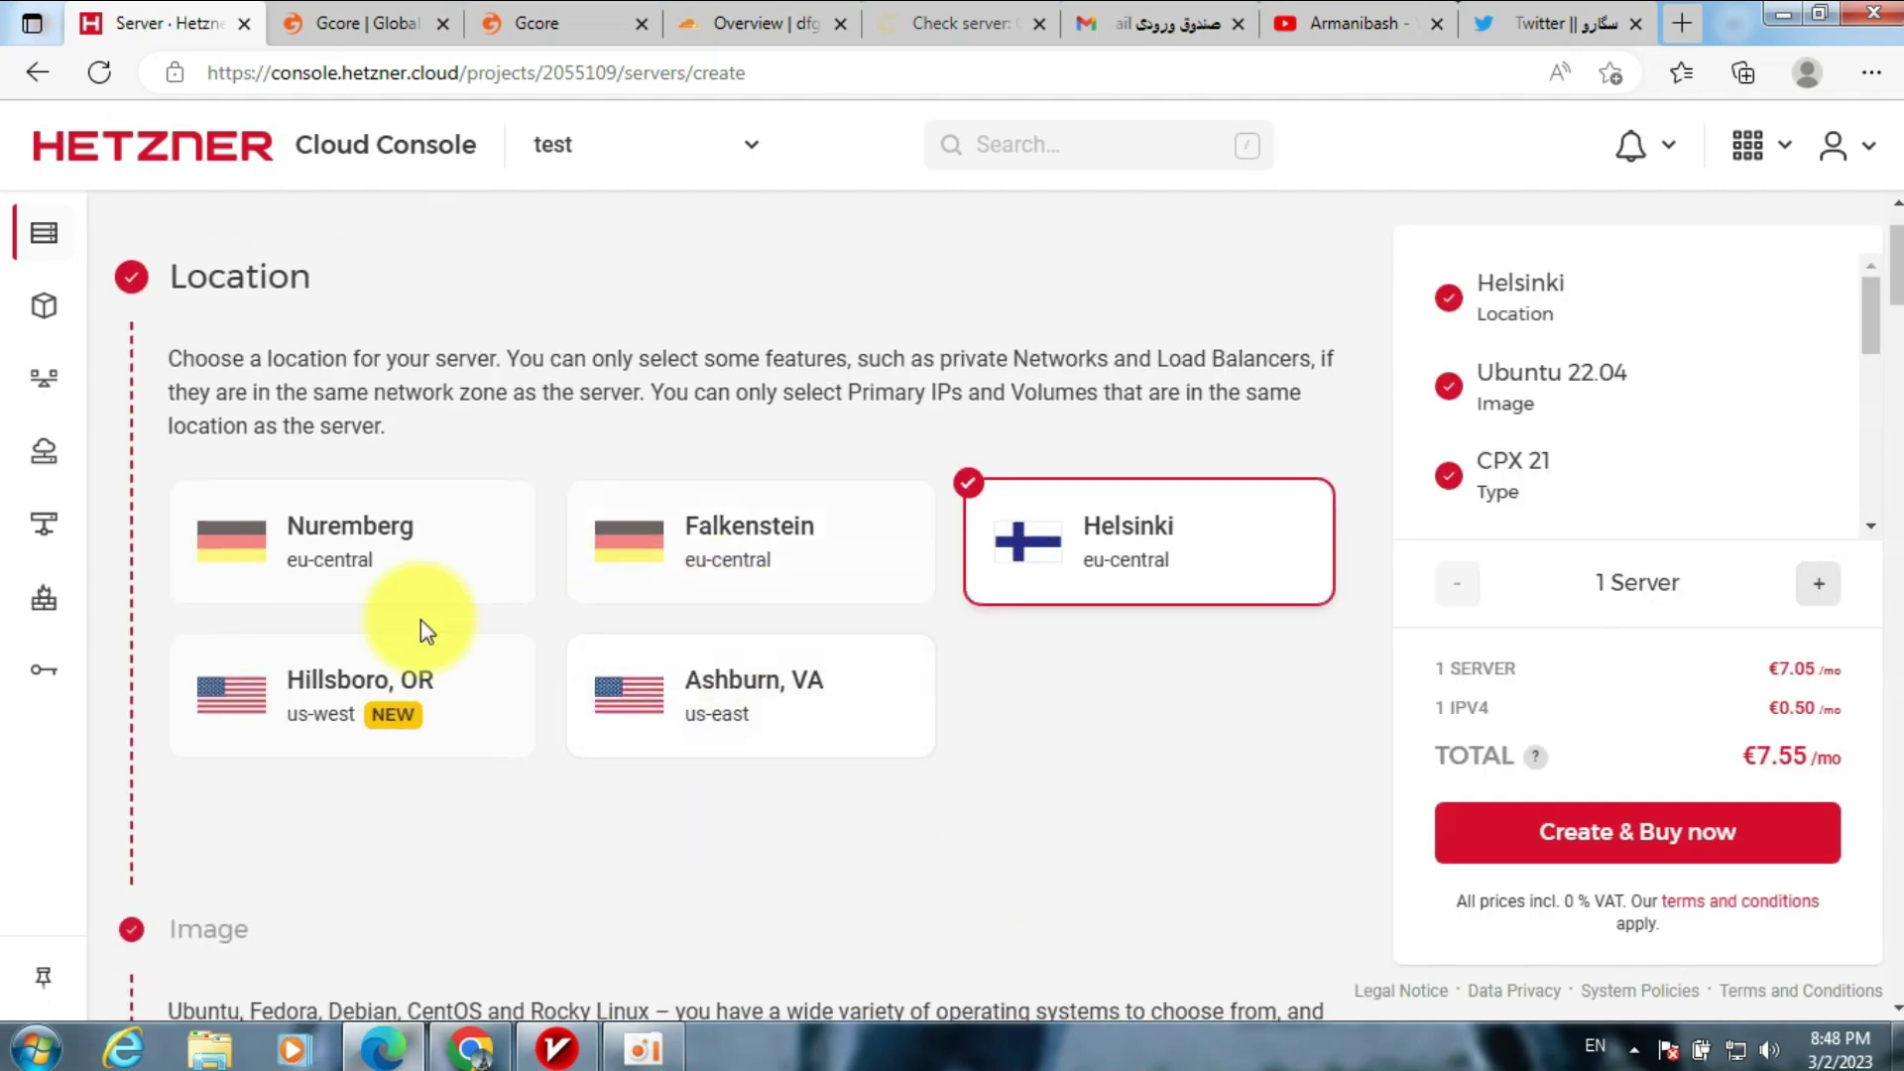
left_click(480, 572)
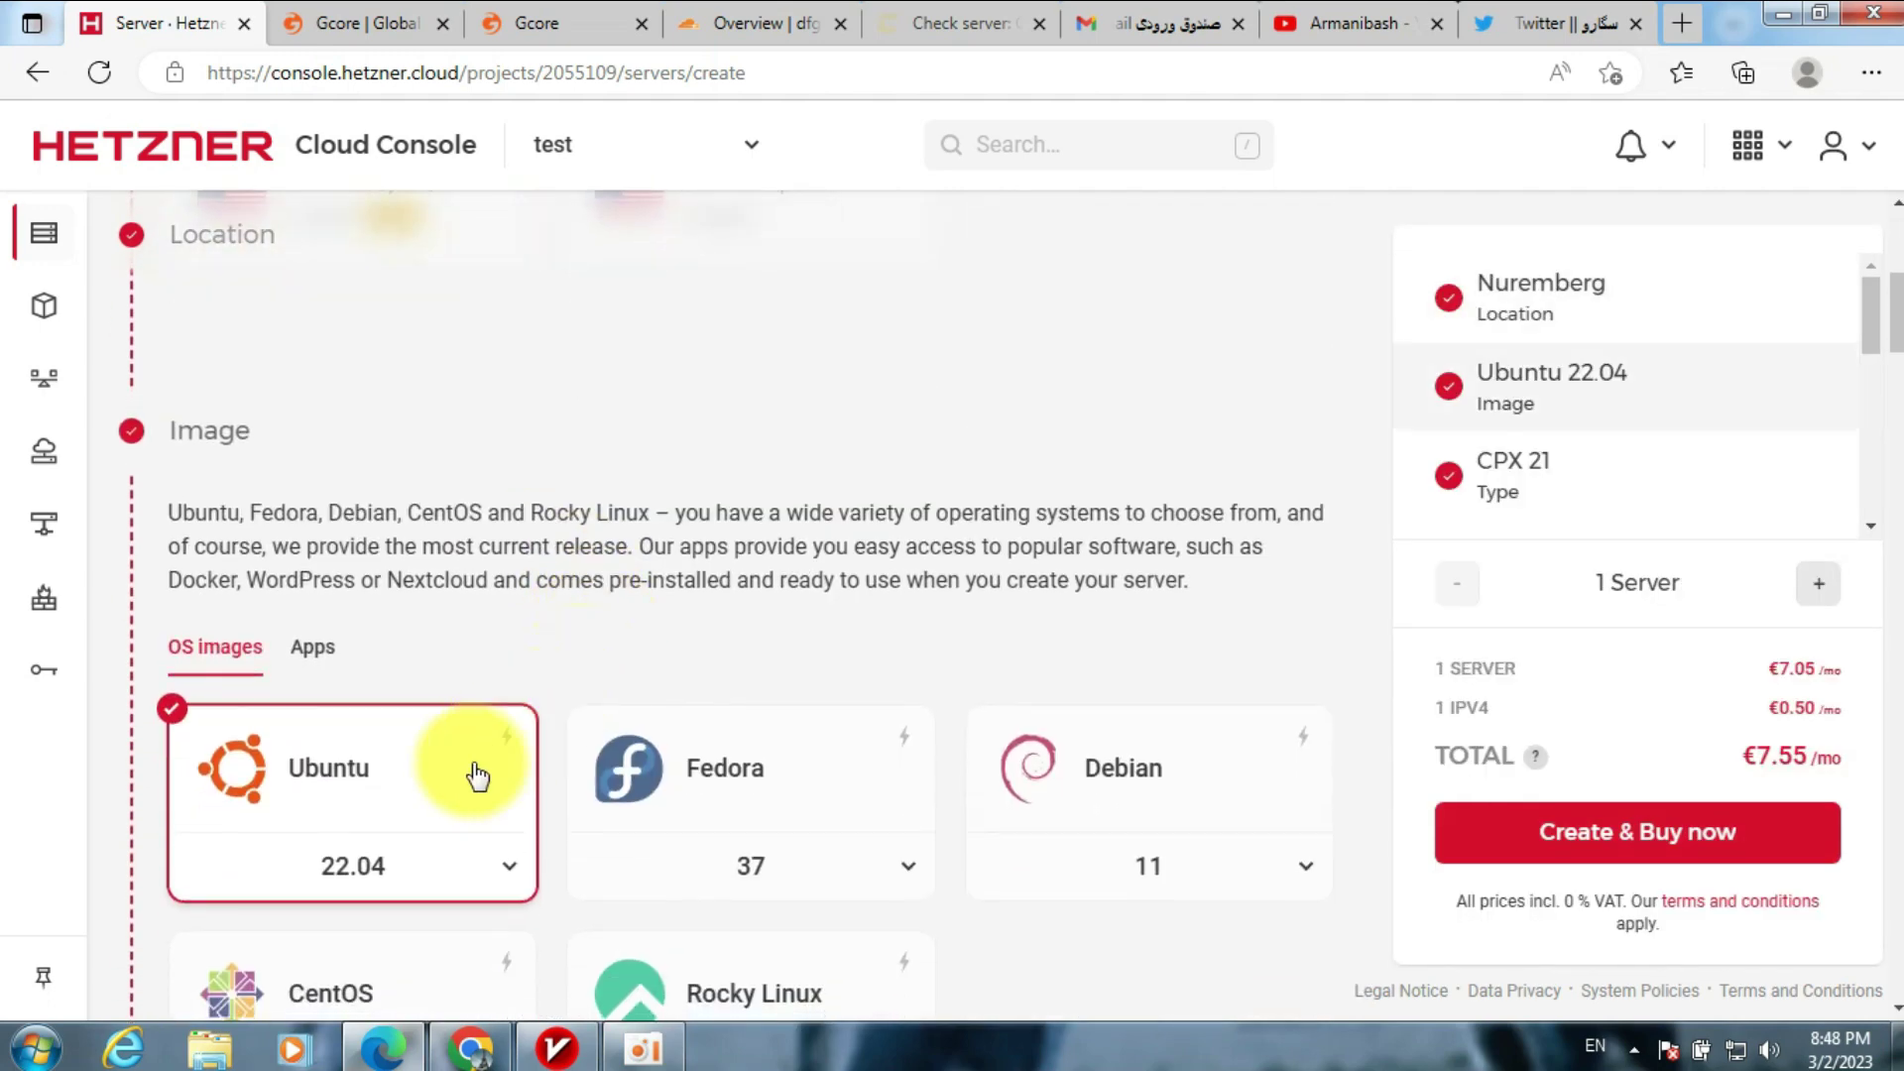
left_click(477, 750)
left_click(348, 884)
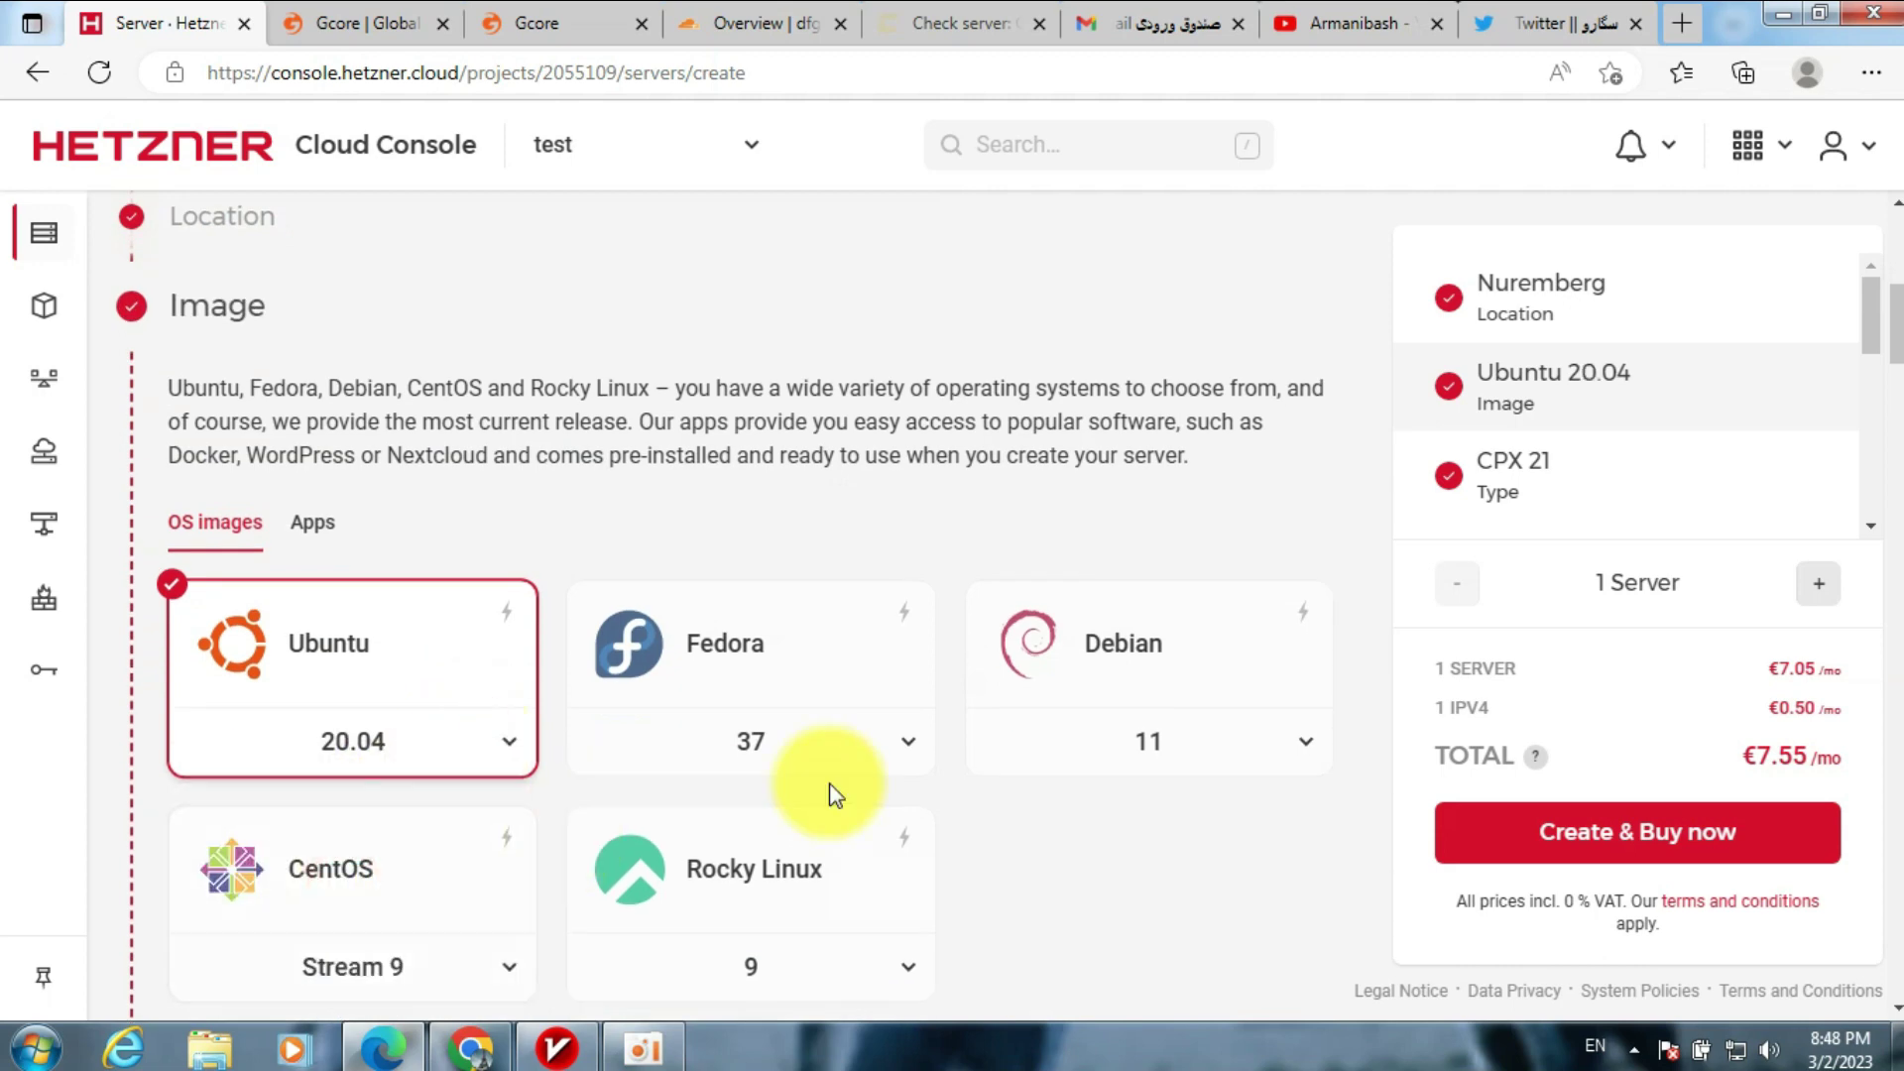
left_click(944, 812)
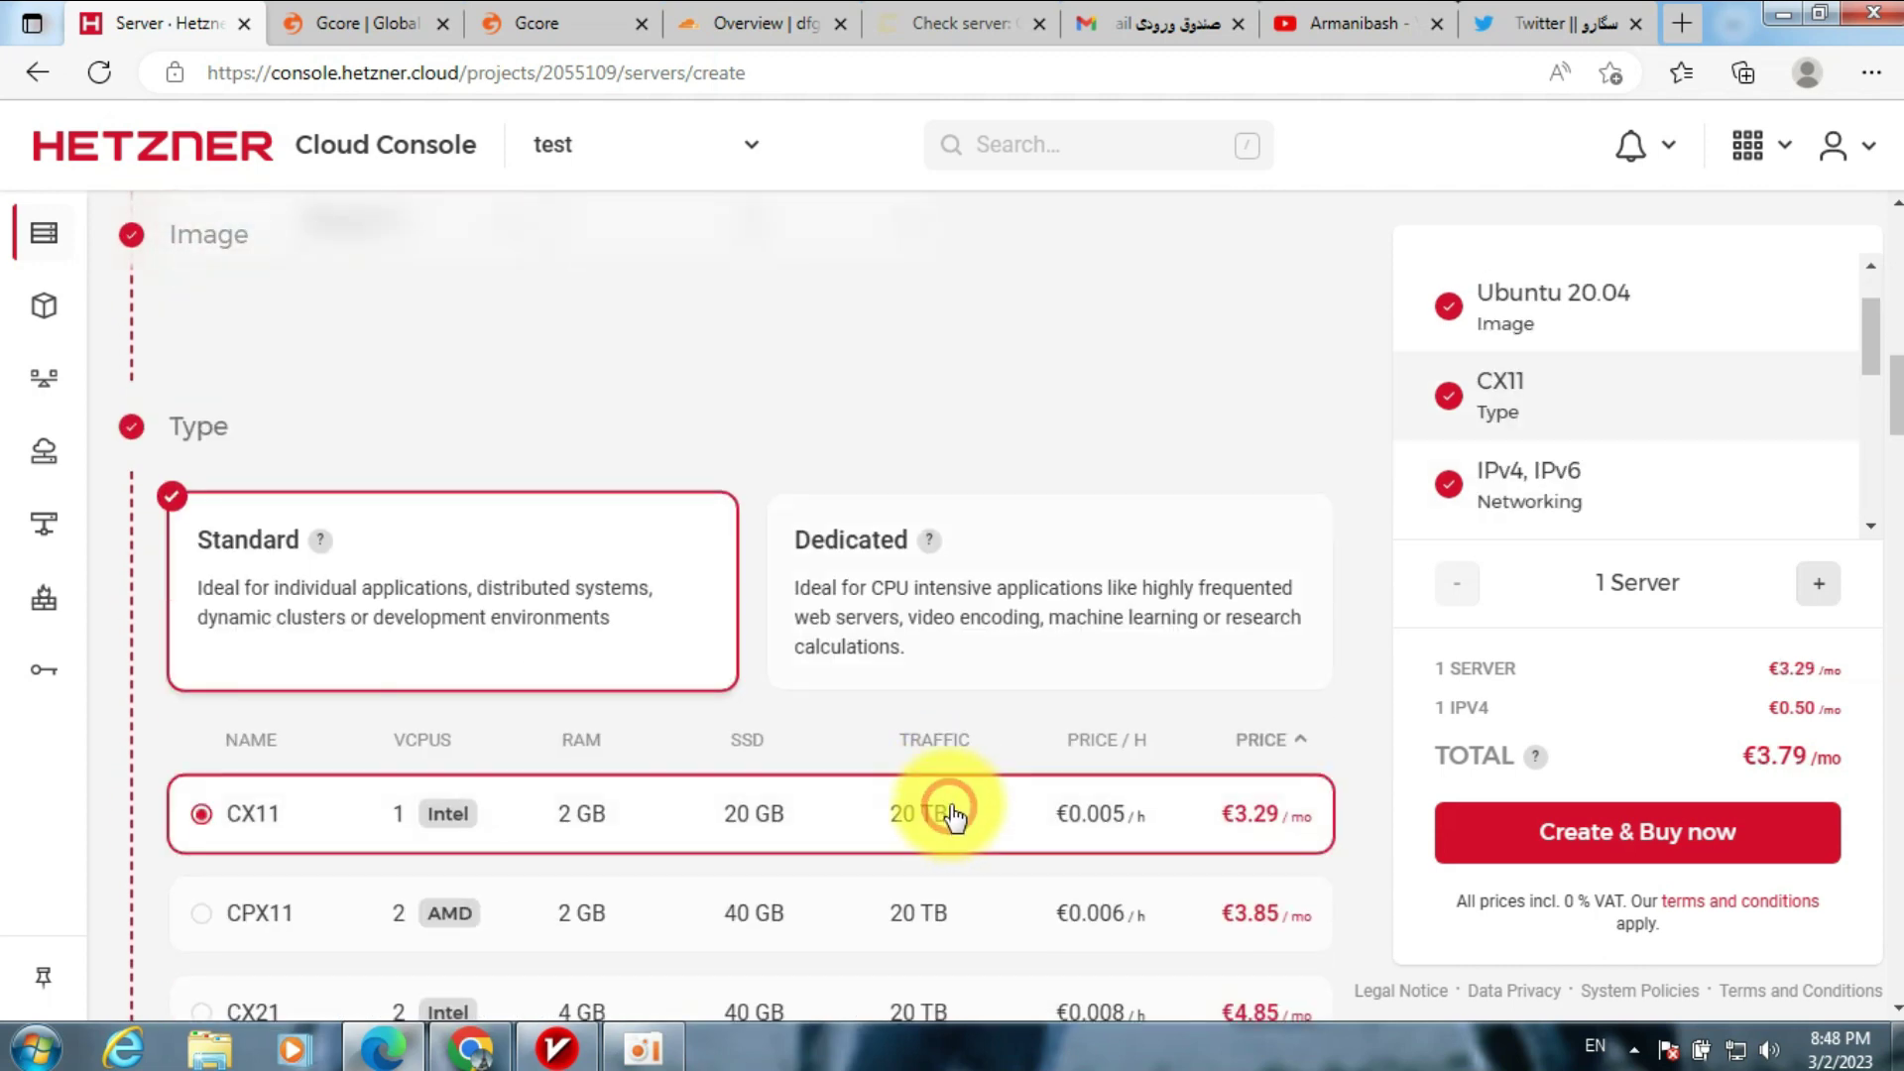
left_click(1598, 831)
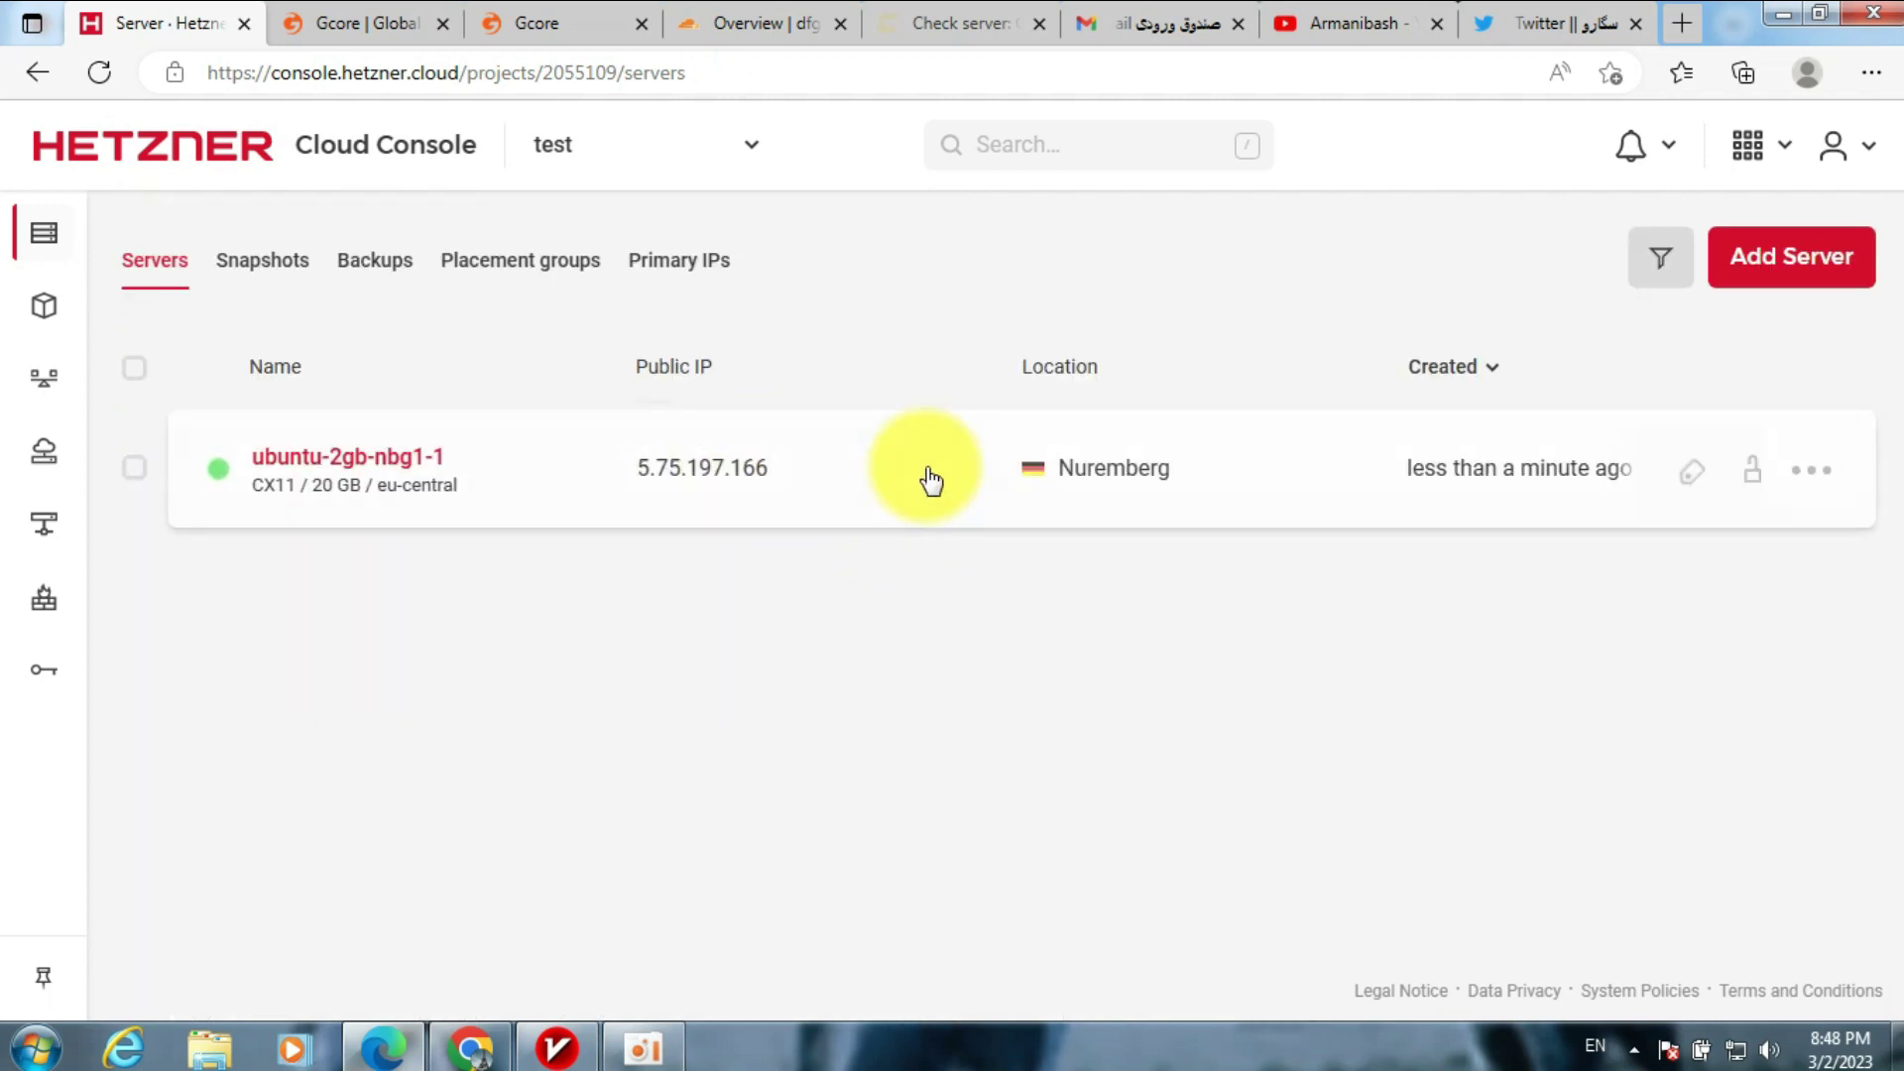
- Check the Gmail email with the new server's credentials and open a blank tab
left_click(1175, 19)
scroll(1091, 576, "down", 1)
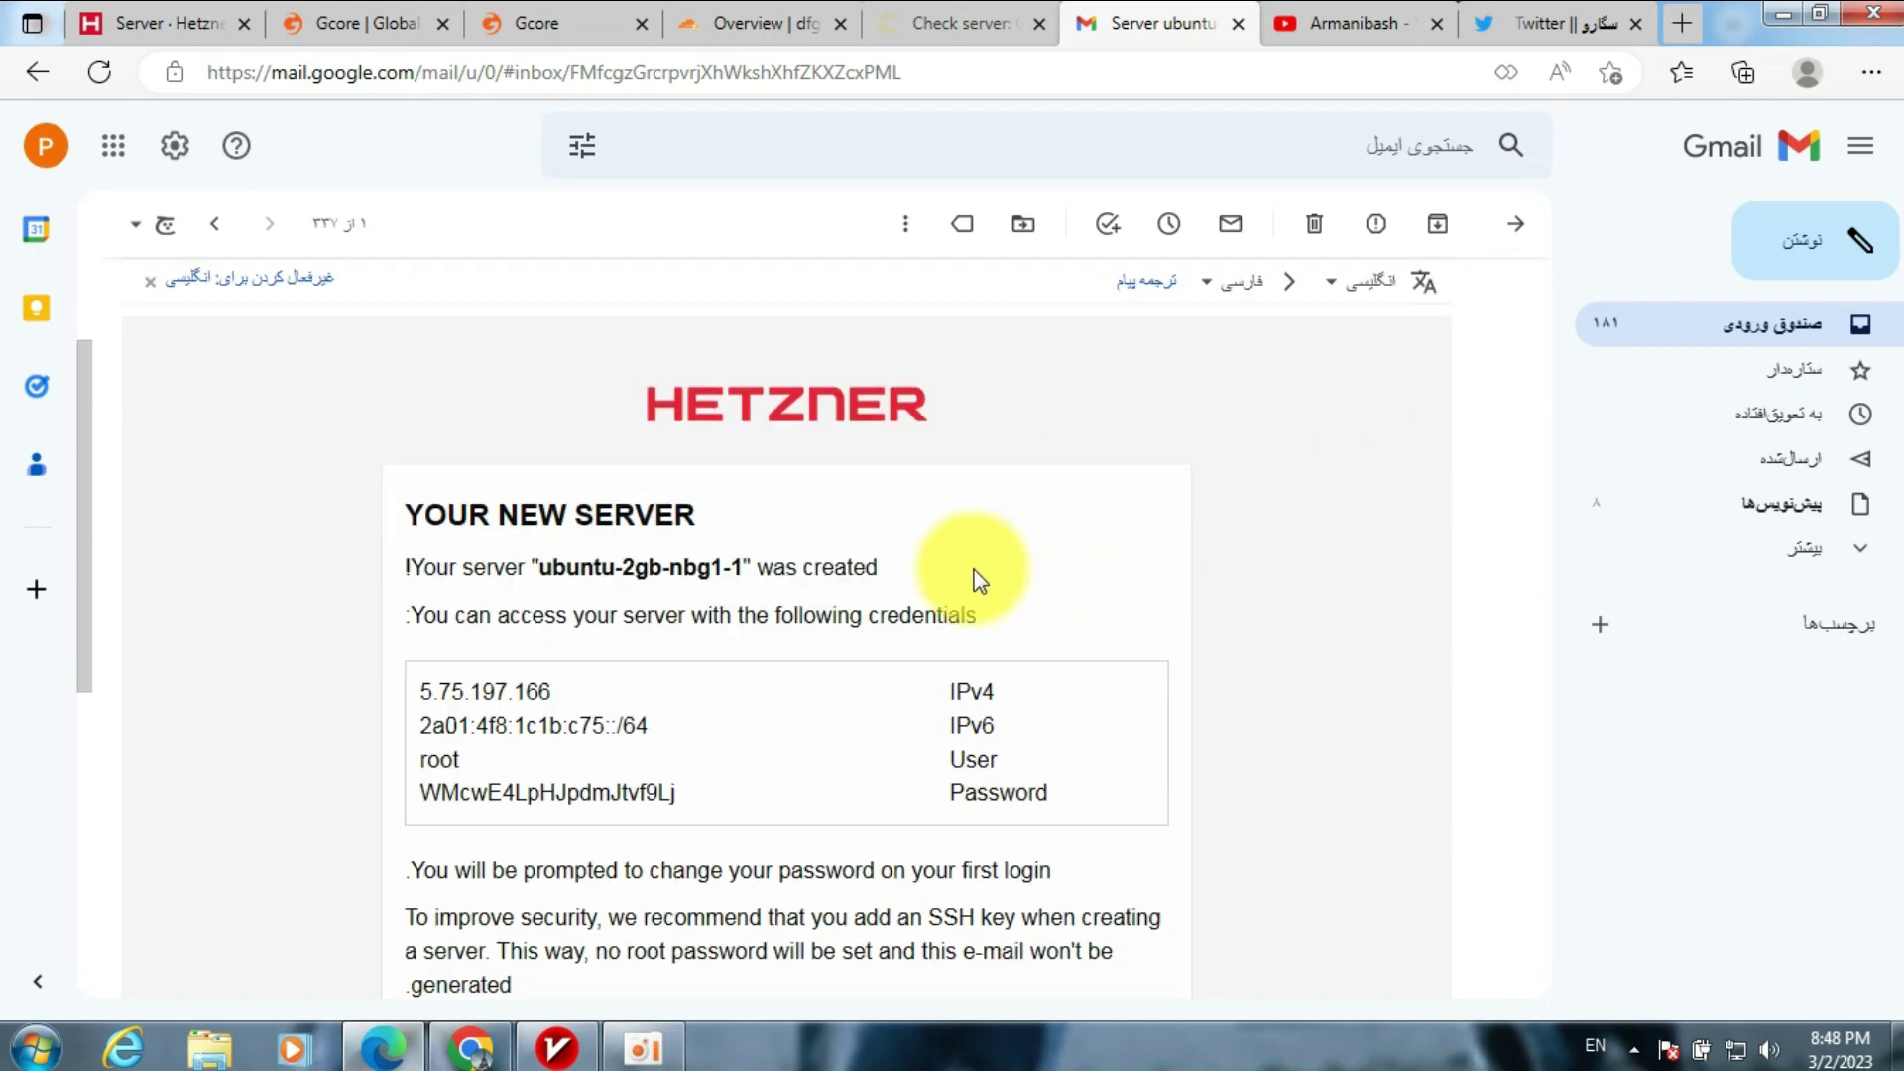
left_click(1686, 24)
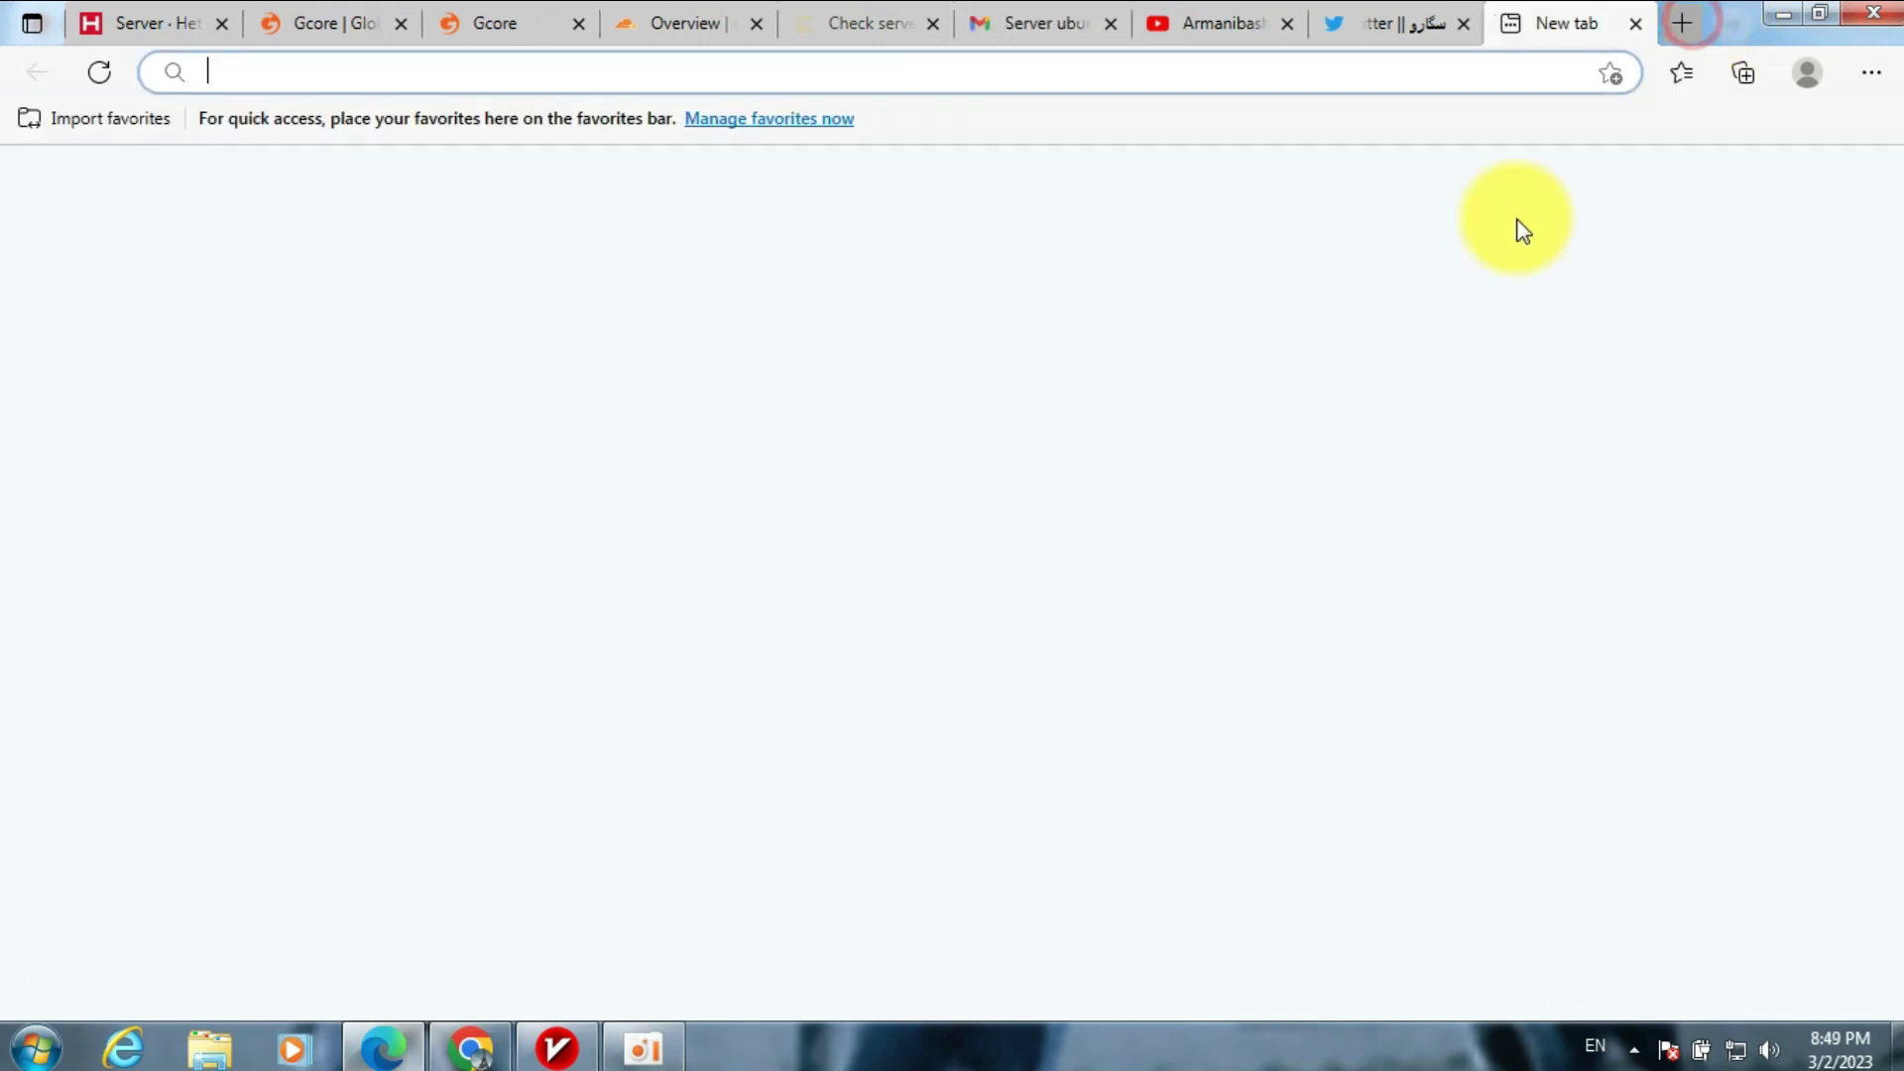
- Search for an ssh online terminal and open redcoolmedia's SSHGate ssh client online page
type("ssh")
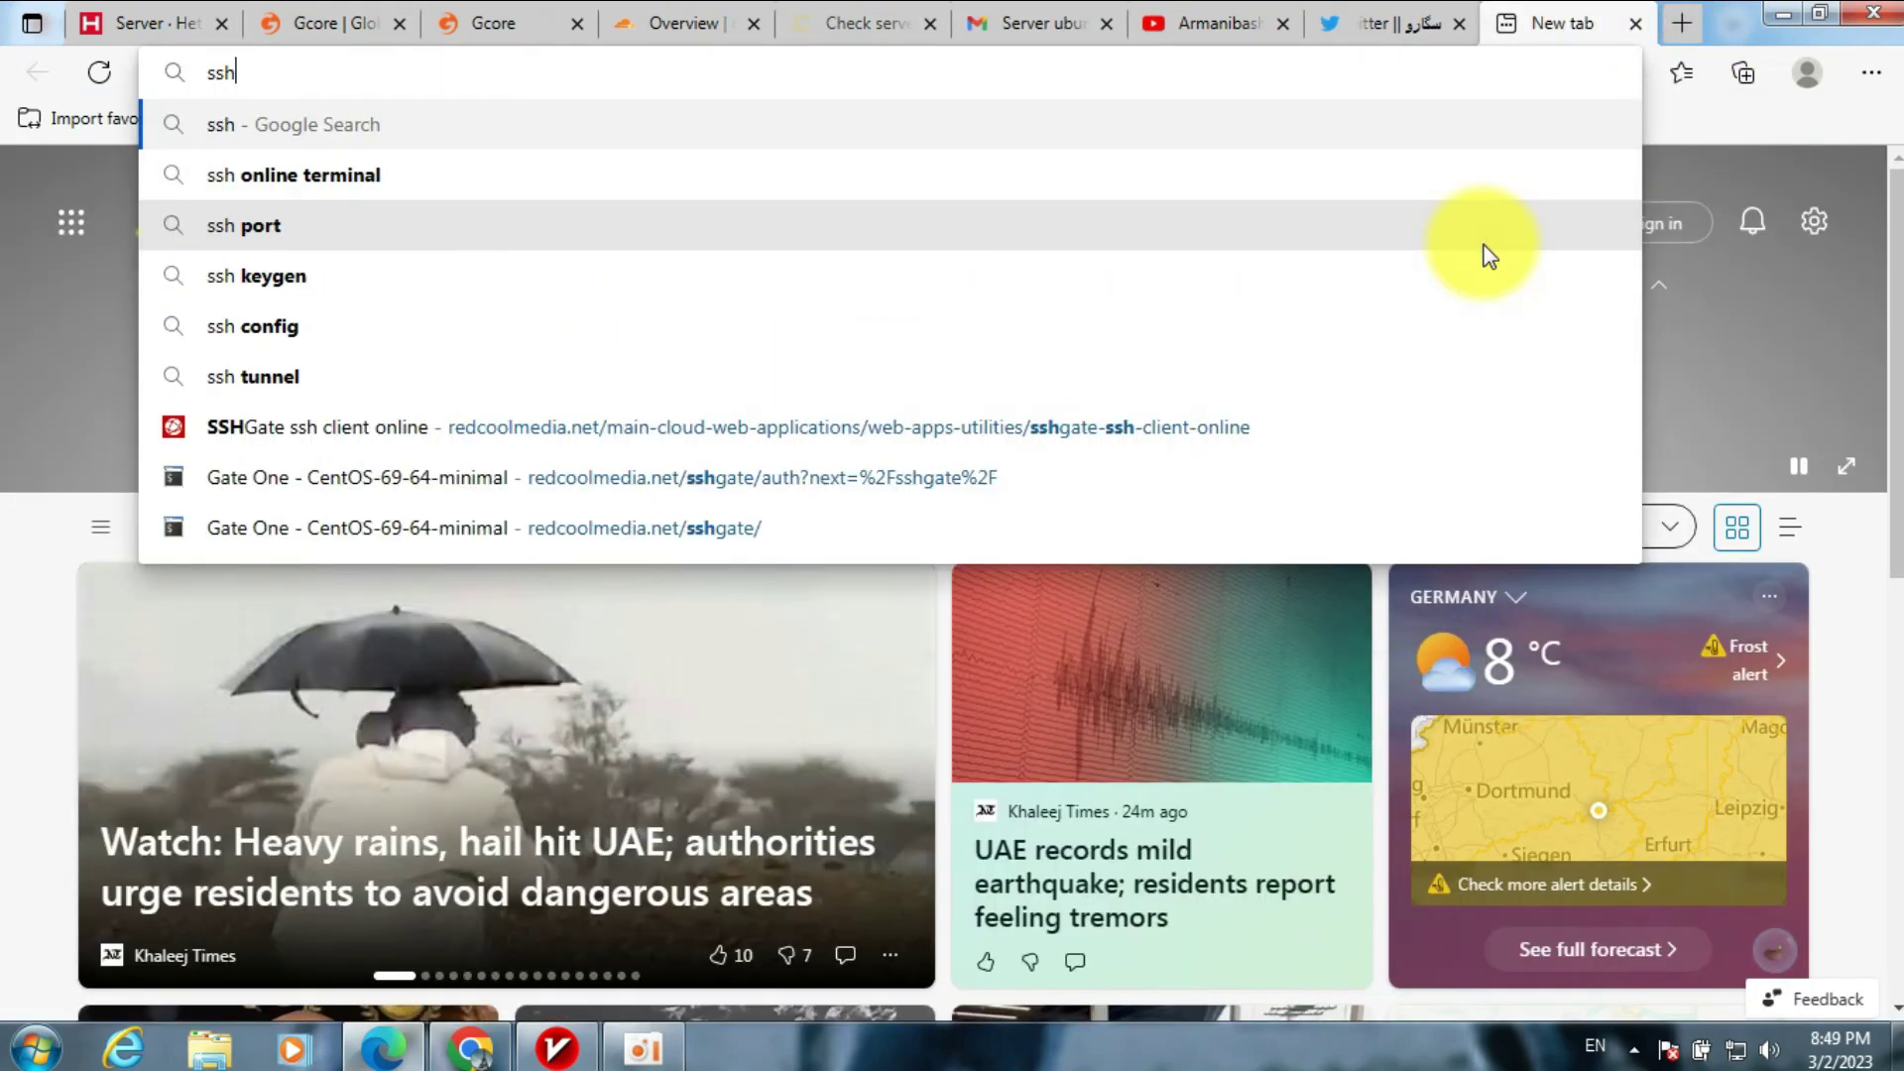
left_click(430, 186)
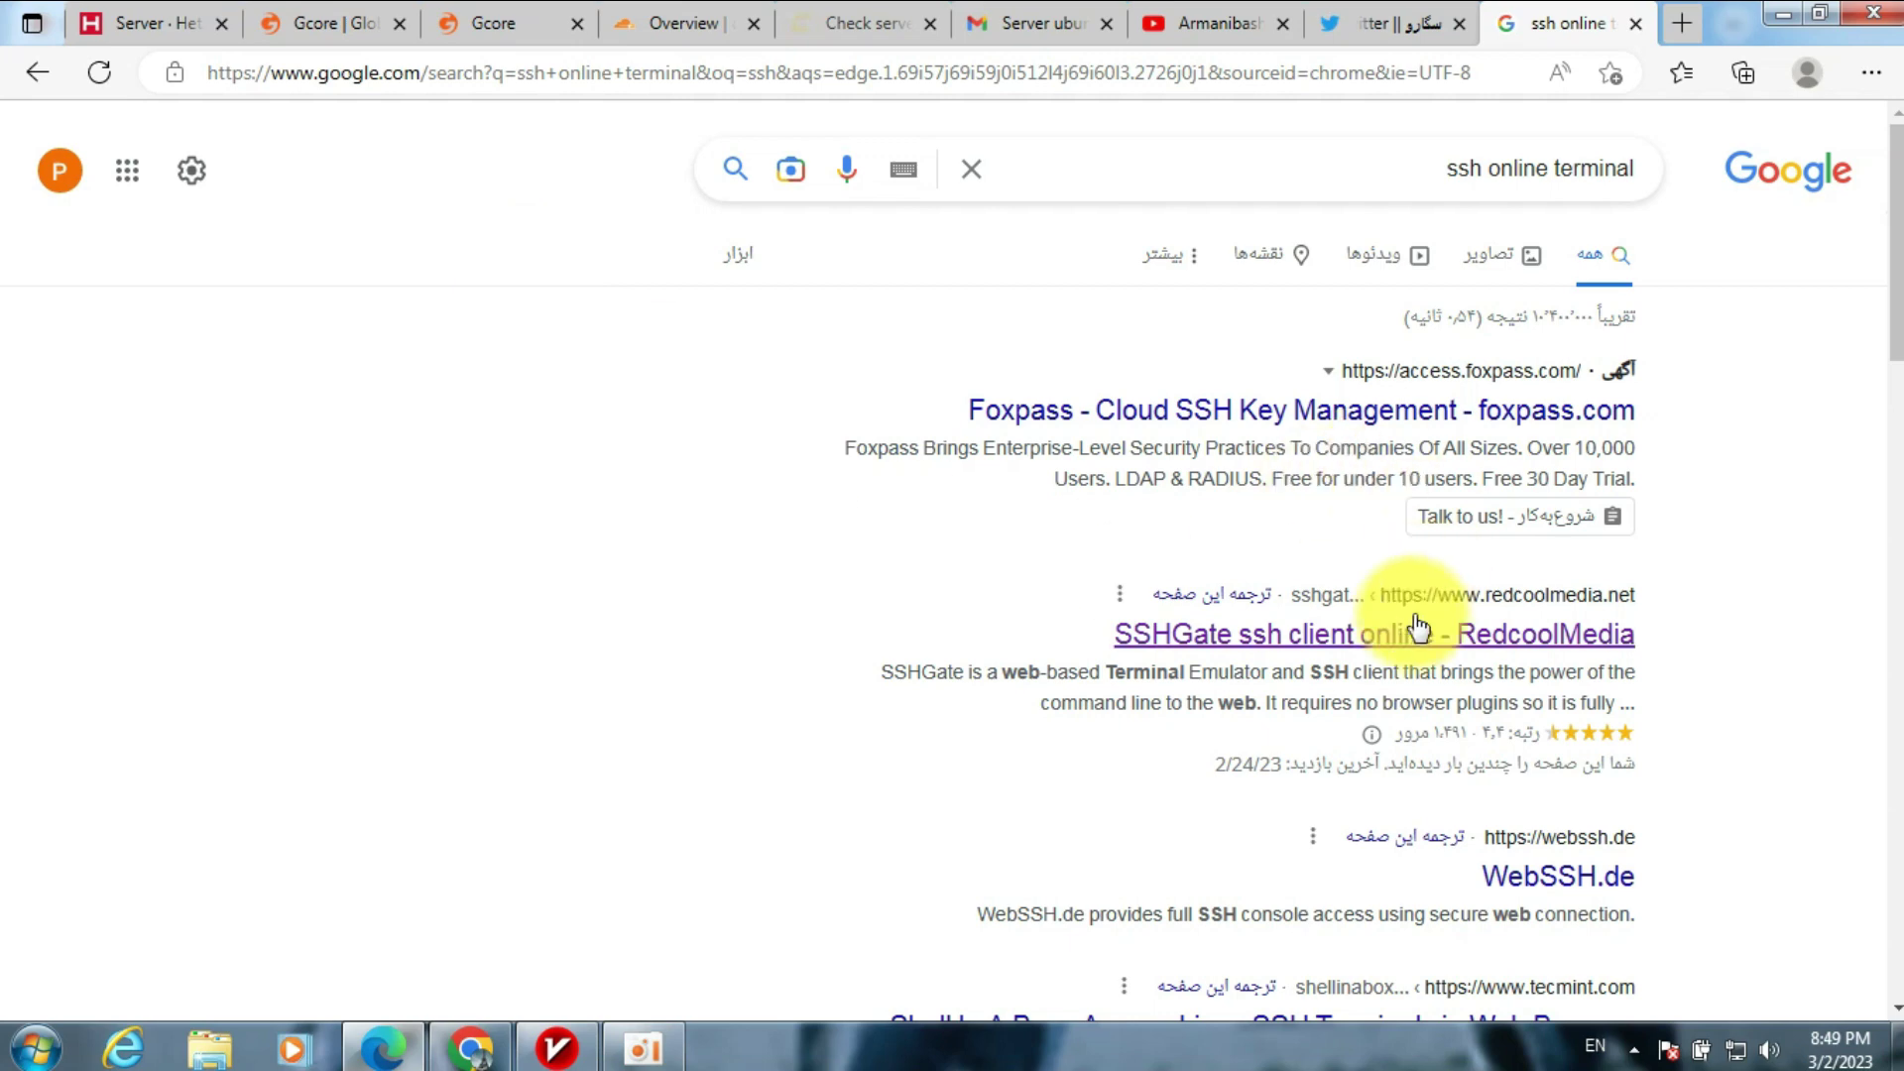
left_click(1411, 634)
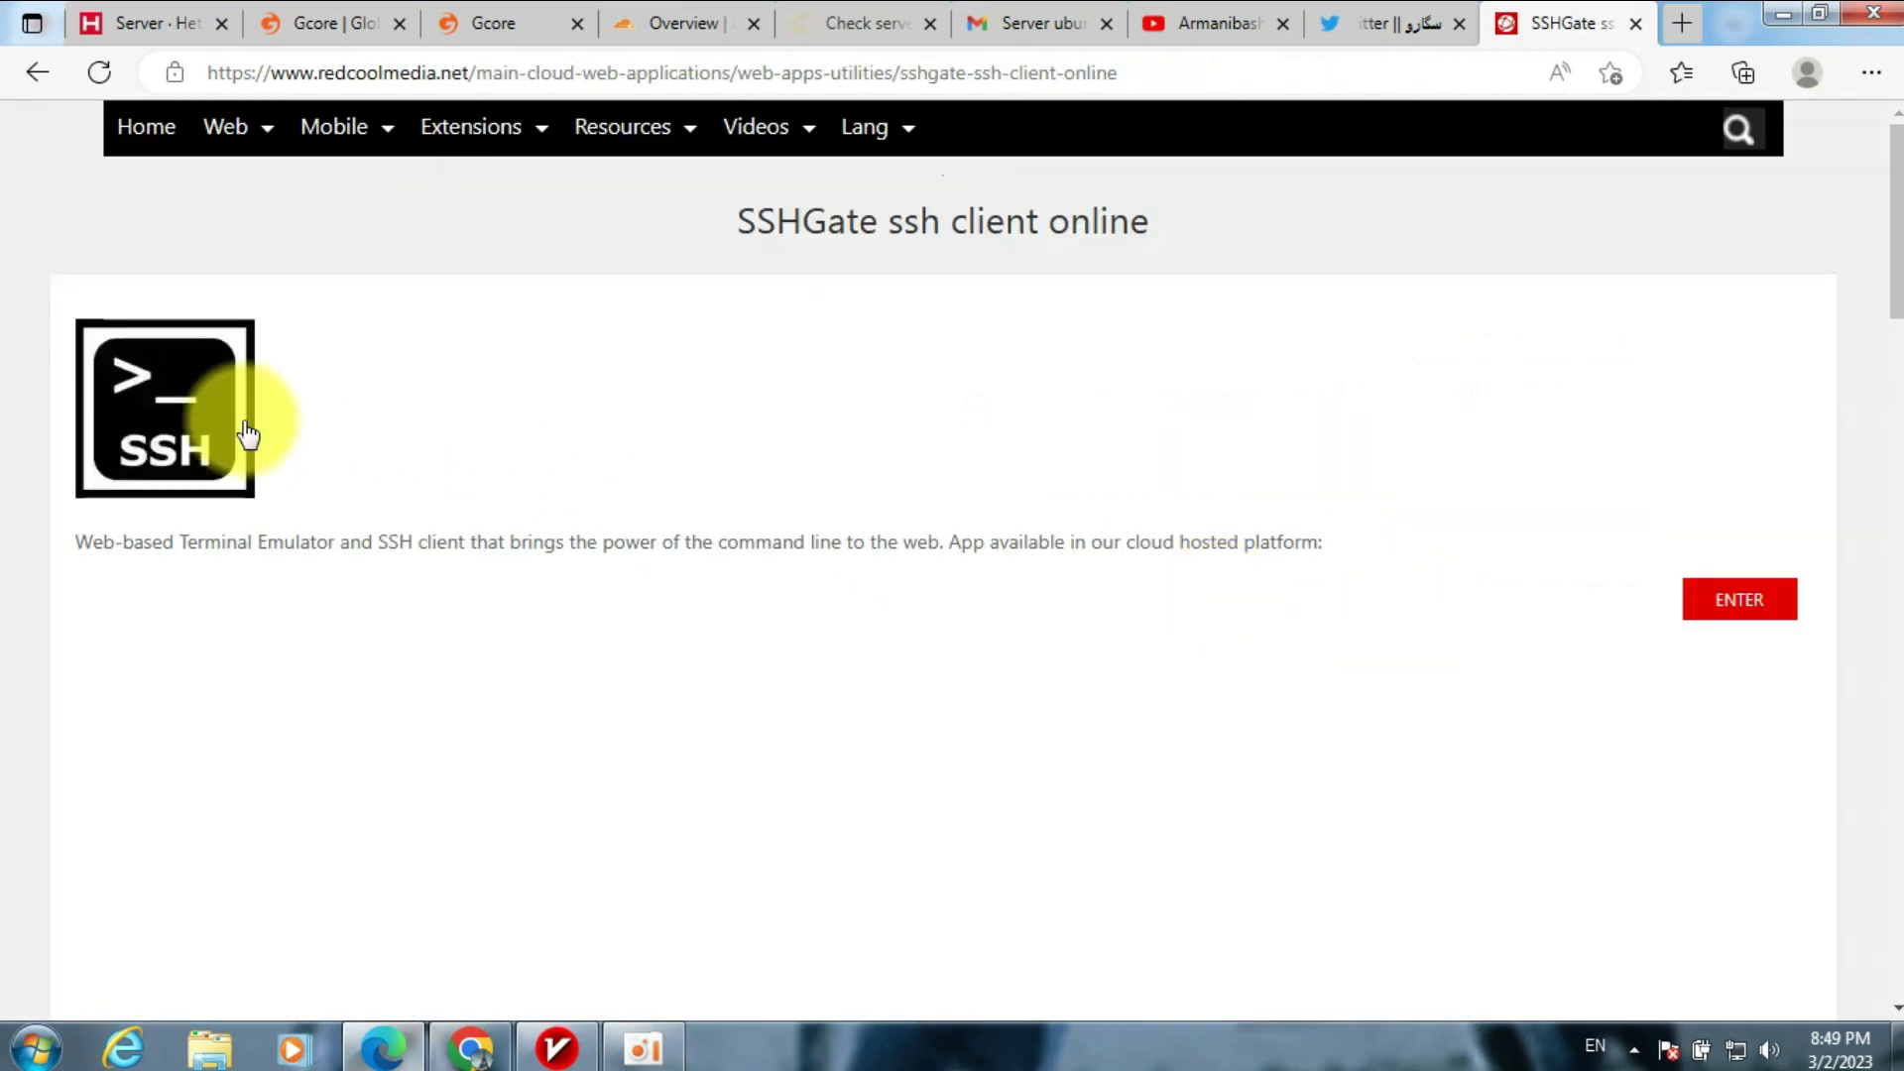
- Launch Gate One in SSHGate and start an SSH terminal session
left_click(248, 427)
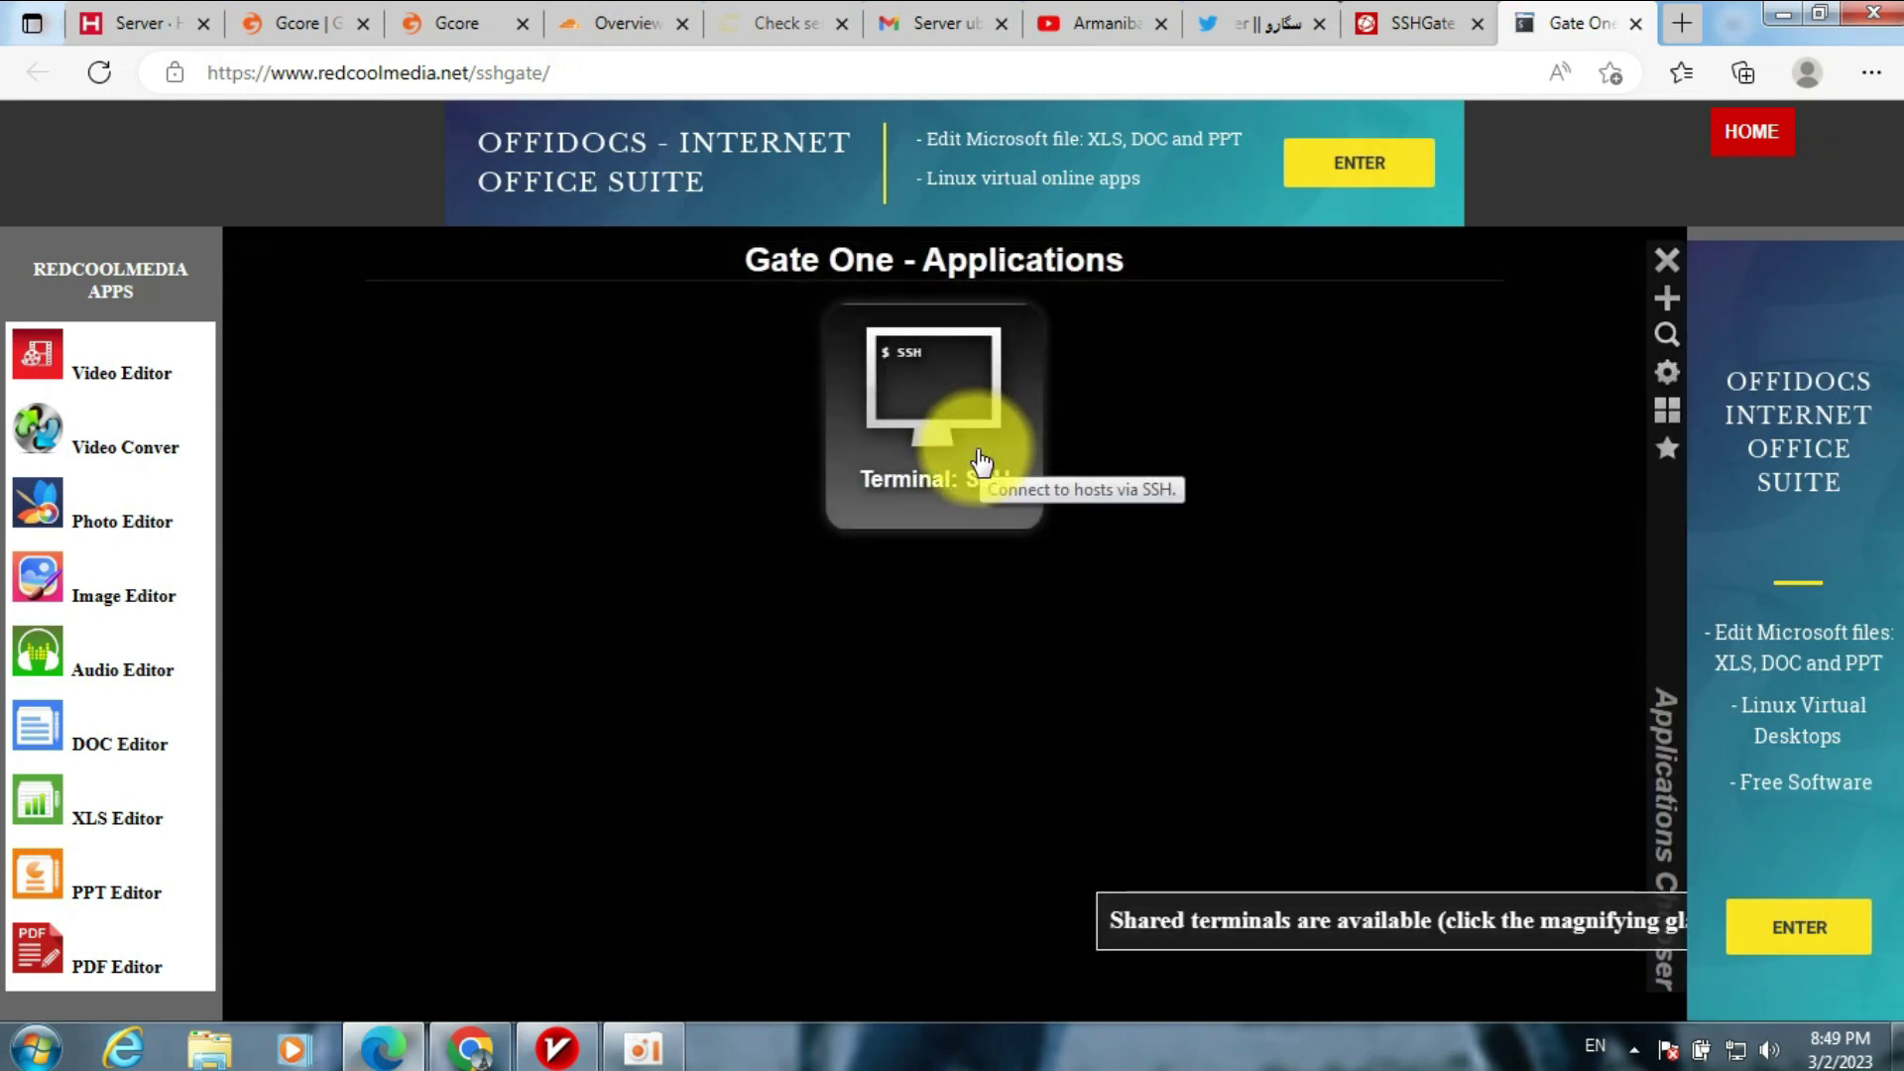
left_click(980, 459)
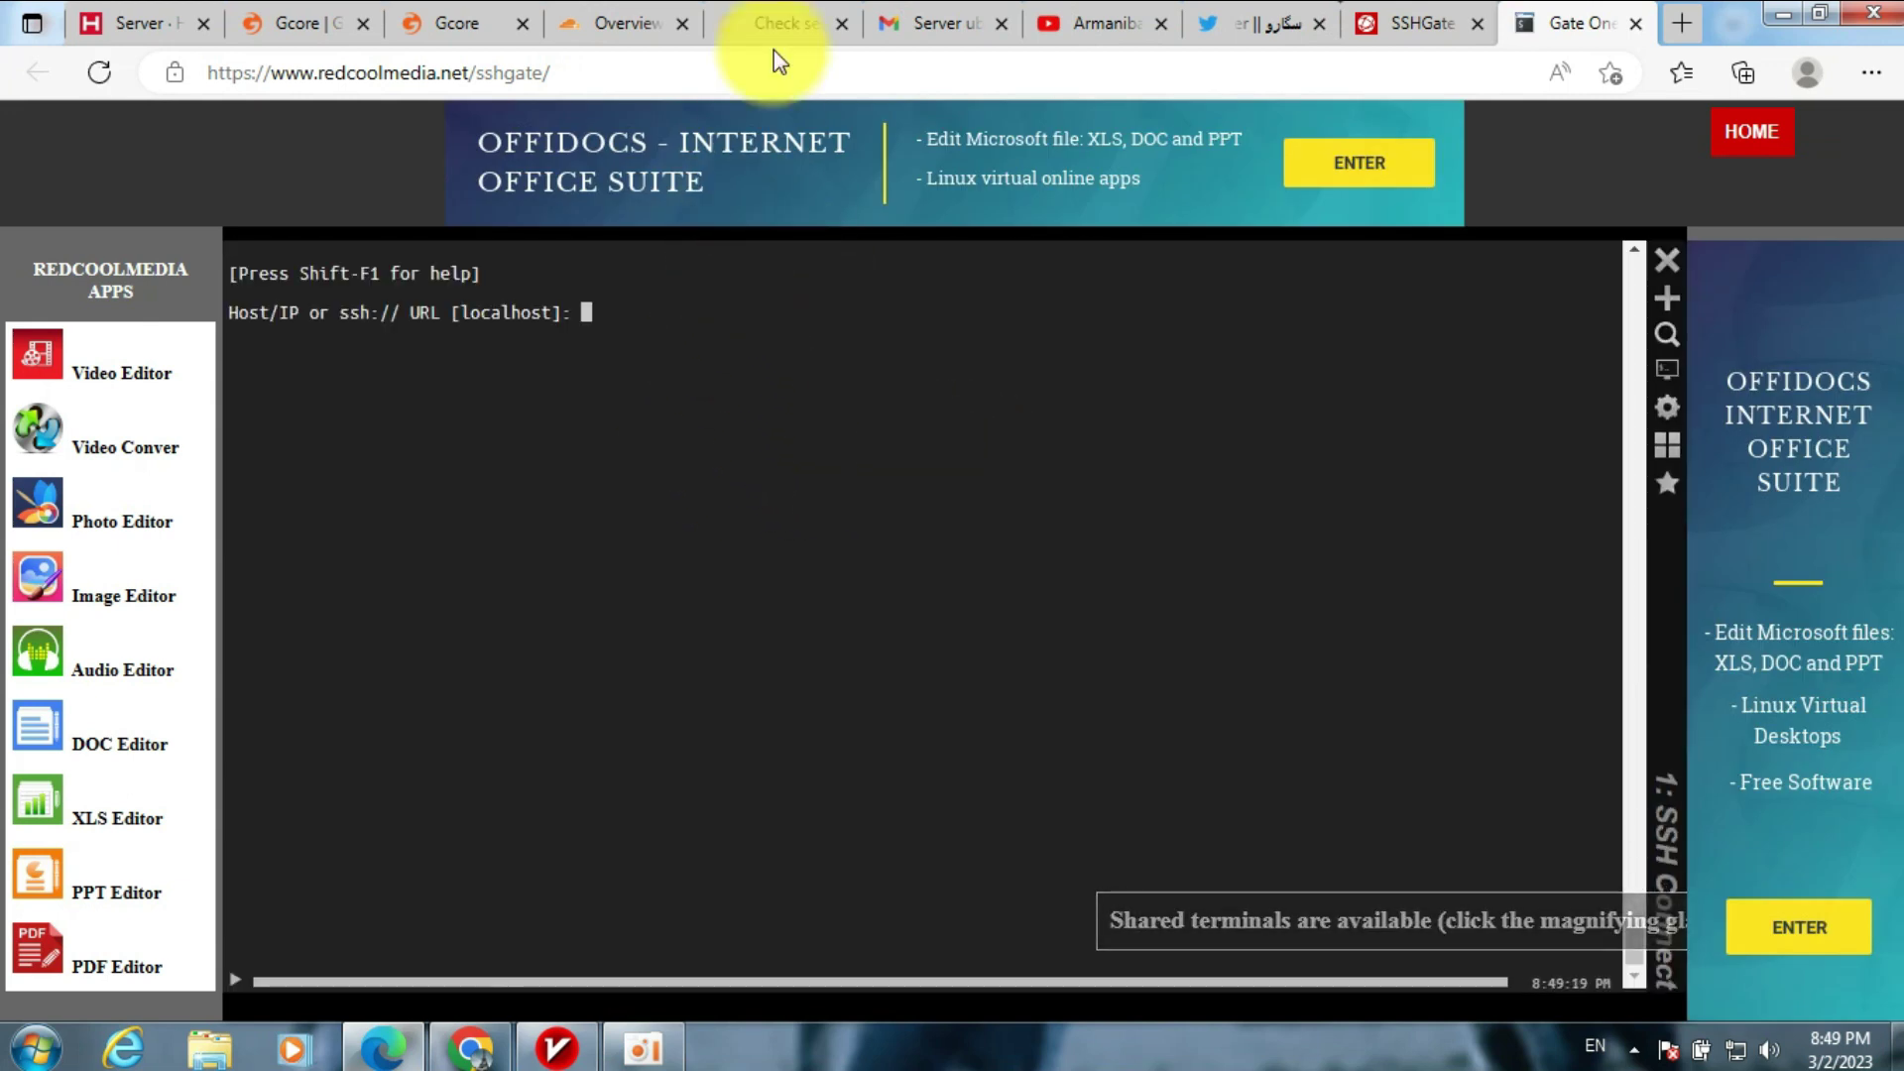
left_click(662, 472)
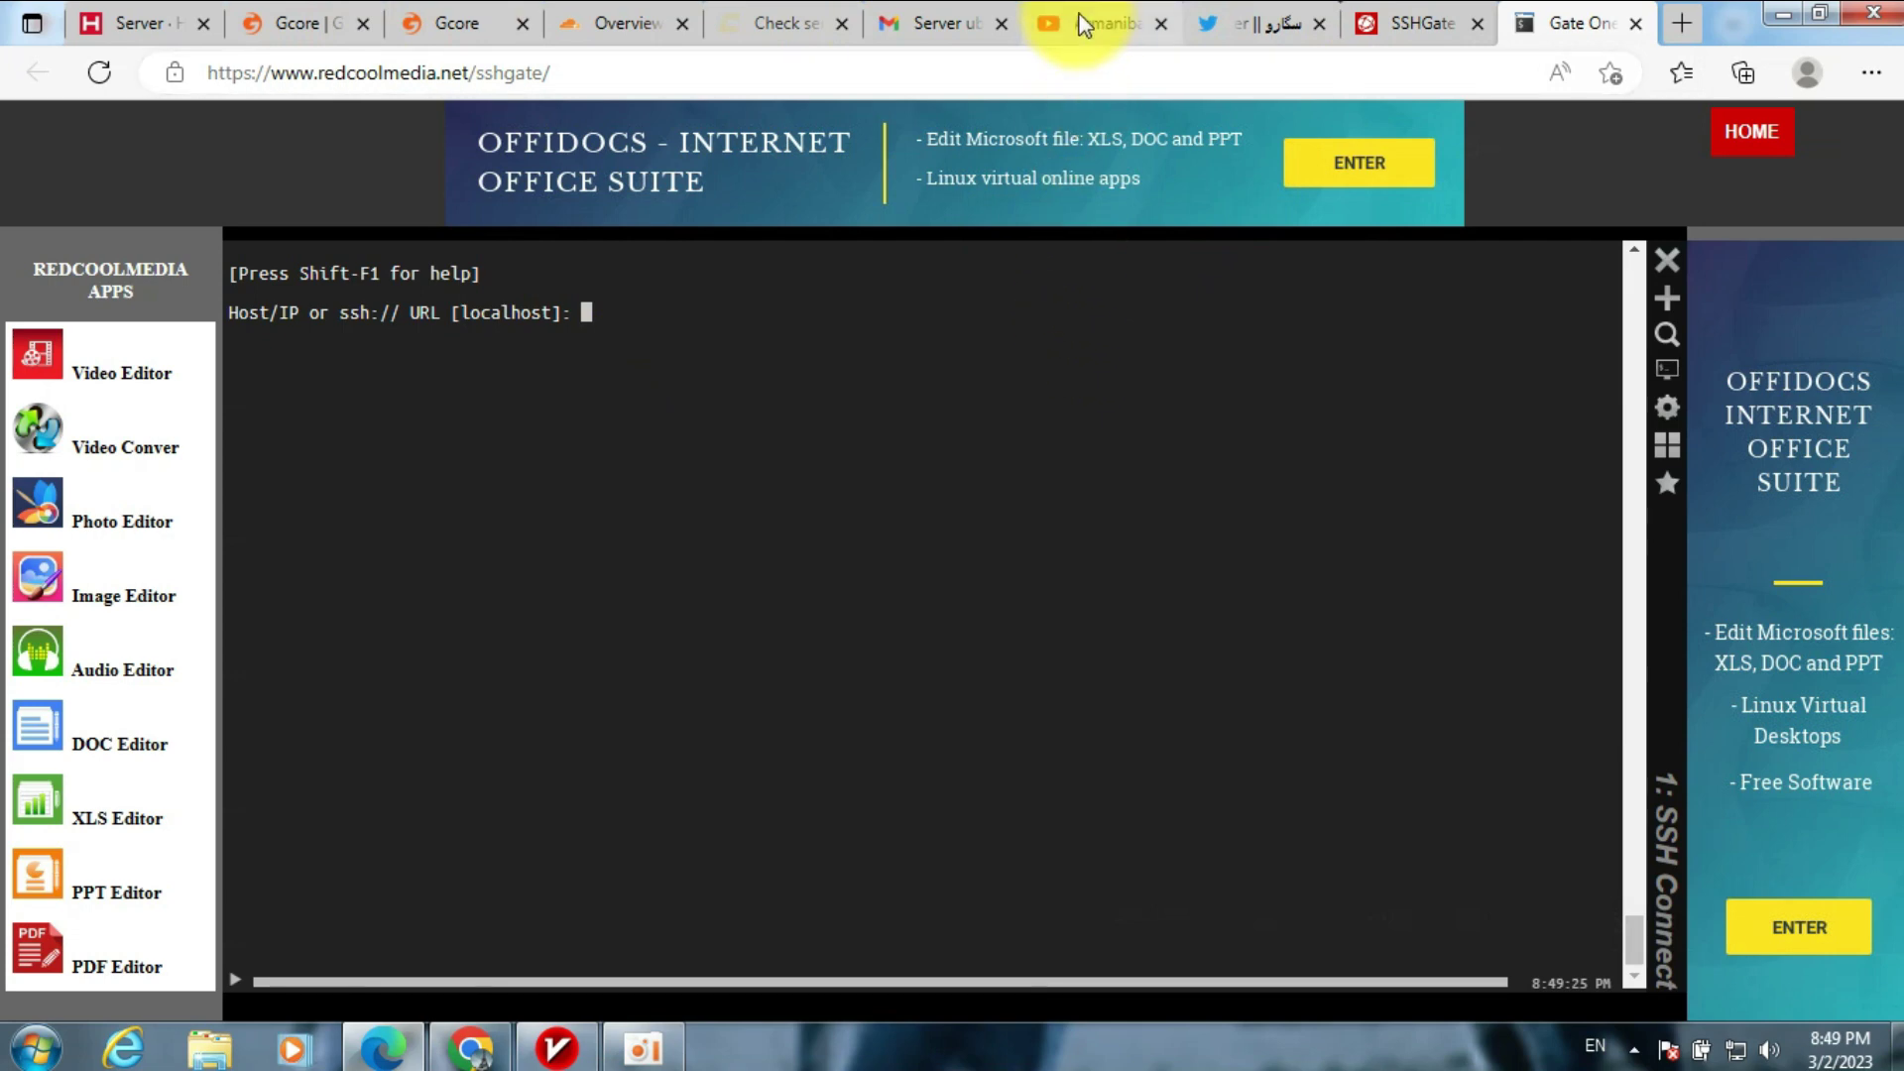
- Copy the server IP 5.75.197.166 from the email into the terminal's Host/IP prompt
left_click(913, 30)
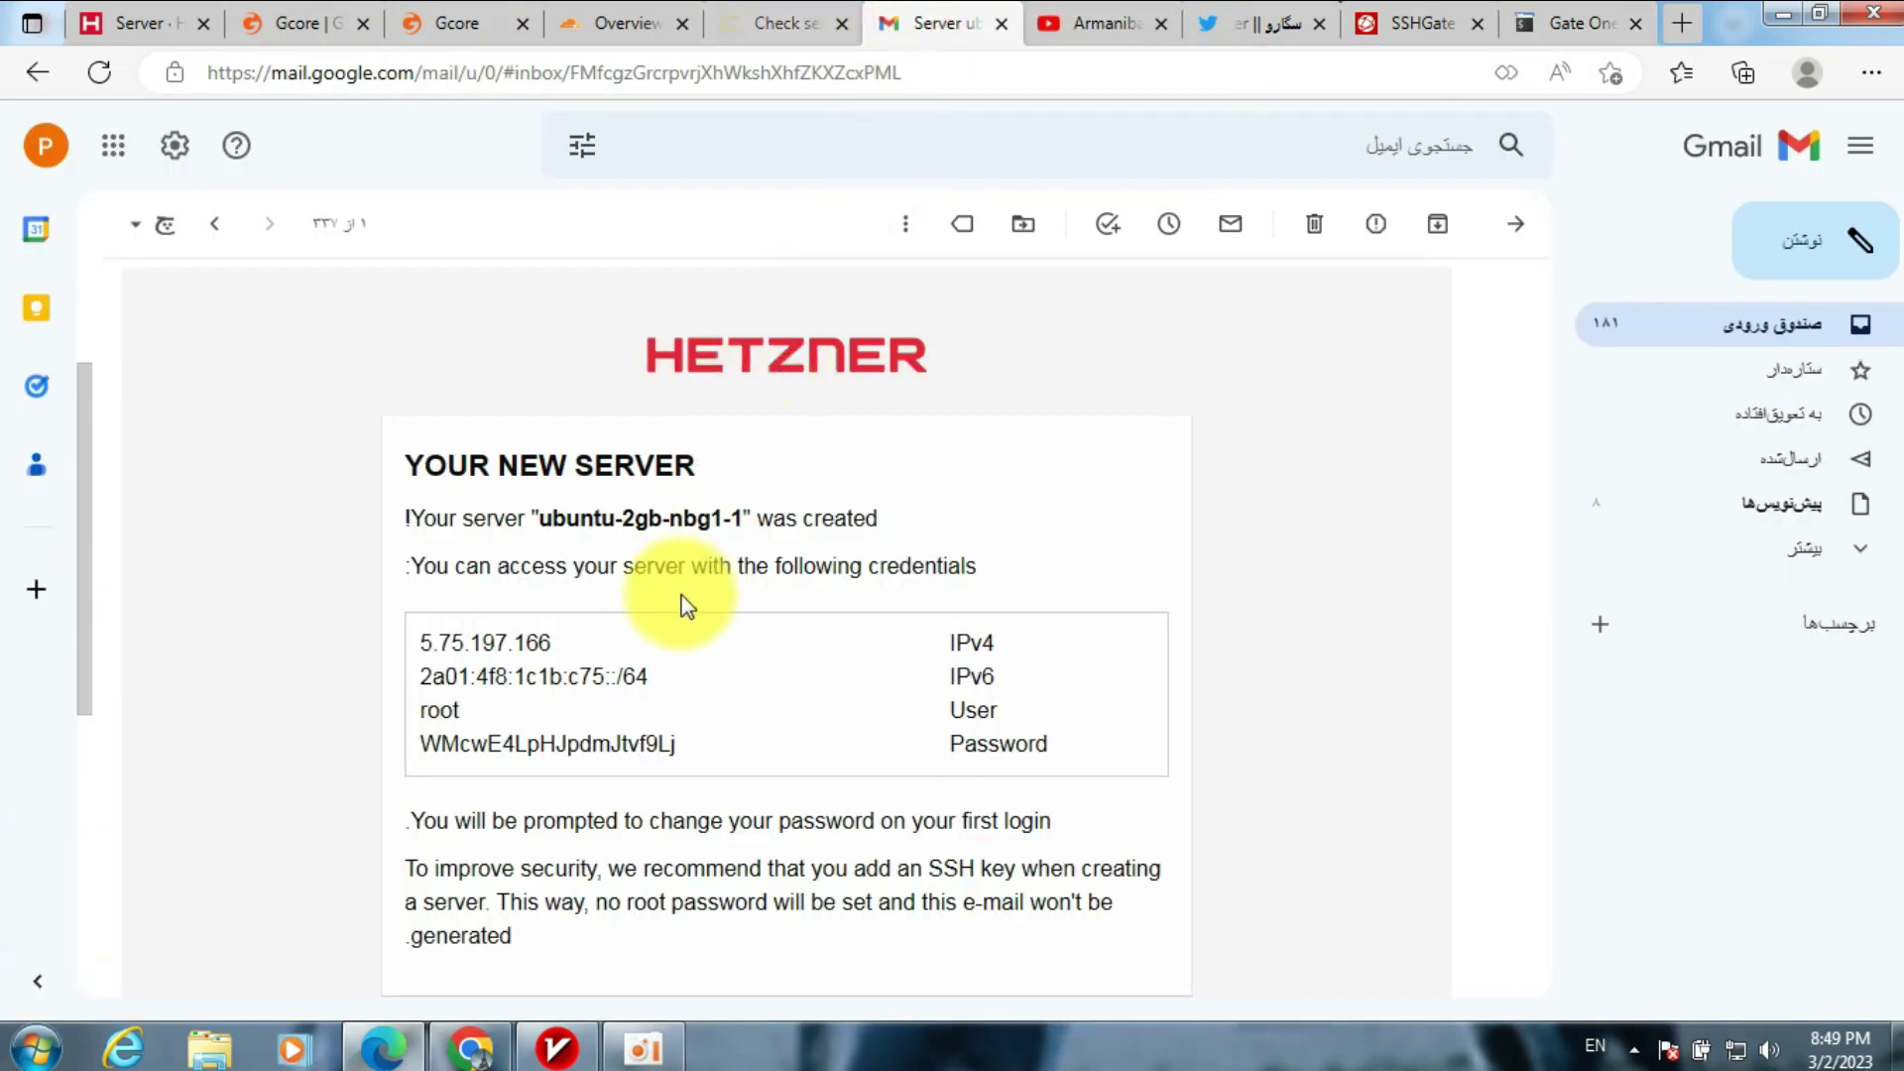
double_click(474, 640)
right_click(474, 643)
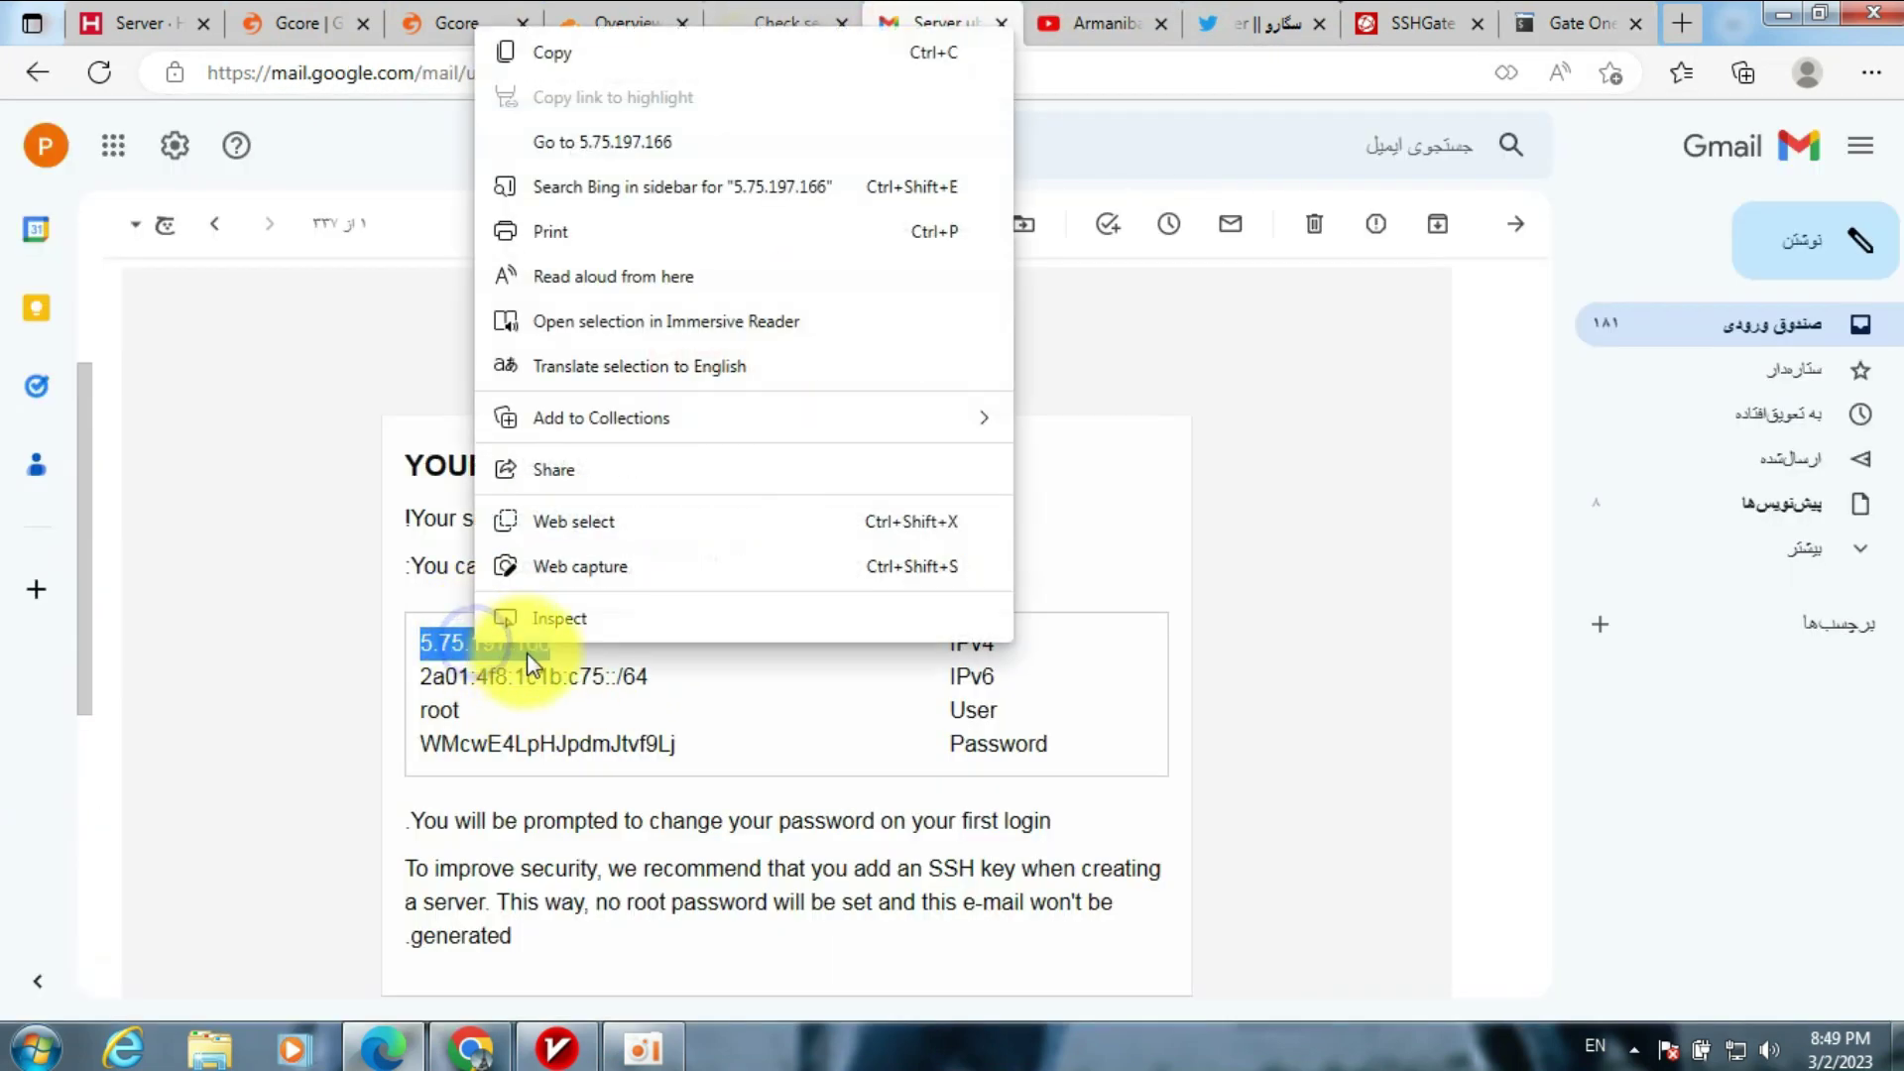
left_click(605, 58)
left_click(1547, 28)
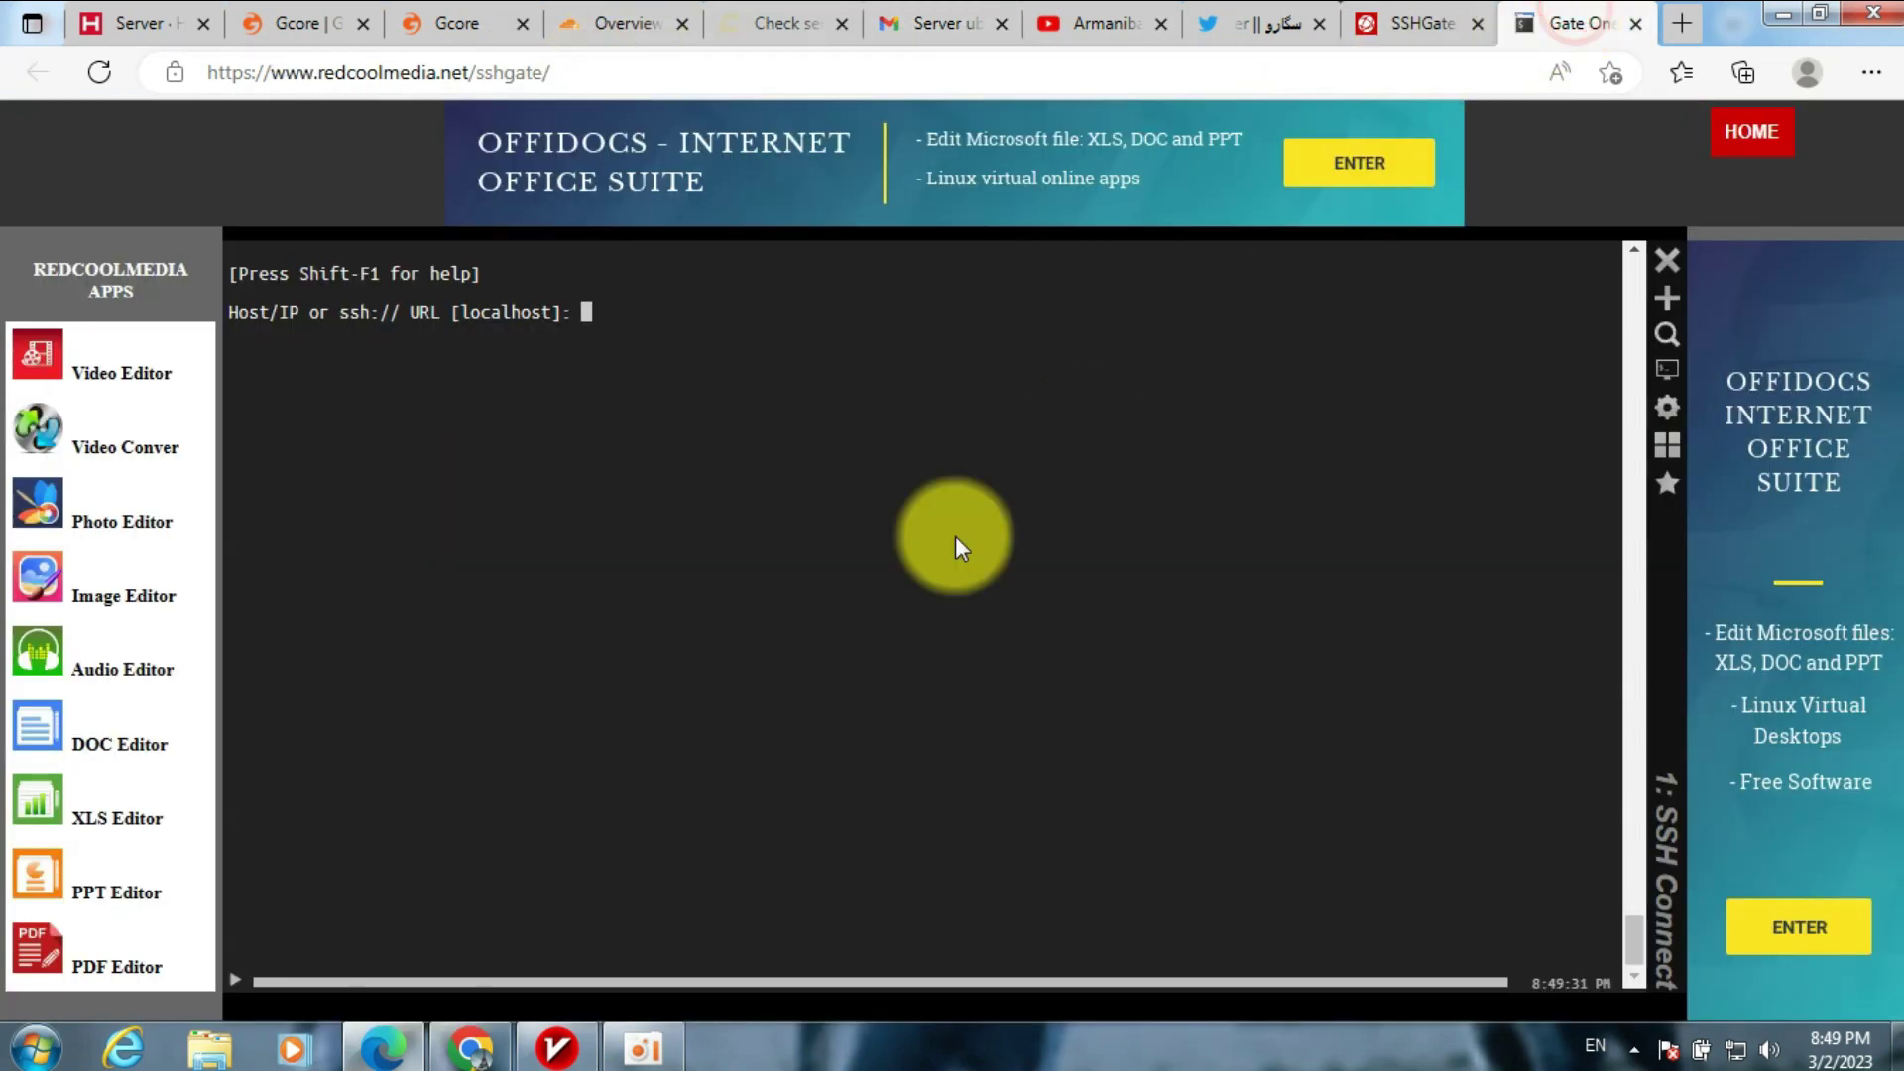
right_click(680, 496)
left_click(770, 605)
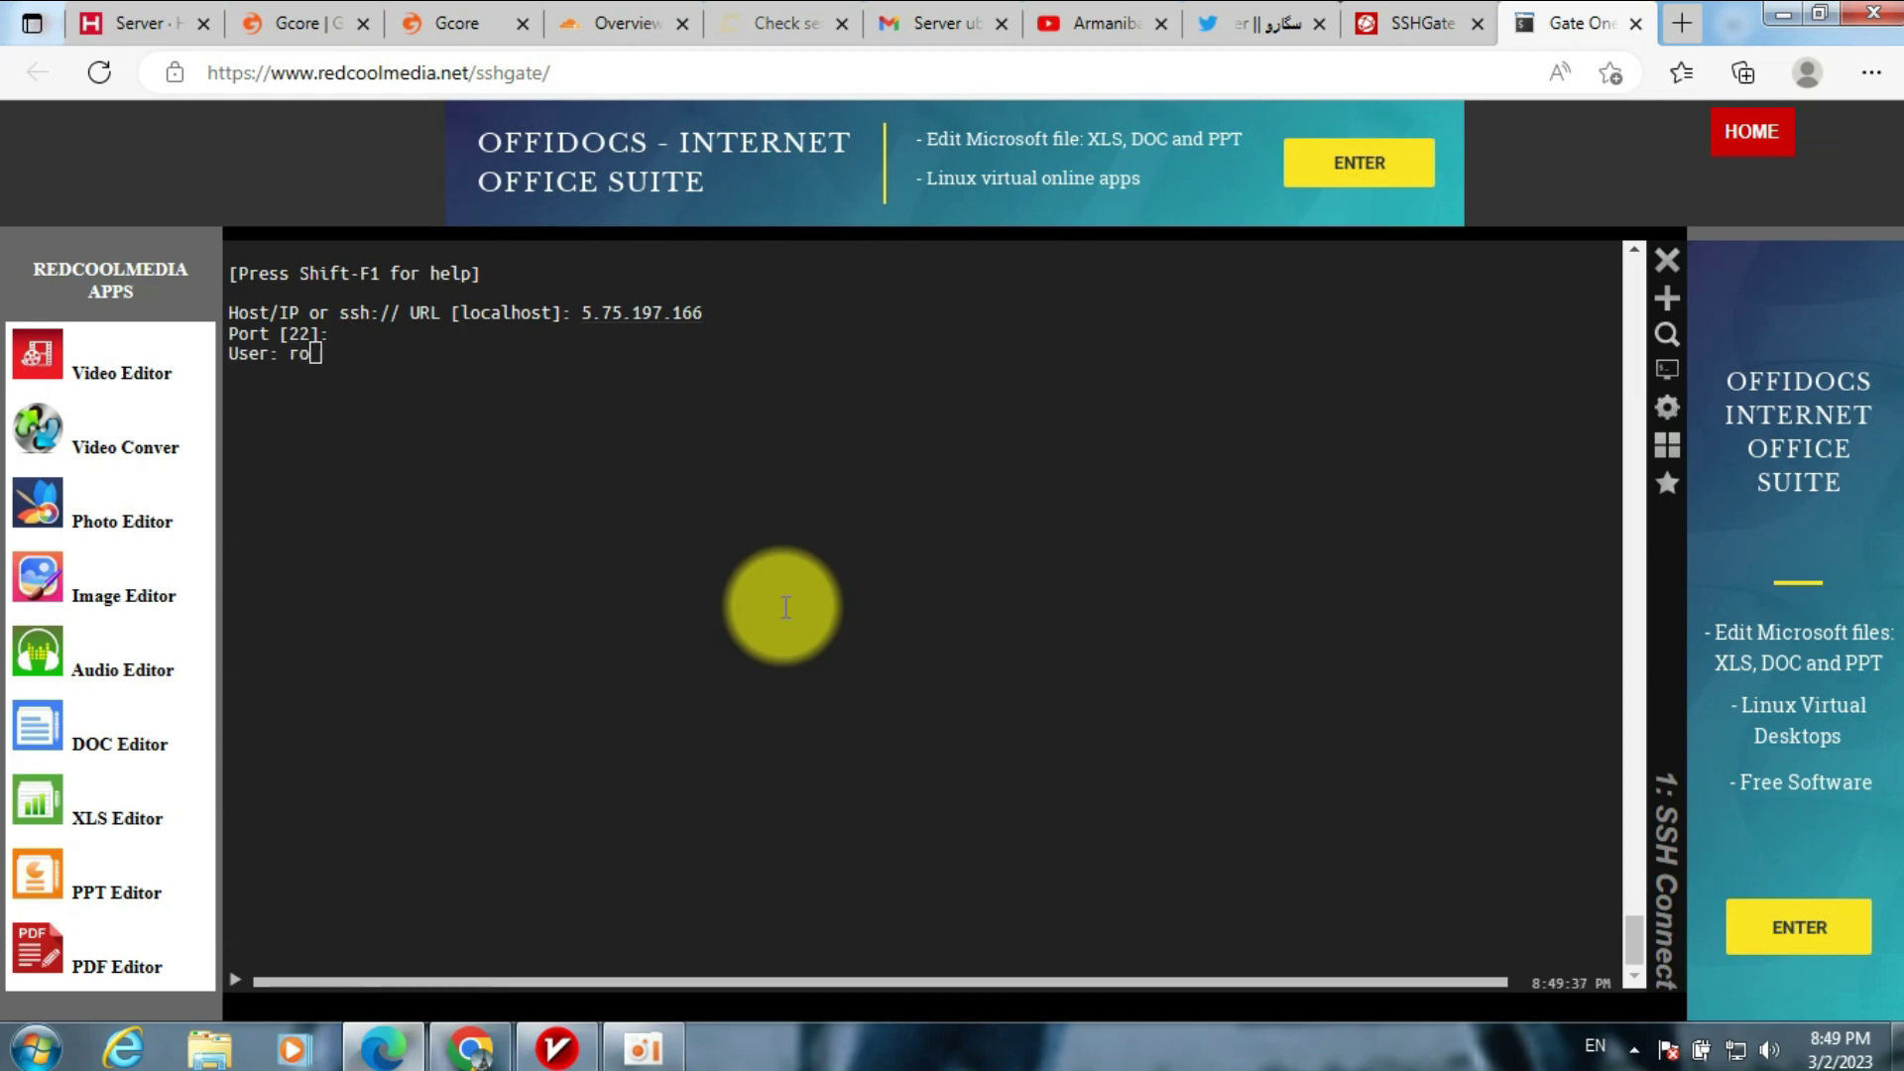
- Connect as root on port 22 and accept the host key with yes
key("Return")
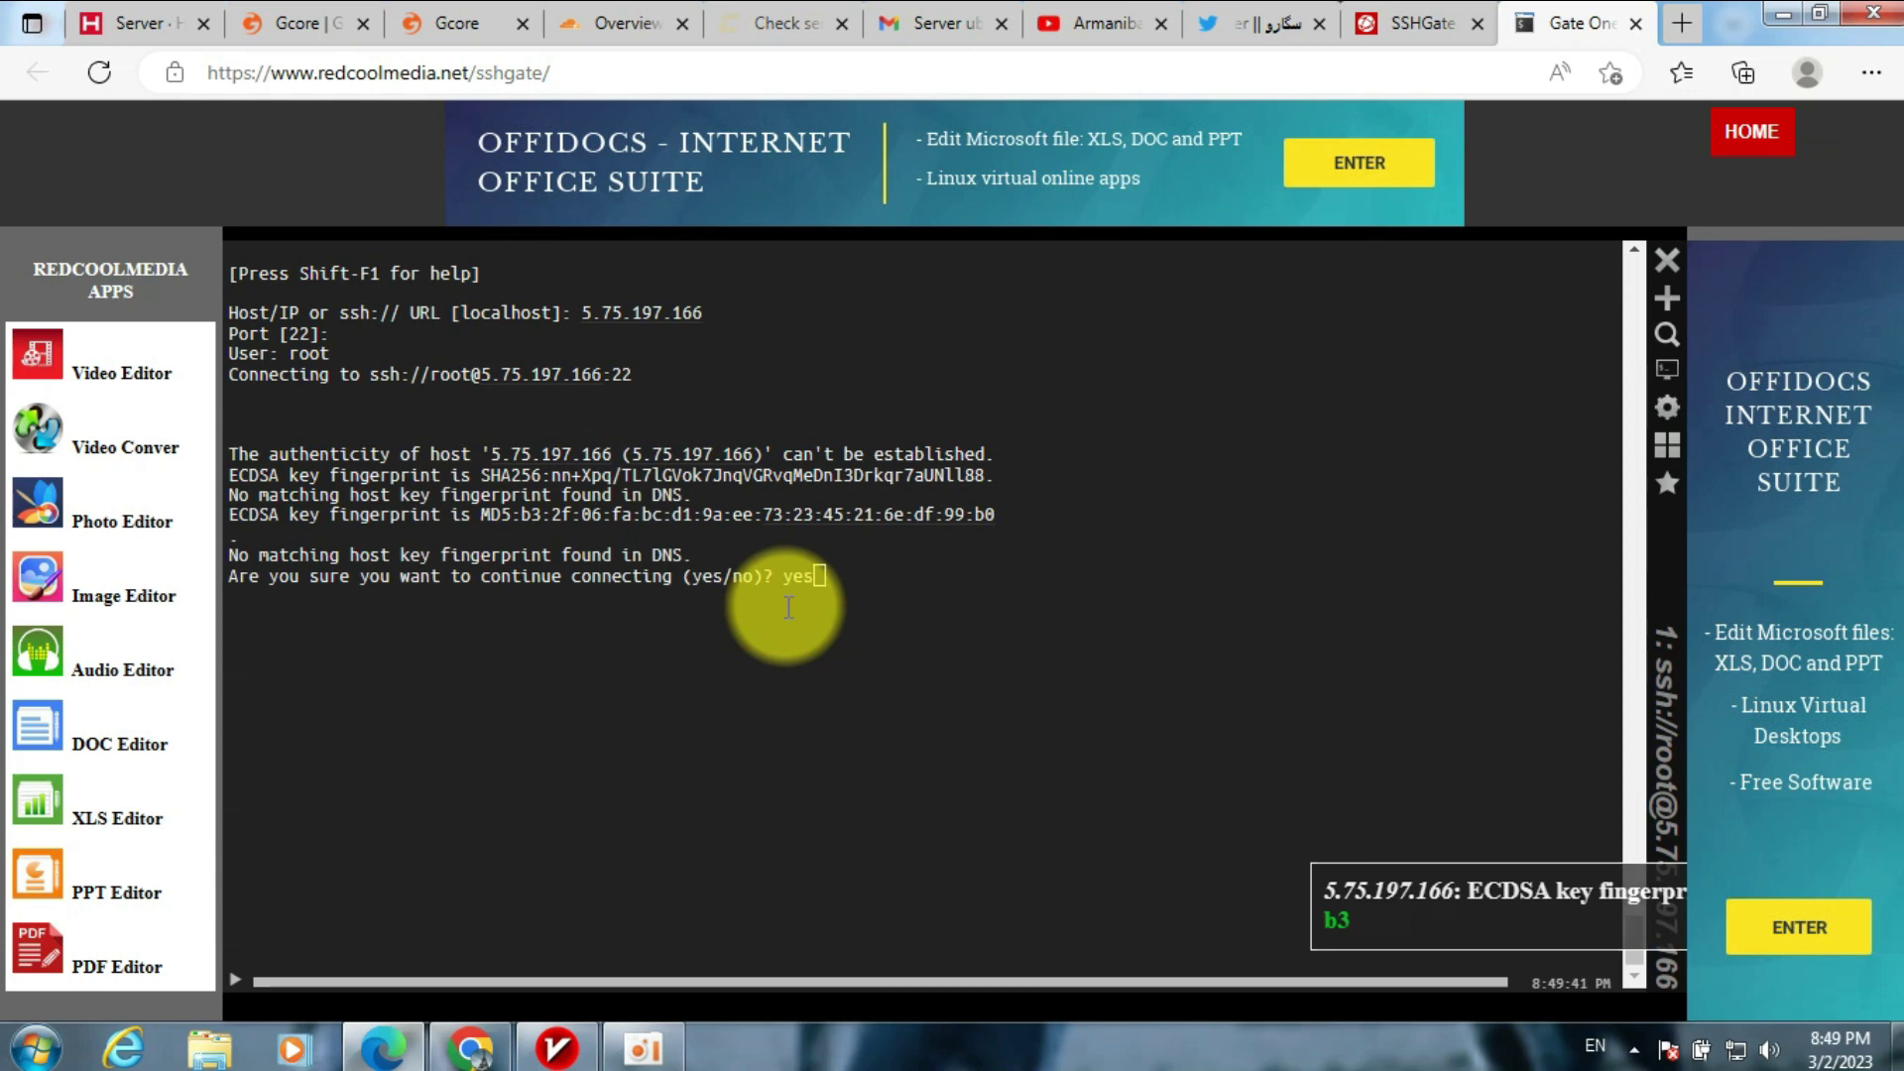
type("yes")
key("Return")
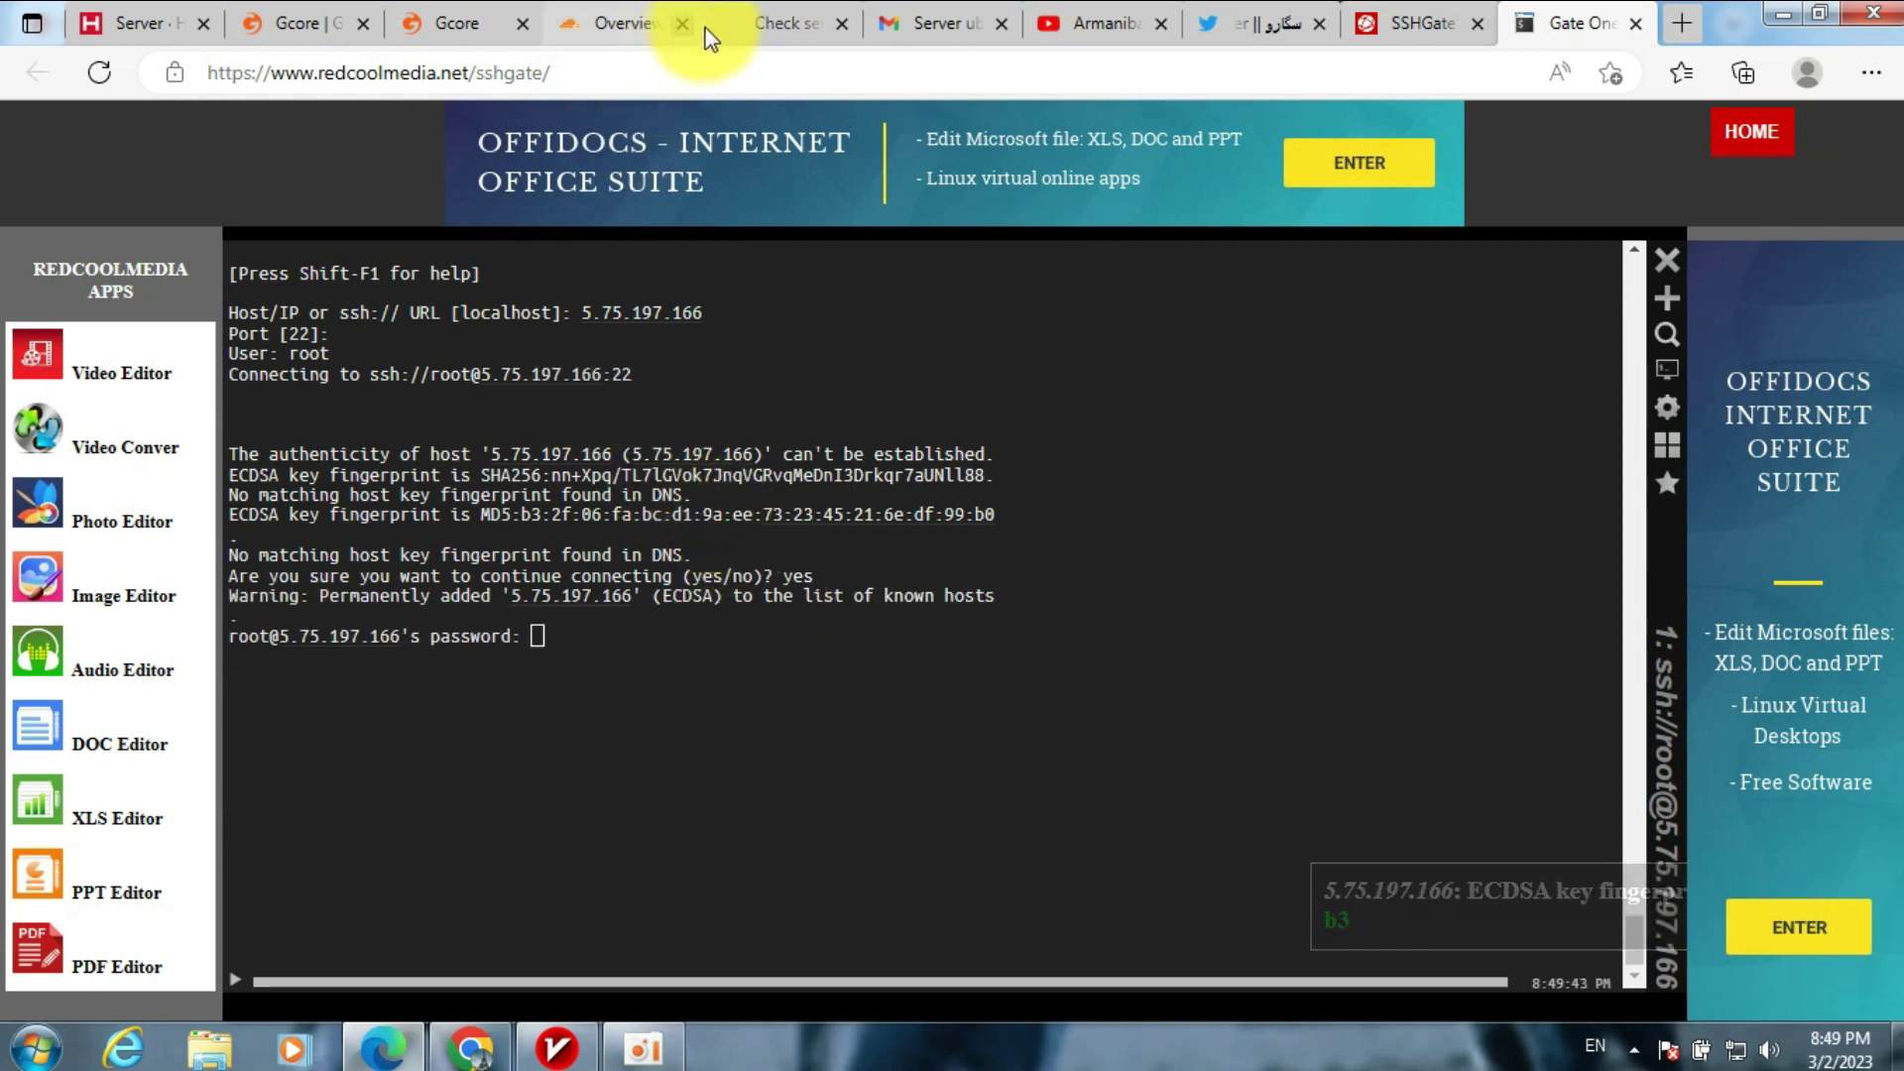
- Copy the root password from the credentials email and paste it at the login prompt
left_click(934, 20)
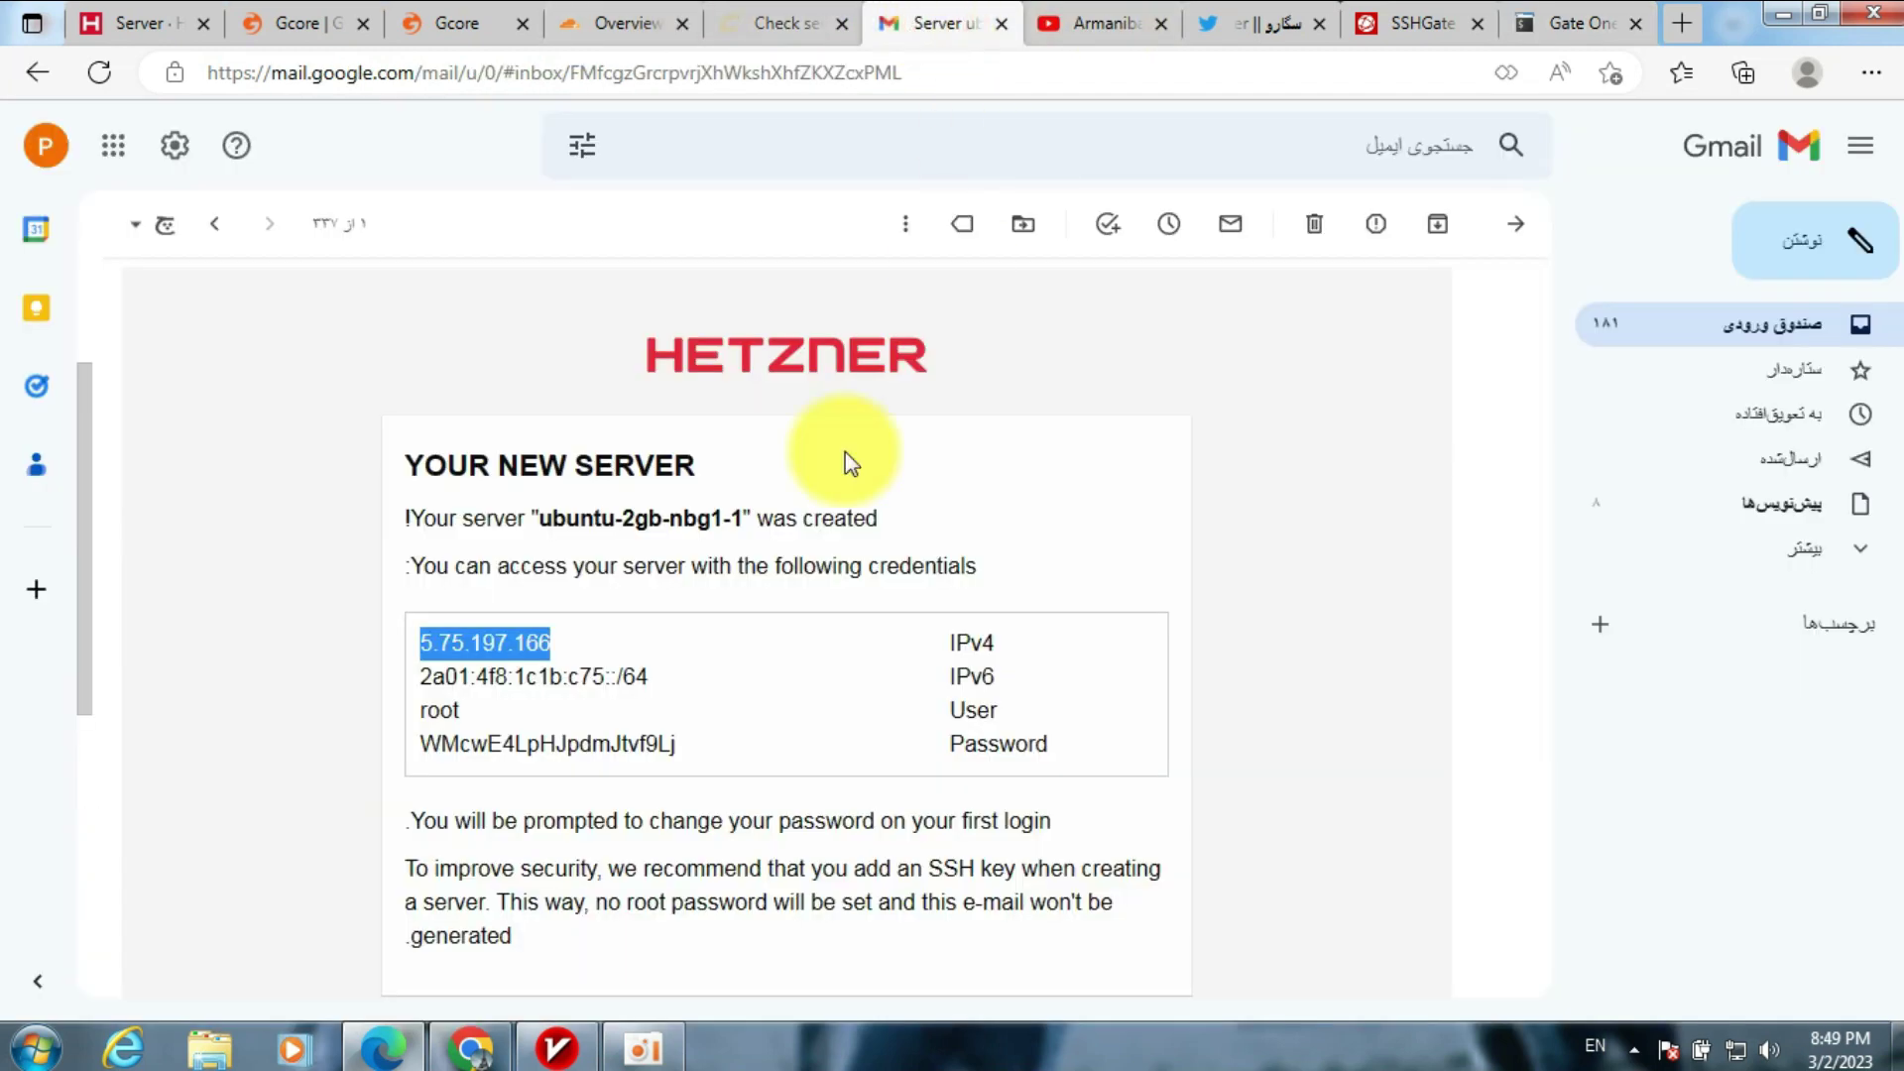
double_click(600, 744)
right_click(598, 744)
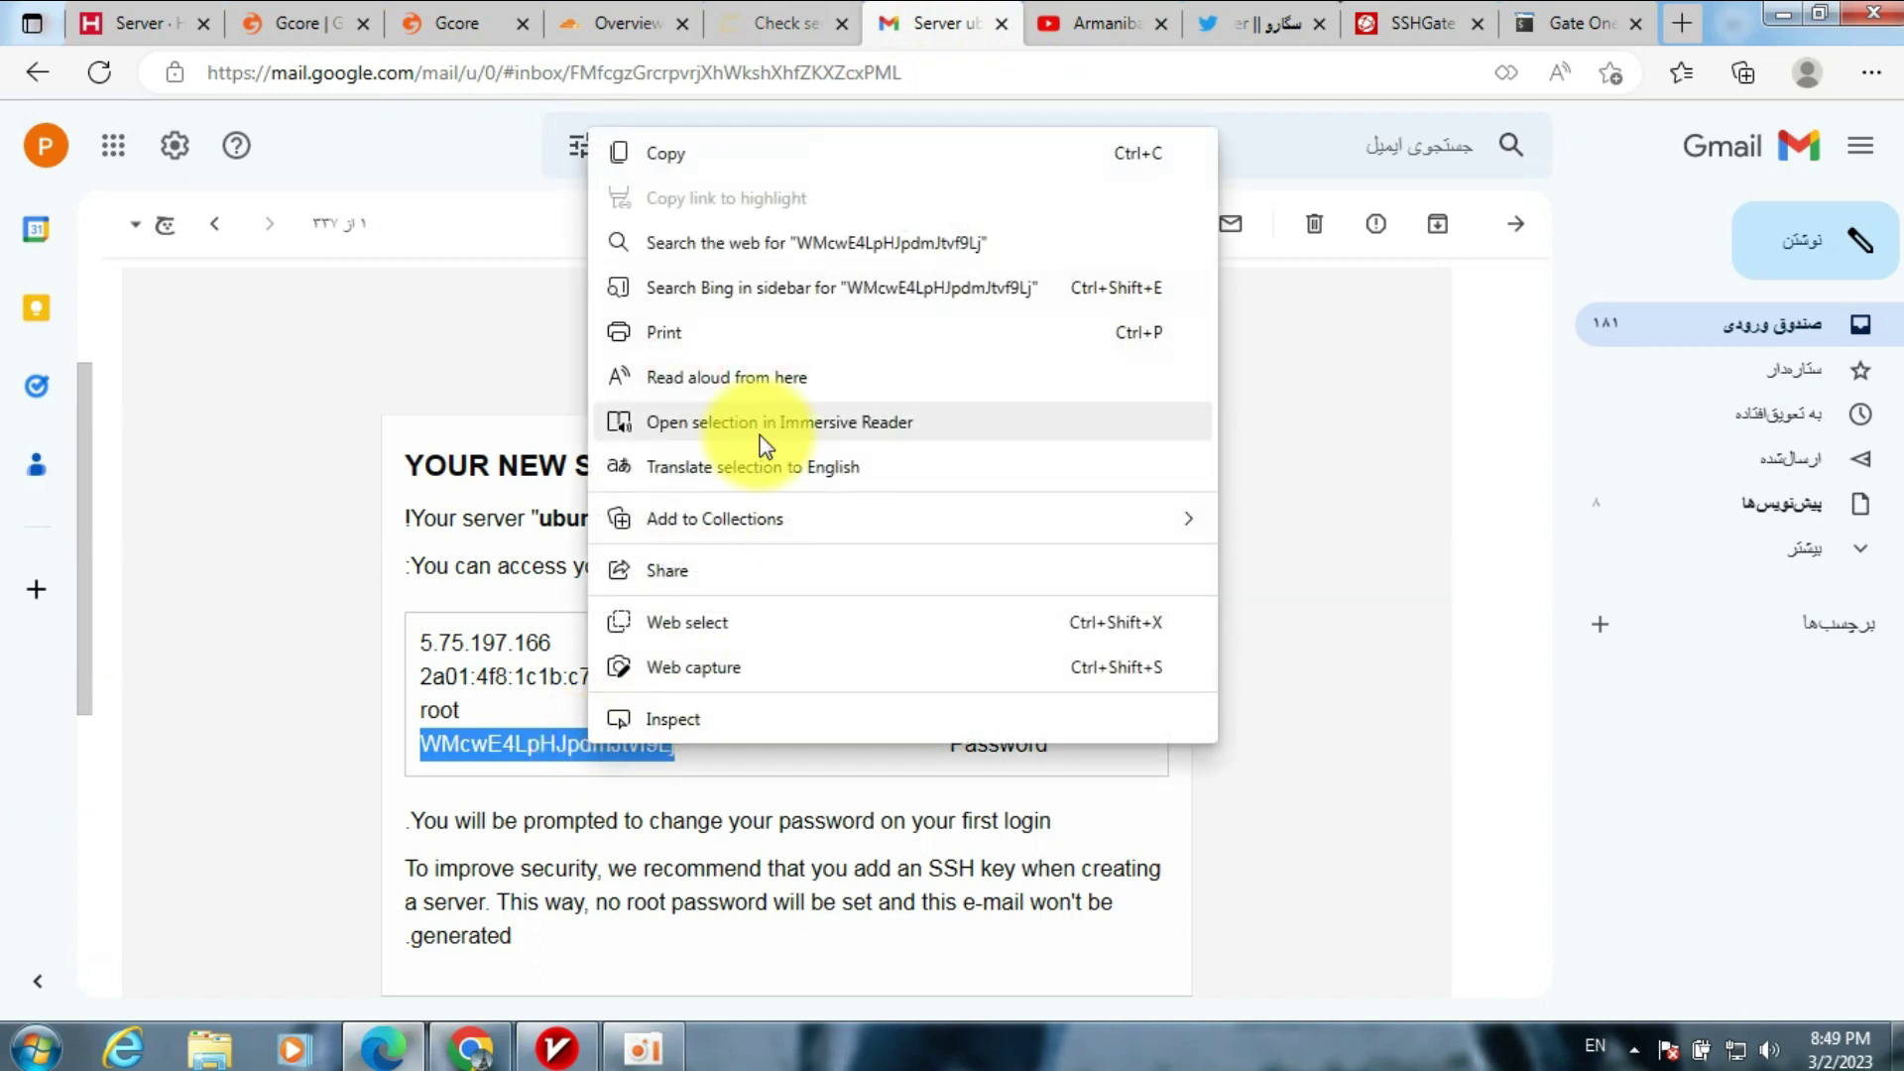
left_click(747, 156)
right_click(984, 486)
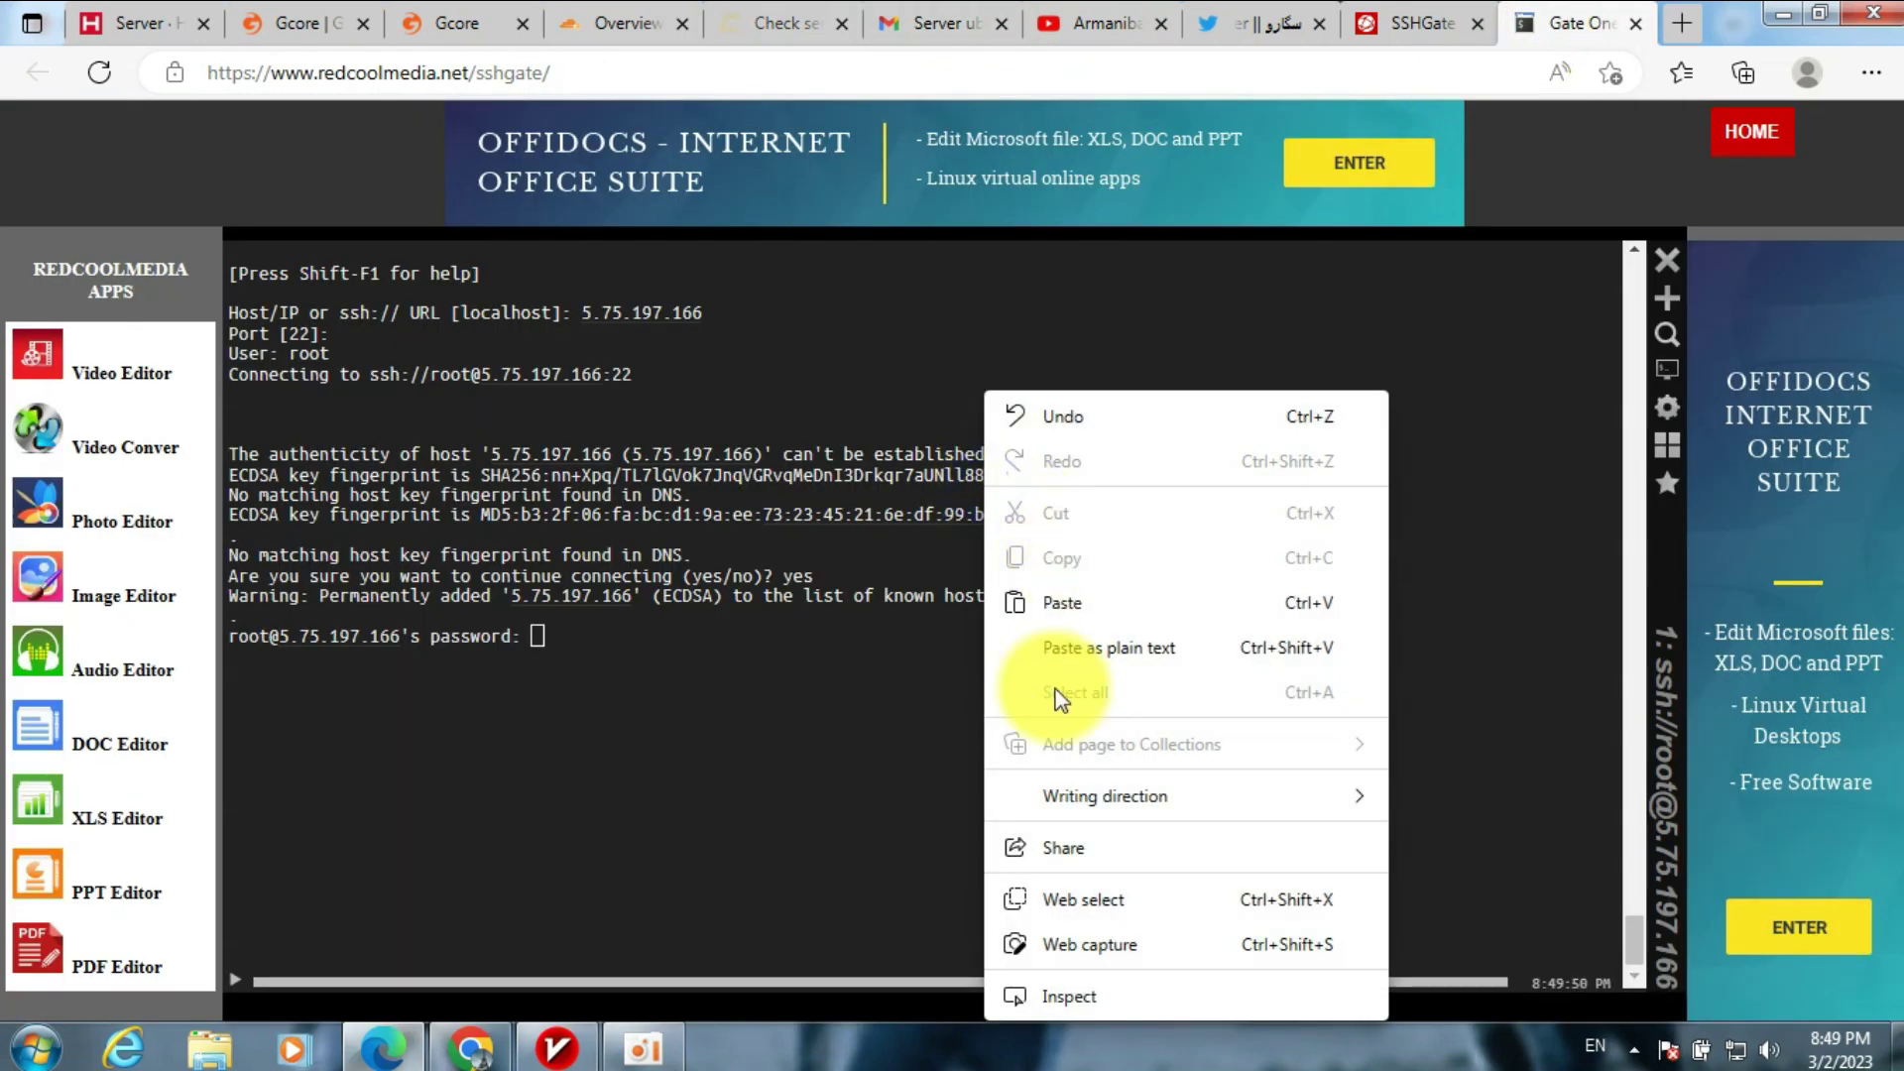
left_click(1067, 646)
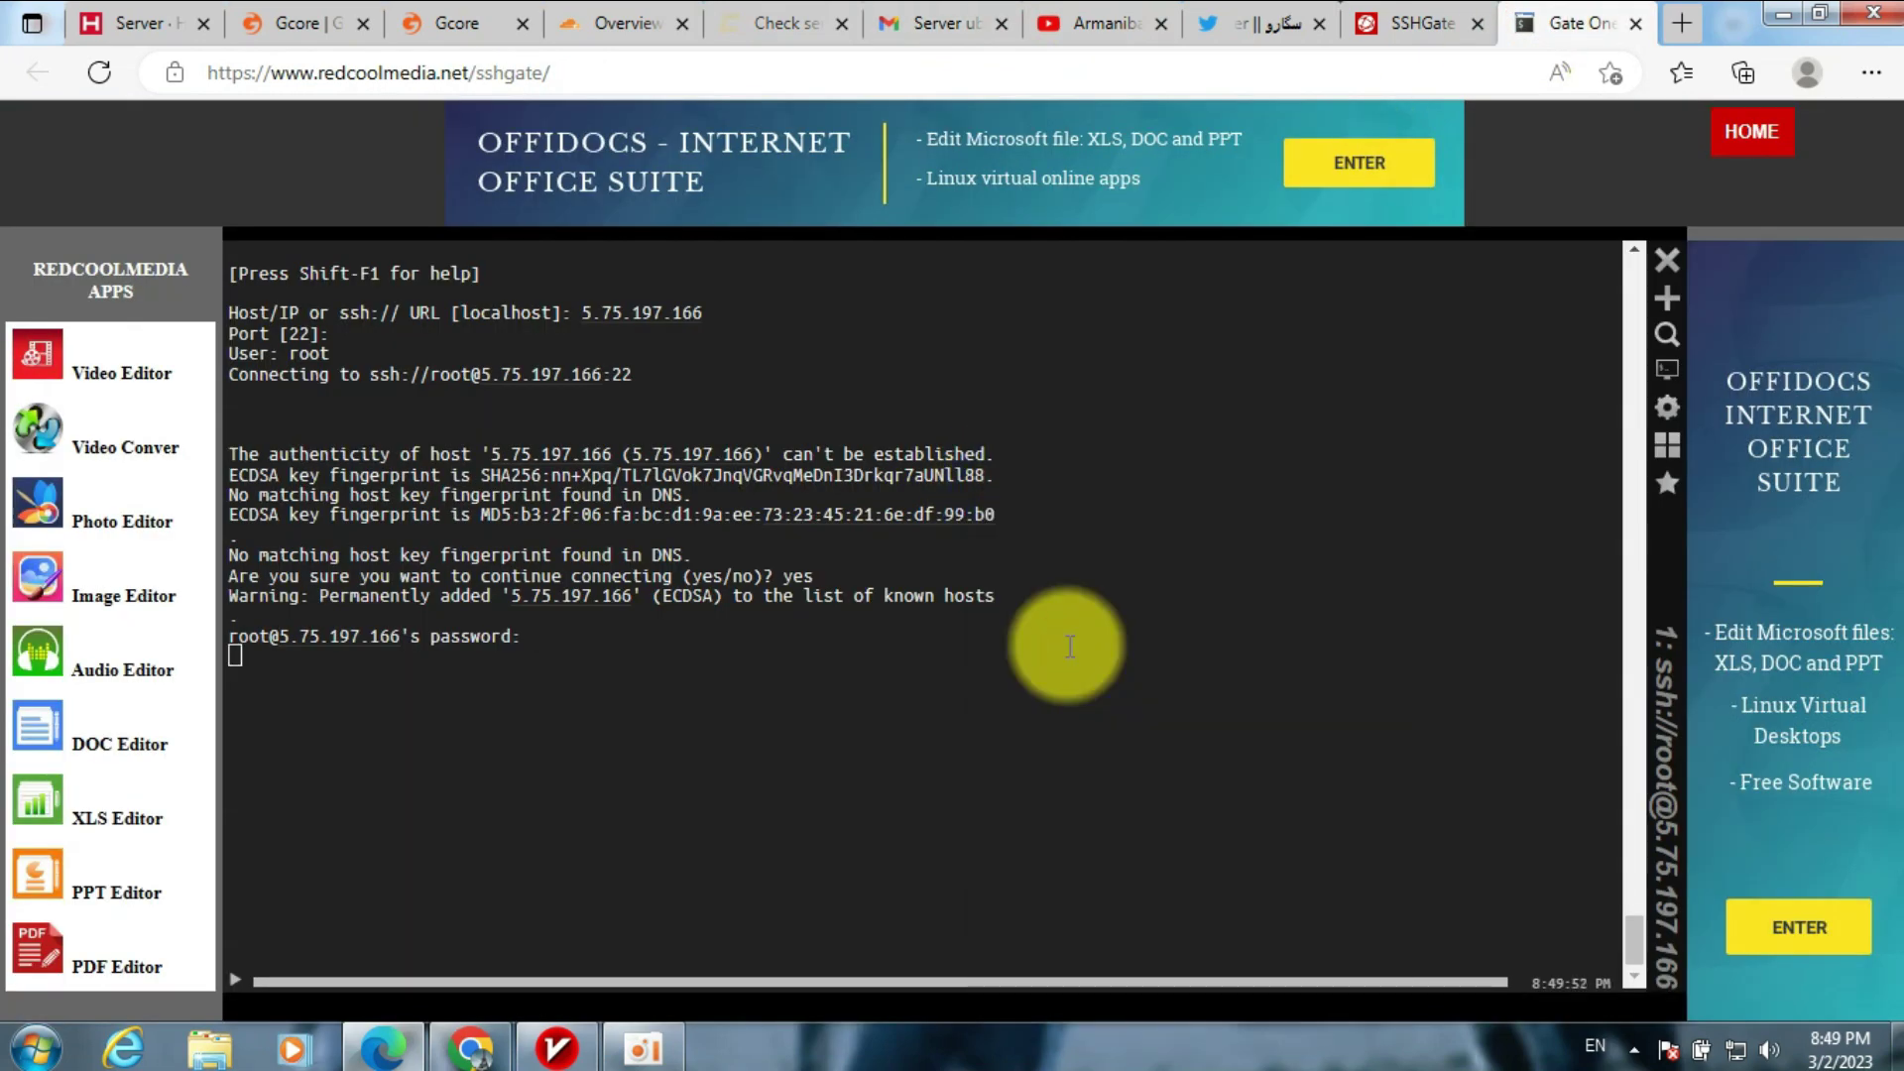
- Enter the current password and set a new root password
right_click(1154, 678)
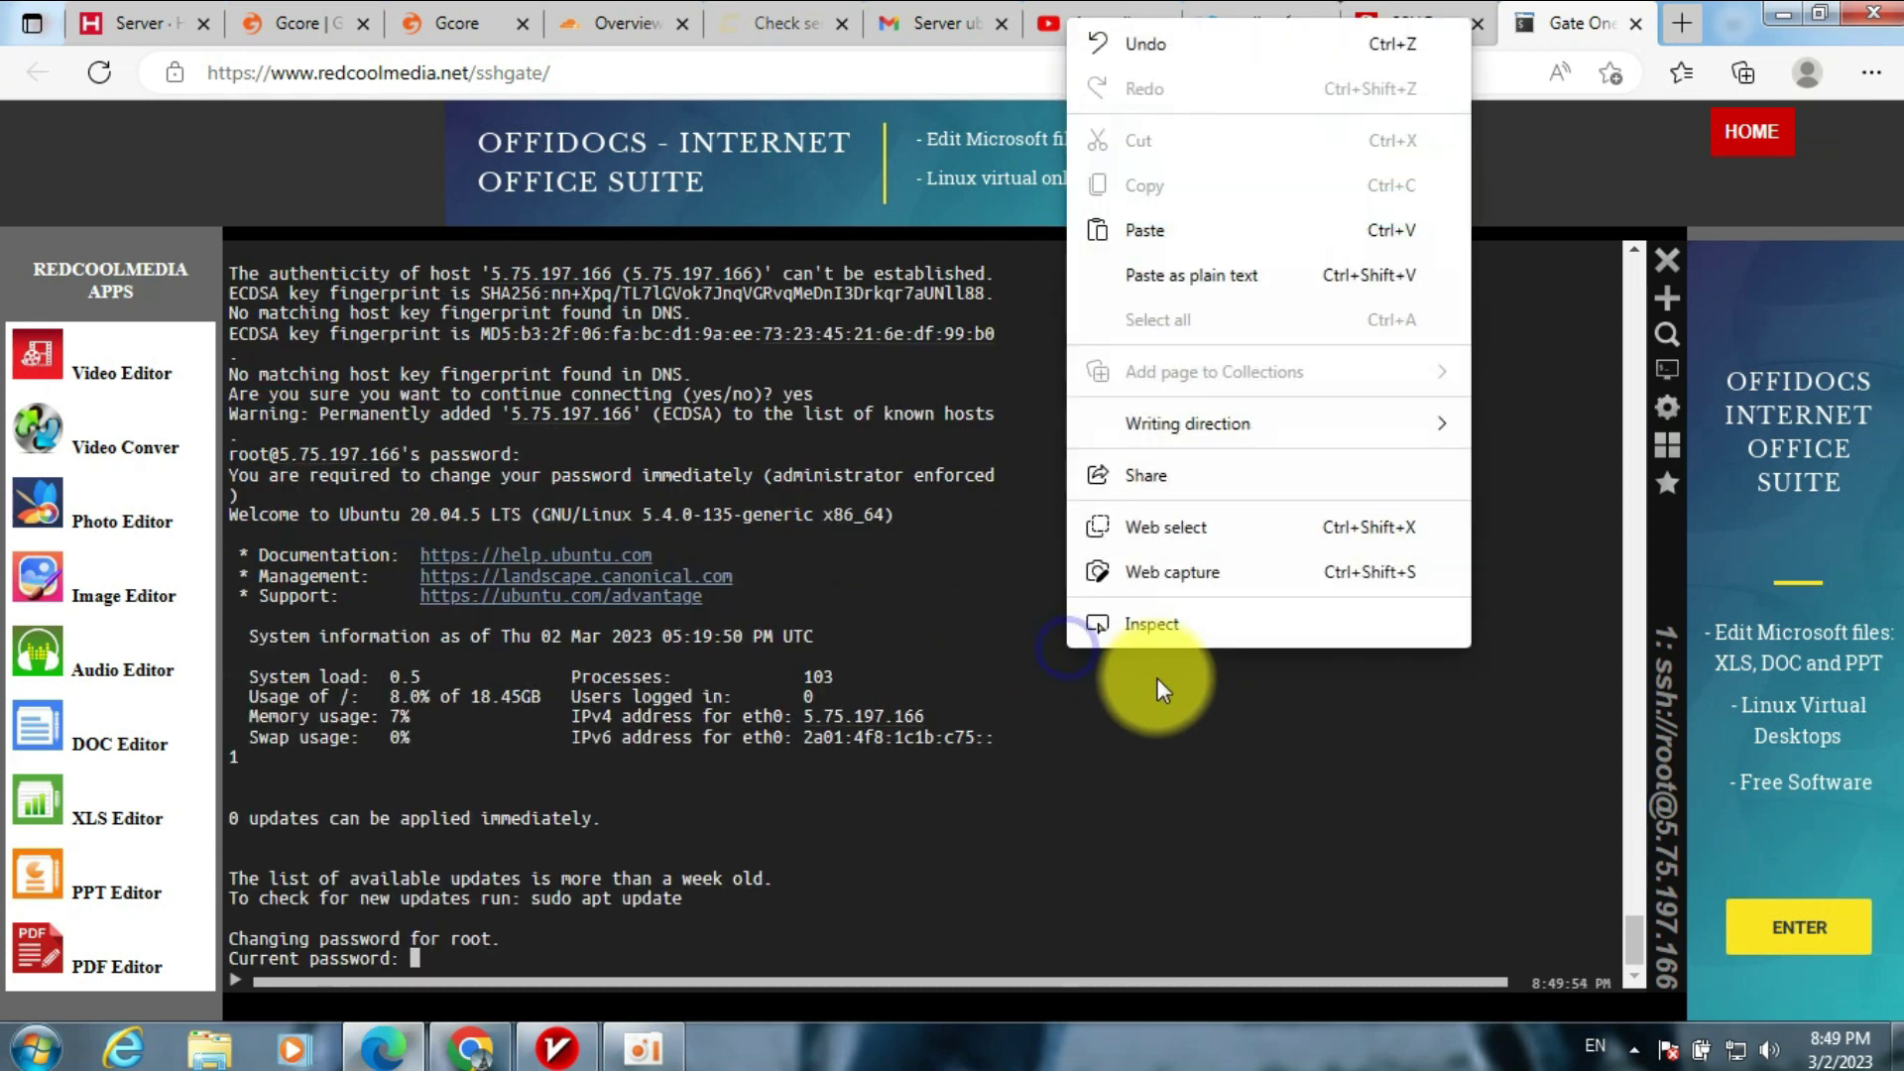
left_click(1161, 264)
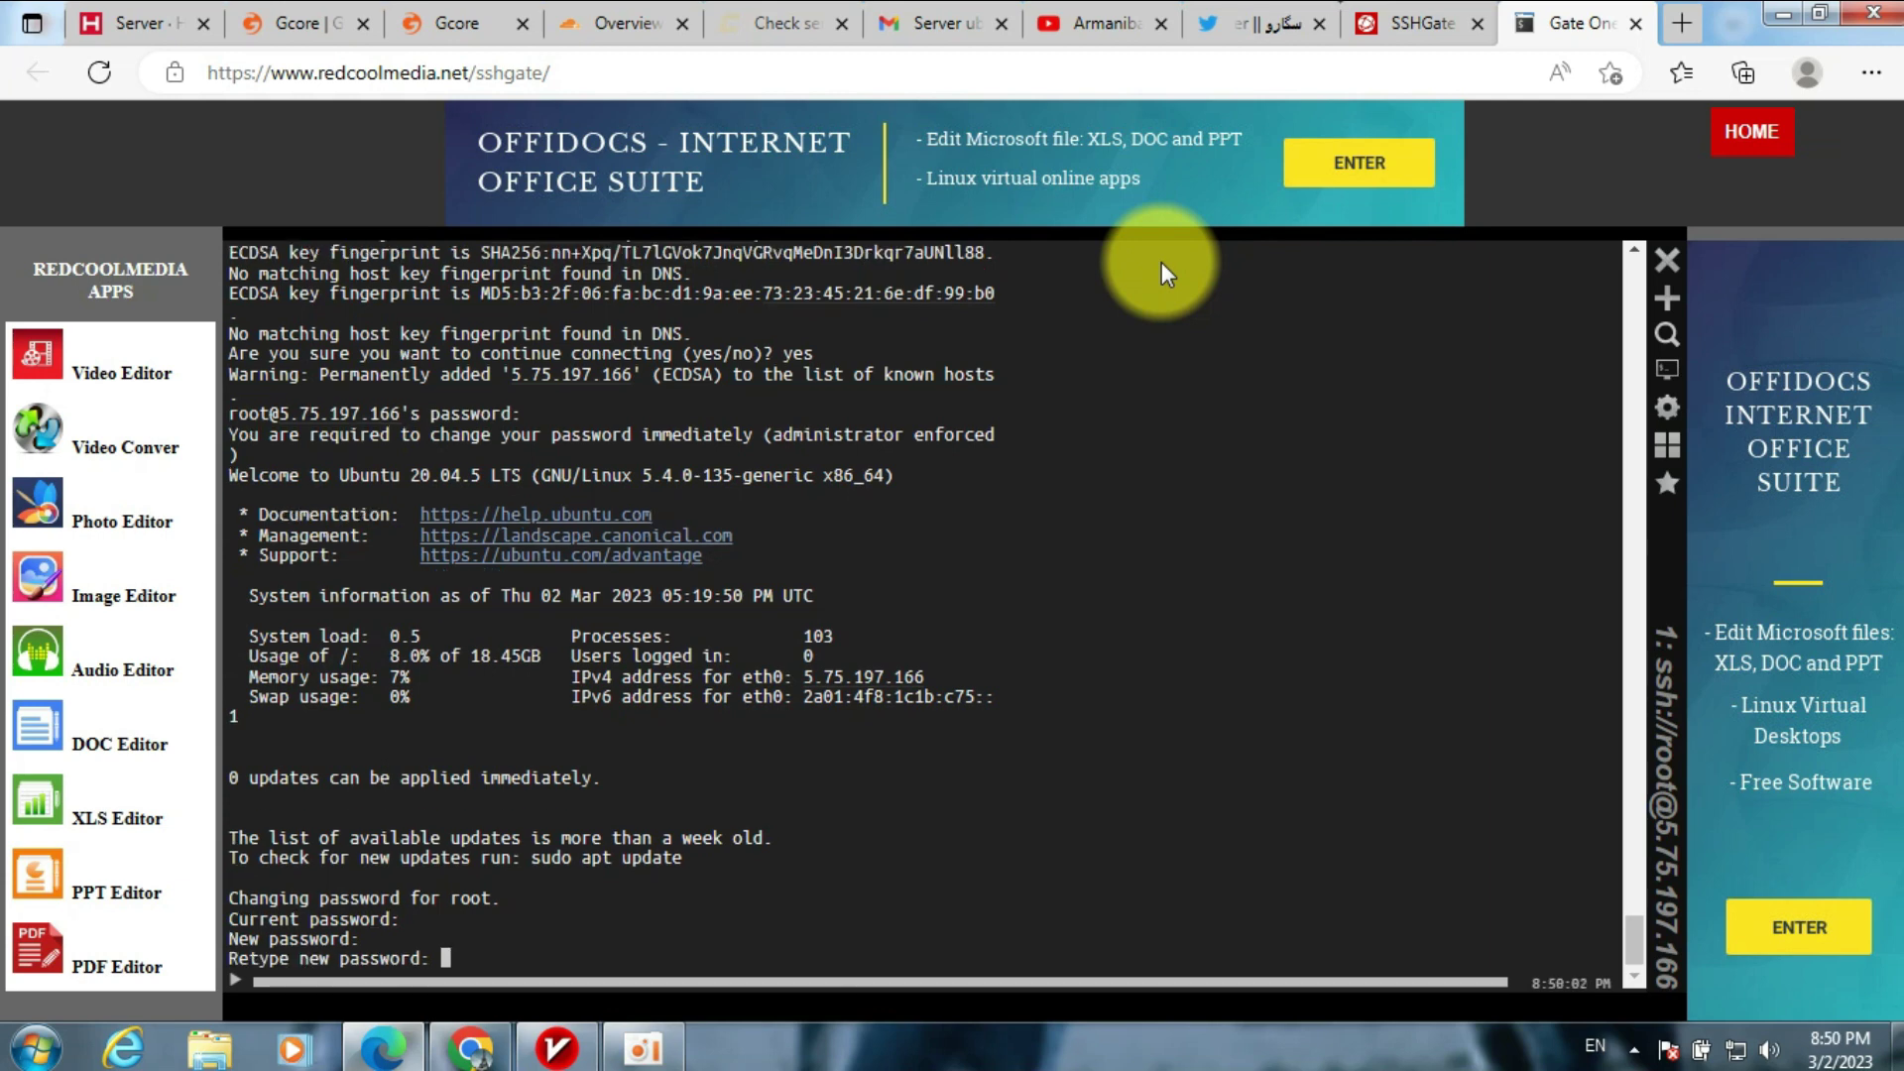
key("Return")
- Run apt update to refresh the package lists
type("a")
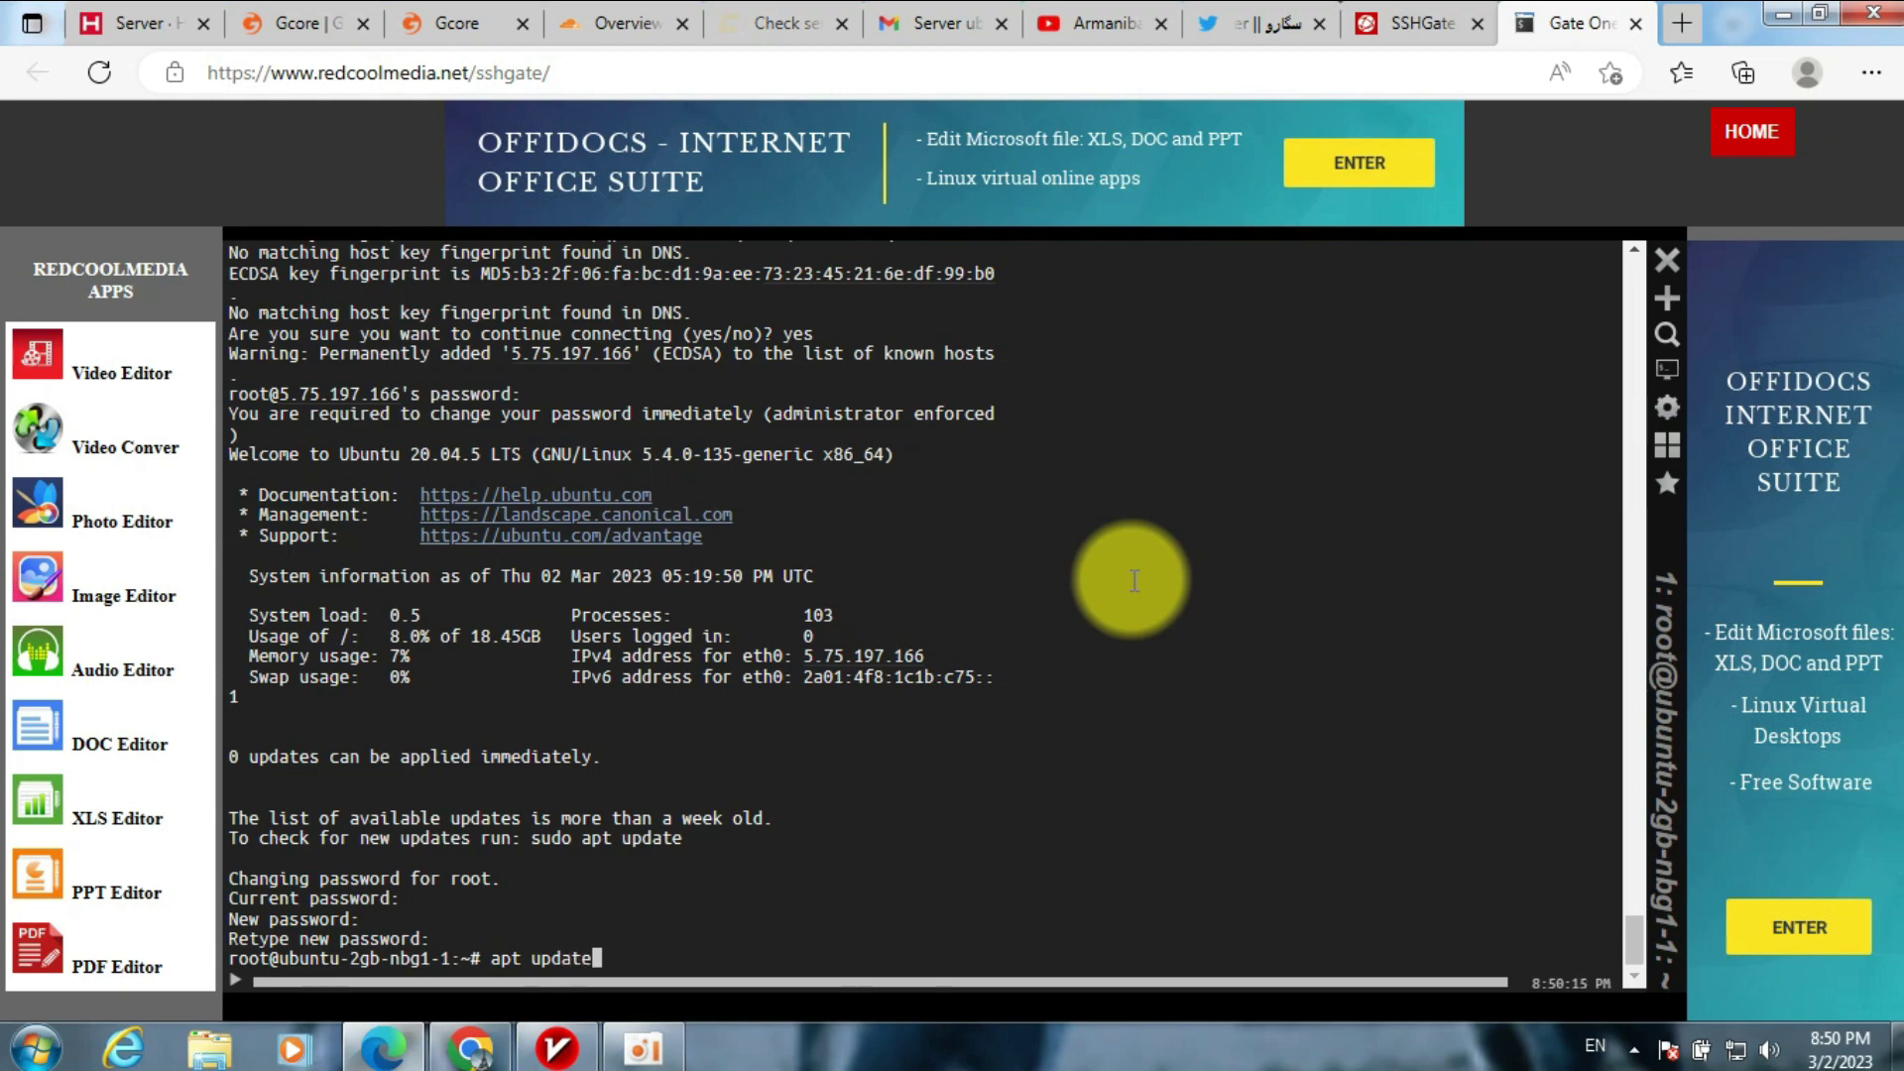
type("pt update")
key("Return")
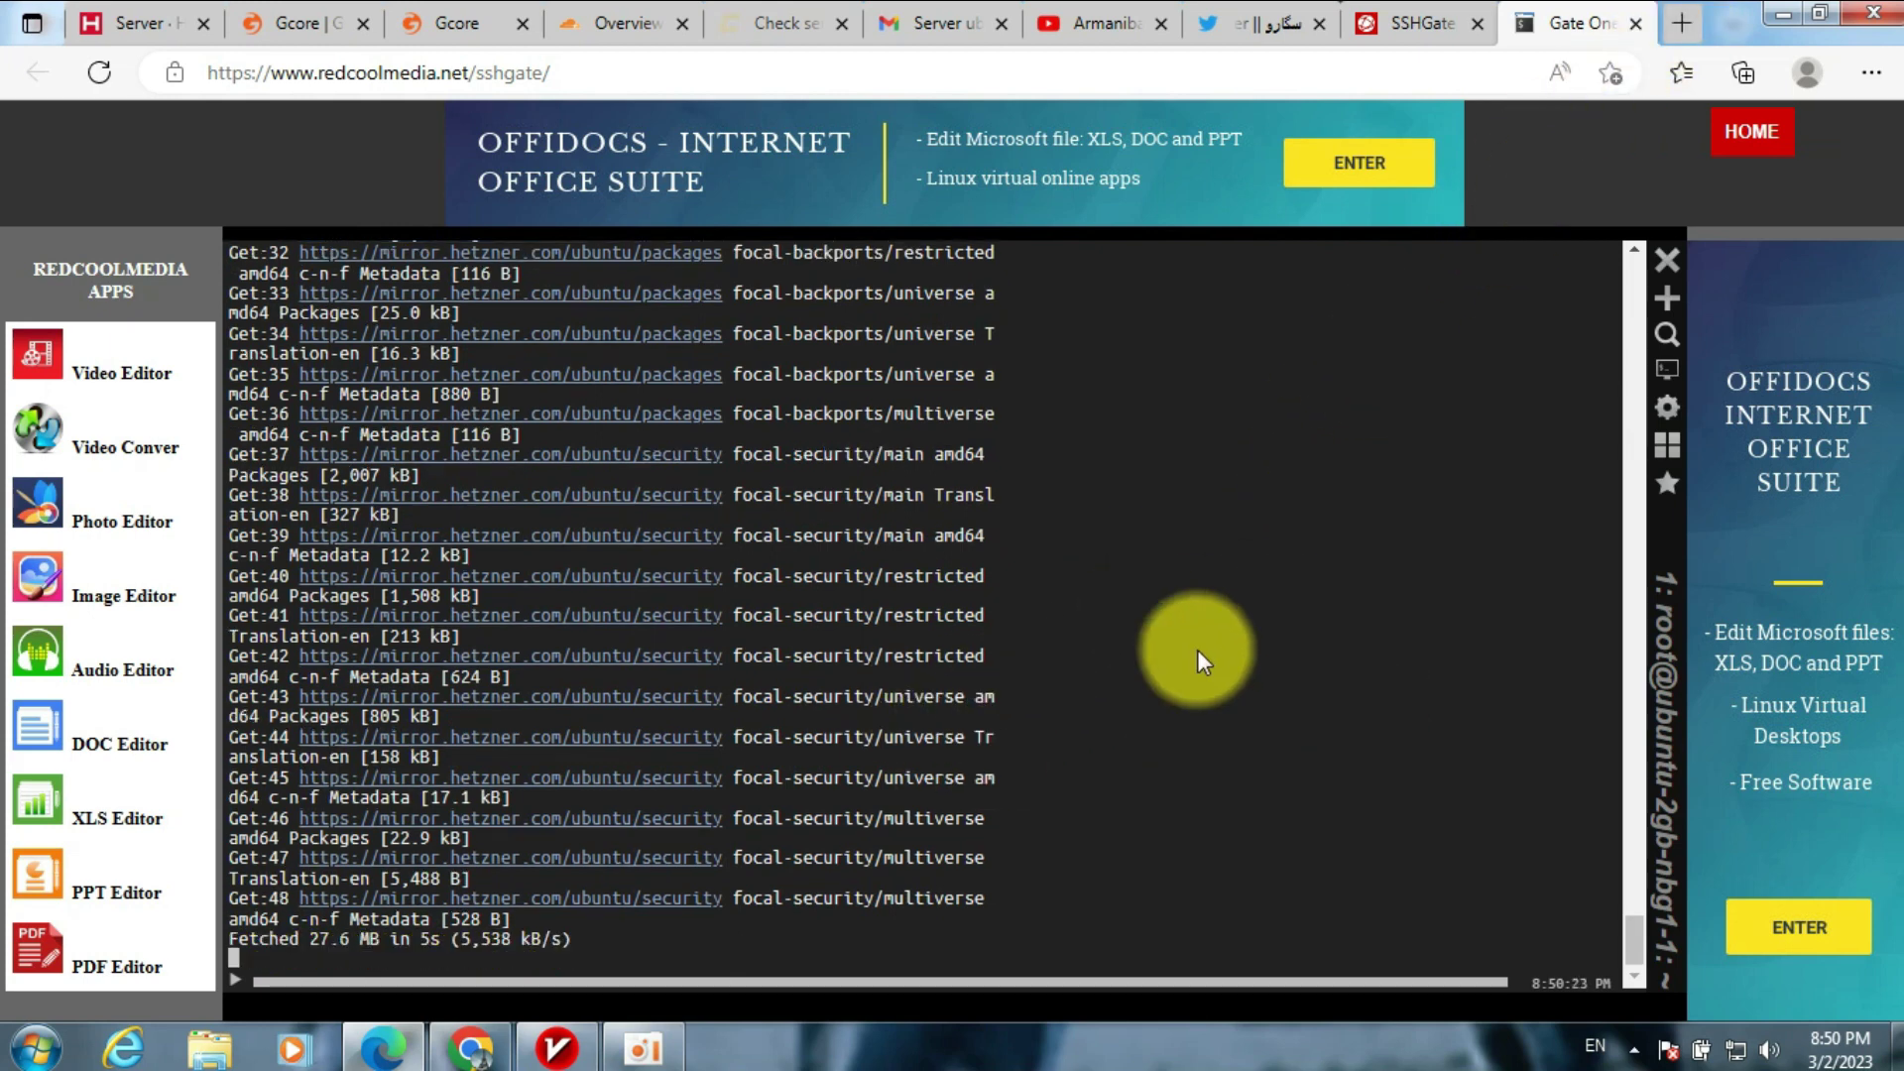
- Open the seakfind.github.io X-UI guide article in a new tab
left_click(1688, 27)
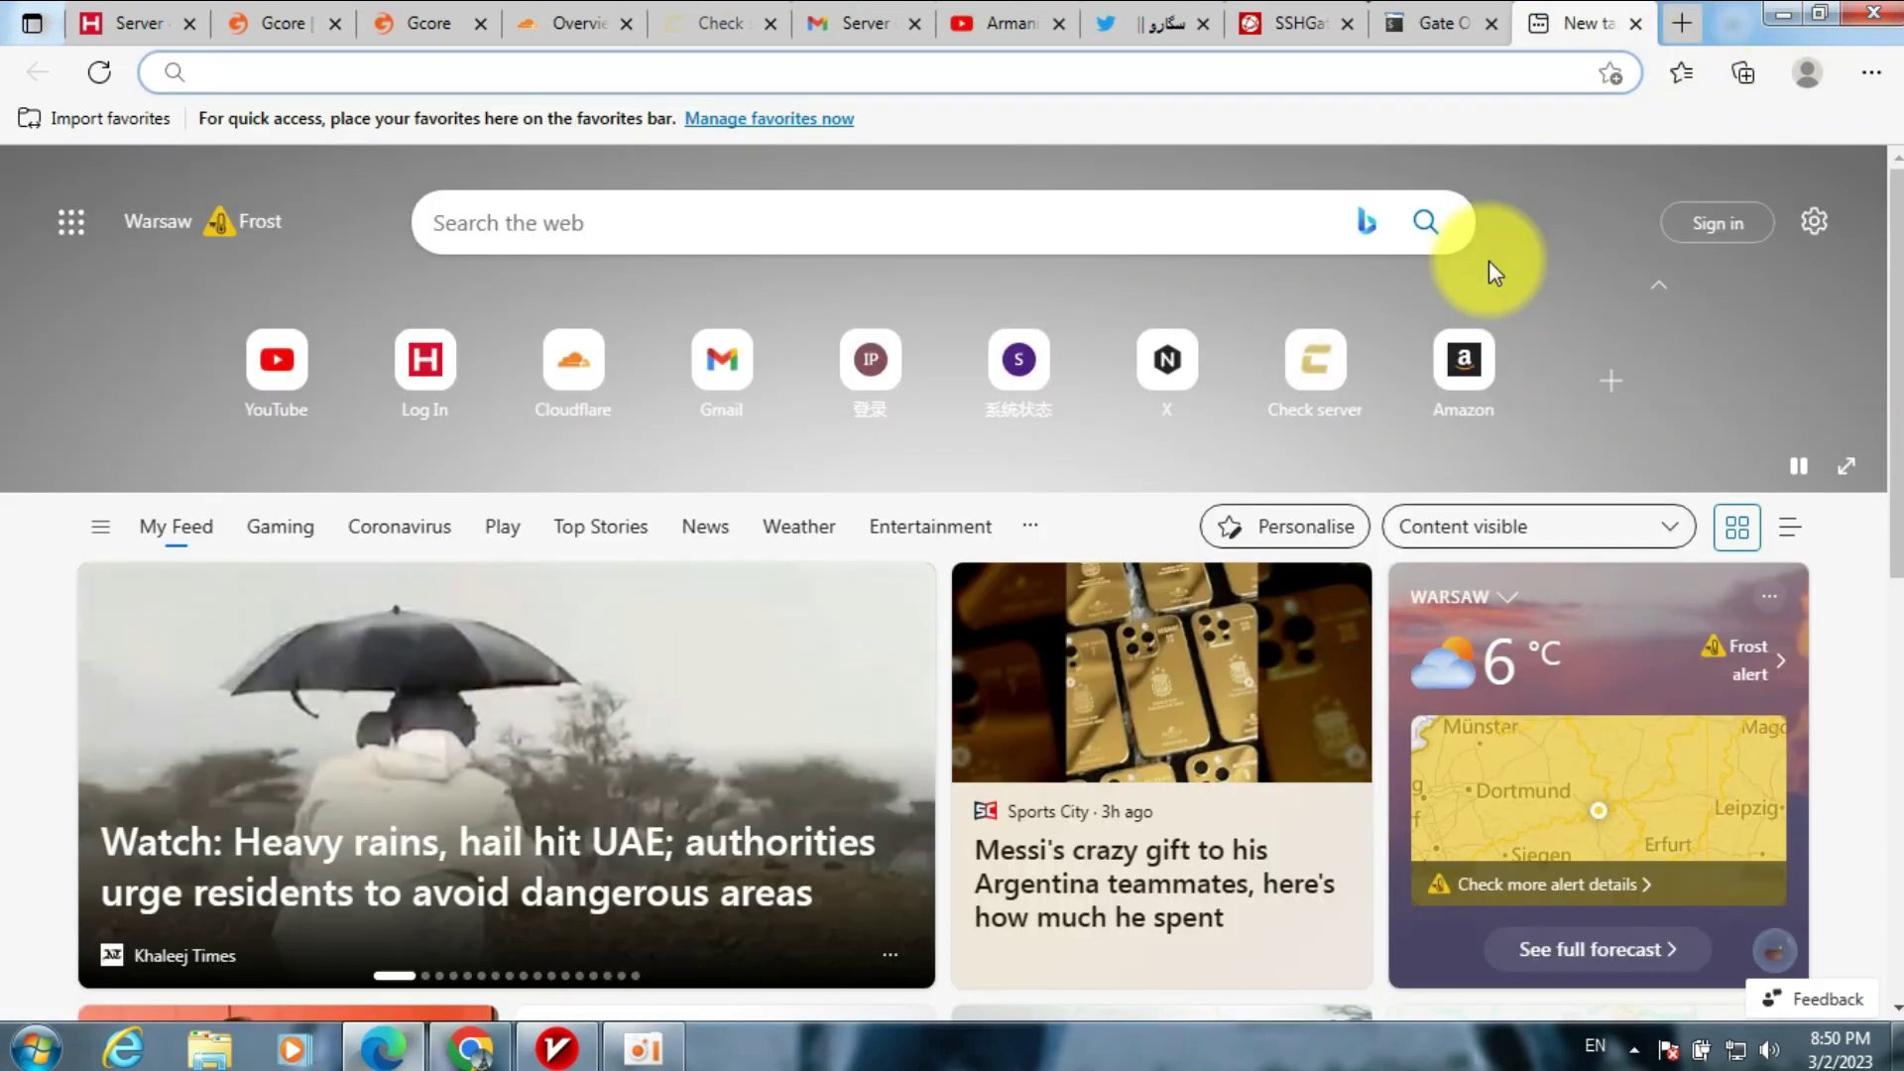
type("x")
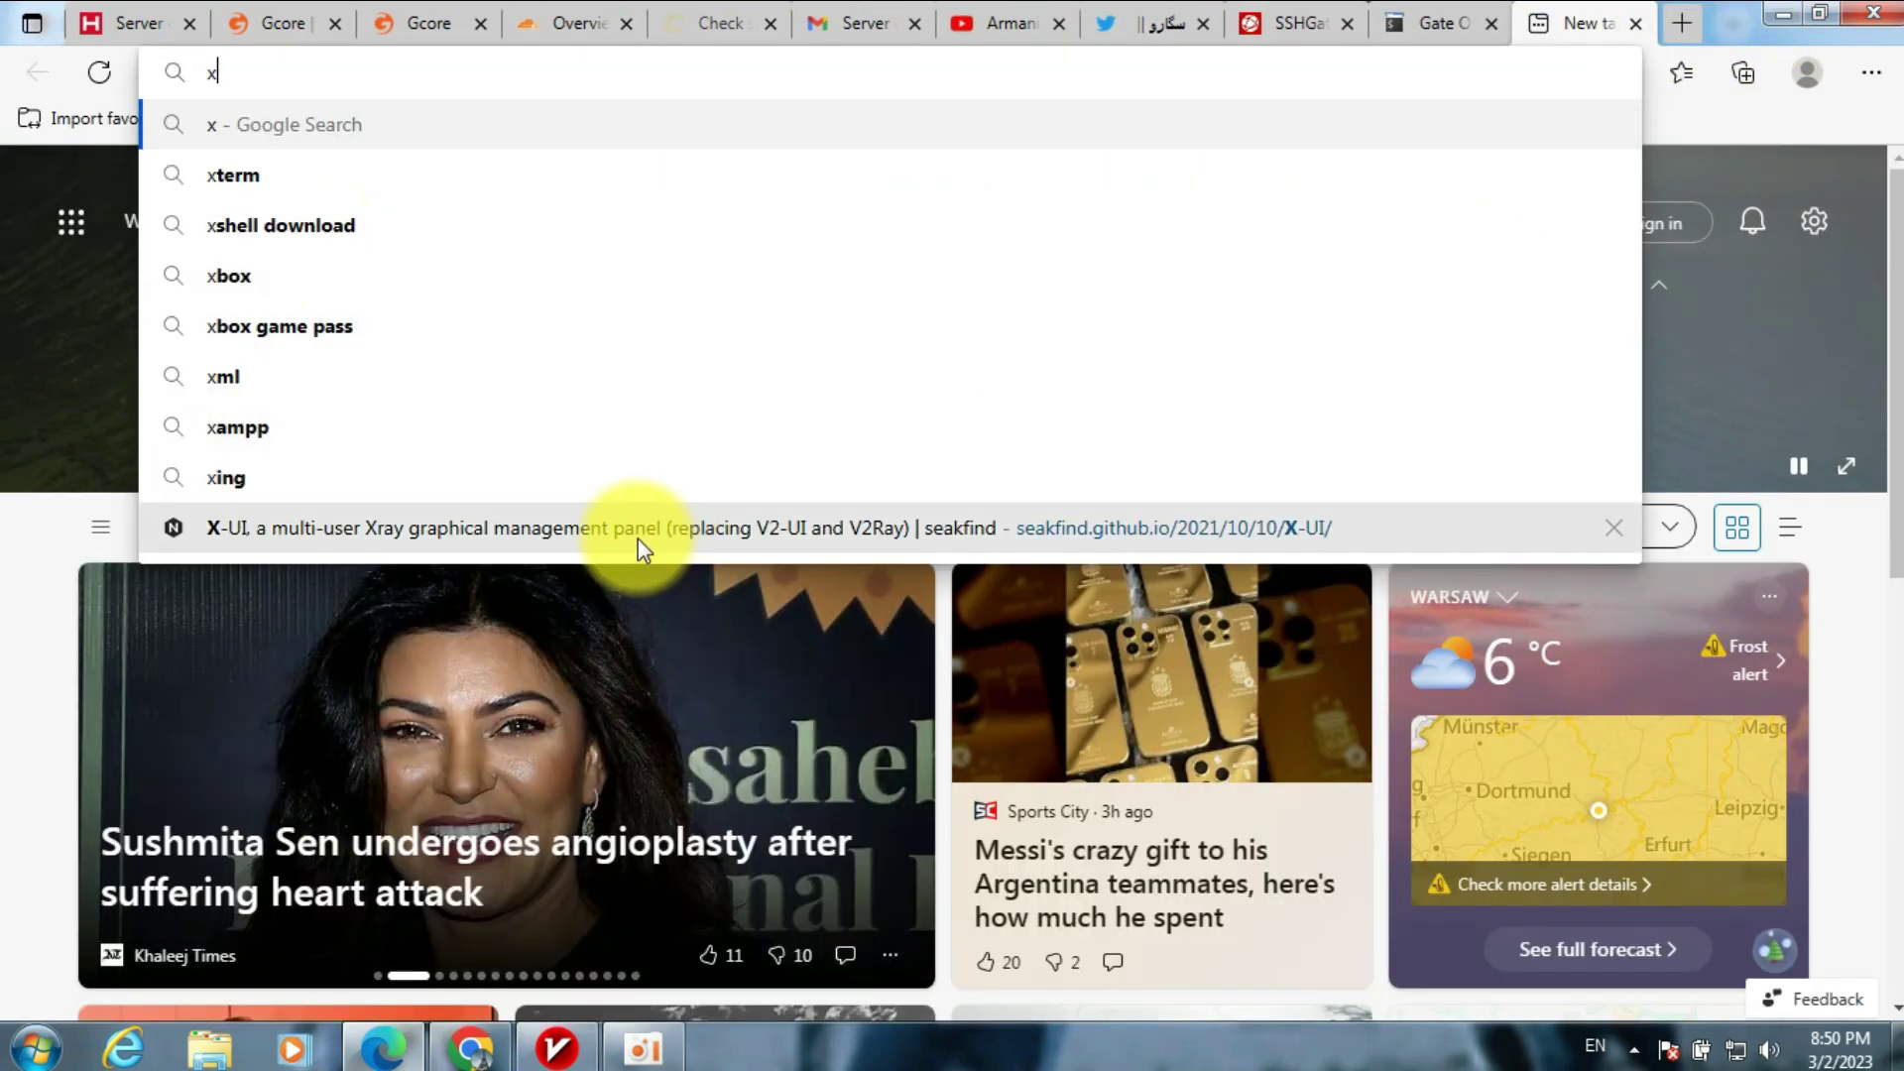
left_click(638, 532)
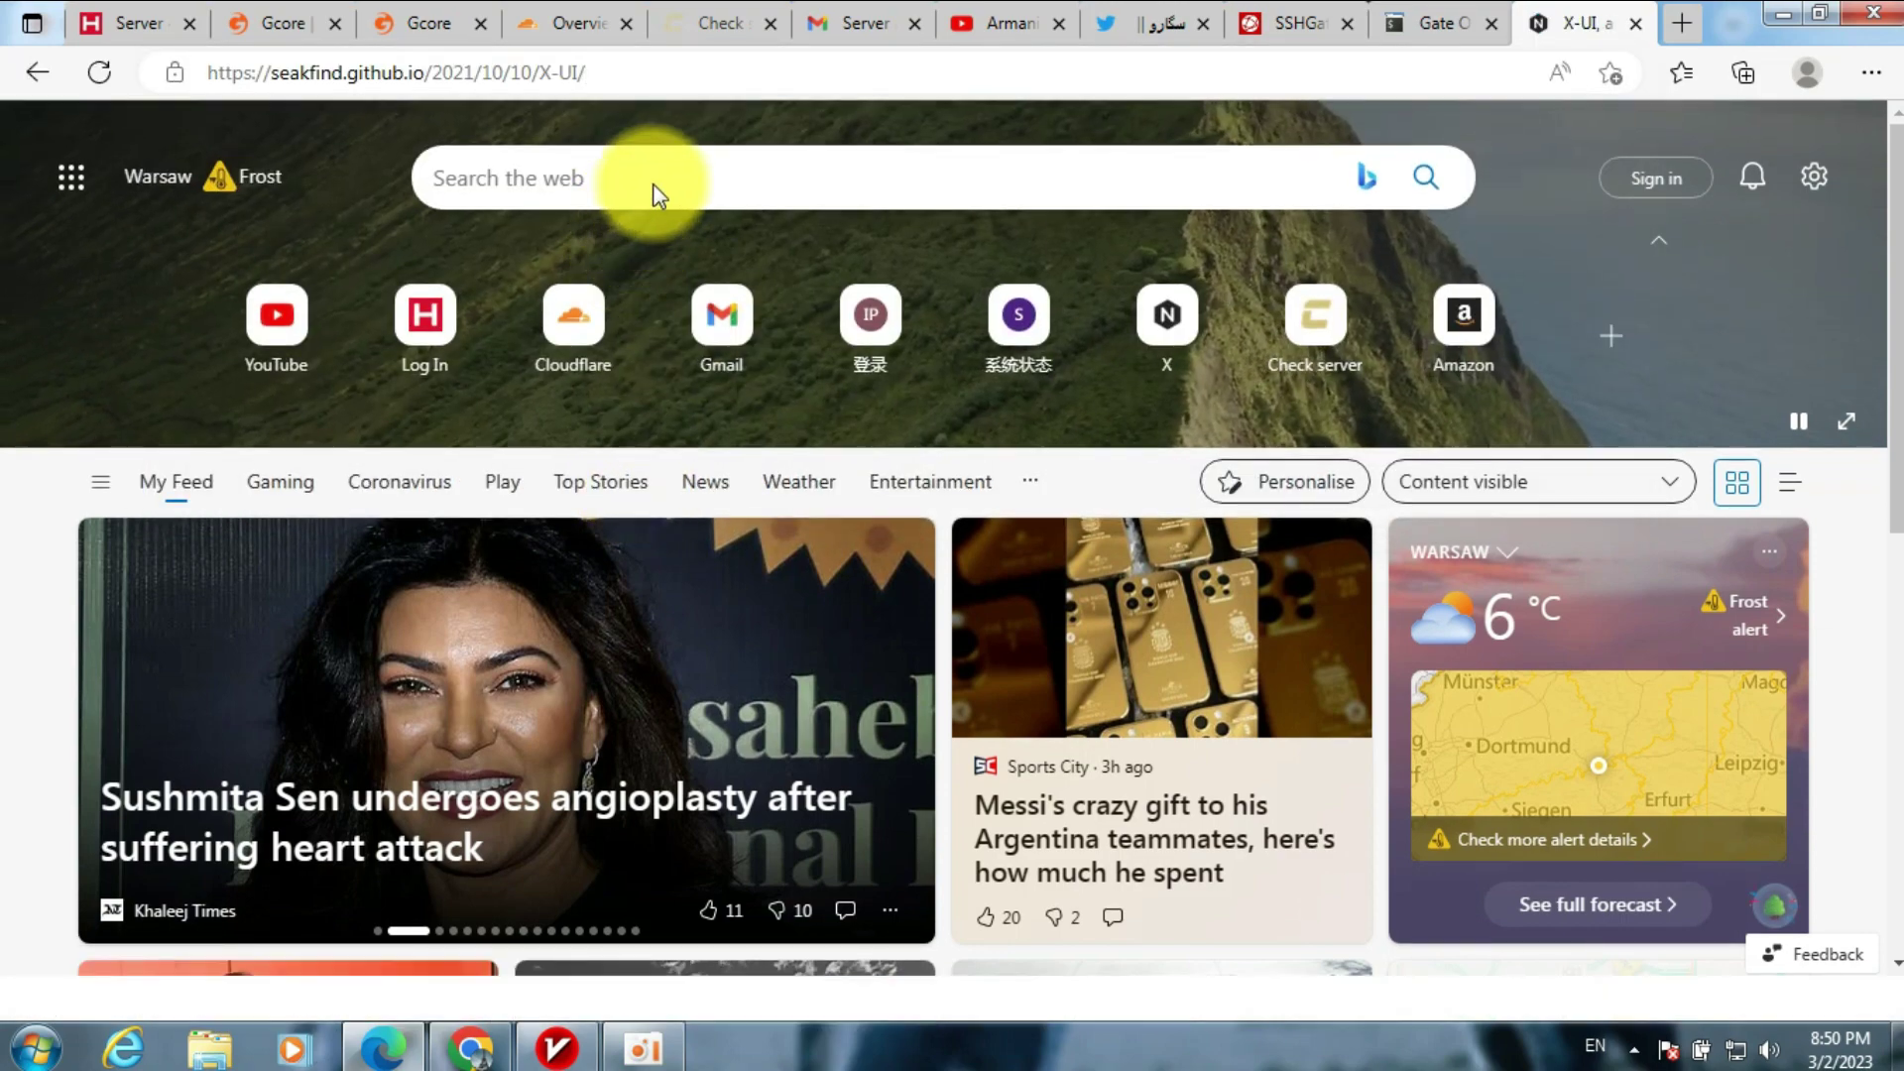
- Copy 'apt upgrade' from the guide's Update Server section, then return to SSHGate
scroll(635, 442, "down", 10)
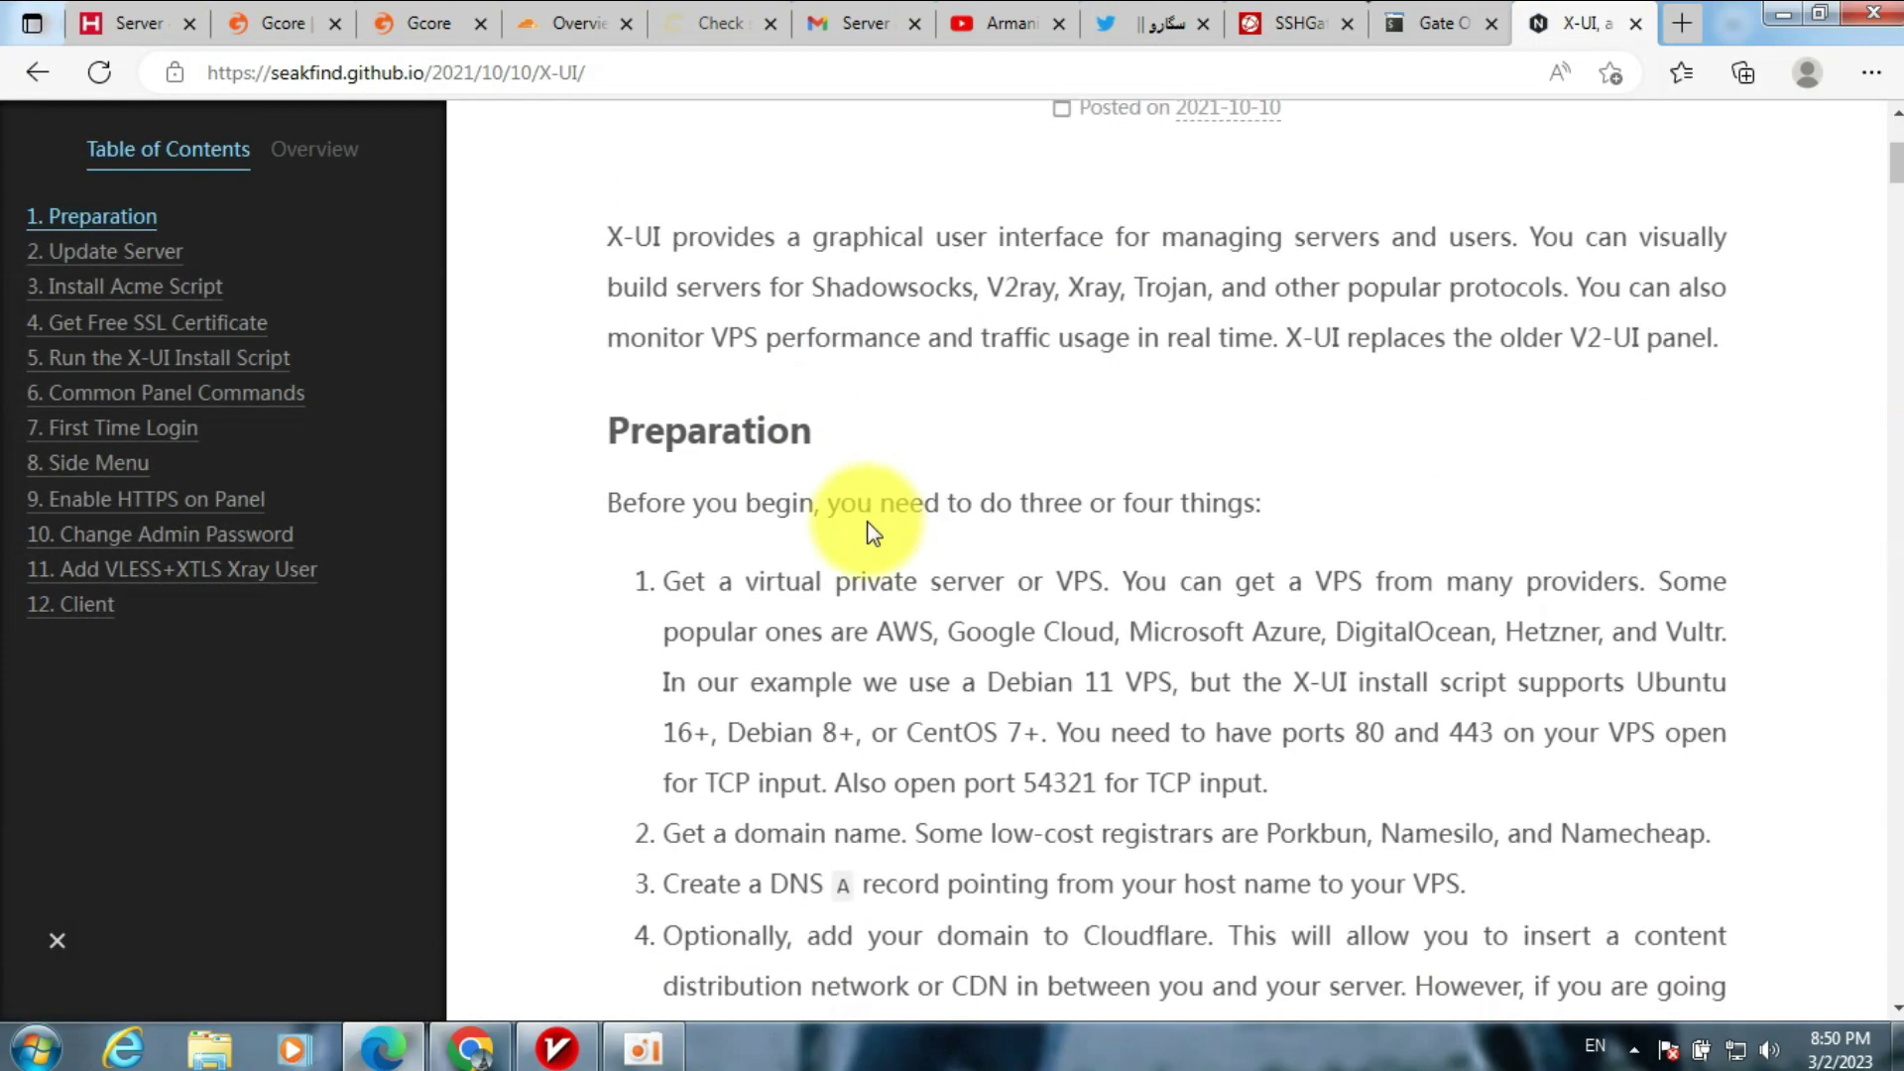
scroll(925, 620, "down", 5)
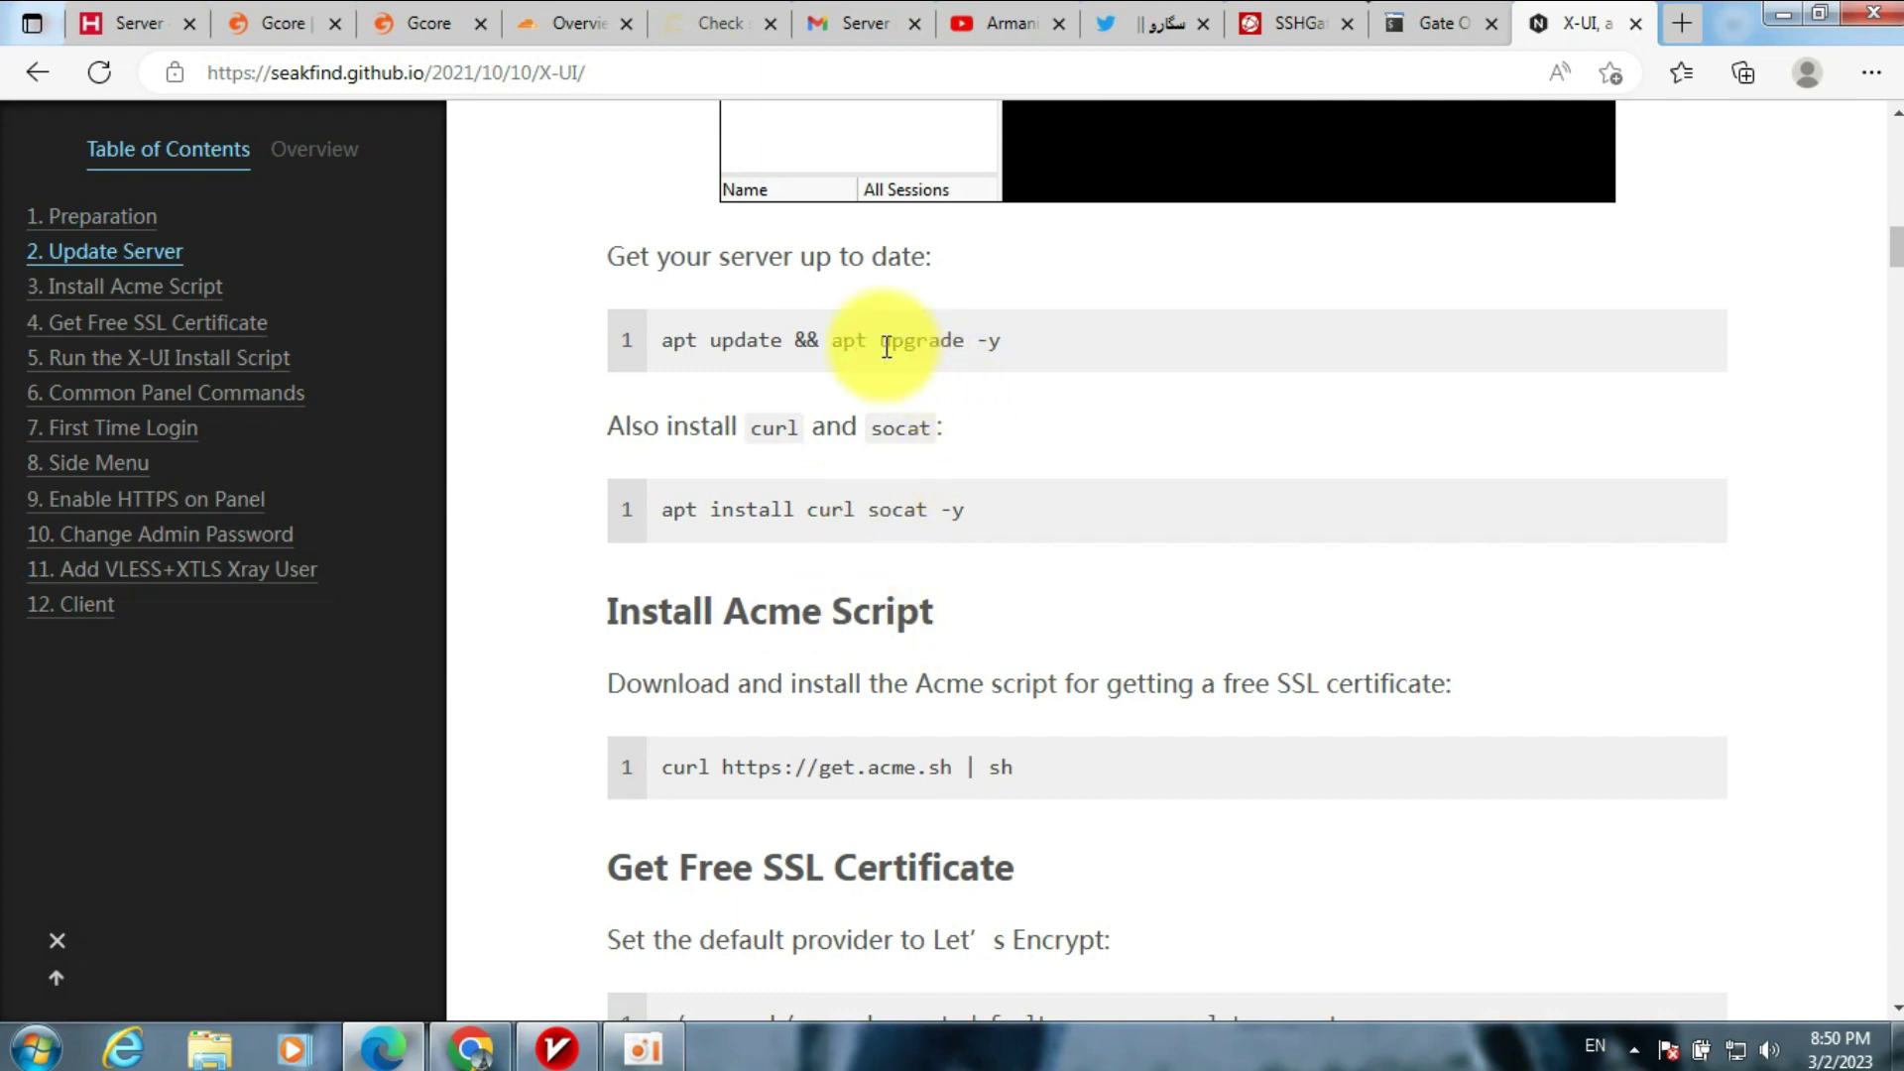
left_click_drag(878, 341, 947, 342)
left_click(829, 339)
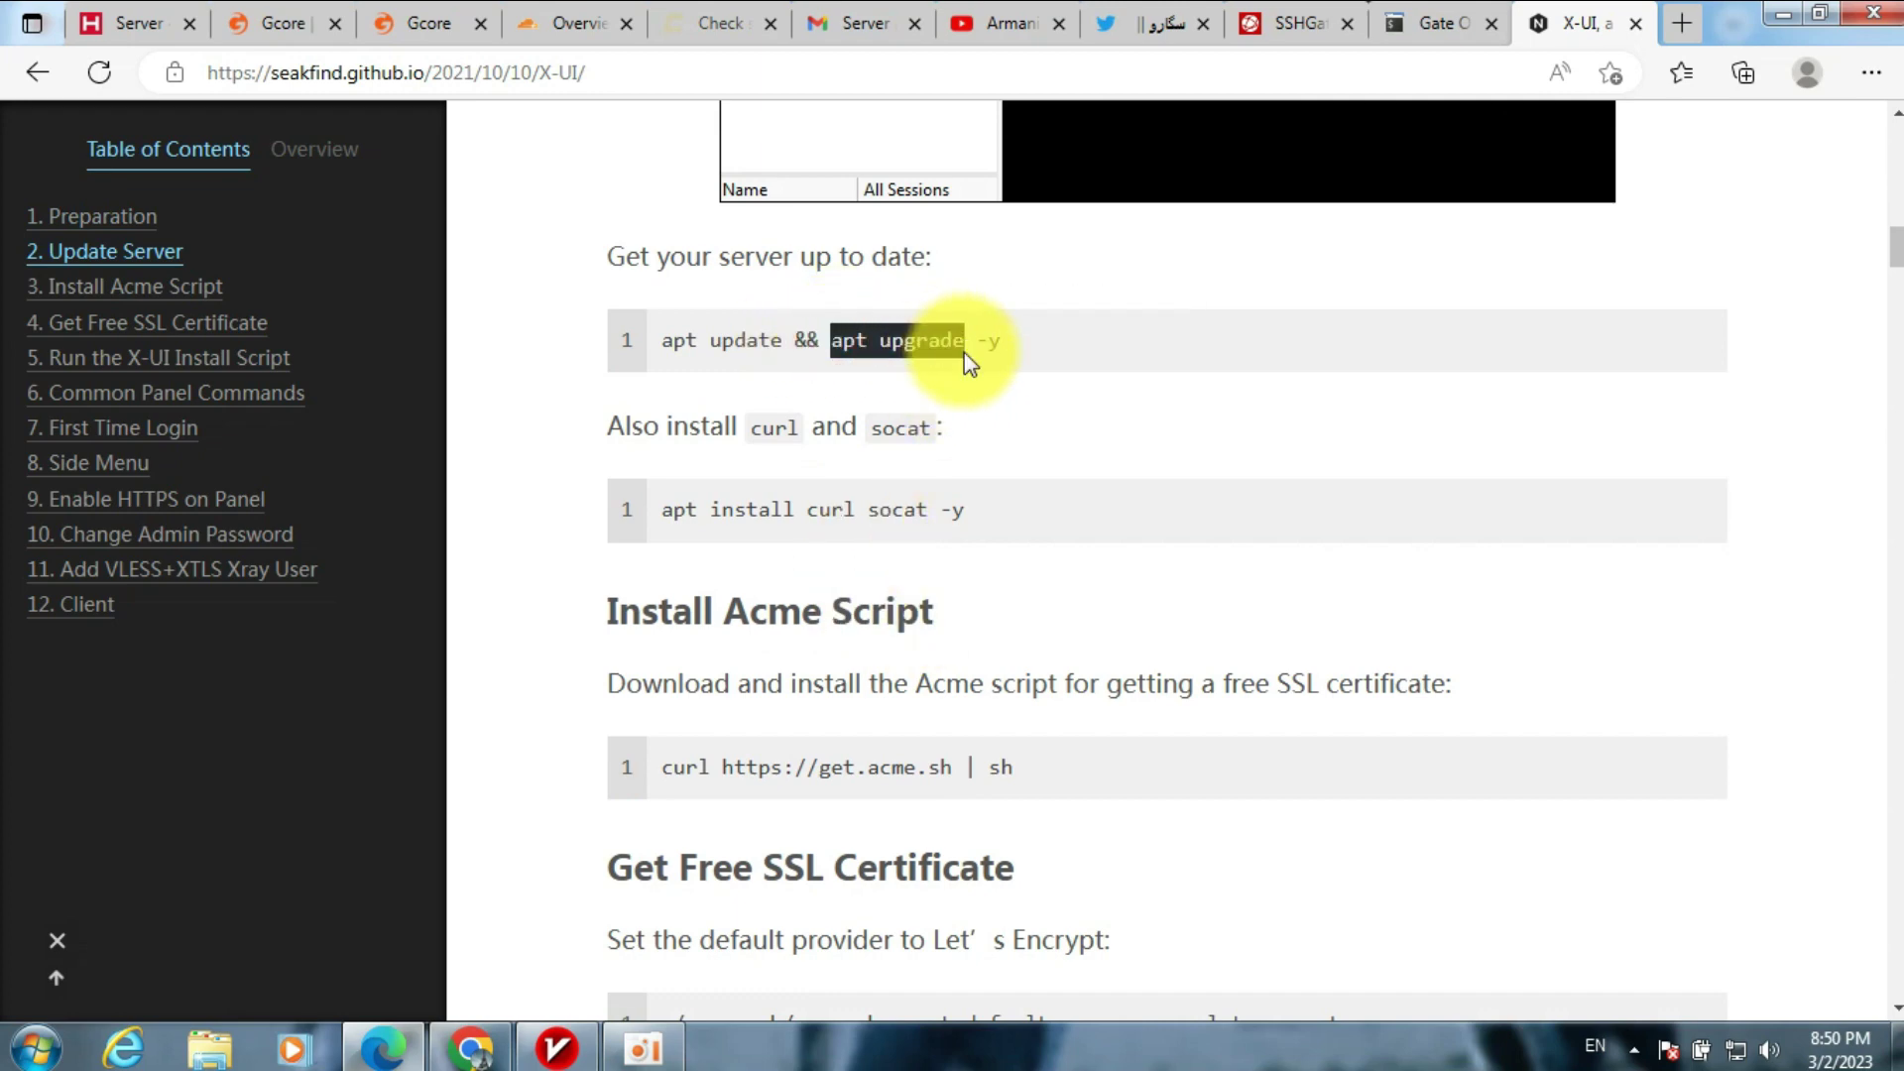
right_click(937, 347)
left_click(968, 360)
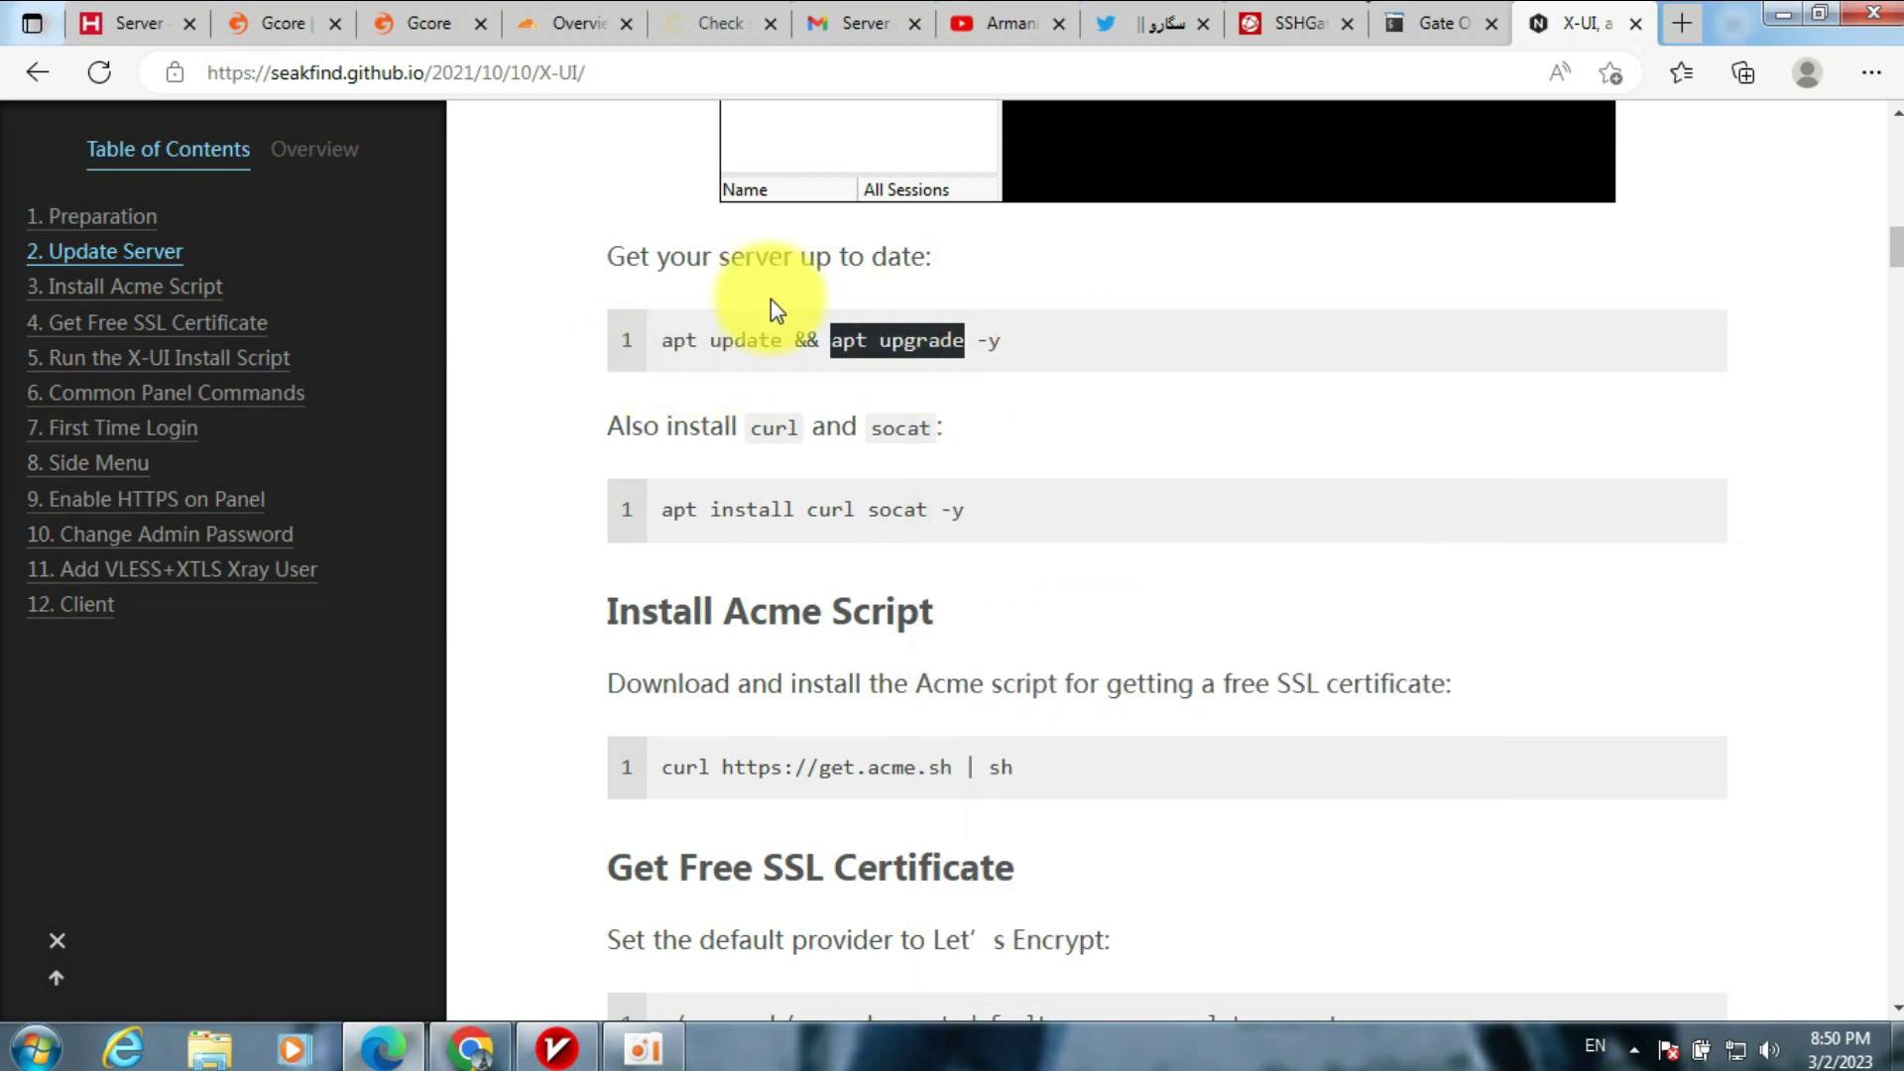
left_click(1294, 24)
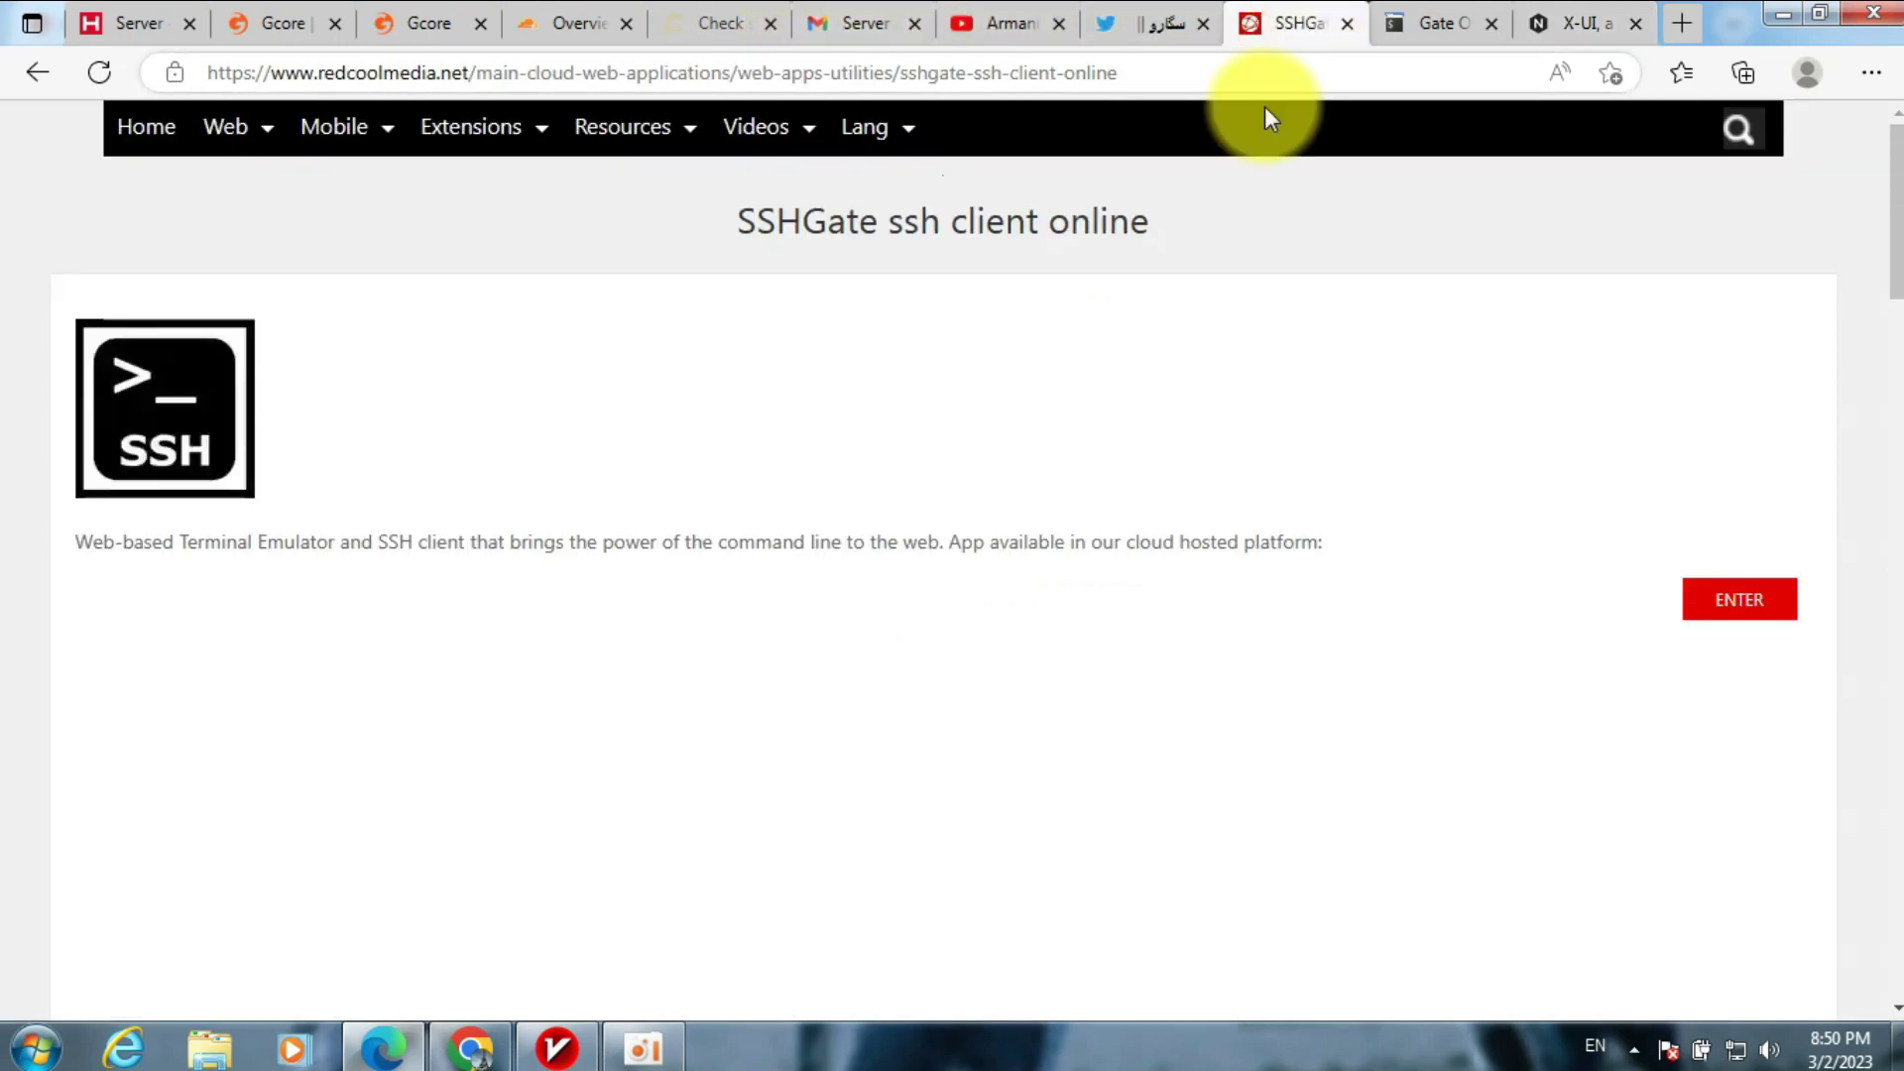
- Run apt upgrade in the SSHGate terminal and answer y to continue the upgrade
left_click(1440, 23)
right_click(1164, 731)
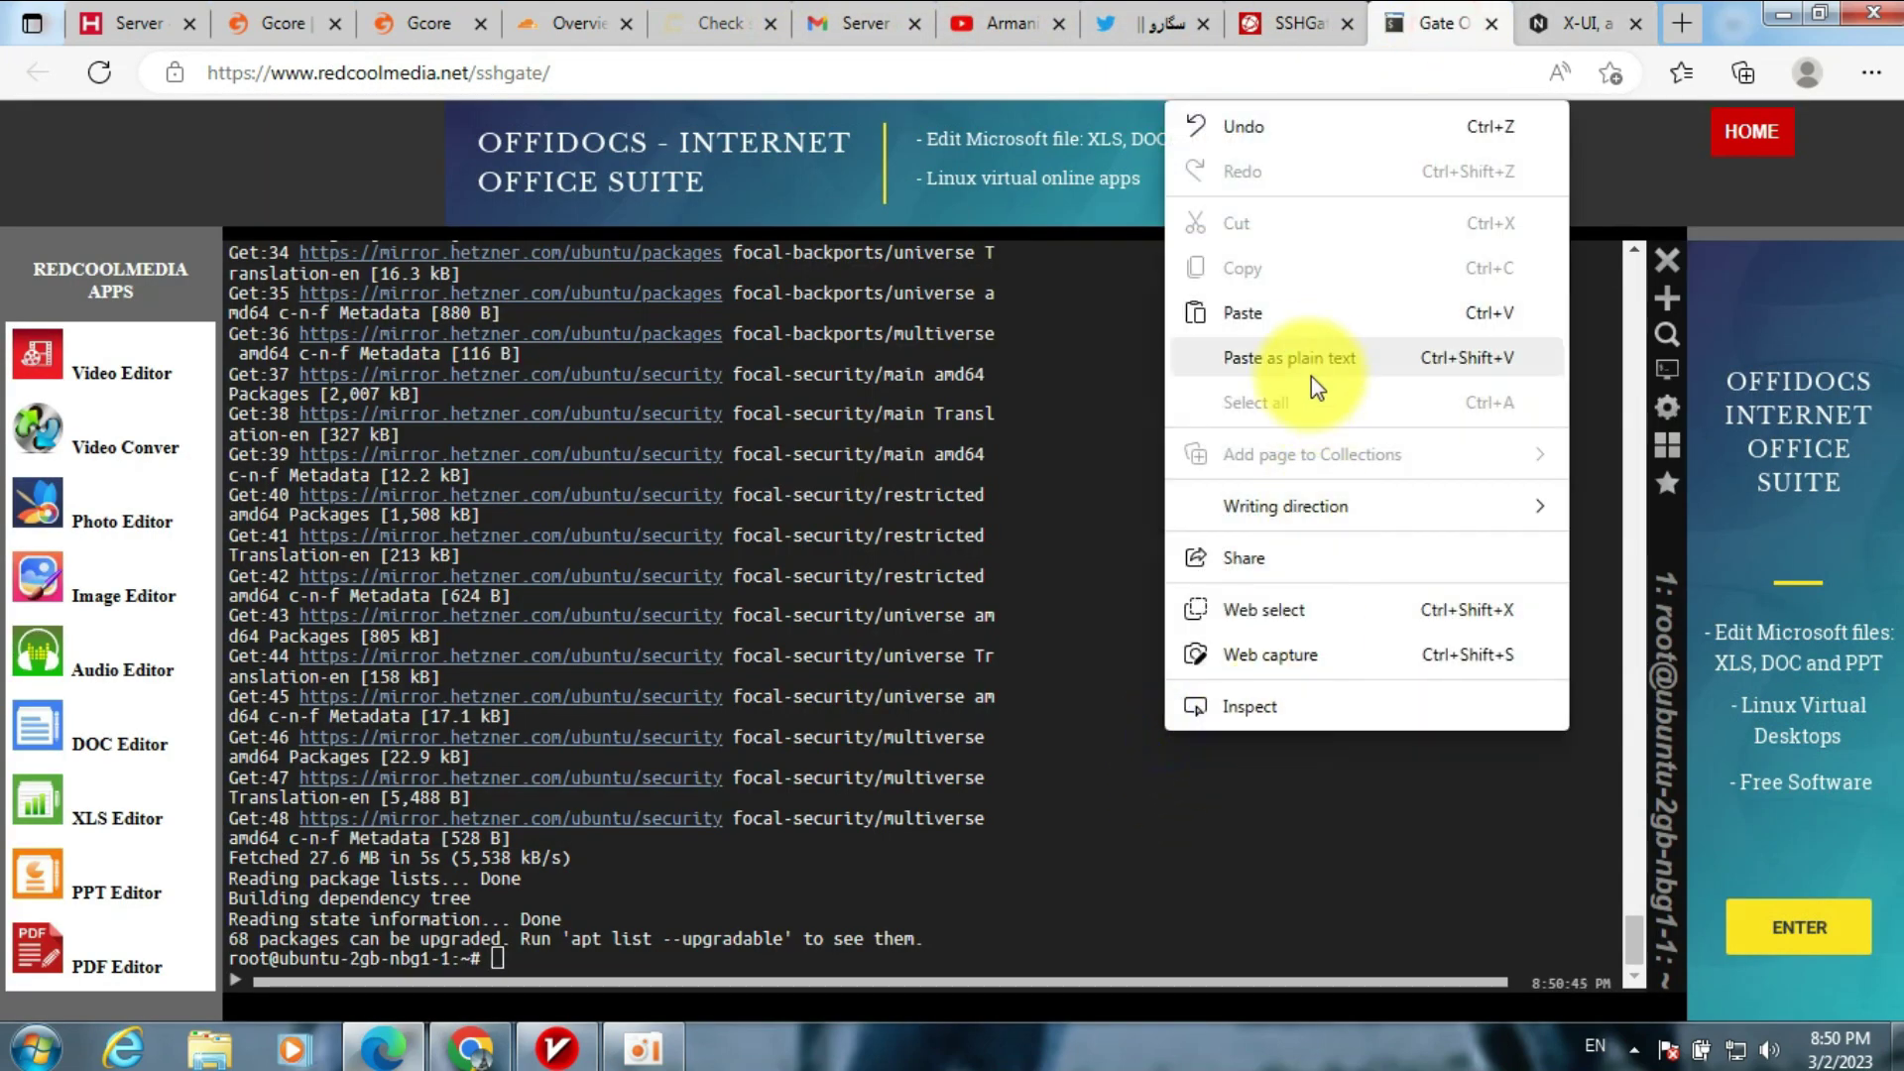
left_click(1303, 316)
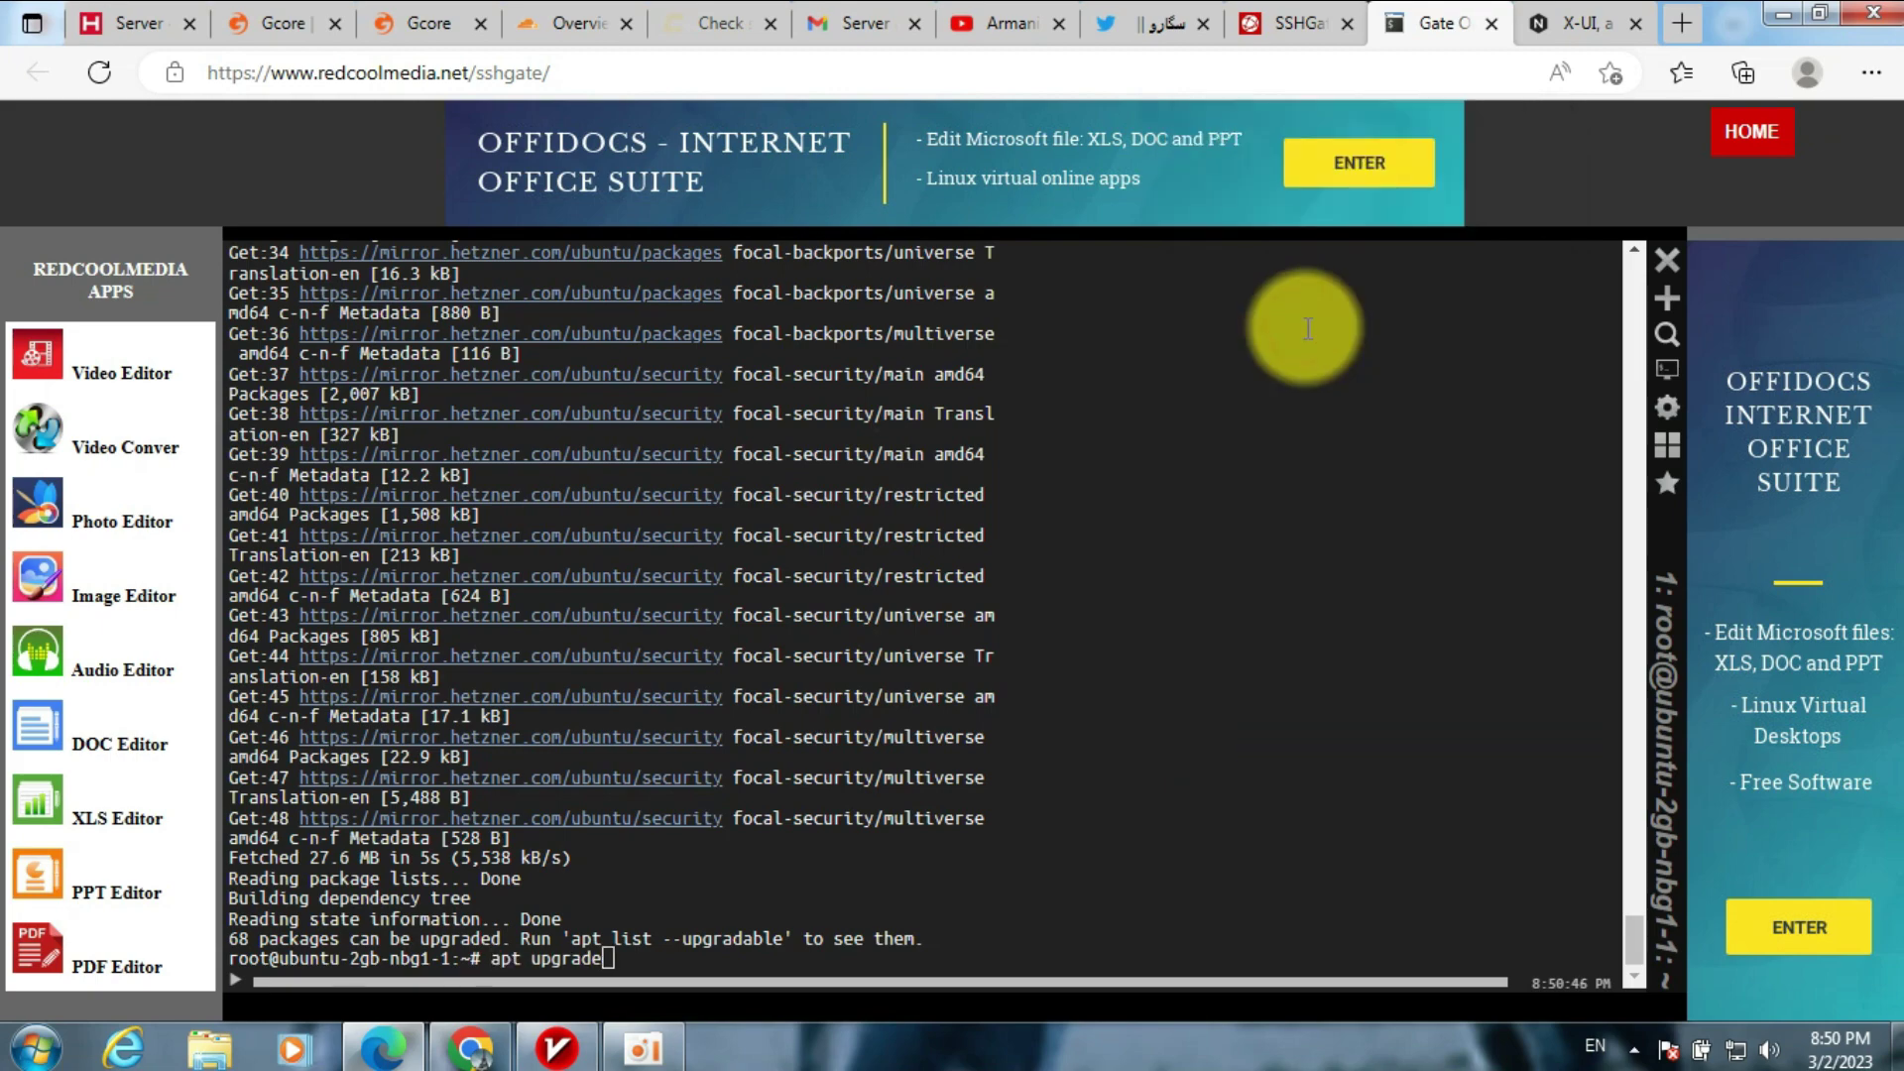
key("Return")
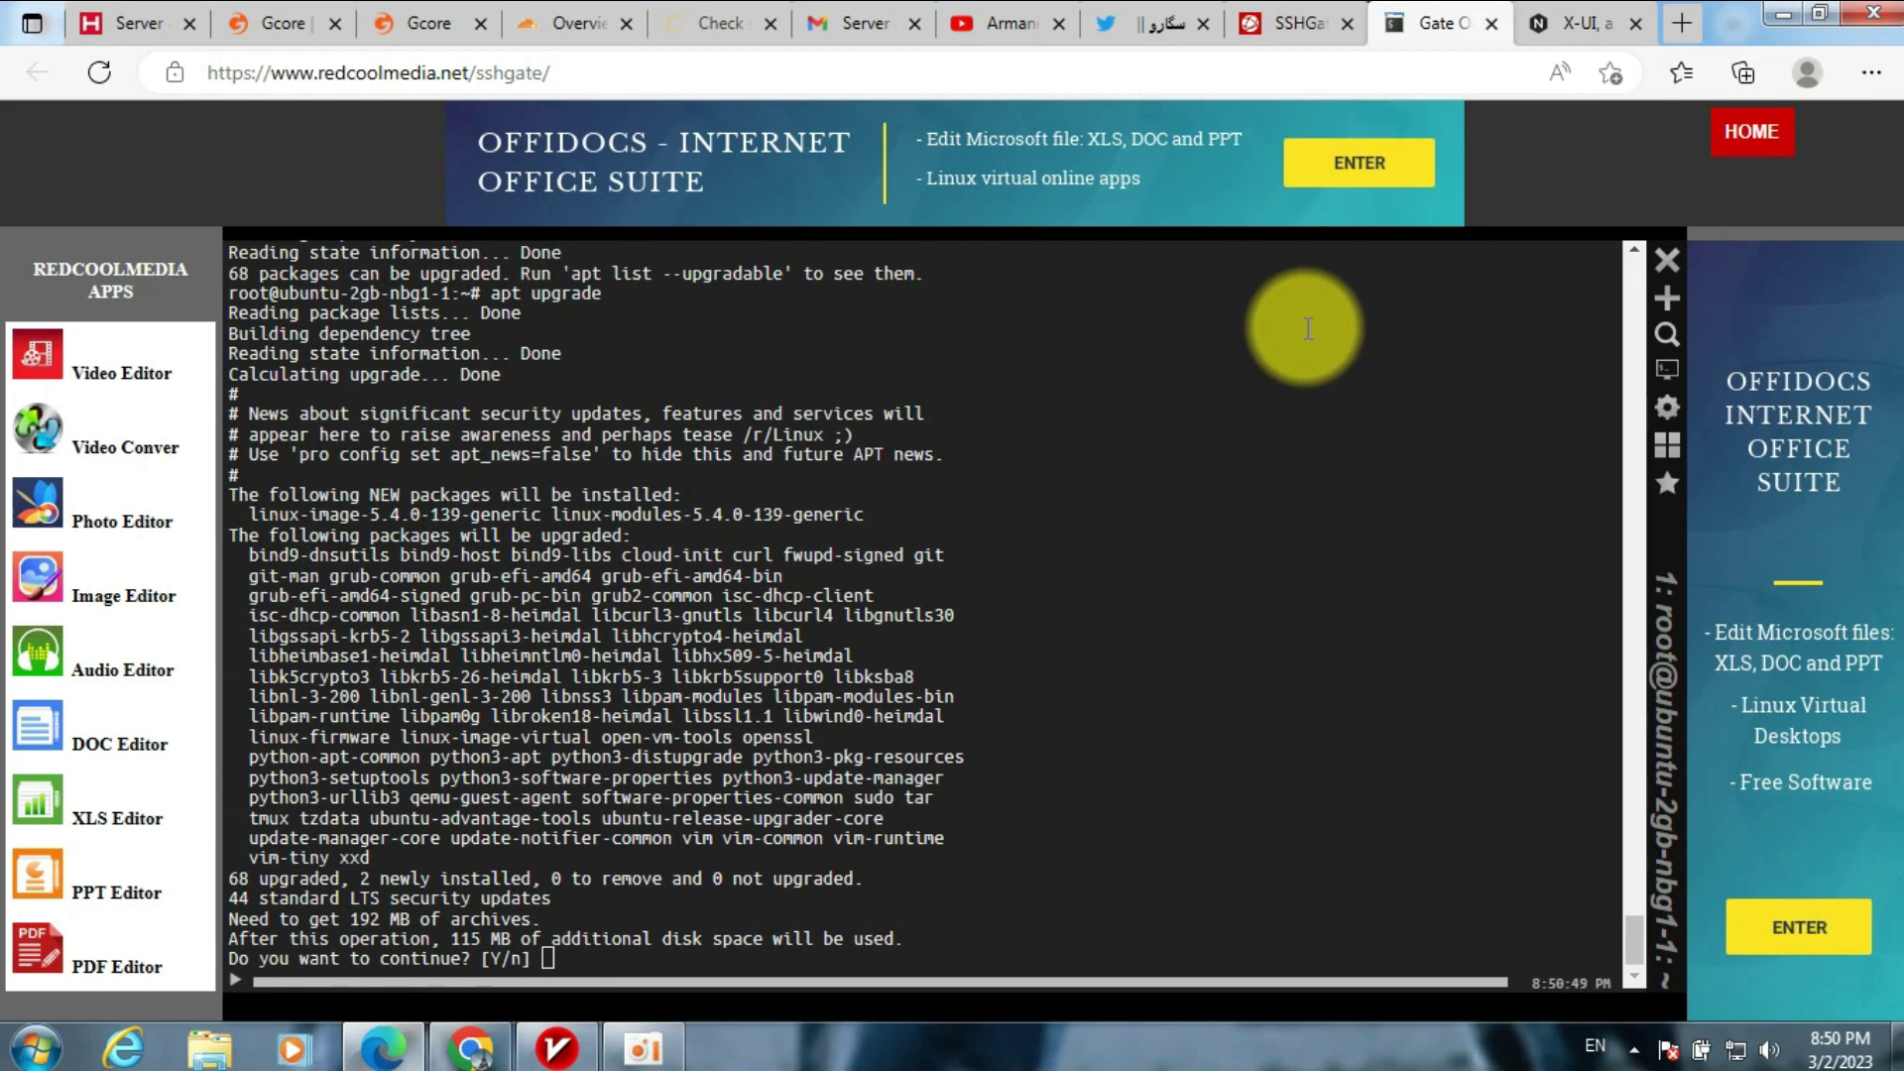
type("y")
key("Return")
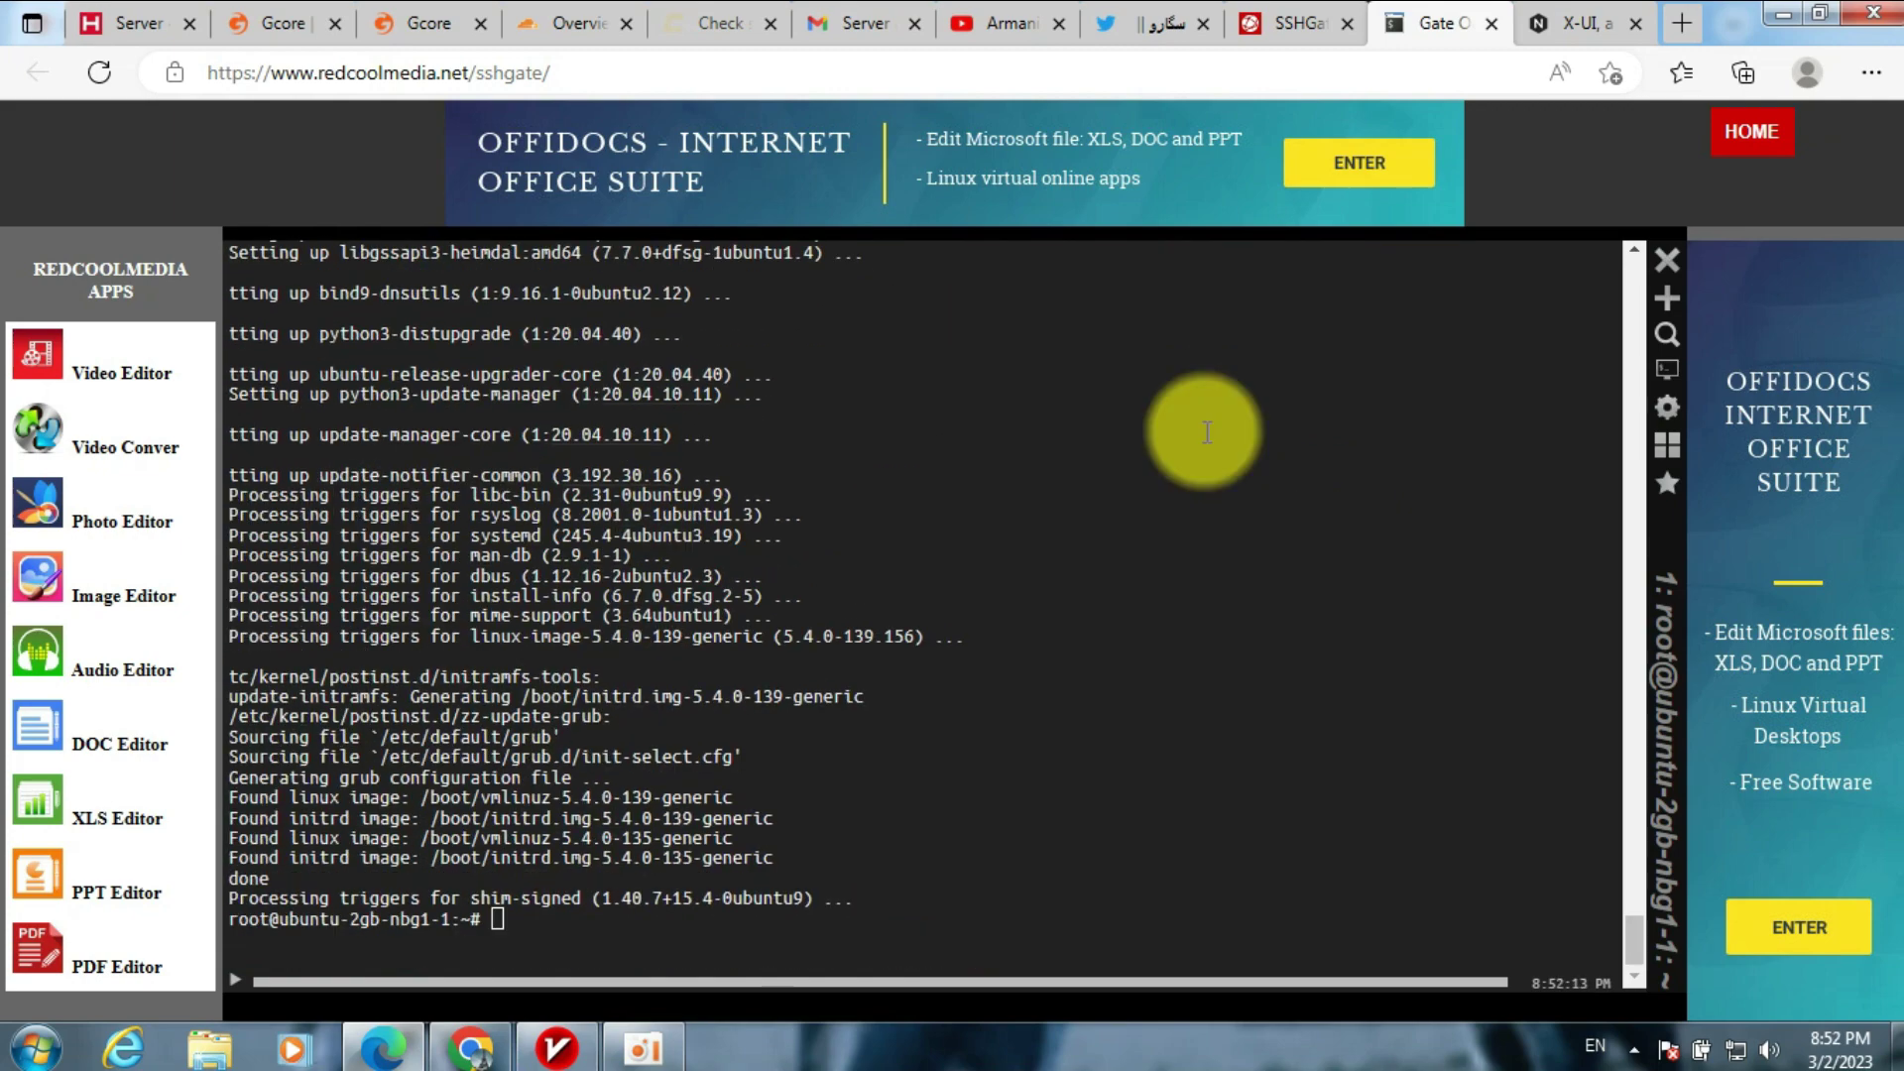
- Copy the bash <(curl …install.sh) X-UI install line from the guide article
left_click(1578, 23)
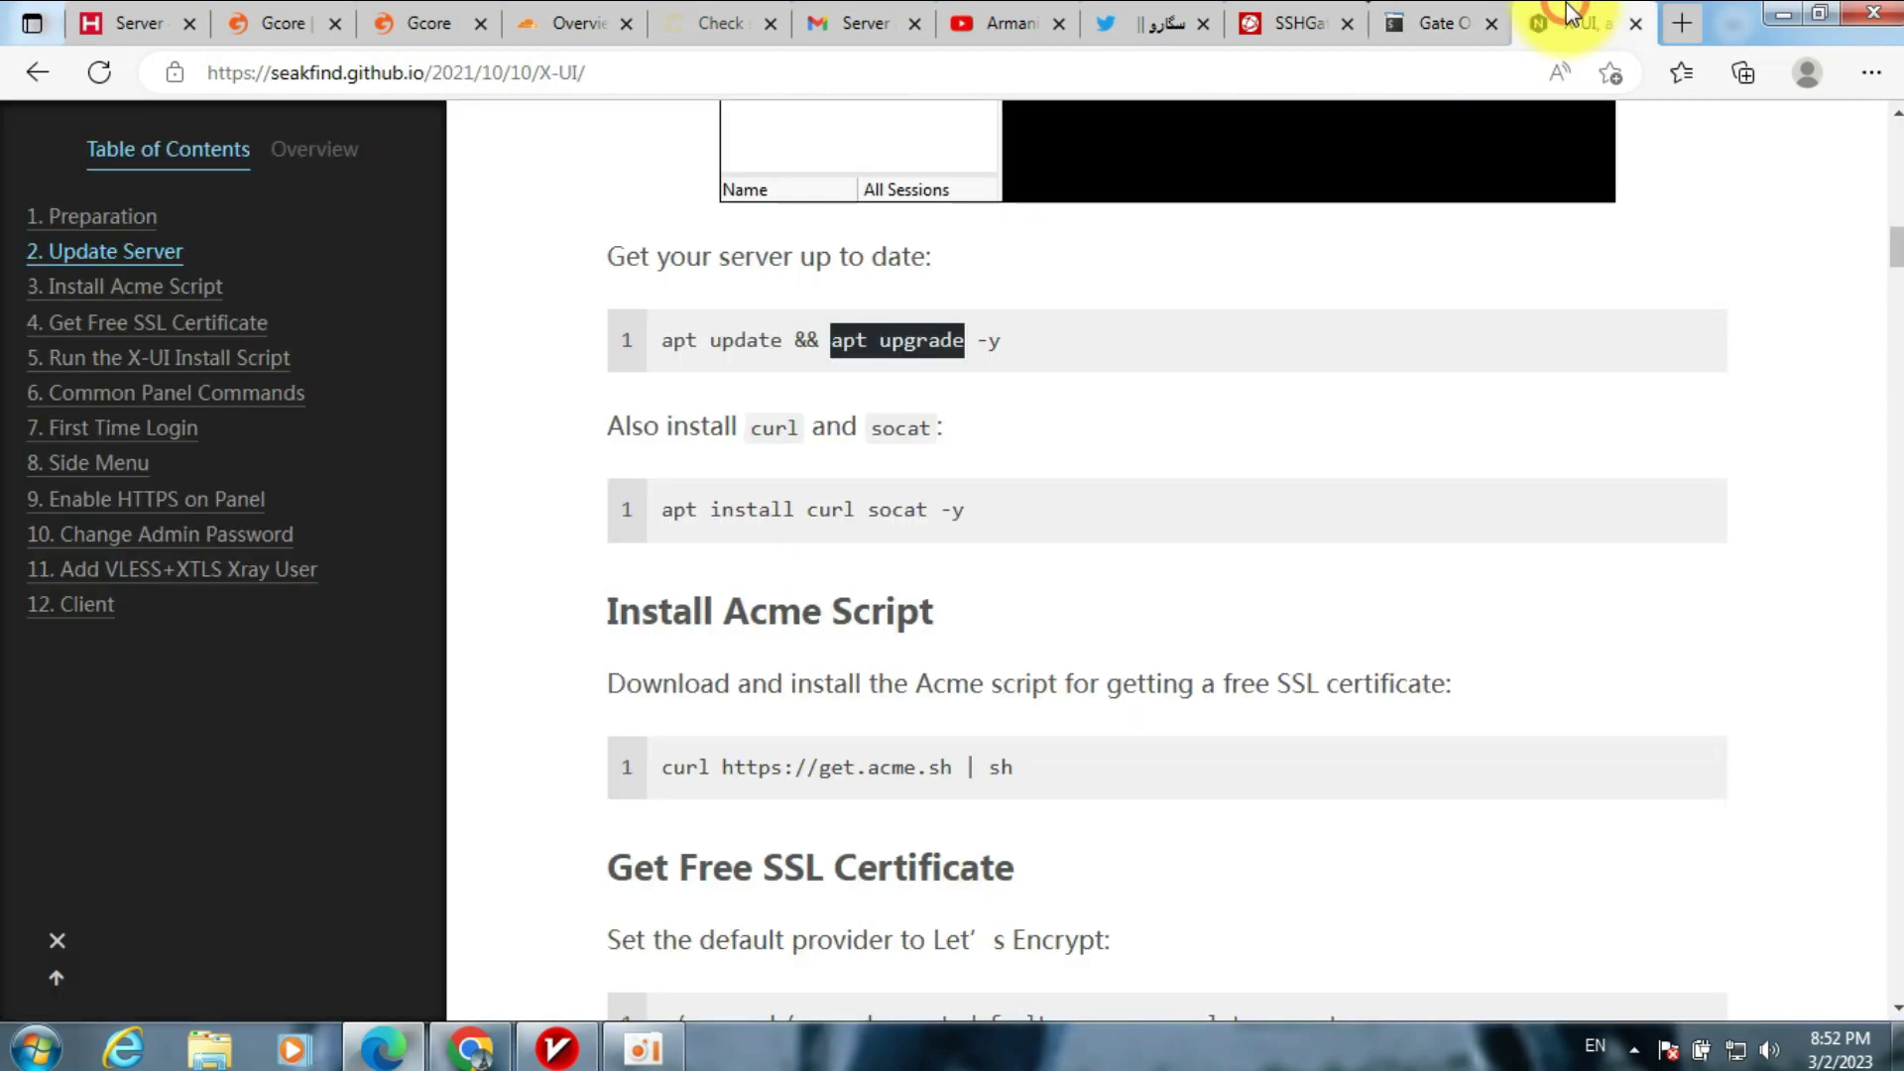
scroll(978, 535, "down", 4)
scroll(978, 536, "down", 15)
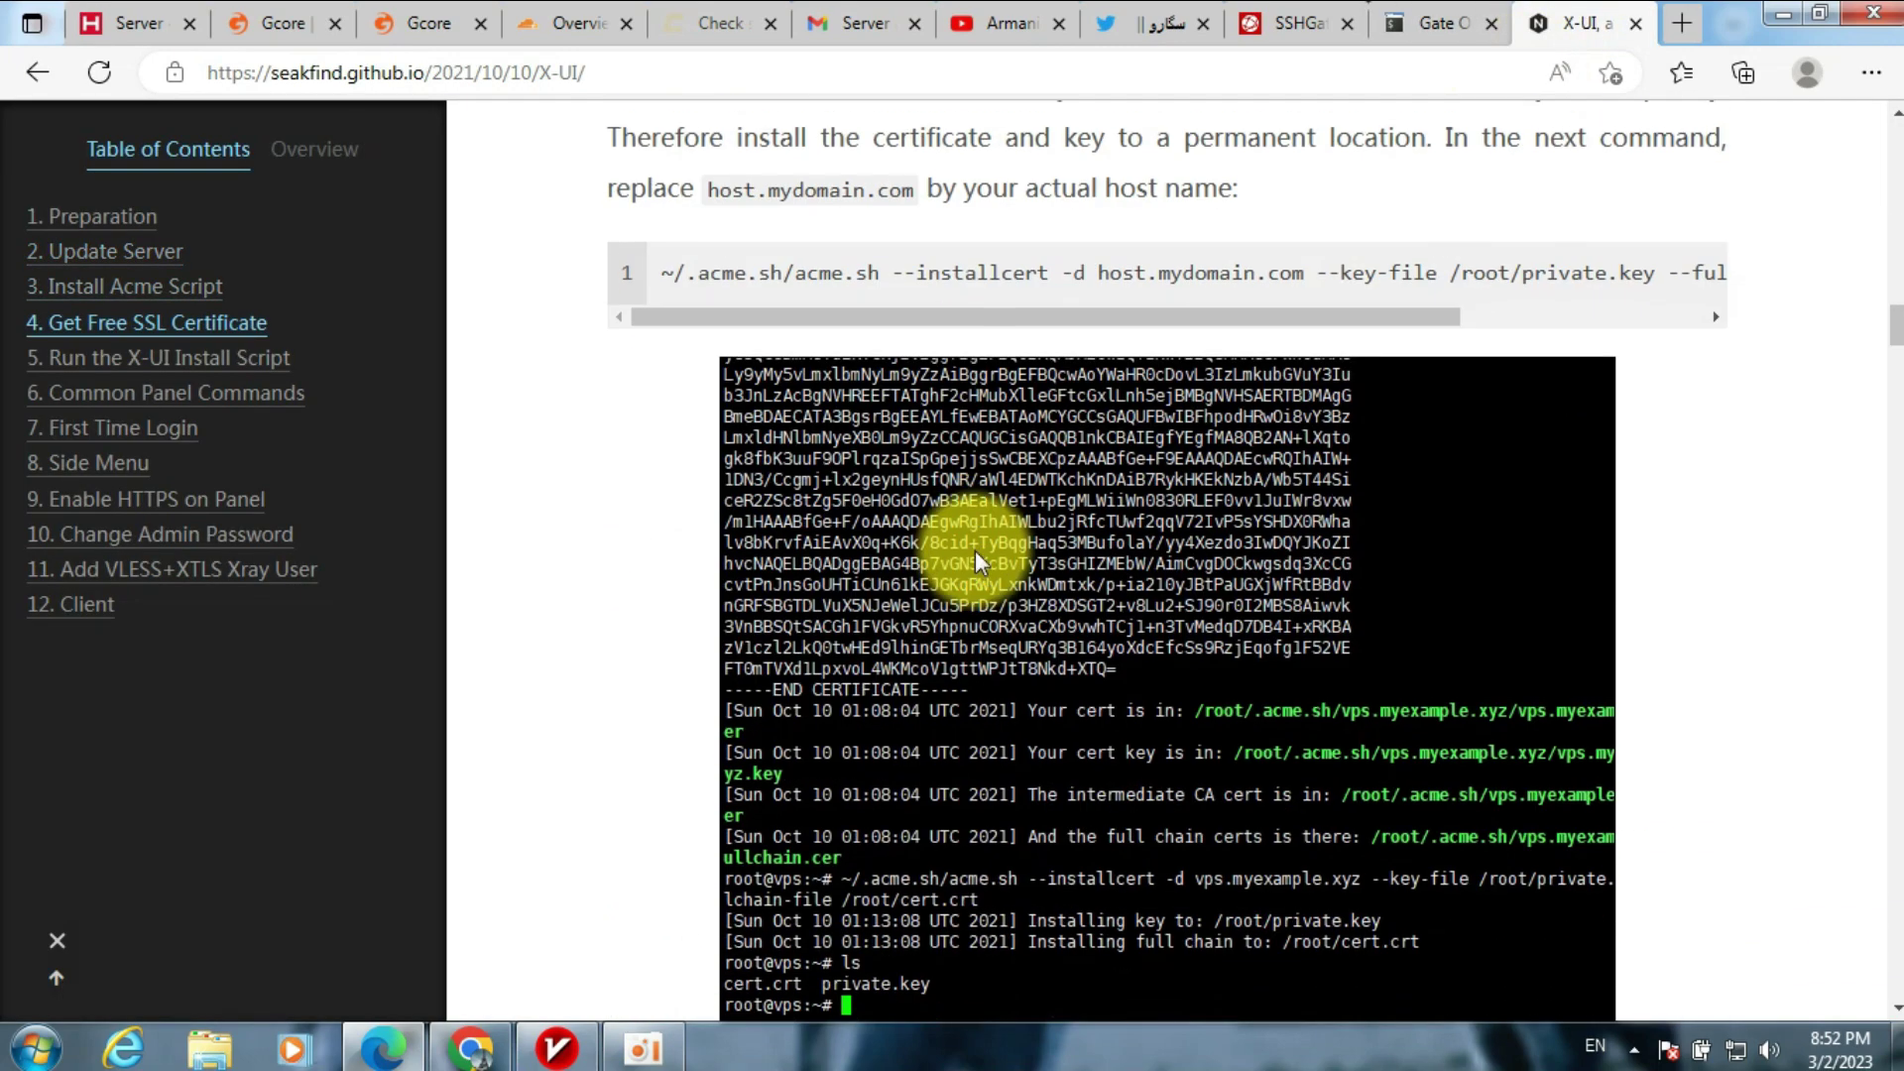
scroll(969, 582, "down", 1)
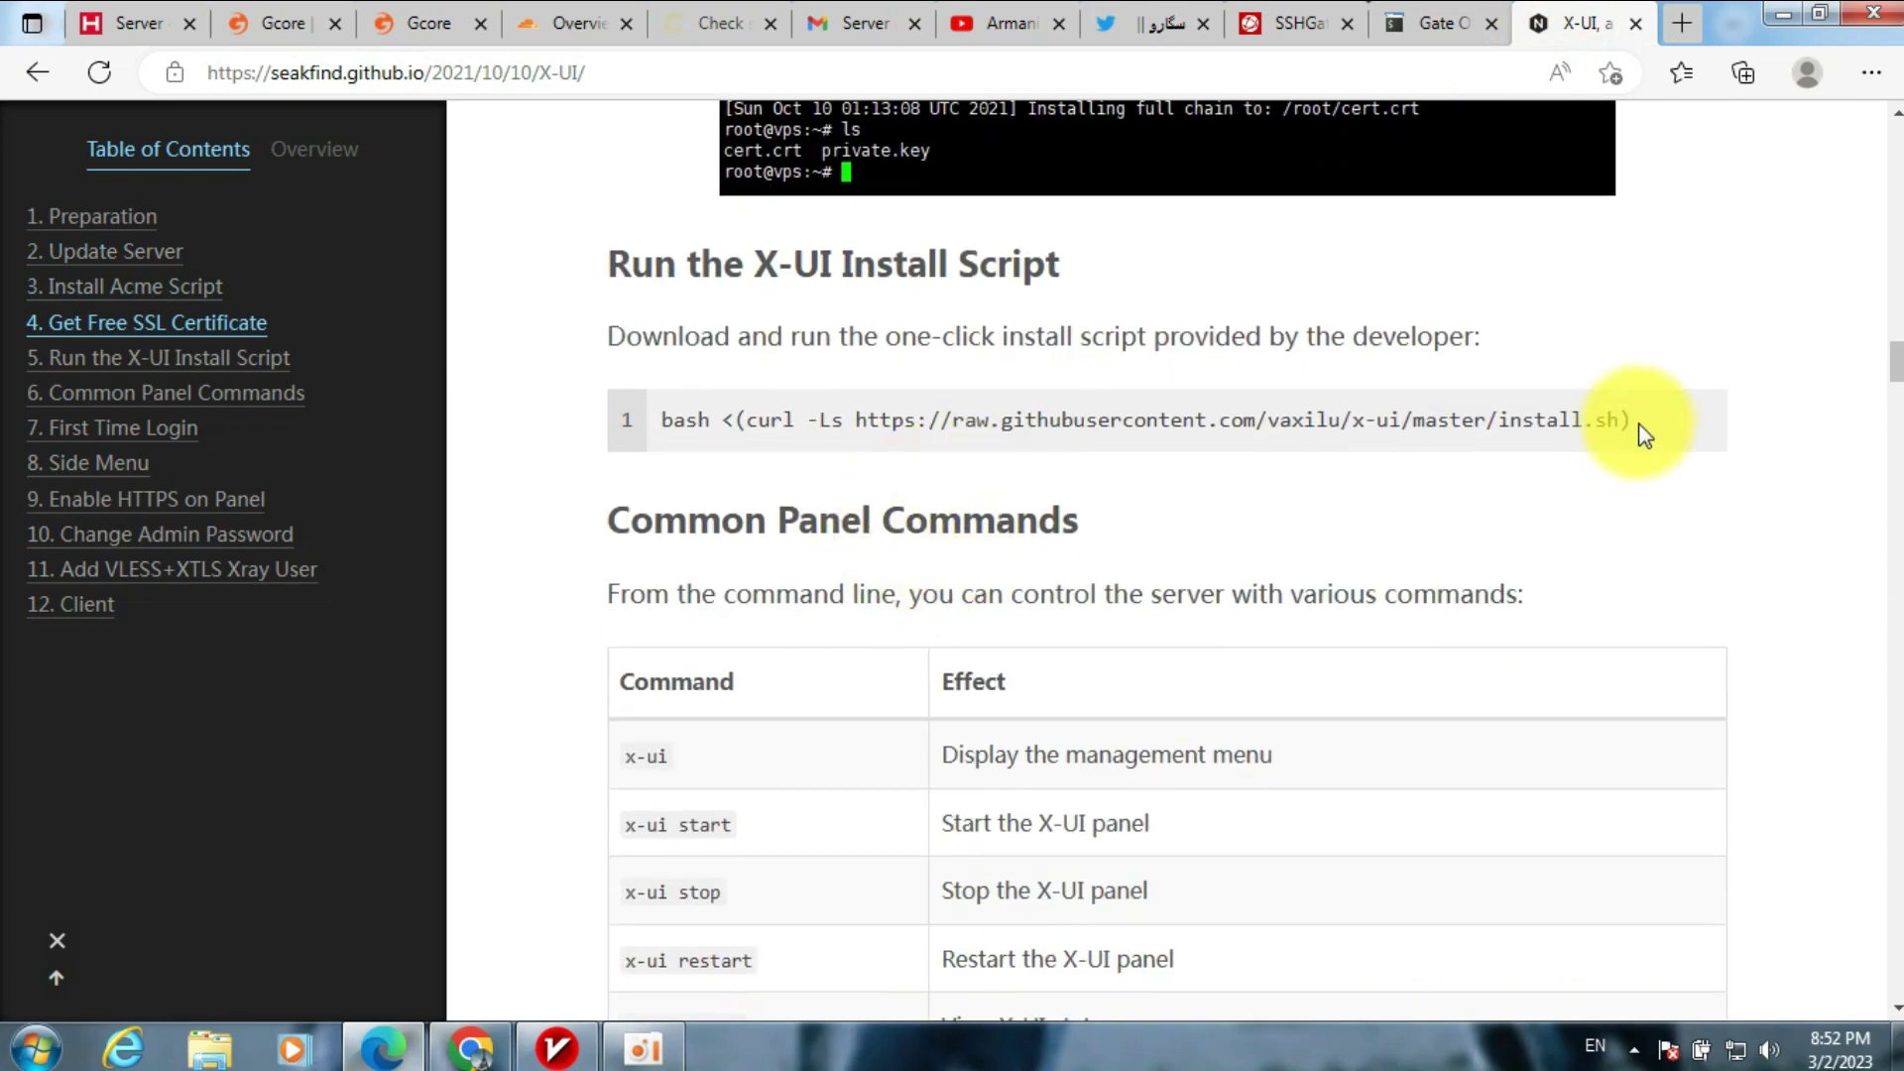
left_click_drag(1642, 421, 649, 421)
right_click(650, 420)
left_click(694, 428)
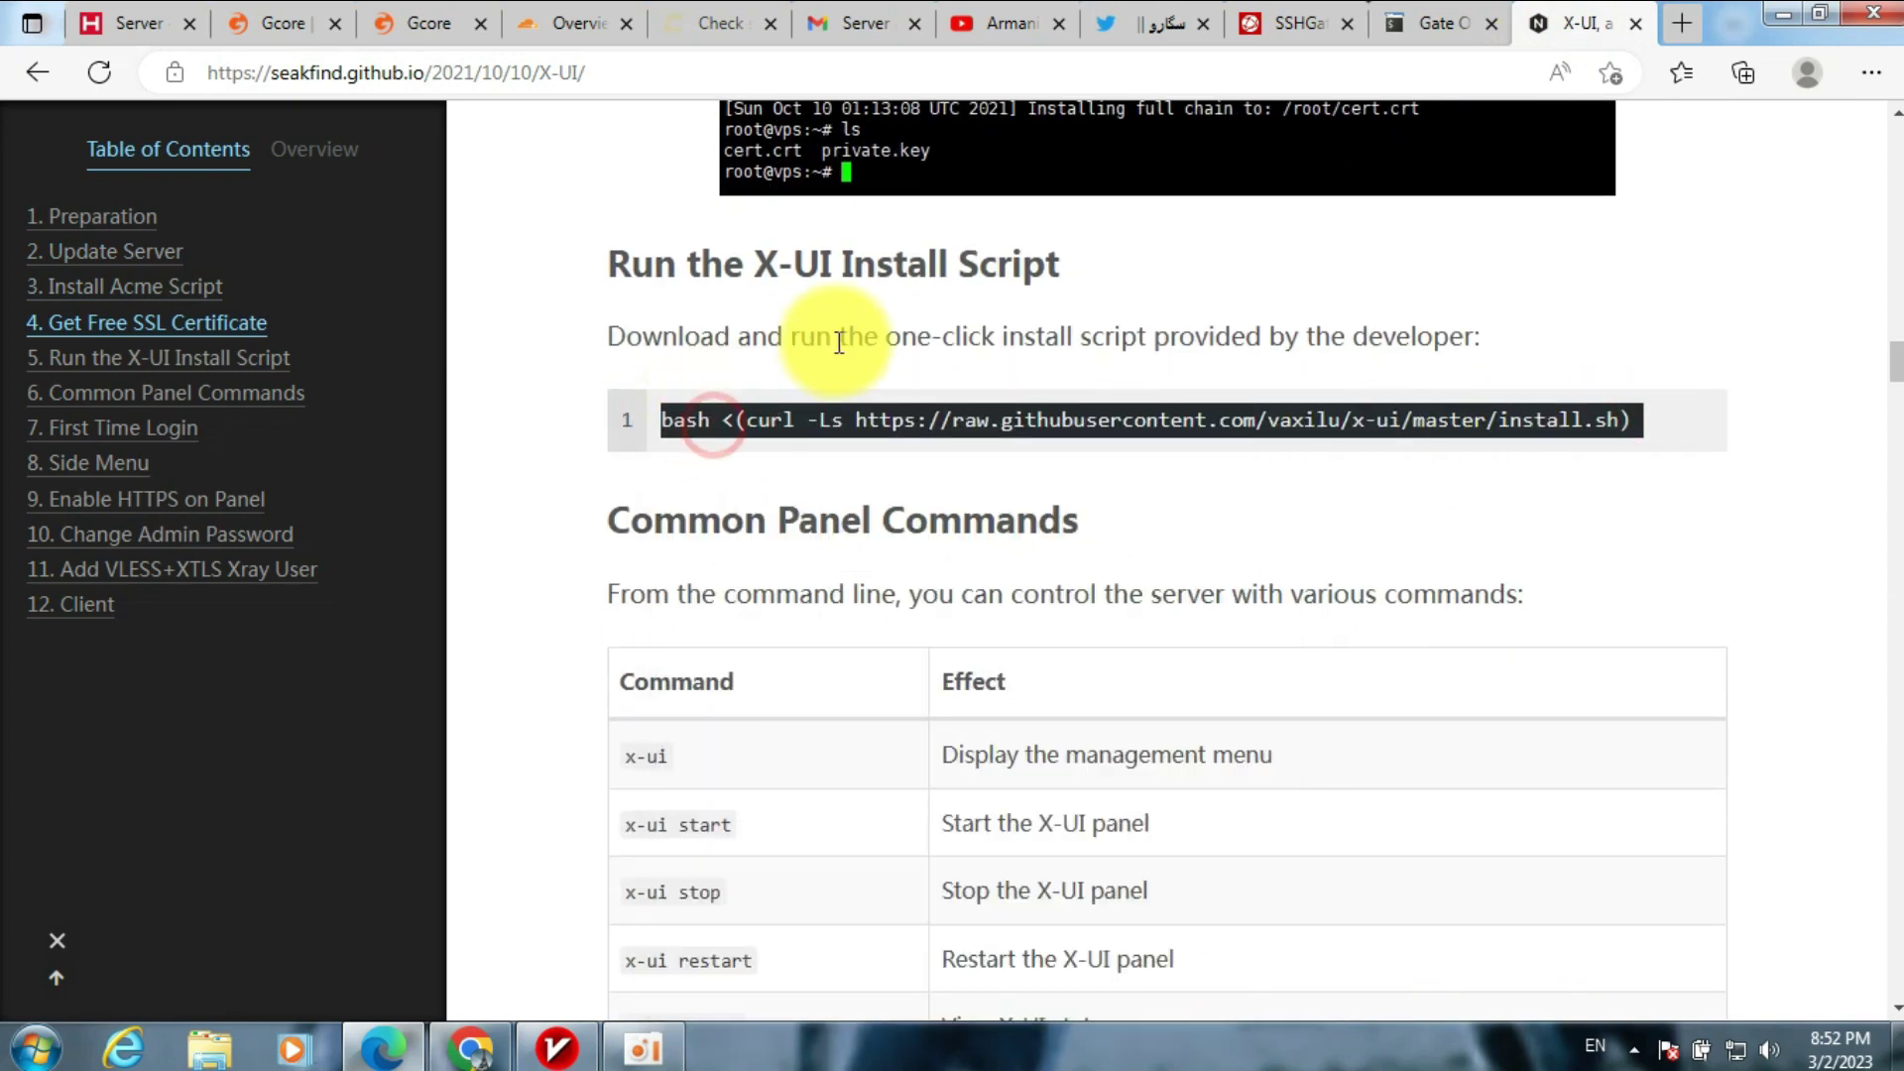
- Run the X-UI install script in the Gate terminal, accepting the default panel settings
left_click(1440, 37)
right_click(967, 811)
left_click(1113, 387)
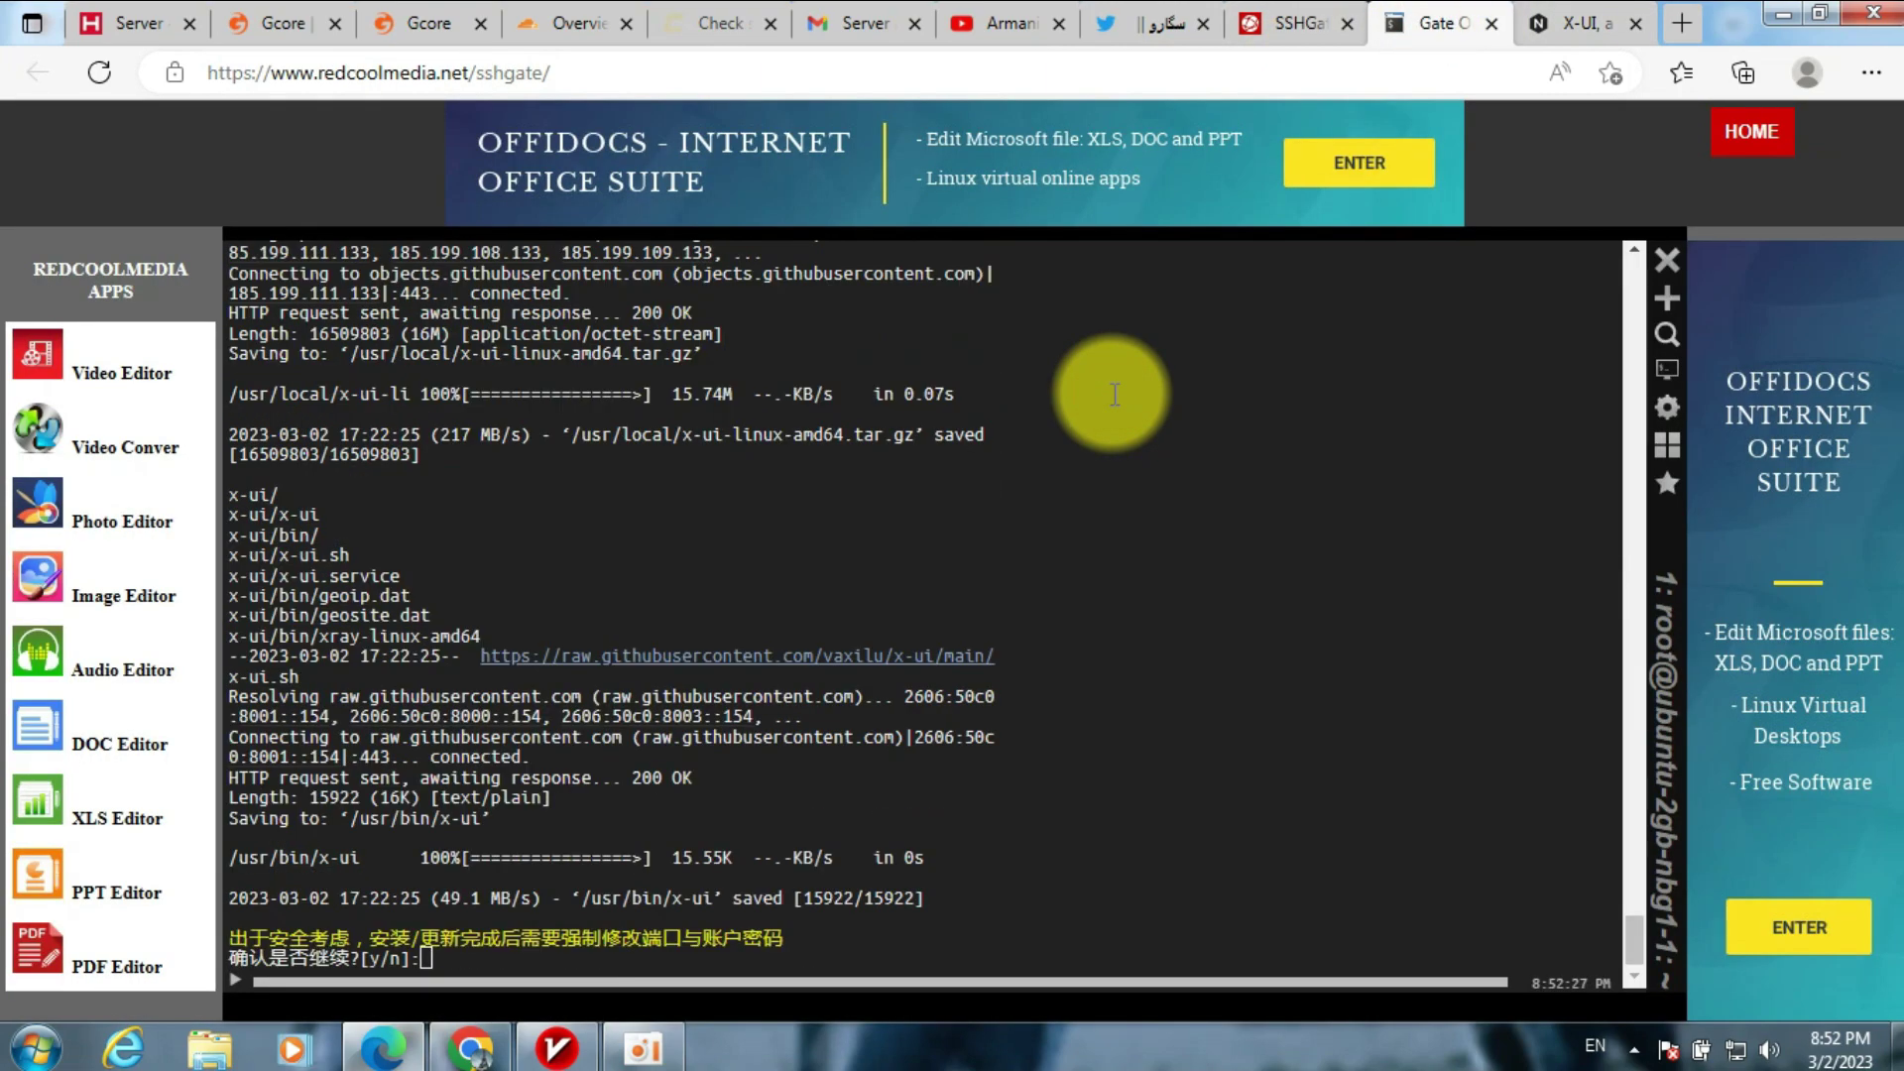
key("Return")
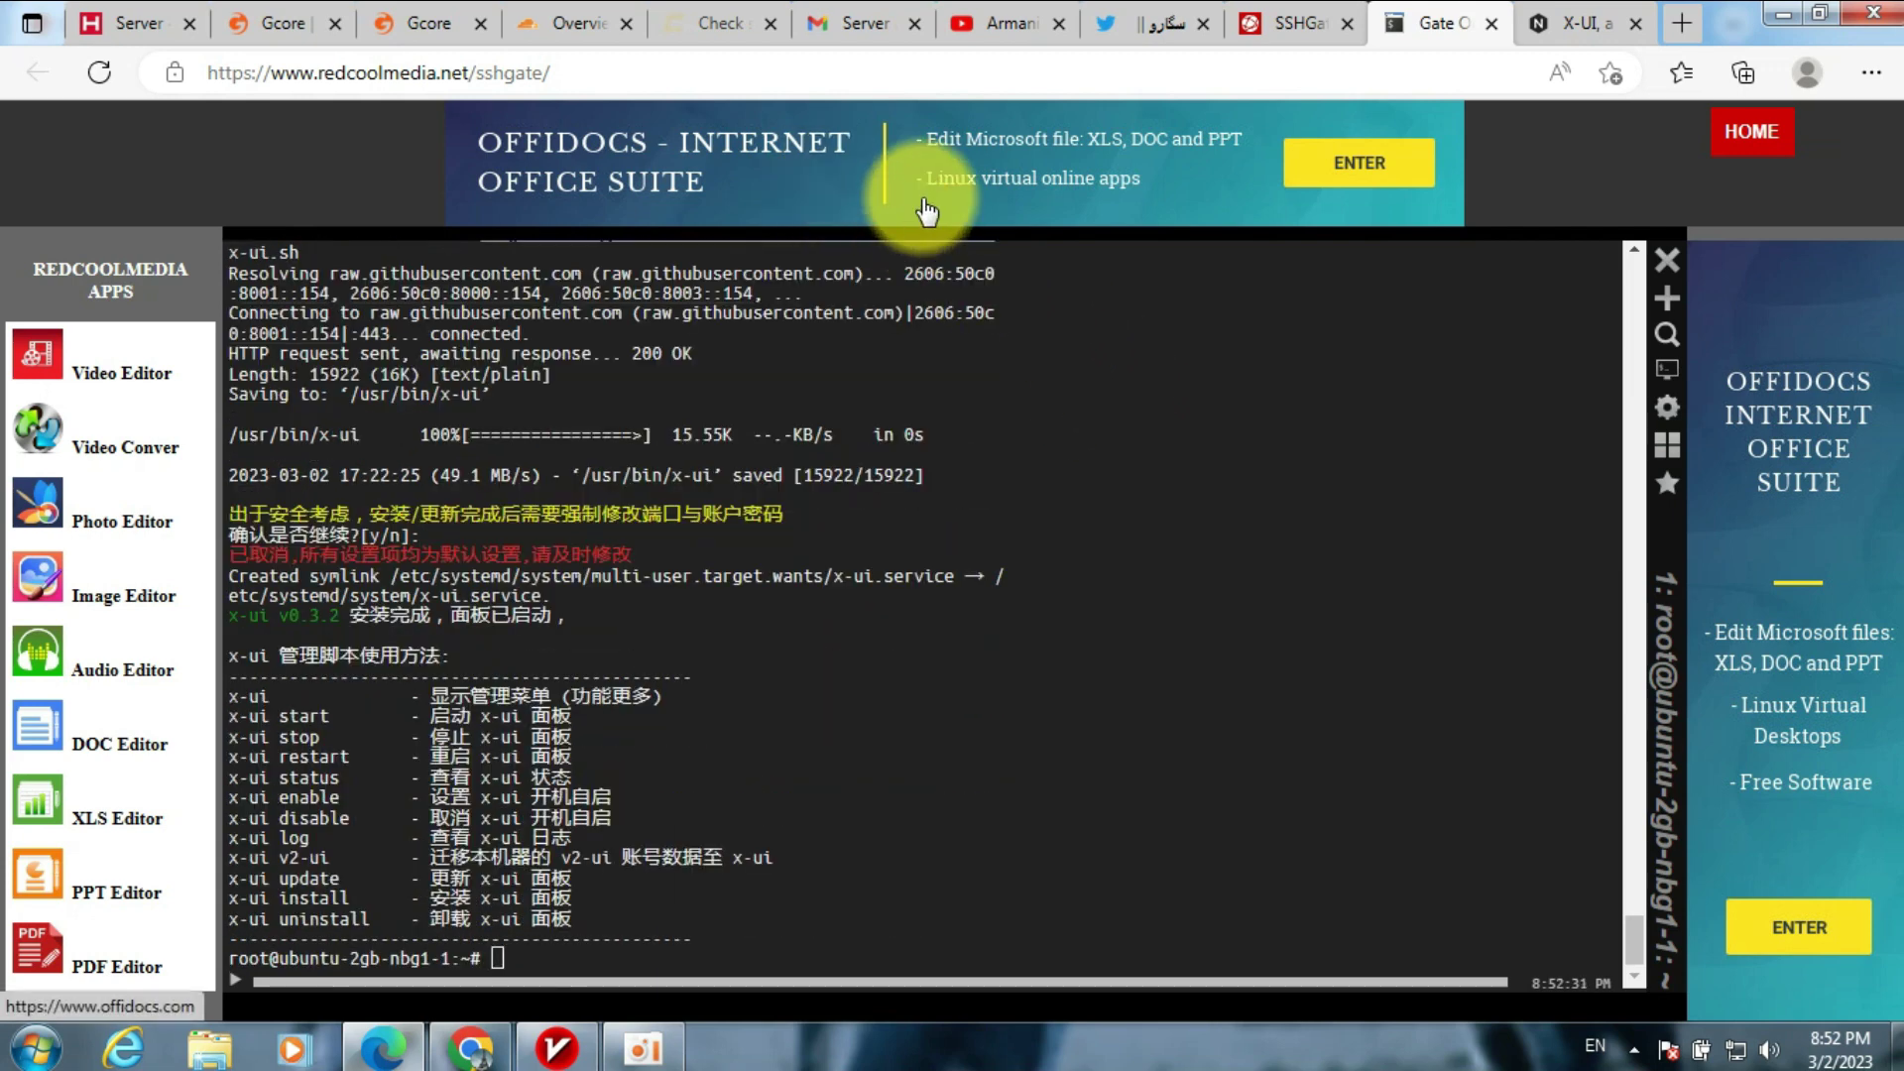
- Copy the server IPv4 address 5.75.197.166 from the Hetzner email
left_click(823, 25)
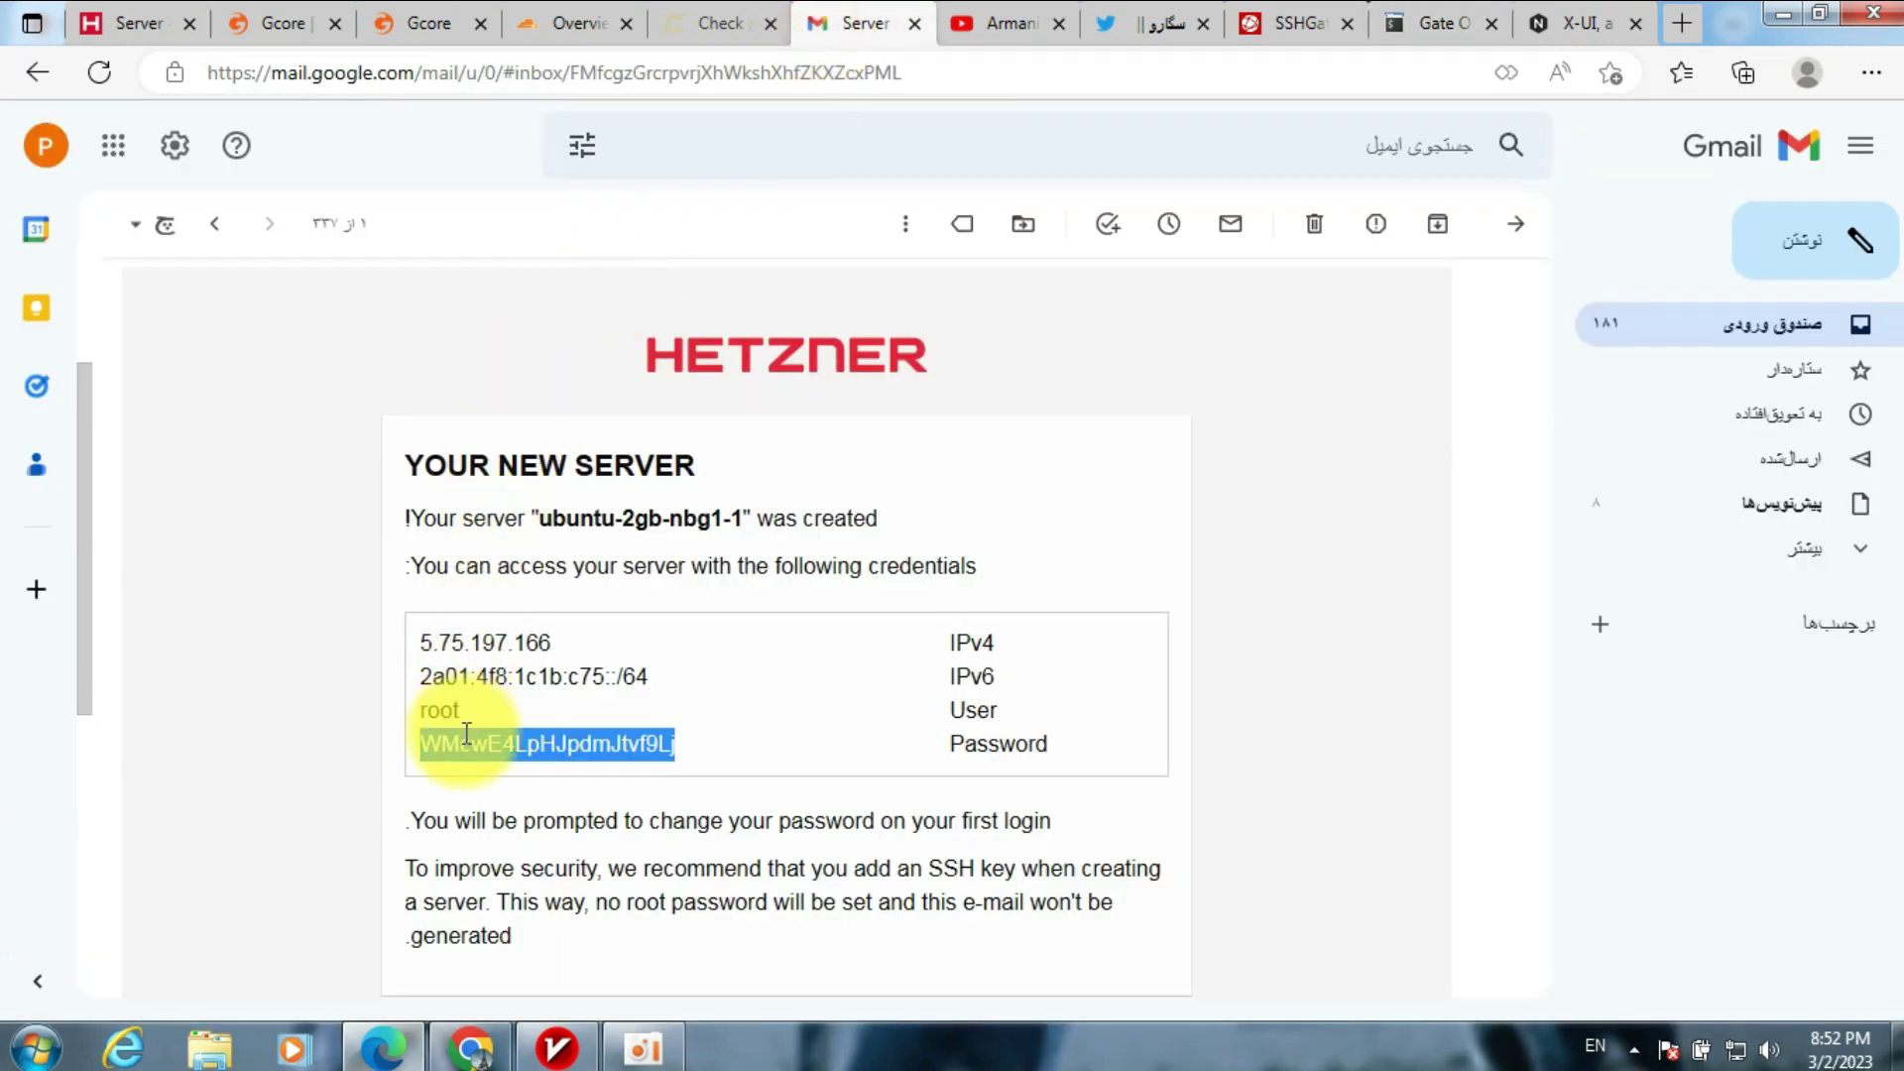
double_click(477, 639)
key("ctrl+c")
right_click(480, 640)
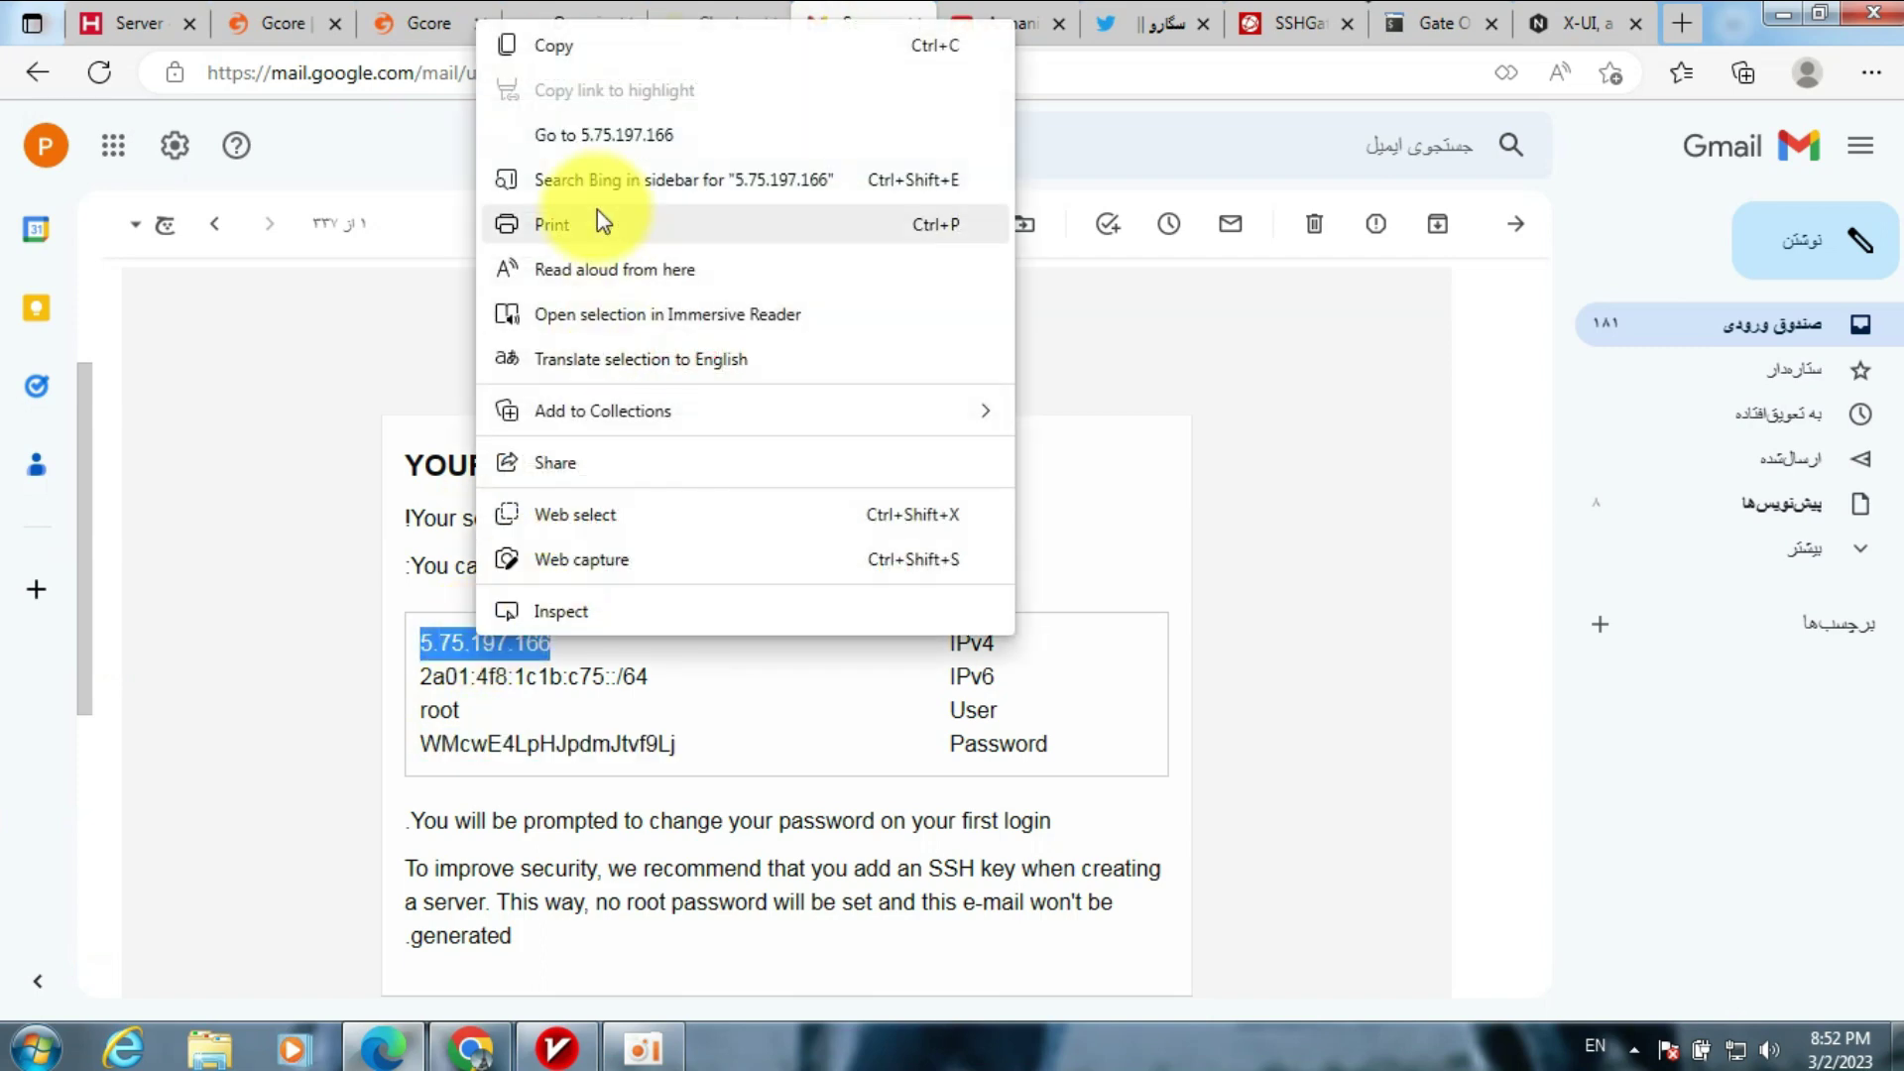
left_click(580, 47)
- Load 5.75.197.166:54321 in a new browser tab
left_click(1682, 23)
right_click(1305, 79)
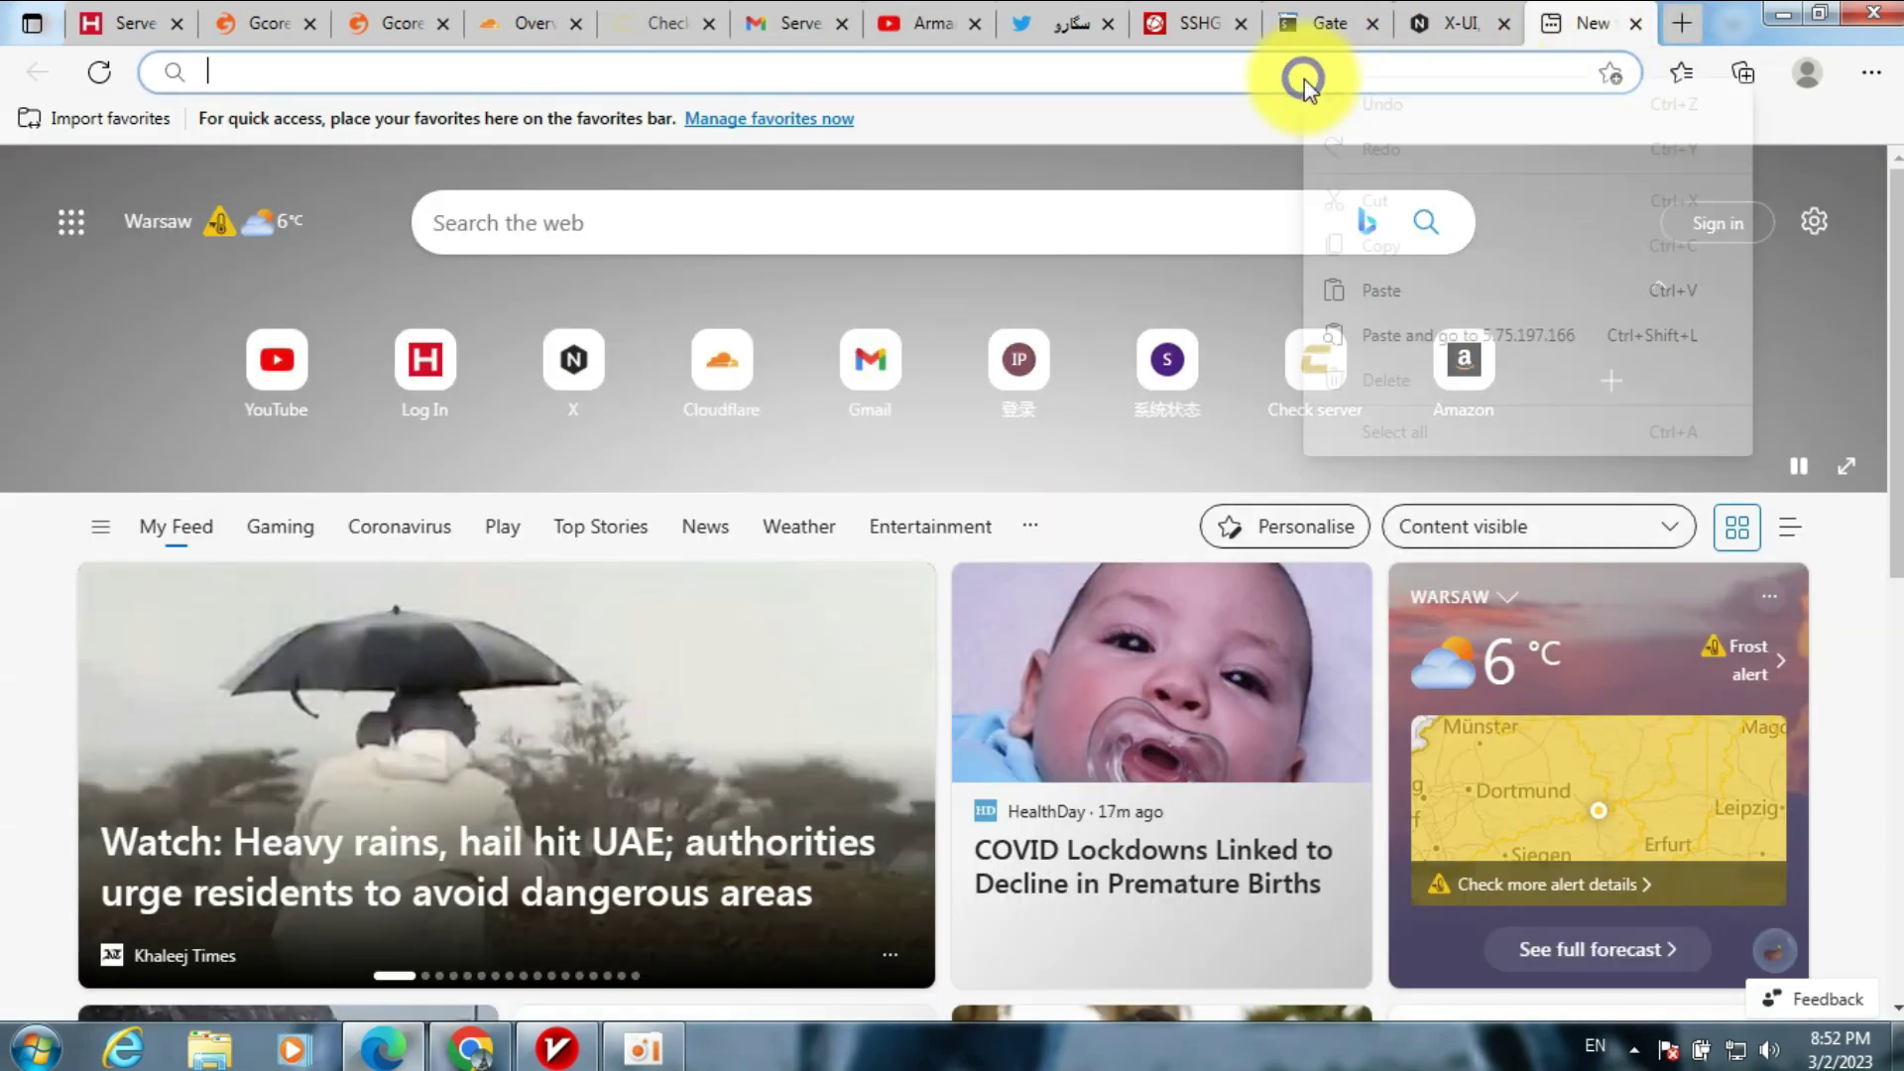
left_click(1381, 287)
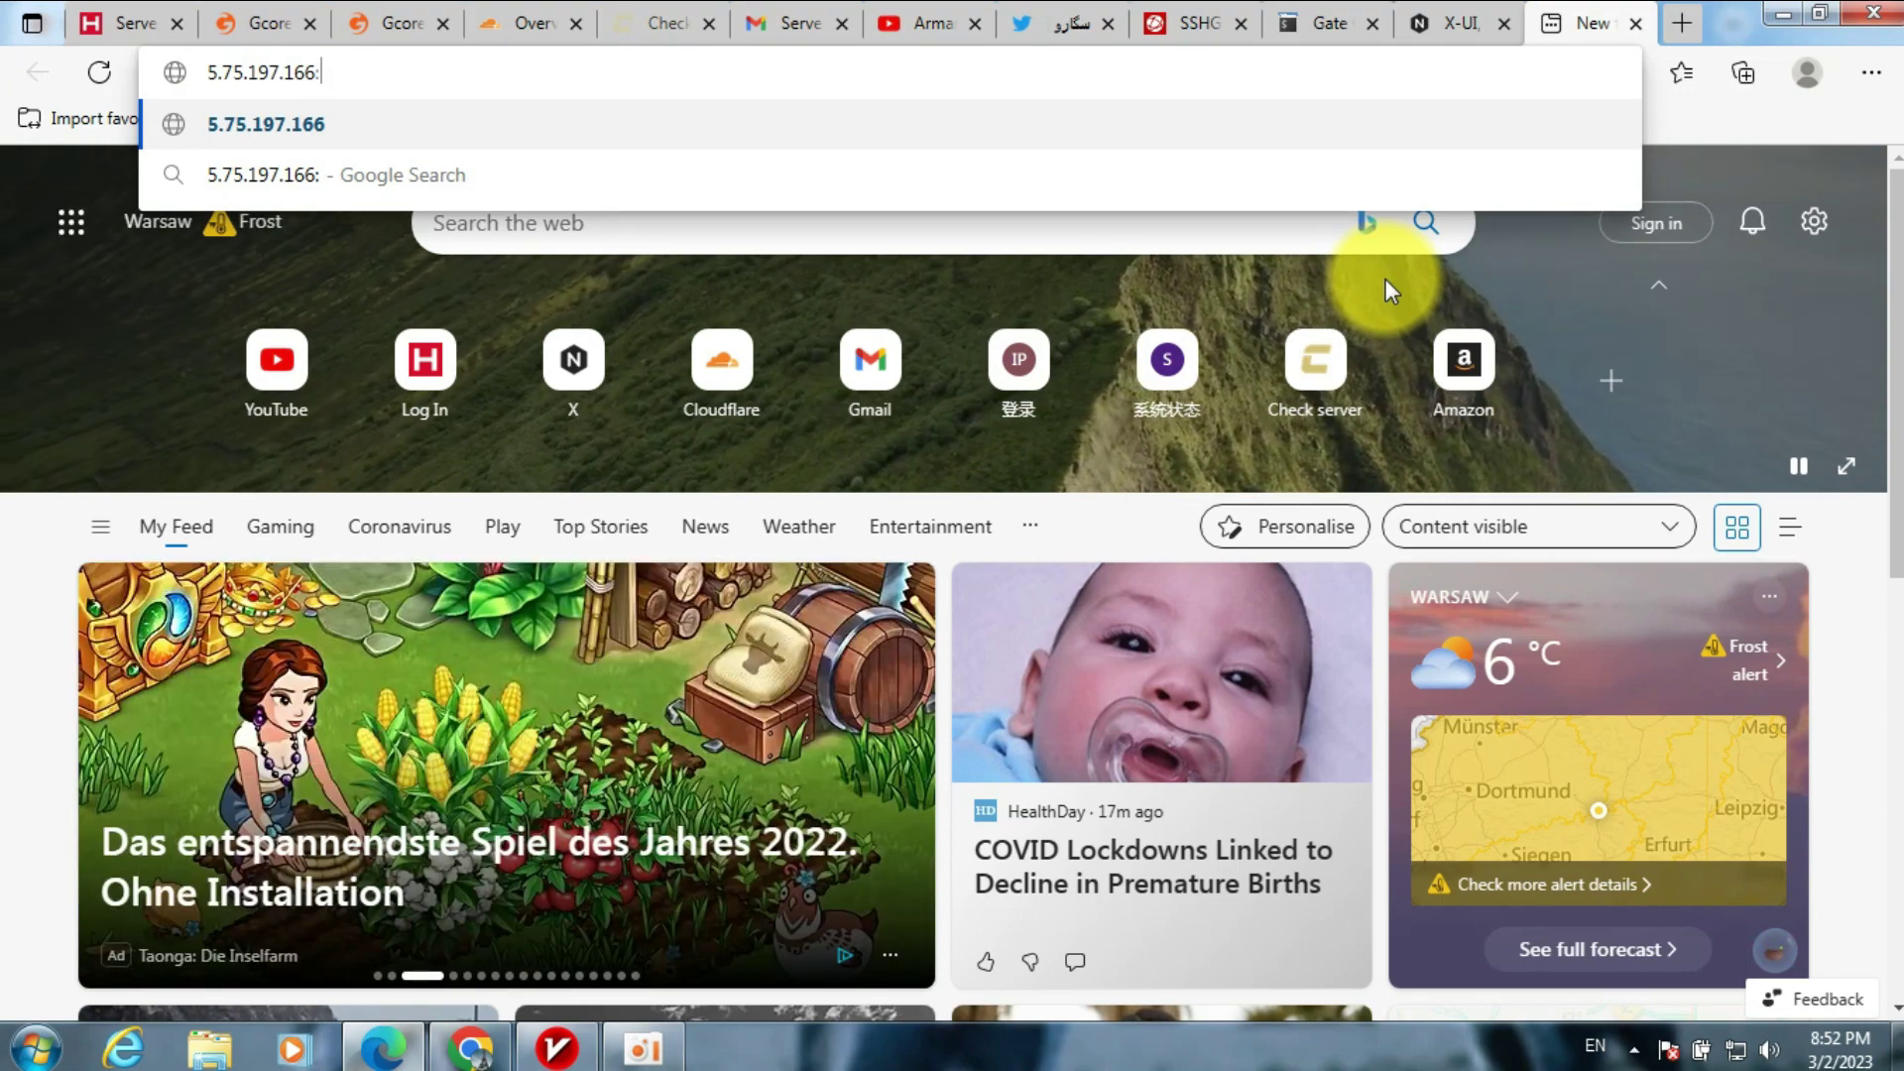
type(":54321")
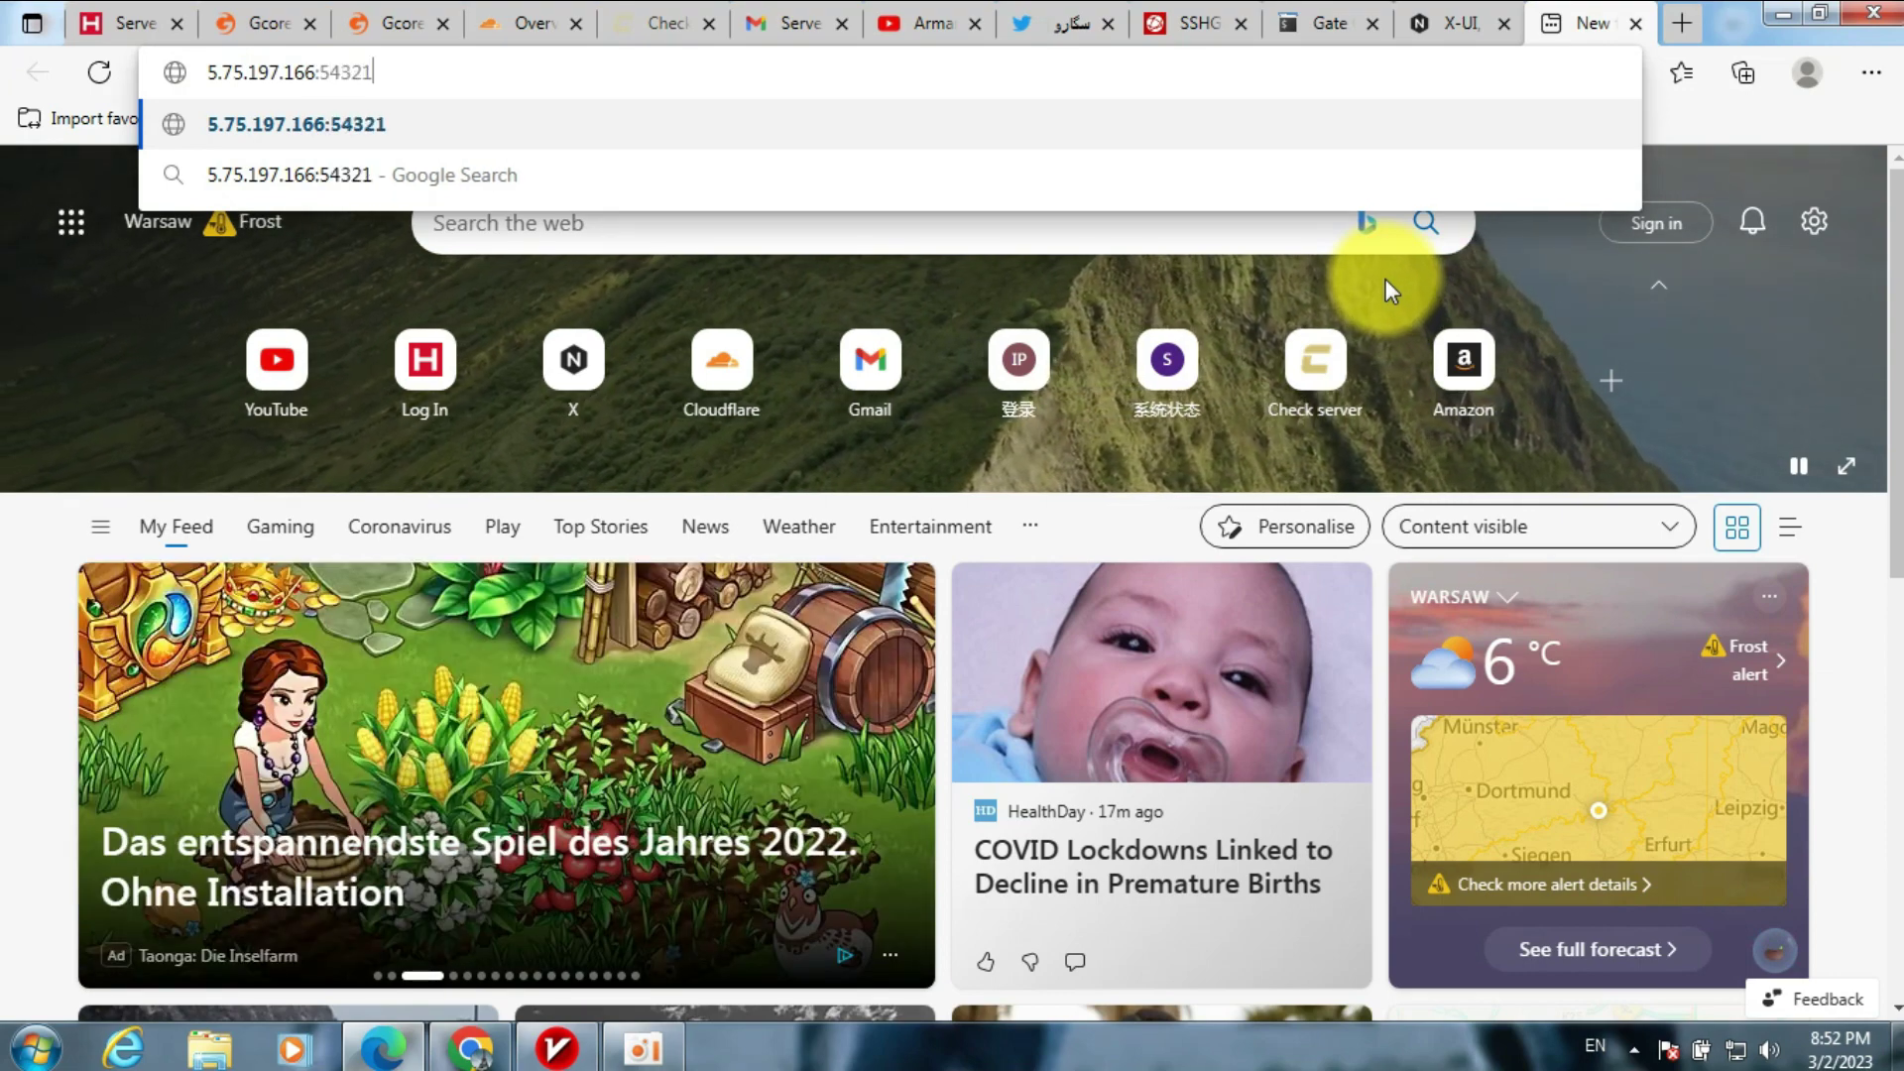
key("Return")
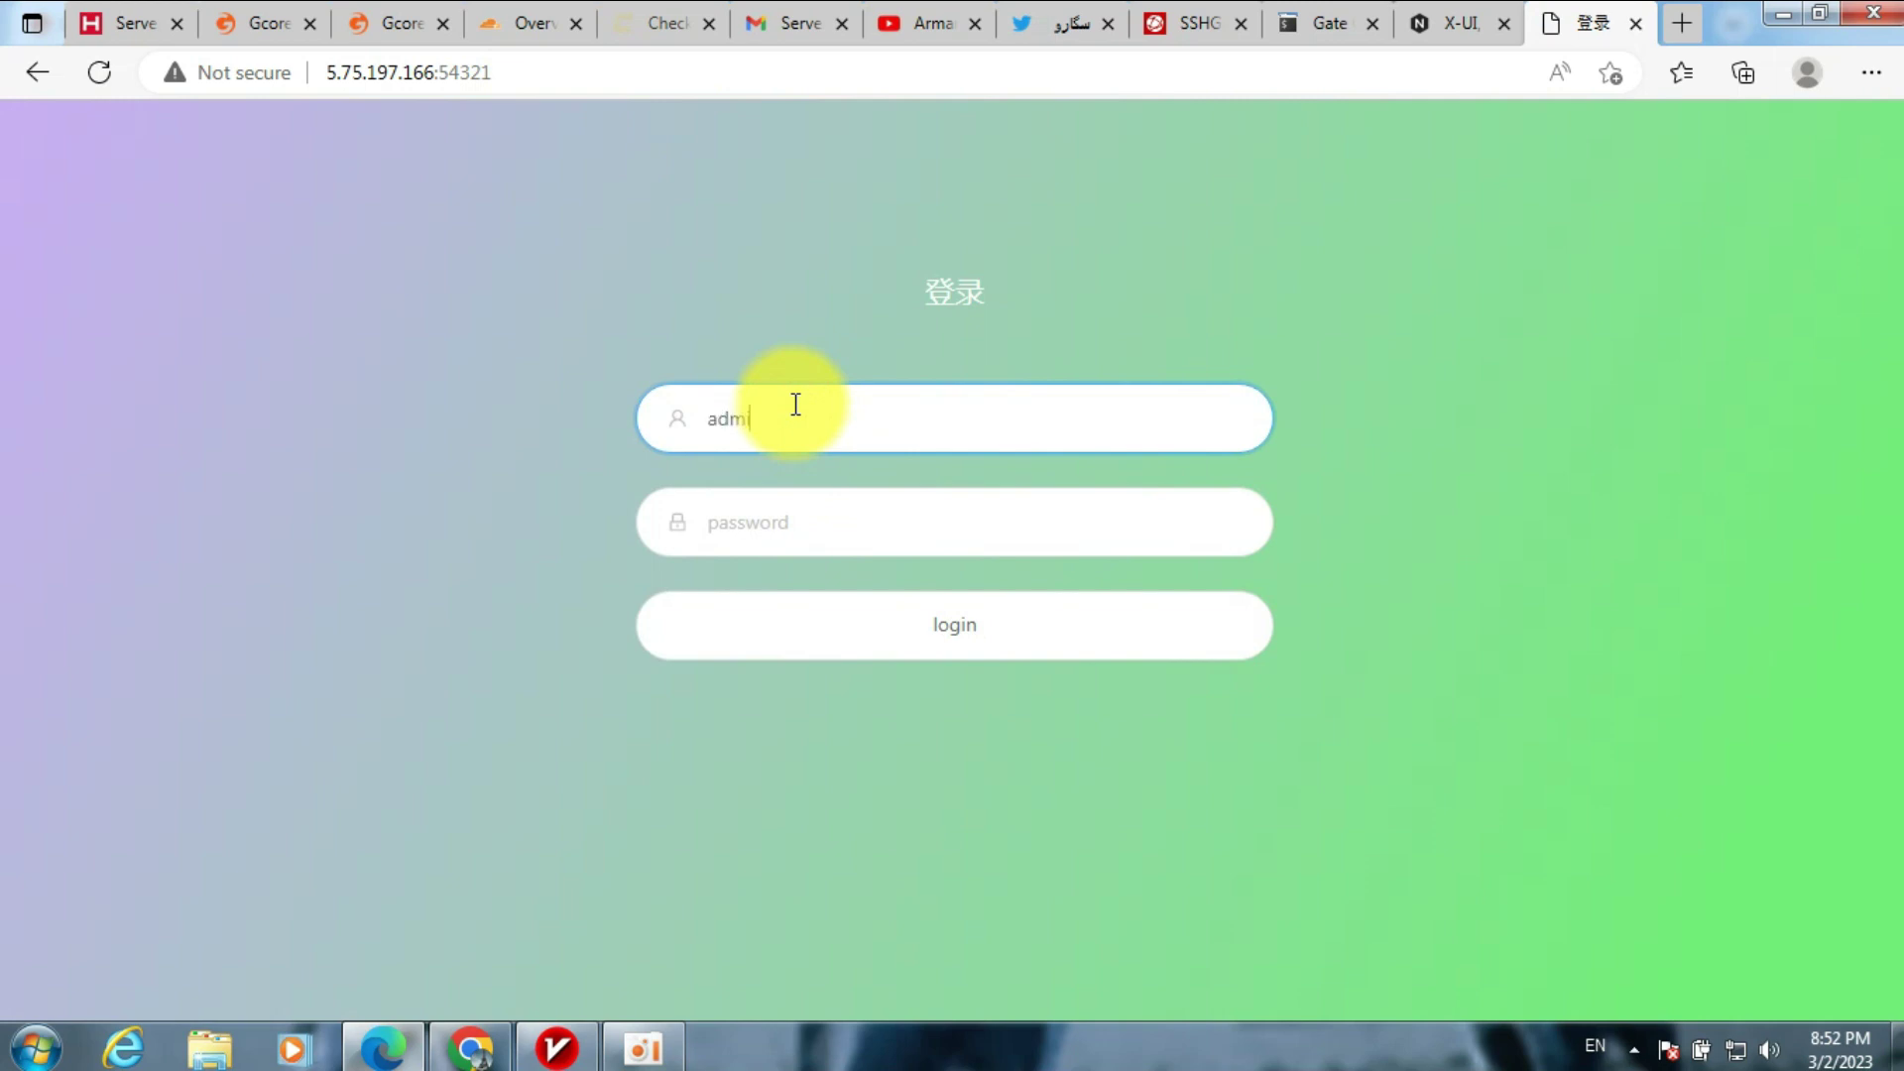
- Log in to X-UI as admin with the password and open the 入站列表 inbound list
key("Tab")
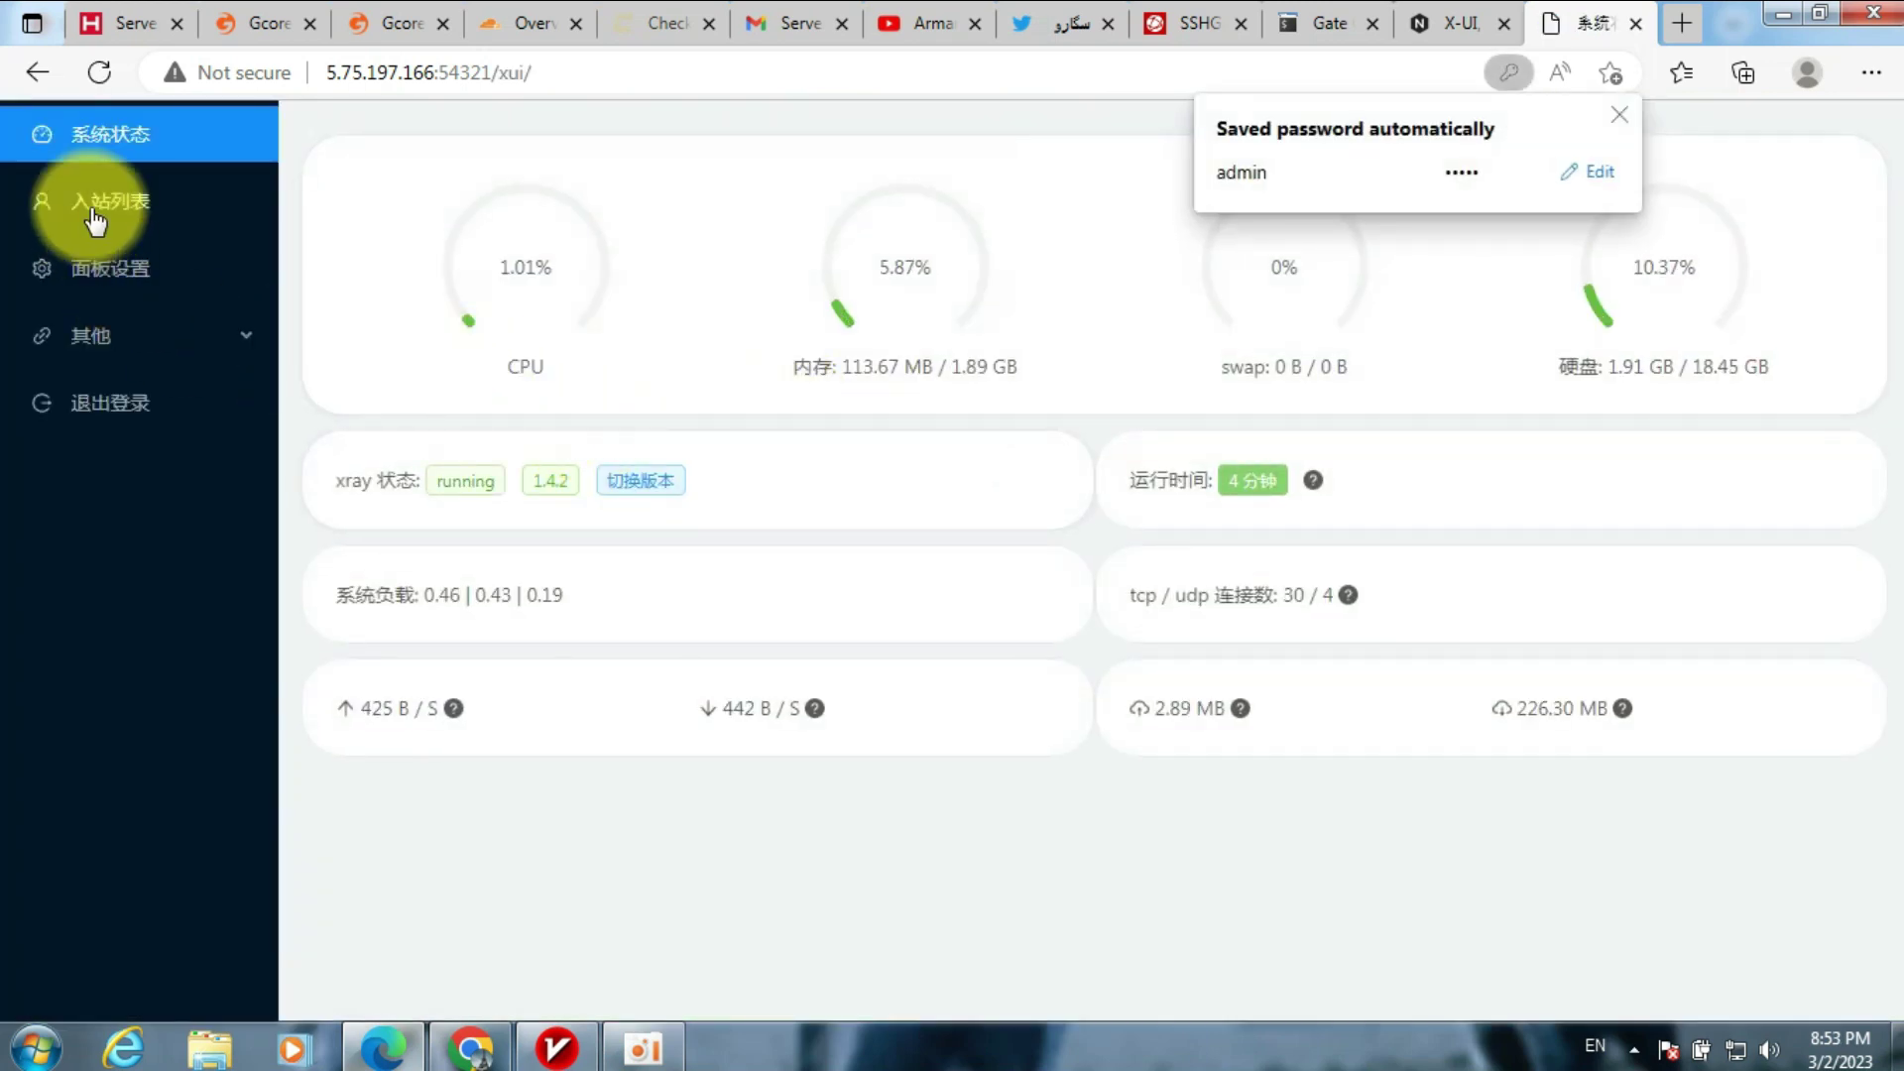
left_click(92, 208)
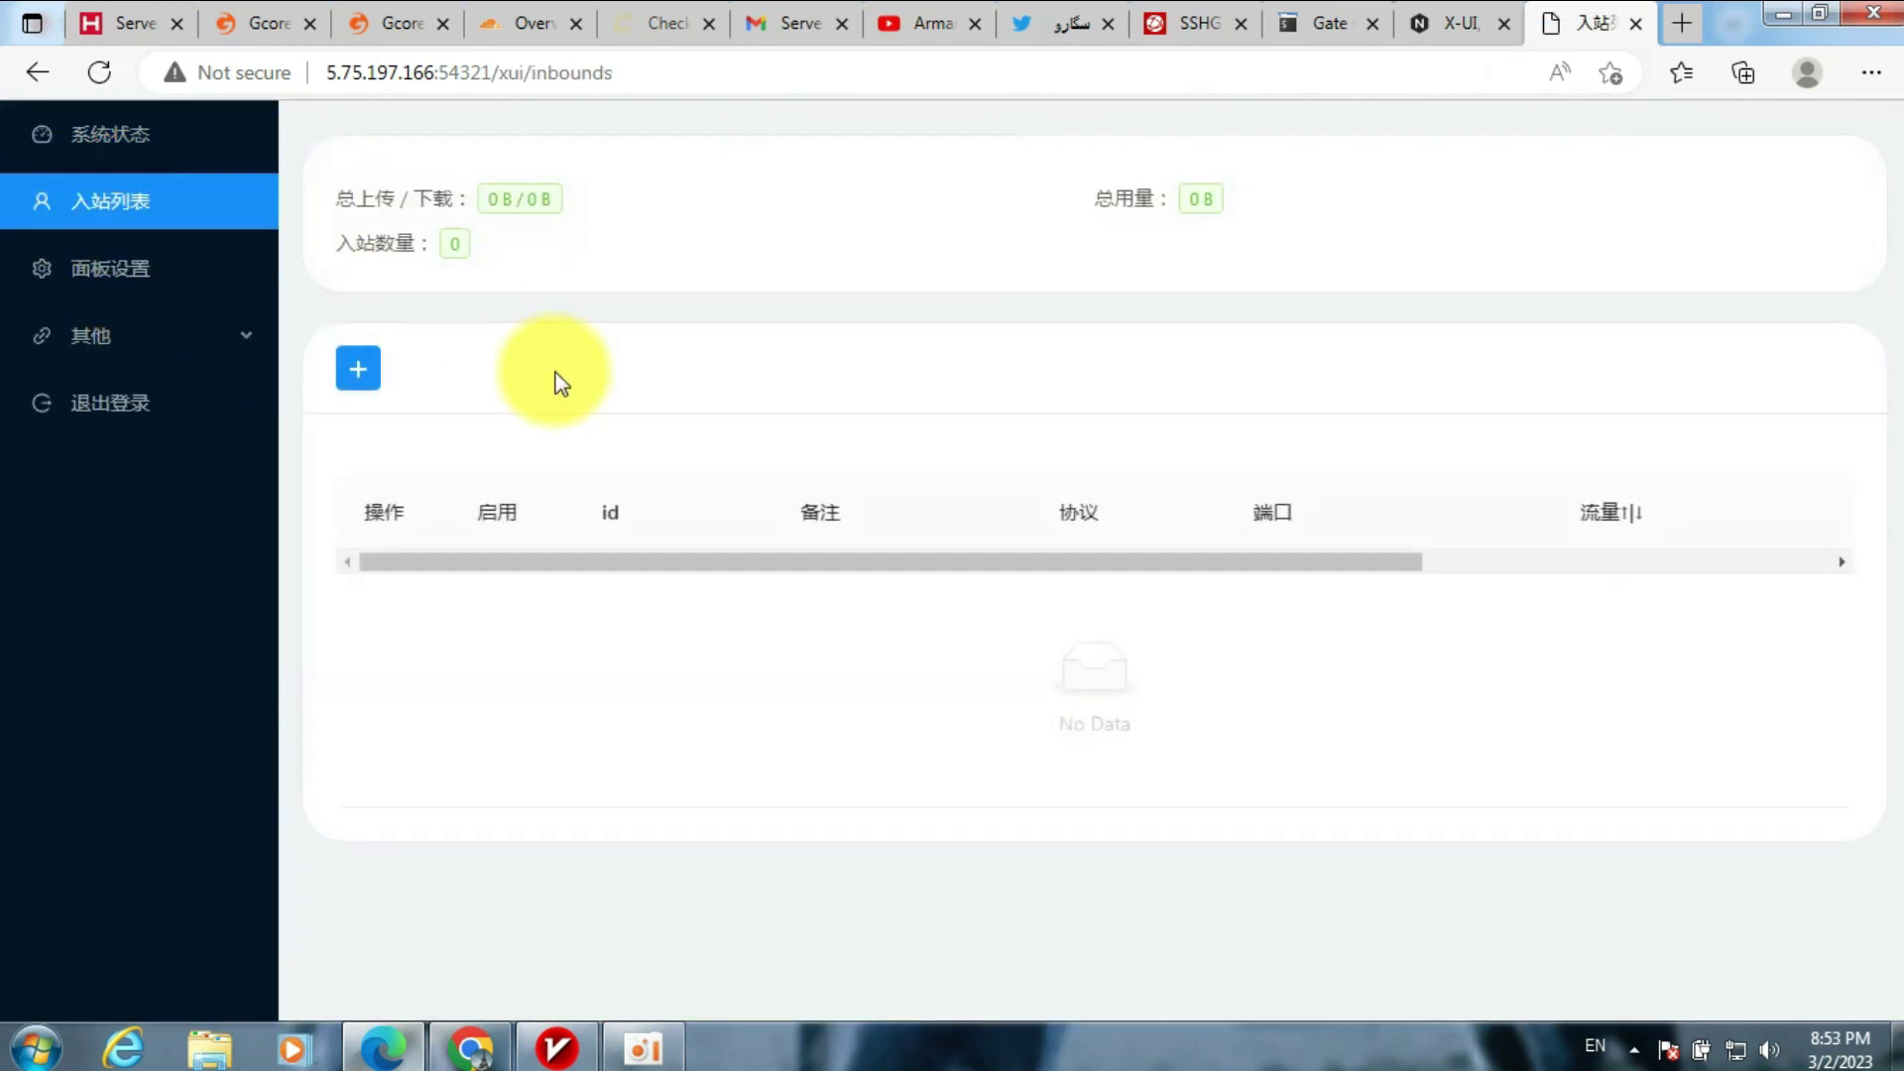
- Add a vmess inbound with ws transport, path /arman and port 12345
left_click(357, 369)
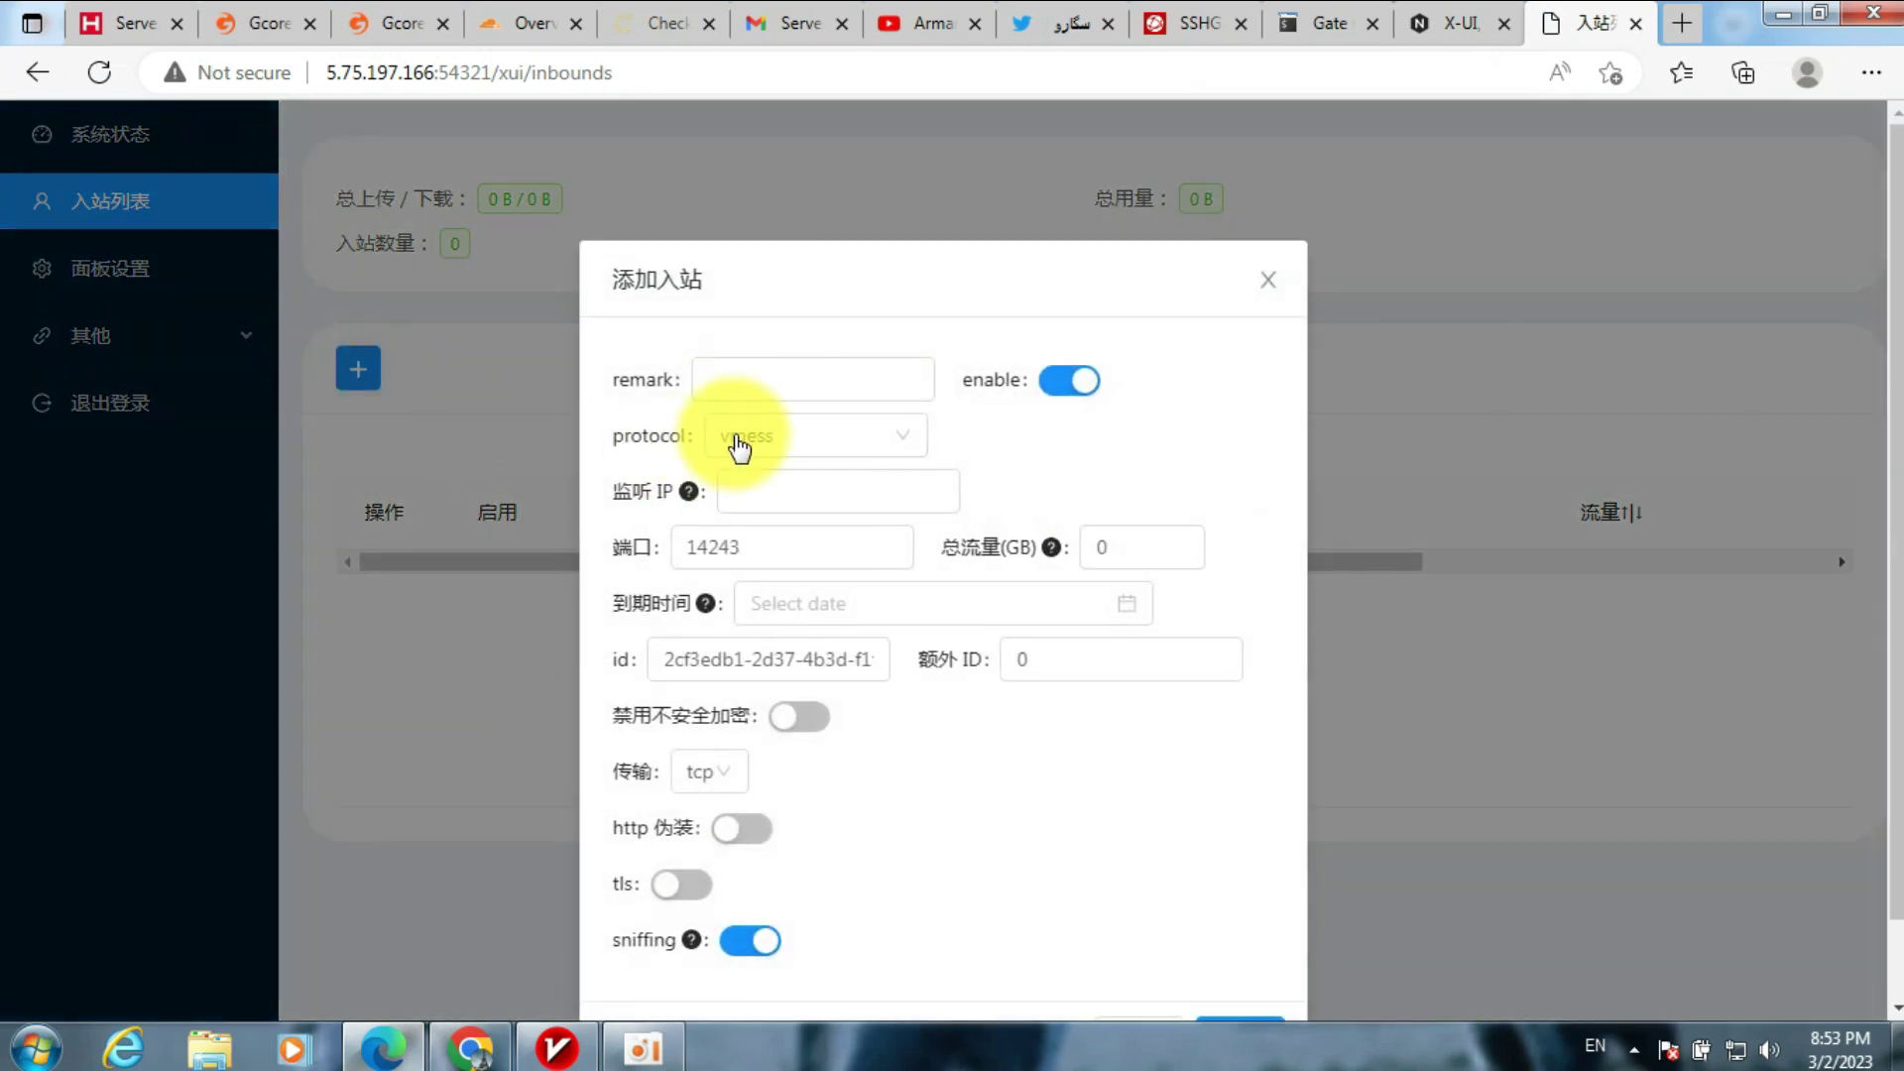
left_click(827, 445)
left_click(828, 446)
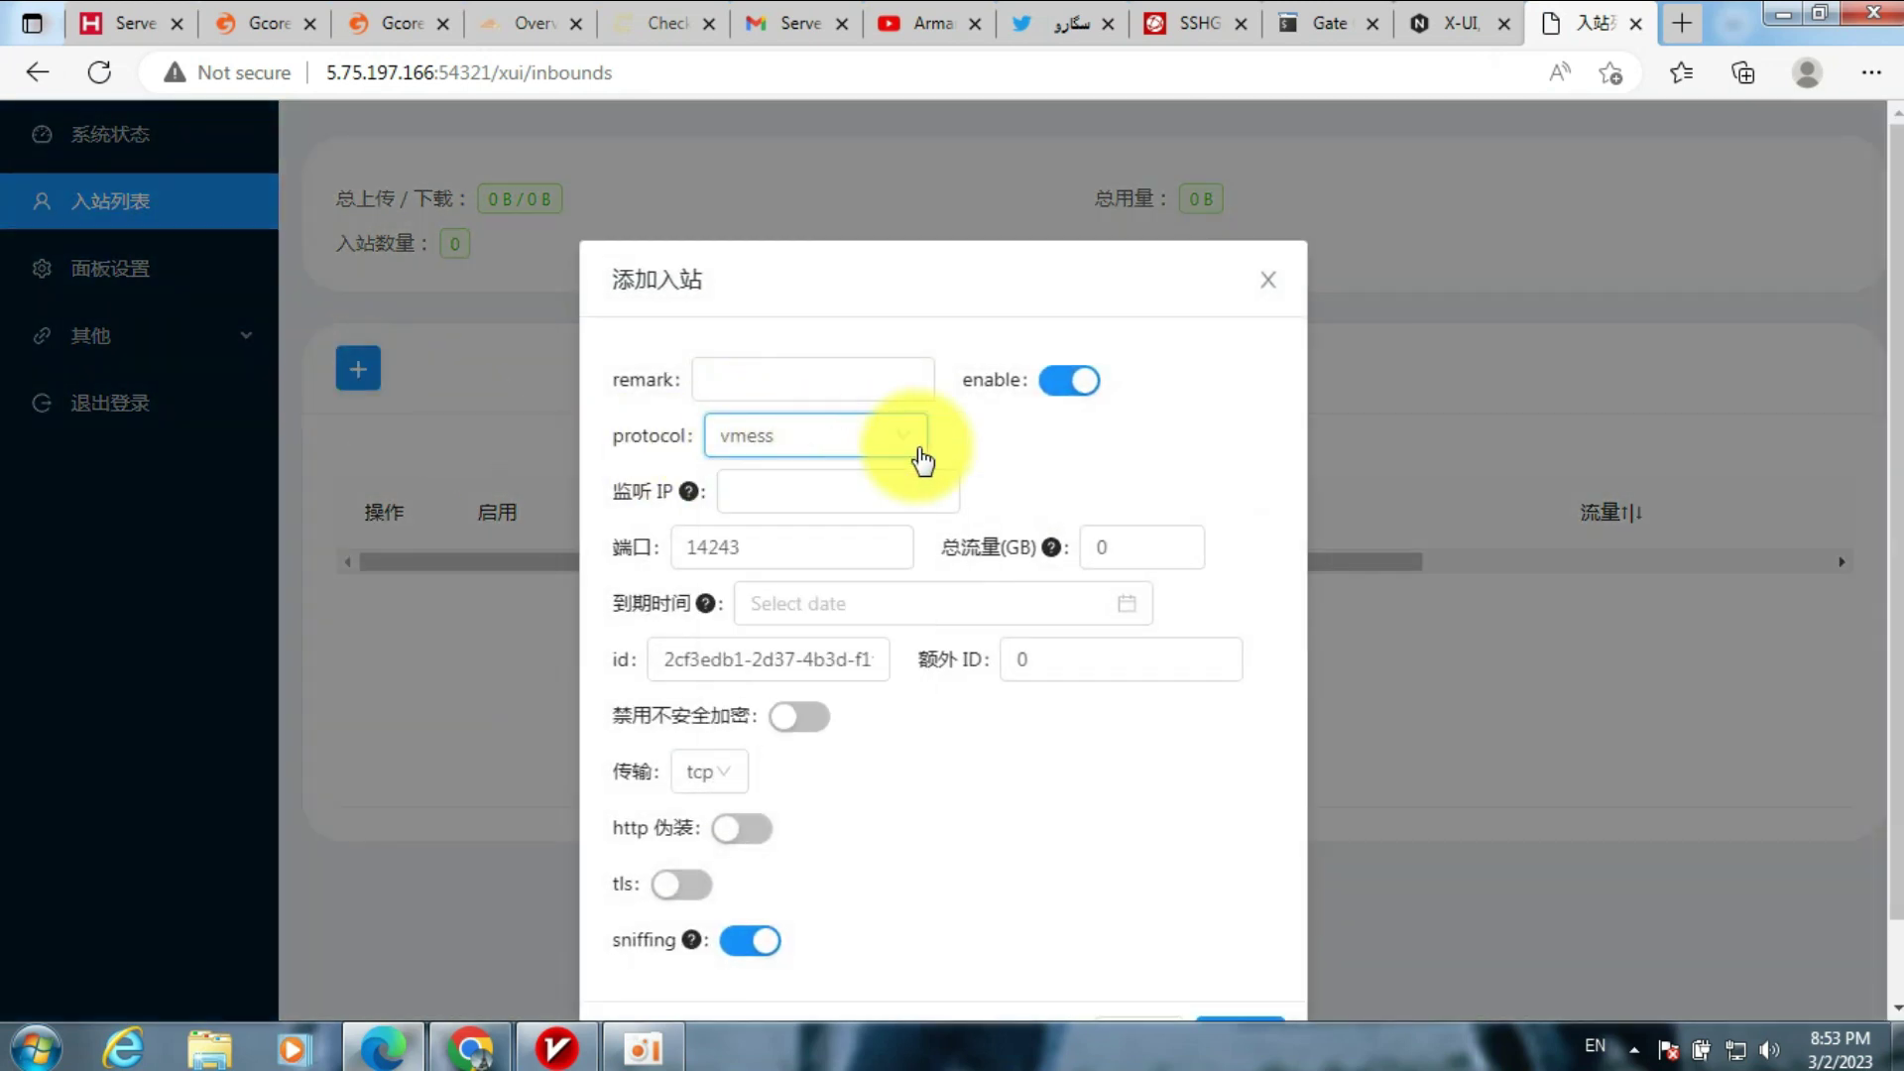
scroll(803, 546, "down", 1)
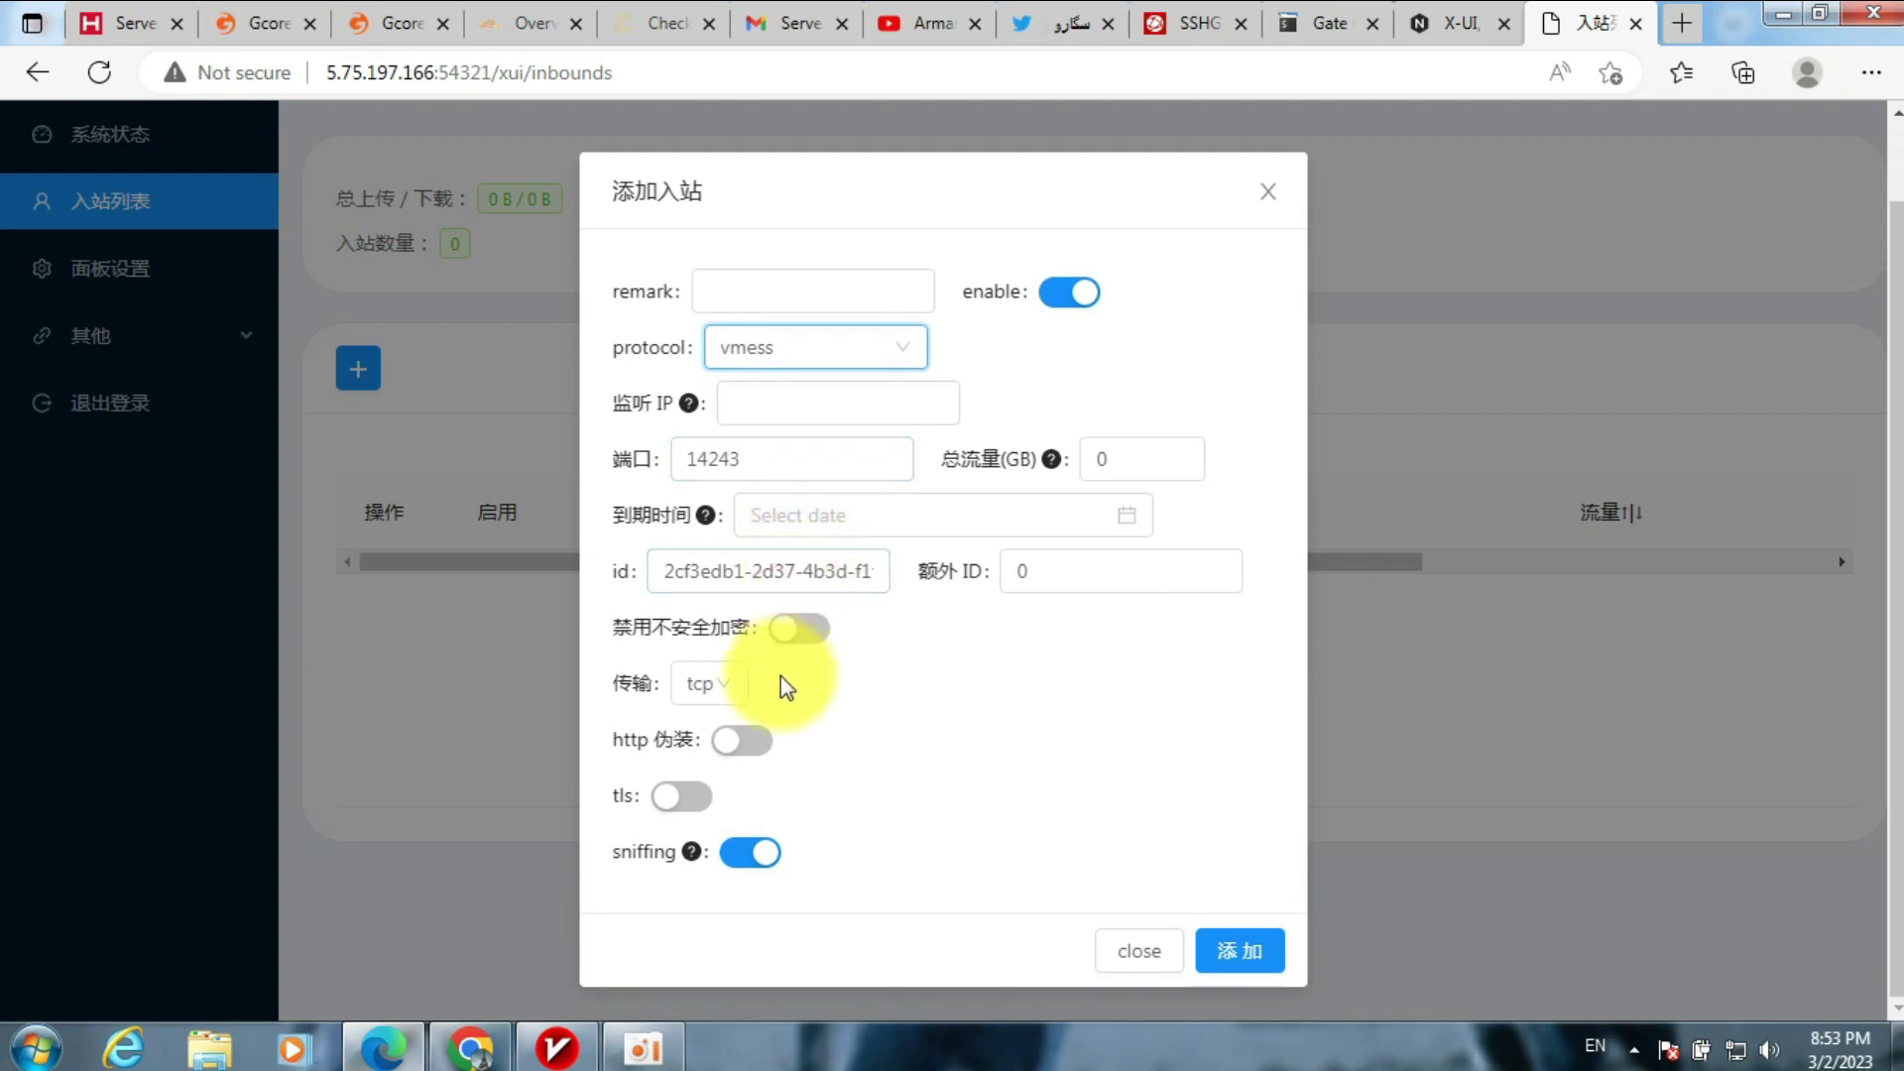
left_click(739, 683)
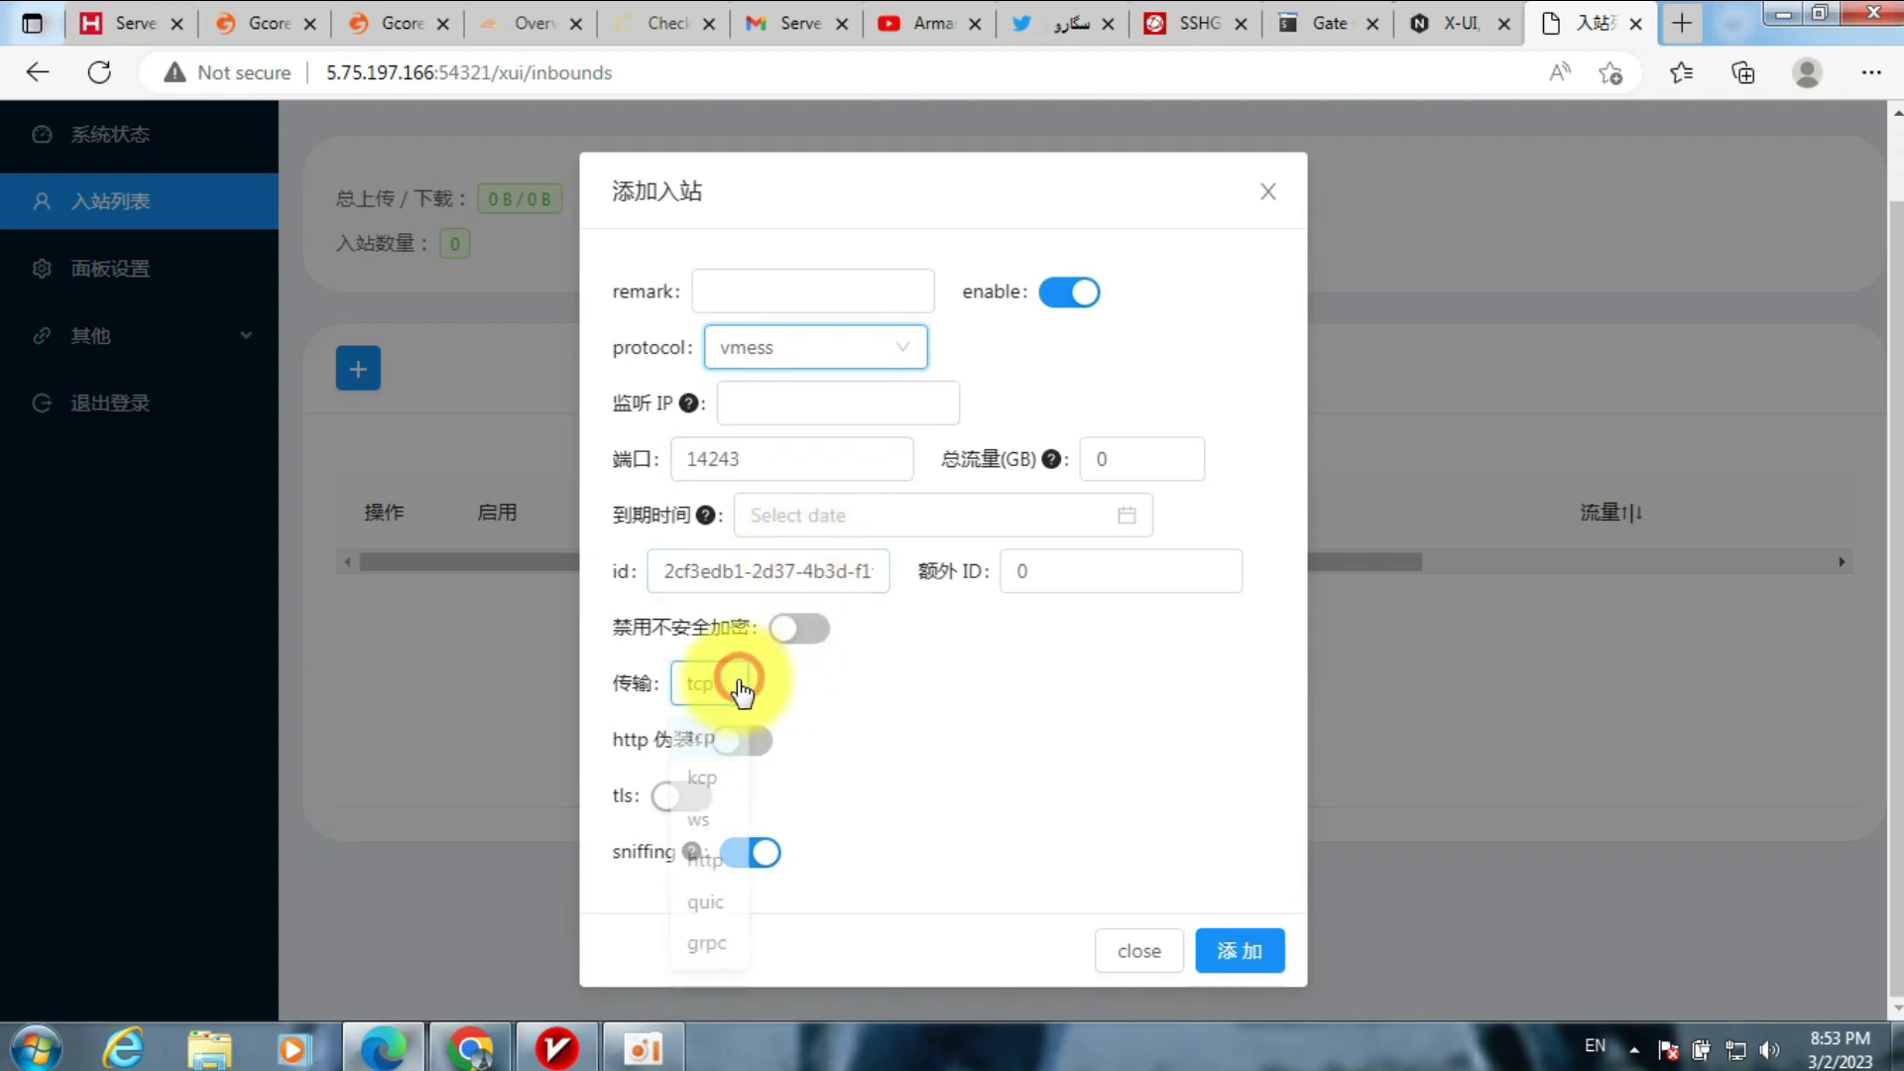
left_click(702, 823)
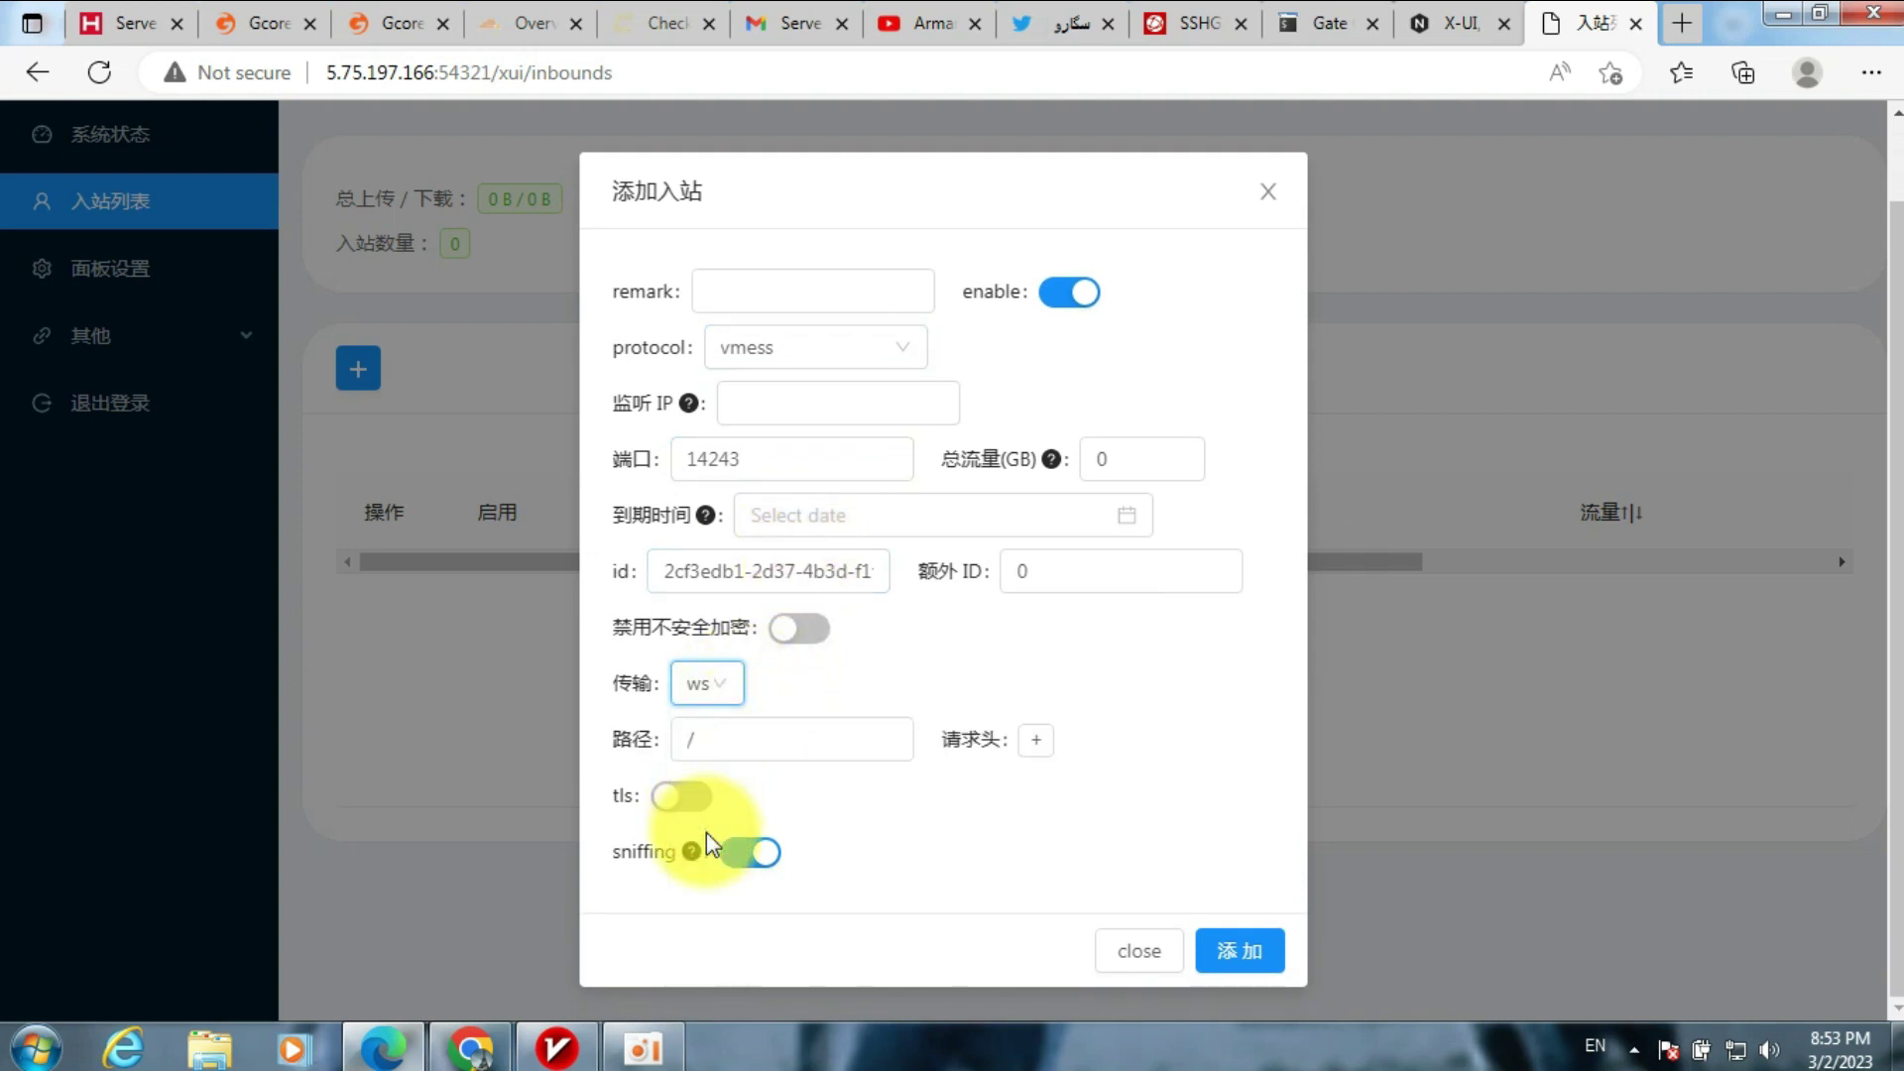
left_click(746, 740)
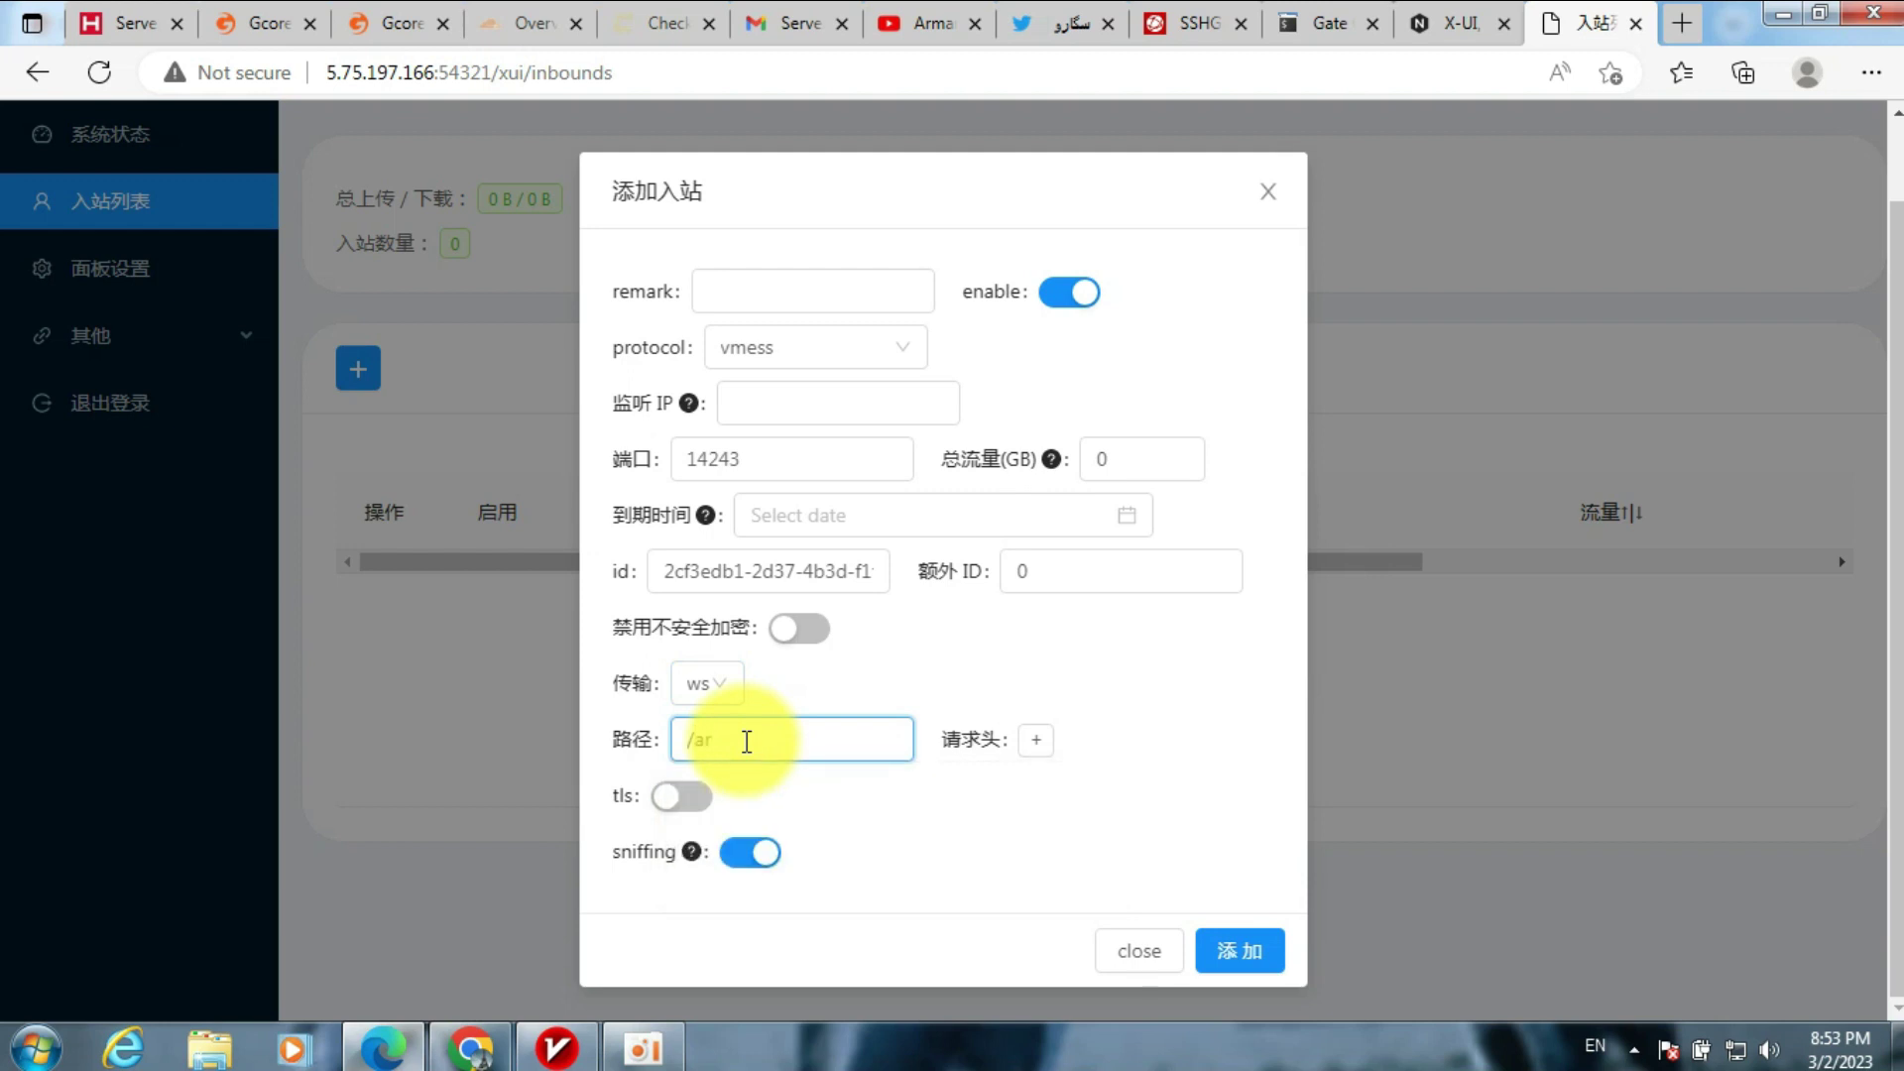
type("arman")
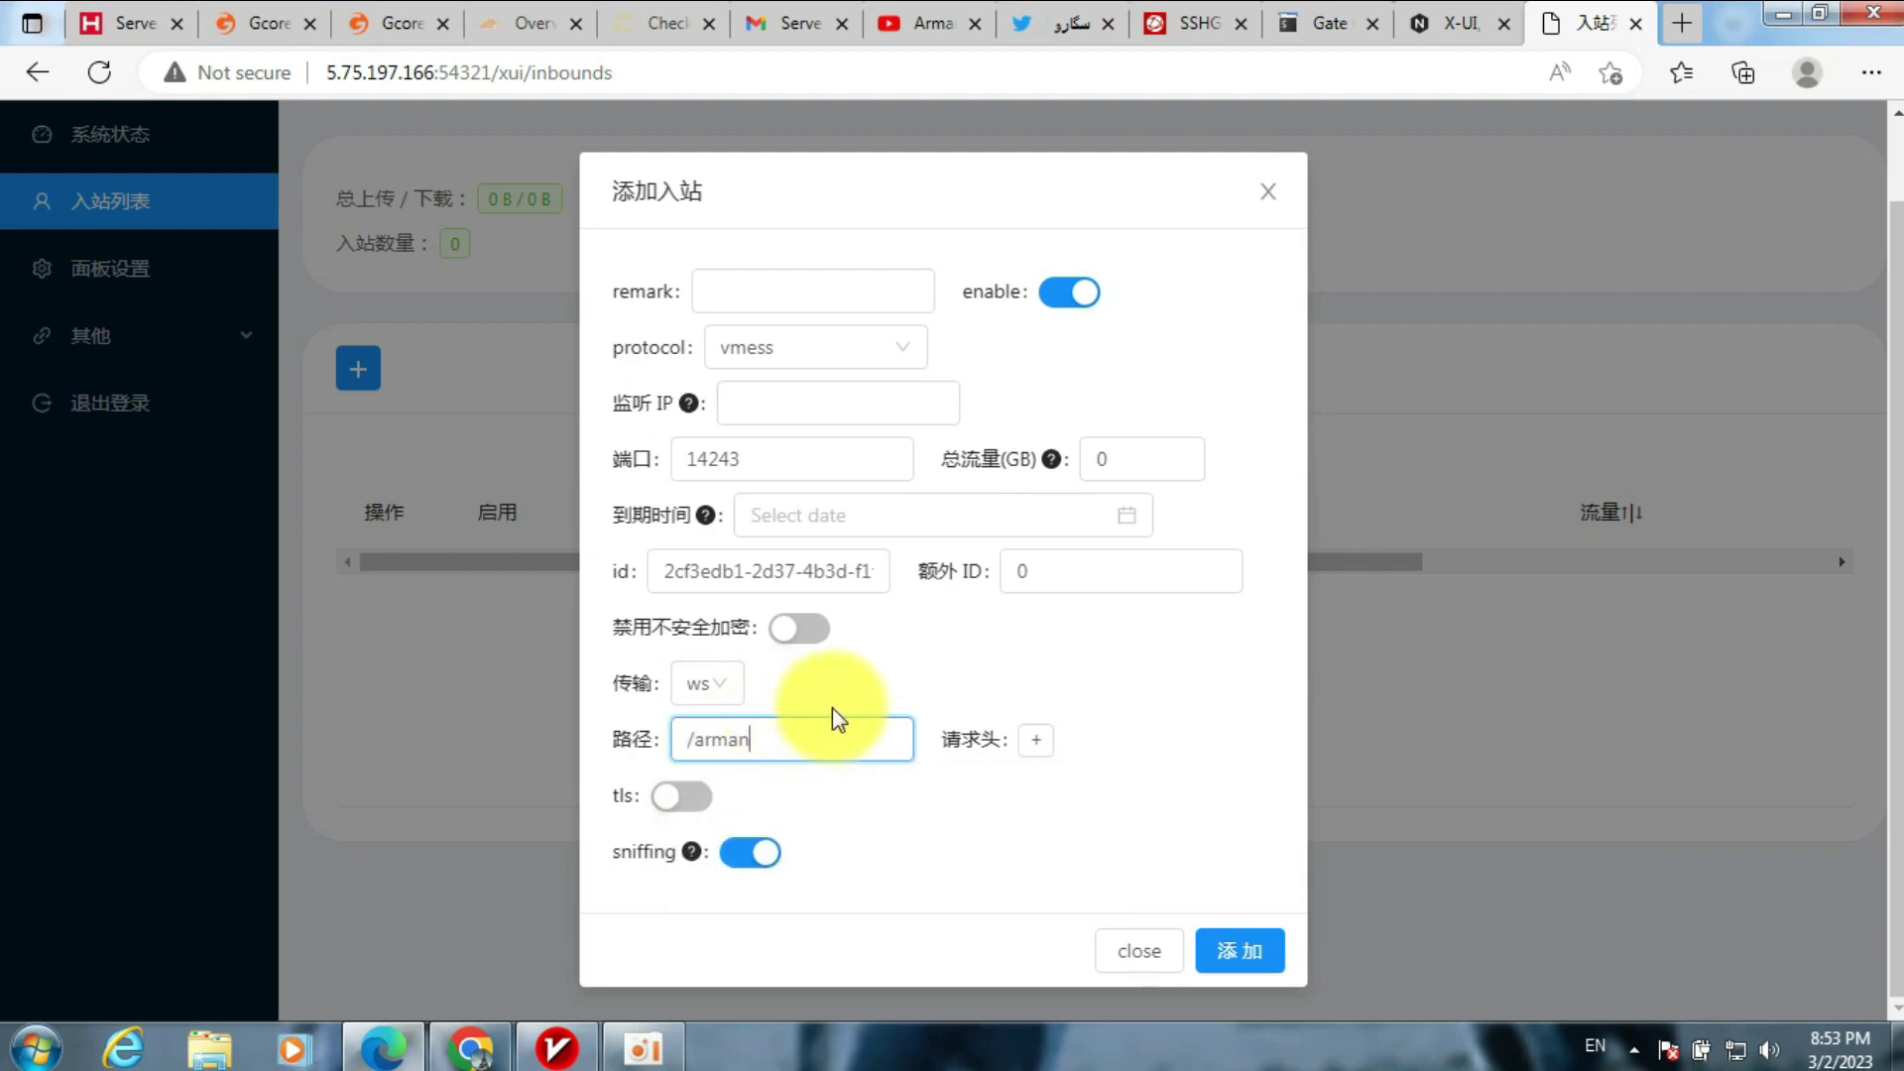
left_click_drag(756, 458, 679, 466)
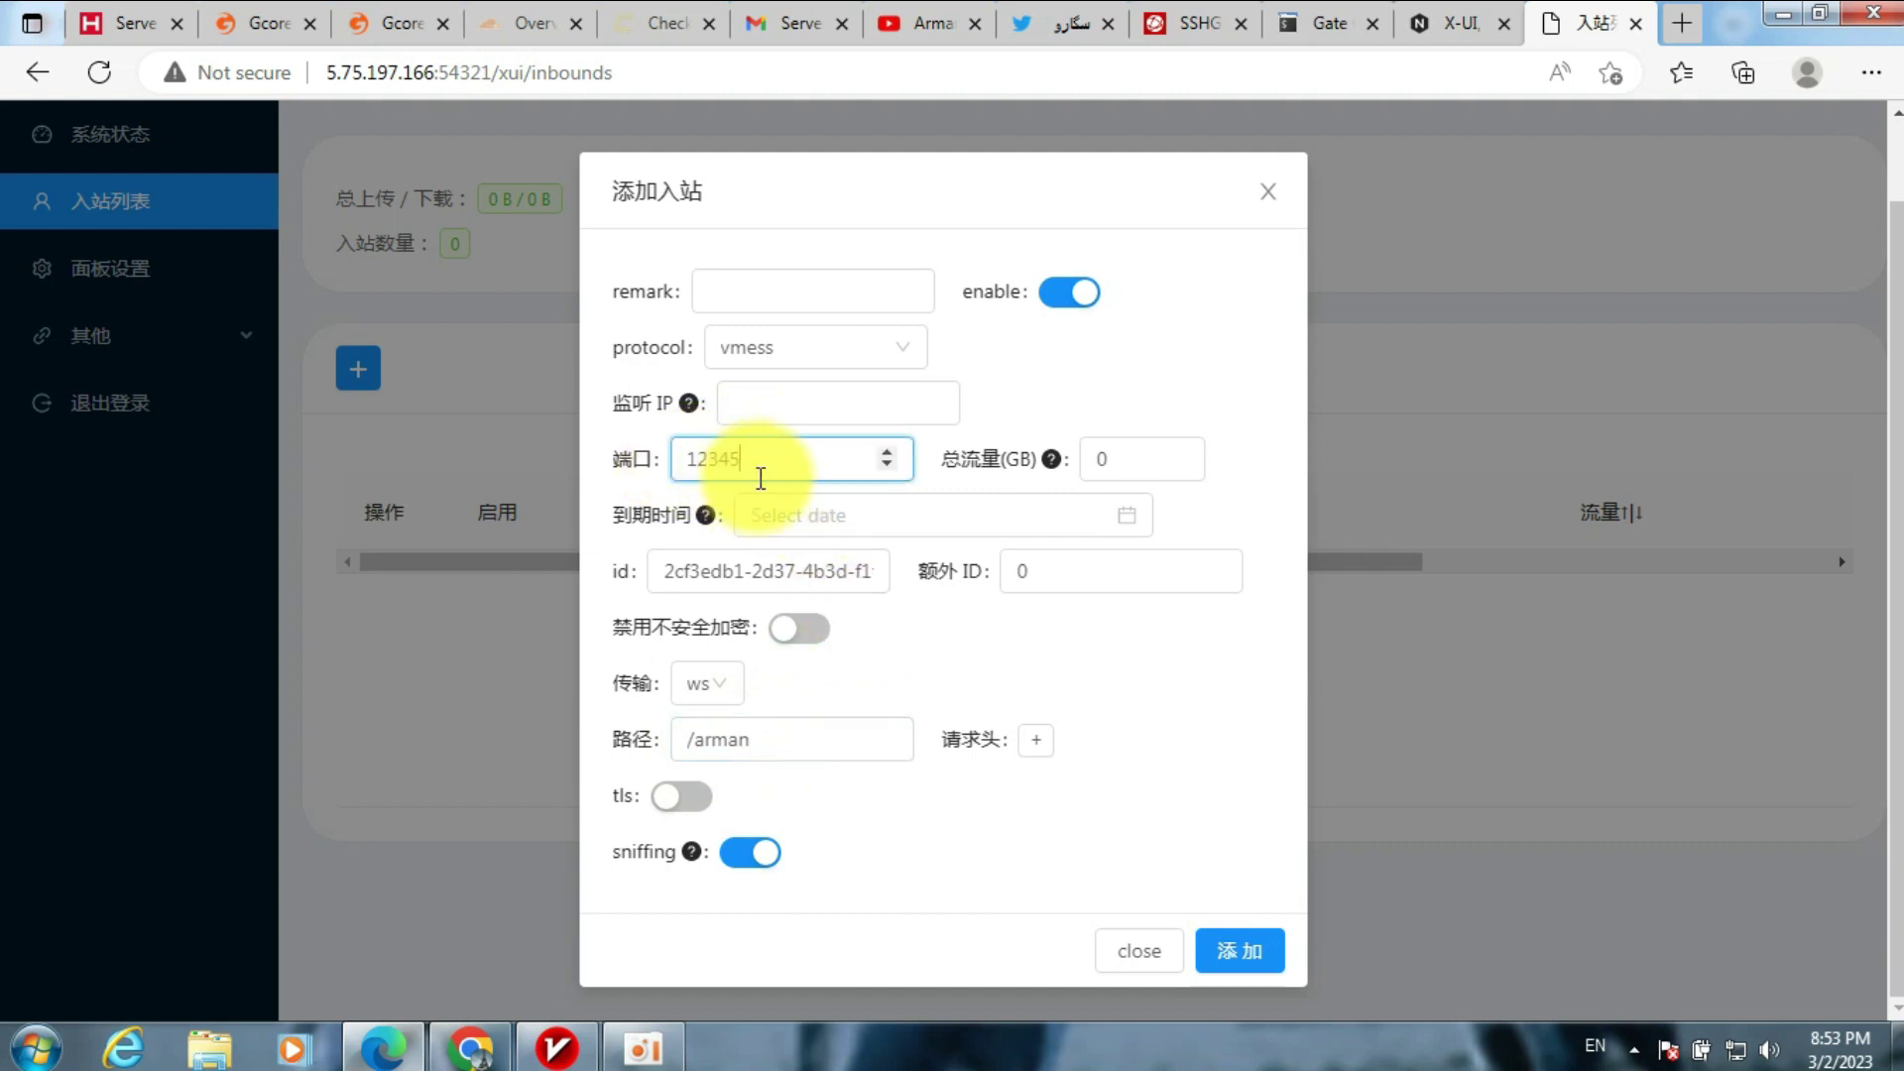
left_click(1242, 954)
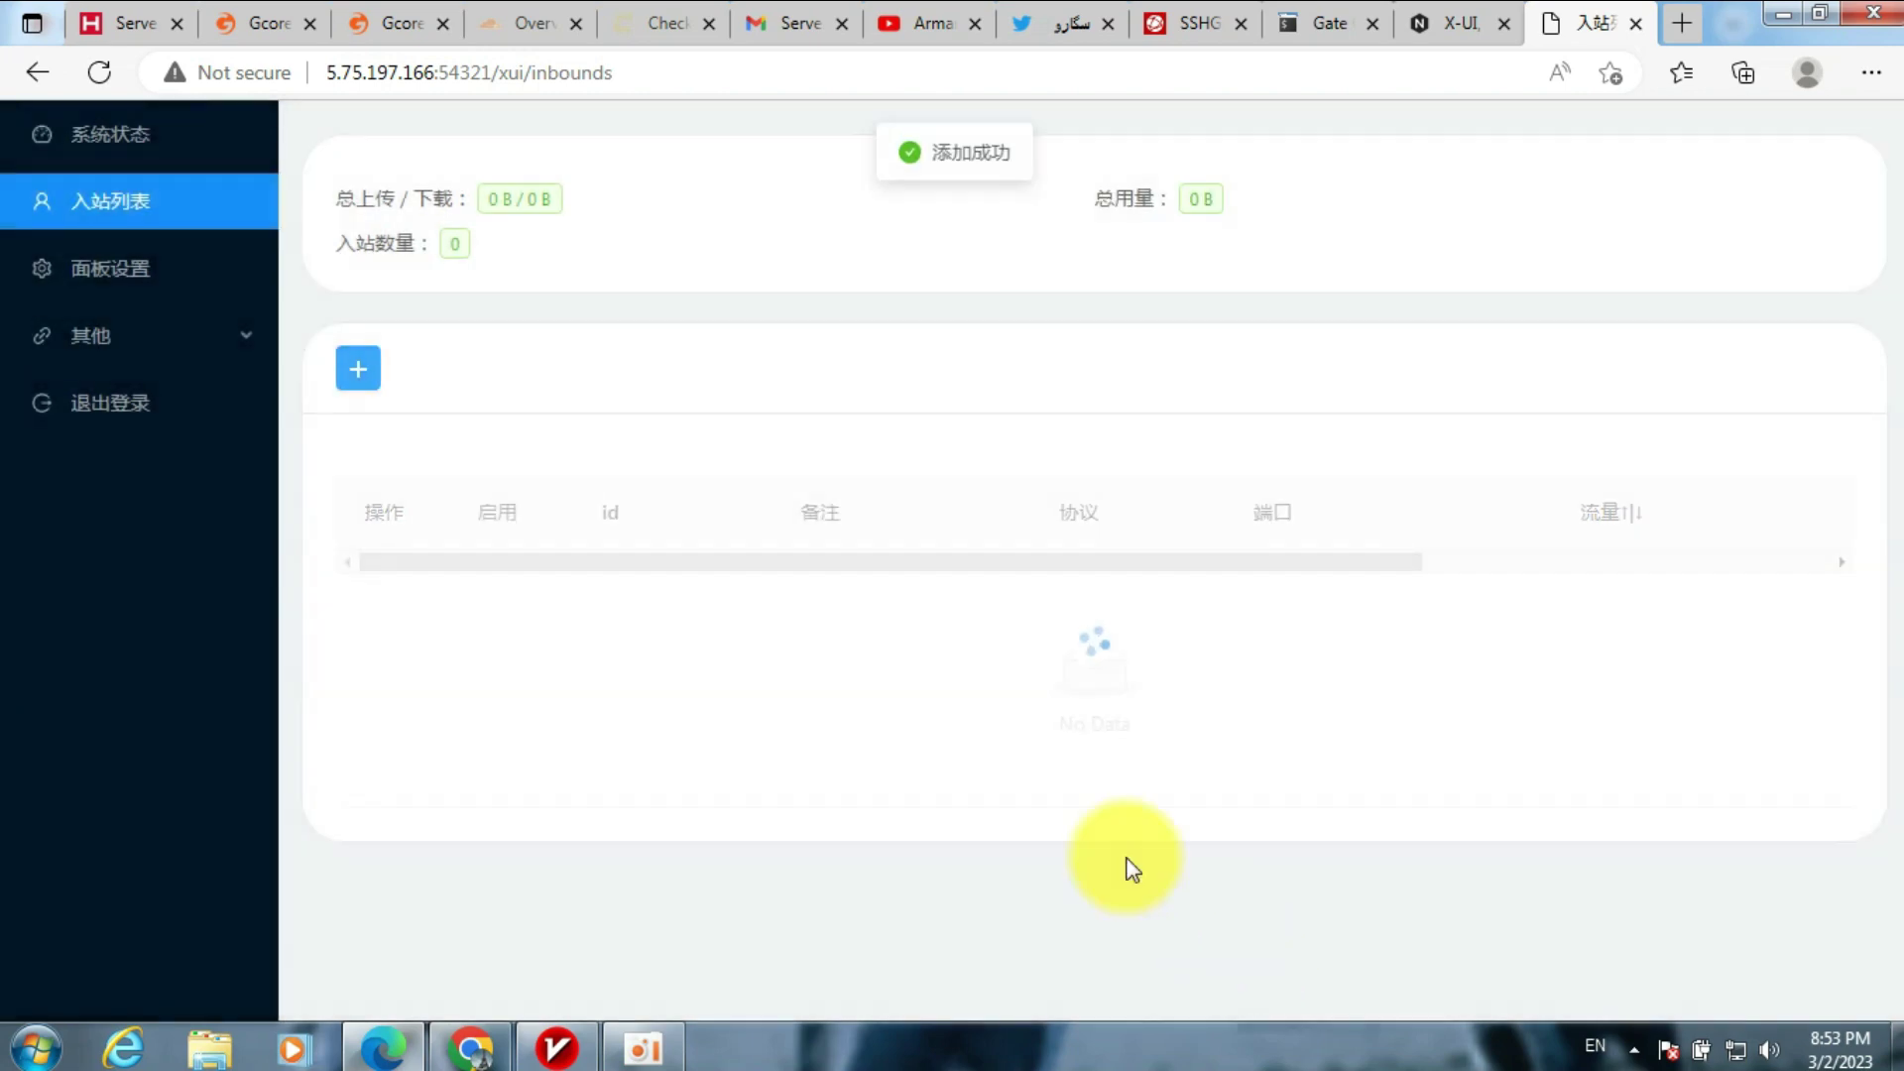
- Copy the new inbound's vmess share link from its QR code dialog
left_click(377, 599)
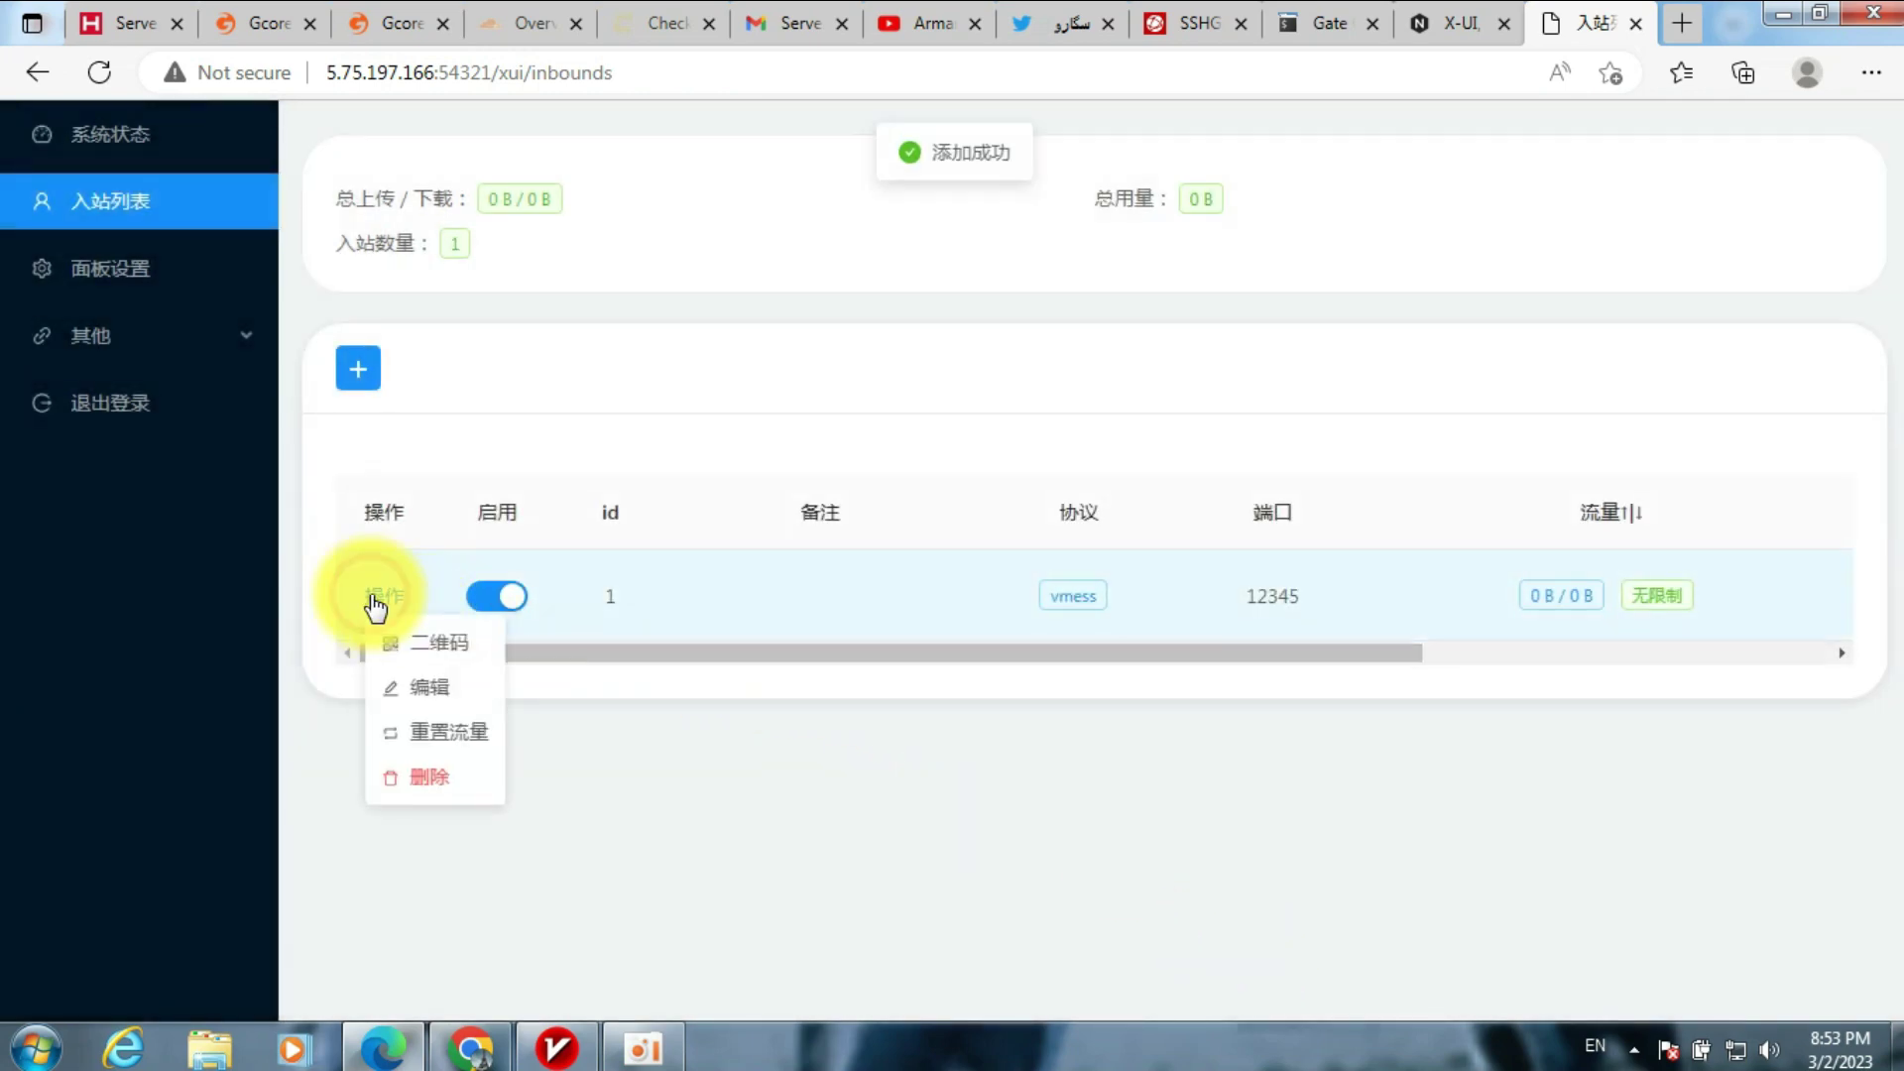
left_click(413, 644)
left_click(1110, 792)
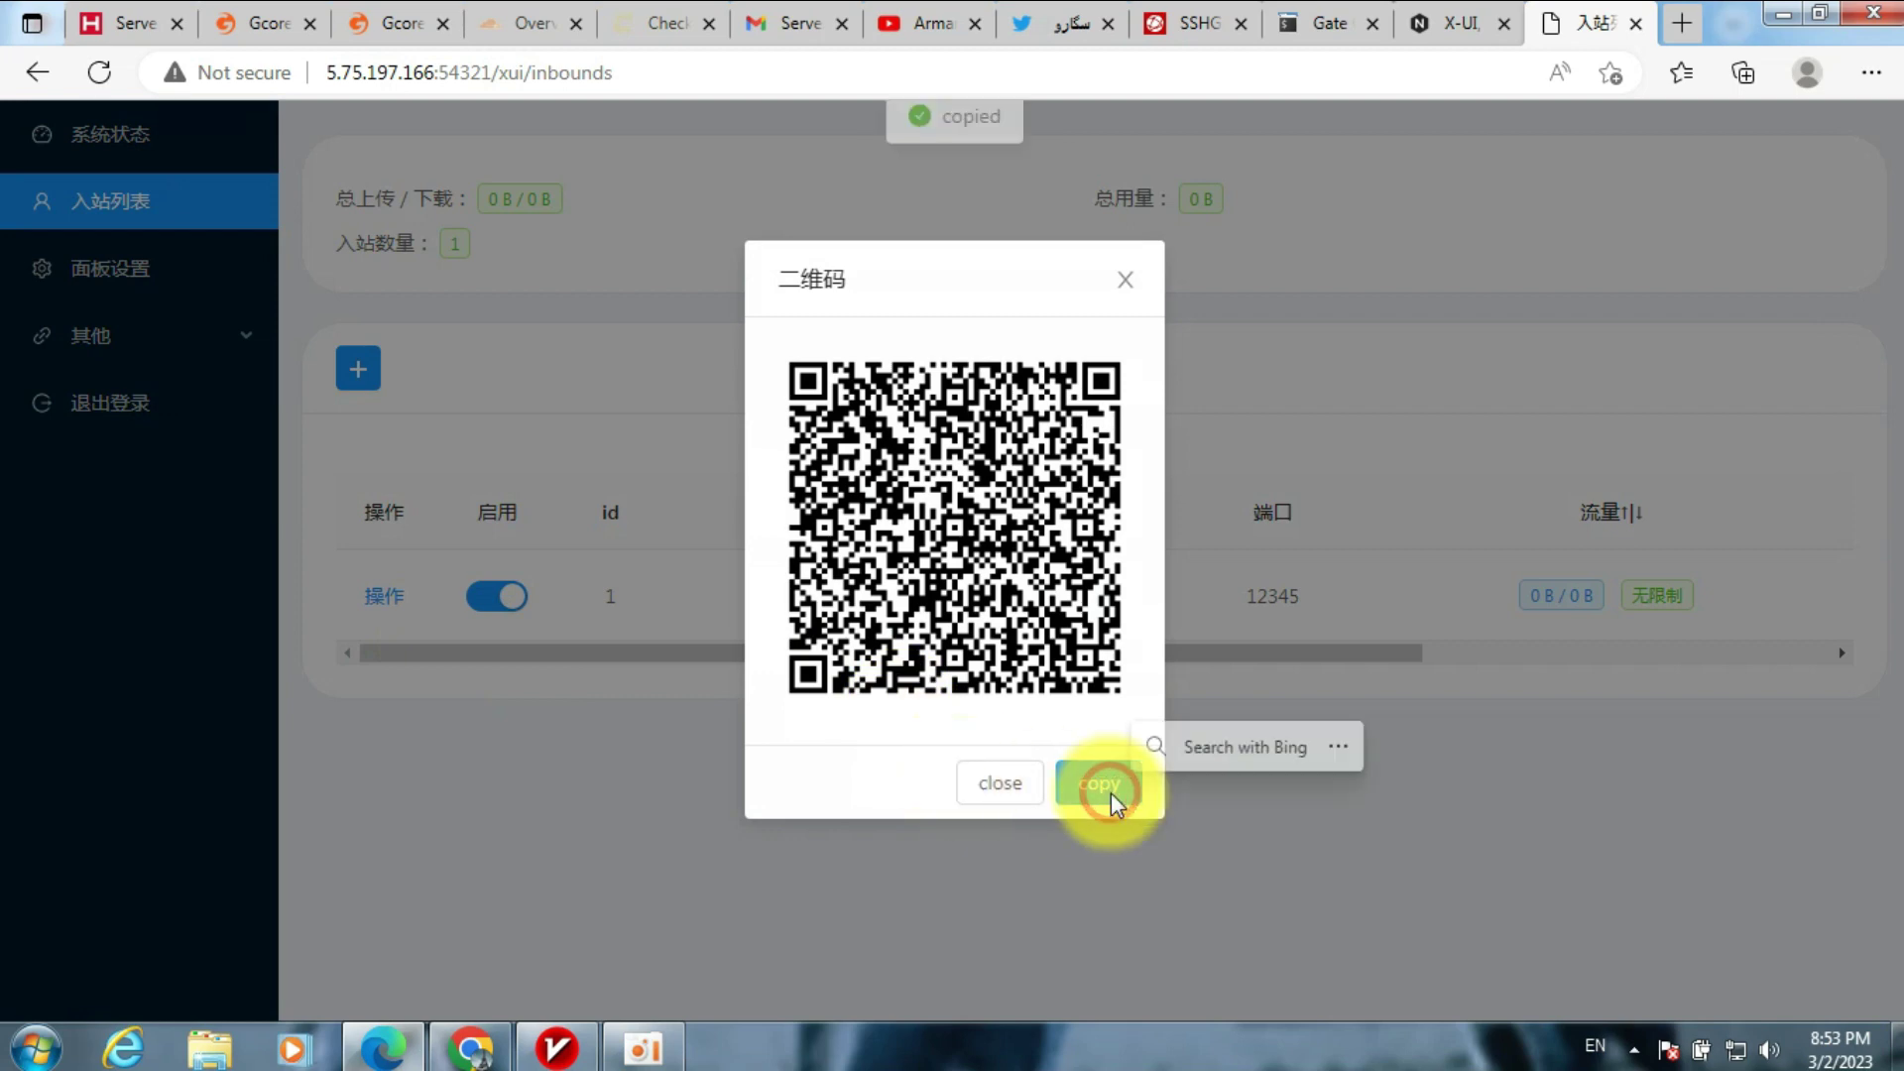
- Import the link into v2rayN from the clipboard and speed-test the new server
left_click(557, 1048)
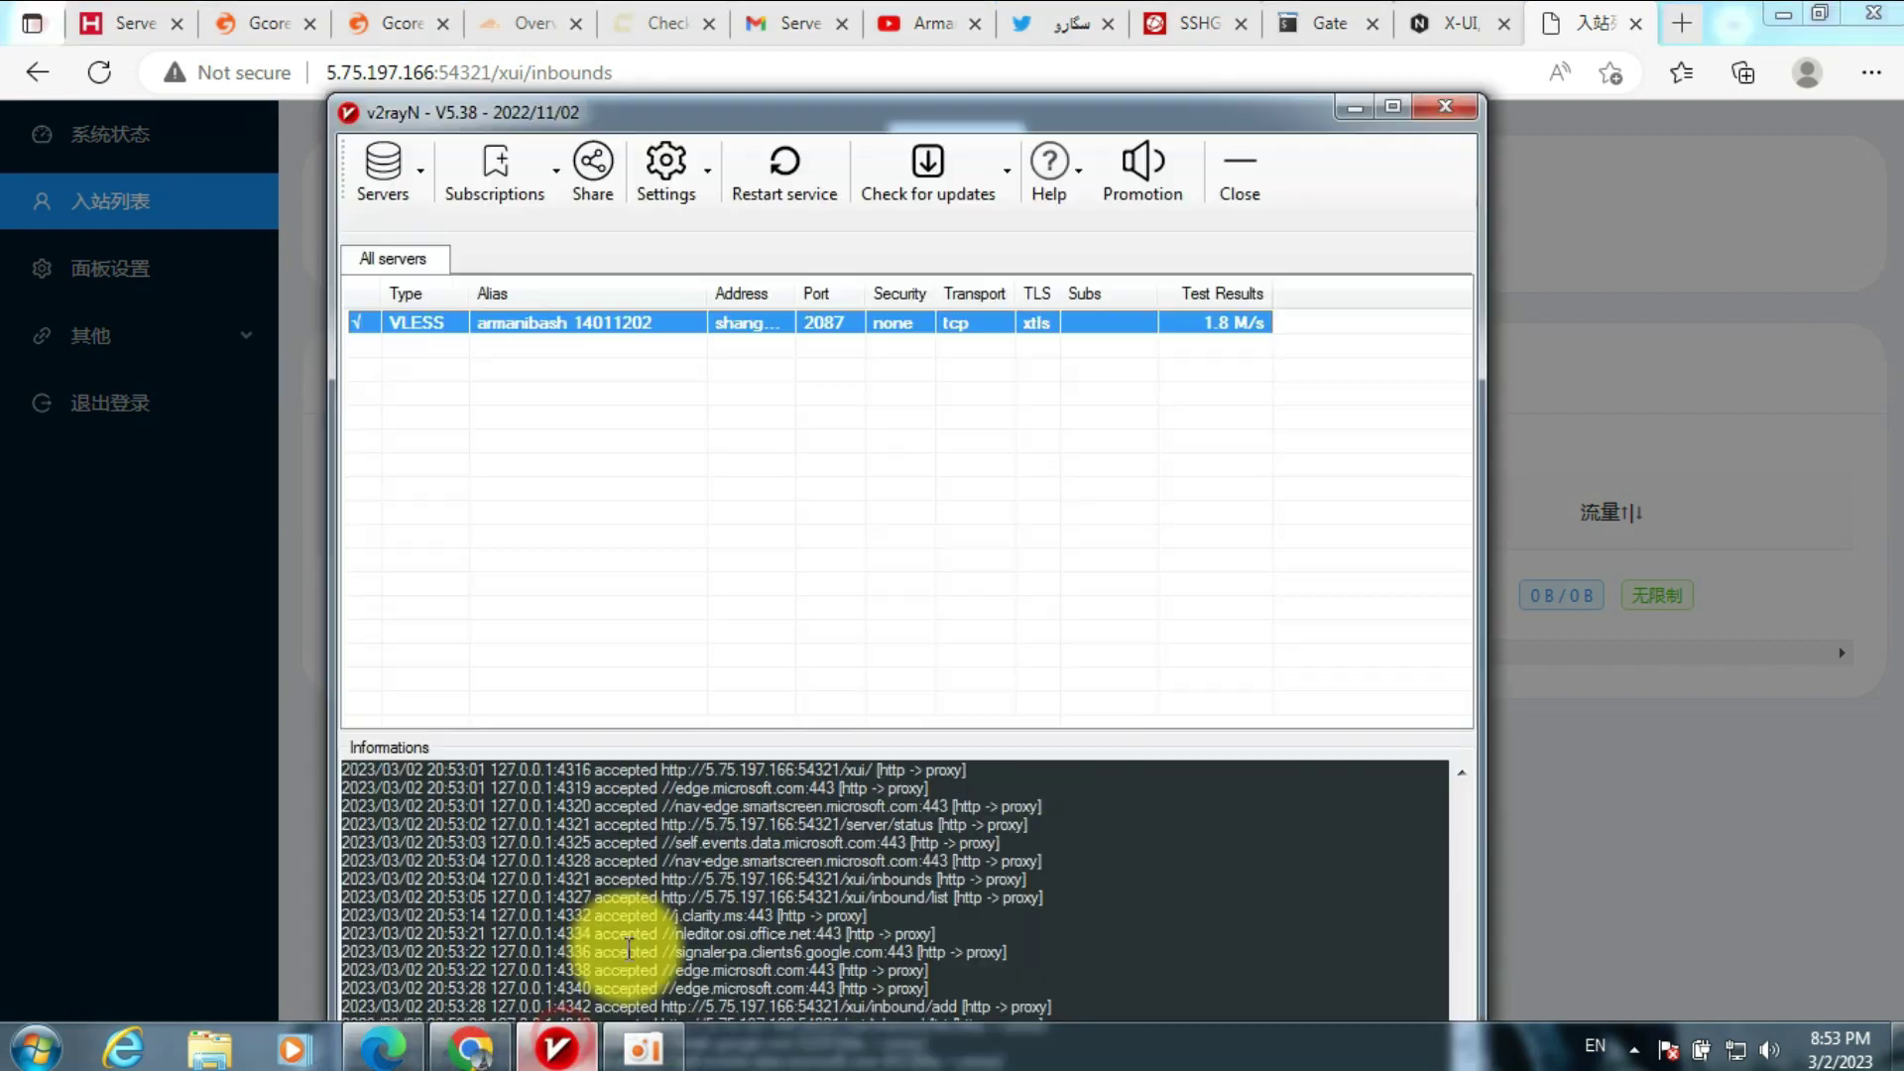
left_click(831, 555)
key("ctrl+v")
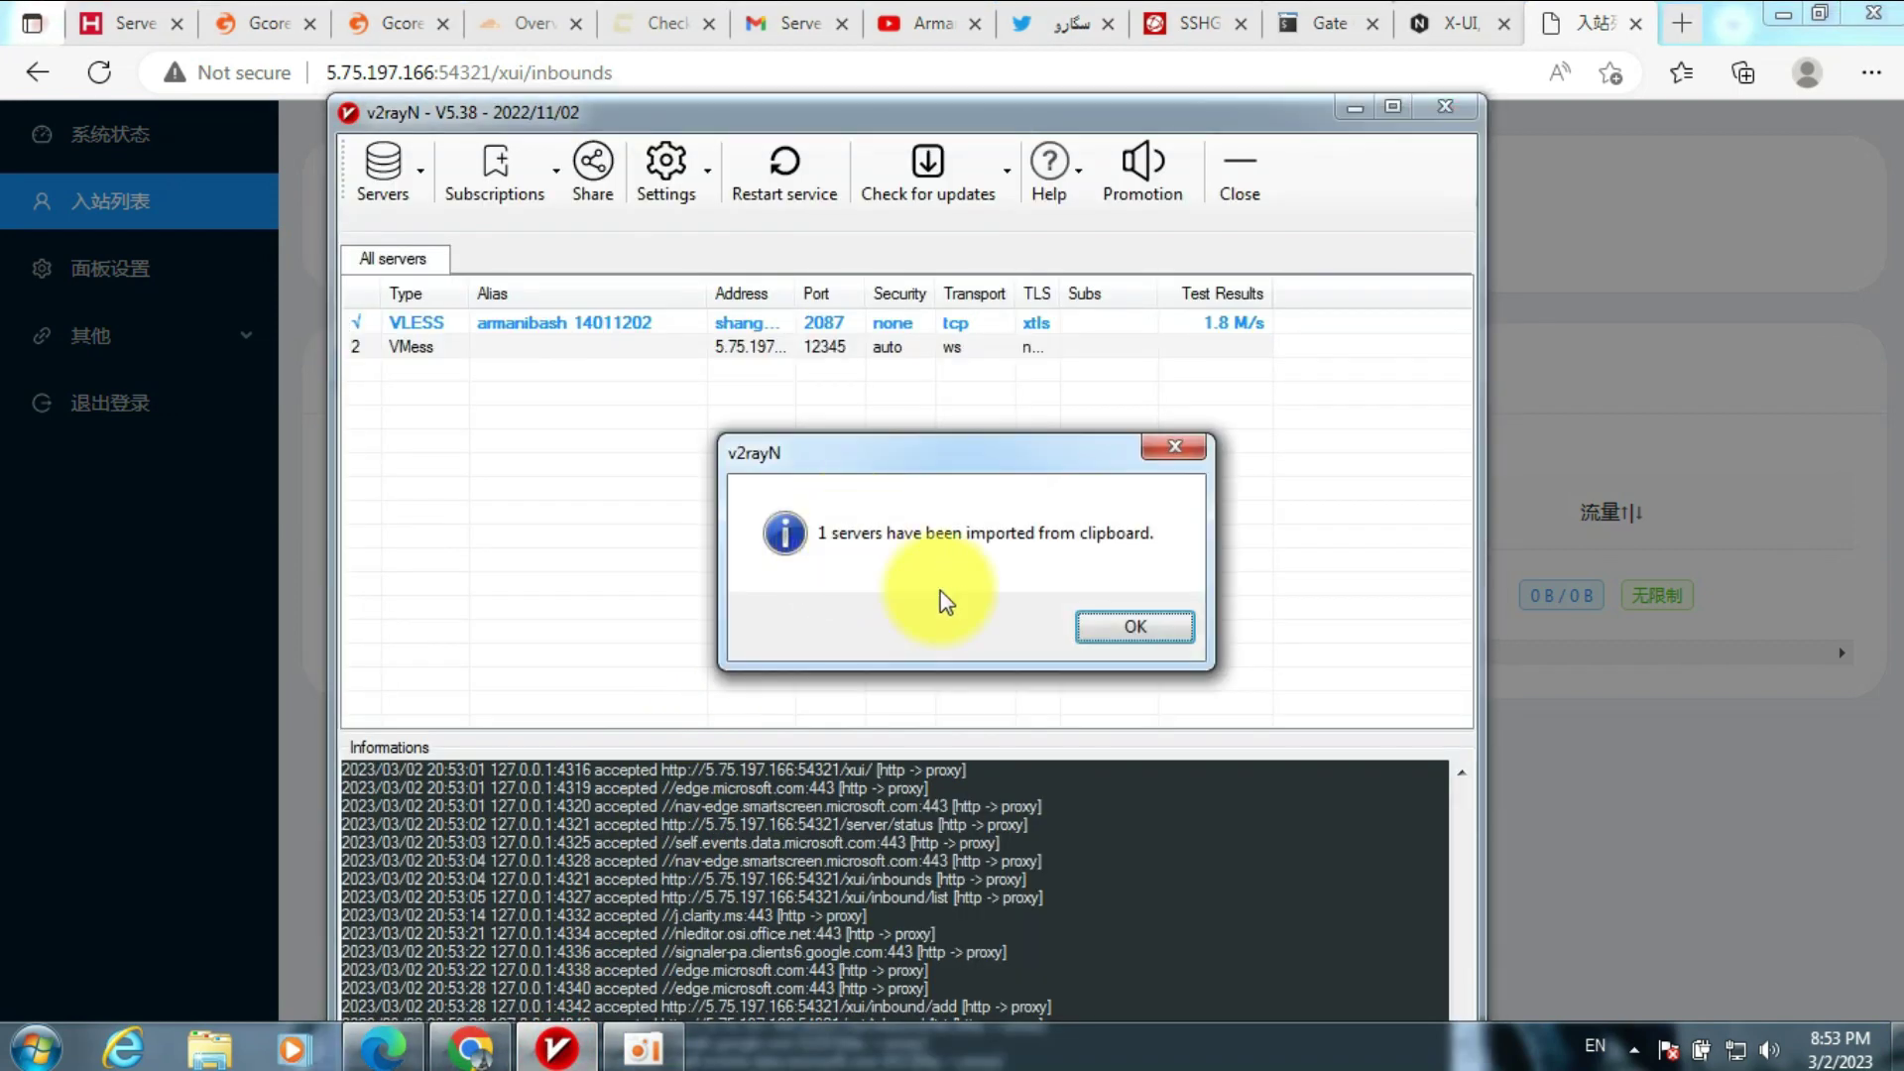
left_click(1130, 631)
left_click(956, 347)
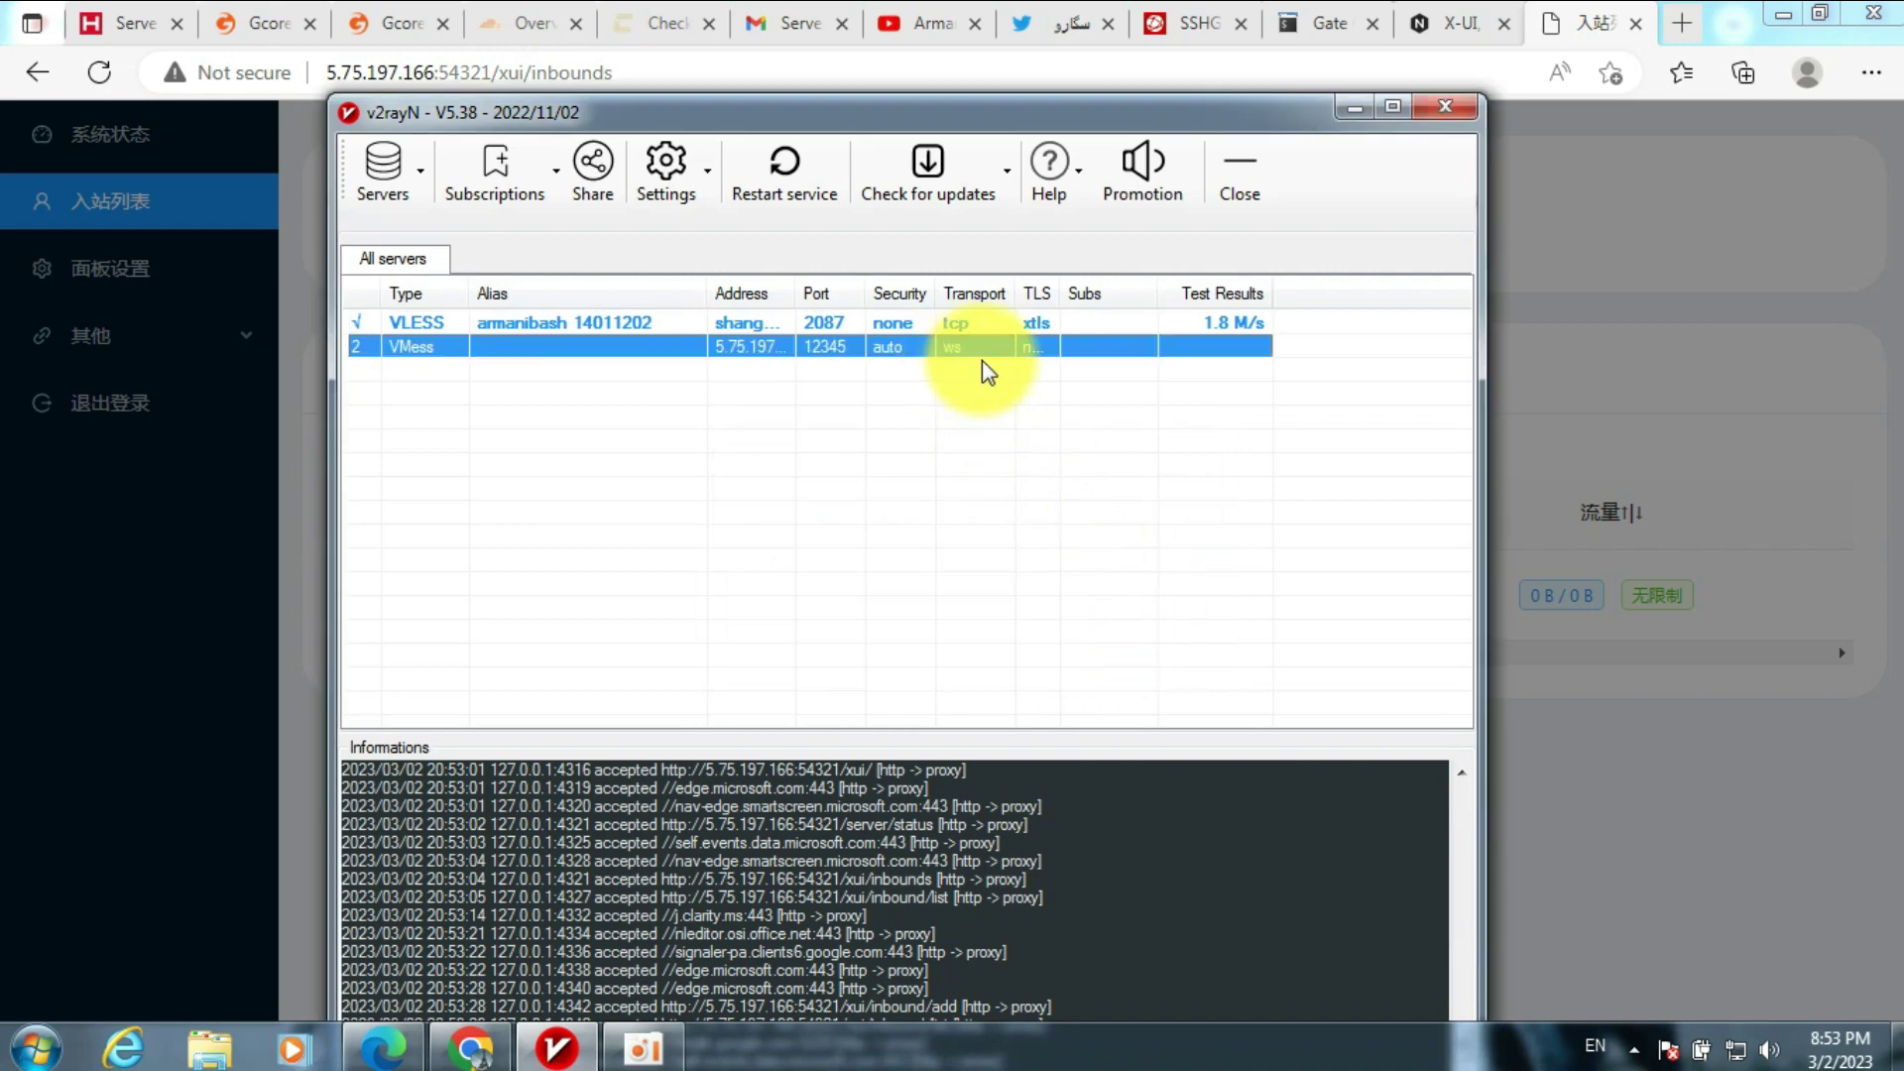
key("ctrl+t")
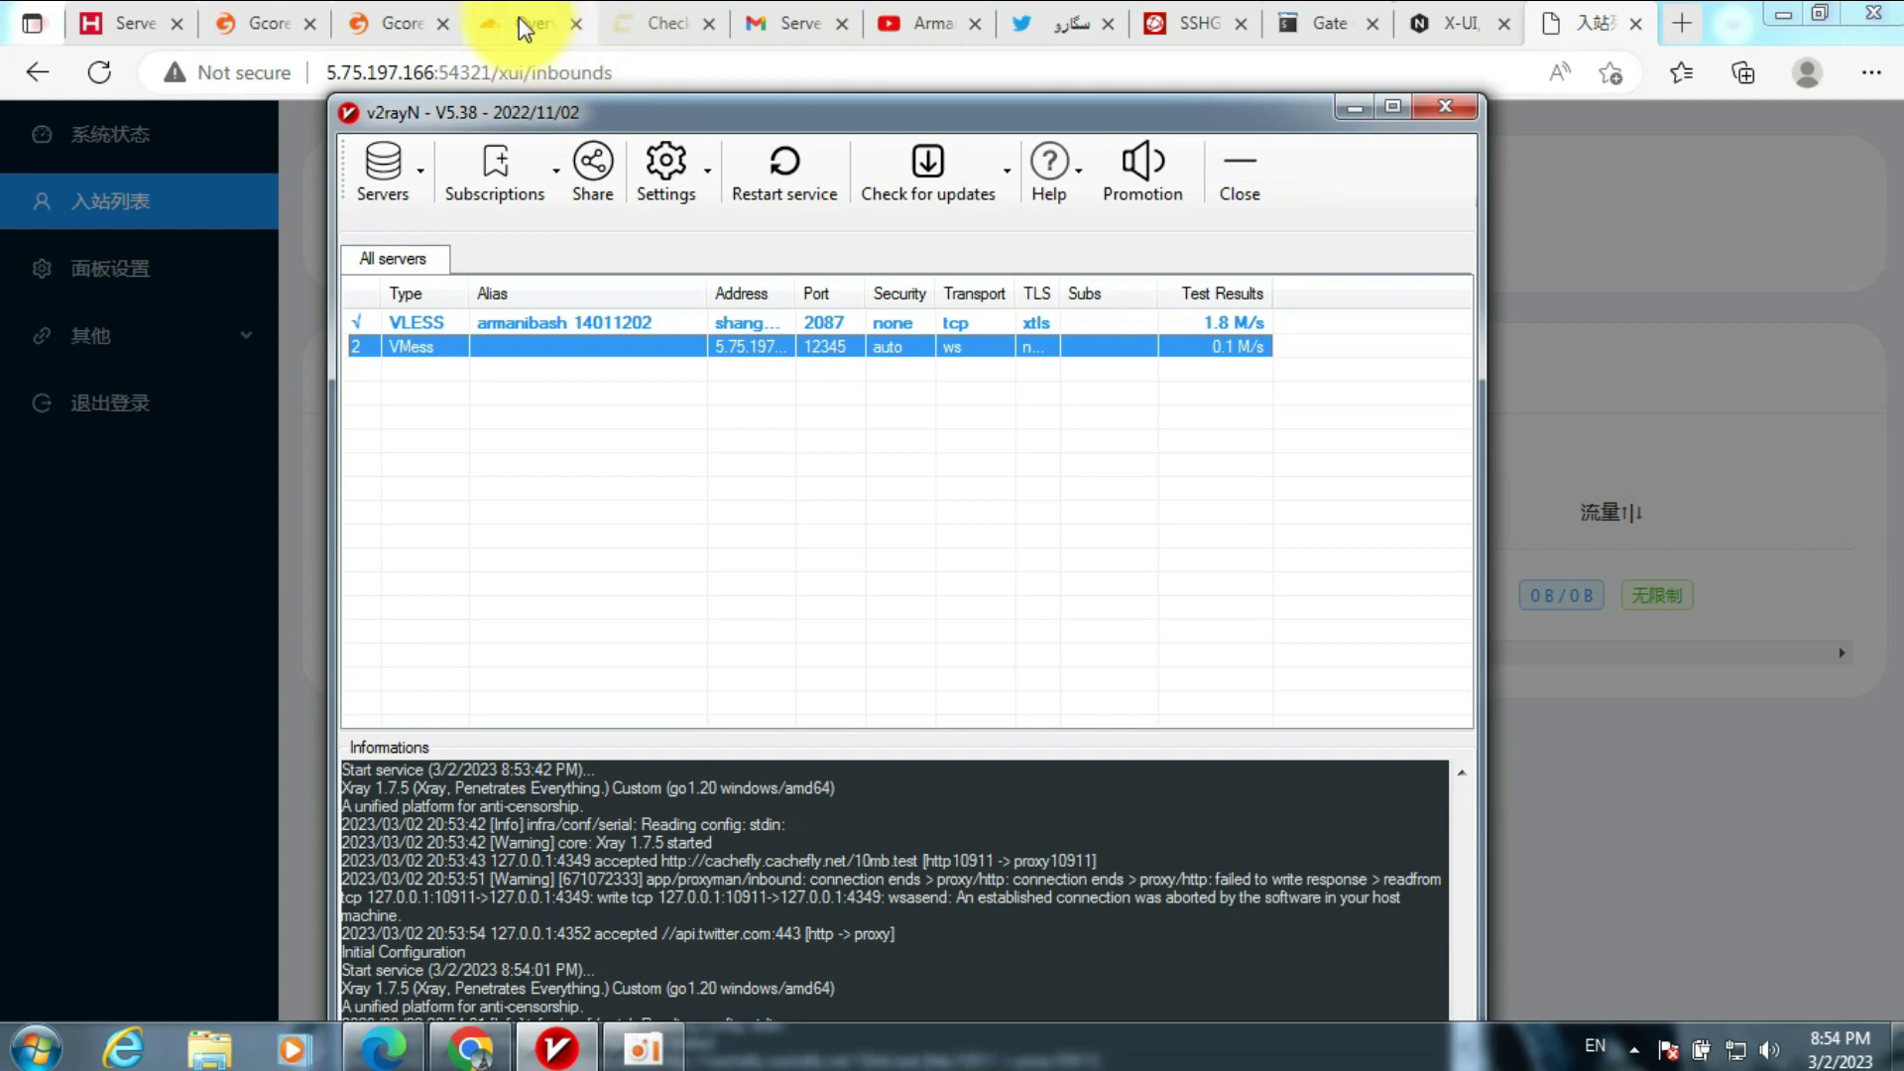
- Copy the server IP 5.75.197.166 from the Hetzner email
left_click(403, 9)
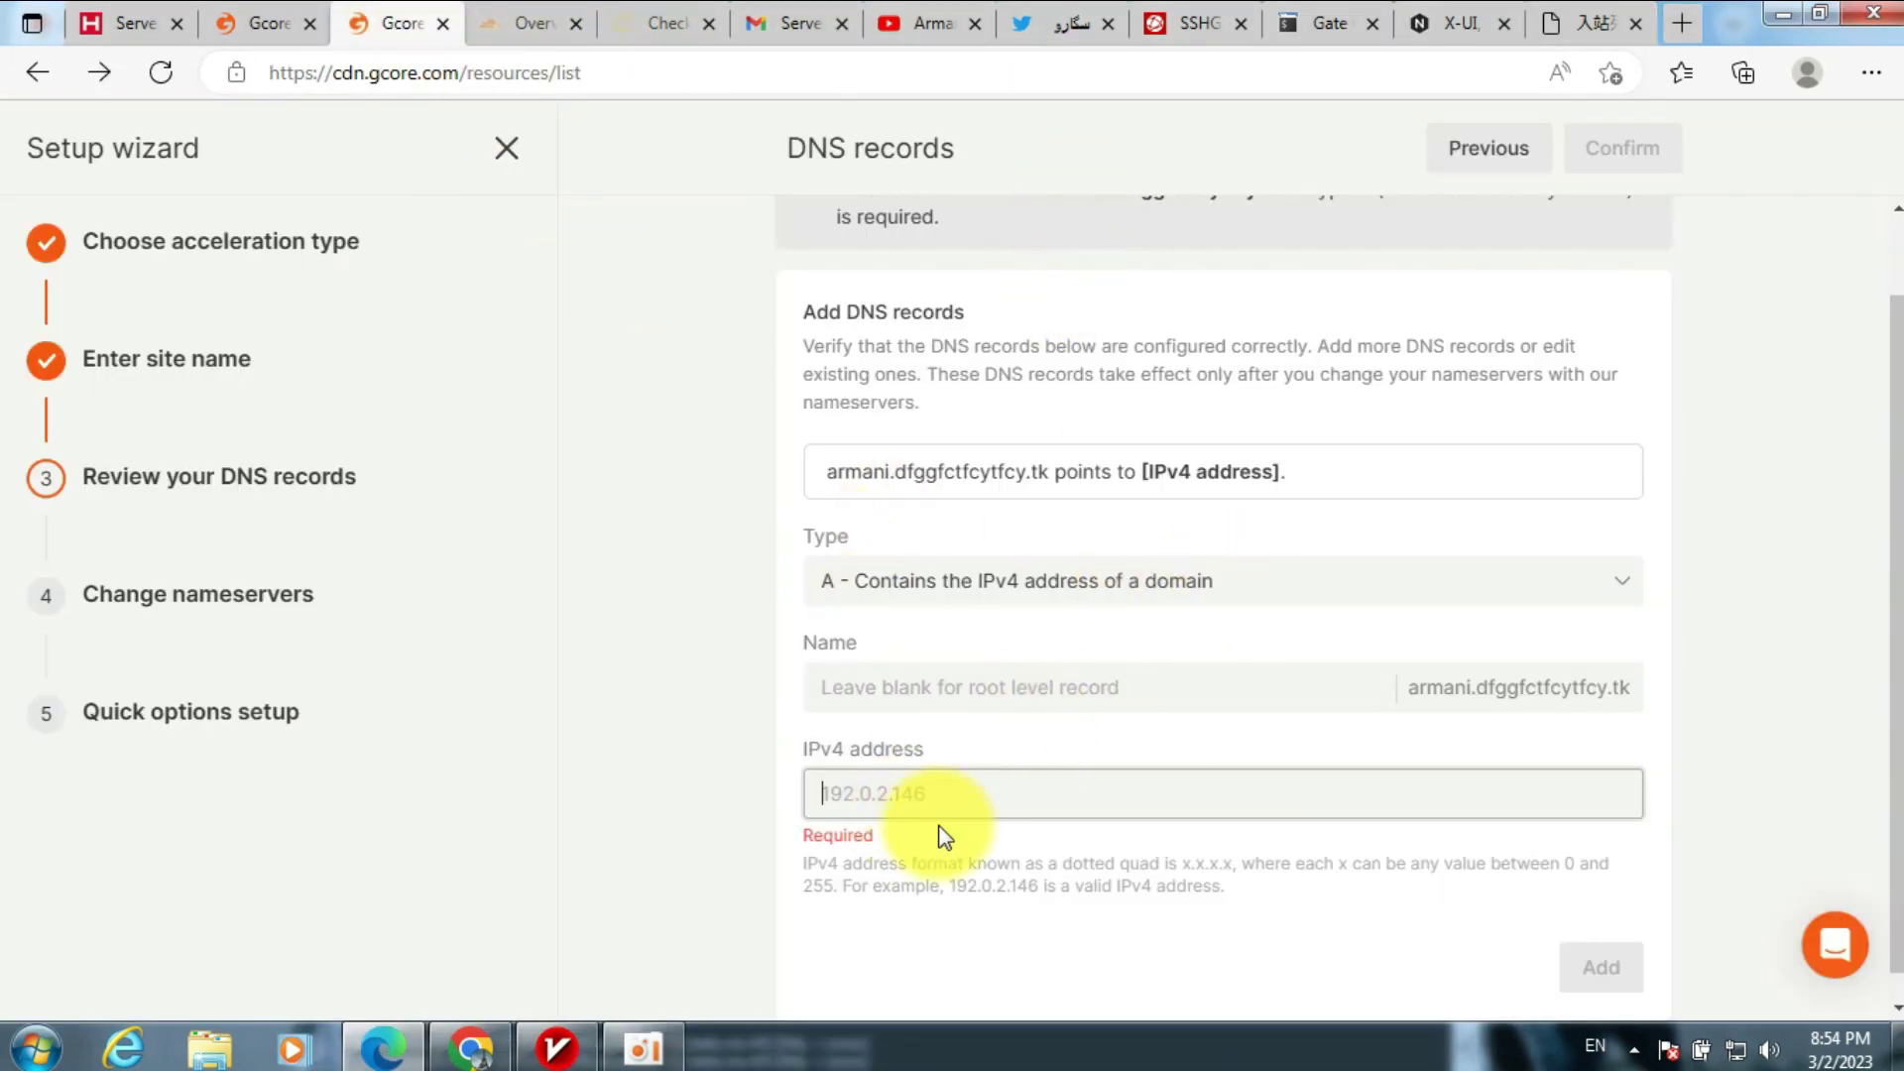
left_click(816, 20)
right_click(515, 640)
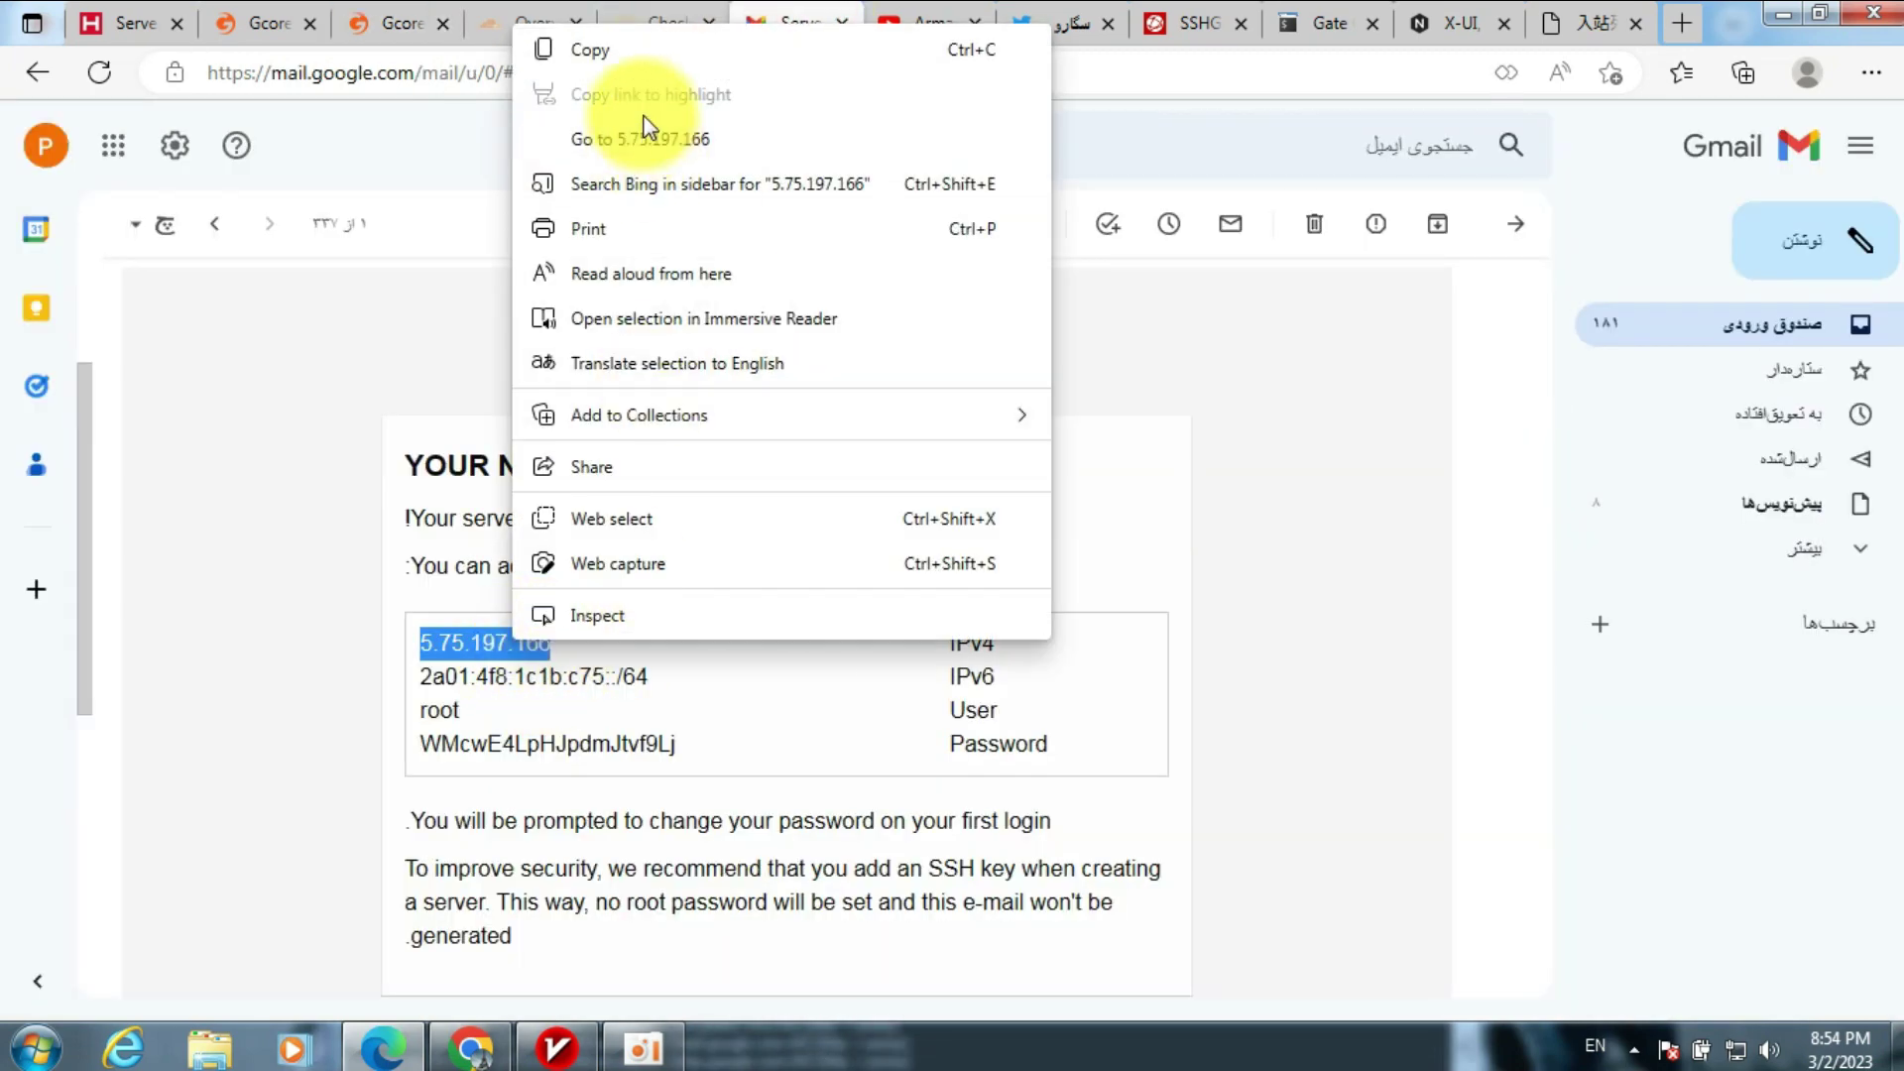
left_click(593, 49)
- Add an A record pointing to 5.75.197.166 in Gcore's DNS records and confirm
left_click(389, 23)
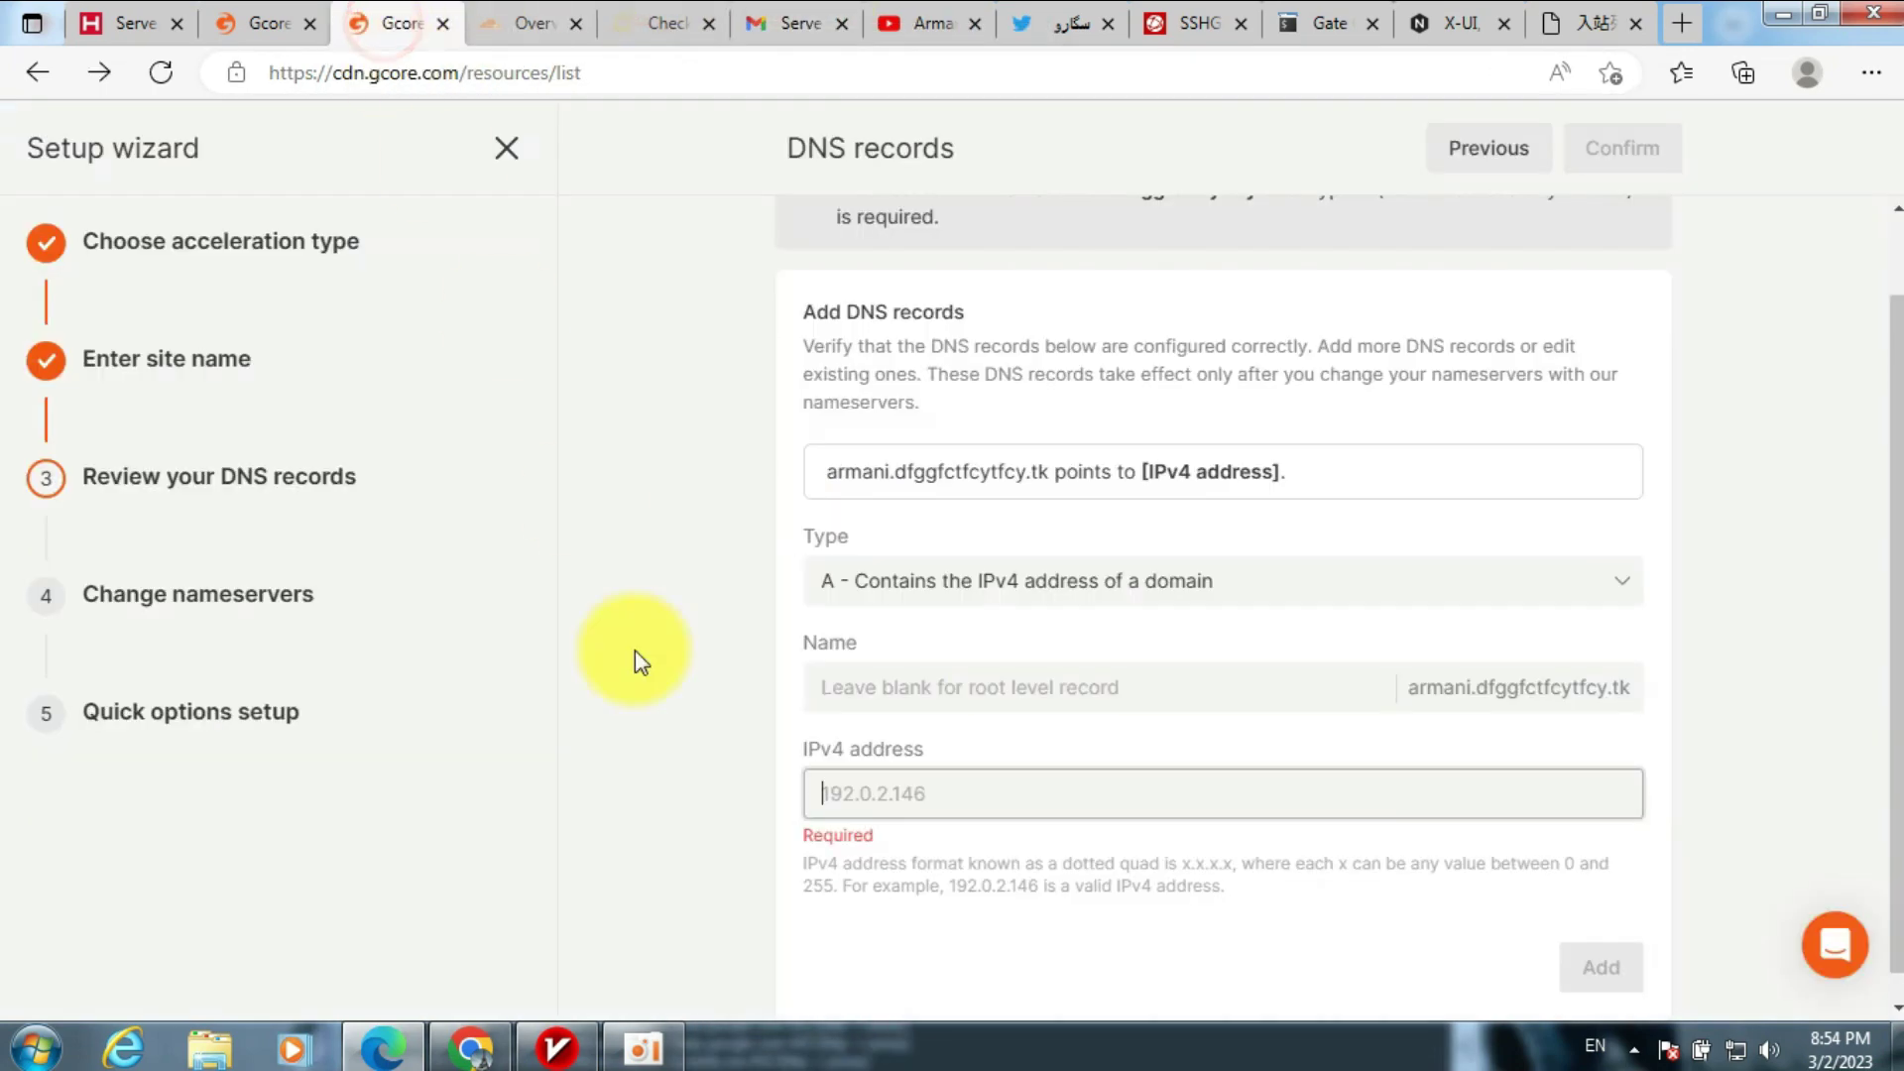
right_click(889, 802)
left_click(996, 378)
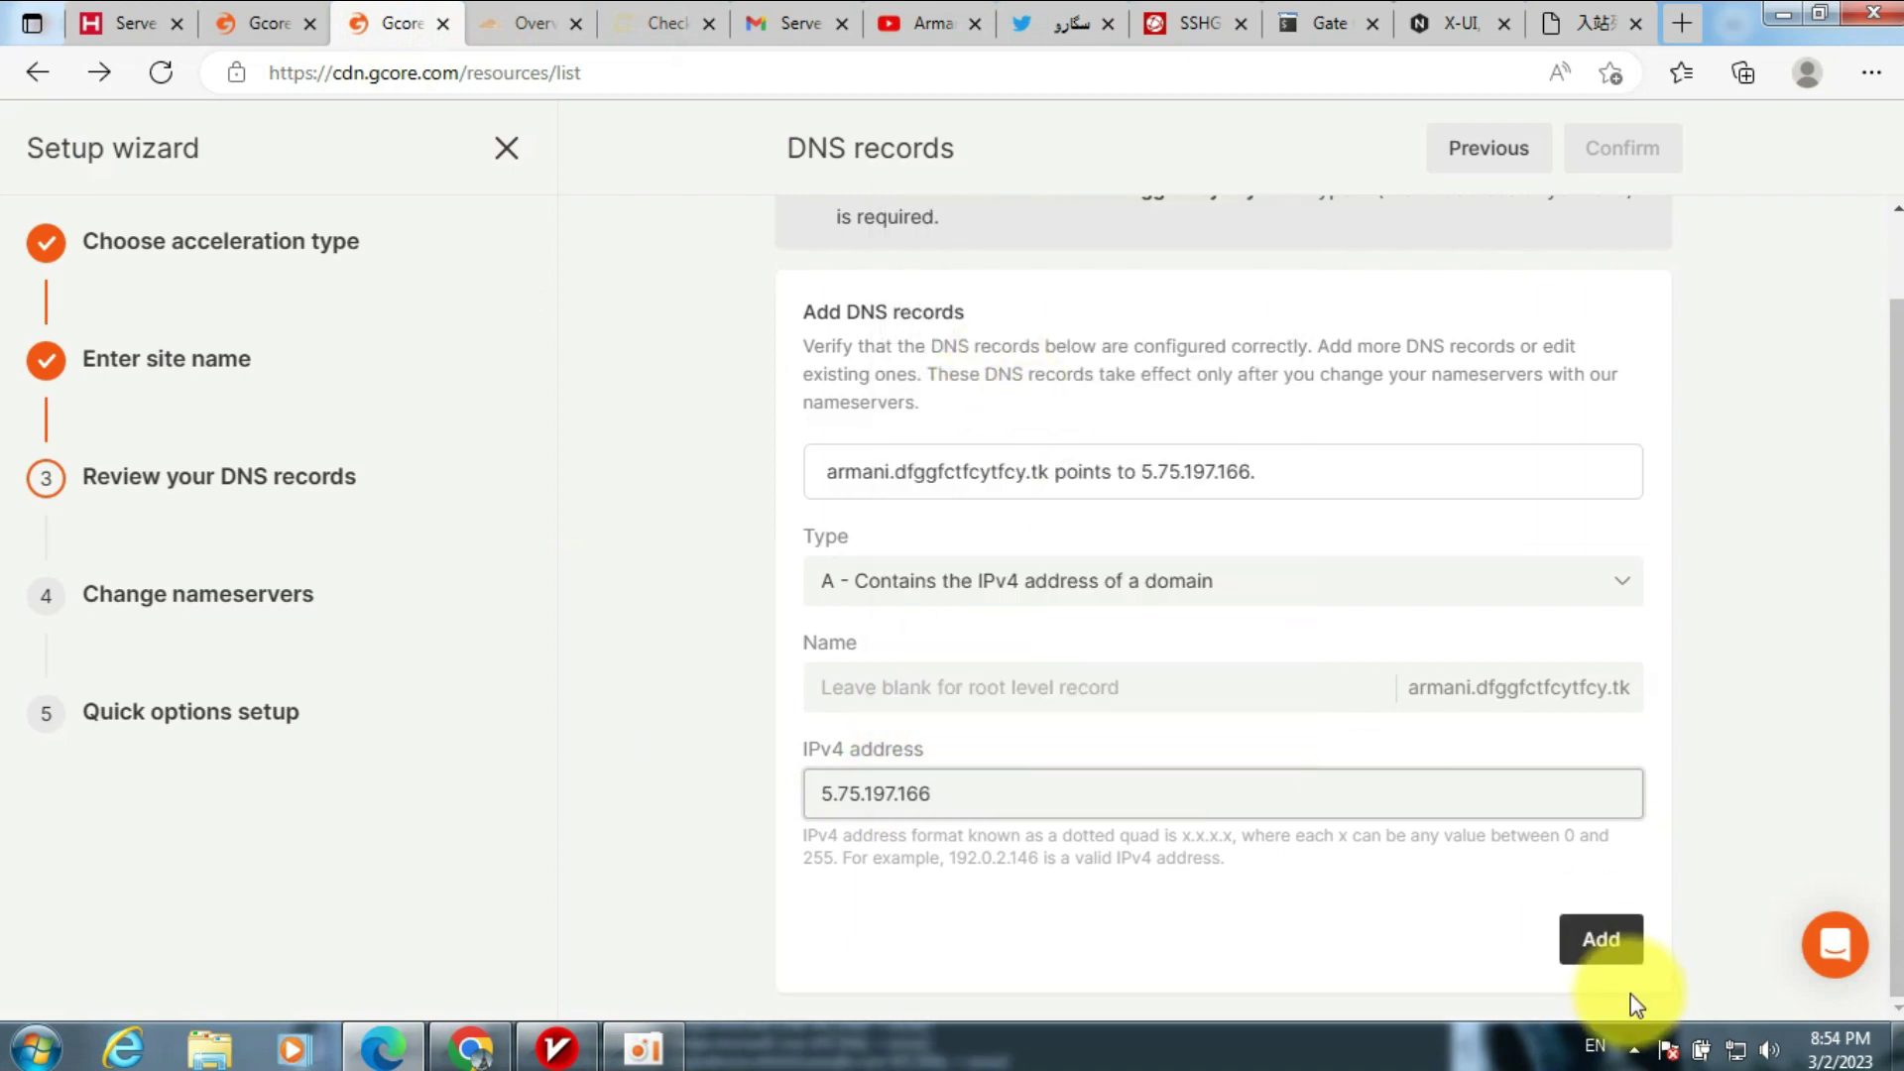
left_click(1608, 951)
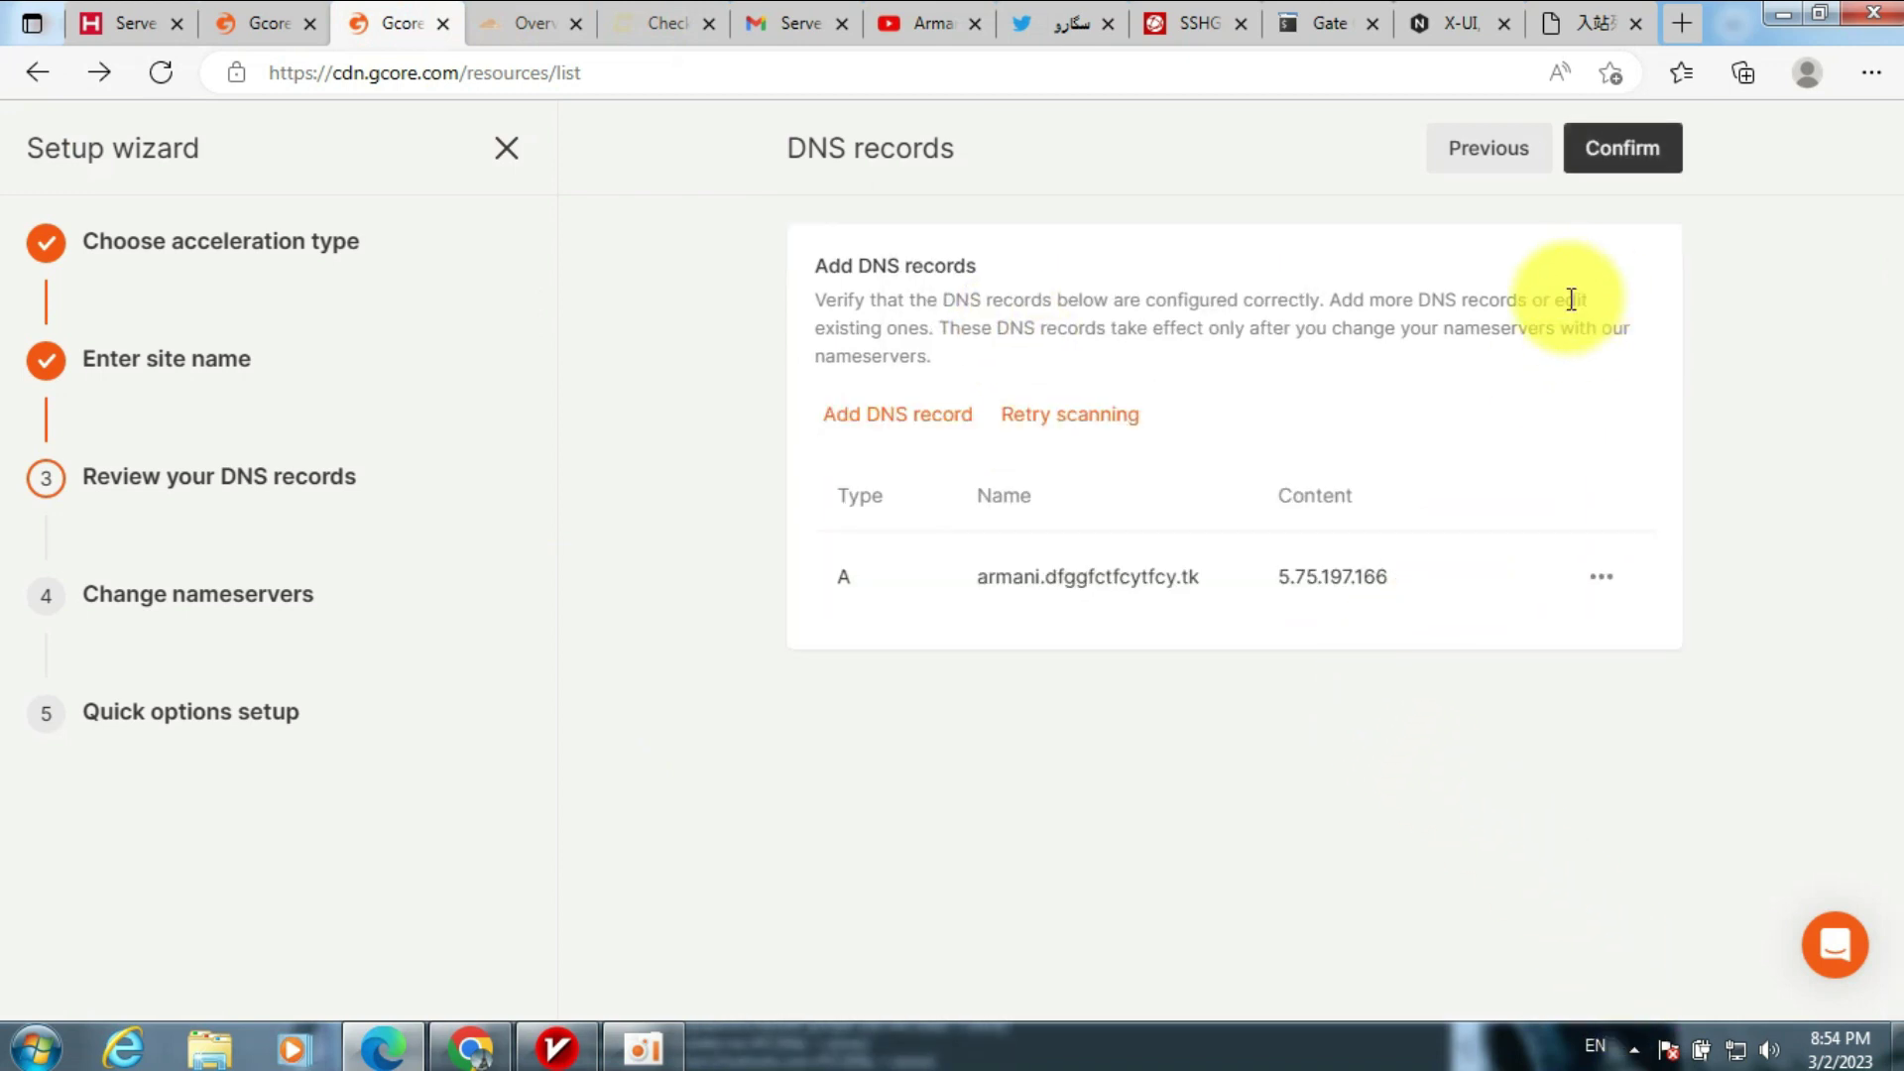
left_click(1669, 157)
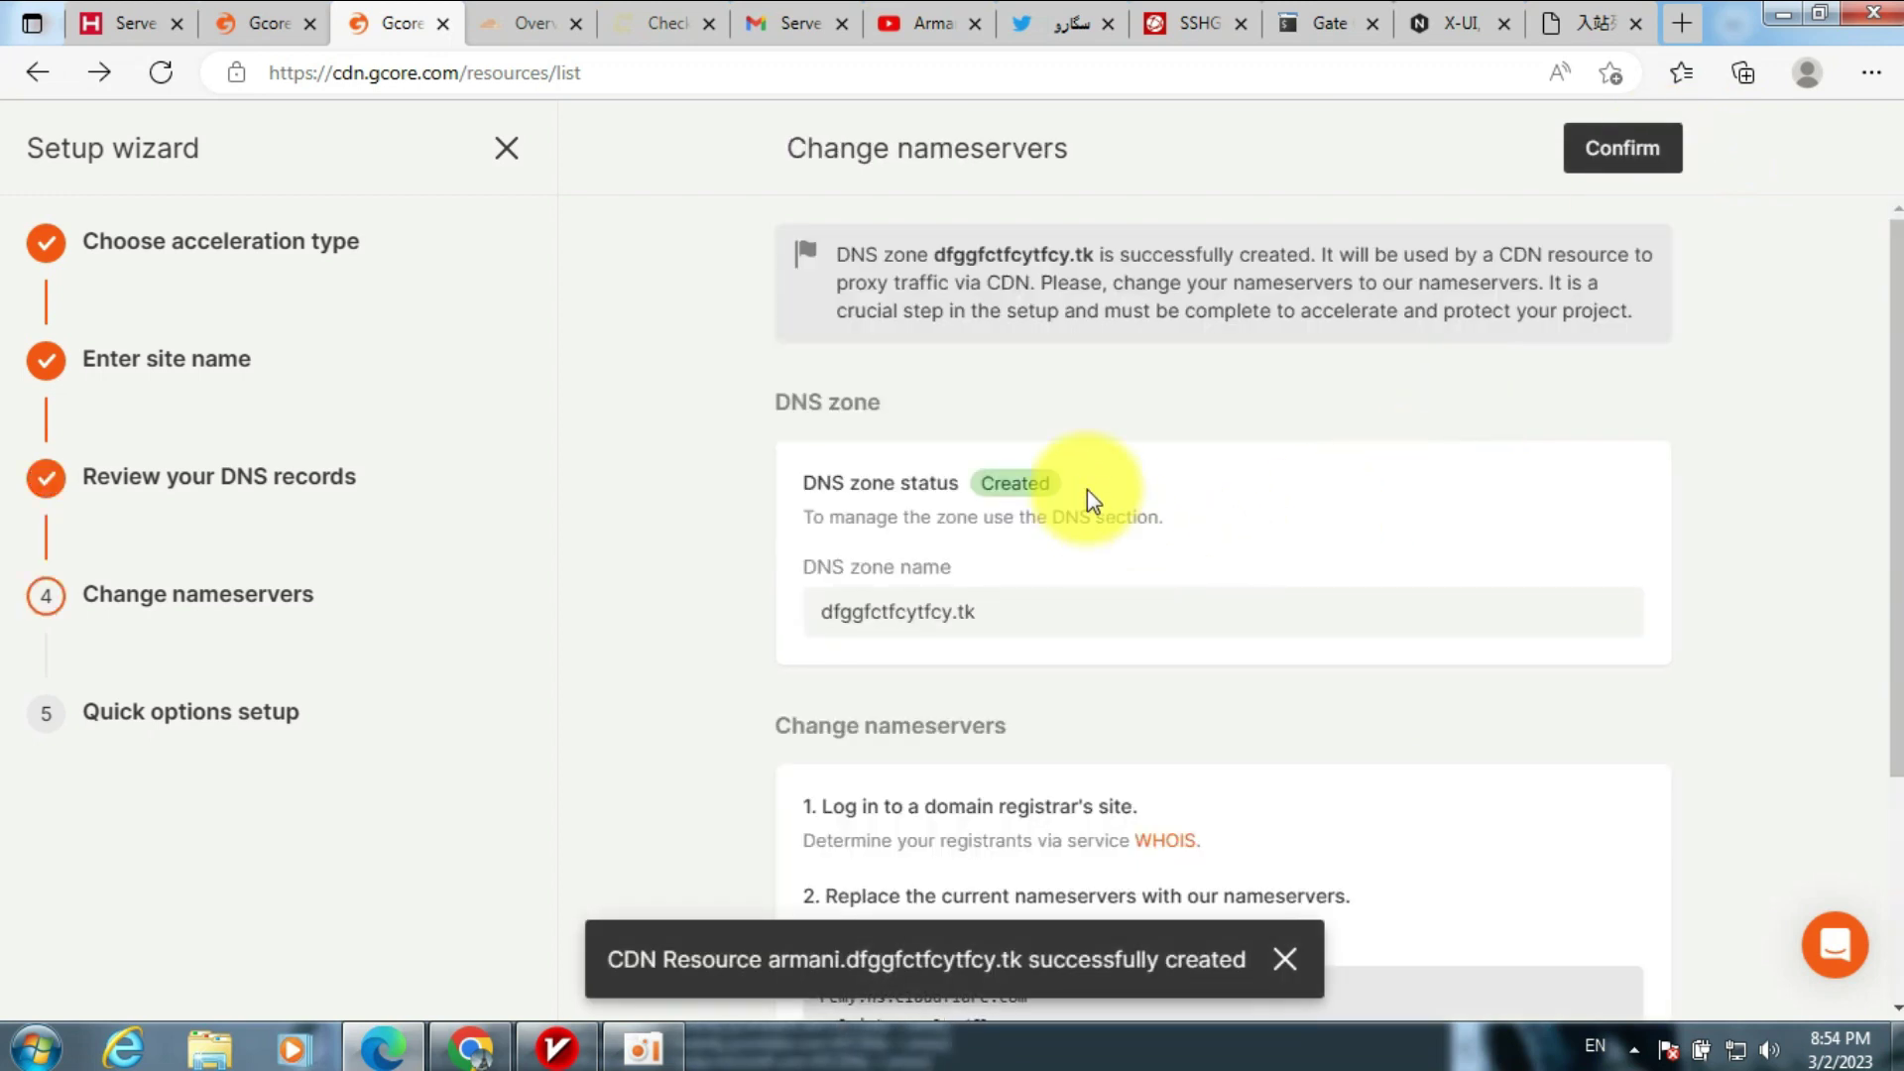
- Review the Change nameservers step and continue past it
scroll(1280, 462, "down", 3)
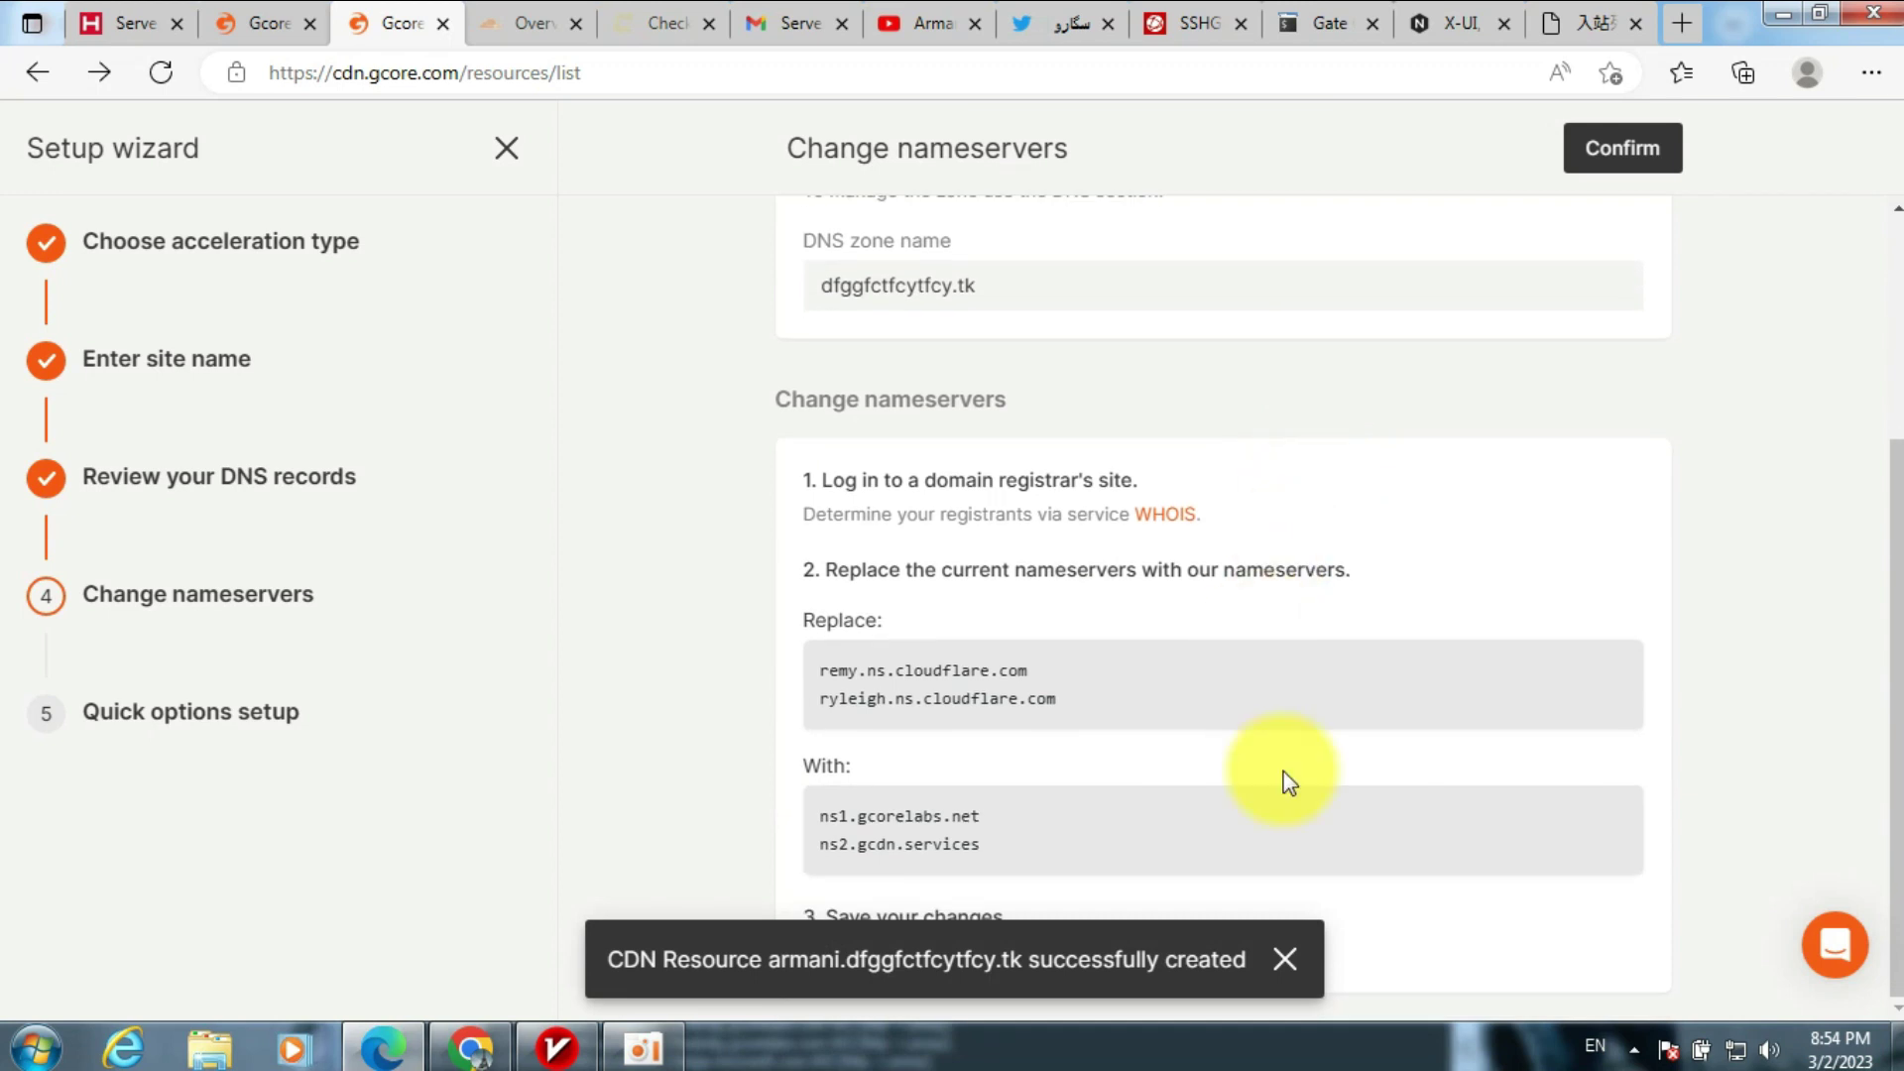
left_click(1288, 959)
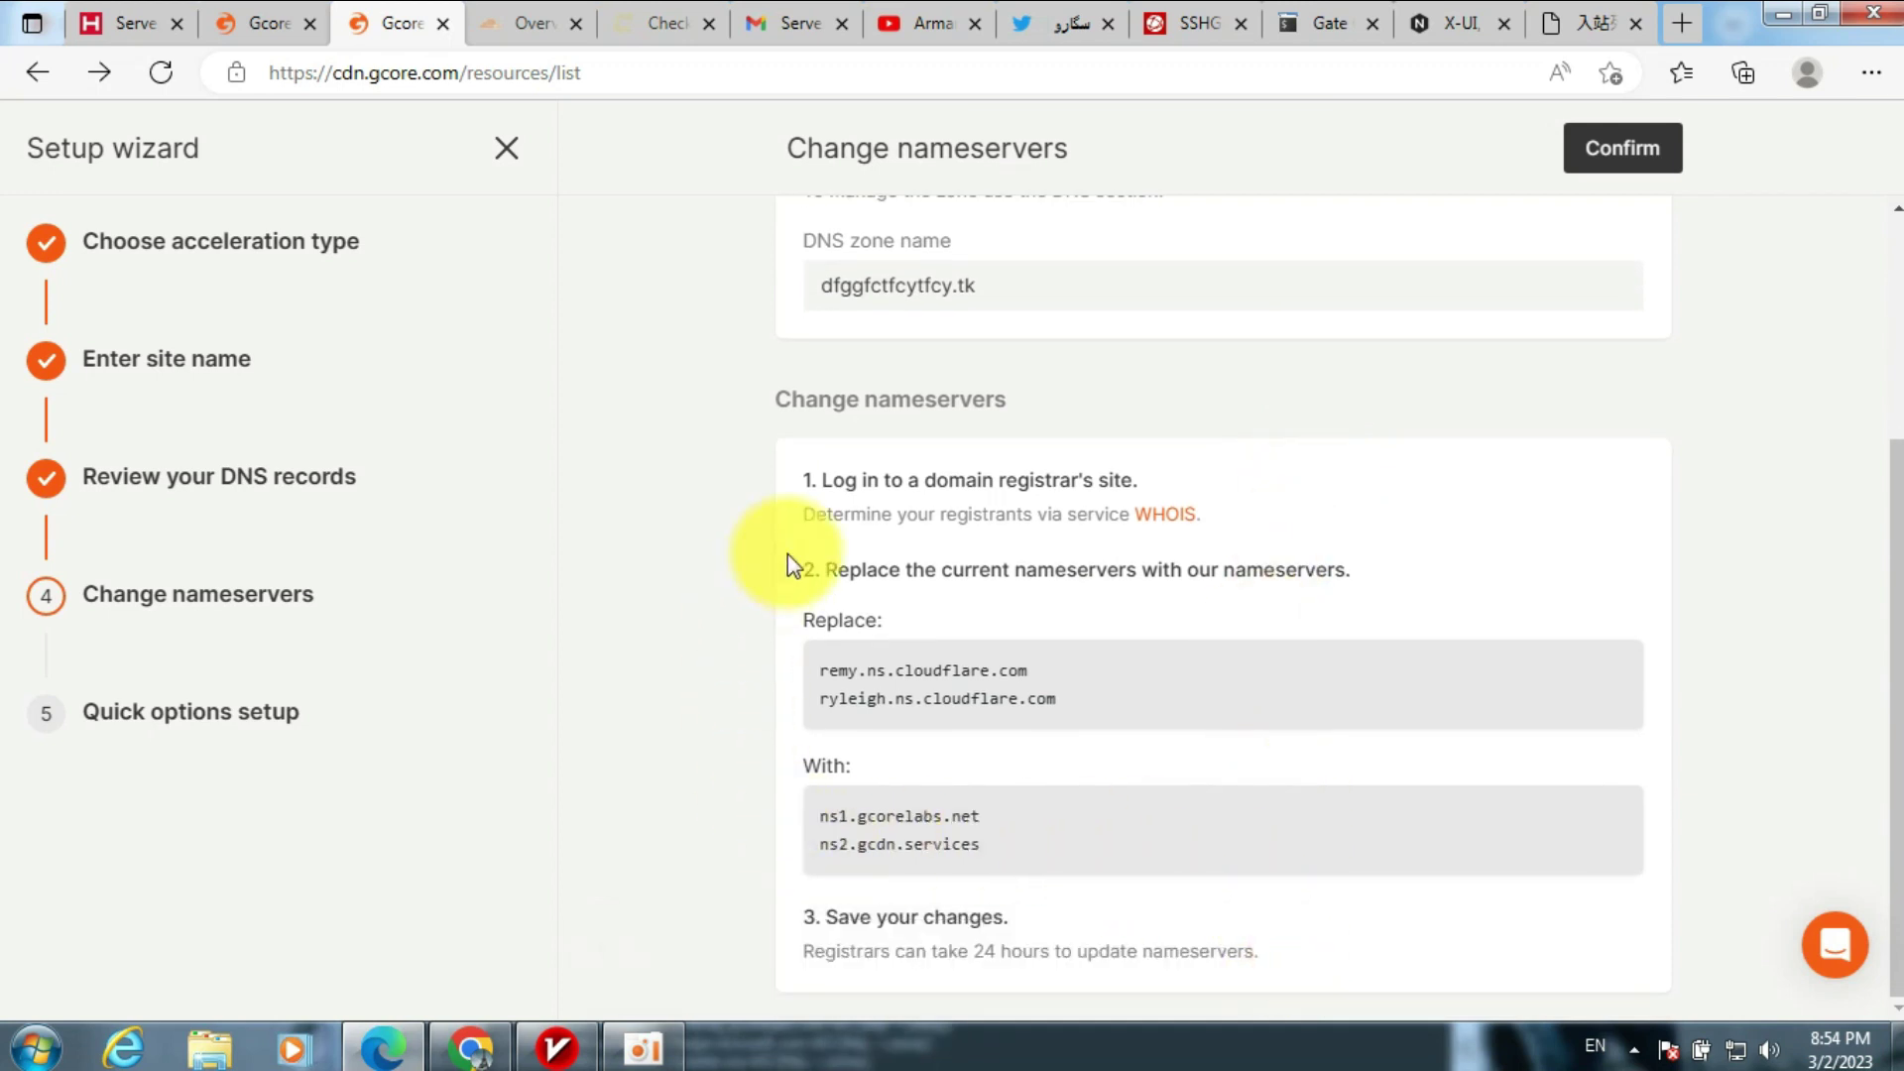
left_click_drag(962, 672, 914, 672)
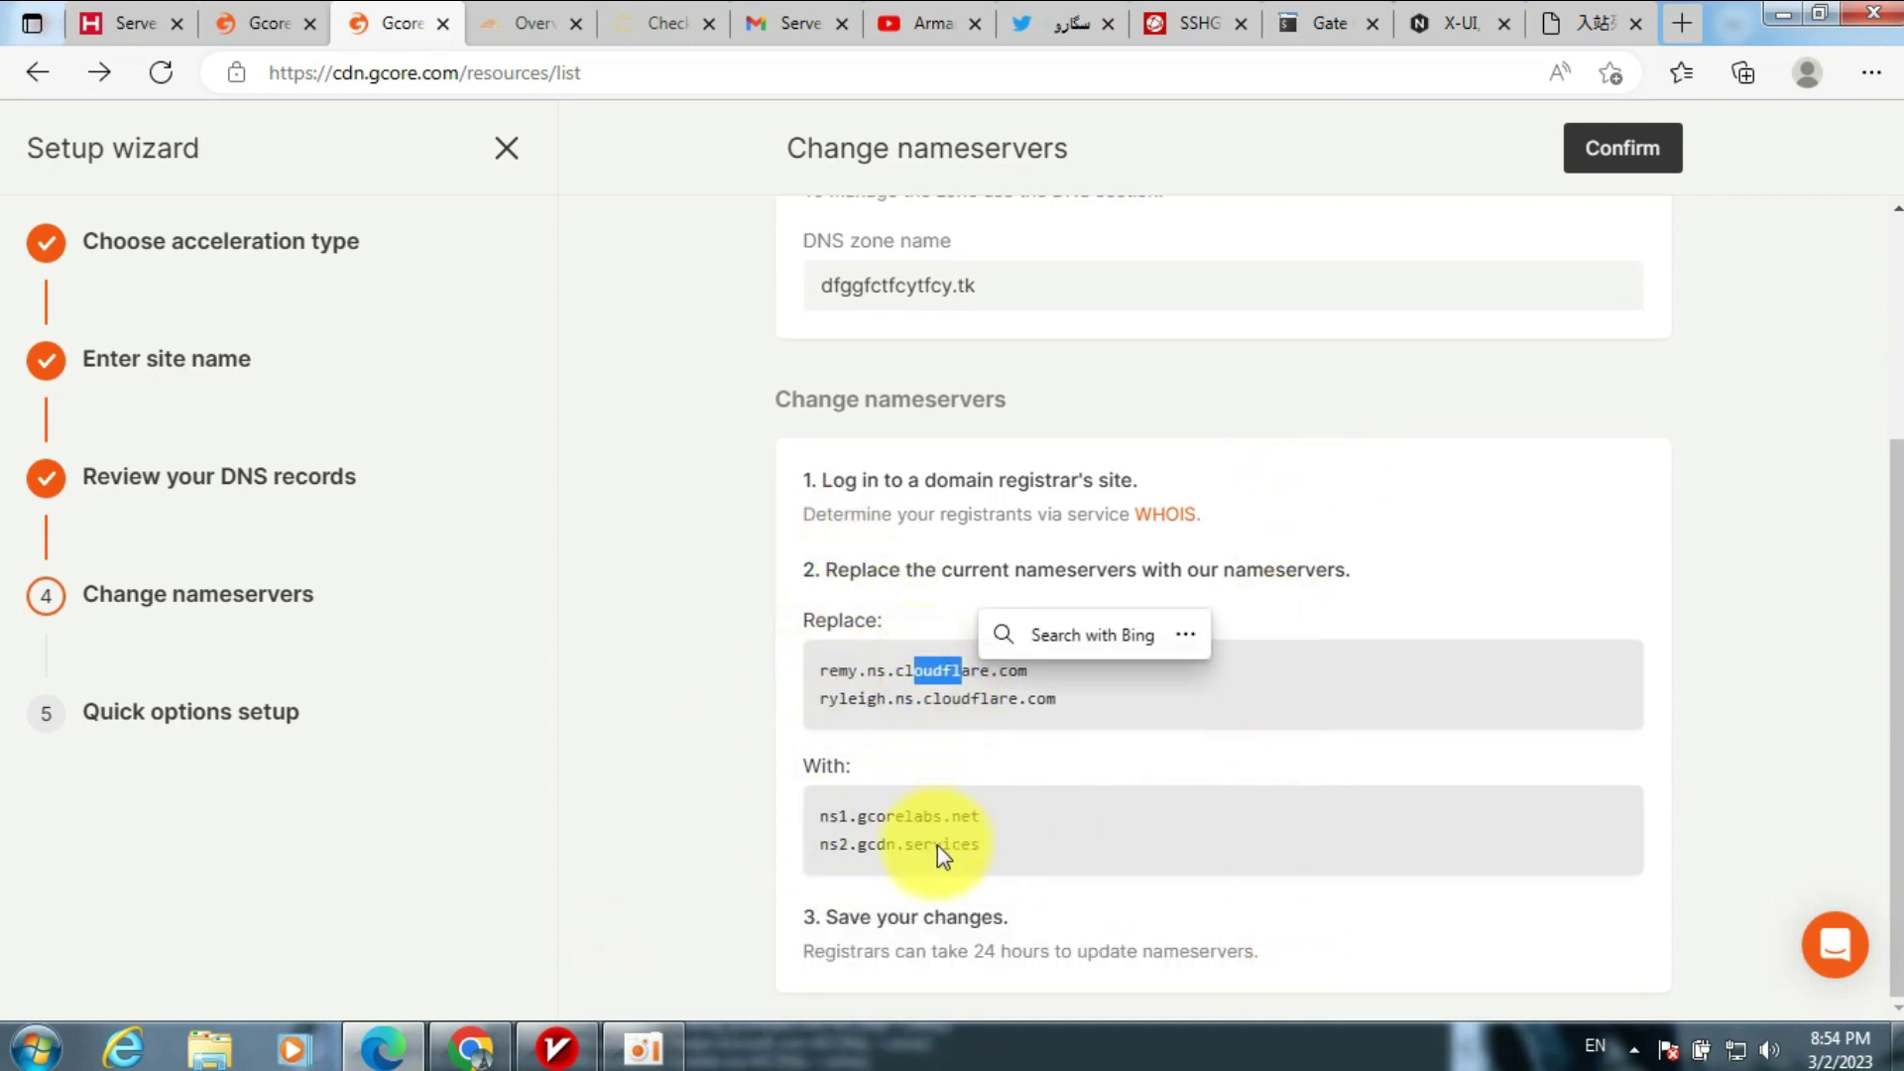
scroll(1073, 704, "up", 3)
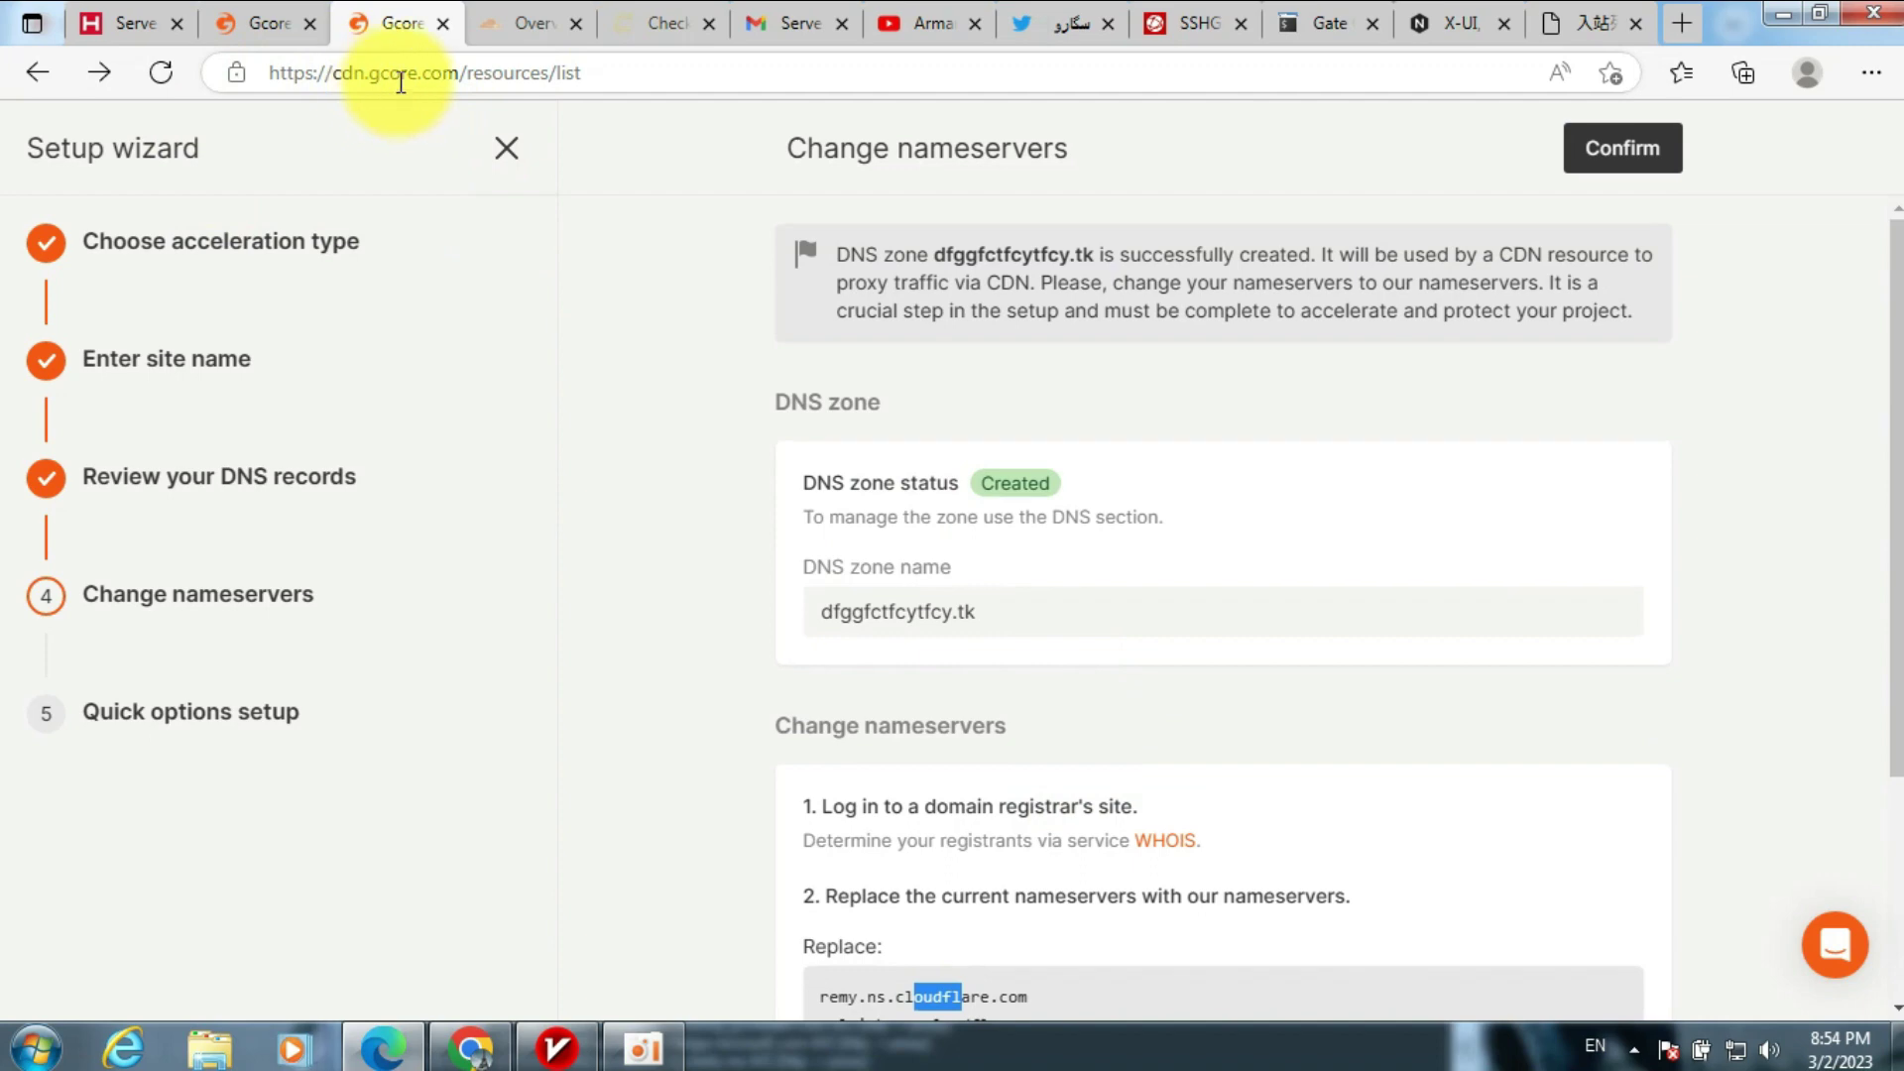
scroll(956, 880, "down", 3)
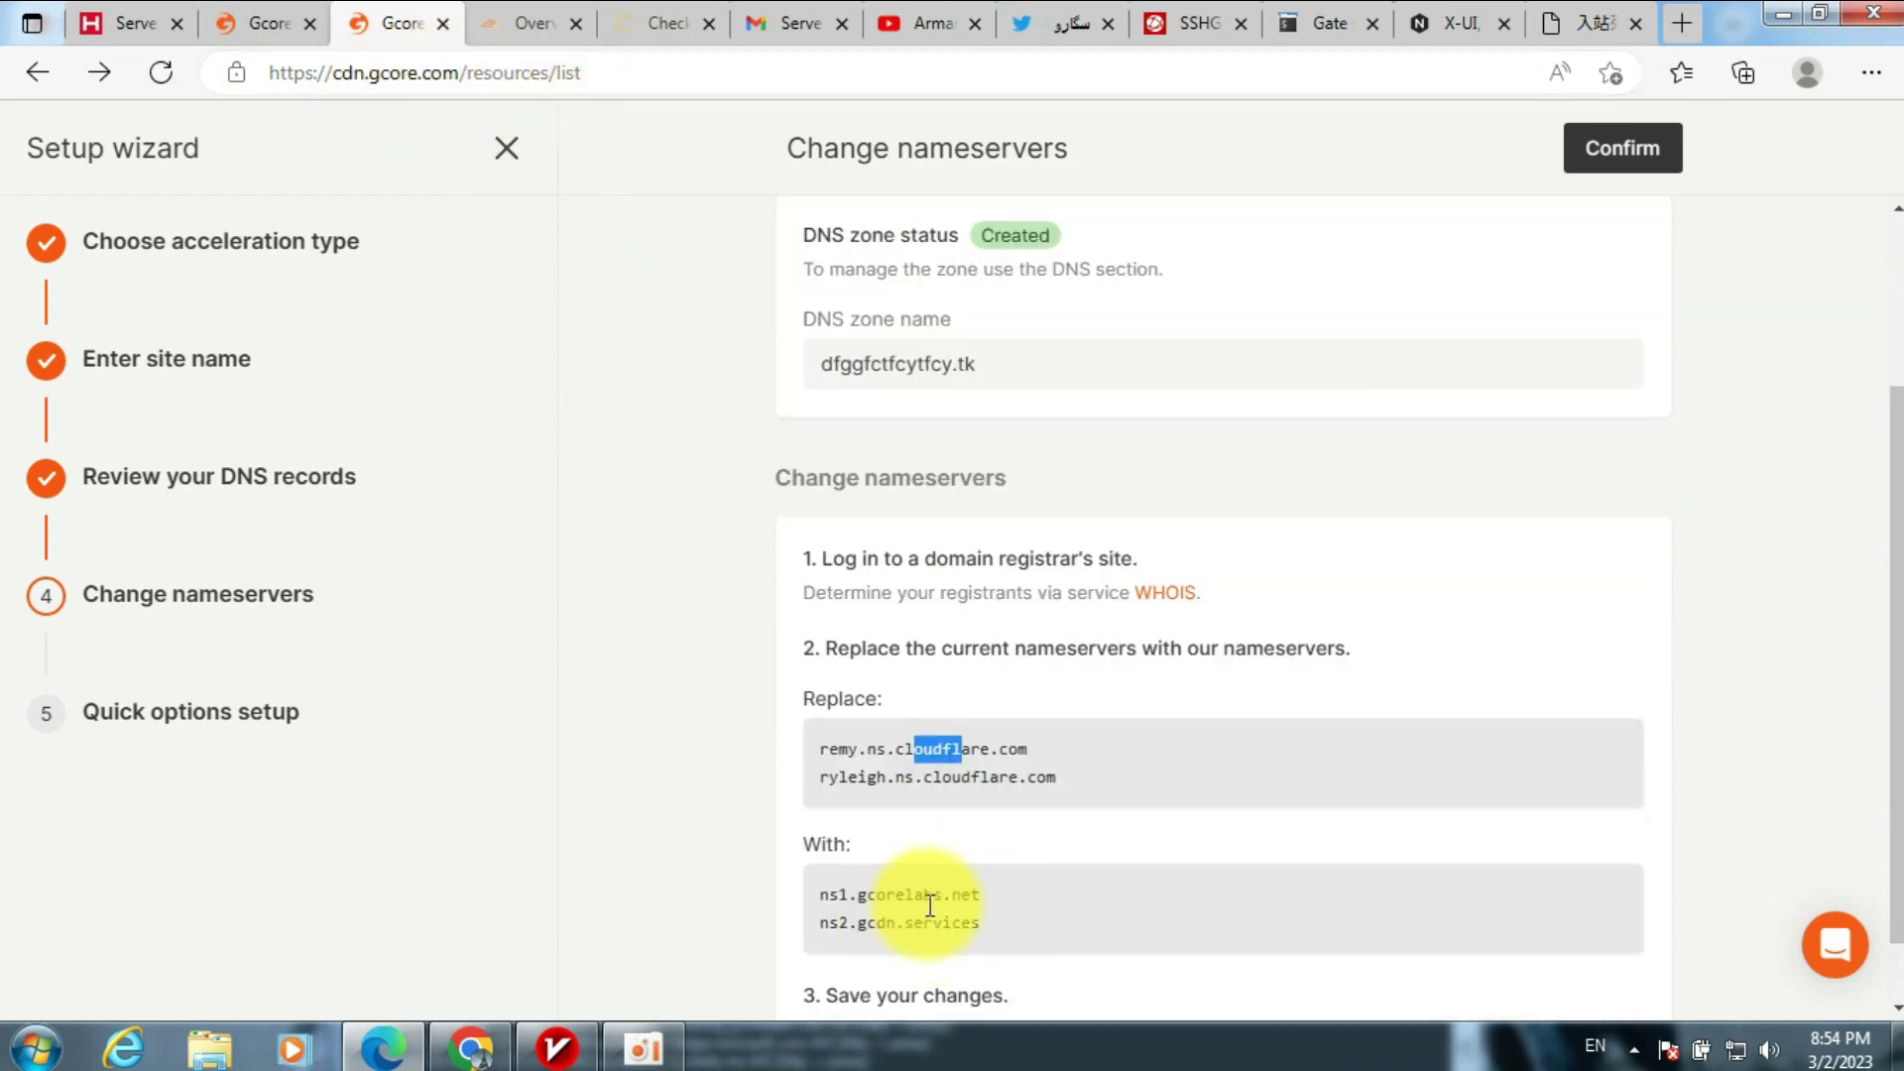
scroll(930, 904, "up", 3)
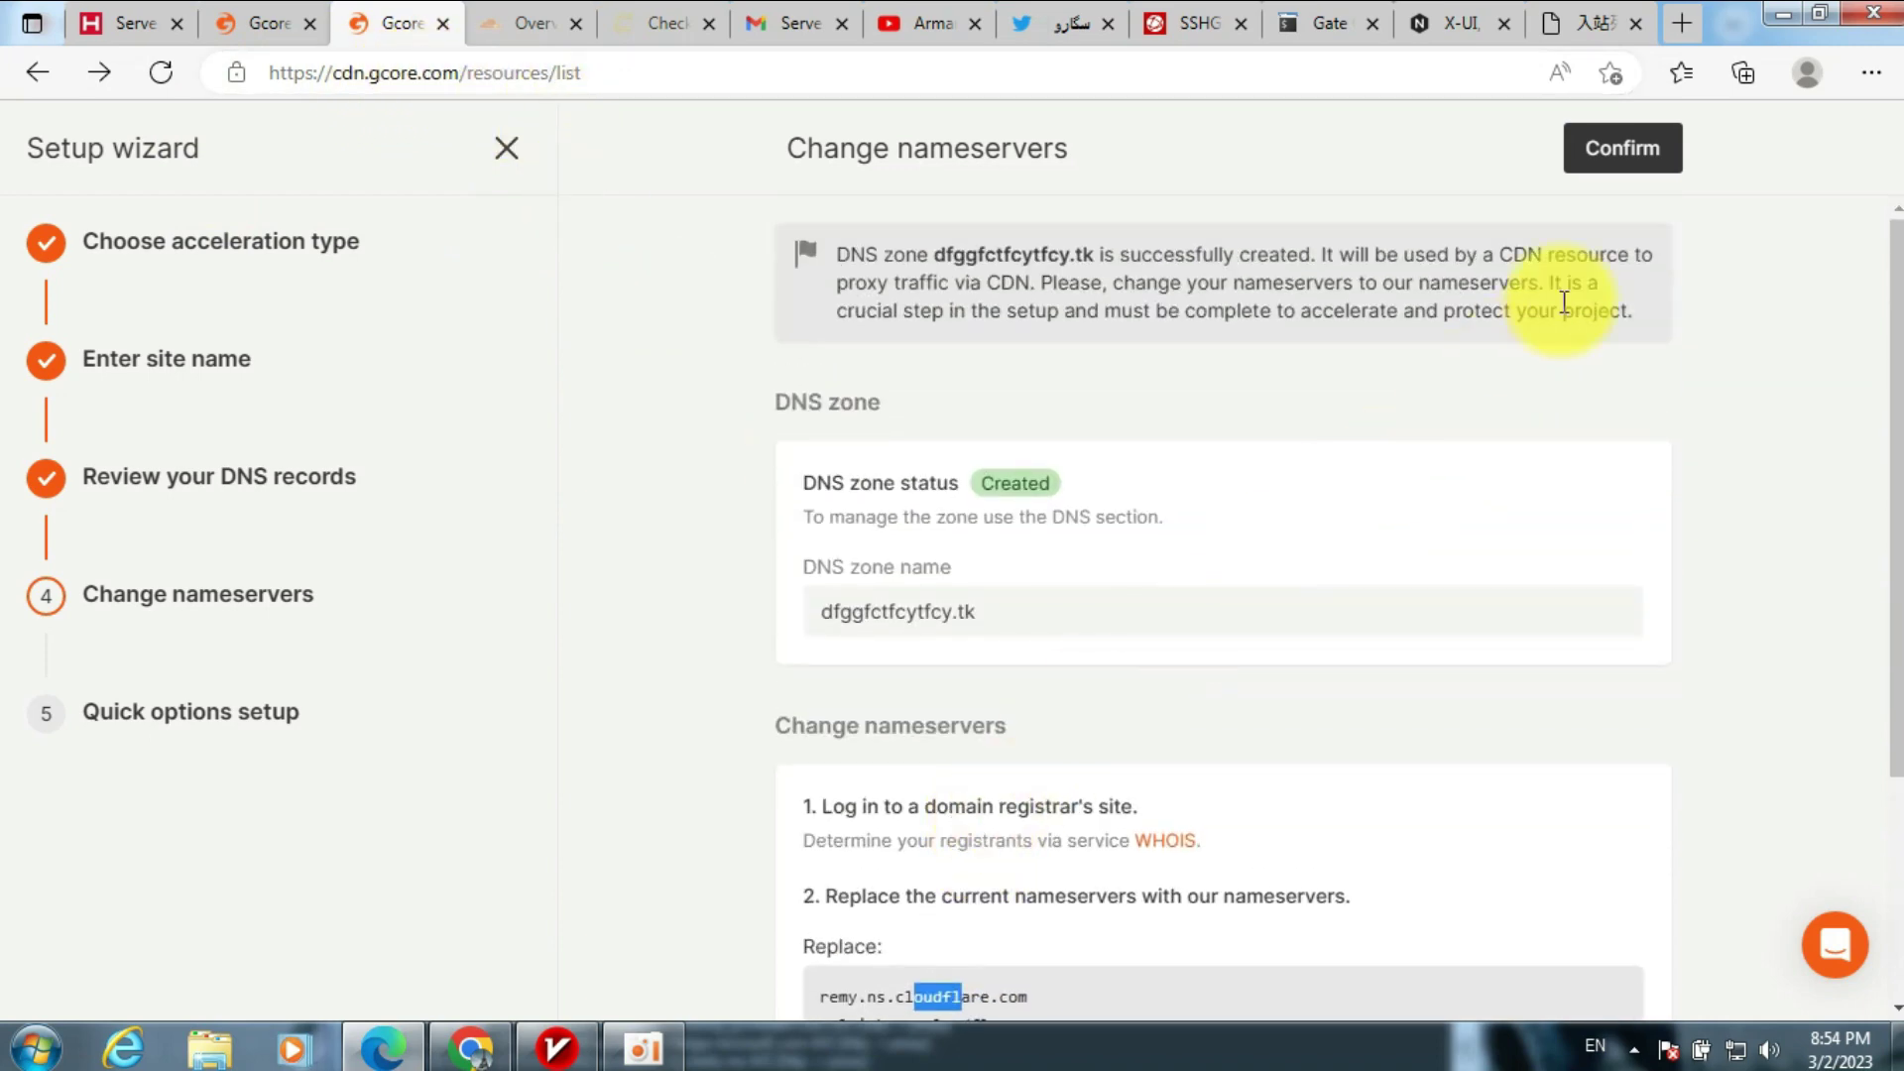
left_click(1619, 152)
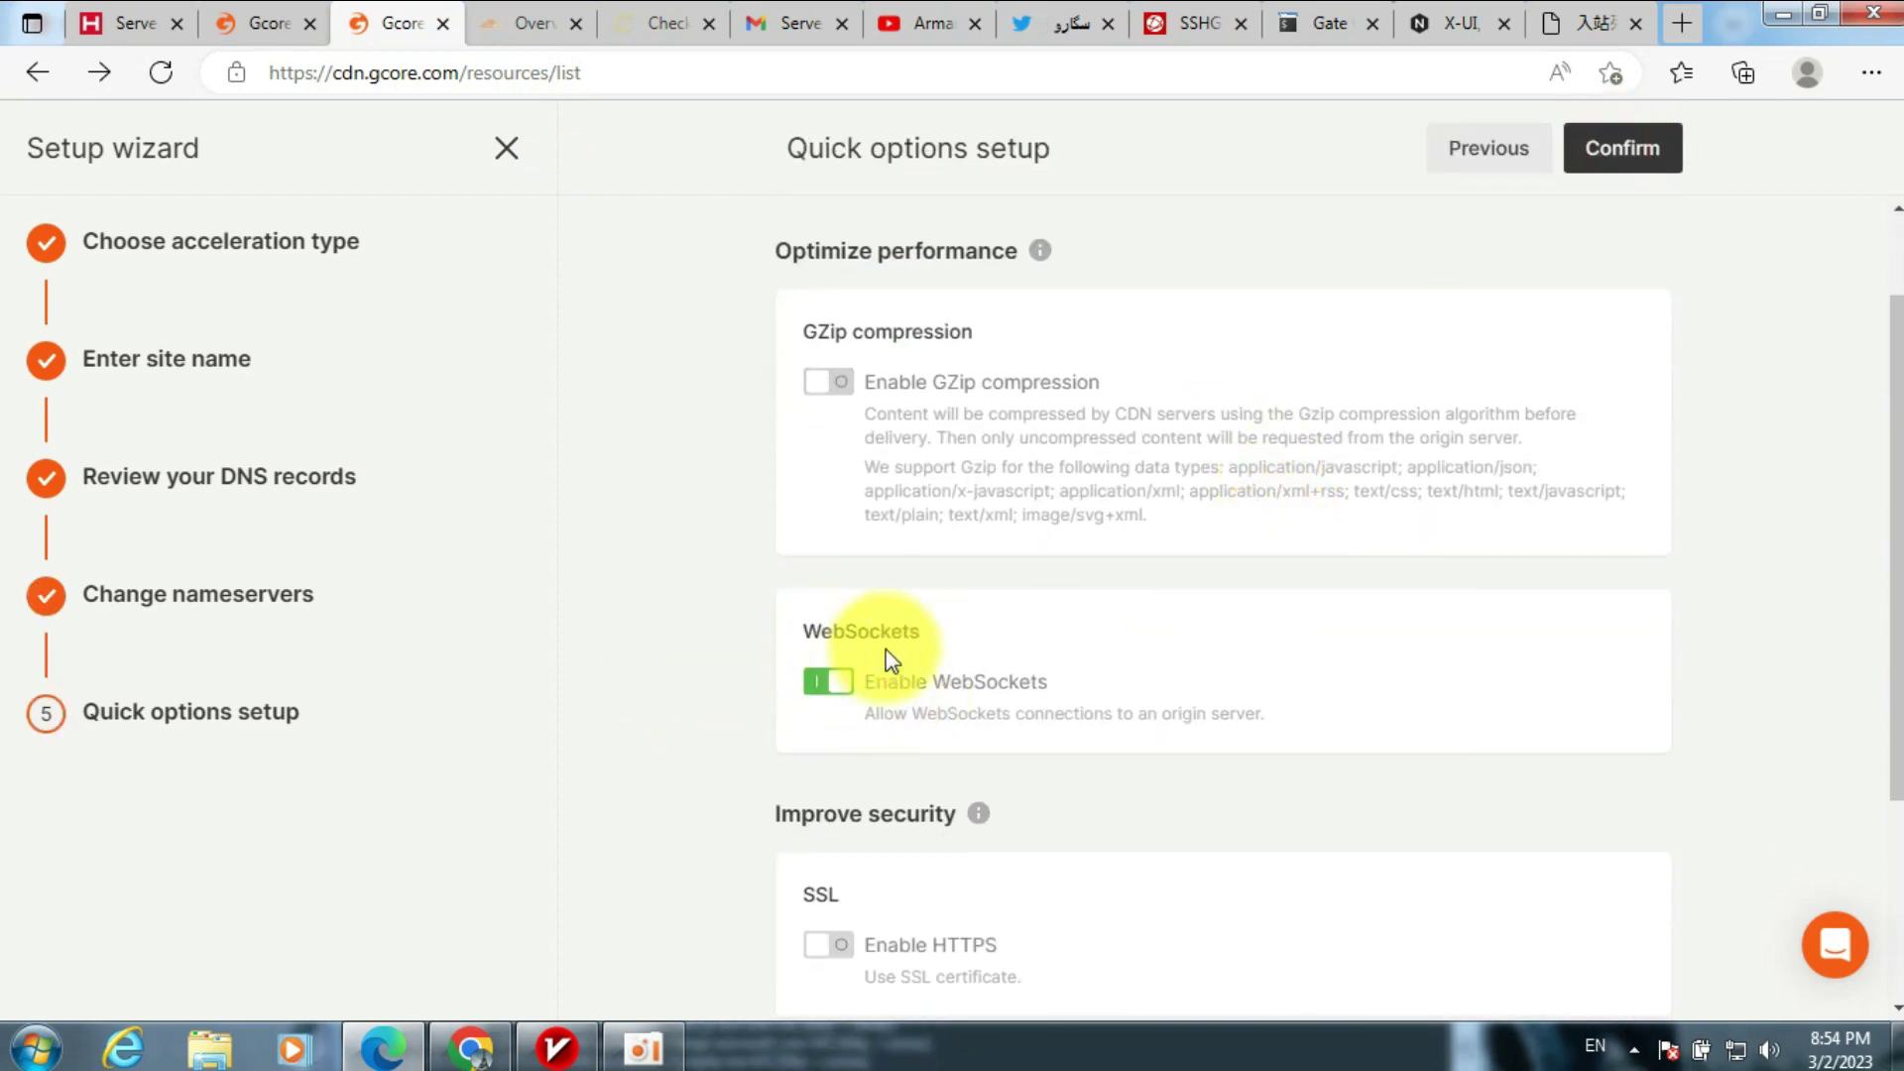
- Confirm quick options with WebSockets enabled and open the new resource's settings
scroll(956, 676, "down", 3)
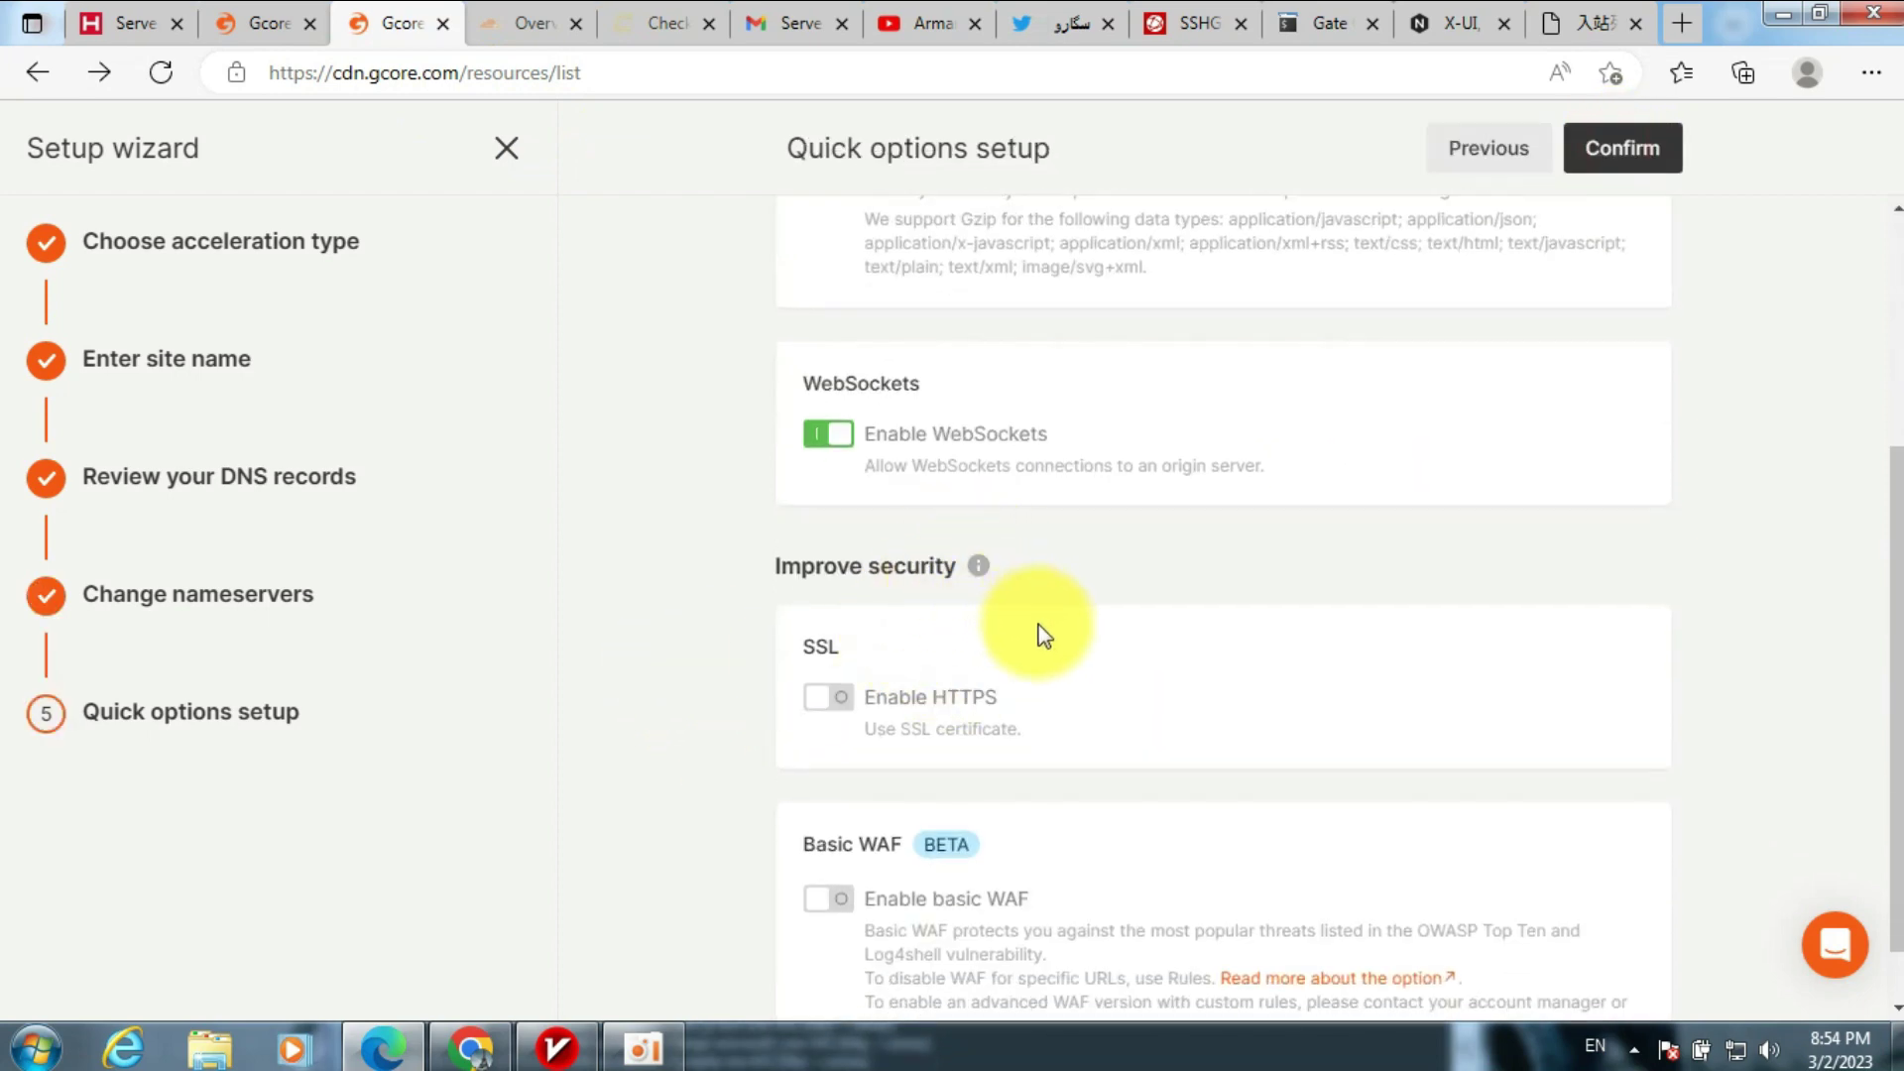
scroll(1041, 628, "down", 1)
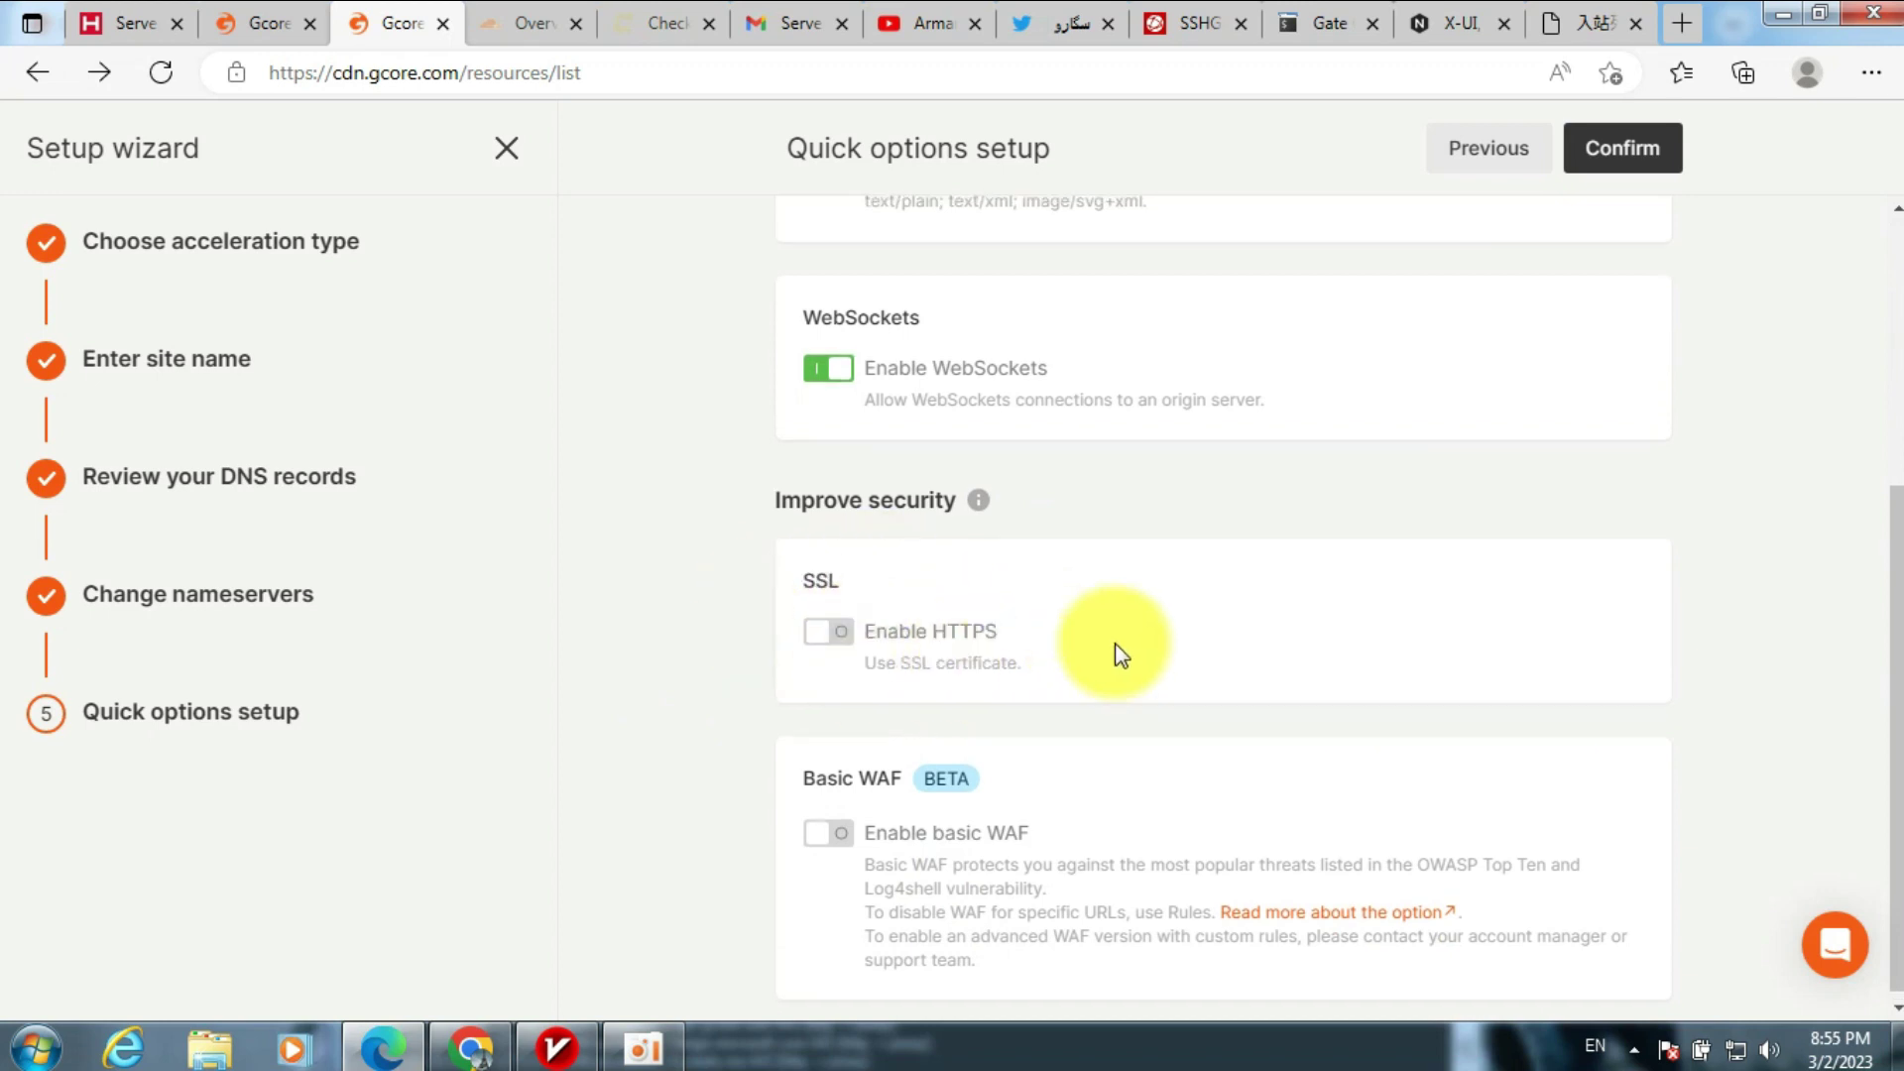
scroll(1002, 714, "up", 5)
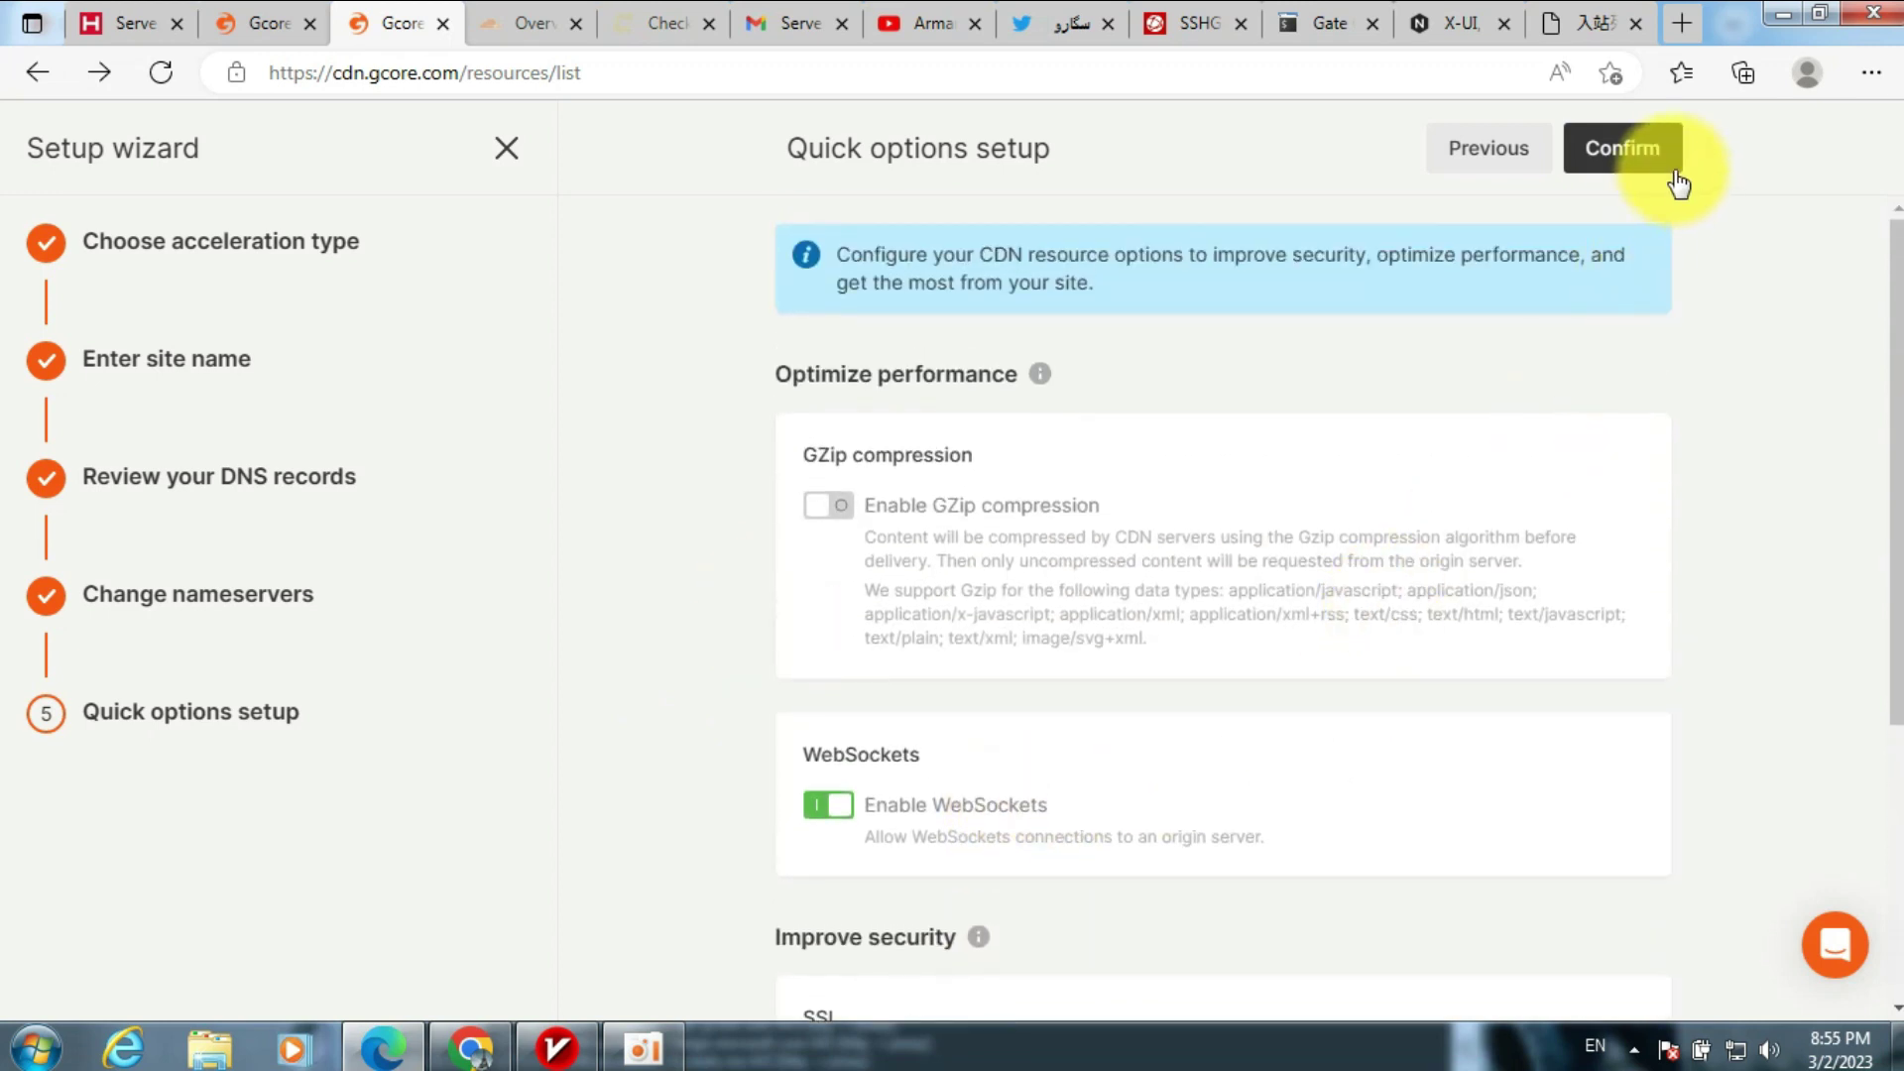
left_click(1647, 176)
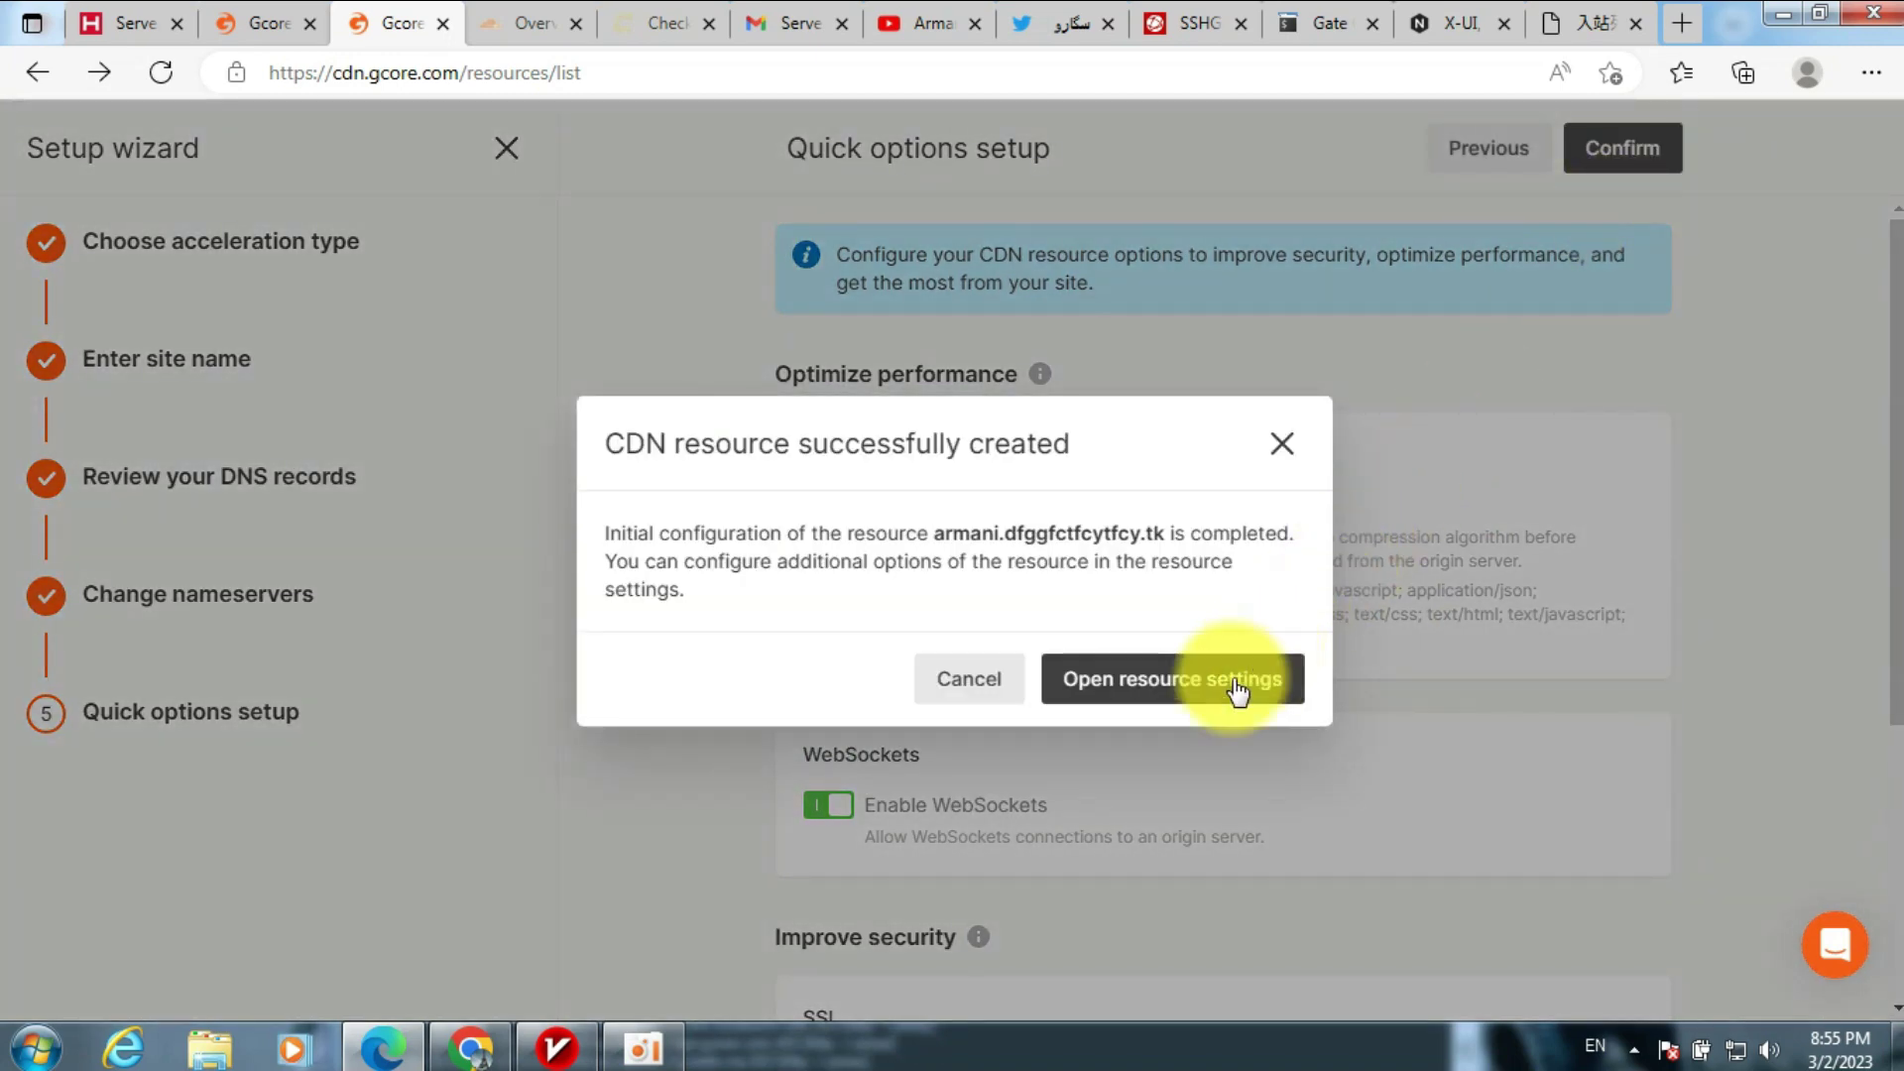
left_click(1128, 706)
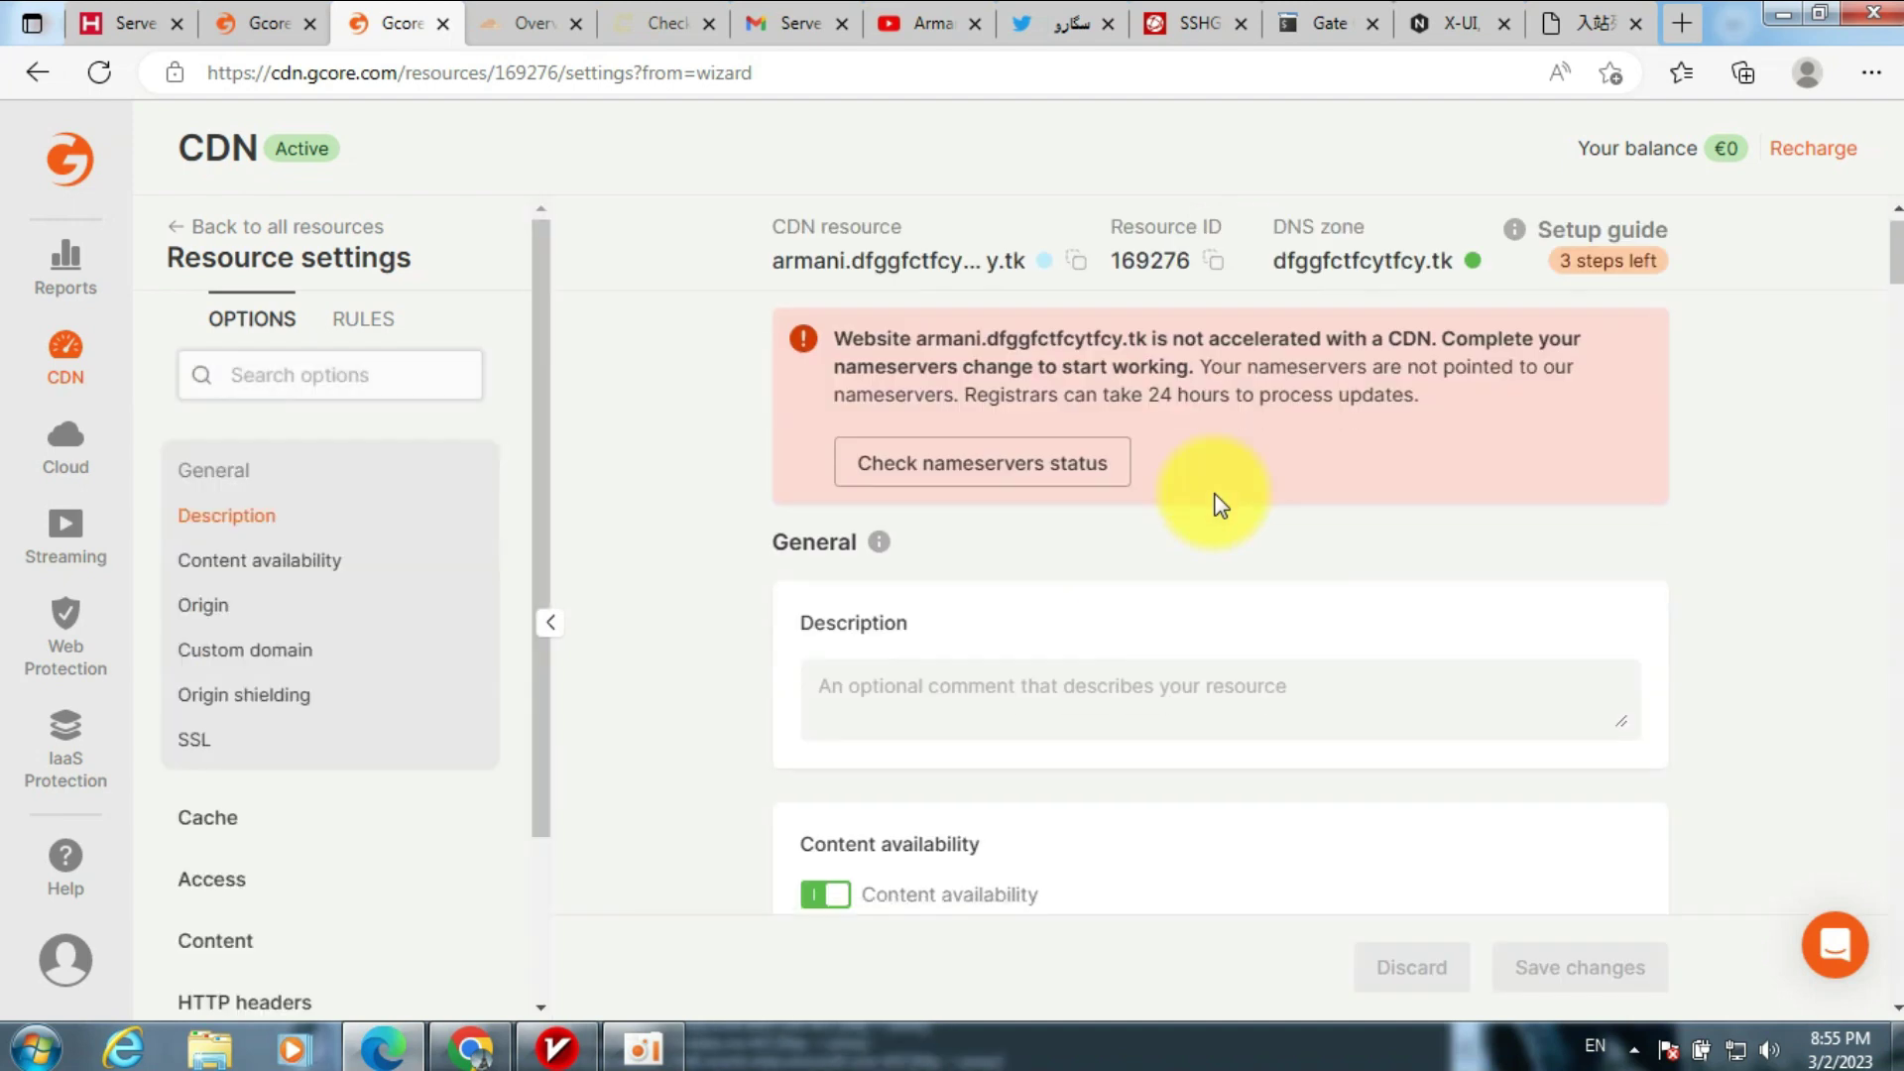
- Switch the origin 5.75.197.166 from the default port to custom port 12345 and save
scroll(1220, 506, "down", 6)
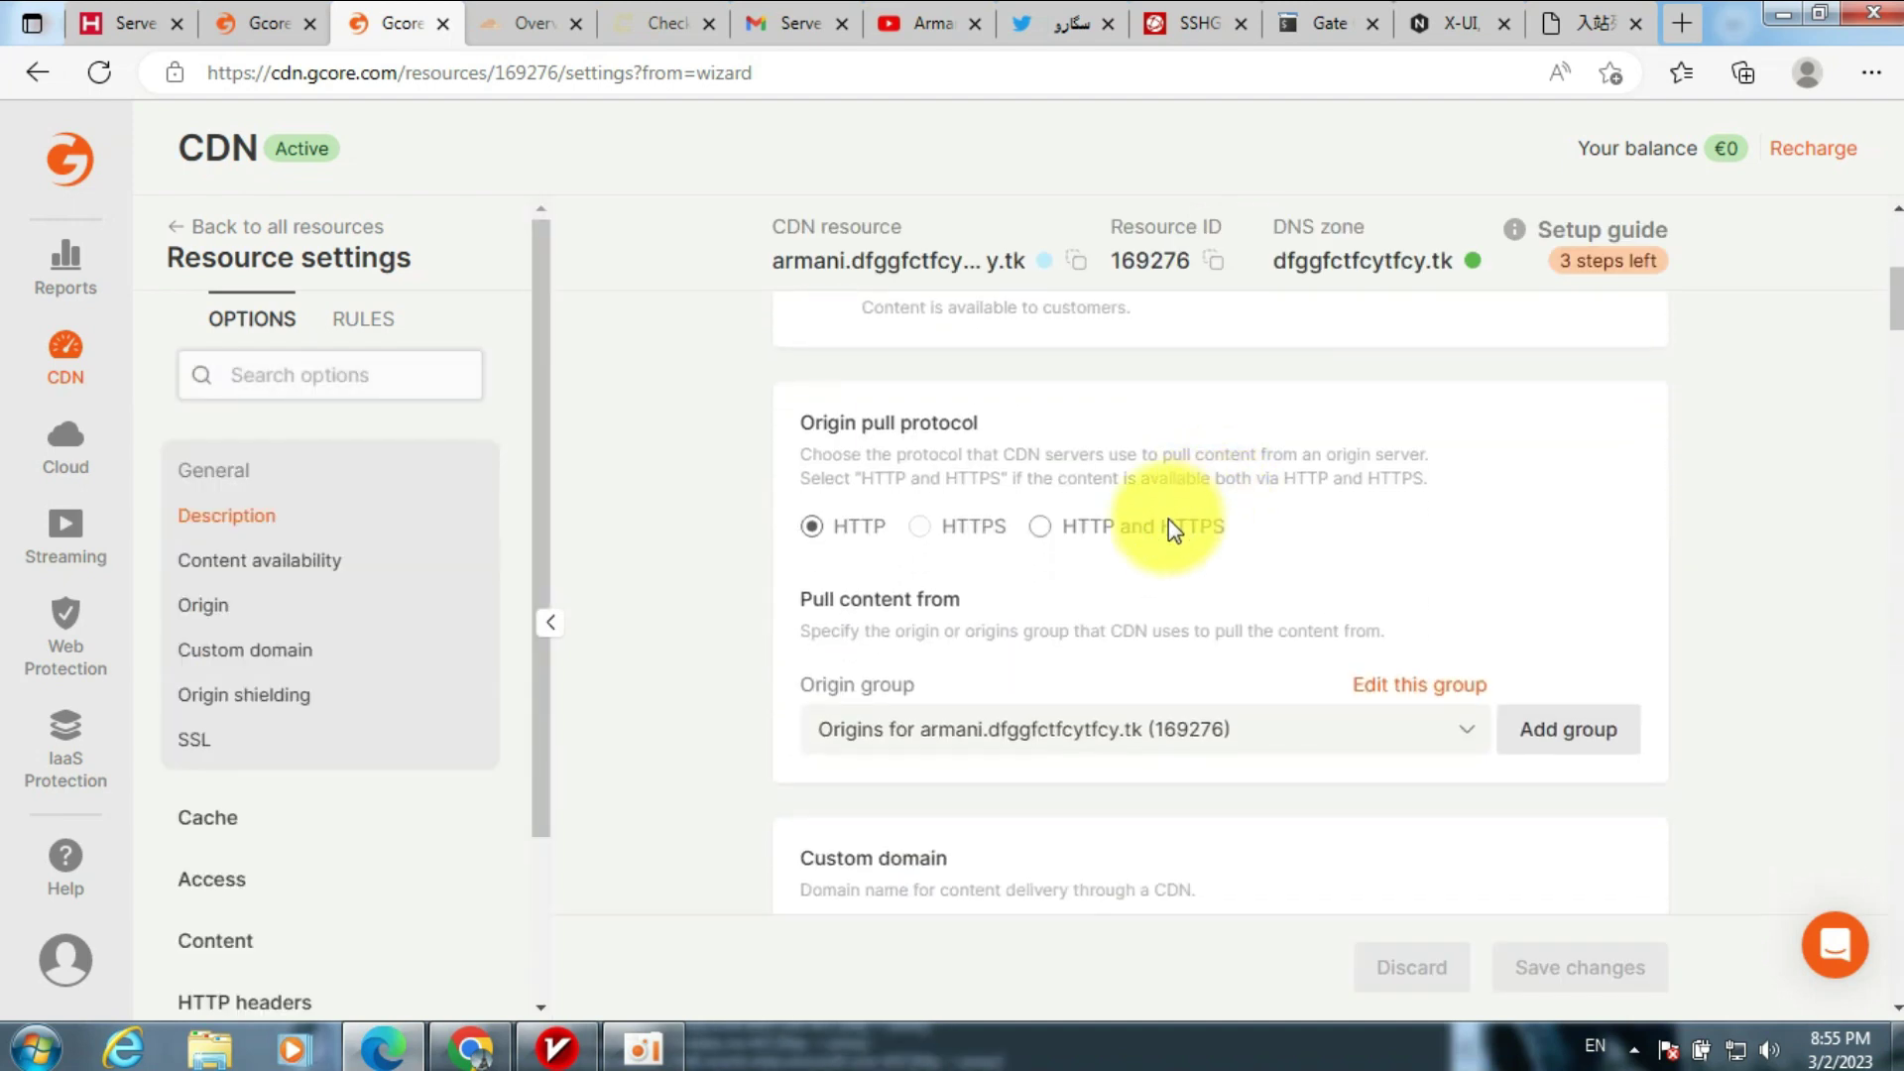
scroll(1168, 520, "down", 1)
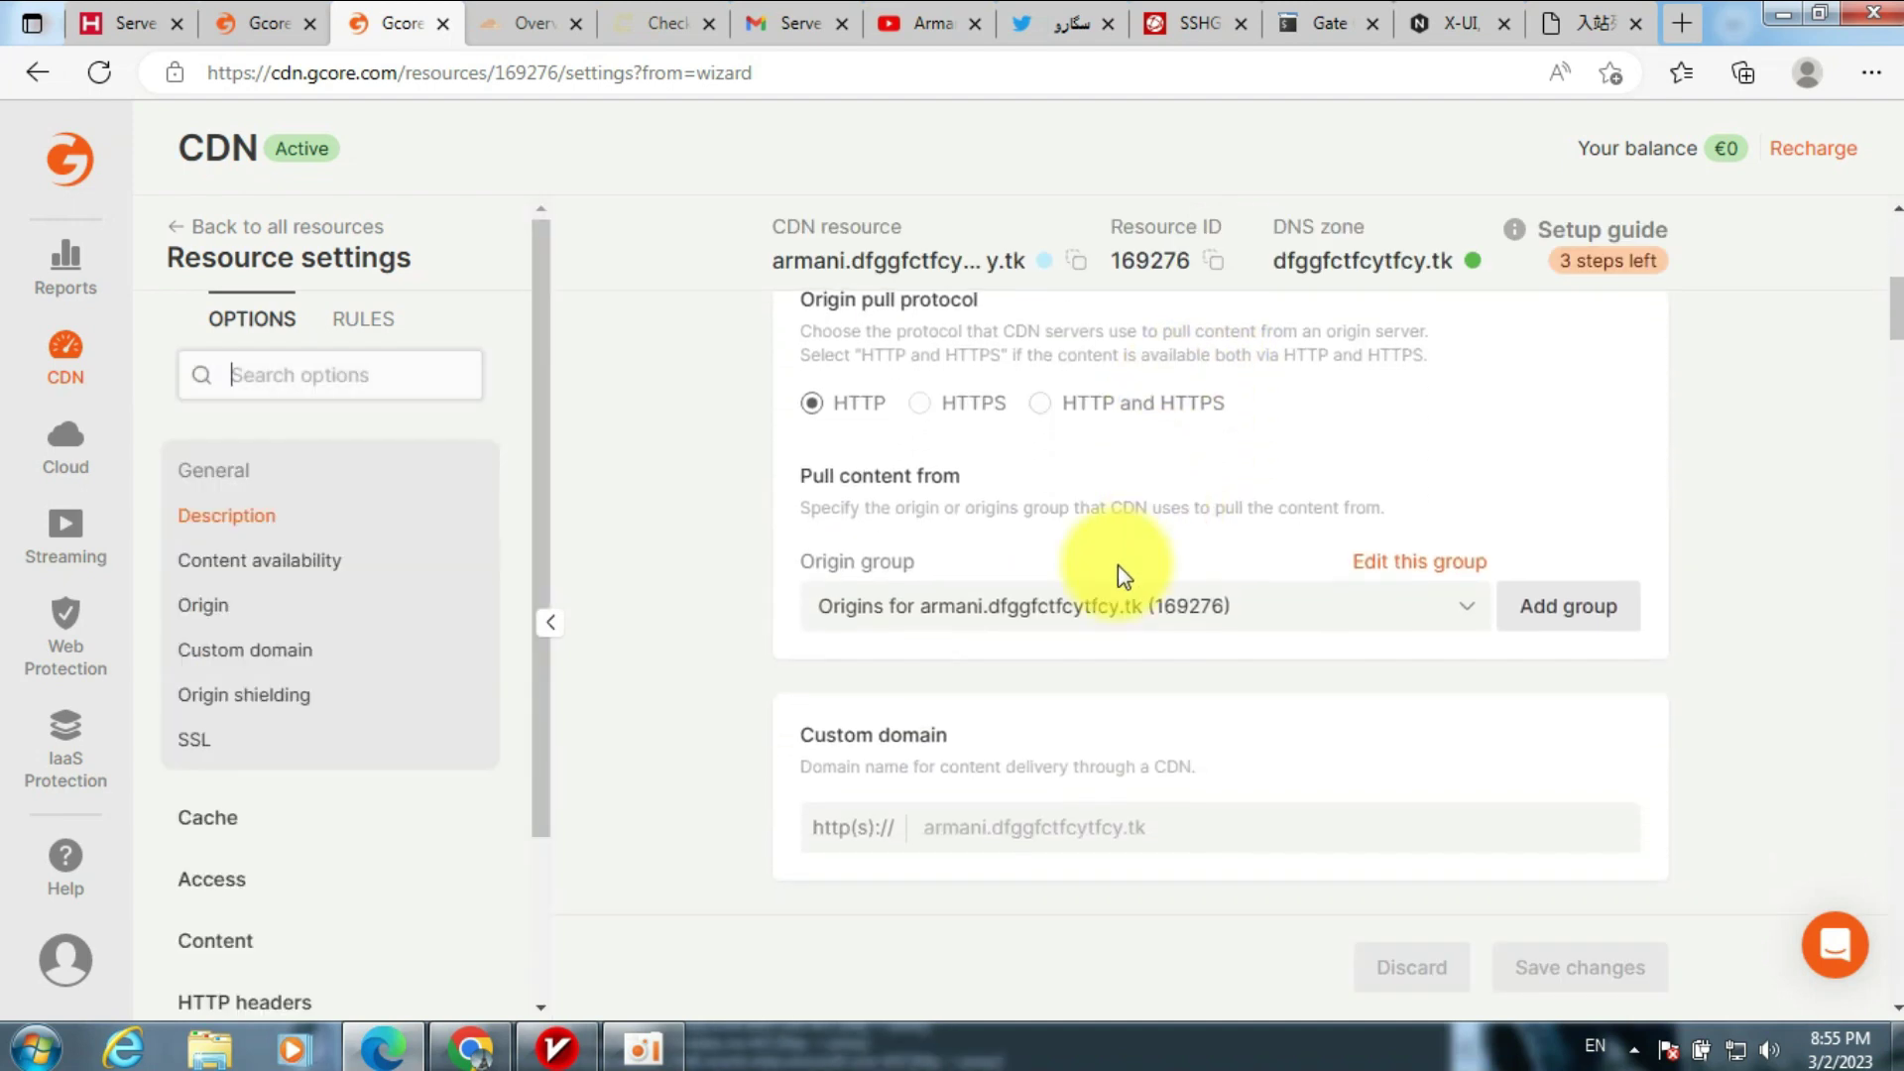
left_click(1381, 565)
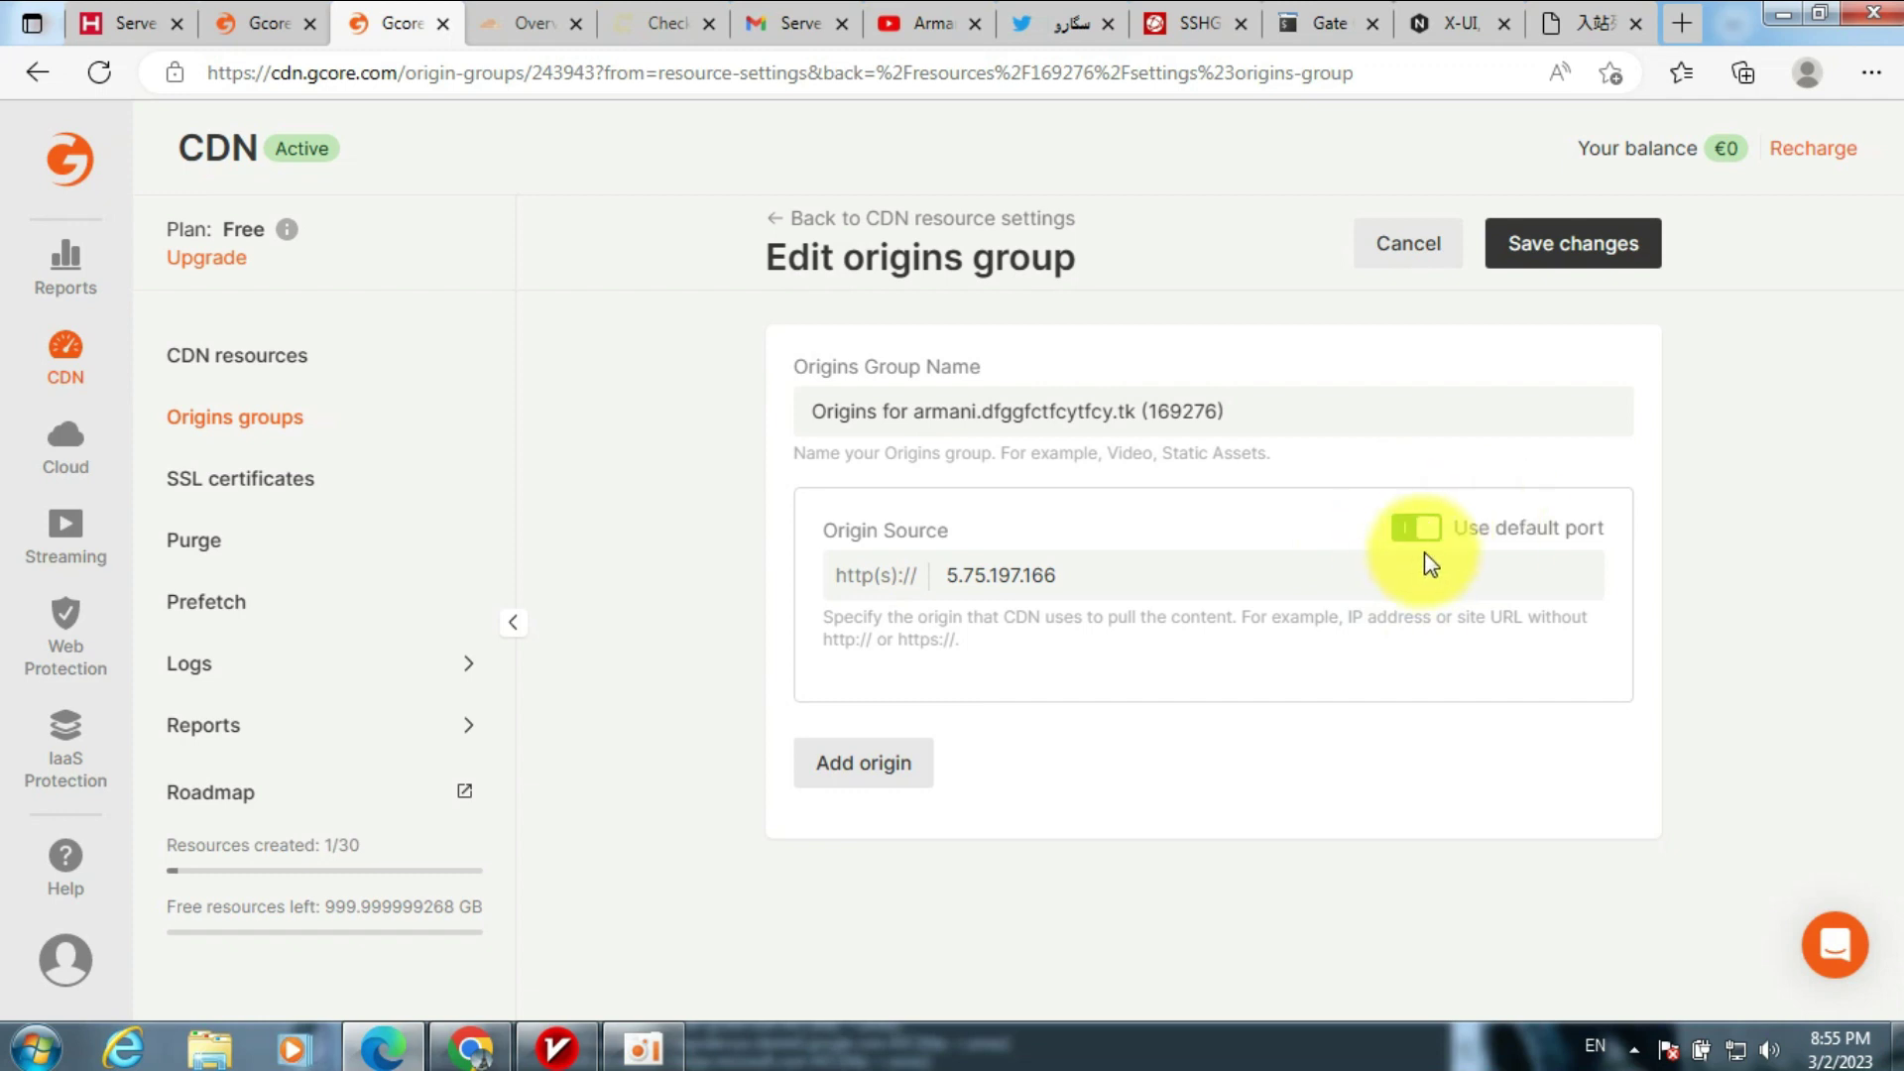
left_click(1424, 530)
left_click(1530, 576)
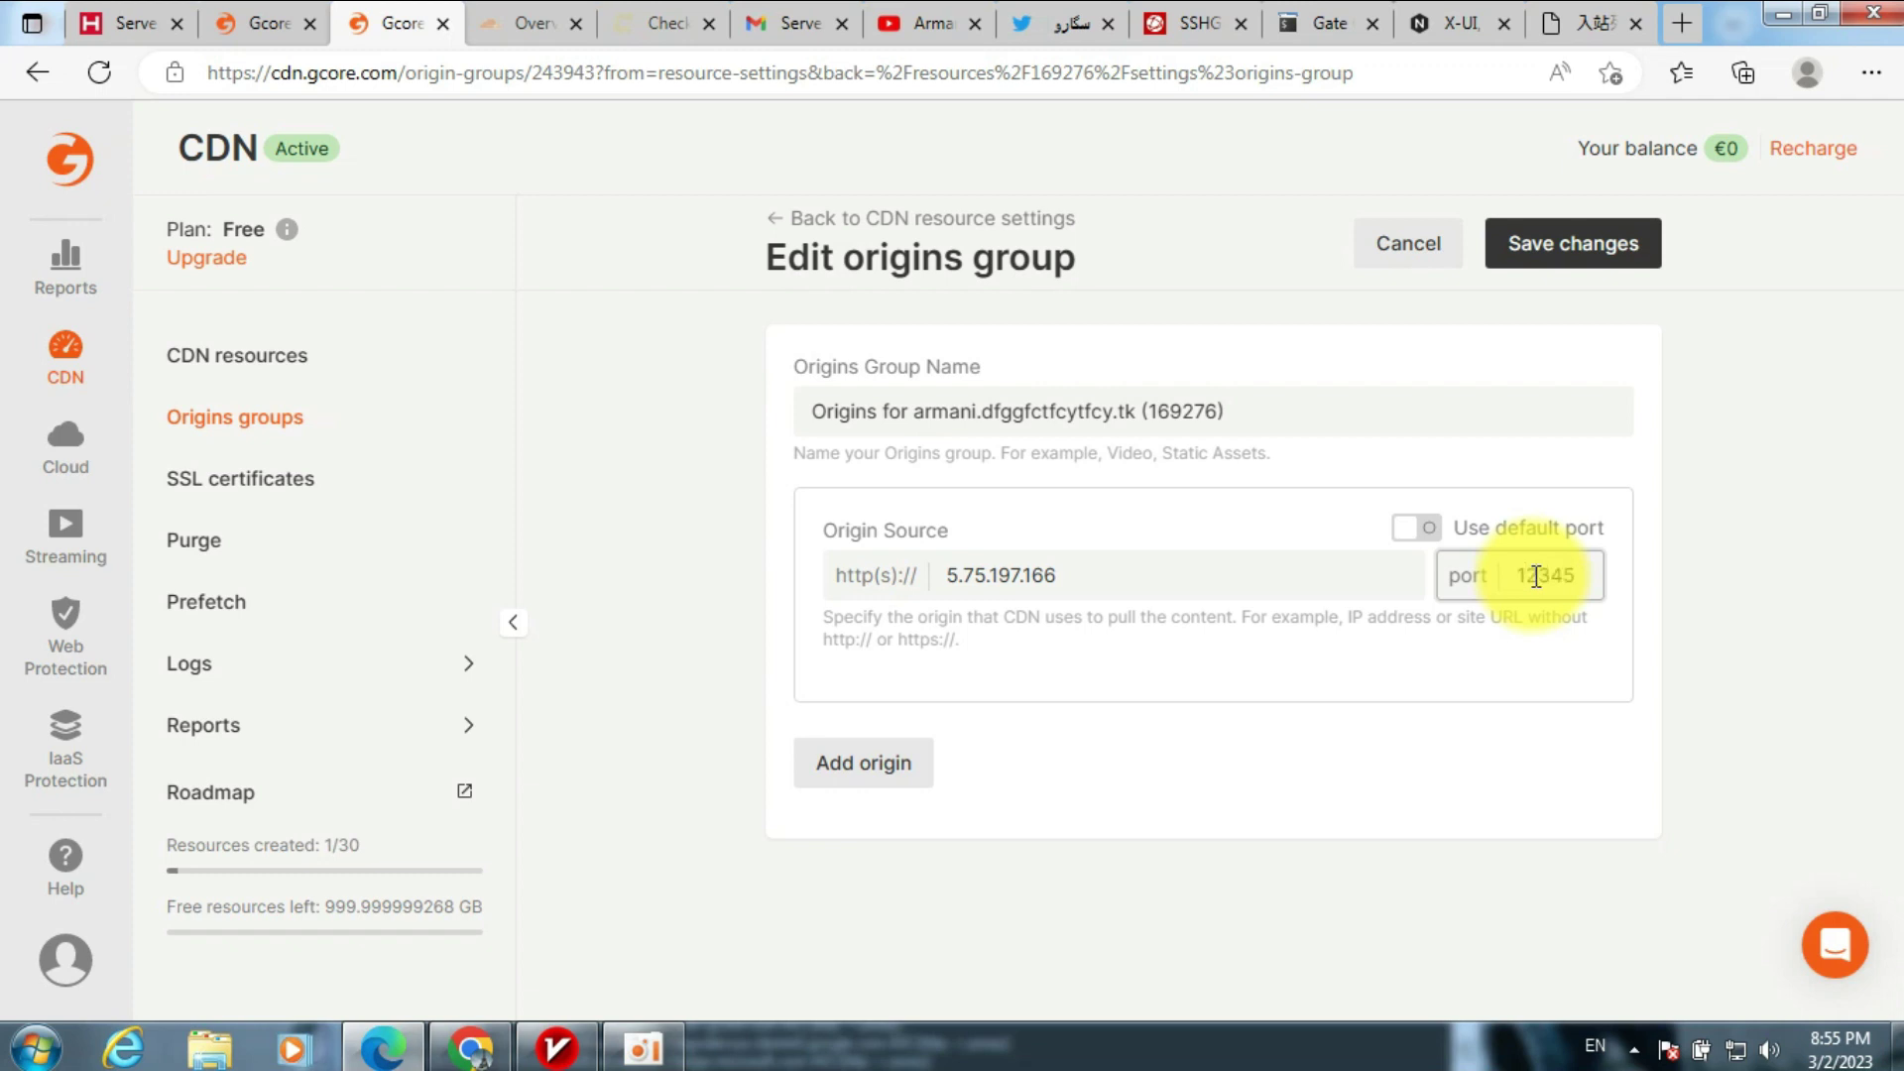
left_click(1579, 253)
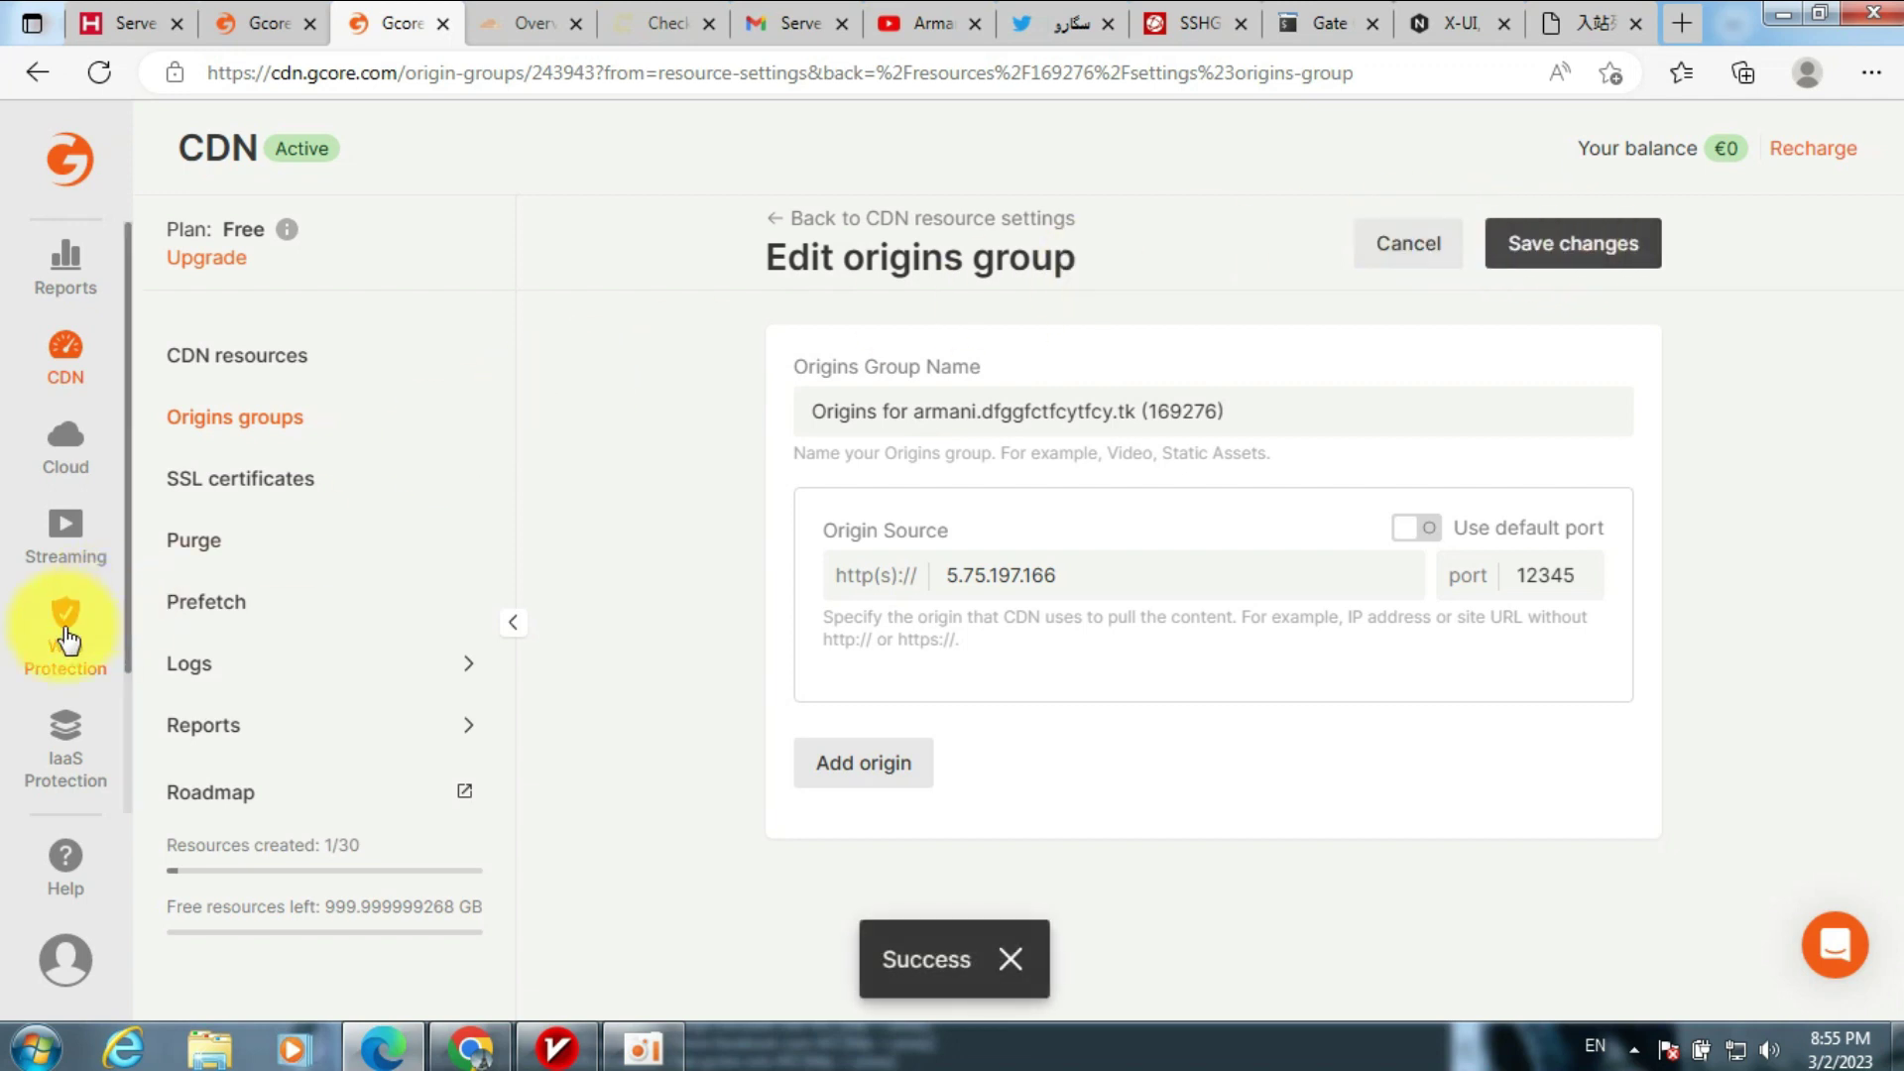
scroll(86, 676, "down", 2)
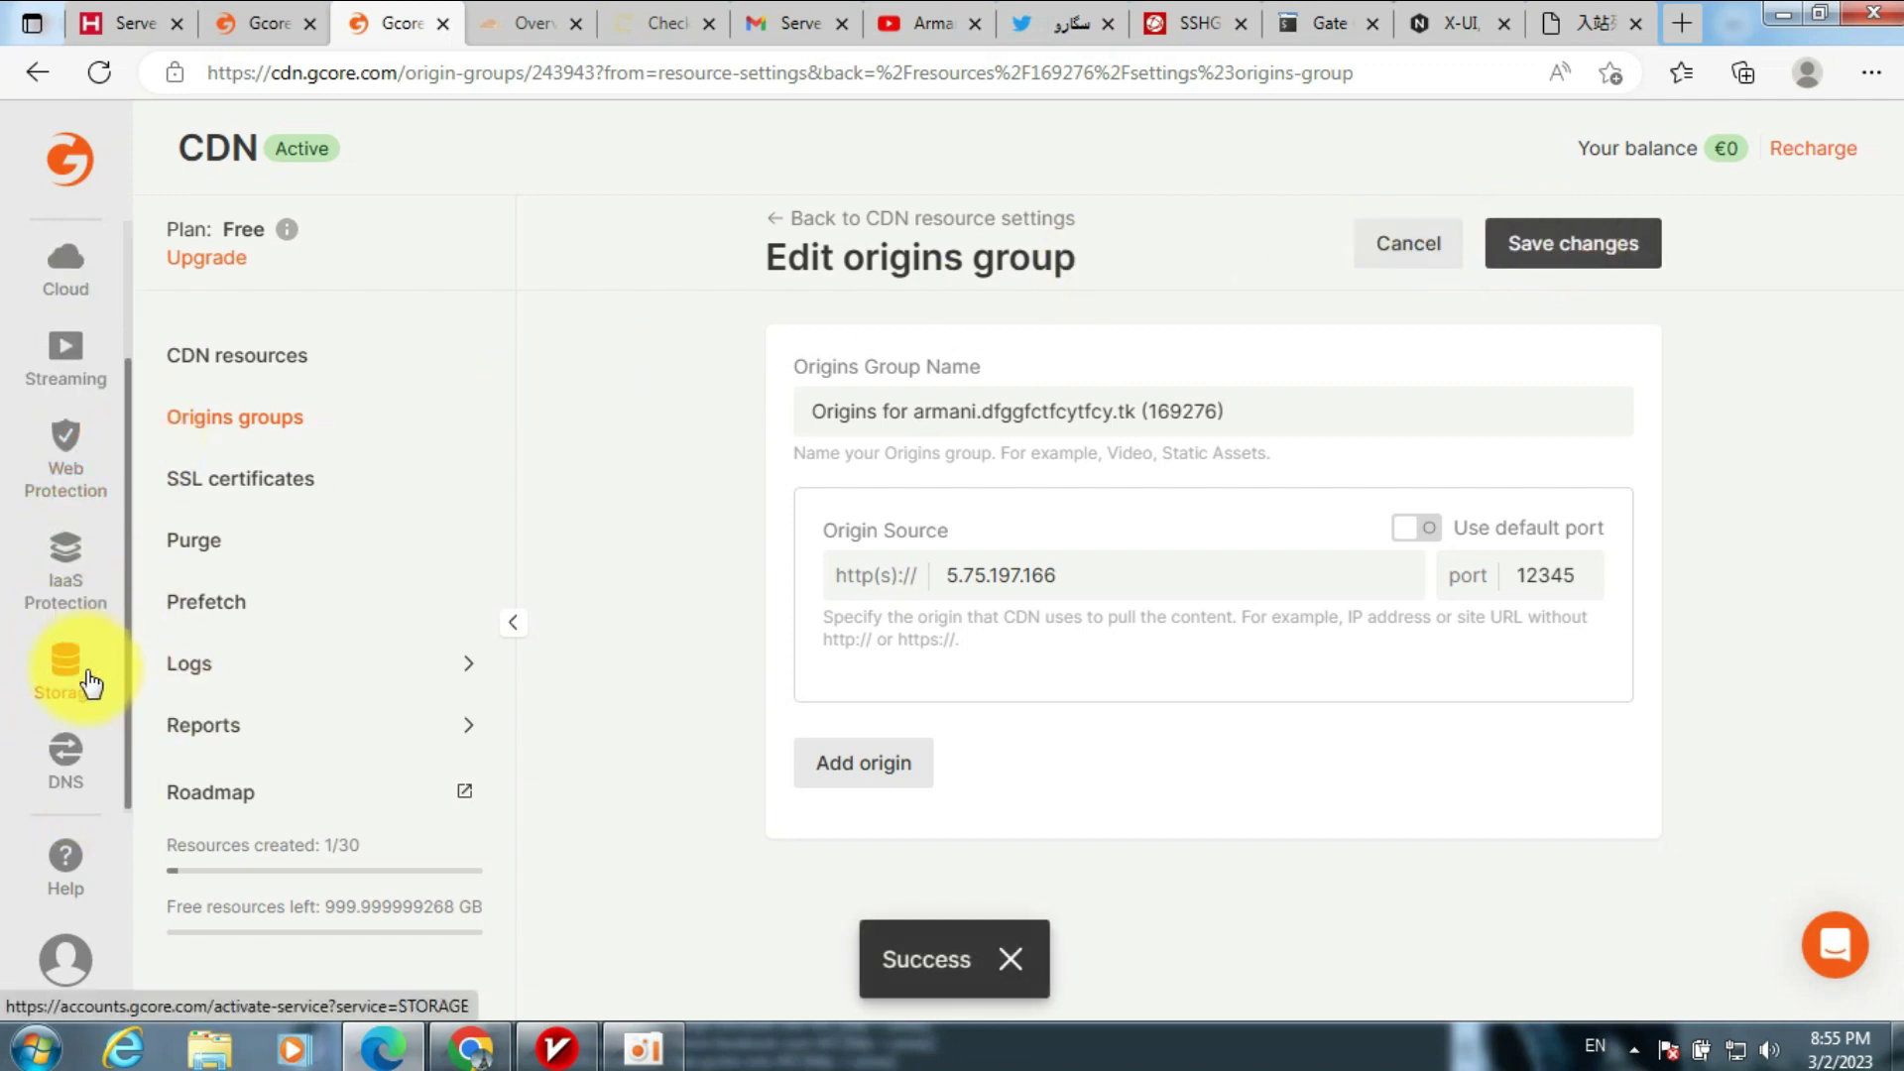
- Open CDN Integration for the armani A record in the dfggfctfcytfcy.tk DNS zone
left_click(81, 762)
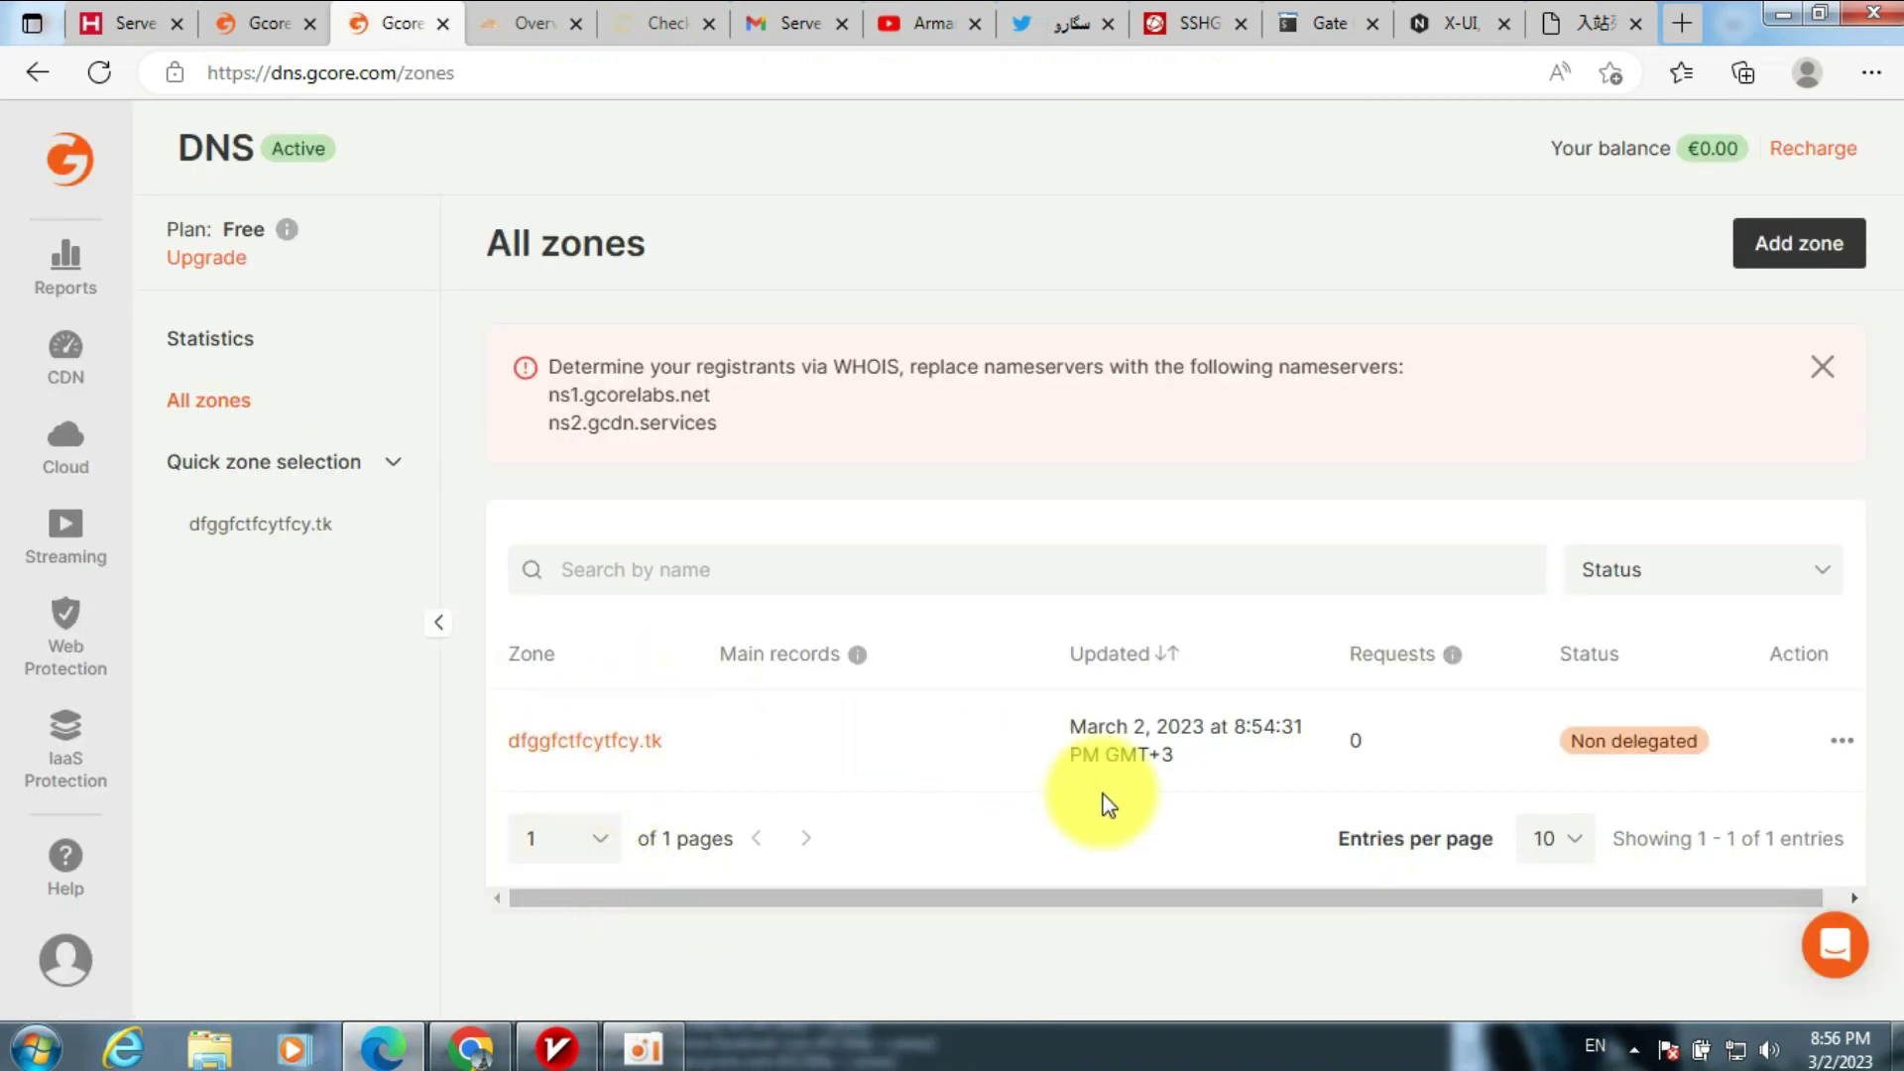
left_click(551, 757)
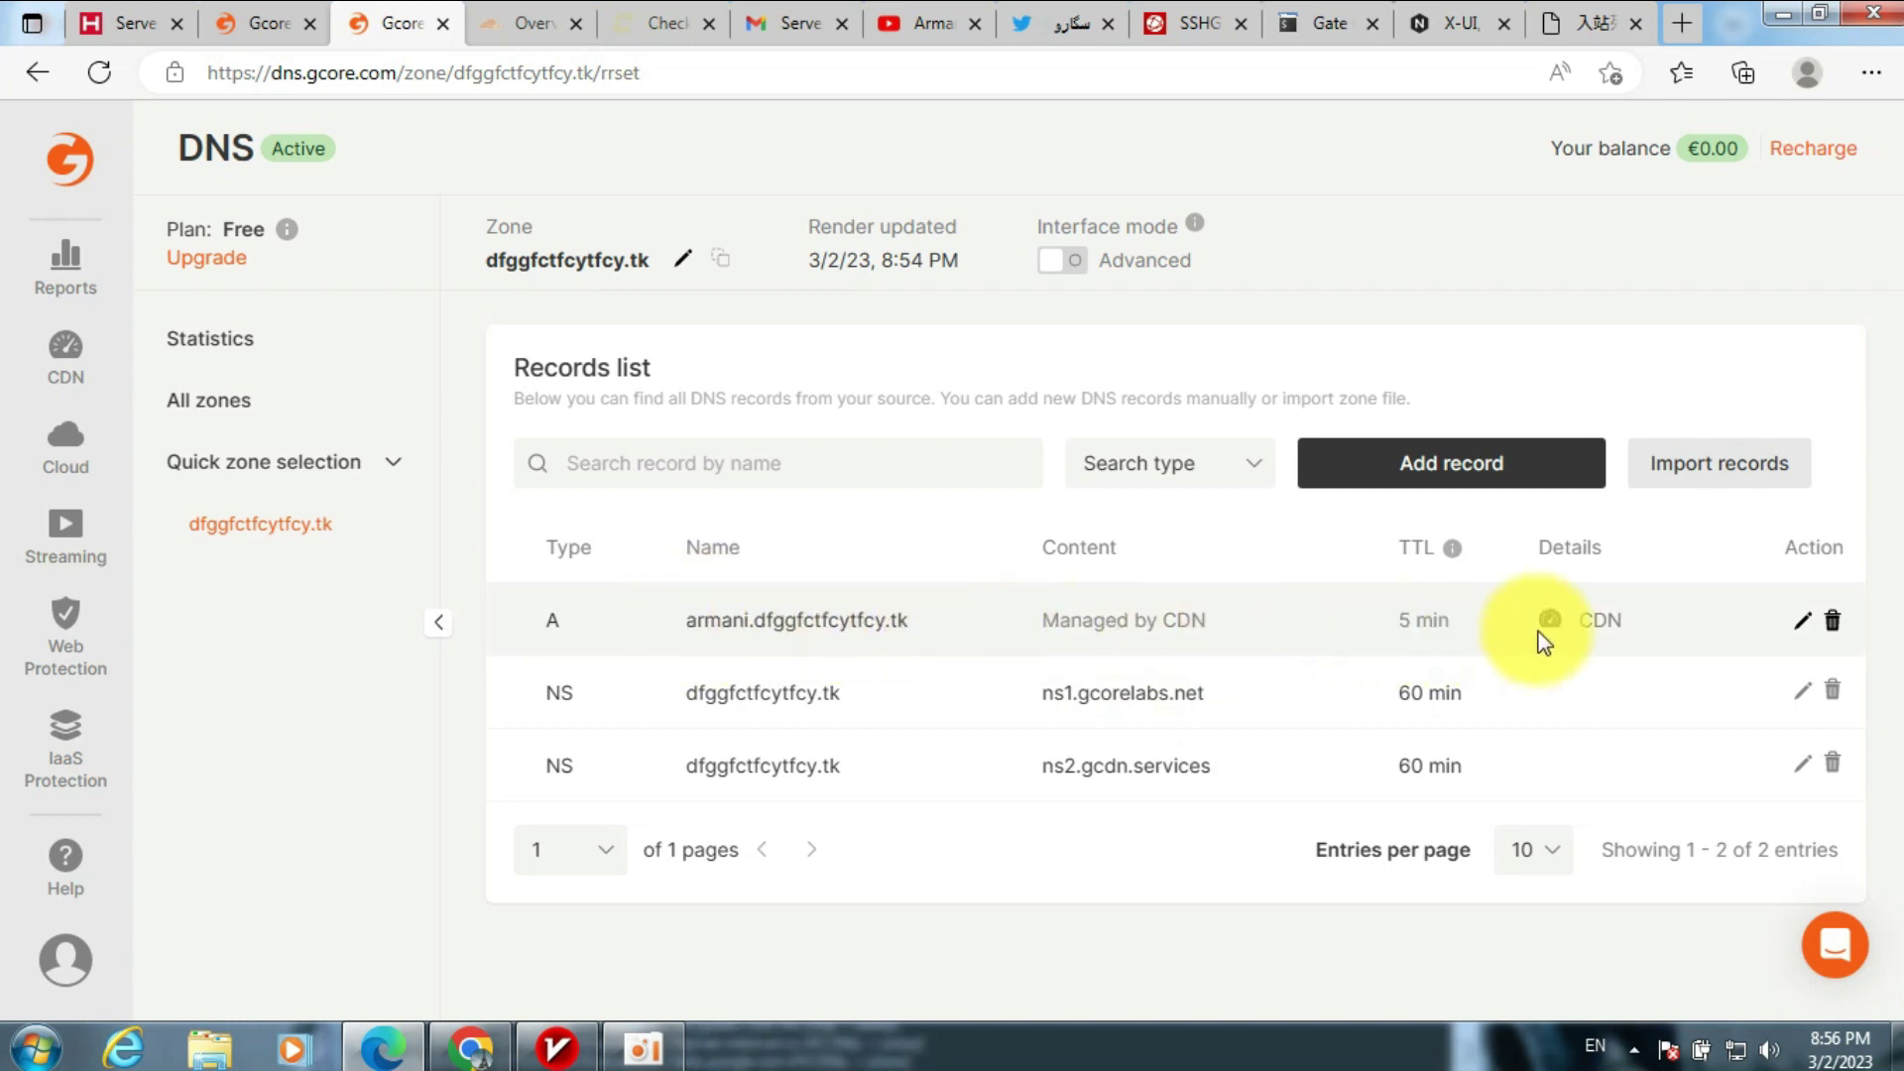
left_click(1797, 631)
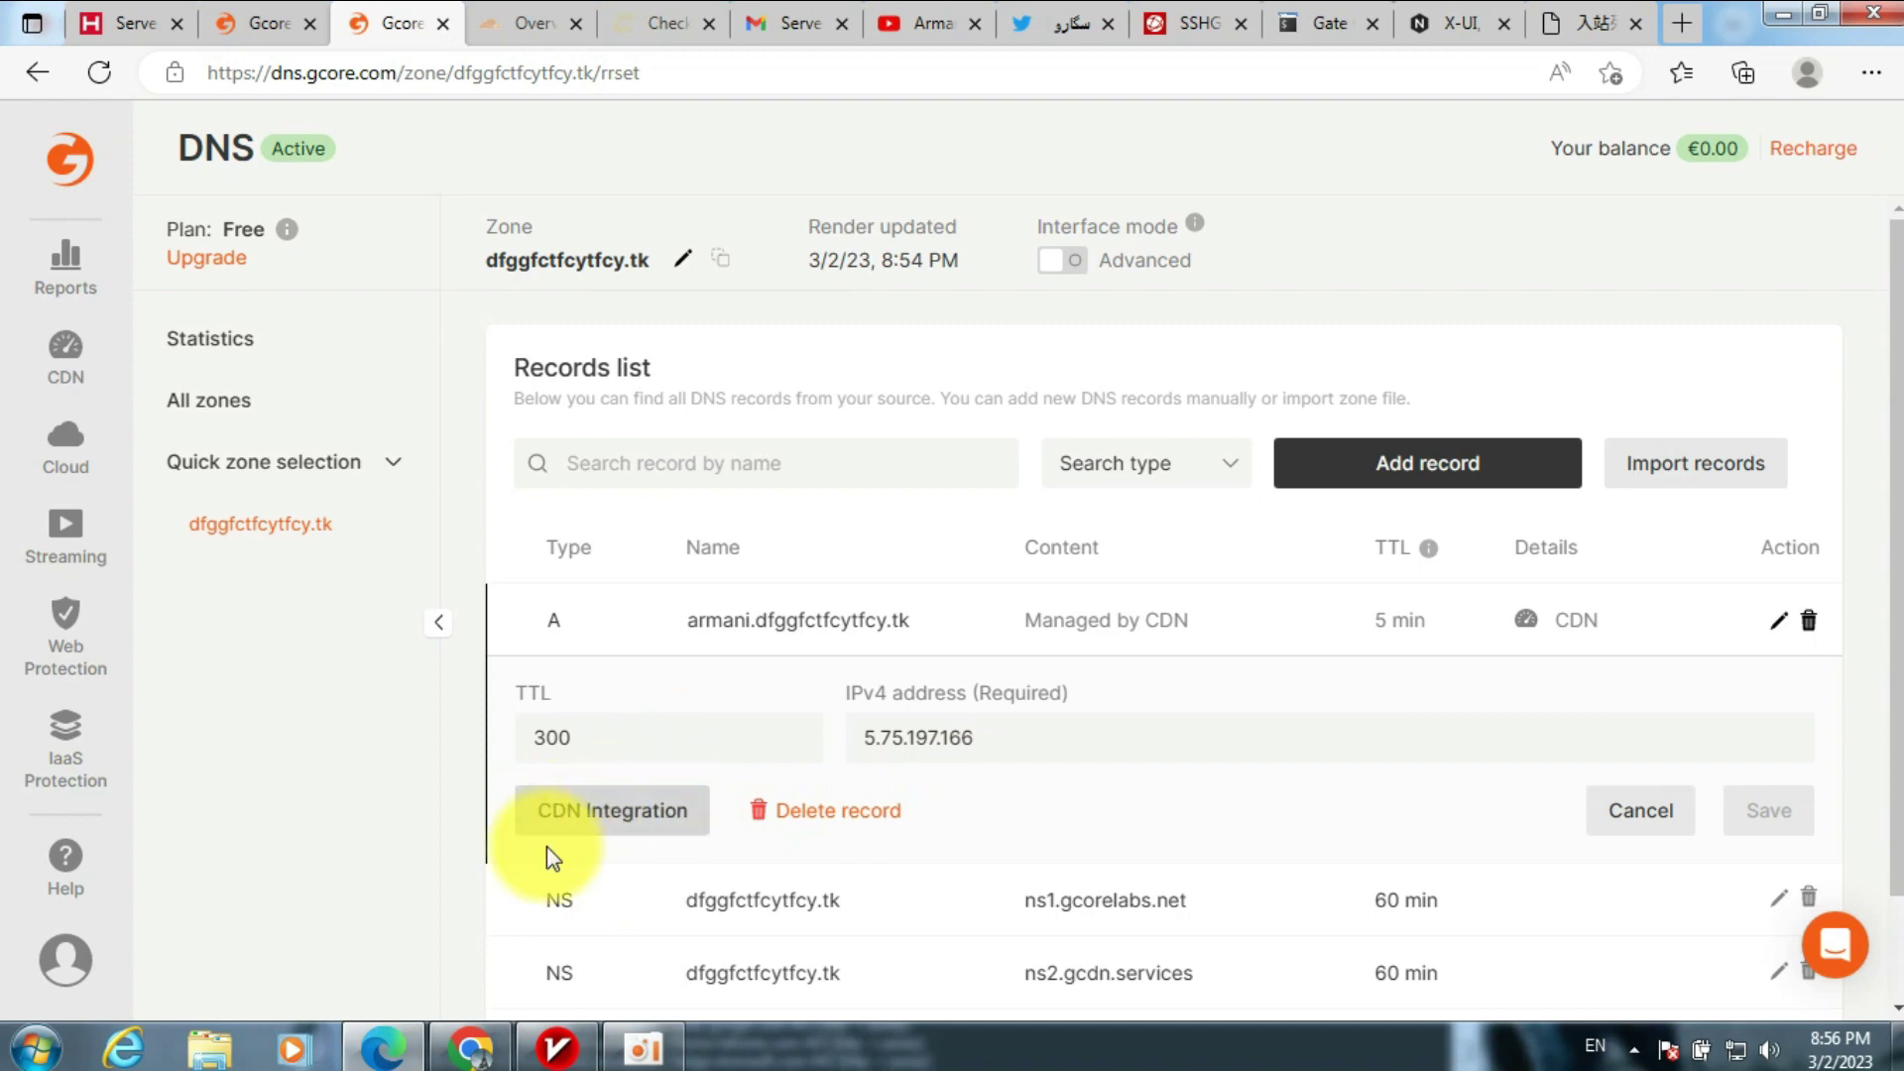
left_click(592, 833)
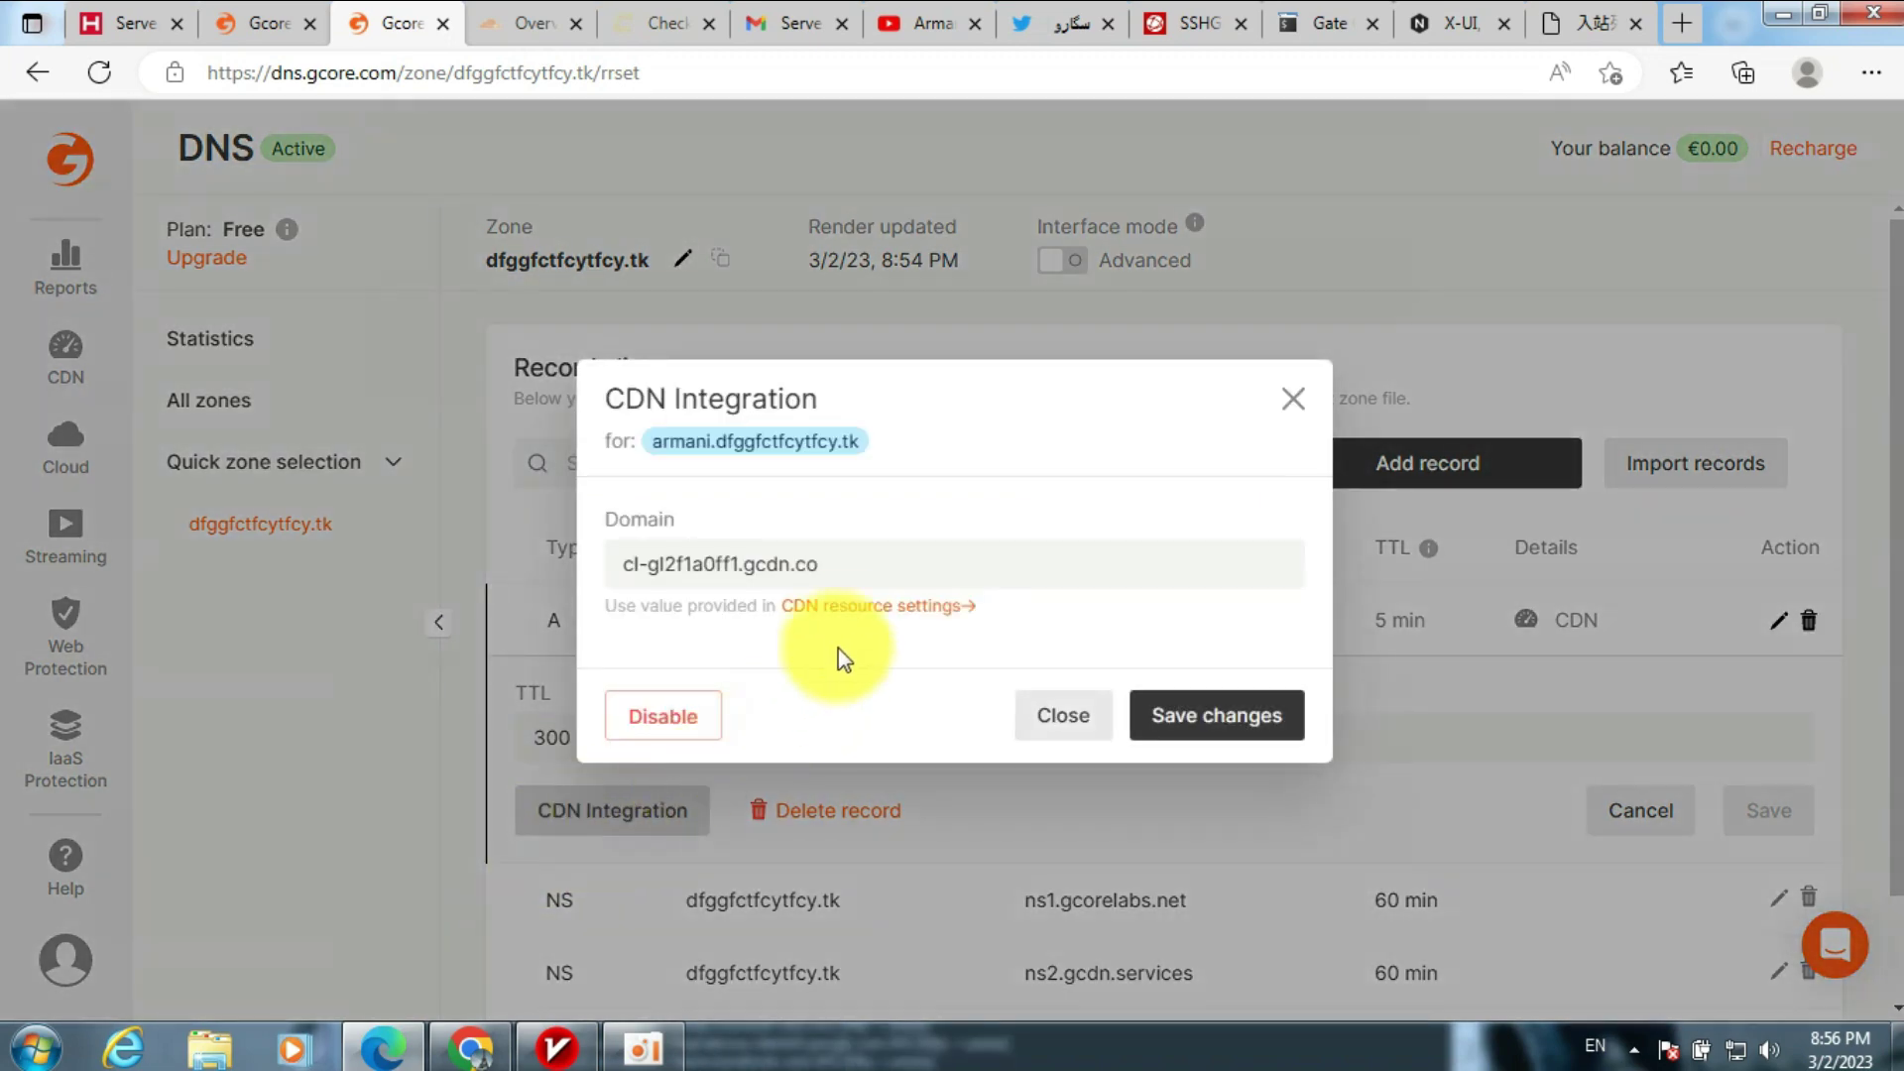
- Copy the CDN domain cl-gl2f1a0ff1.gcdn.co and bring up the Cloudflare dashboard
left_click(842, 567)
left_click_drag(842, 567, 575, 565)
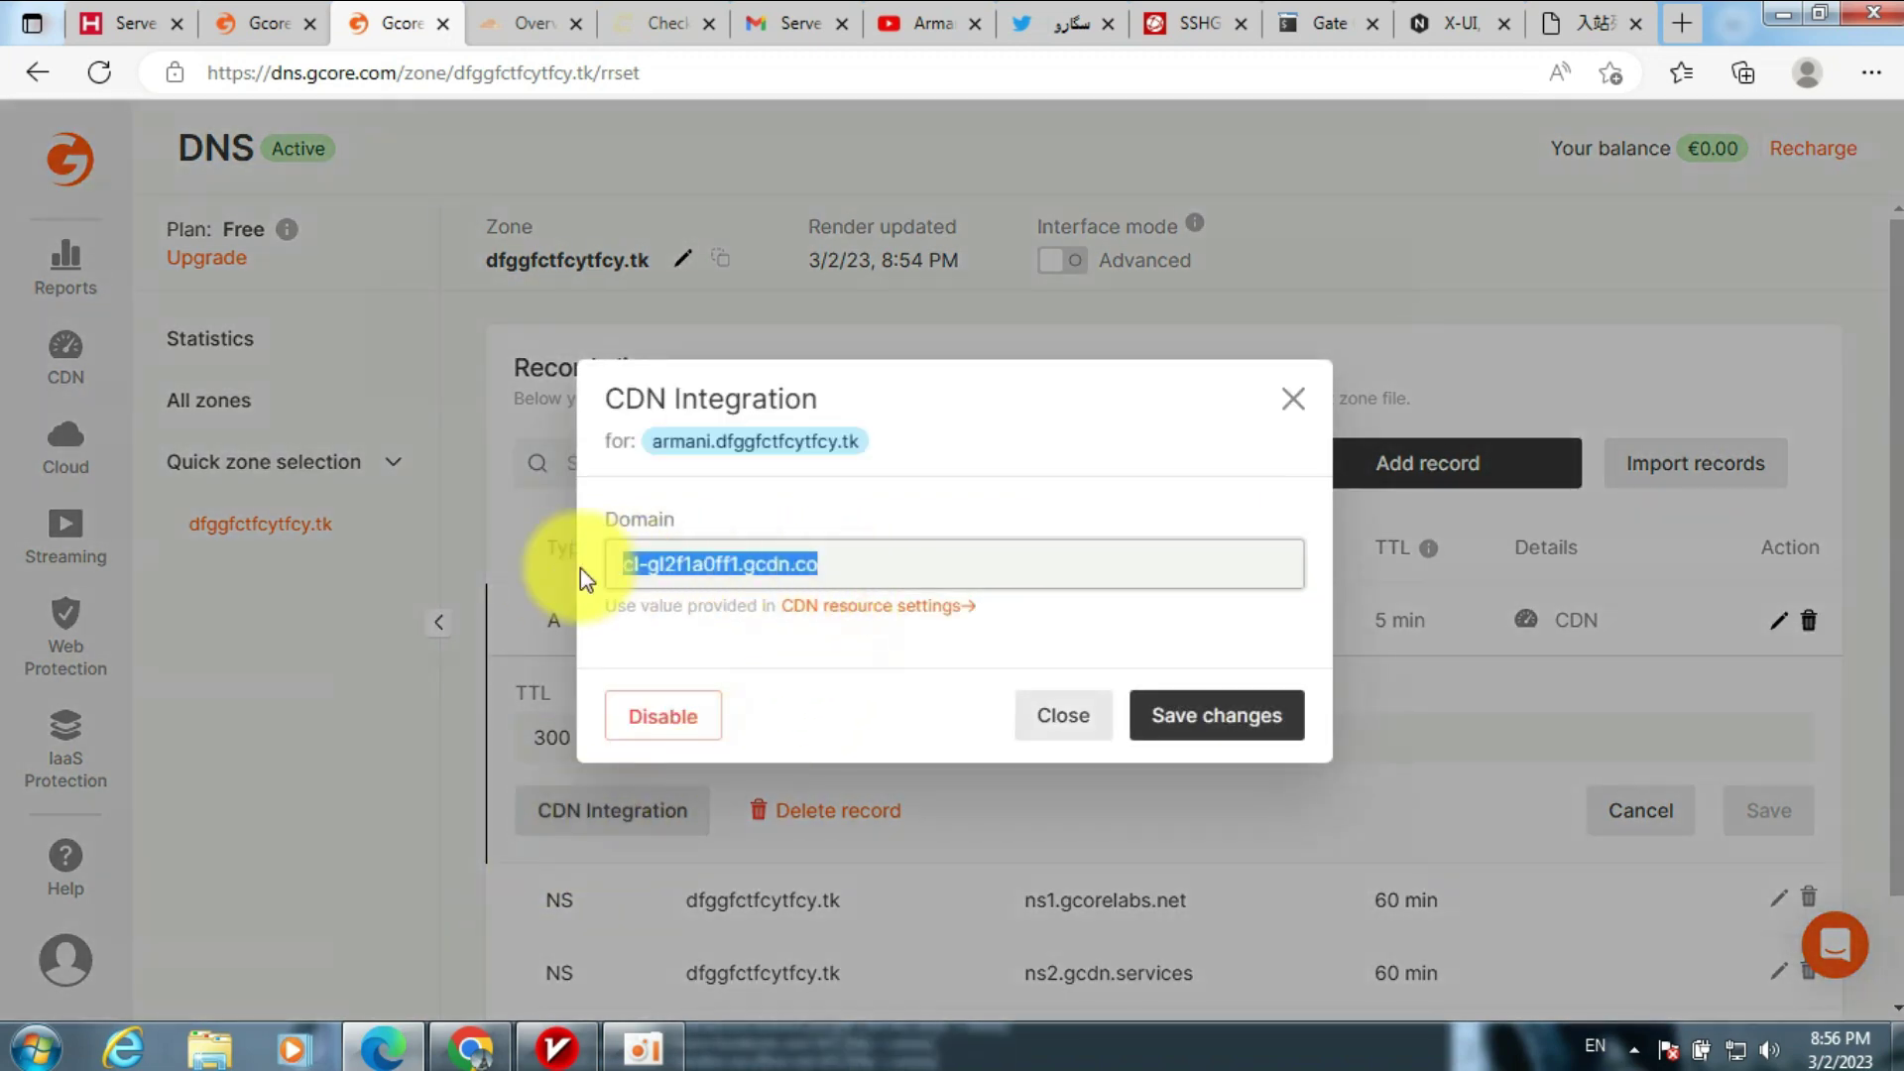
right_click(650, 562)
left_click(743, 332)
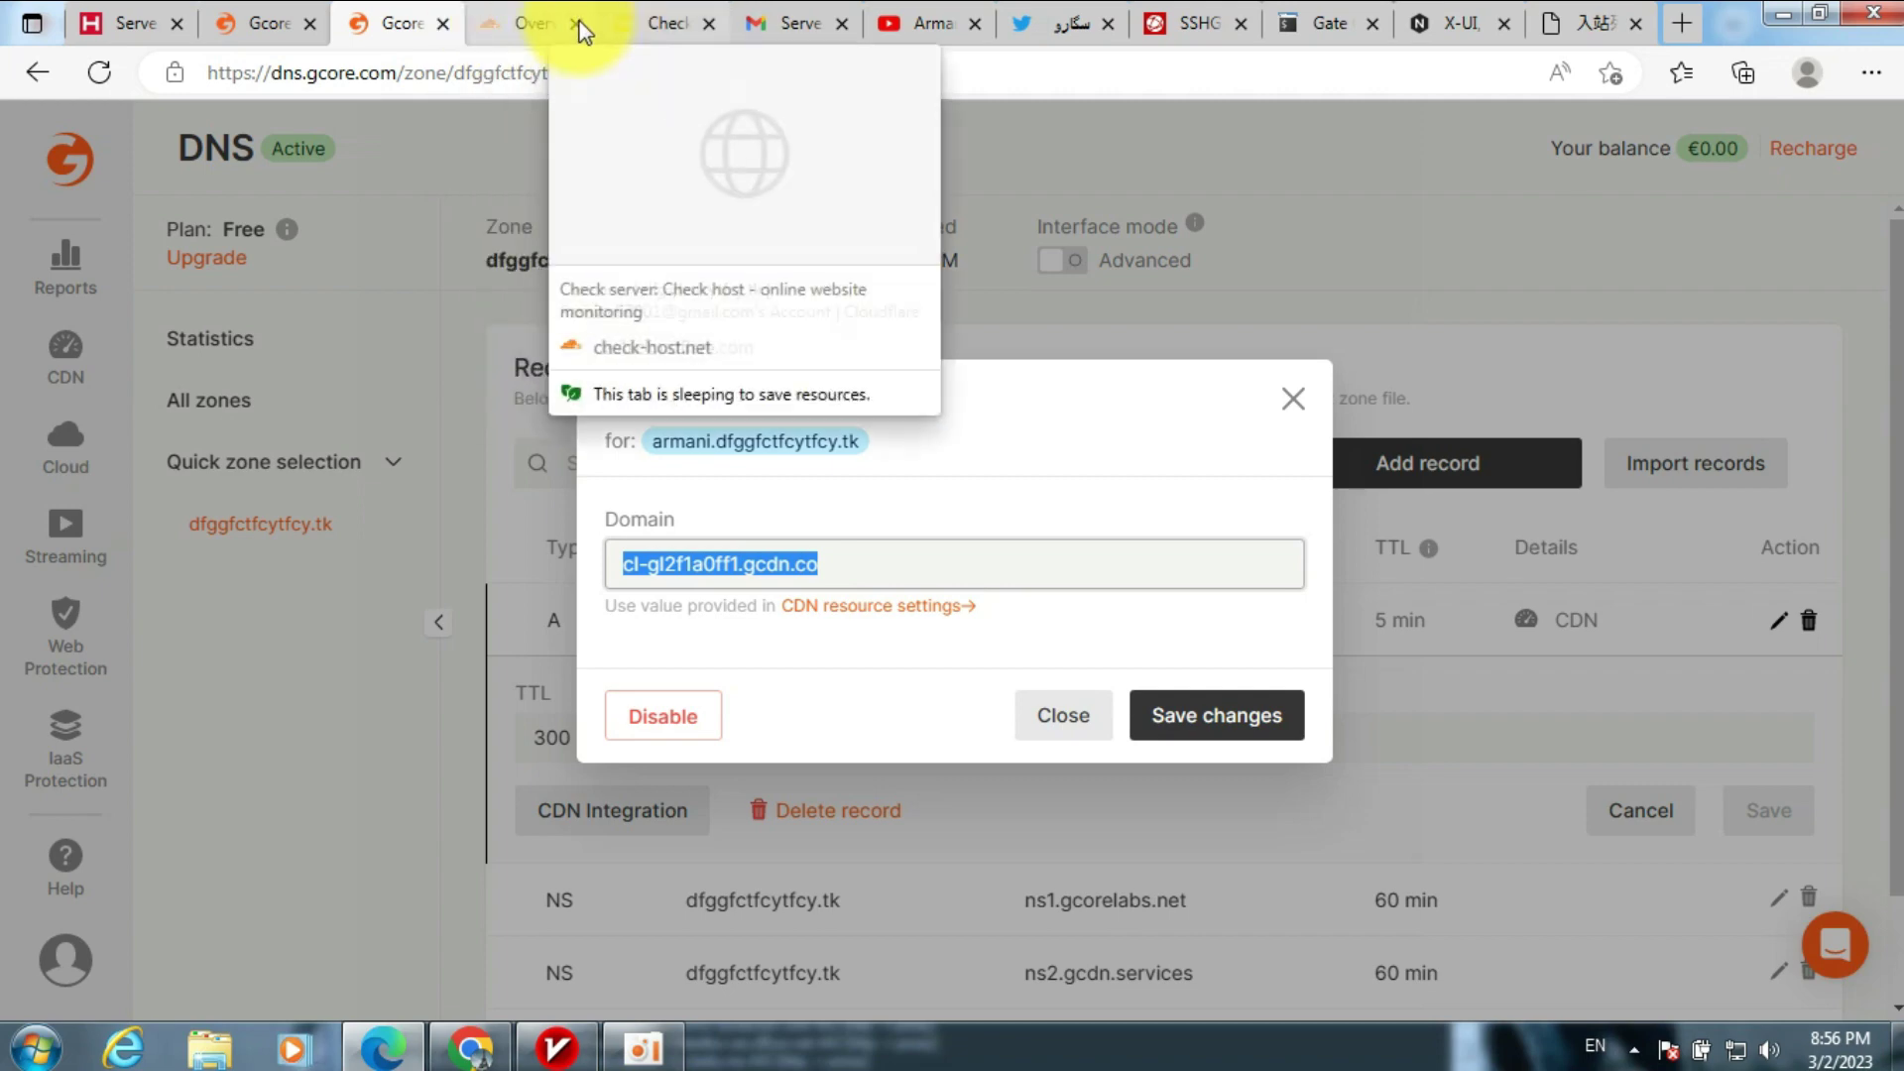
left_click(540, 28)
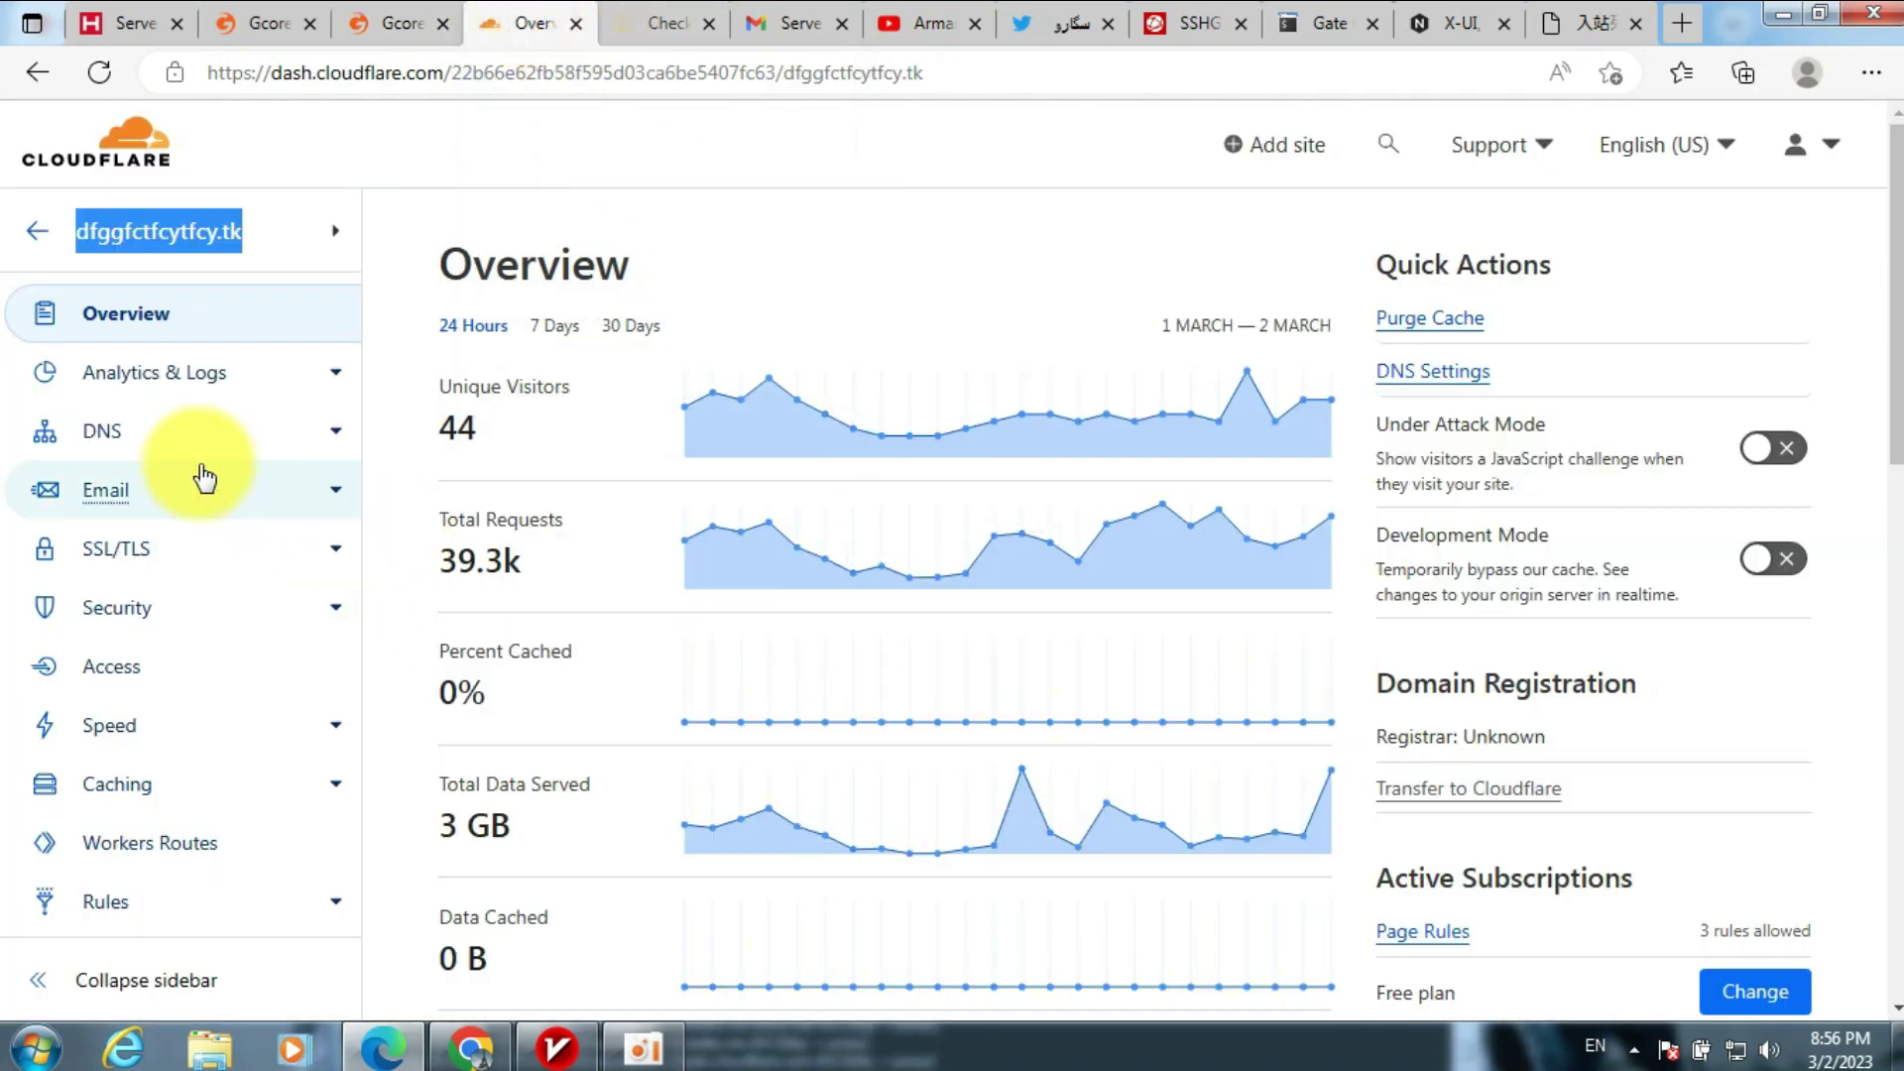
- Start a new CNAME record in Cloudflare's DNS records for dfggfctfcytfcy.tk
left_click(142, 450)
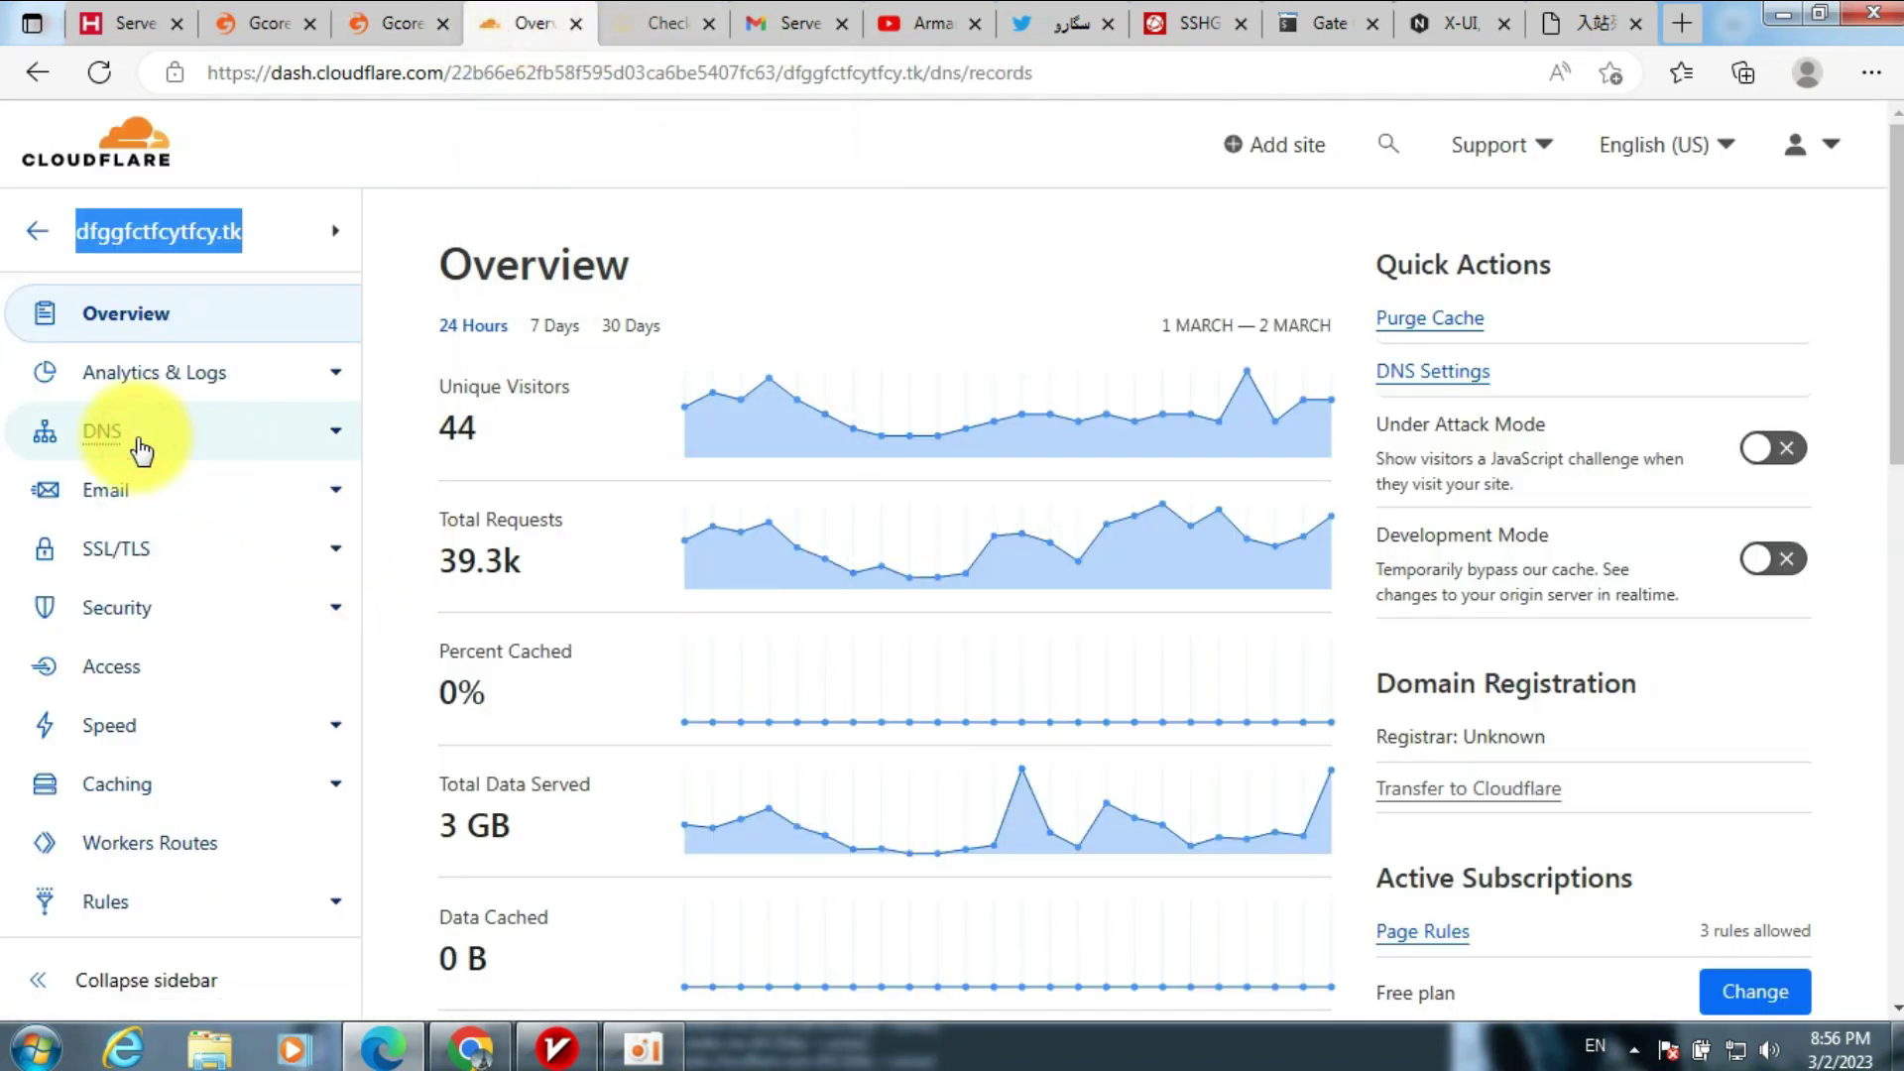
scroll(1041, 710, "down", 5)
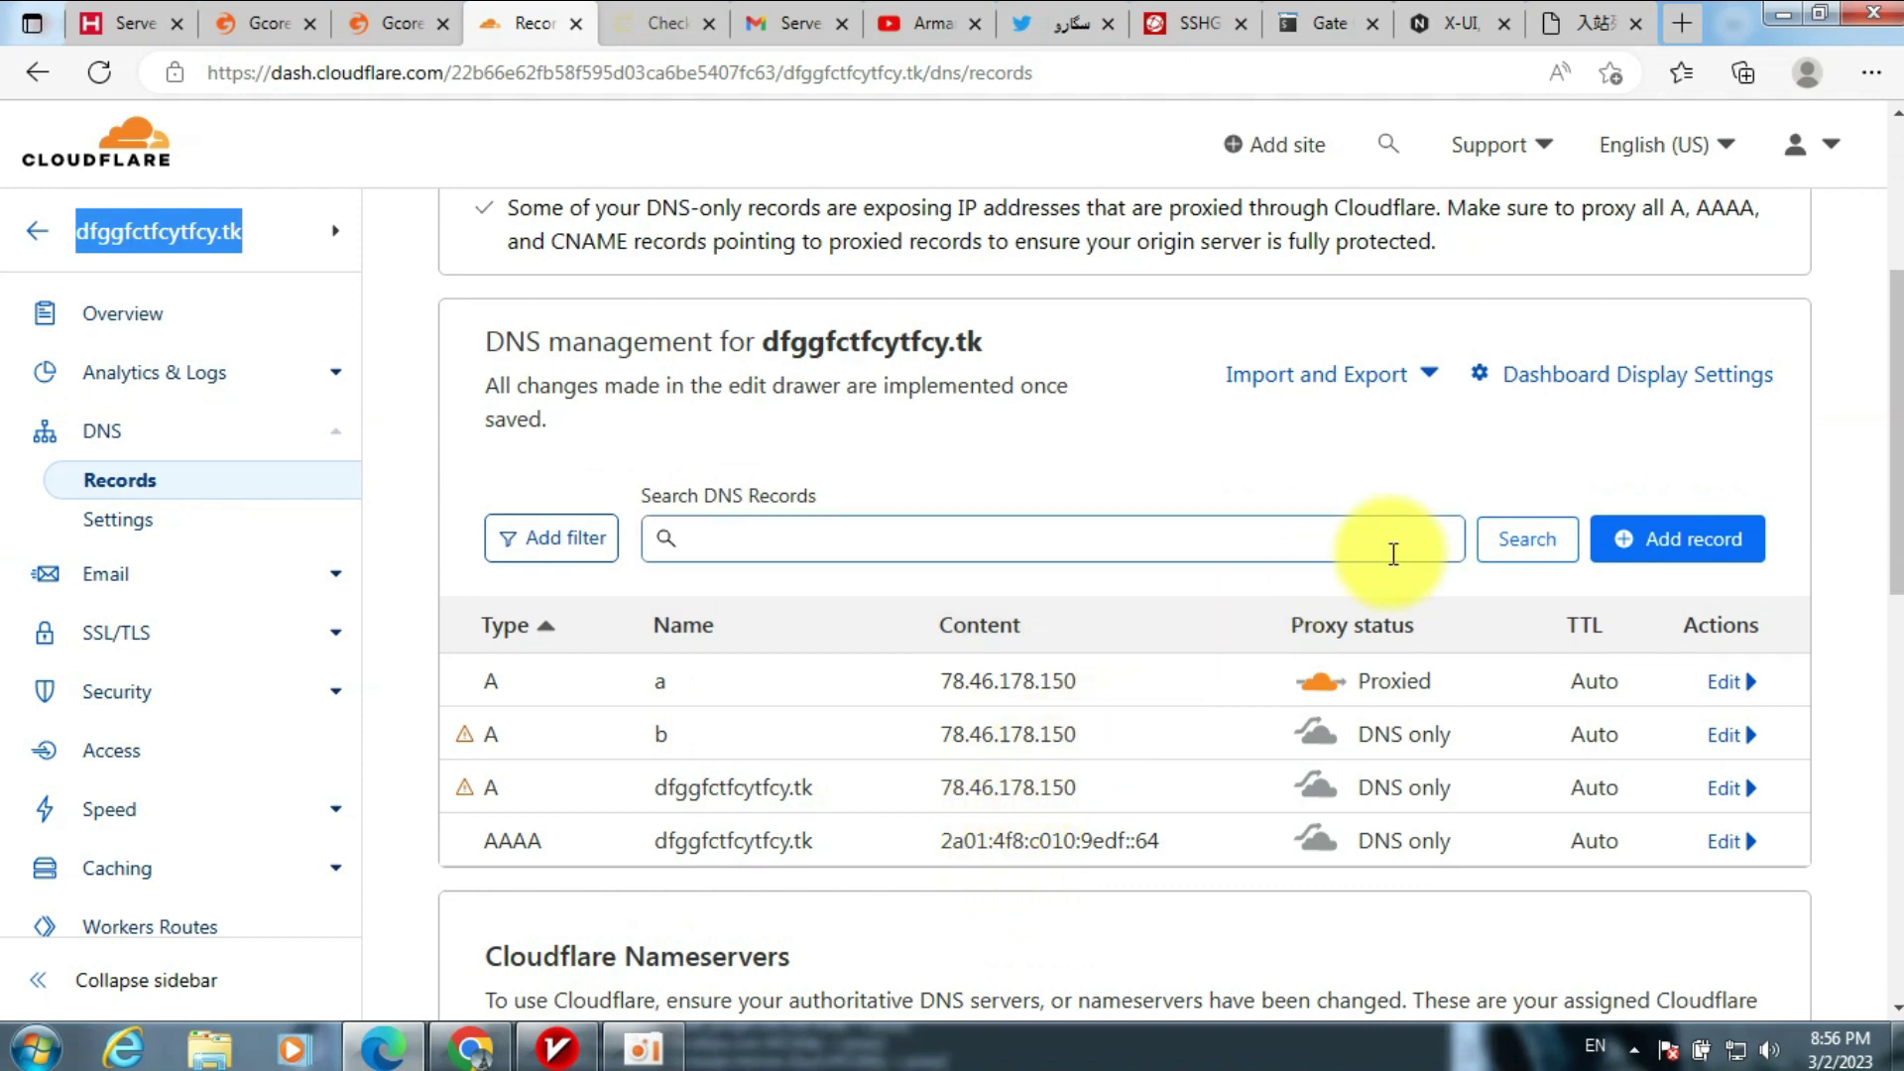
left_click(1658, 551)
left_click(620, 729)
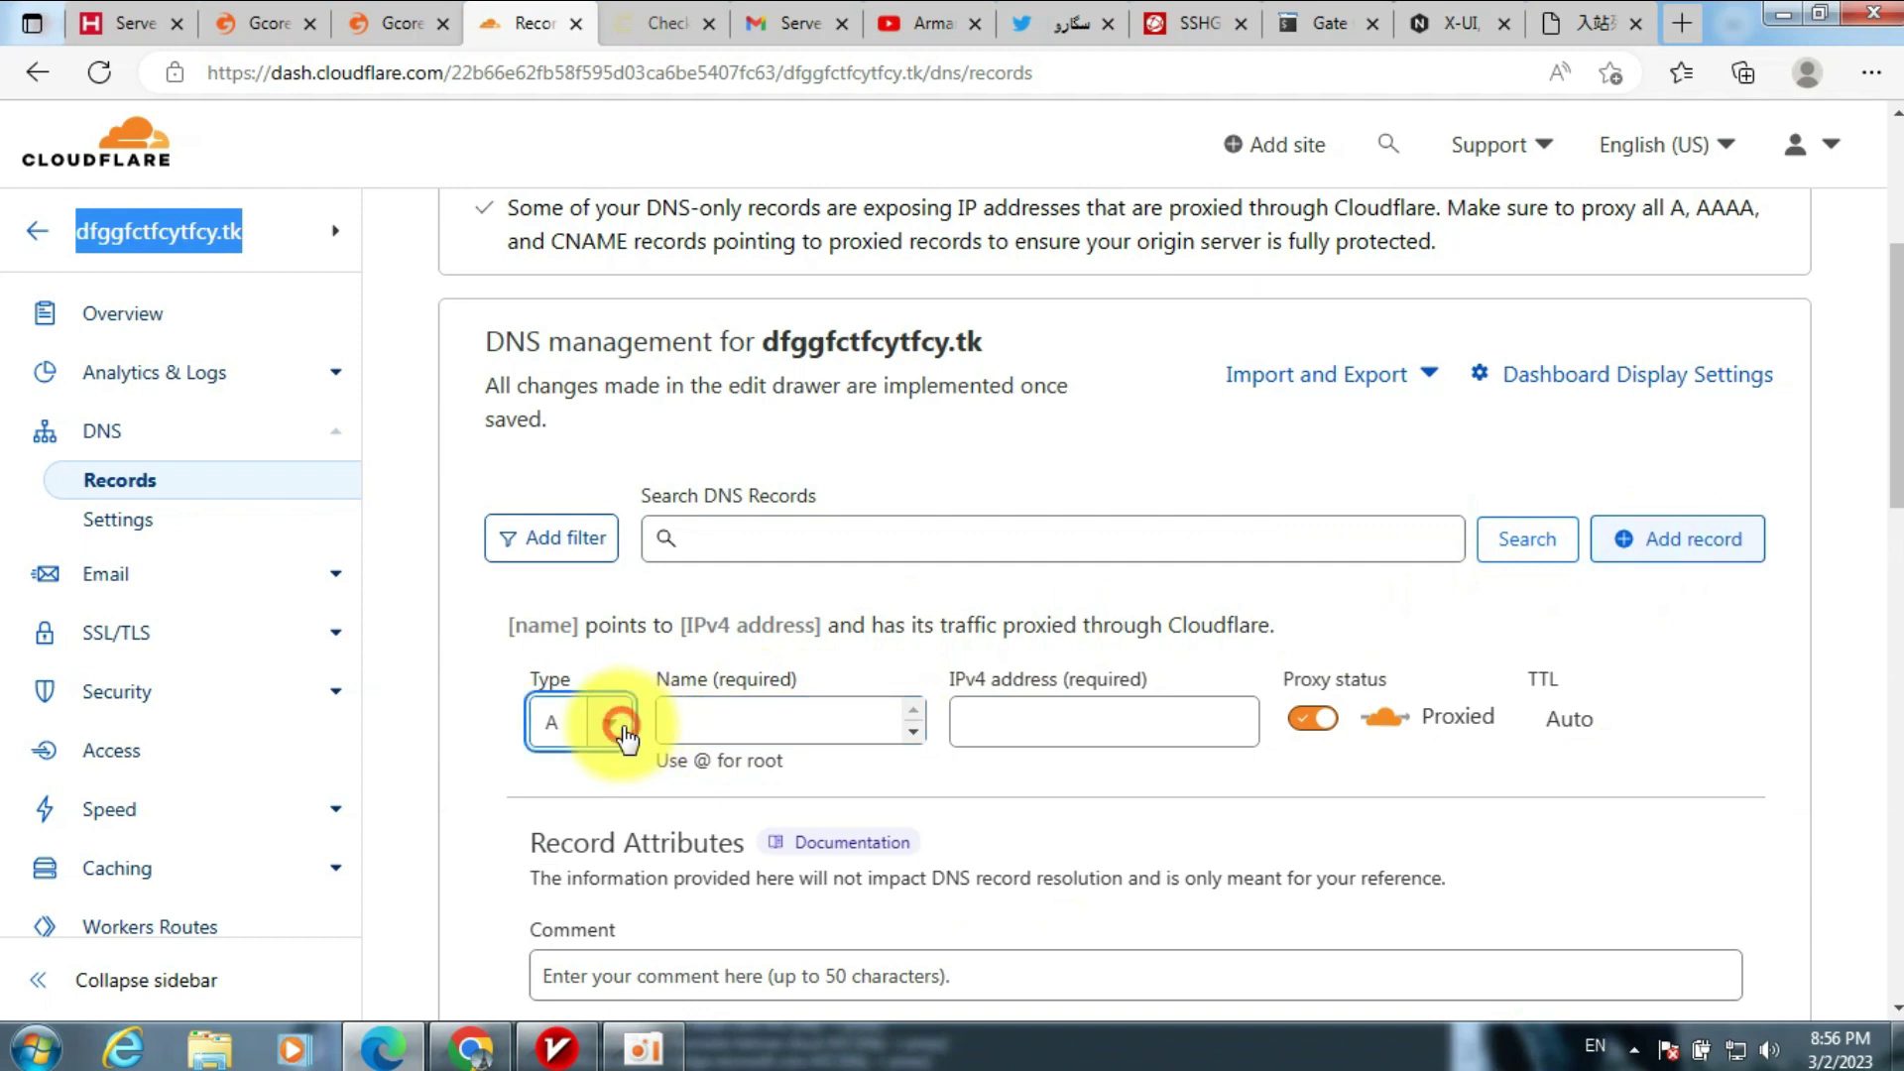
left_click(595, 992)
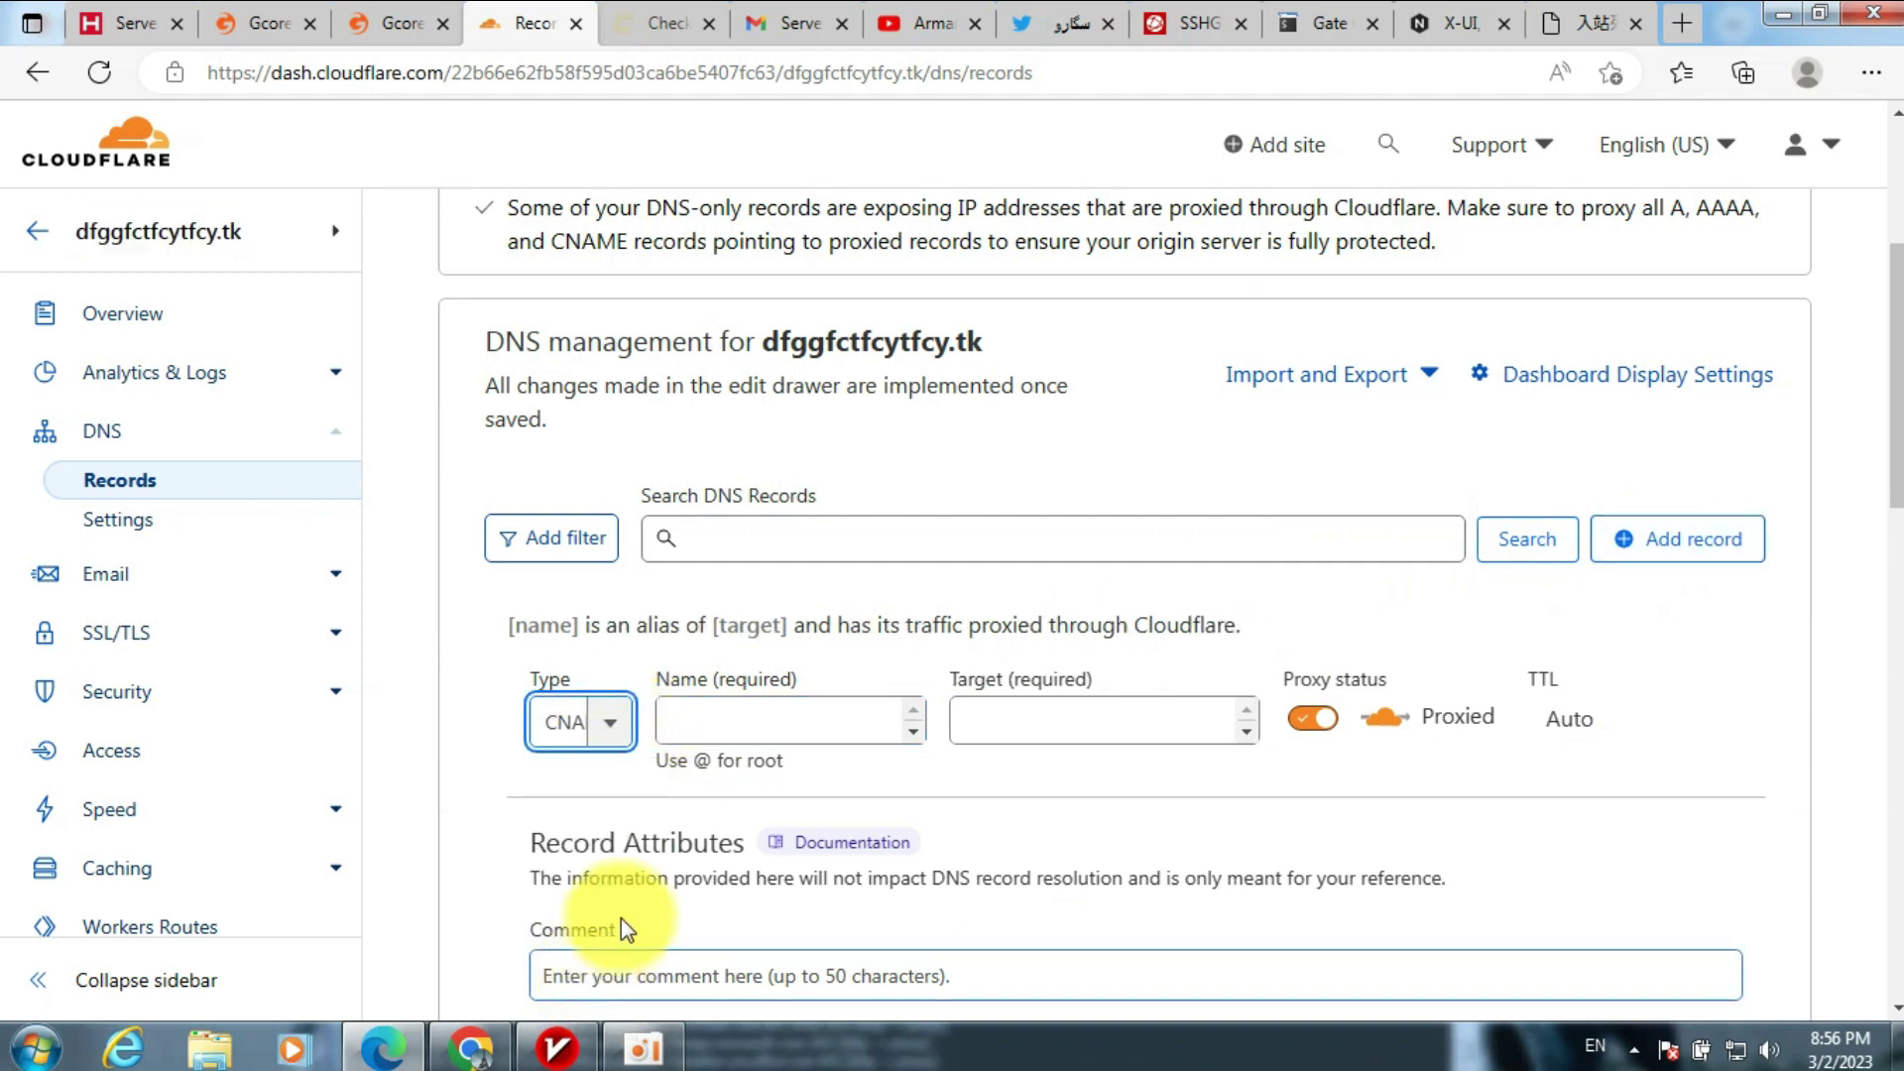
- Name the new CNAME record 'armani'
left_click(754, 727)
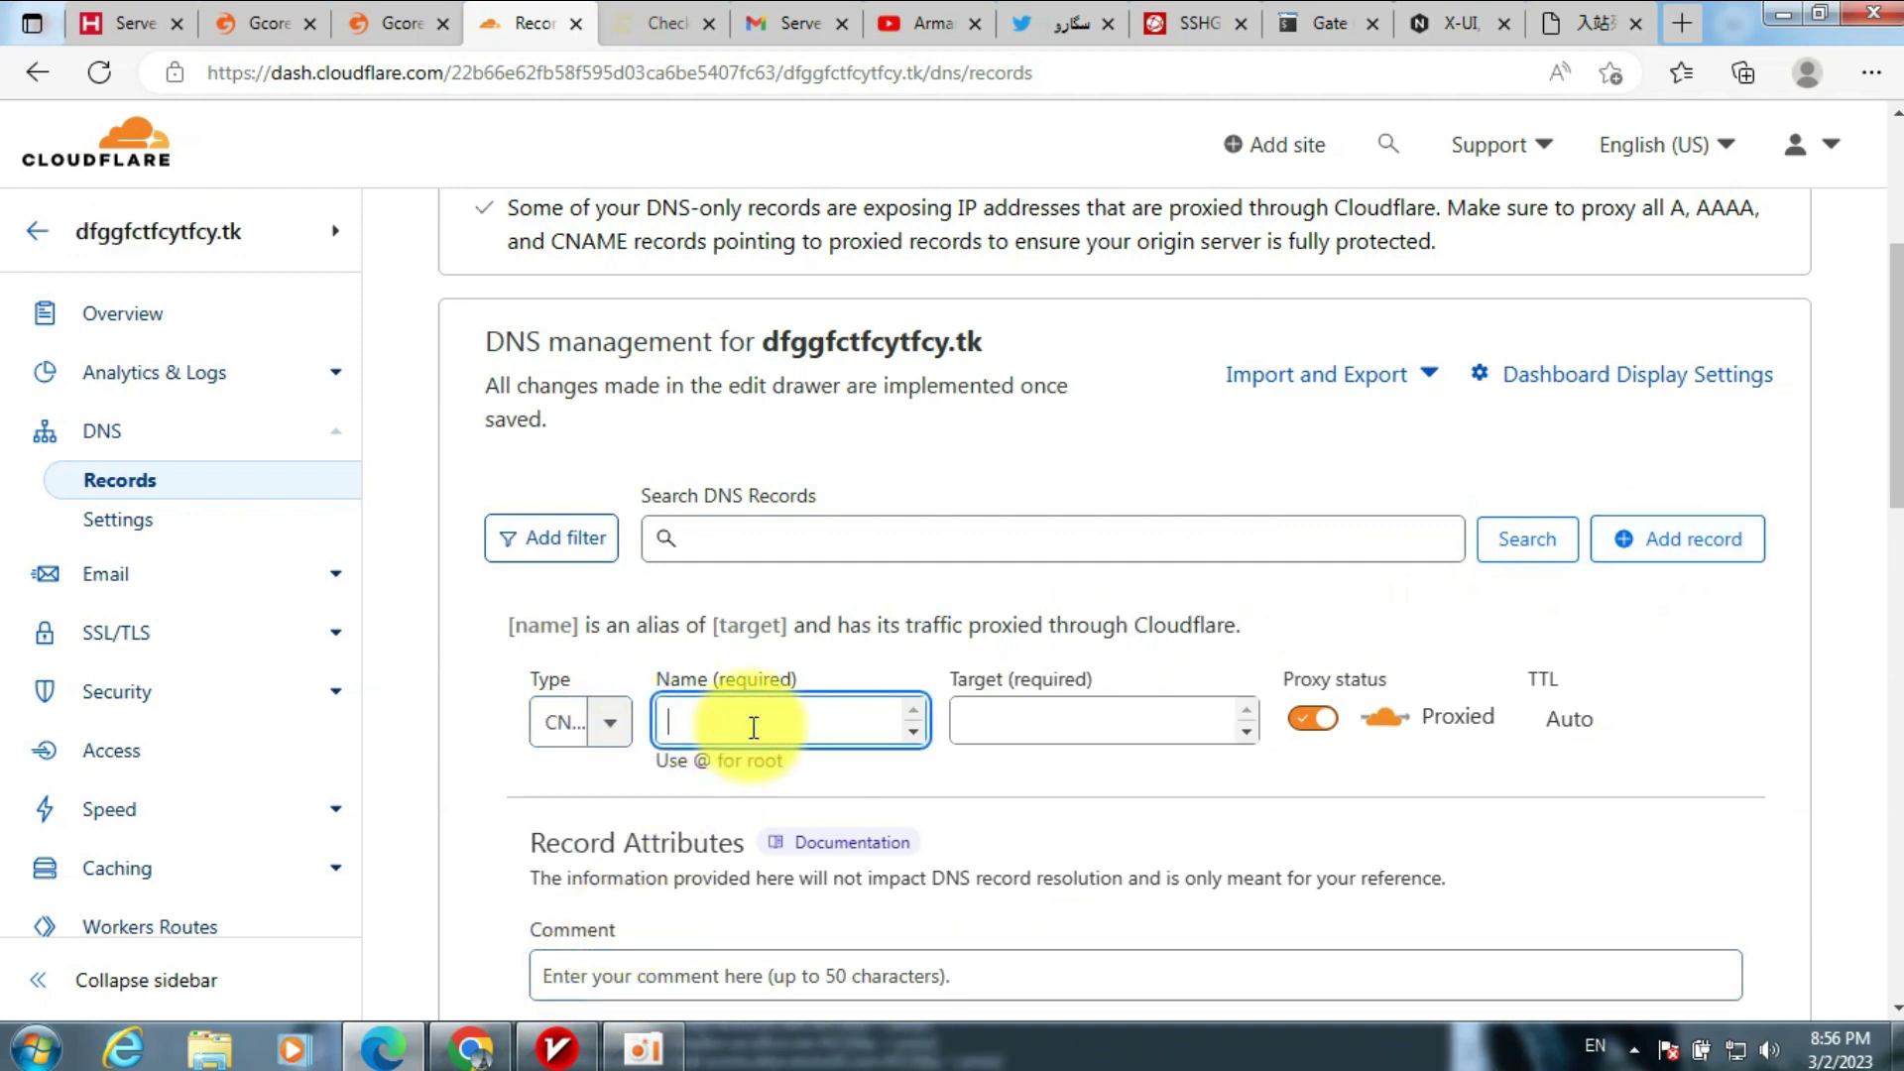
type("ar")
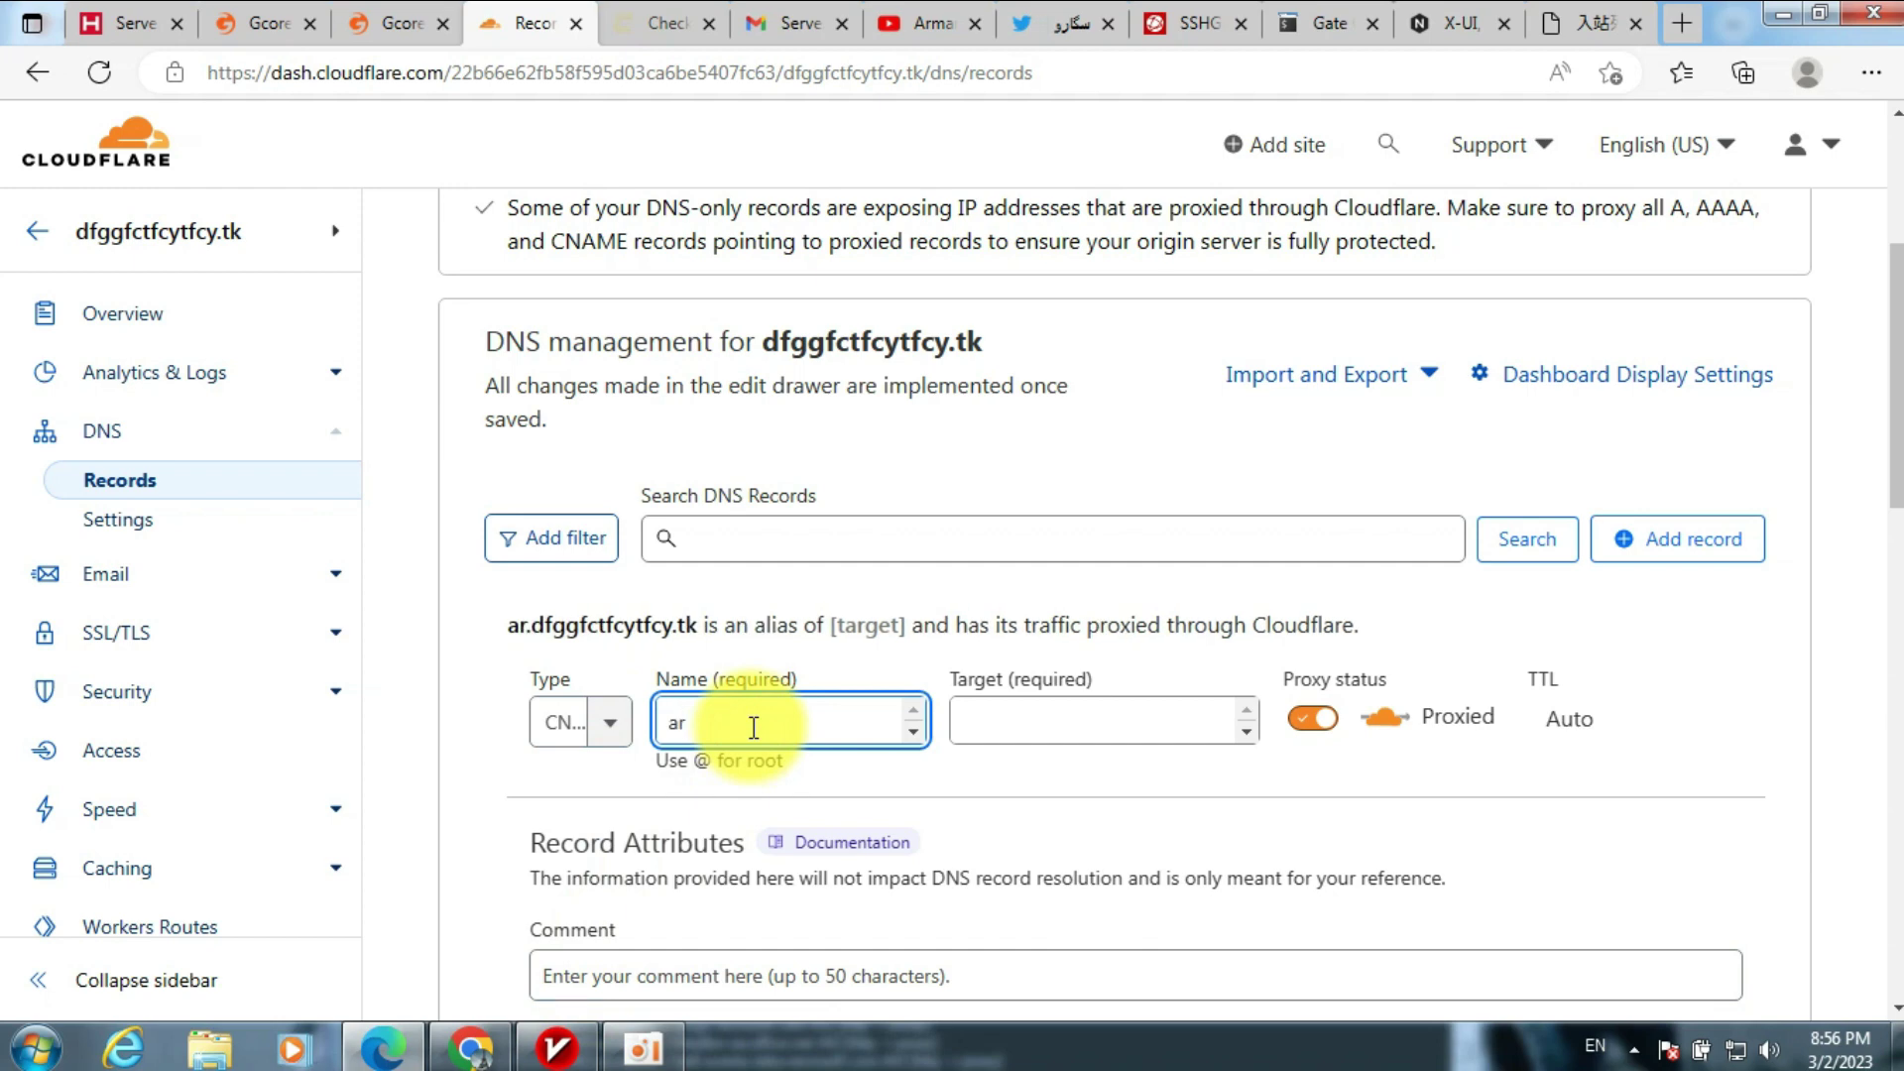
type("man")
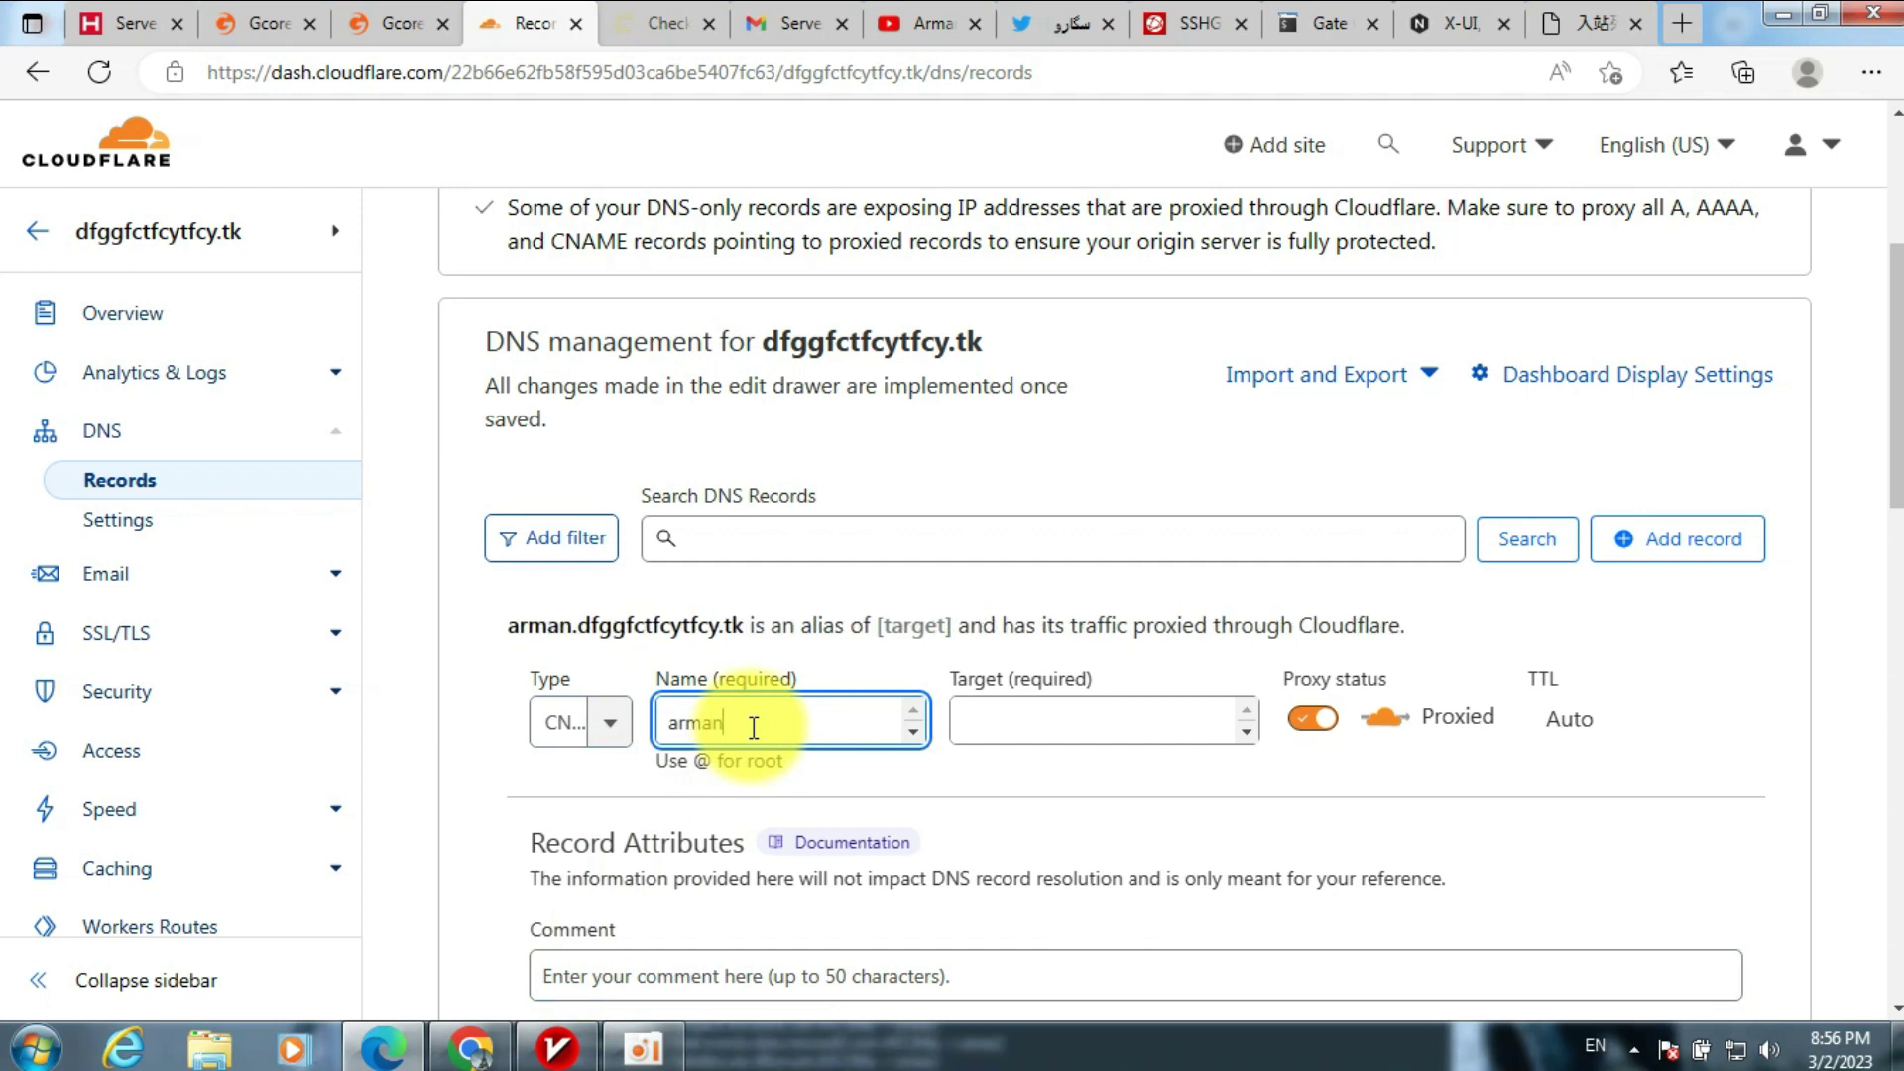
left_click(362, 20)
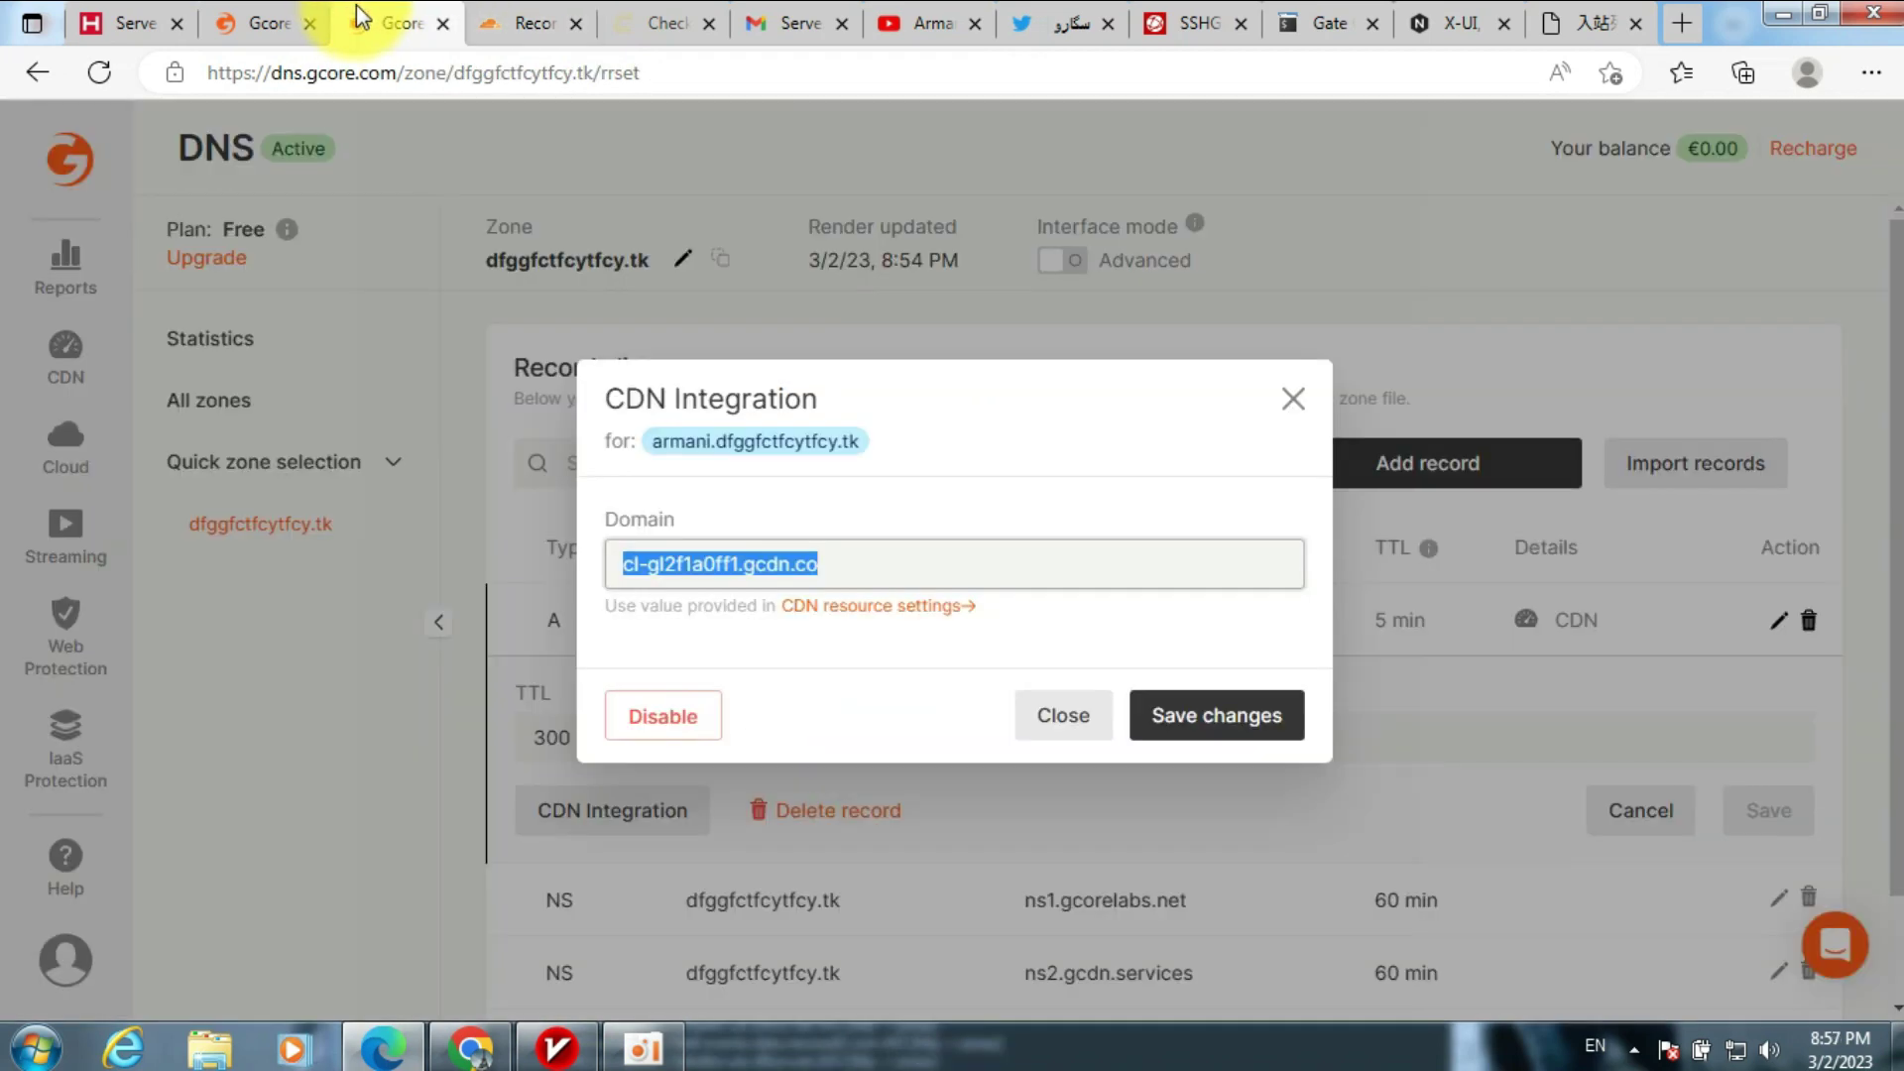
left_click(523, 25)
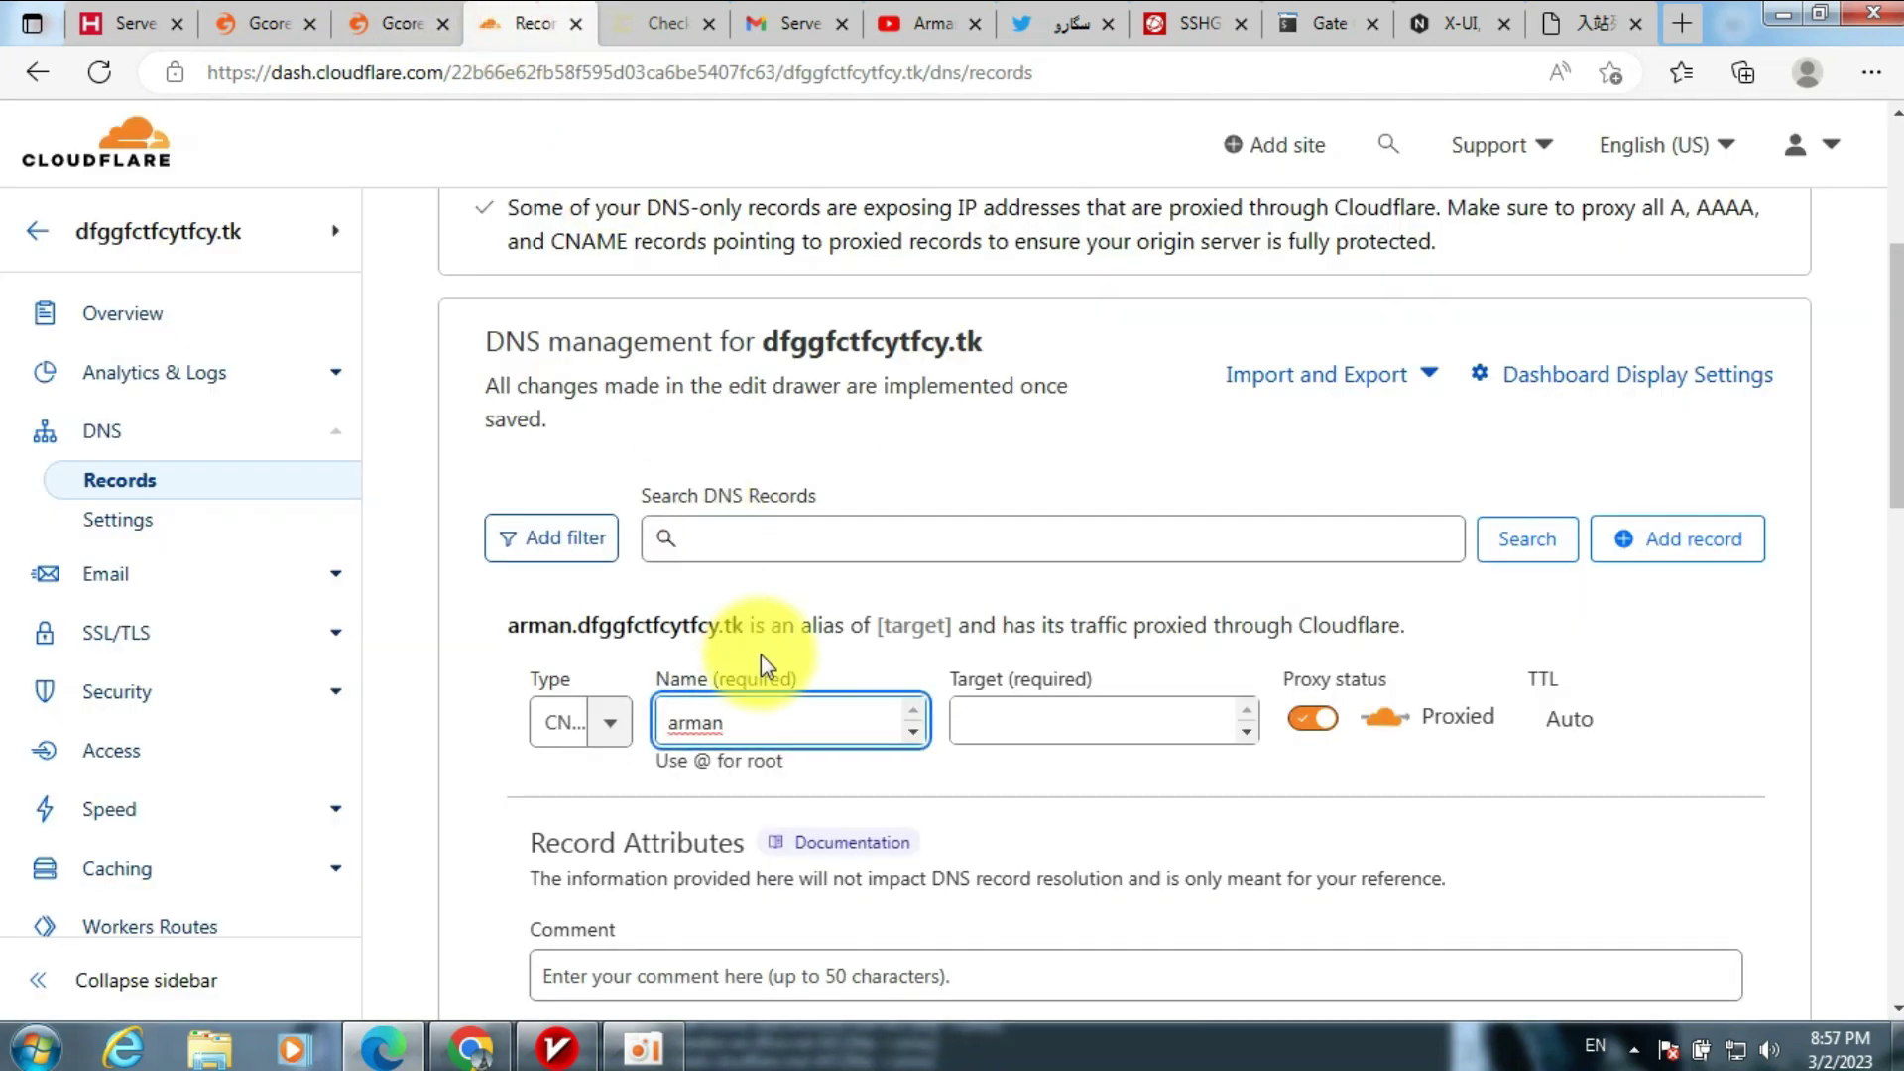
type("i")
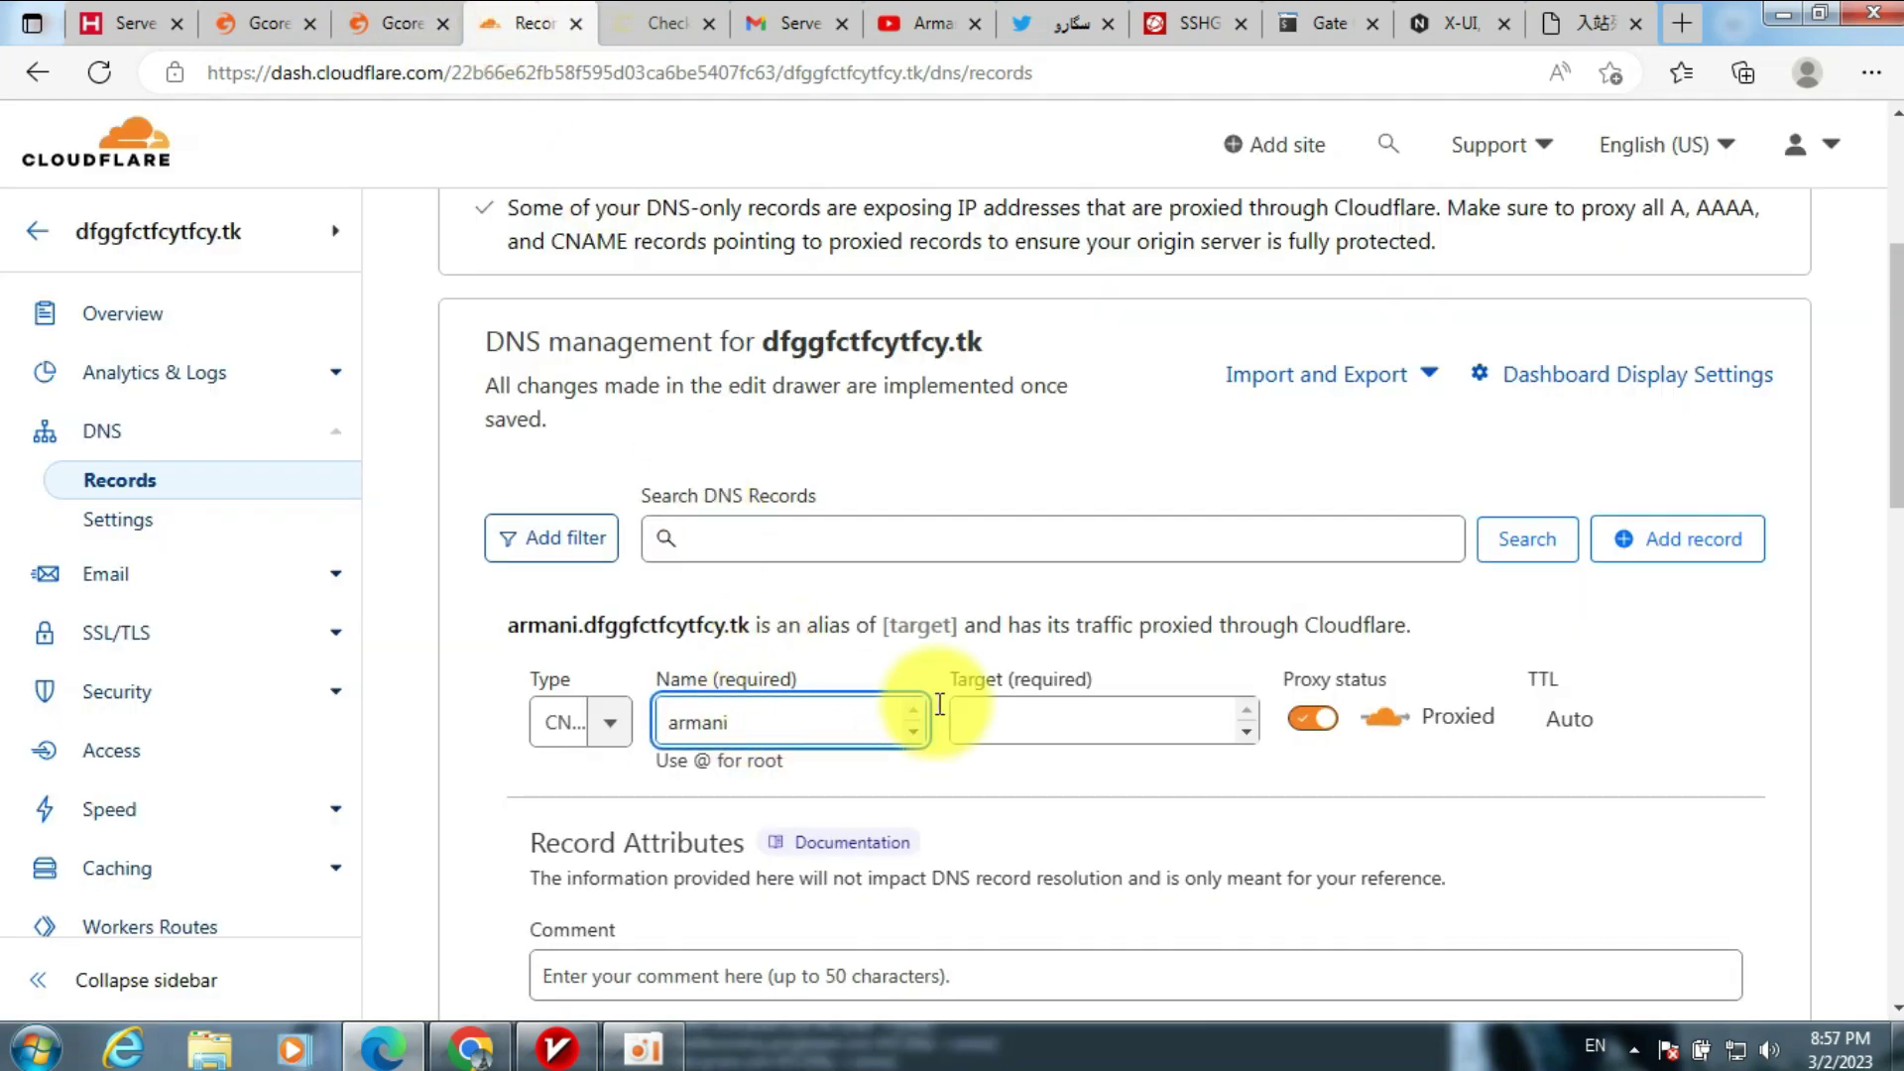
- Point the armani record to cl-gl2f1a0ff1.gcdn.co and set its proxy status to DNS only
left_click(1109, 718)
right_click(1108, 718)
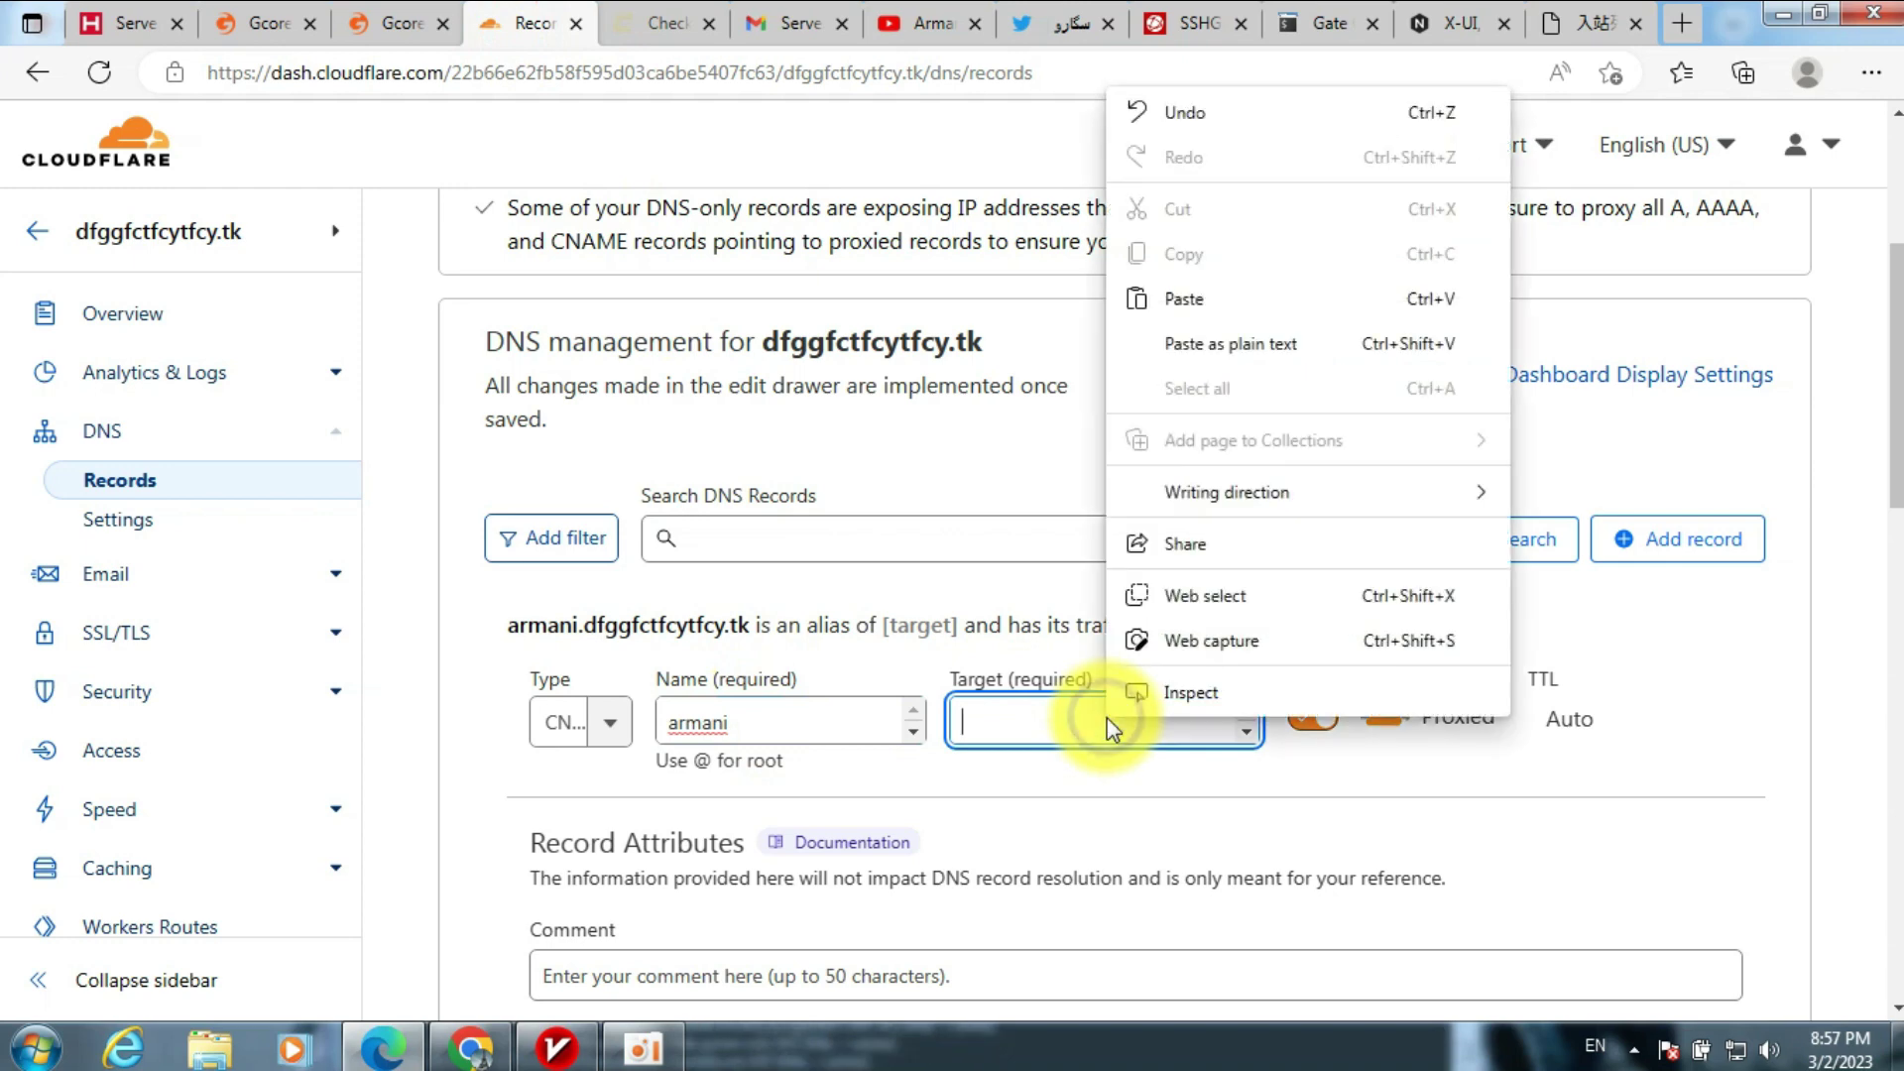
left_click(1186, 293)
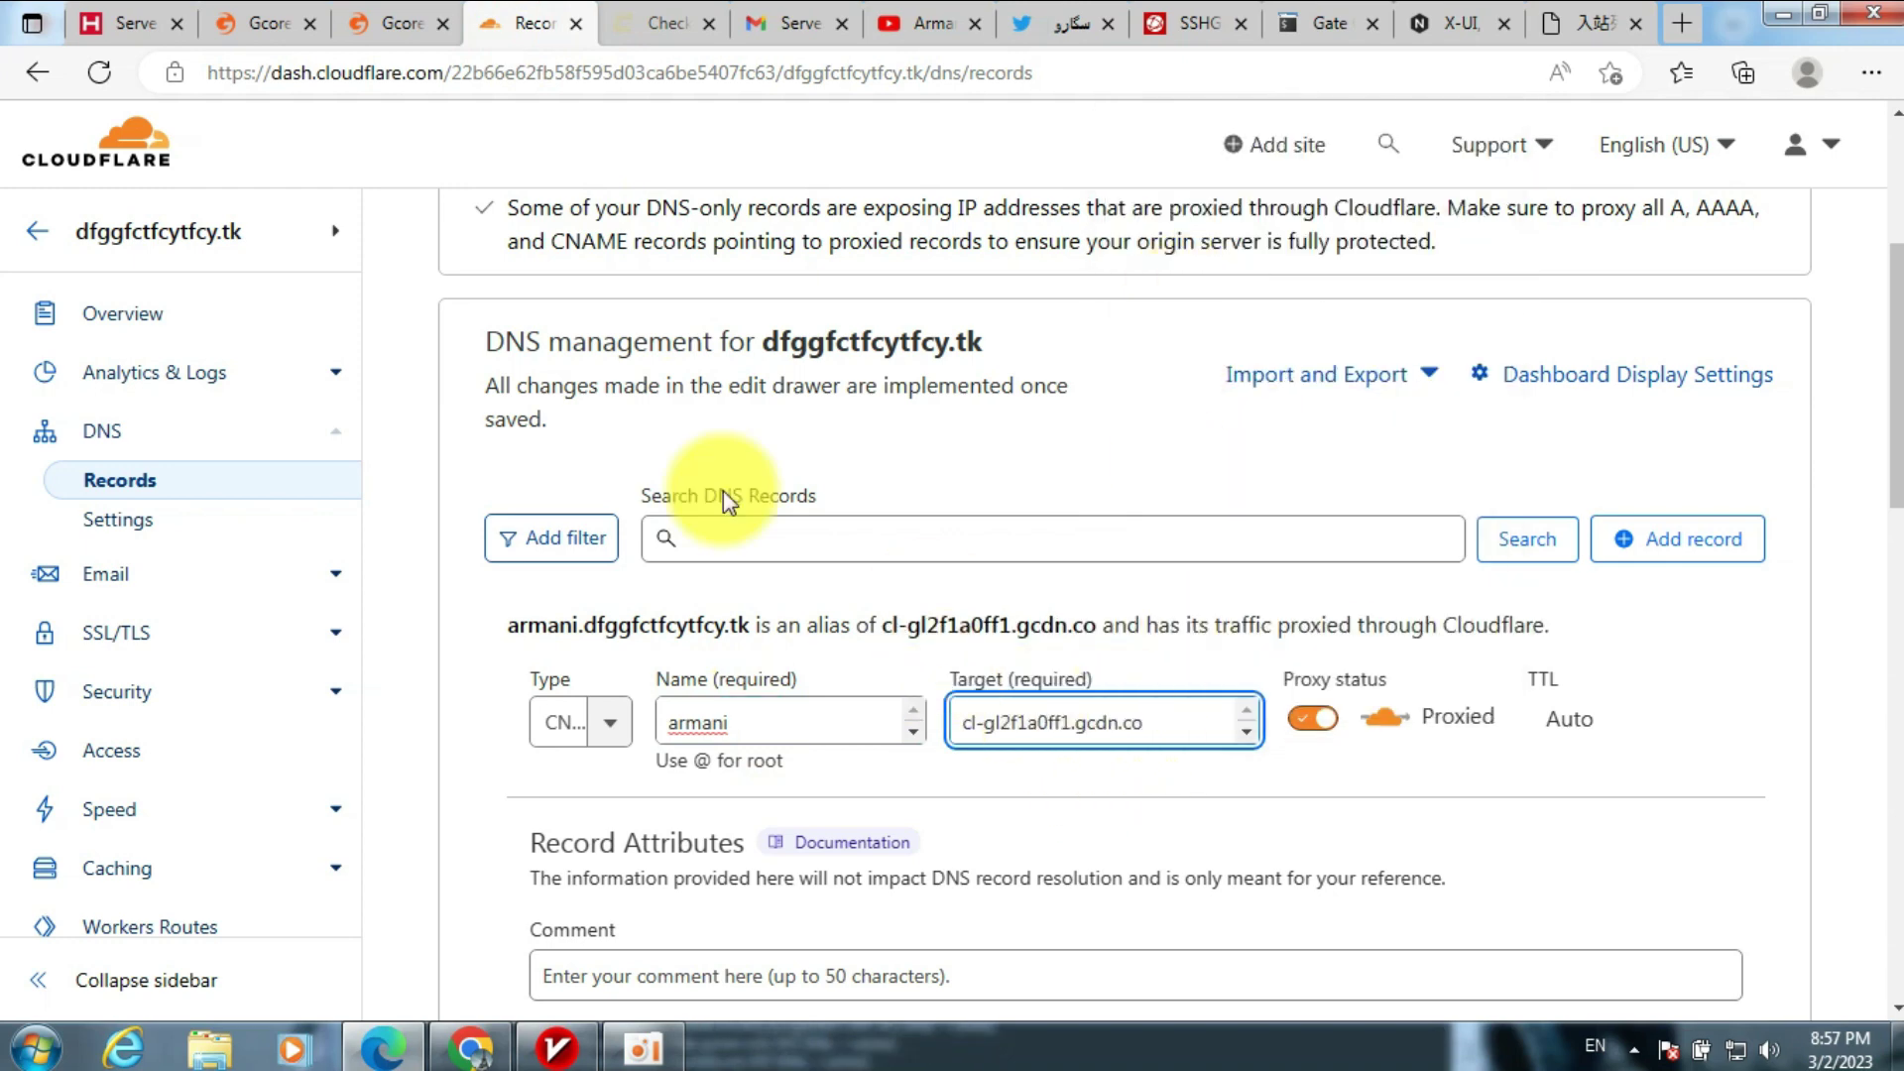
left_click(365, 38)
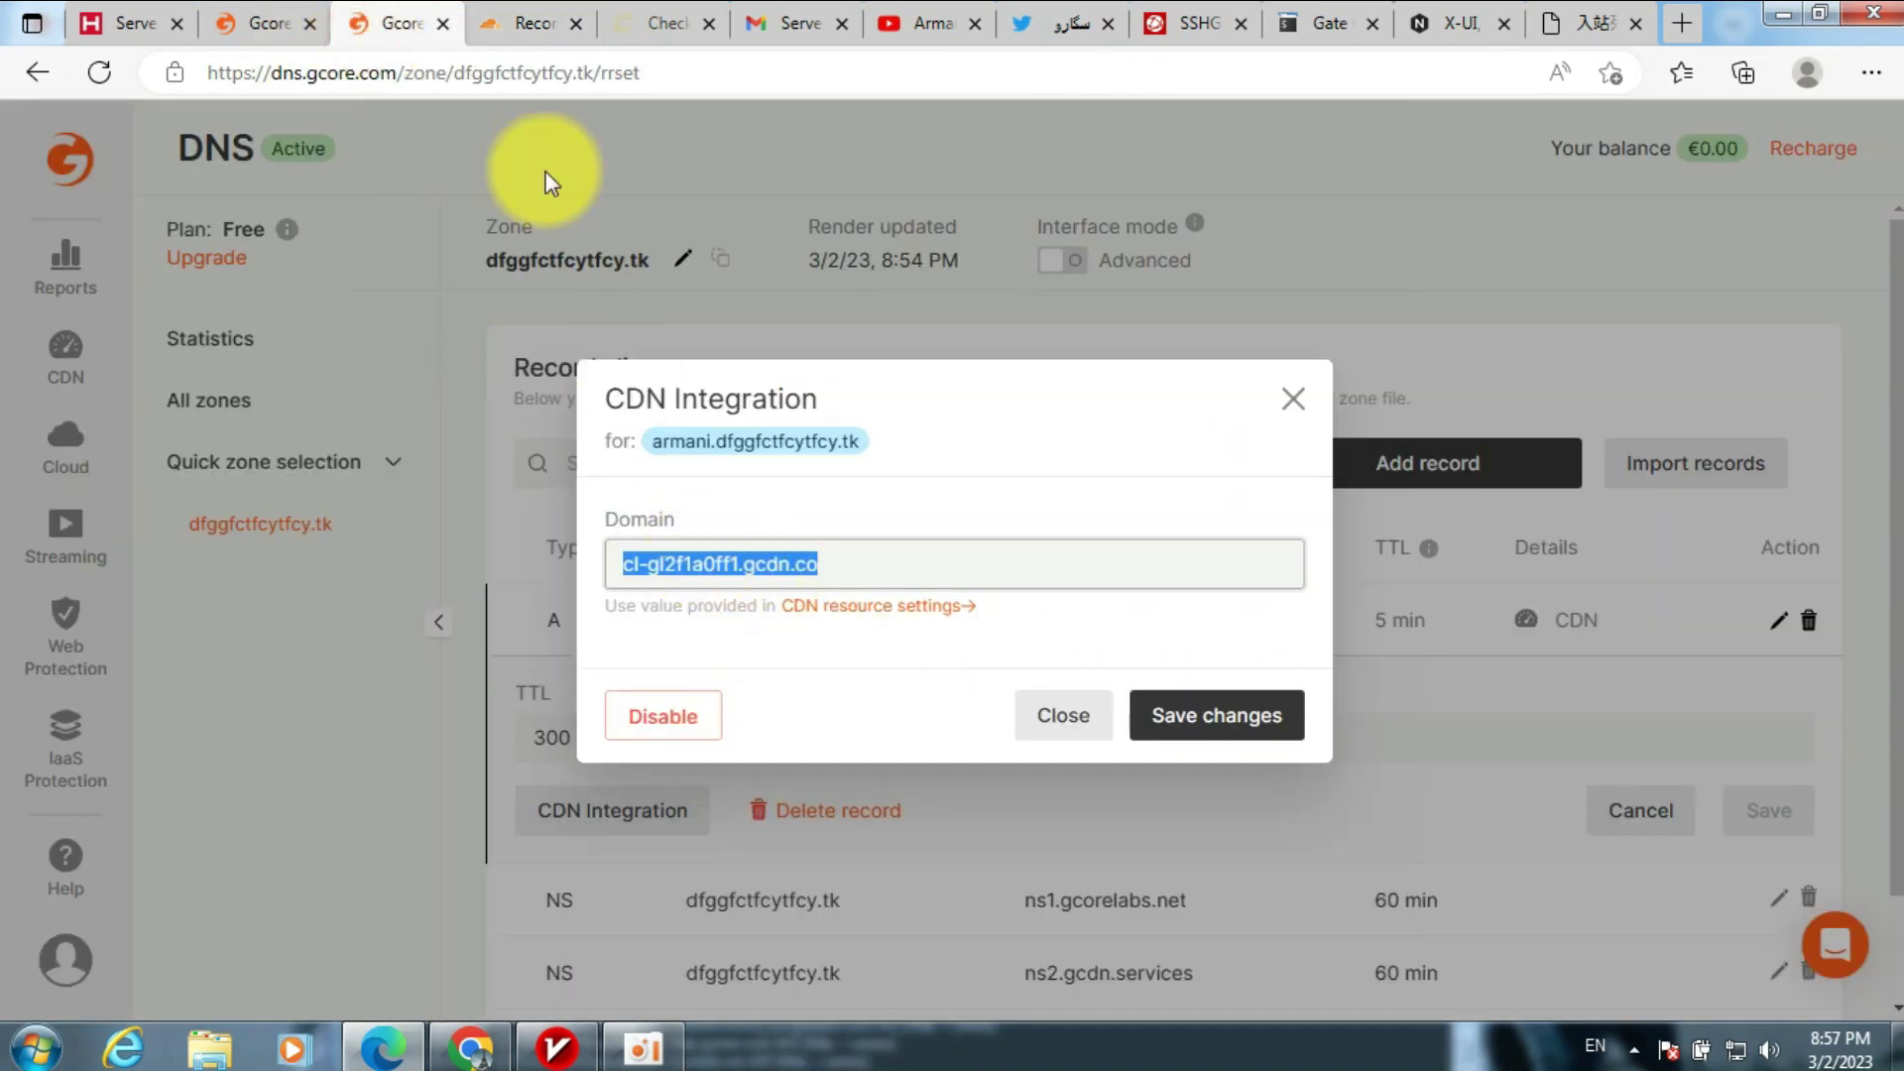
left_click(523, 23)
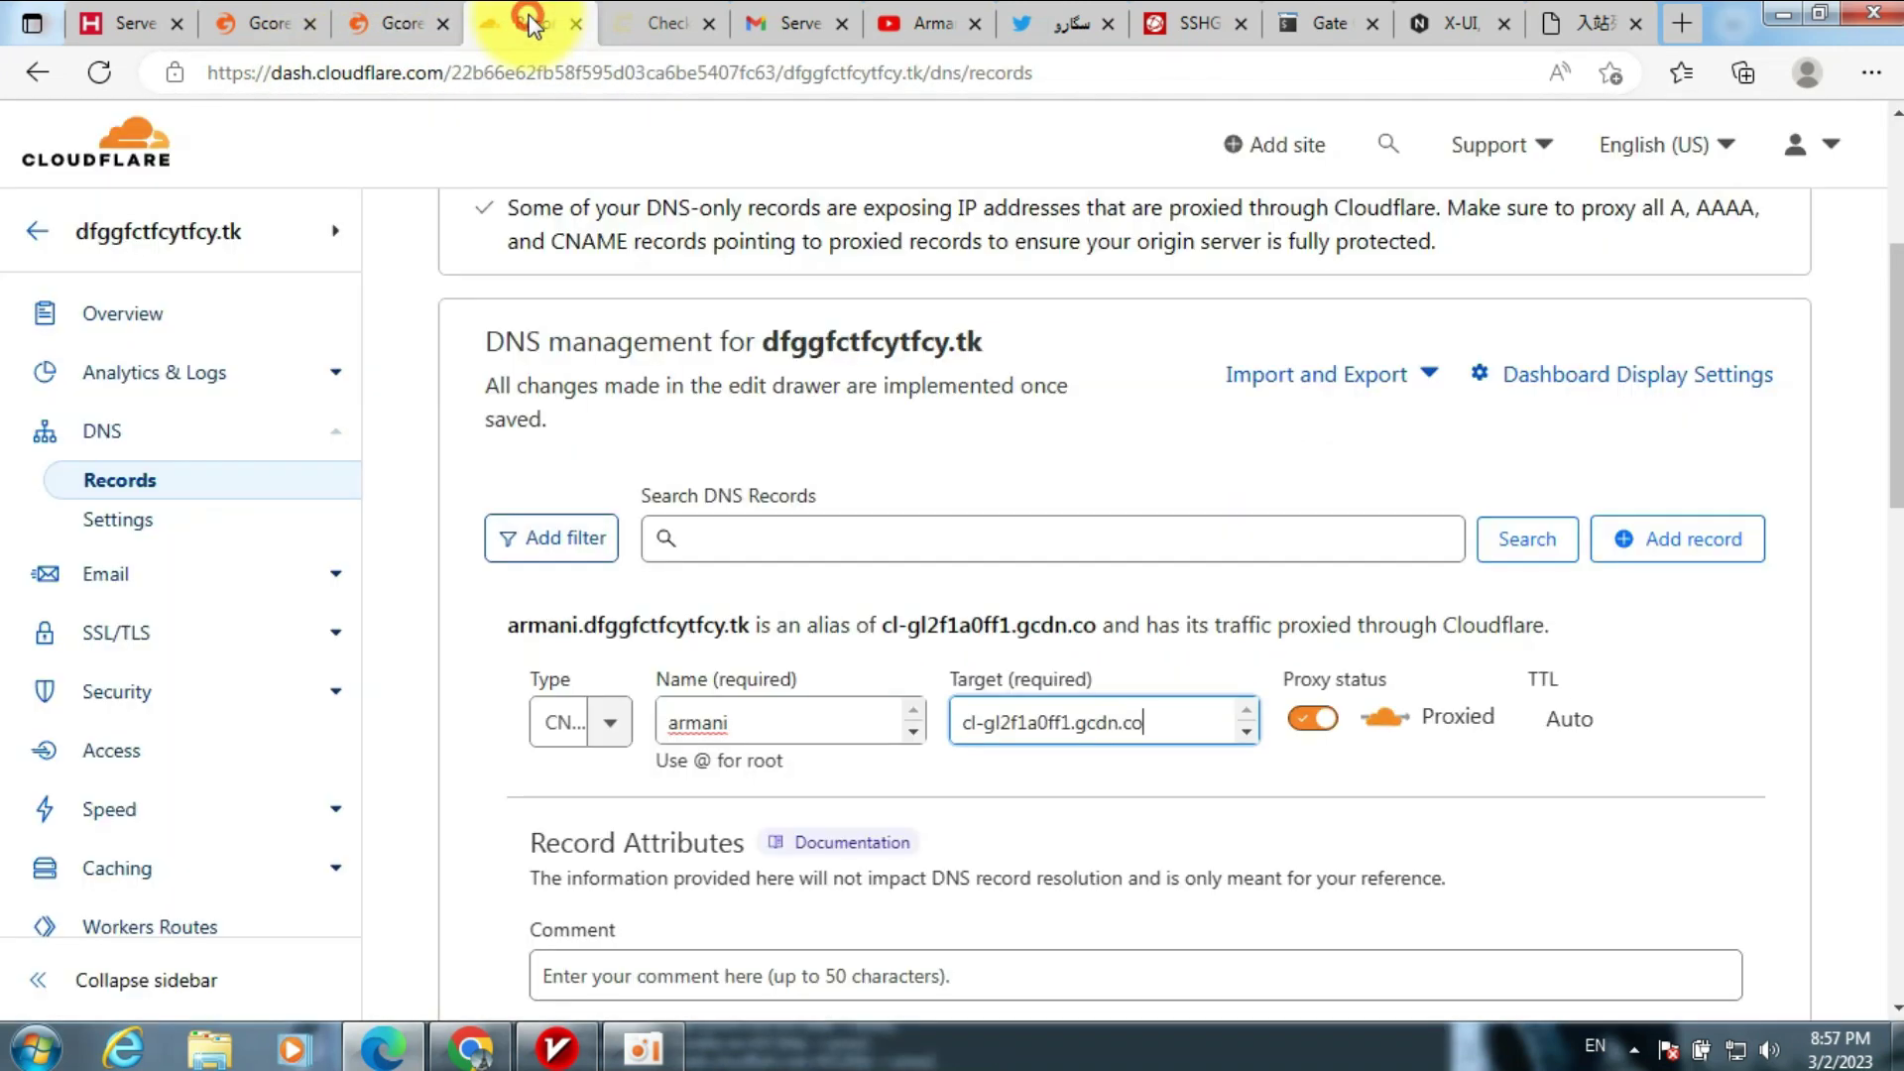
left_click(1311, 718)
scroll(1717, 627, "down", 3)
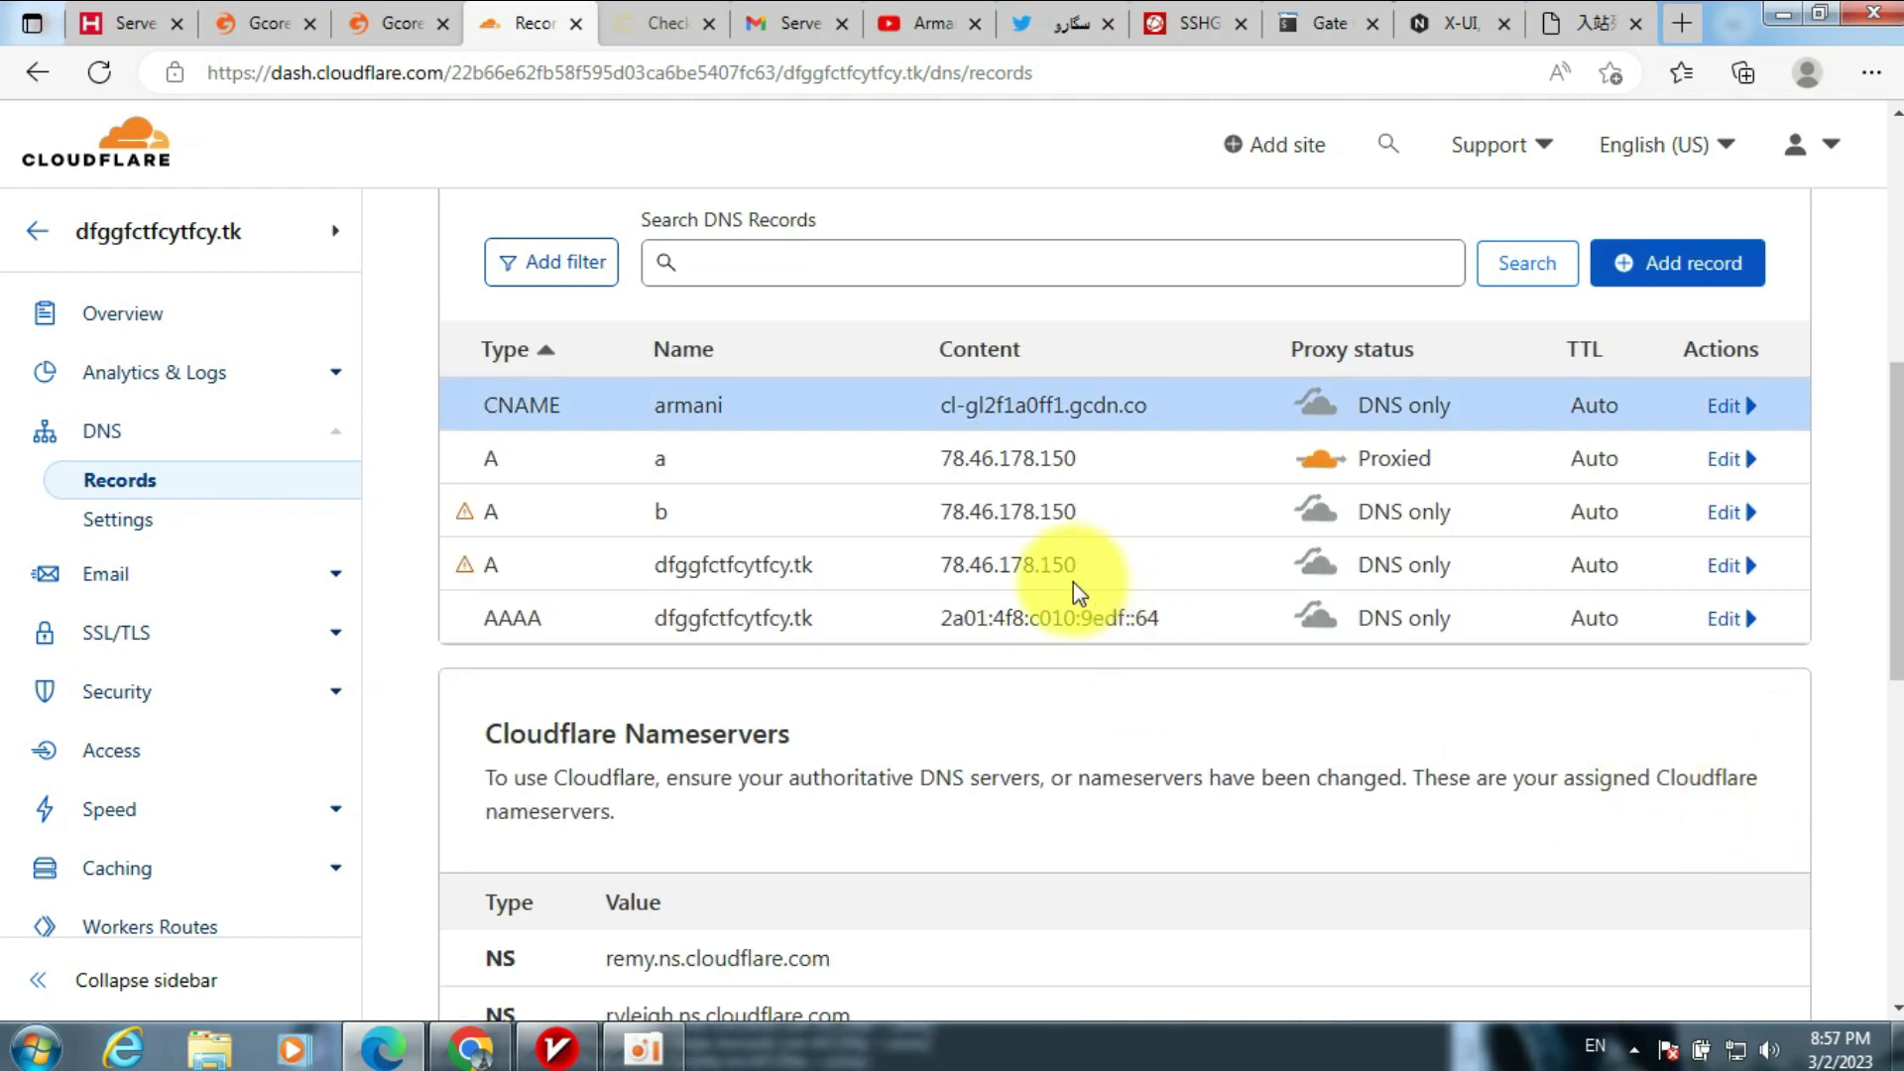
- Close Gcore's CDN Integration dialog and cancel the edit of the armani A record
left_click(407, 40)
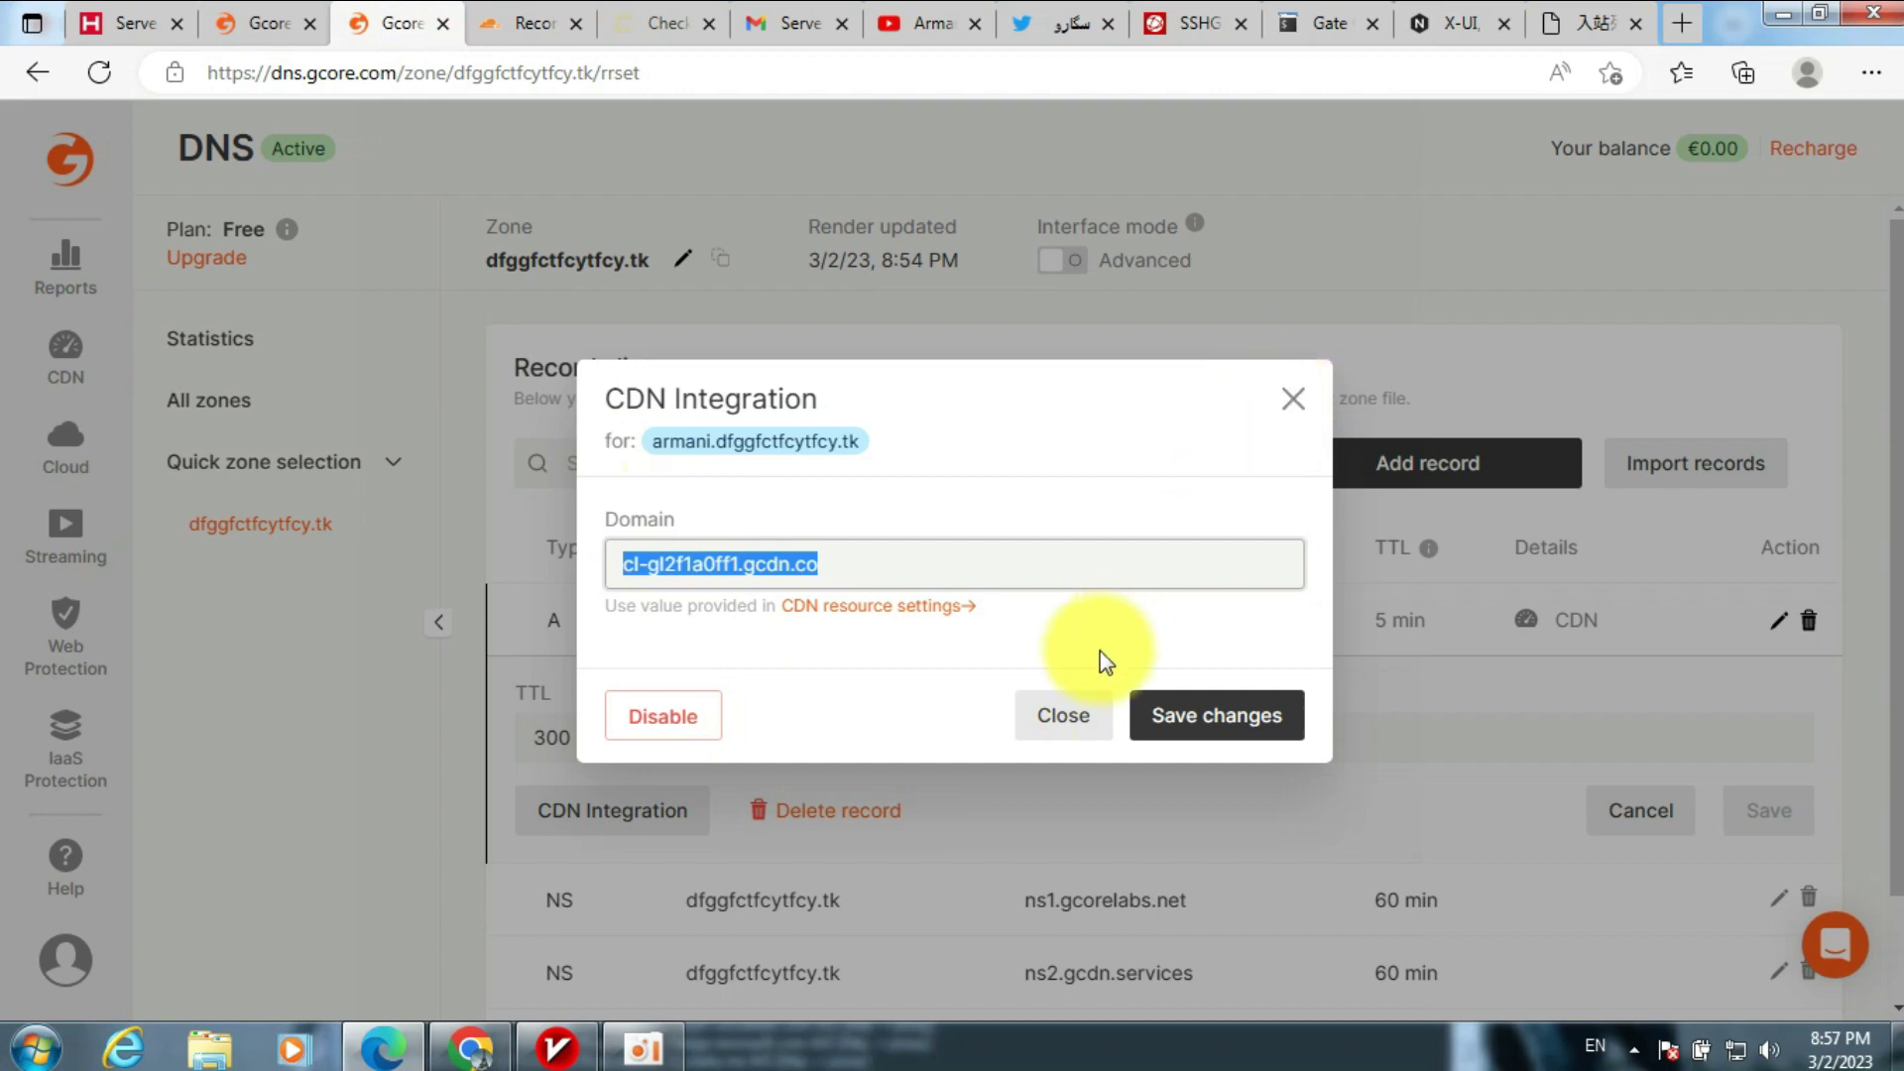
left_click(1066, 729)
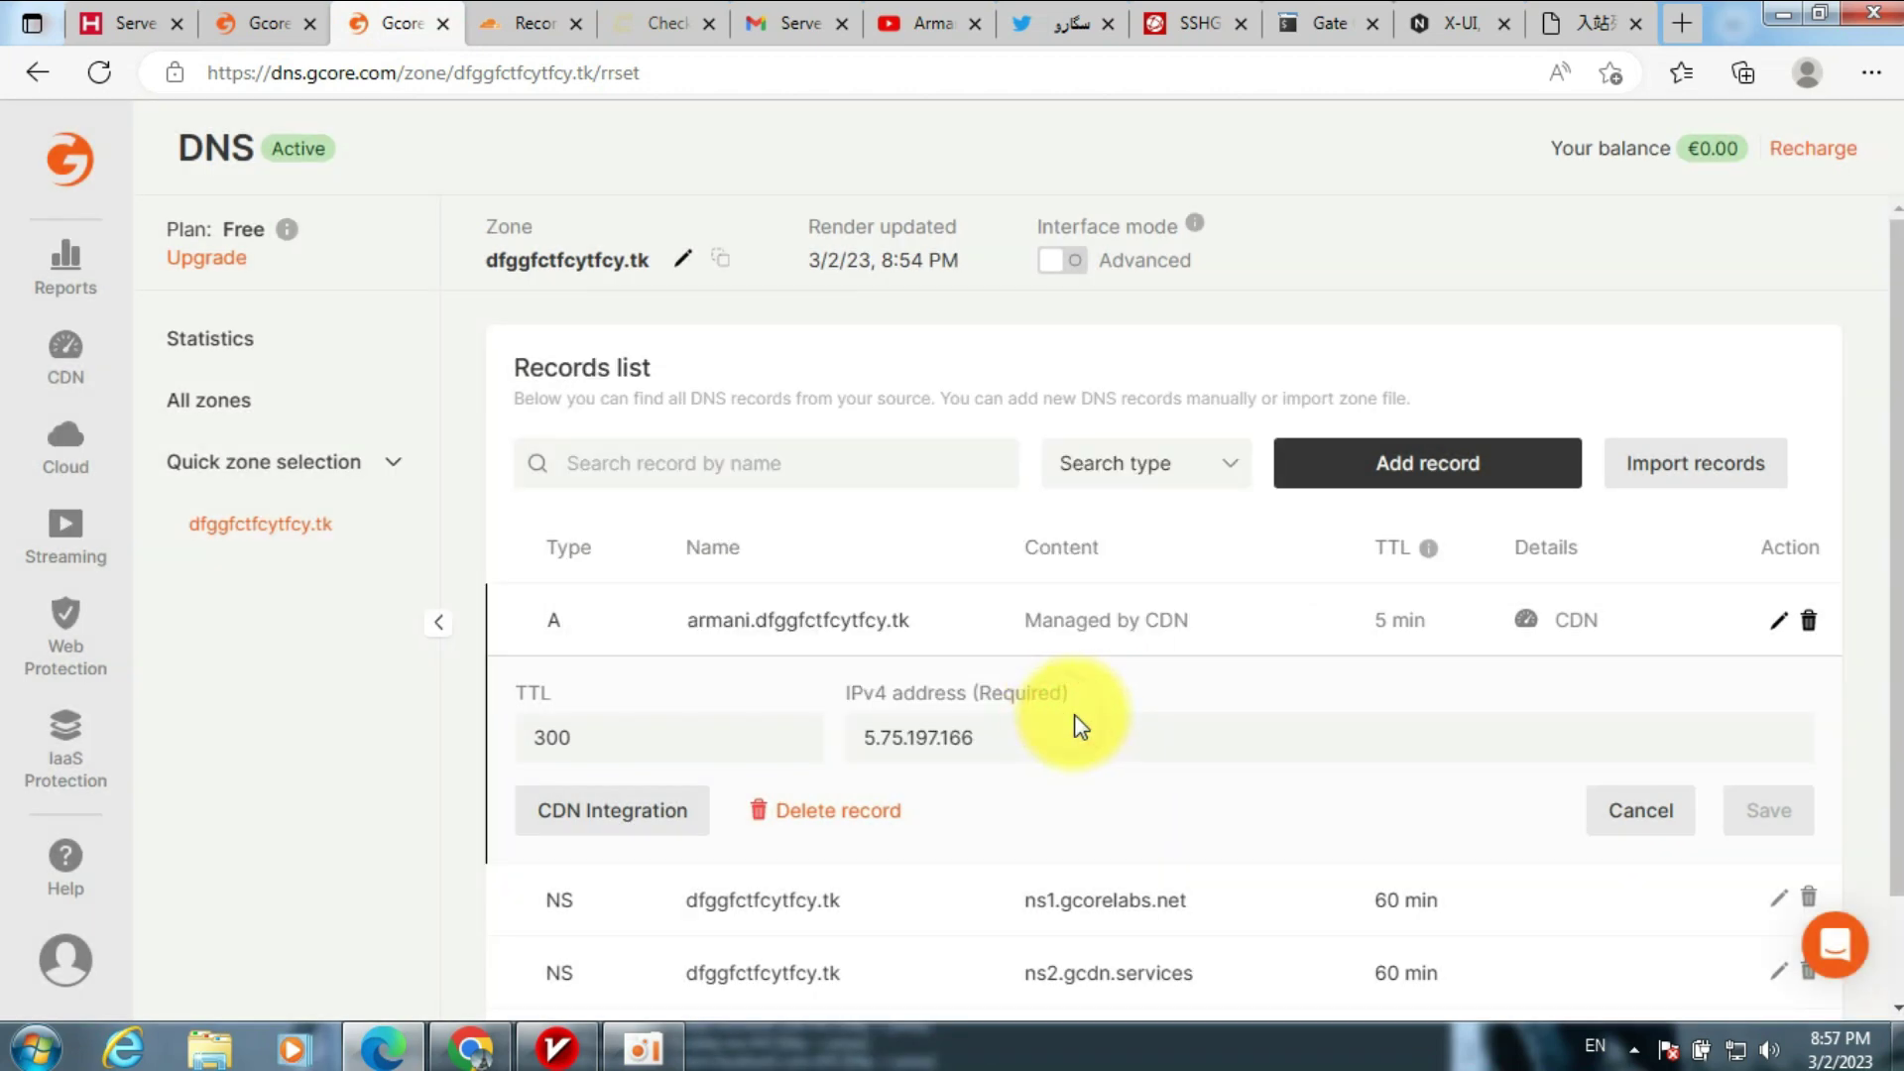
scroll(1289, 695, "down", 1)
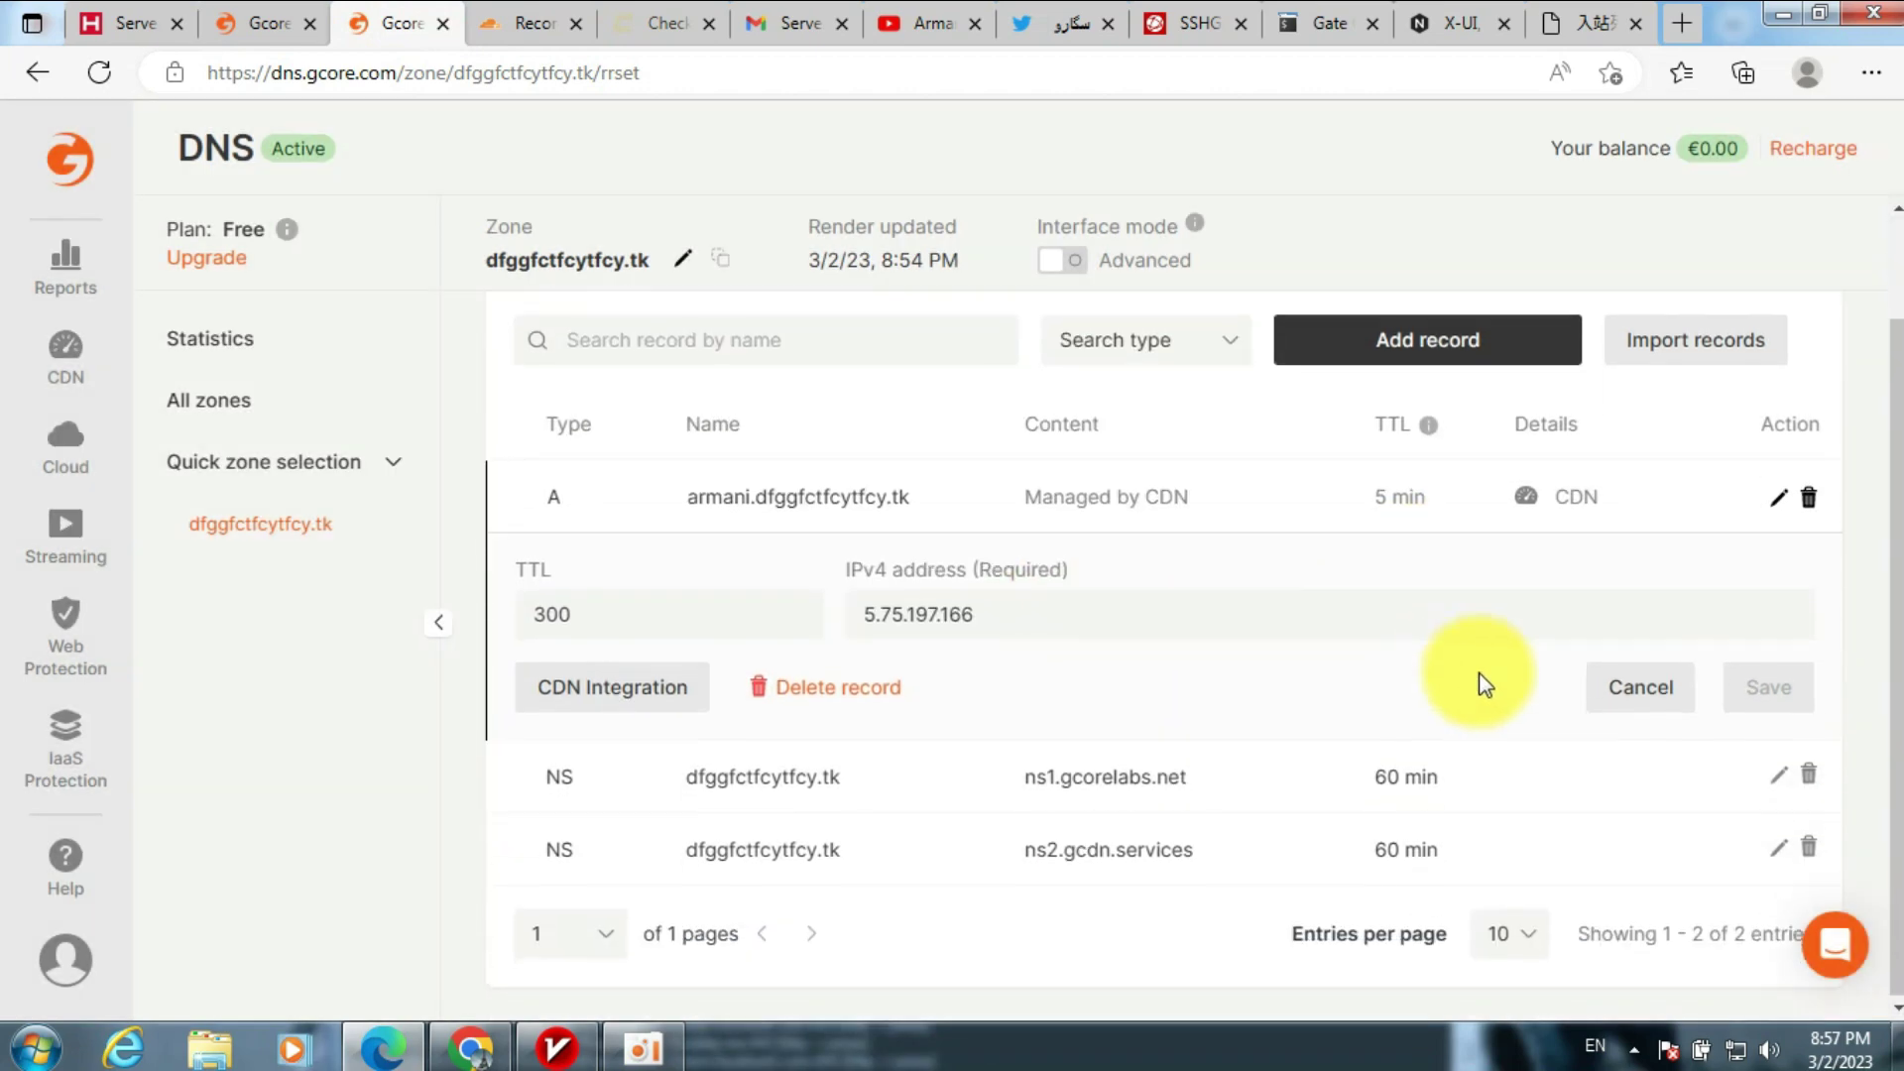
left_click(1651, 687)
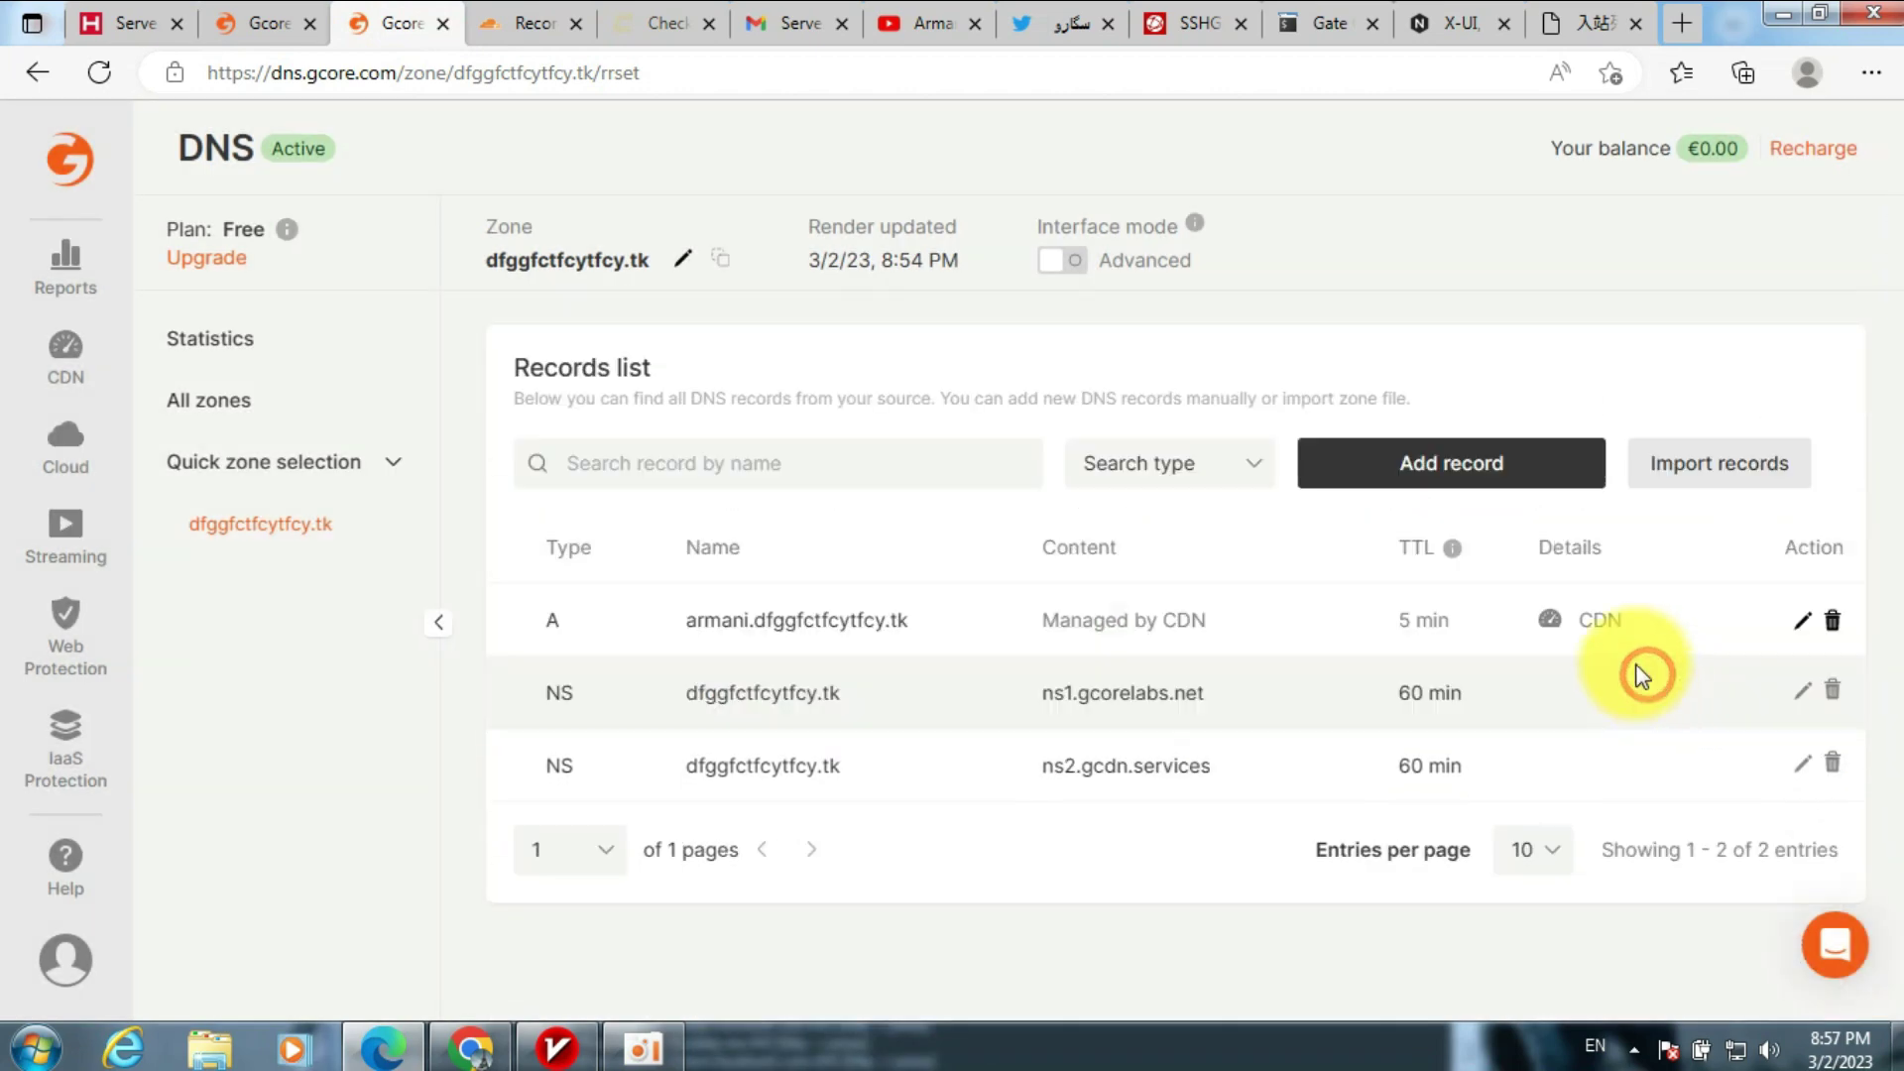
- Show Gcore's CDN resources list and scroll to armani's Processing status
left_click(71, 377)
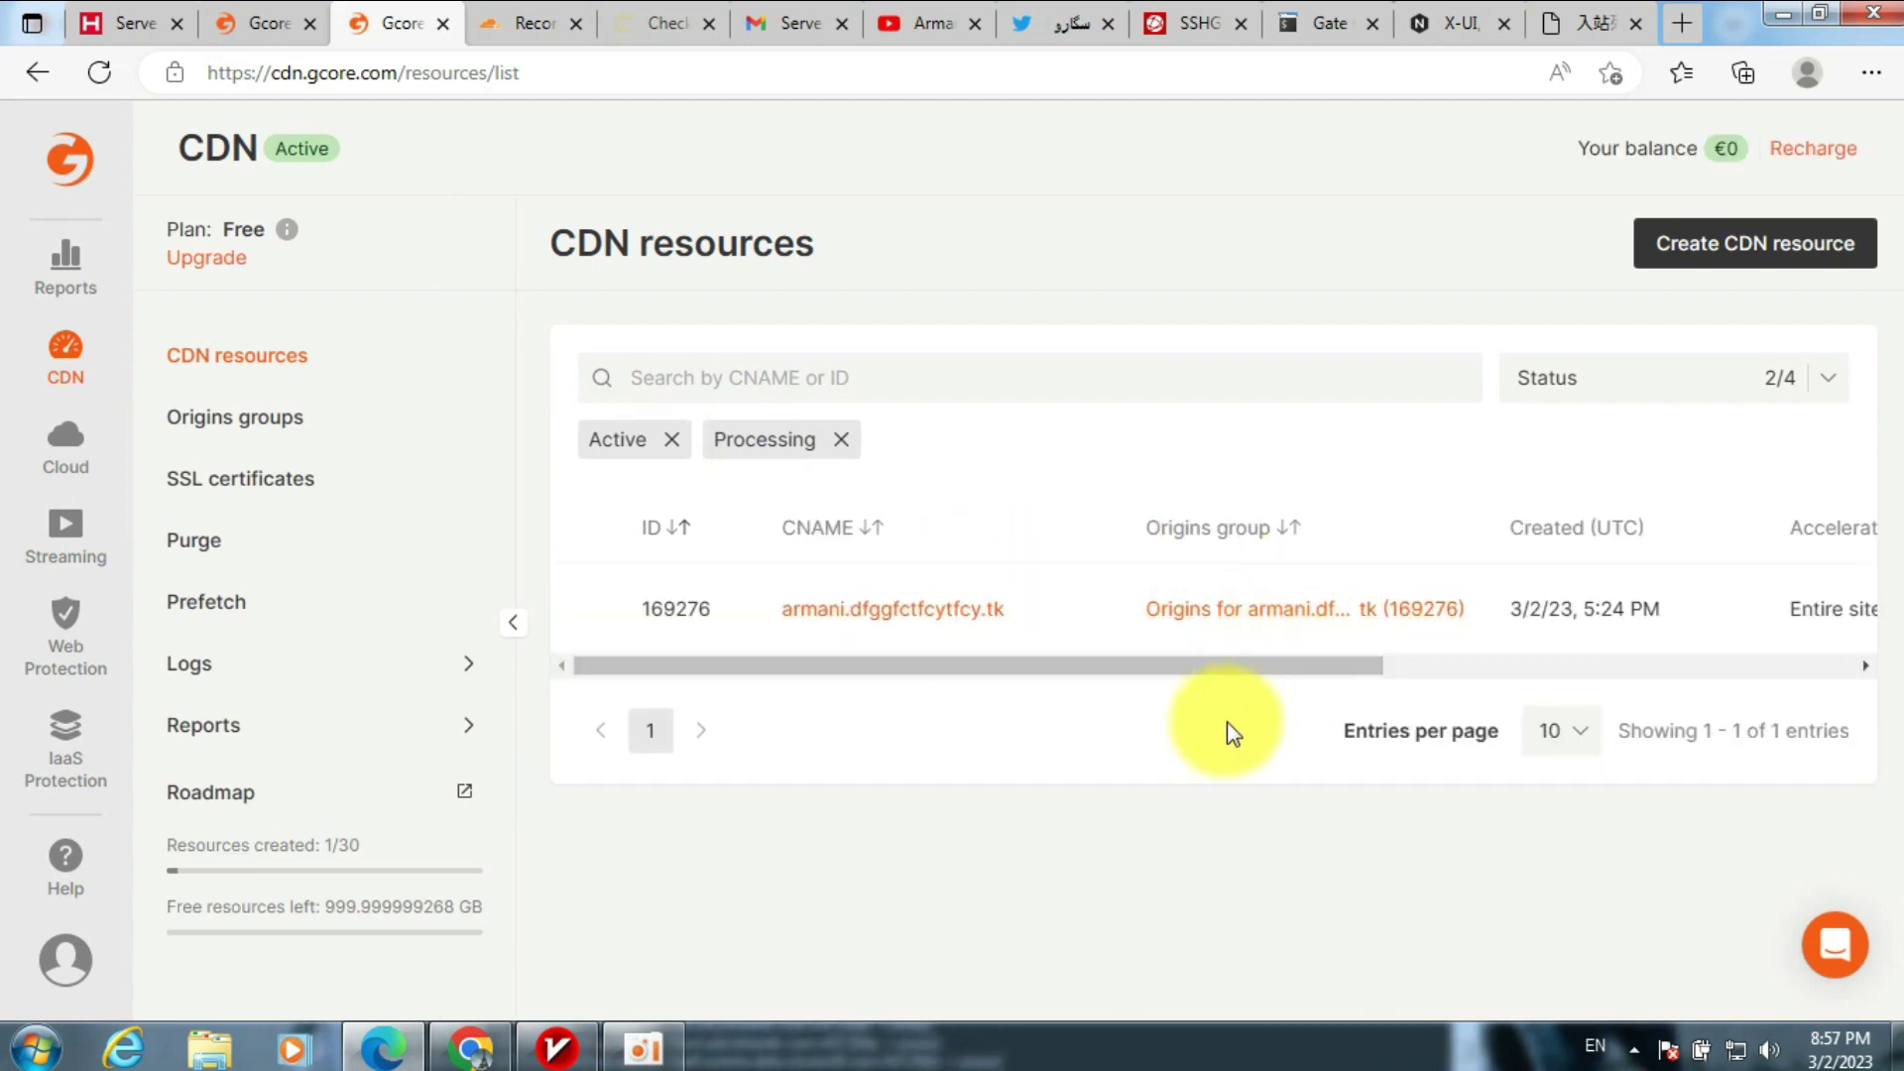
left_click_drag(1160, 663, 1564, 671)
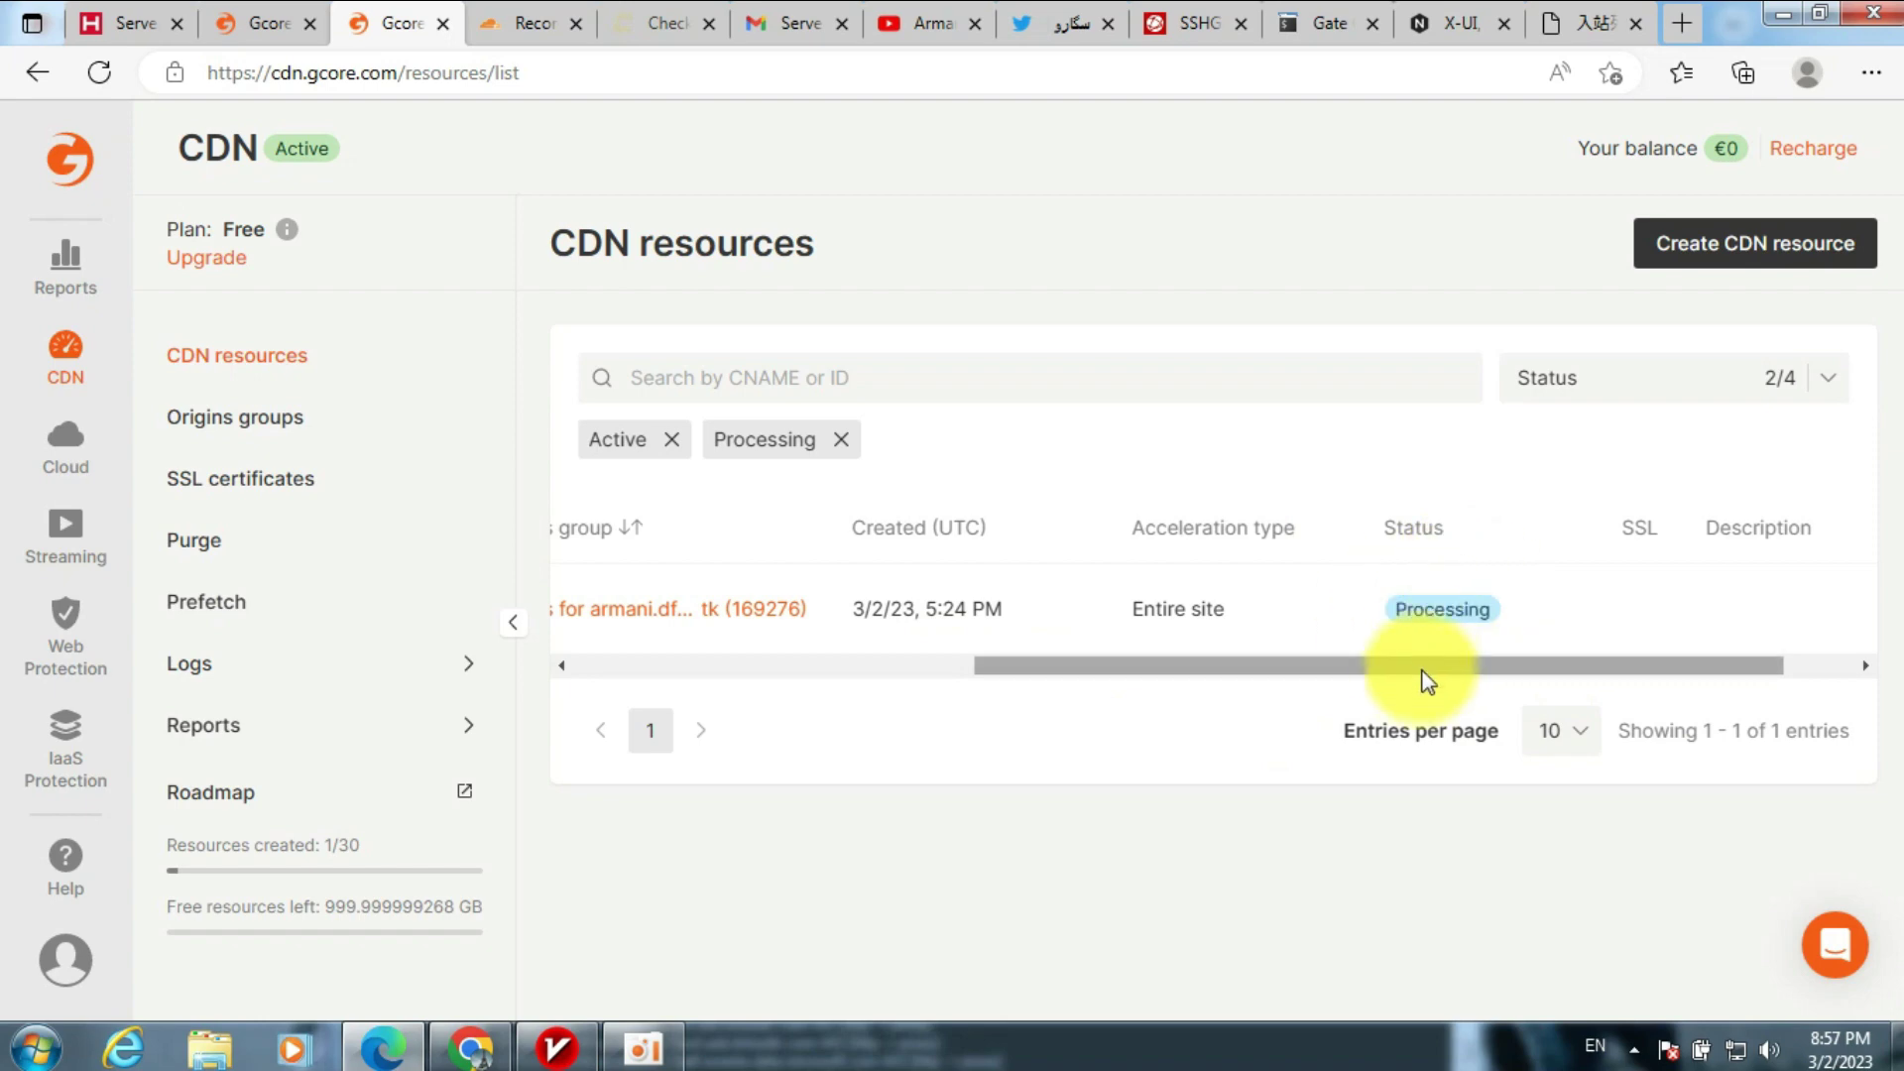
left_click_drag(1416, 672, 1423, 595)
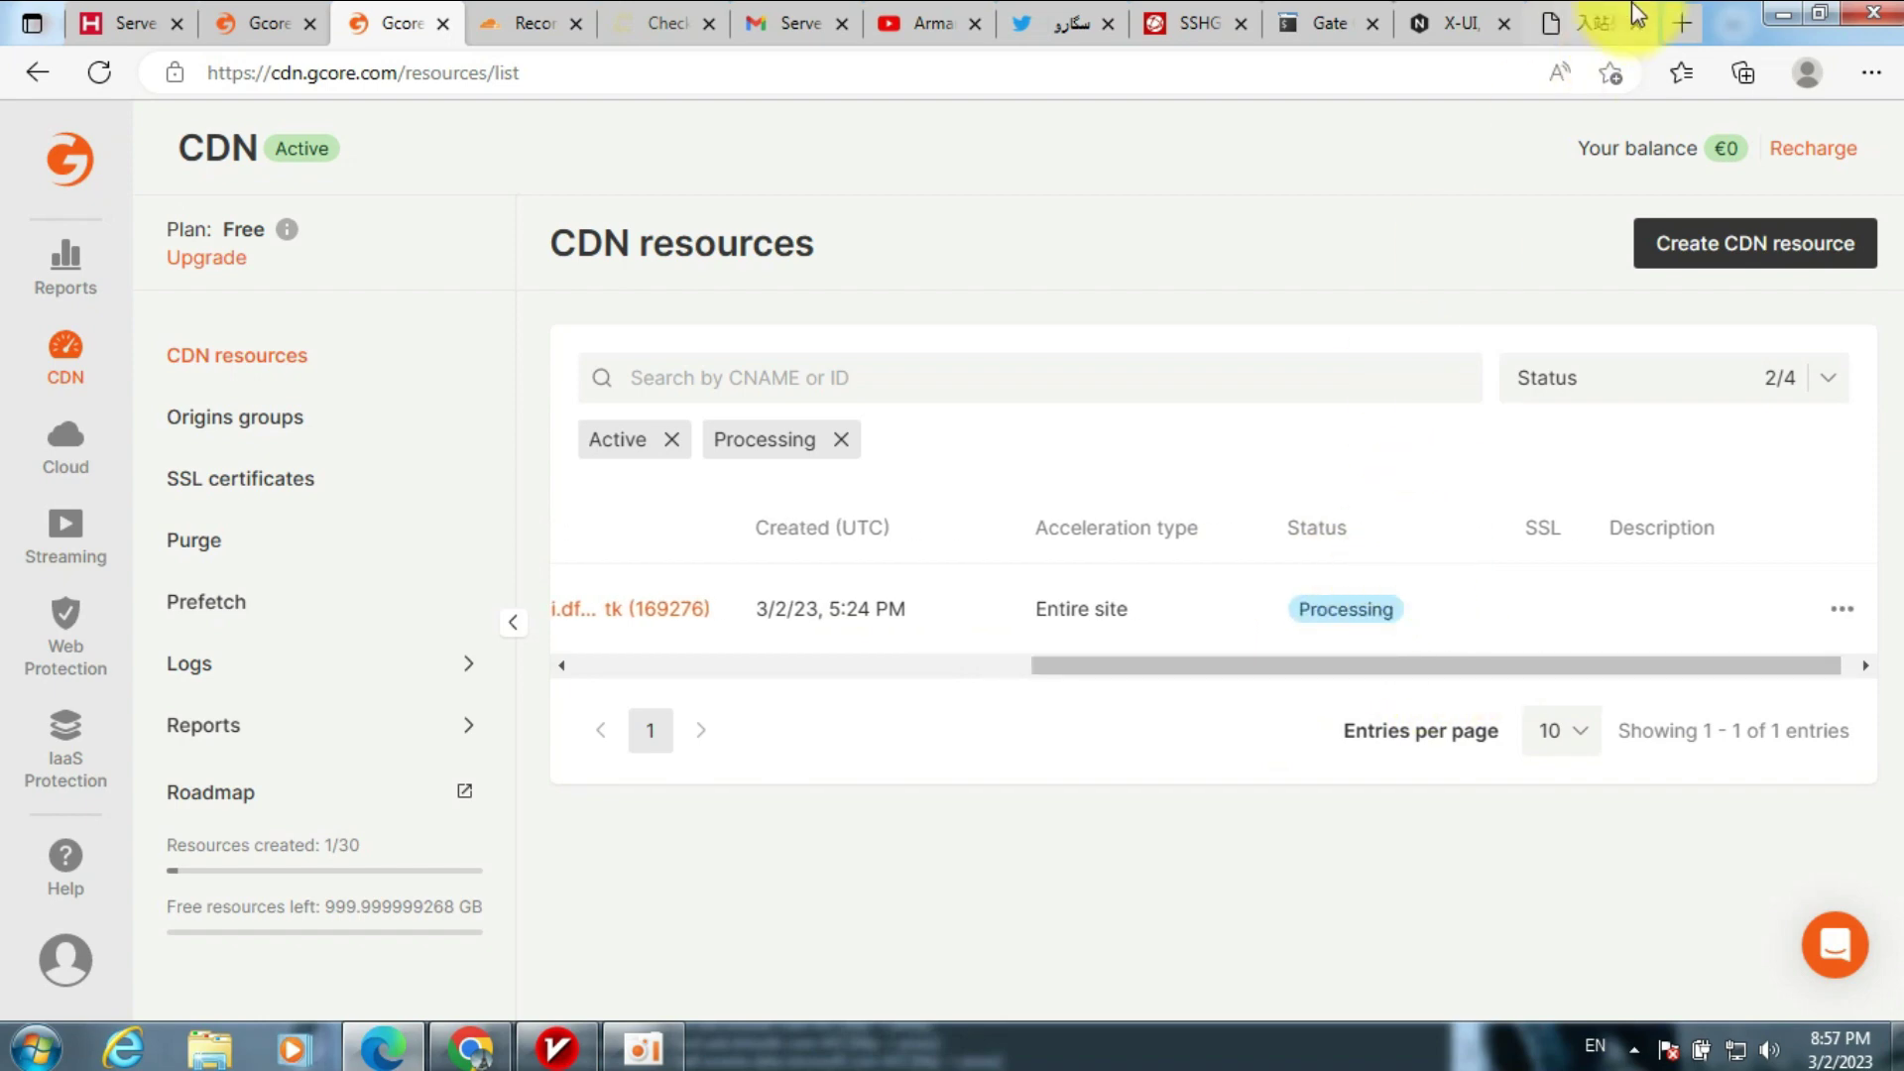
- Enter armani.dfggfctfcytfcy.tk/ in a new tab's address bar, copied from Gcore's CNAME
left_click(1688, 22)
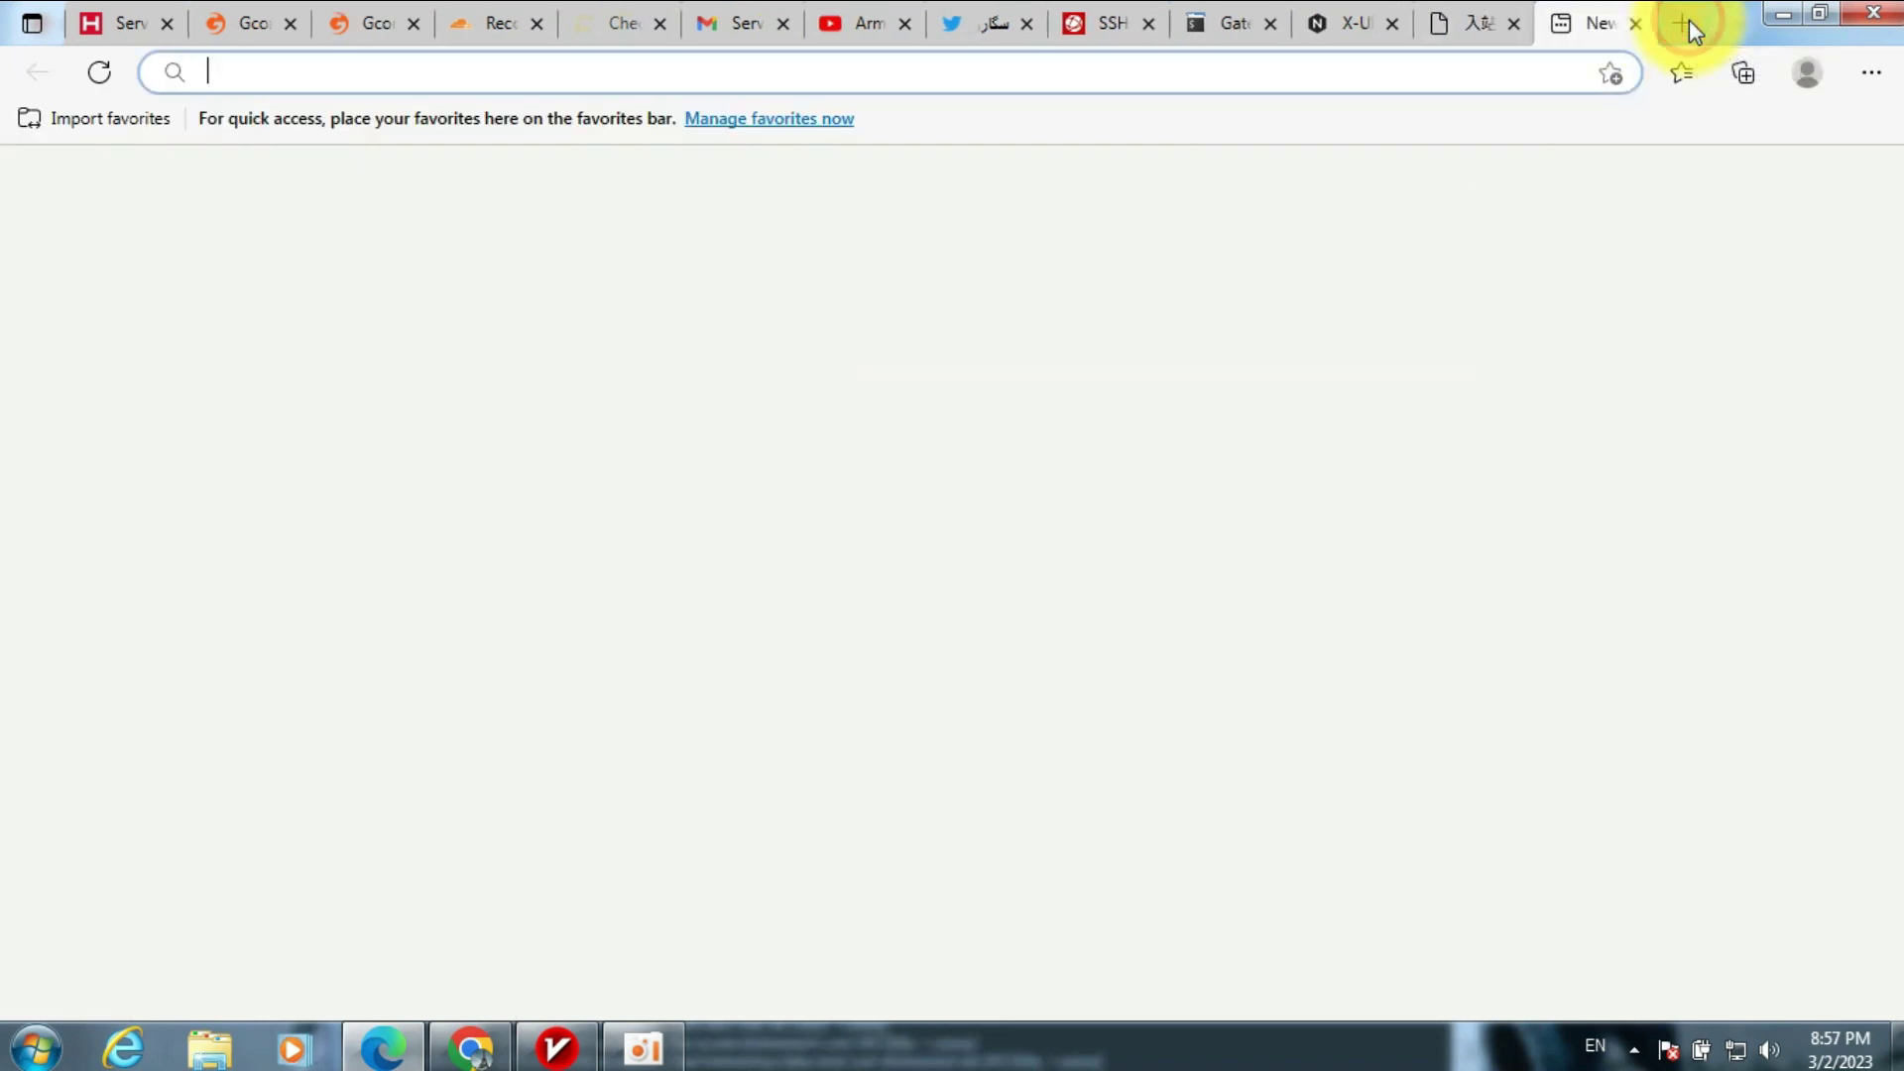
left_click(496, 24)
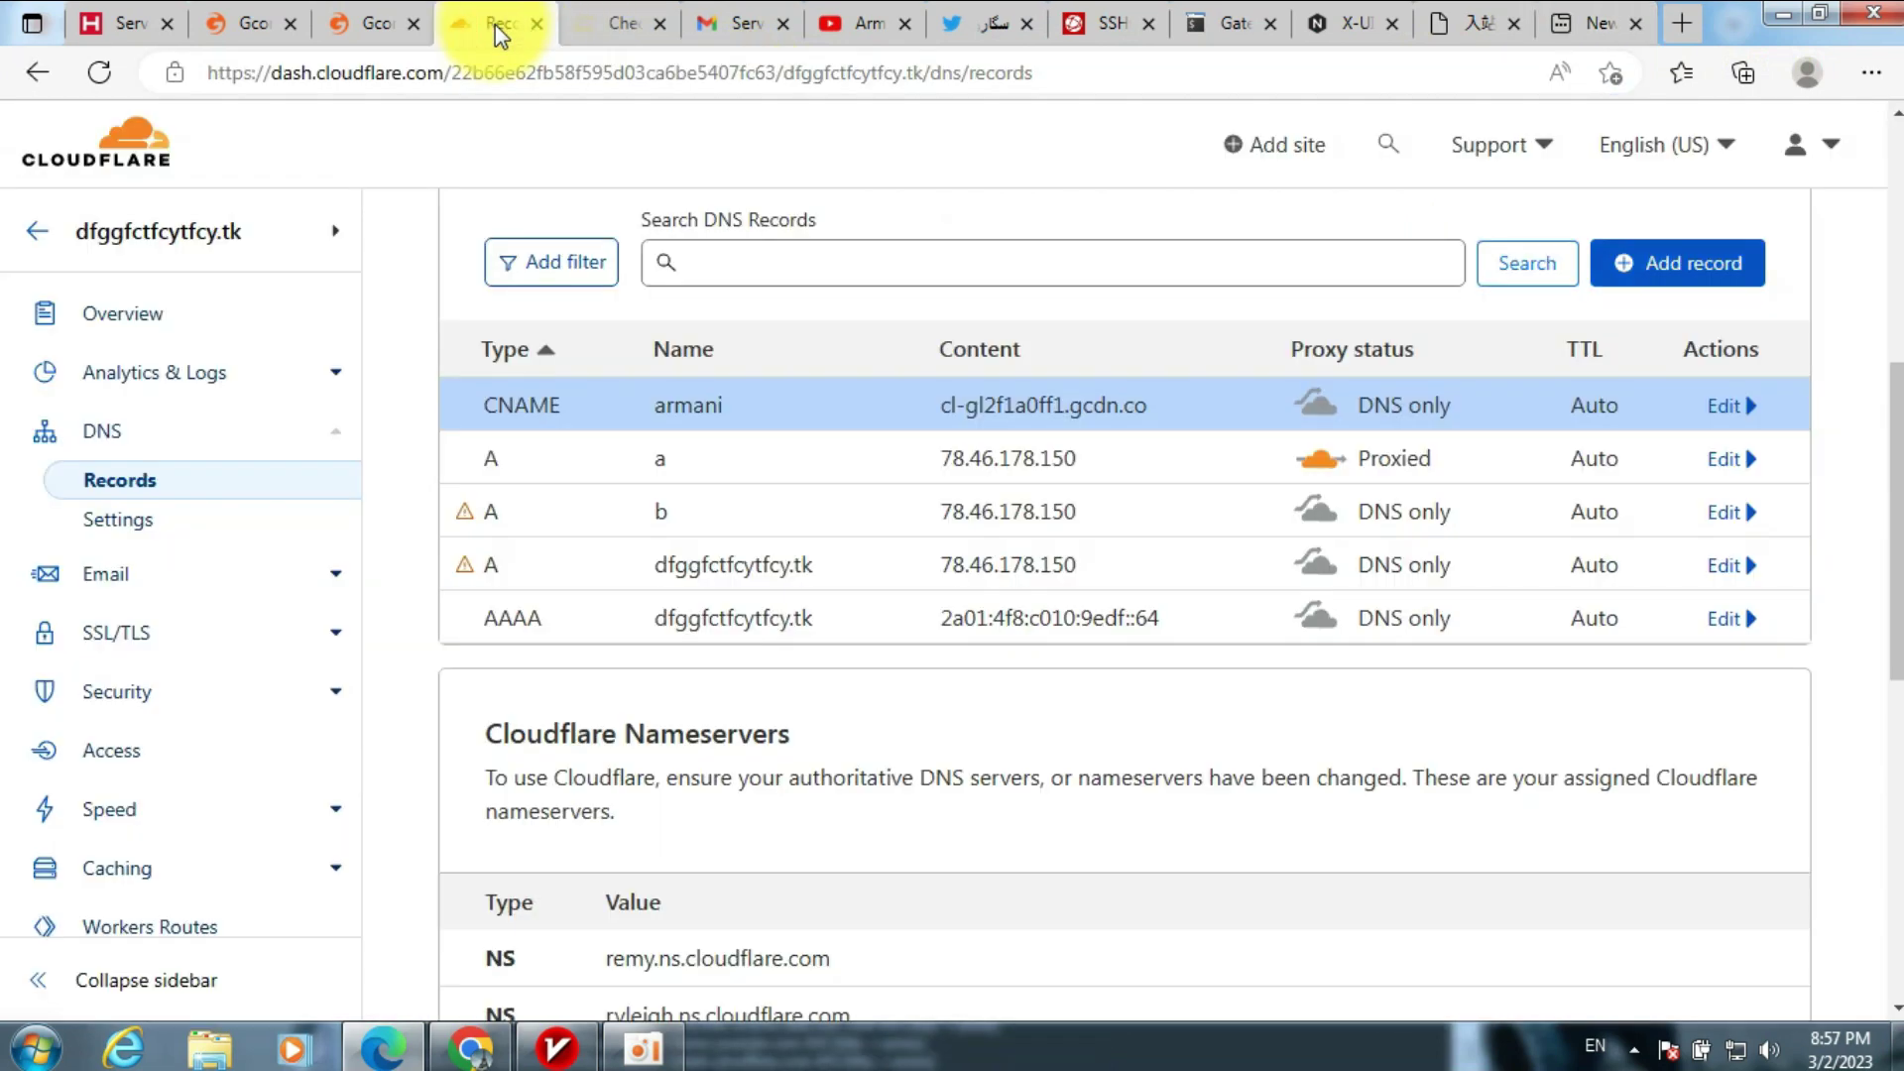
left_click(363, 26)
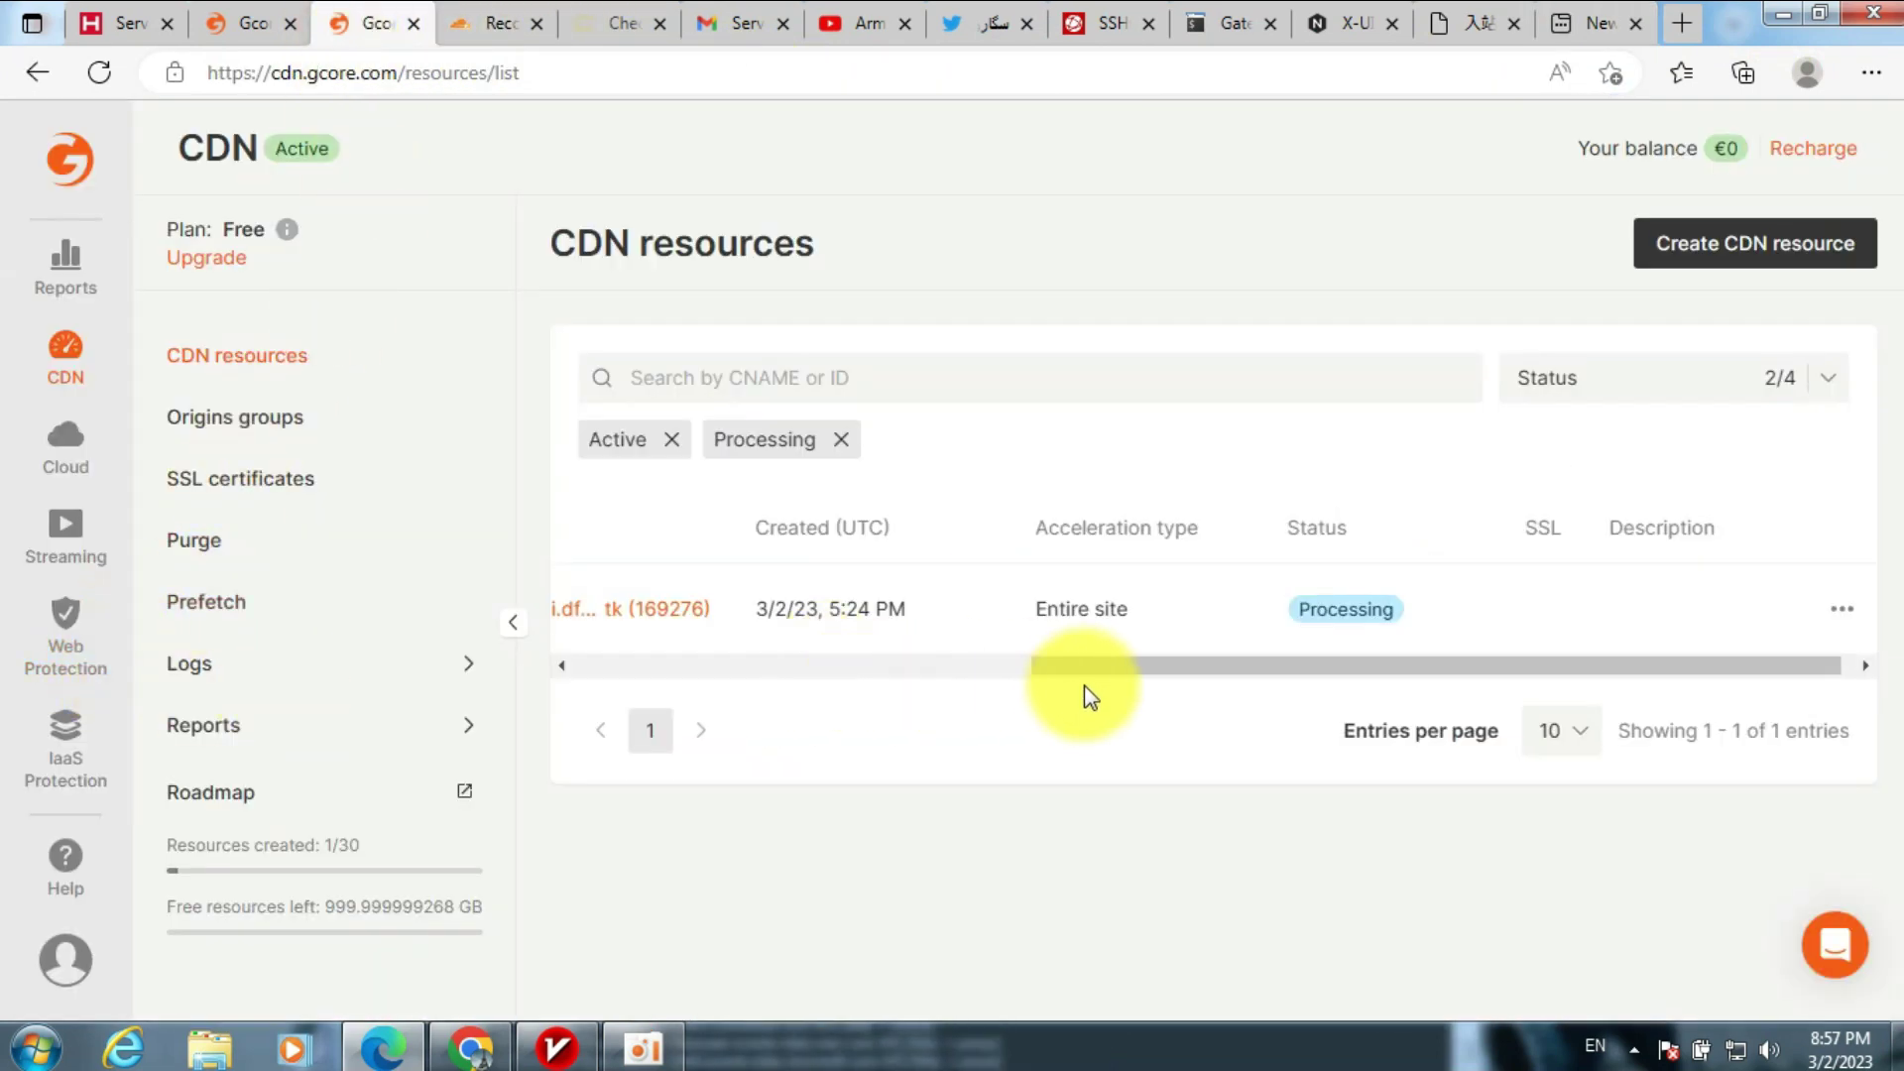
left_click_drag(1043, 674, 657, 681)
left_click_drag(942, 607, 705, 601)
key("ctrl+c")
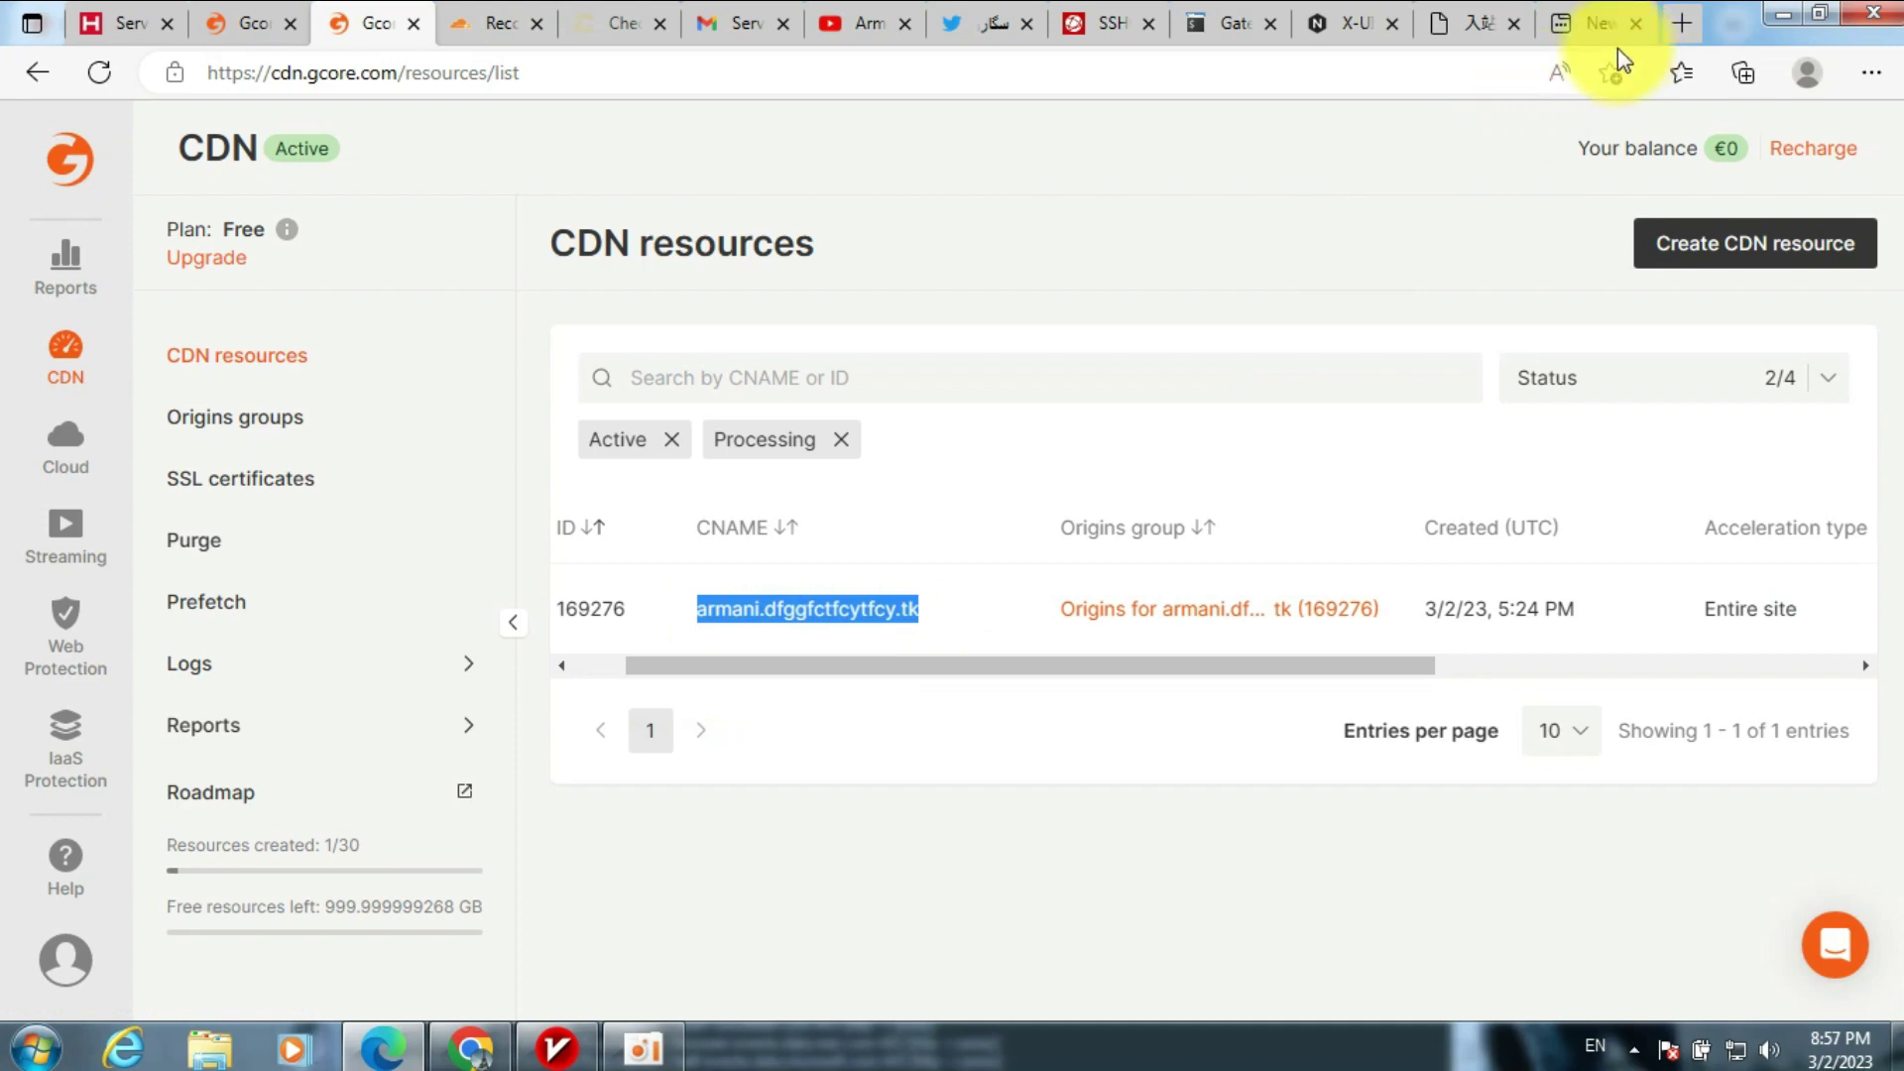
left_click(1591, 23)
key("ctrl+v")
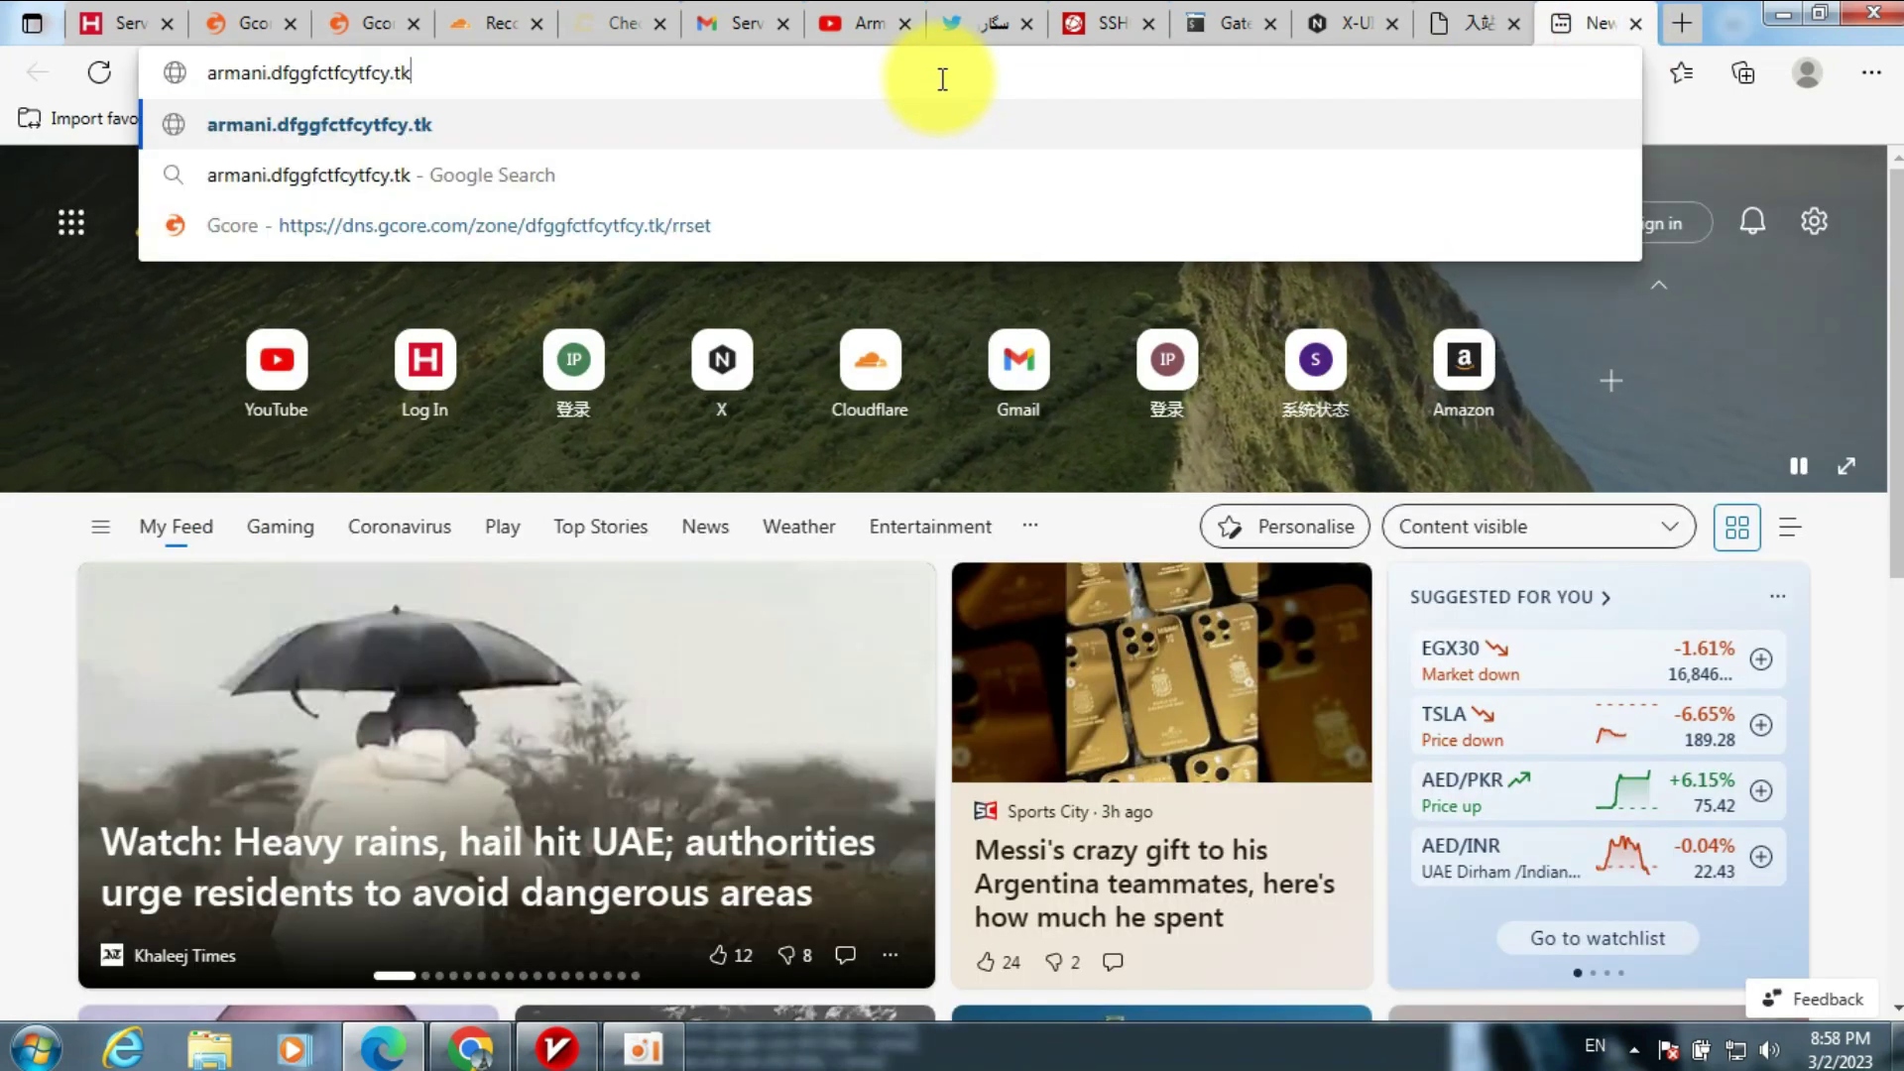
type("/")
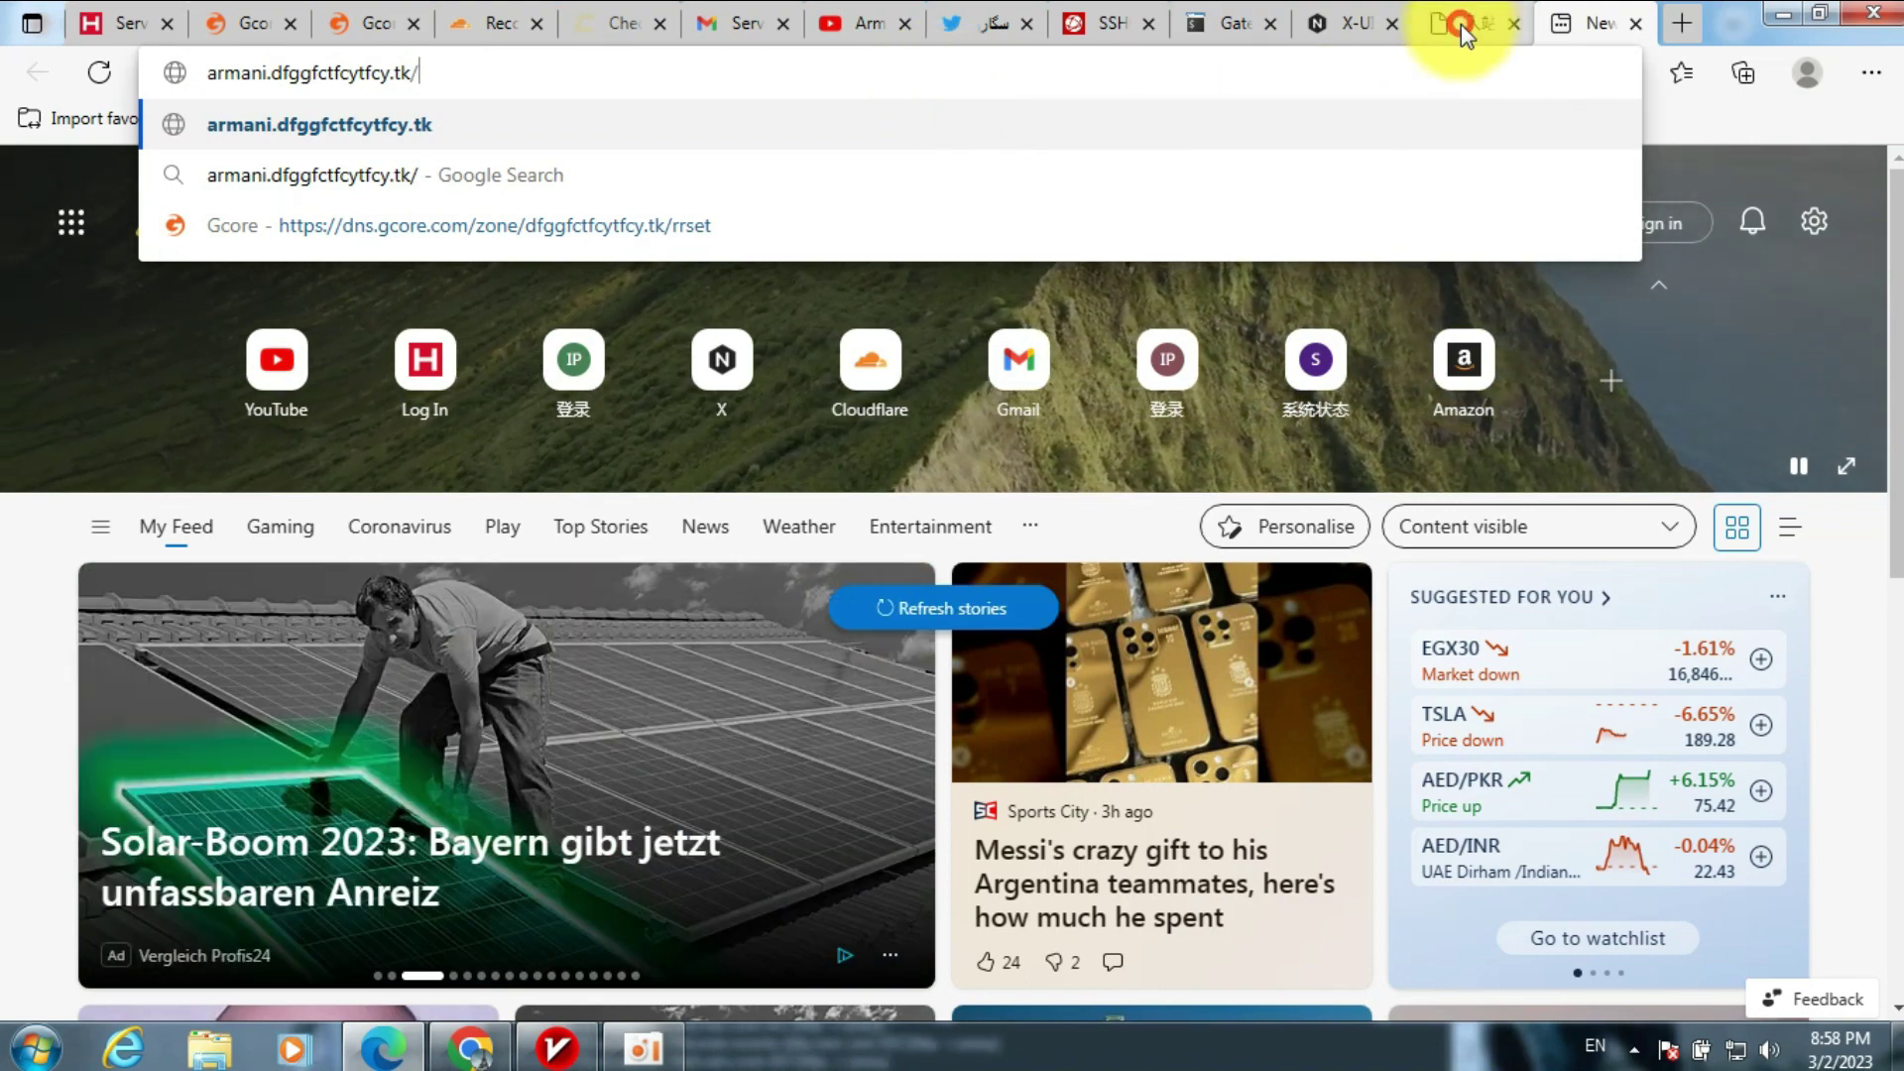
- Open the X-UI vmess inbound on port 12345 for editing
left_click(1466, 24)
left_click(1000, 783)
left_click(387, 595)
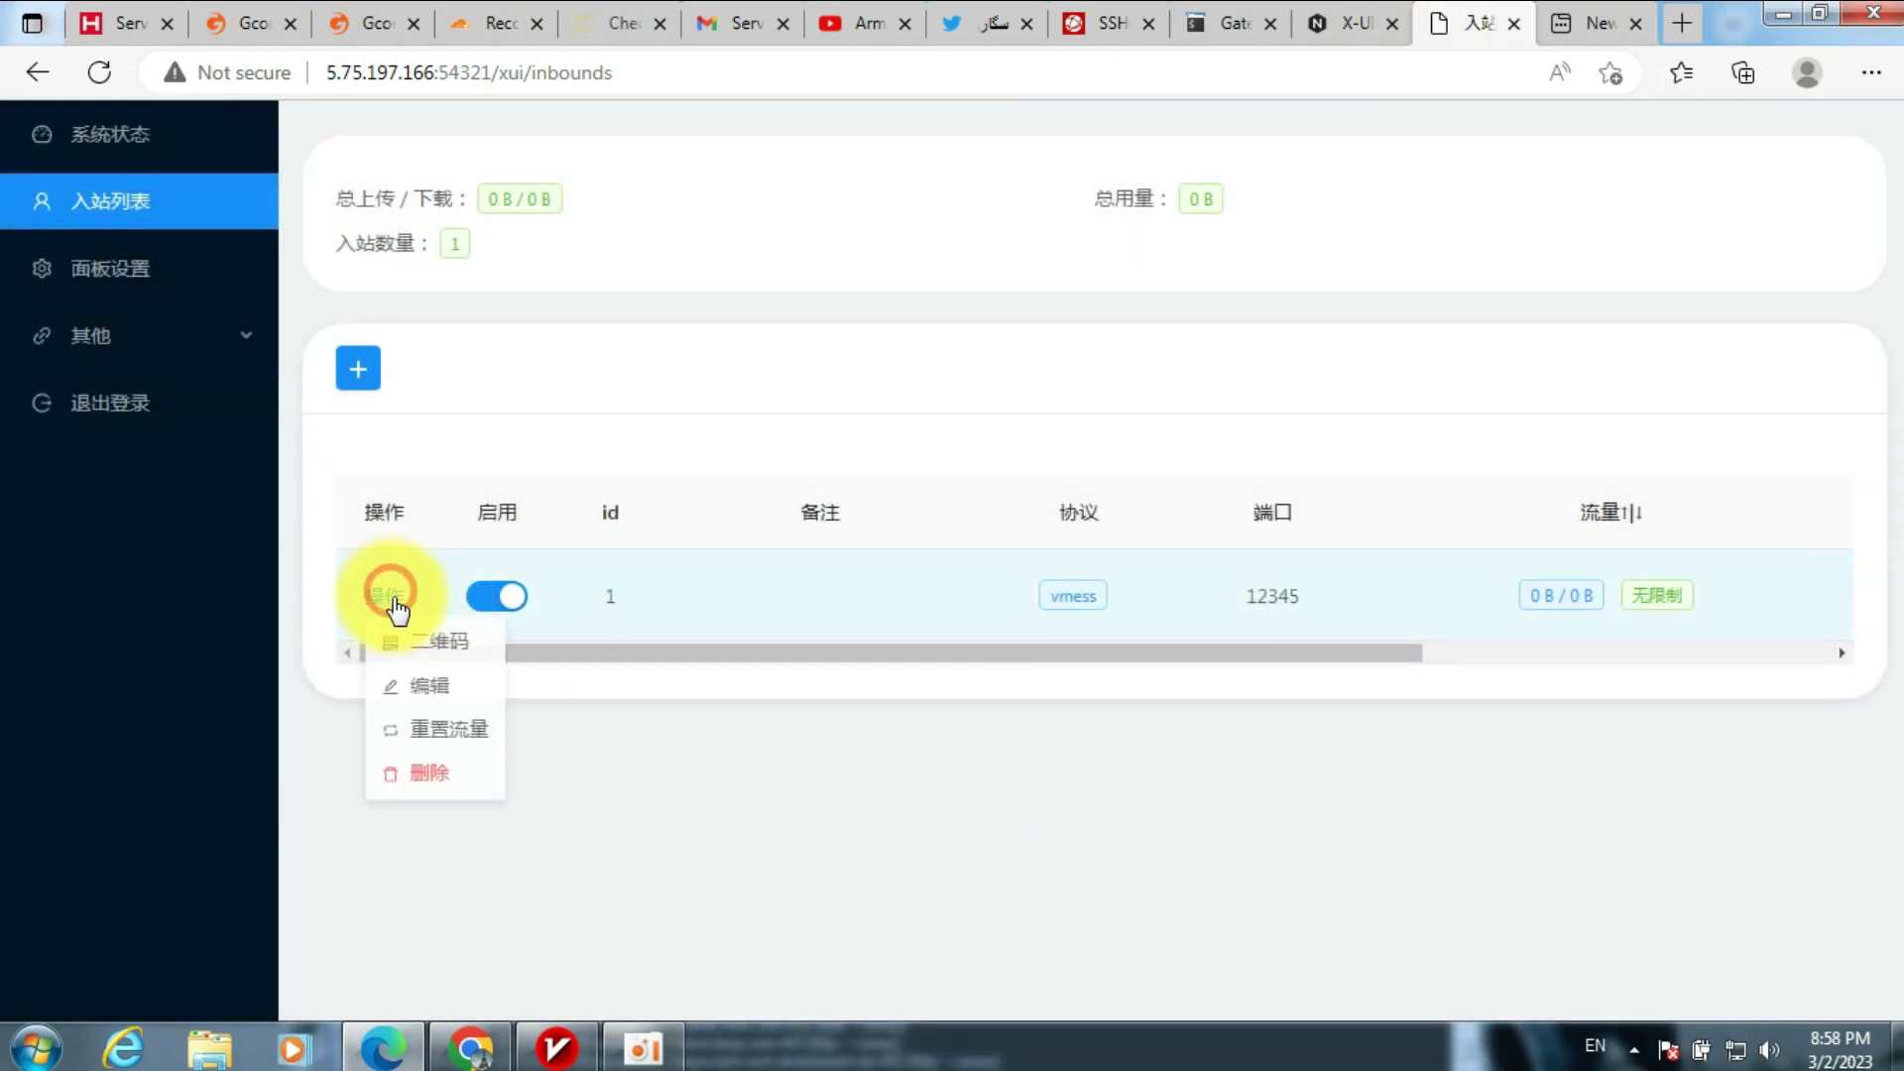
left_click(415, 689)
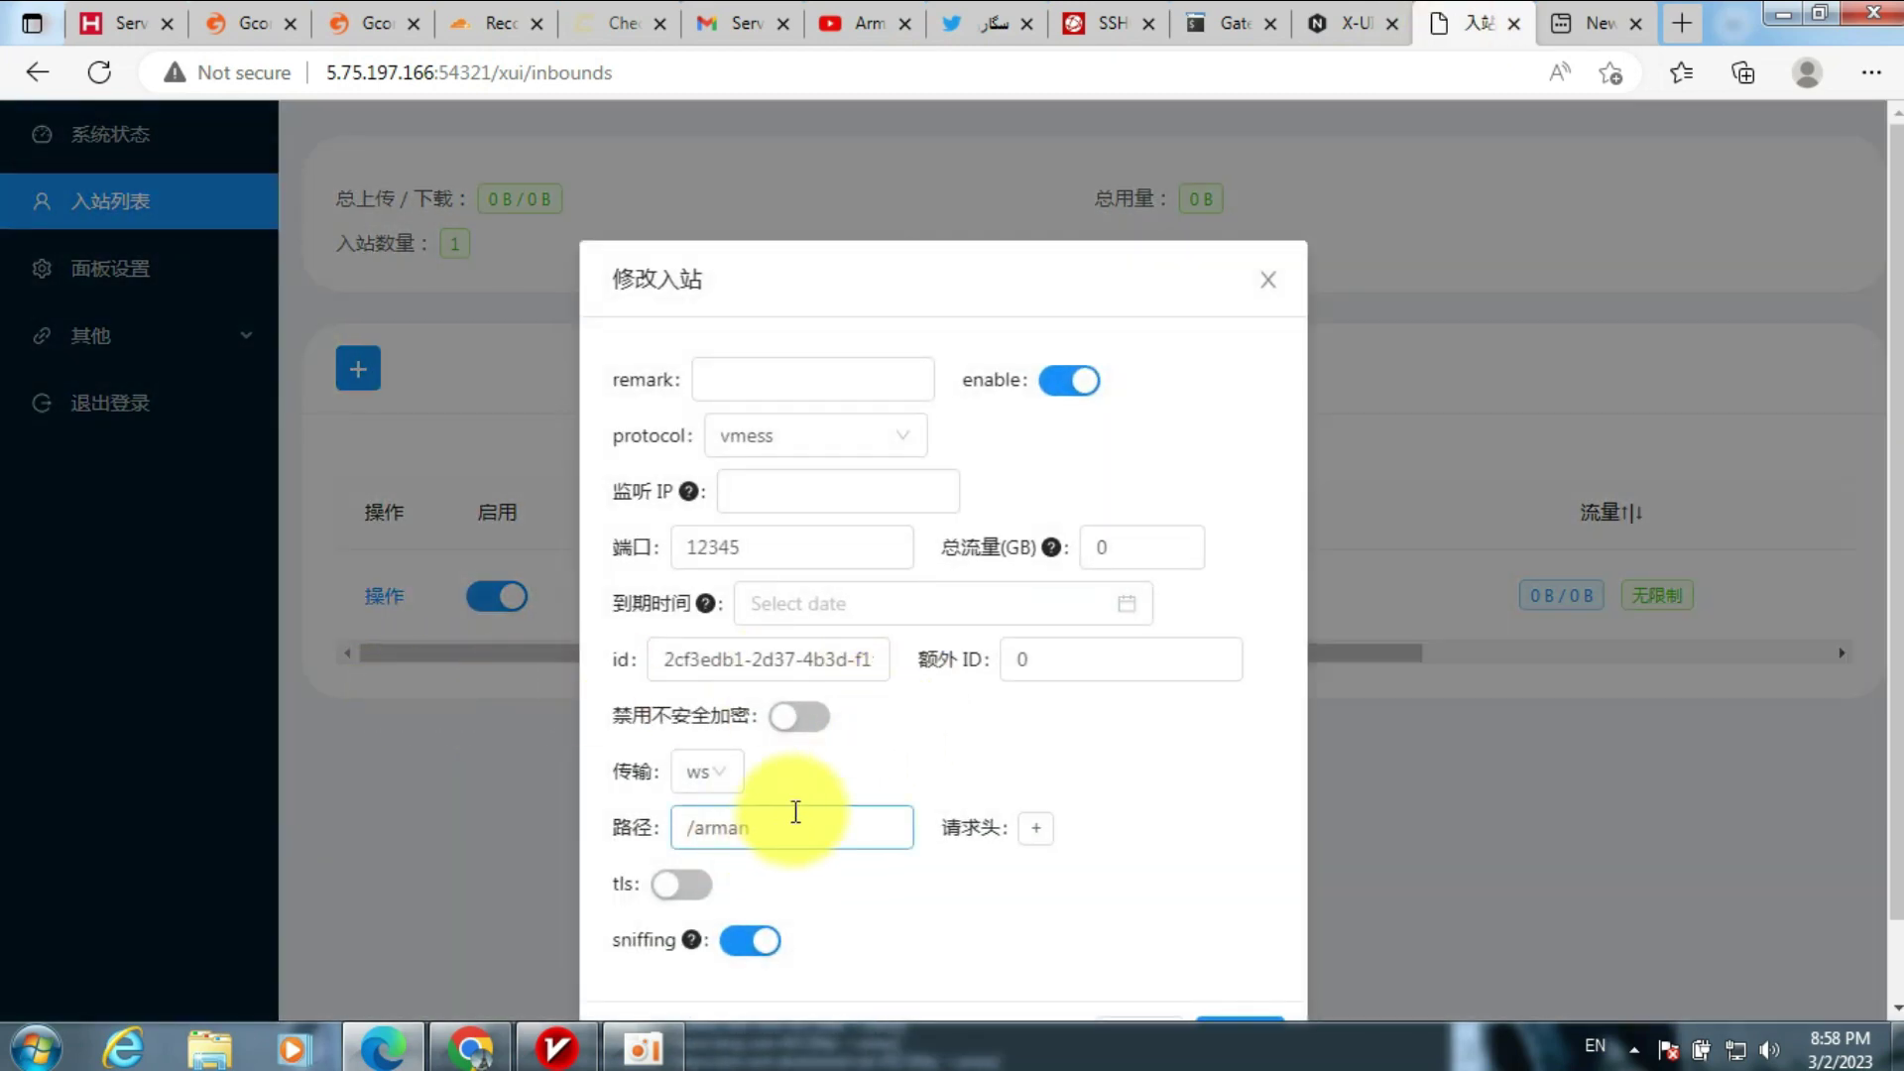
- Load armani.dfggfctfcytfcy.tk/arman, which returns HTTP error 503, then return to Gcore
left_click(1572, 21)
type("ar")
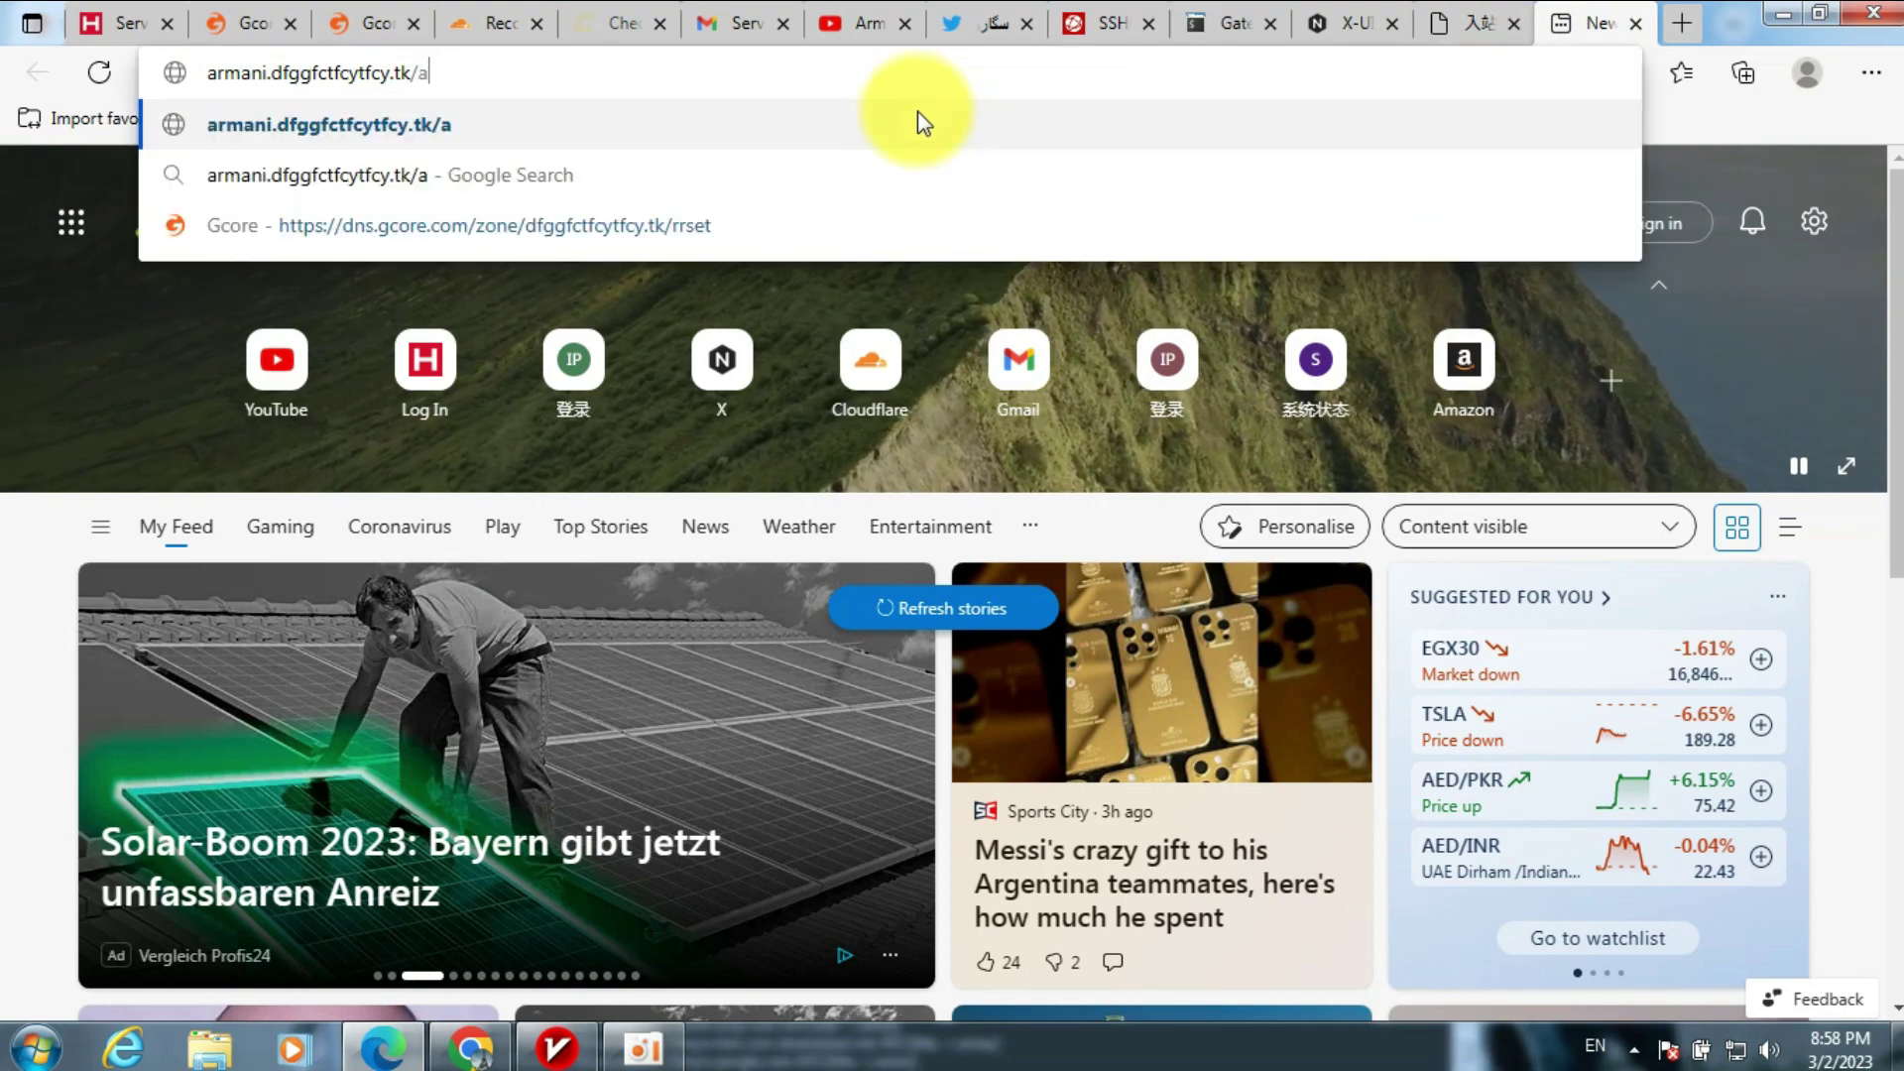
type("man")
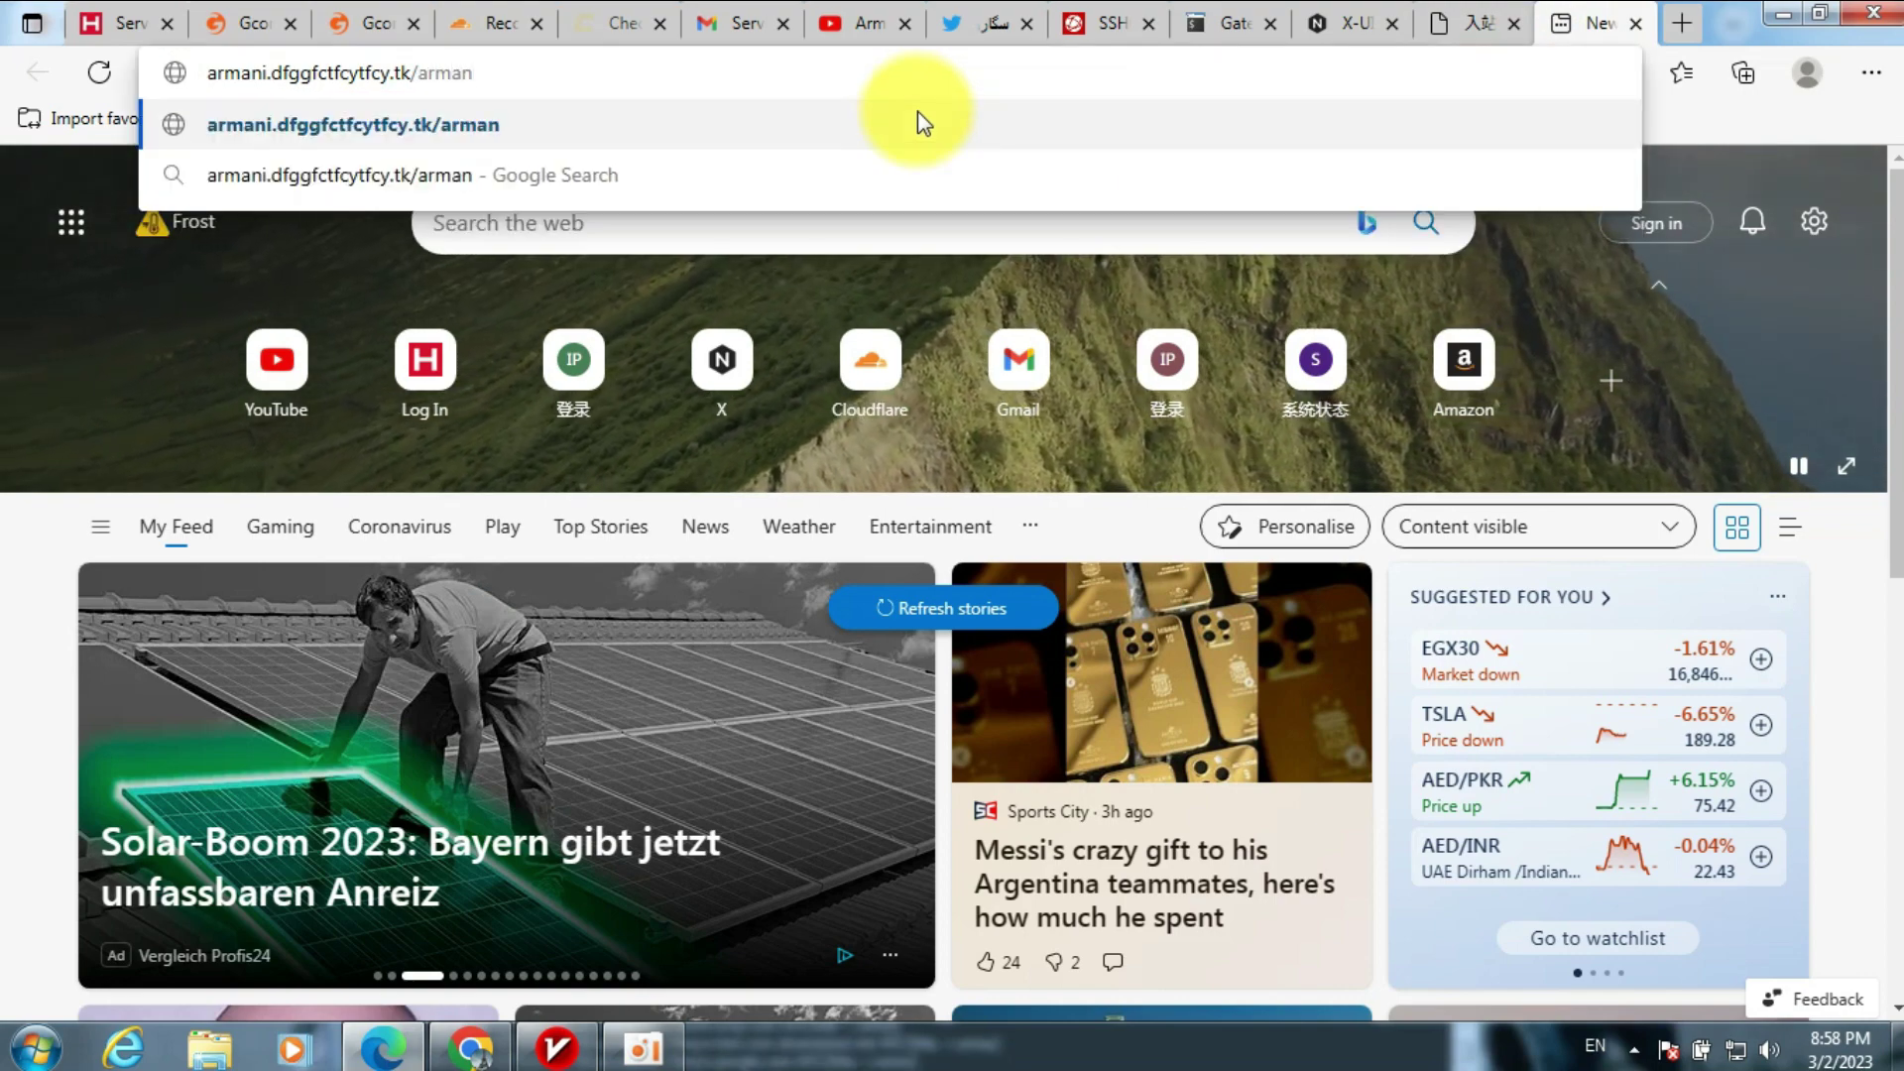
key("Return")
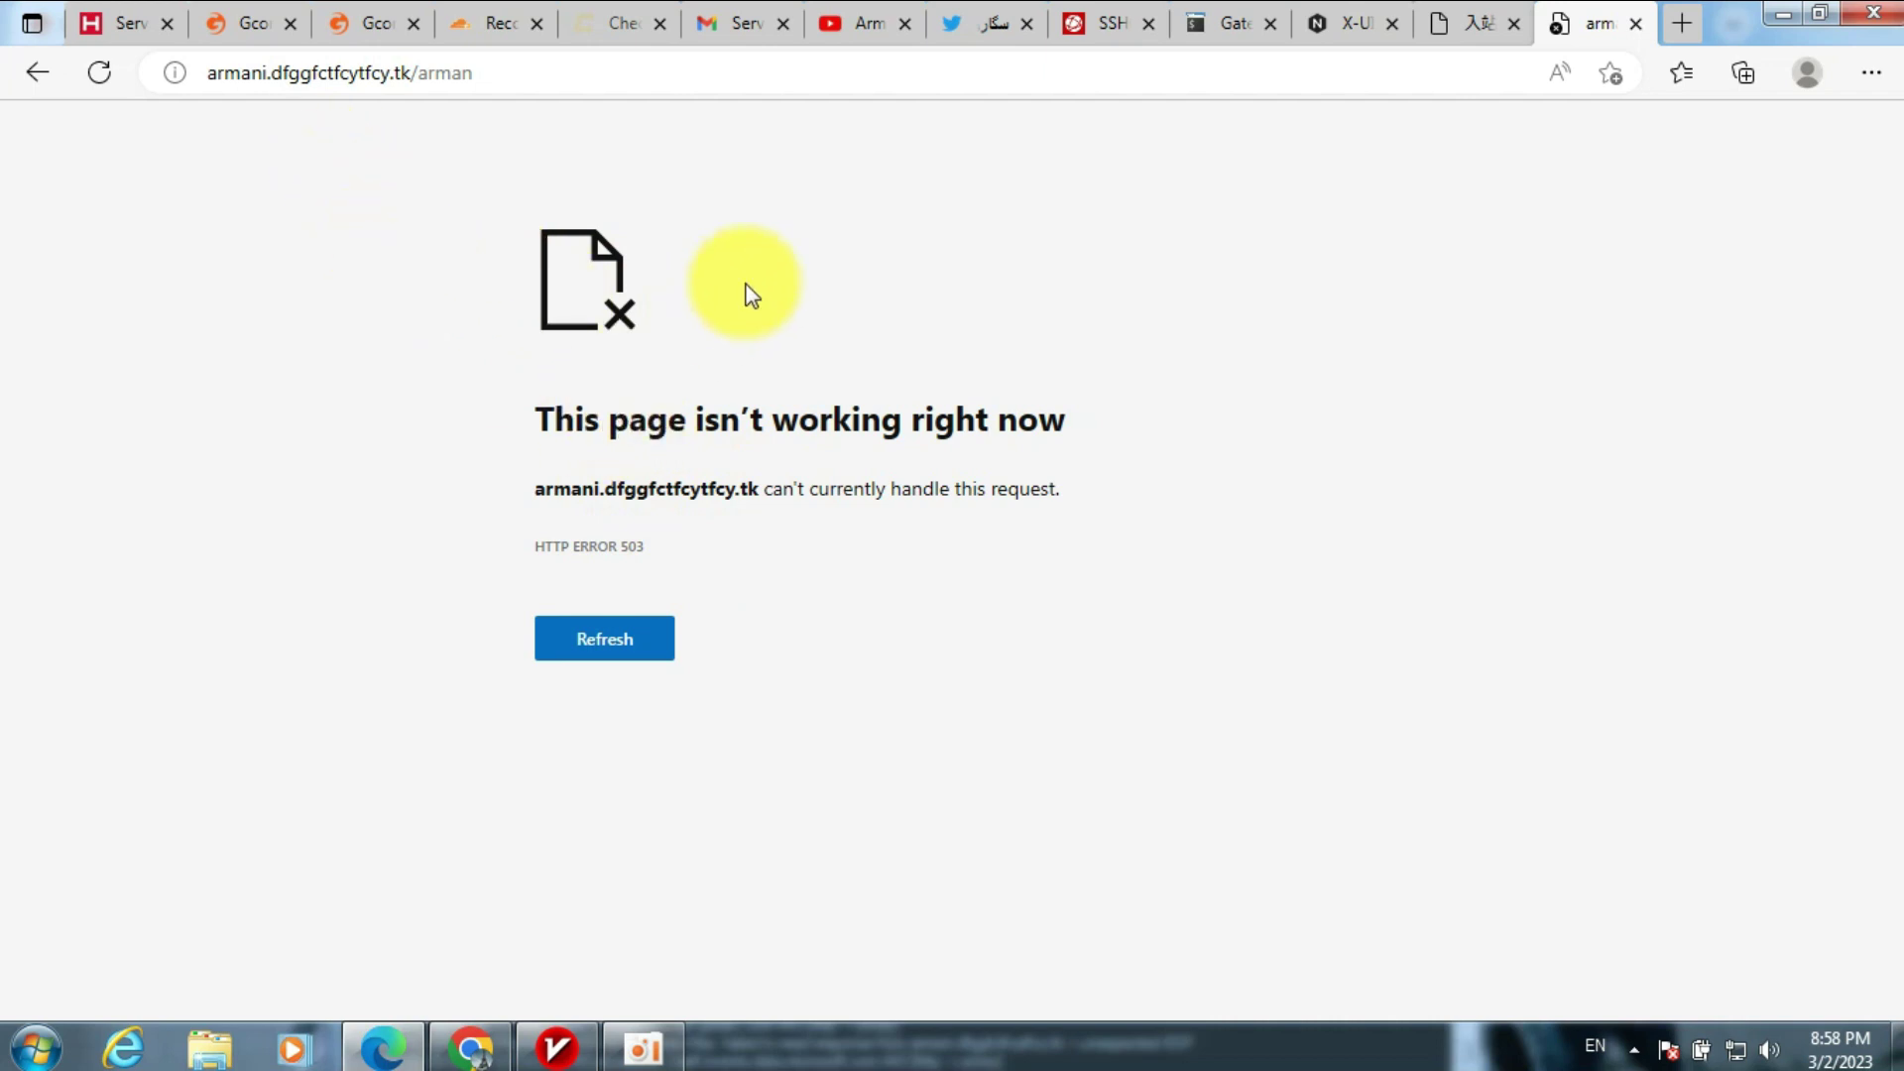
left_click(349, 33)
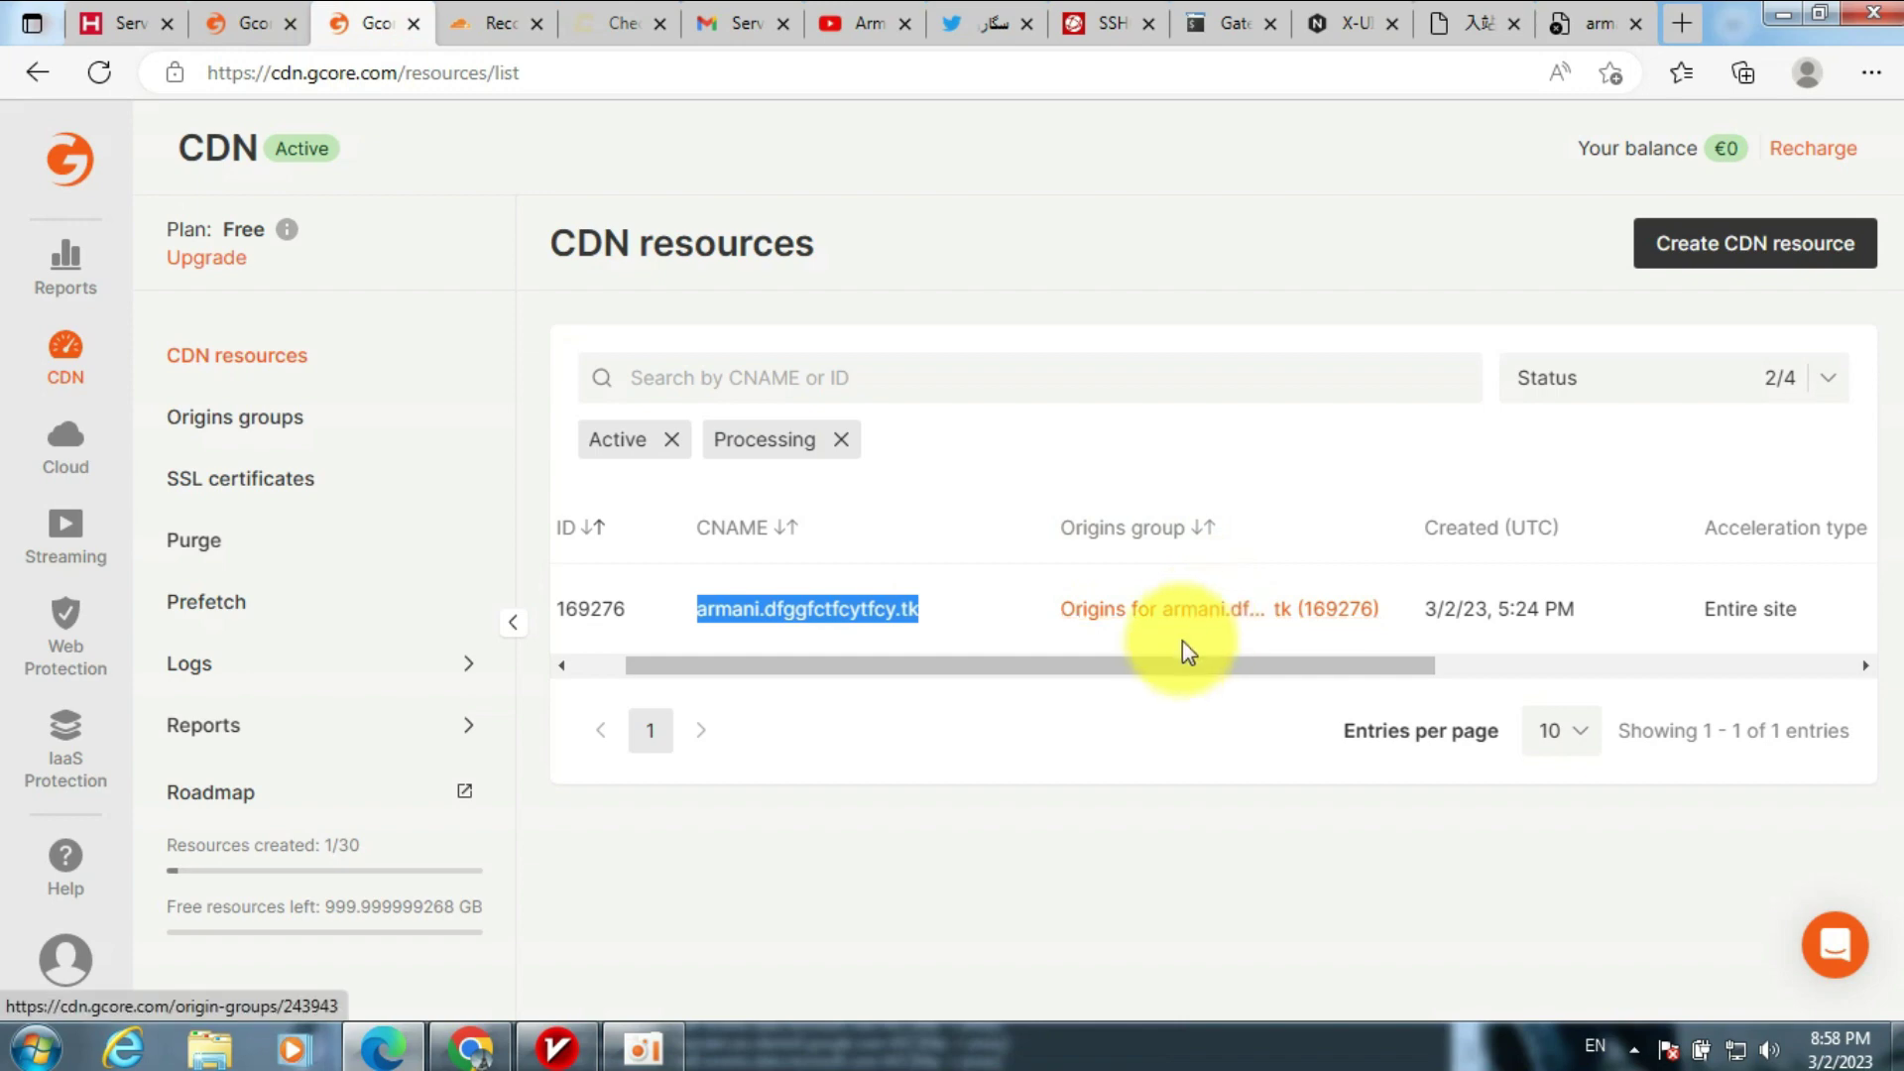
- Import the vmess server into v2rayN from the clipboard and clear its 5.75.197.166 address
left_click(568, 1052)
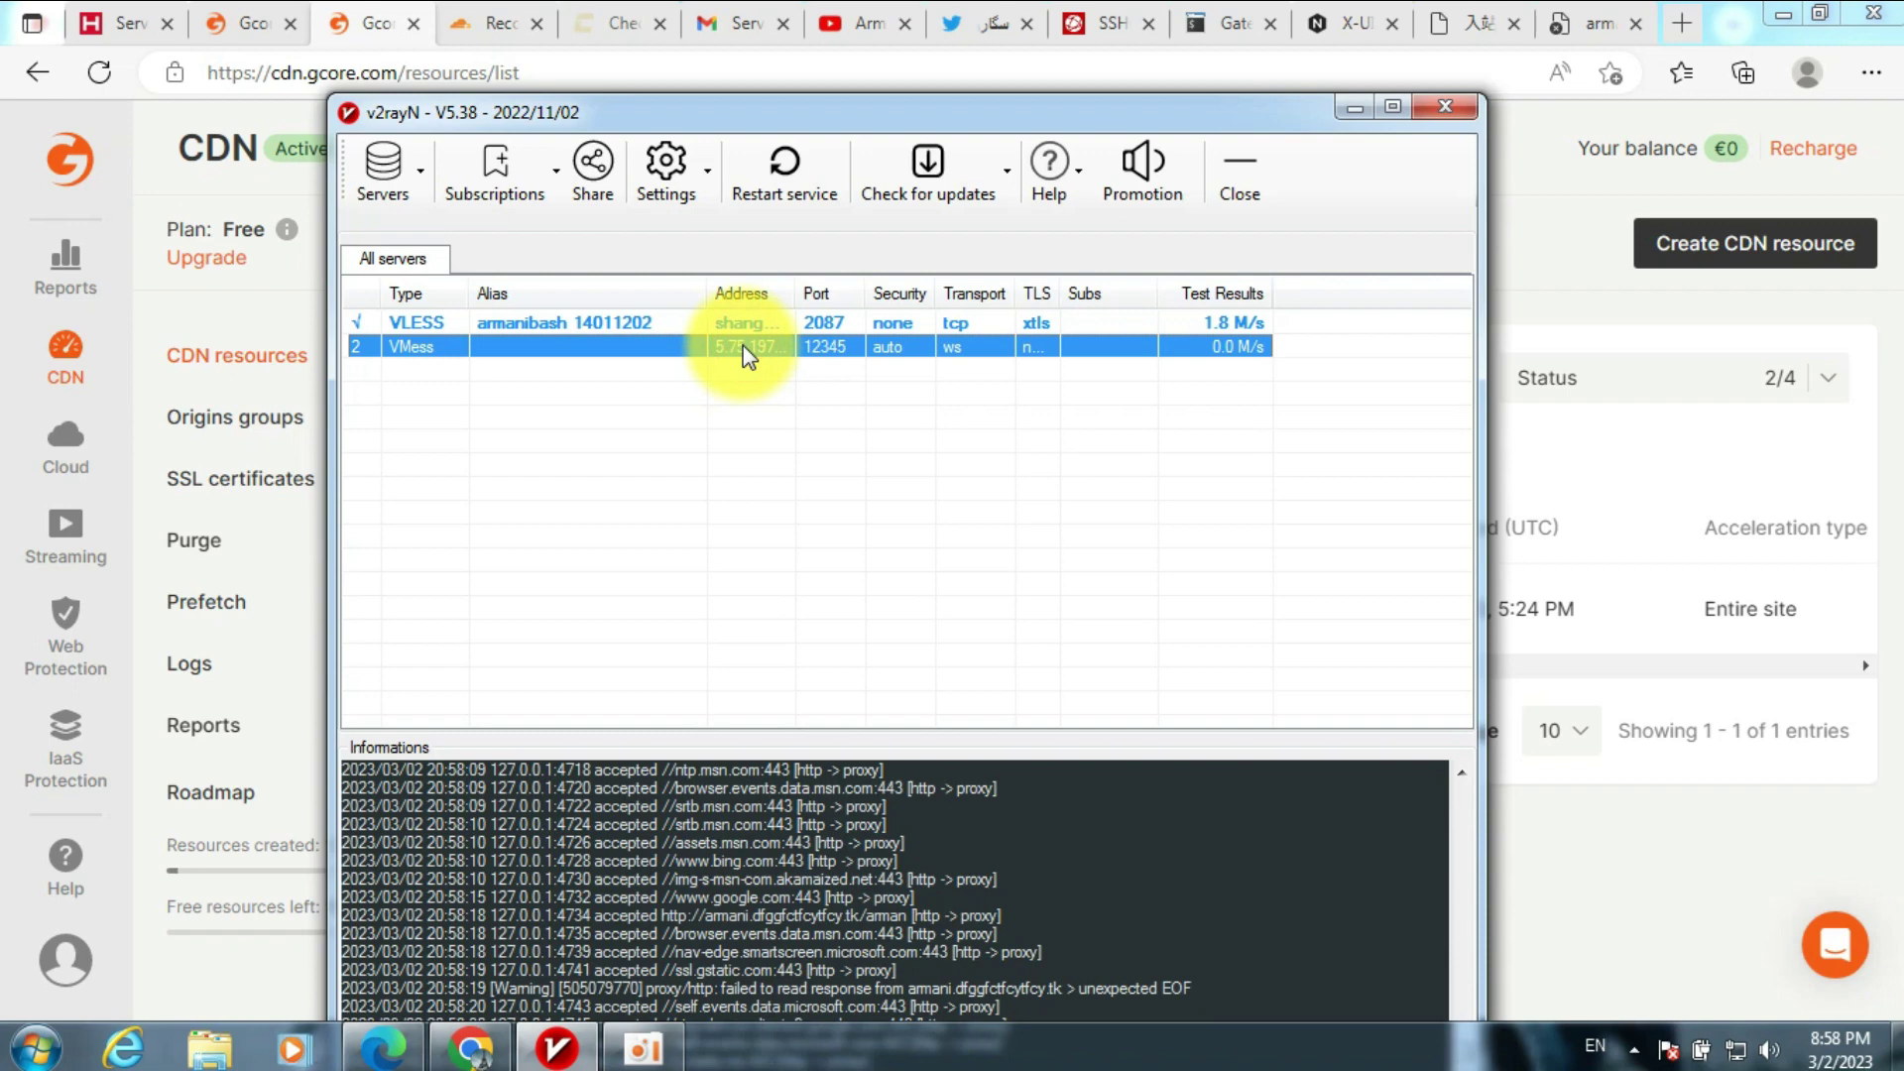
key("ctrl+v")
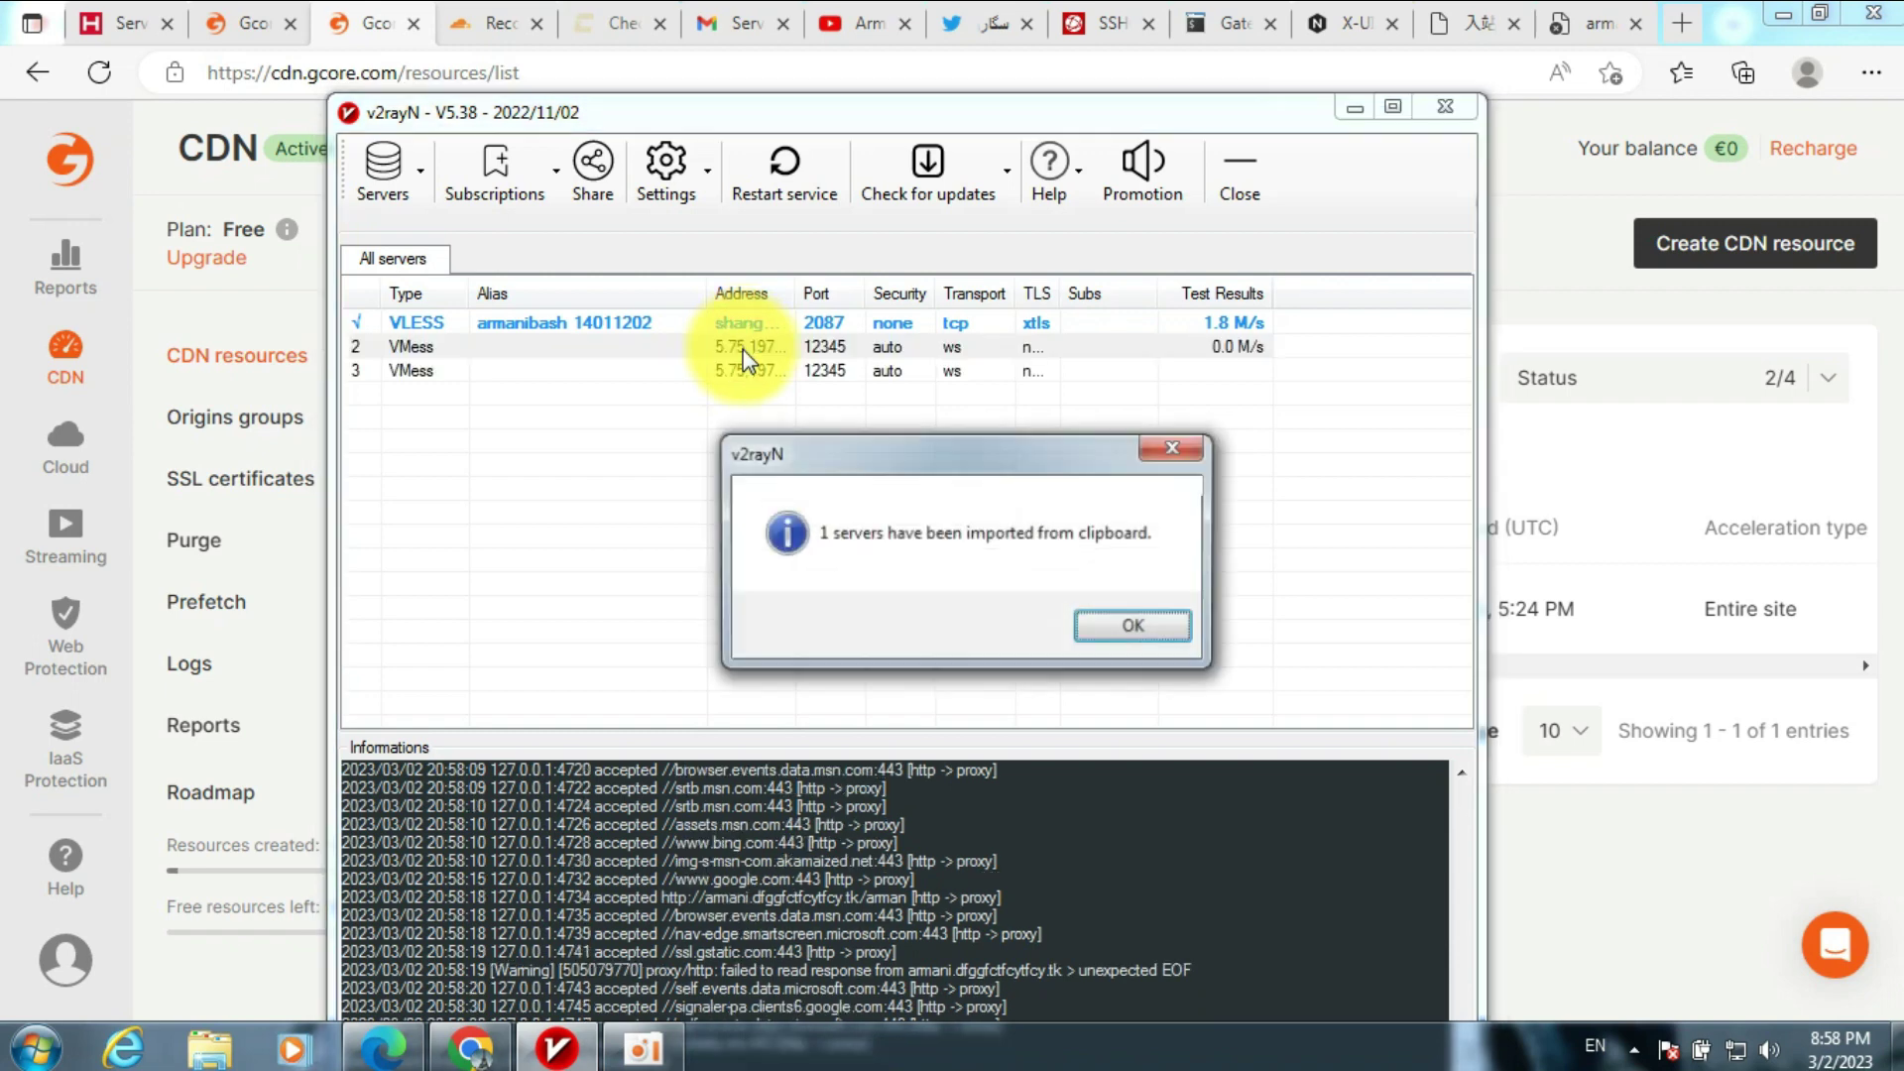
left_click(1101, 627)
left_click(990, 378)
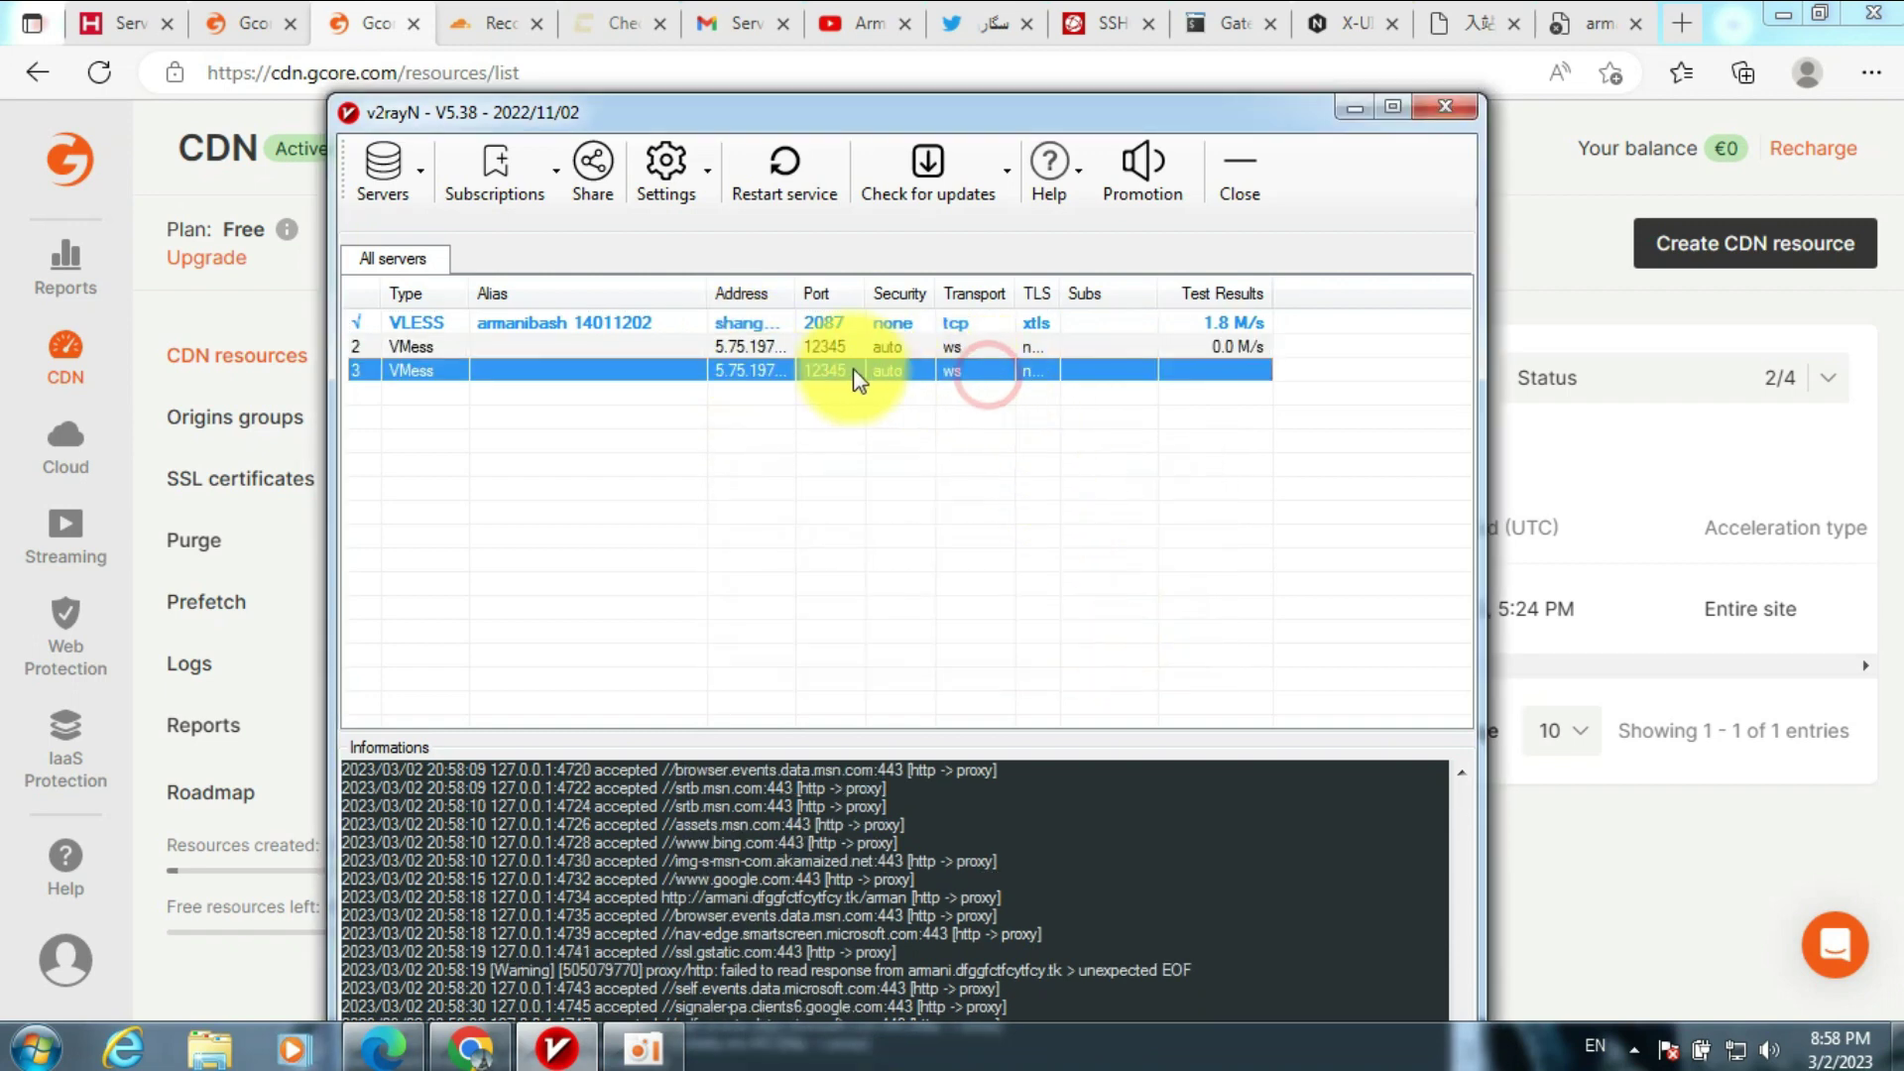
double_click(844, 377)
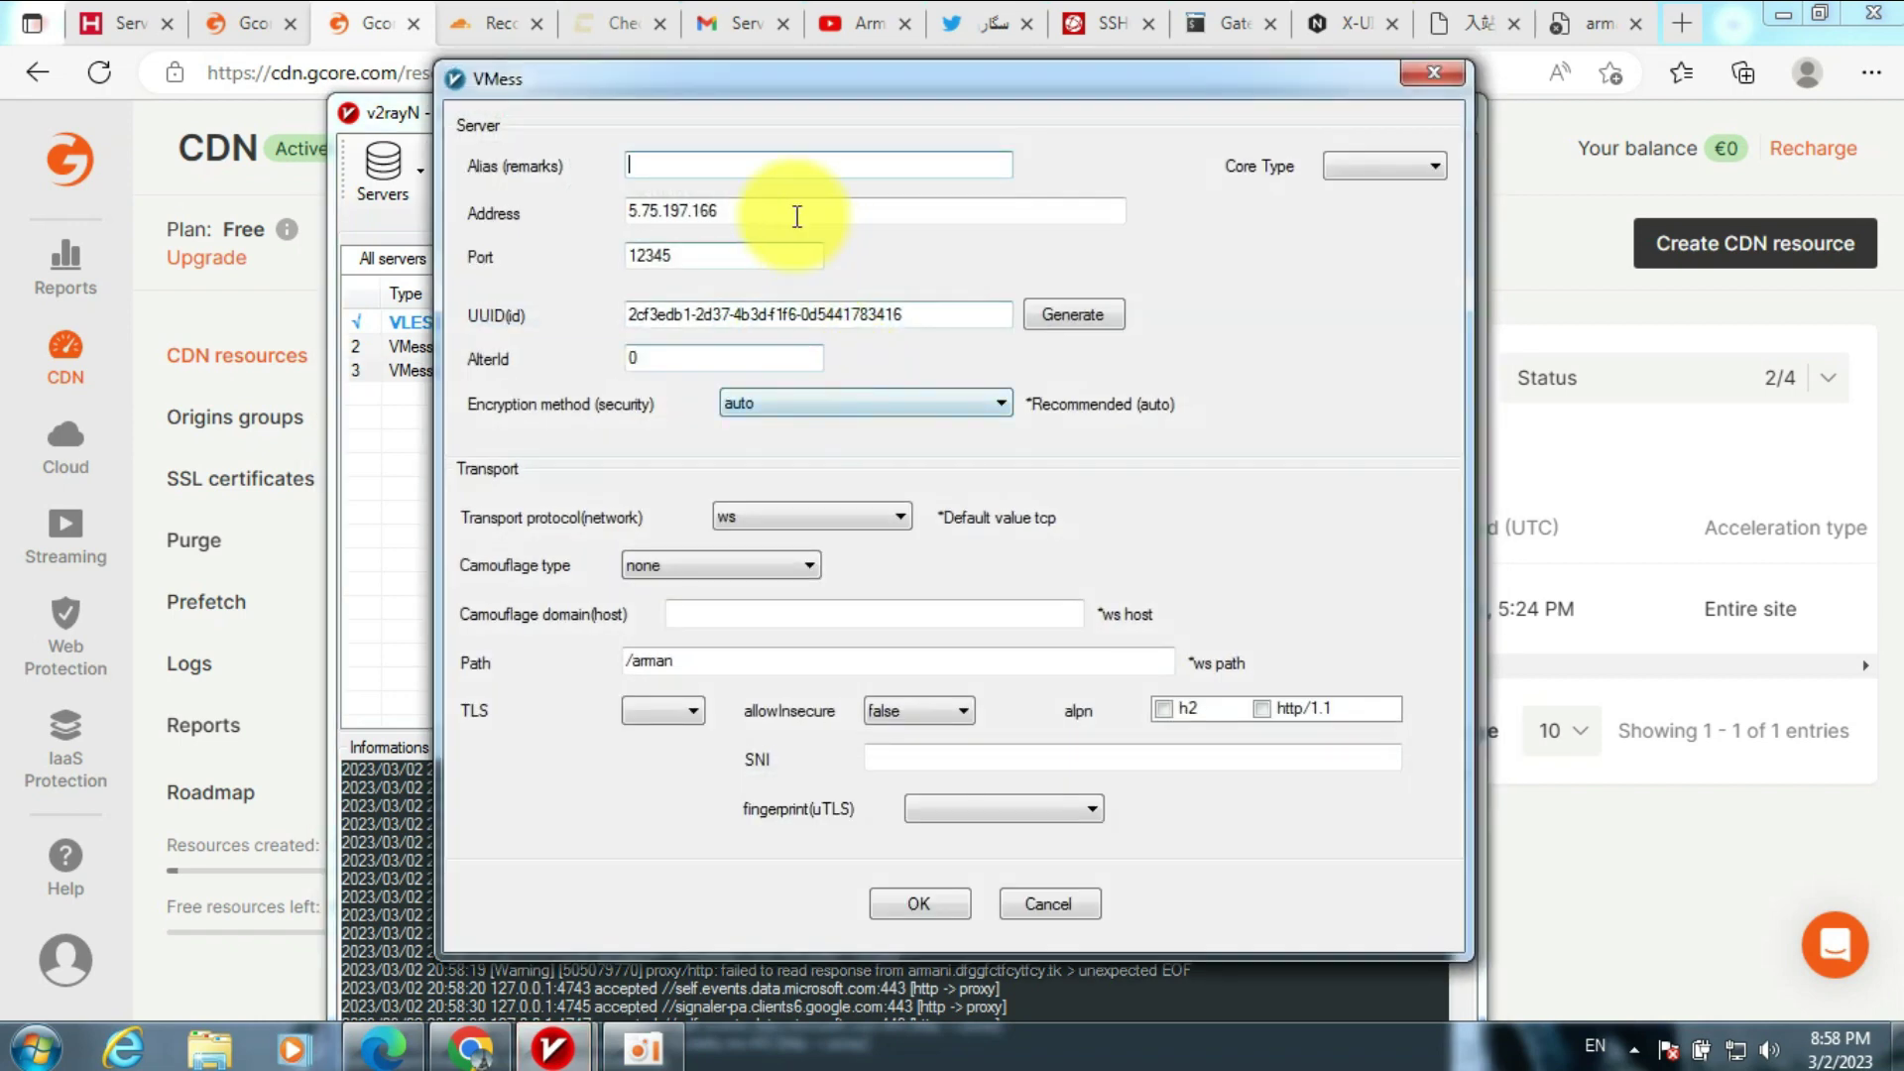
left_click(771, 208)
left_click_drag(771, 209, 635, 211)
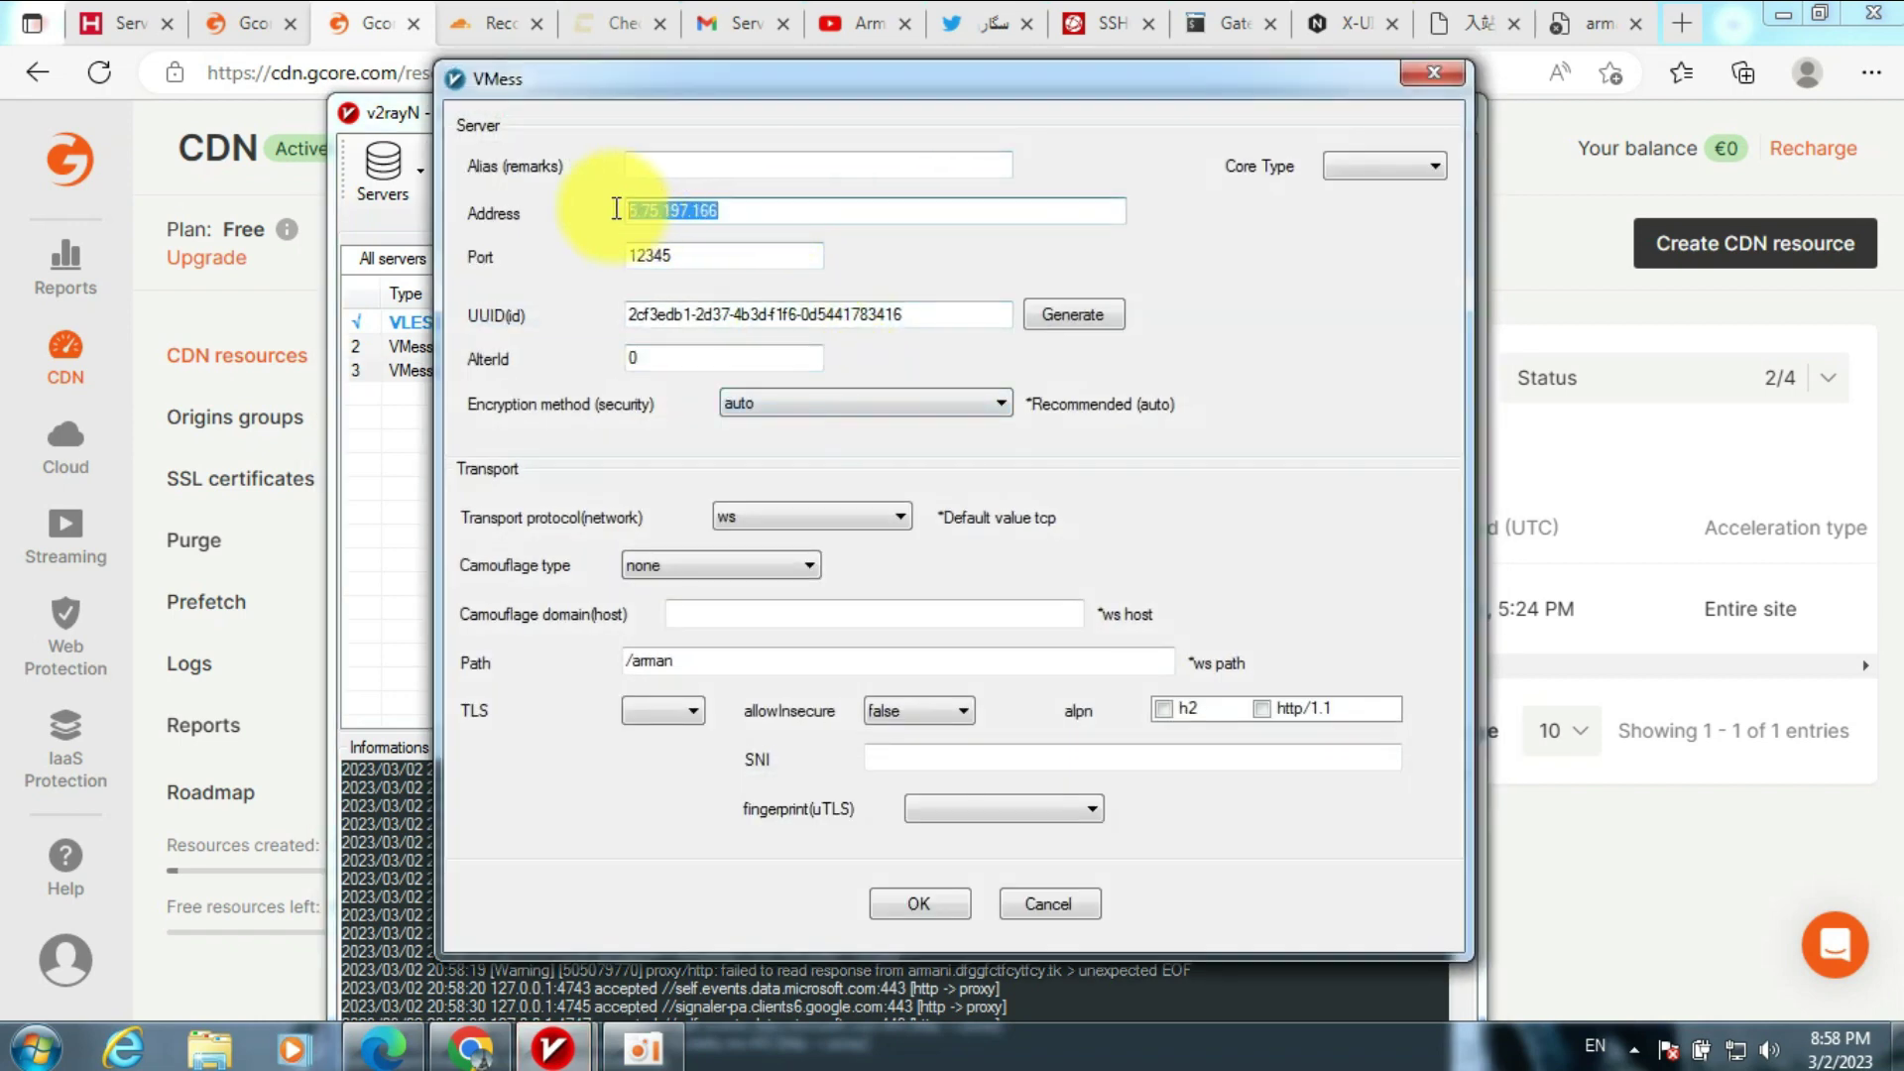
key("ctrl+v")
double_click(749, 212)
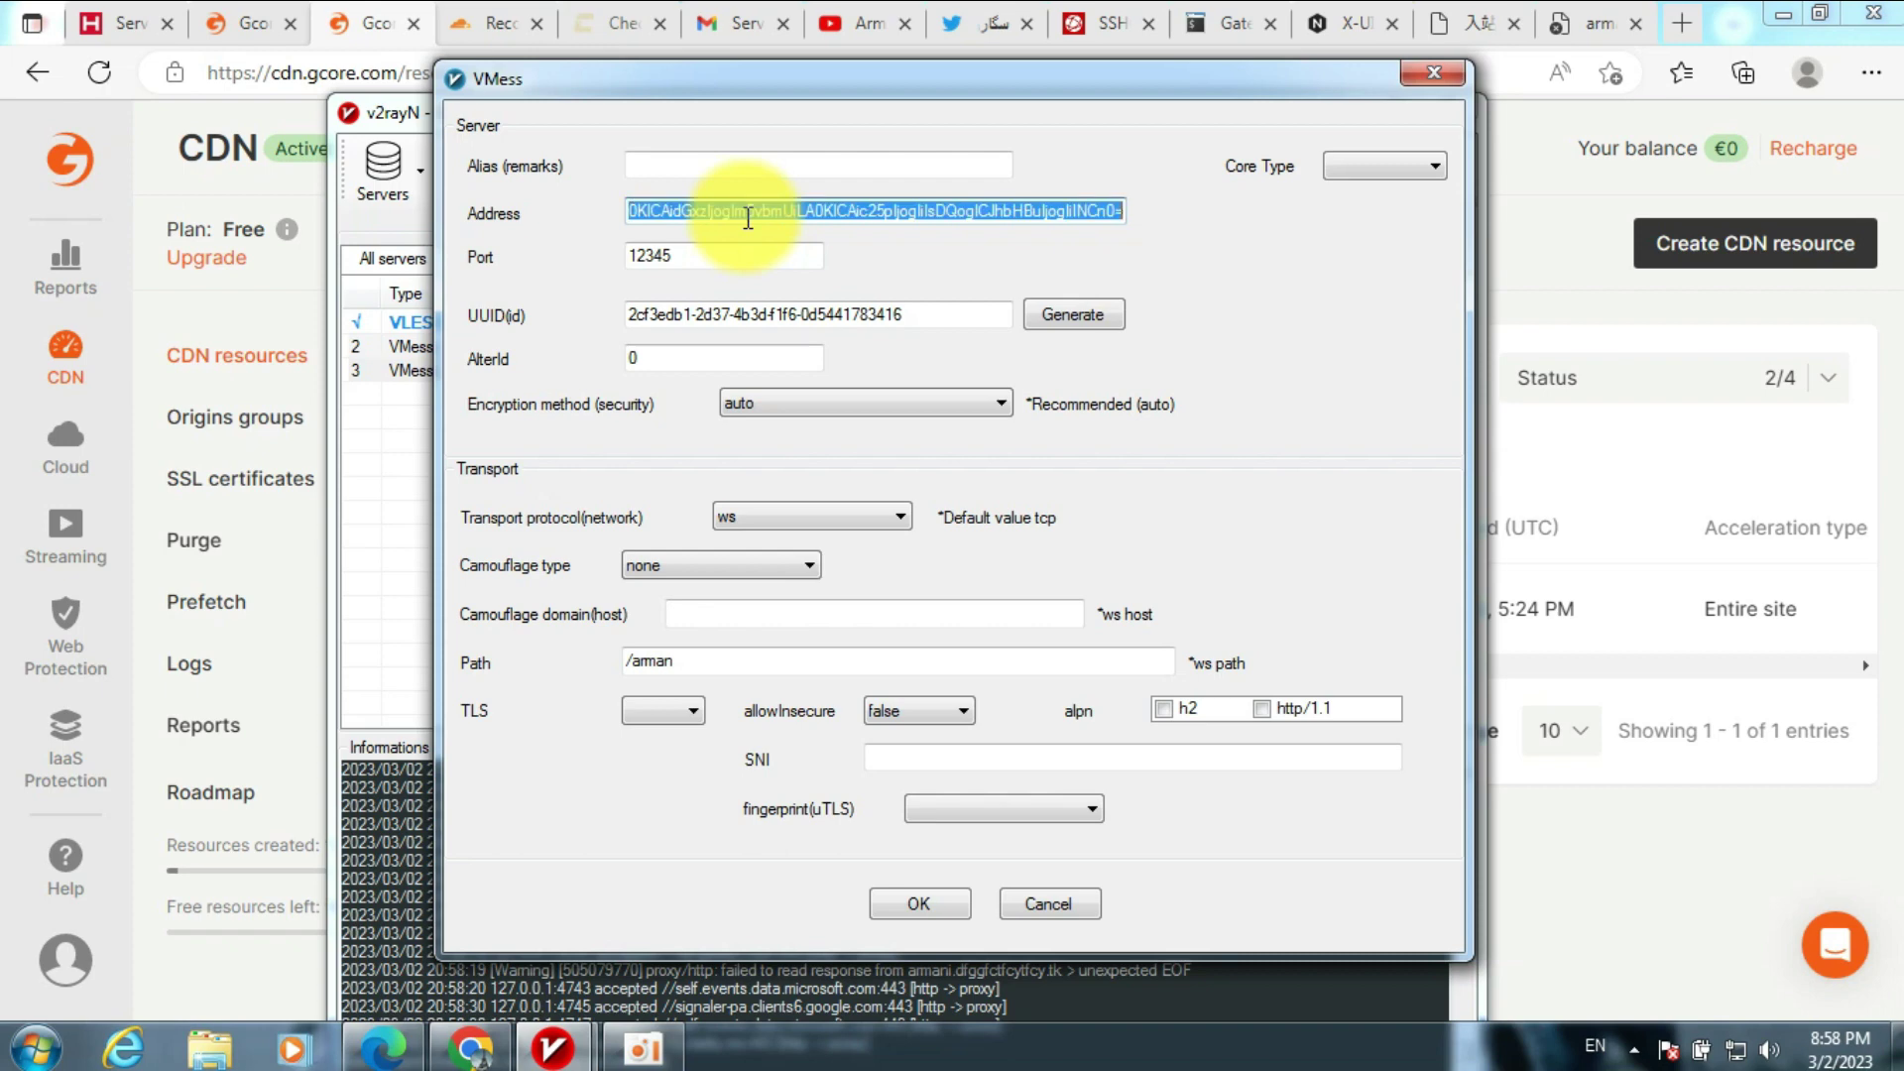
key("BackSpace")
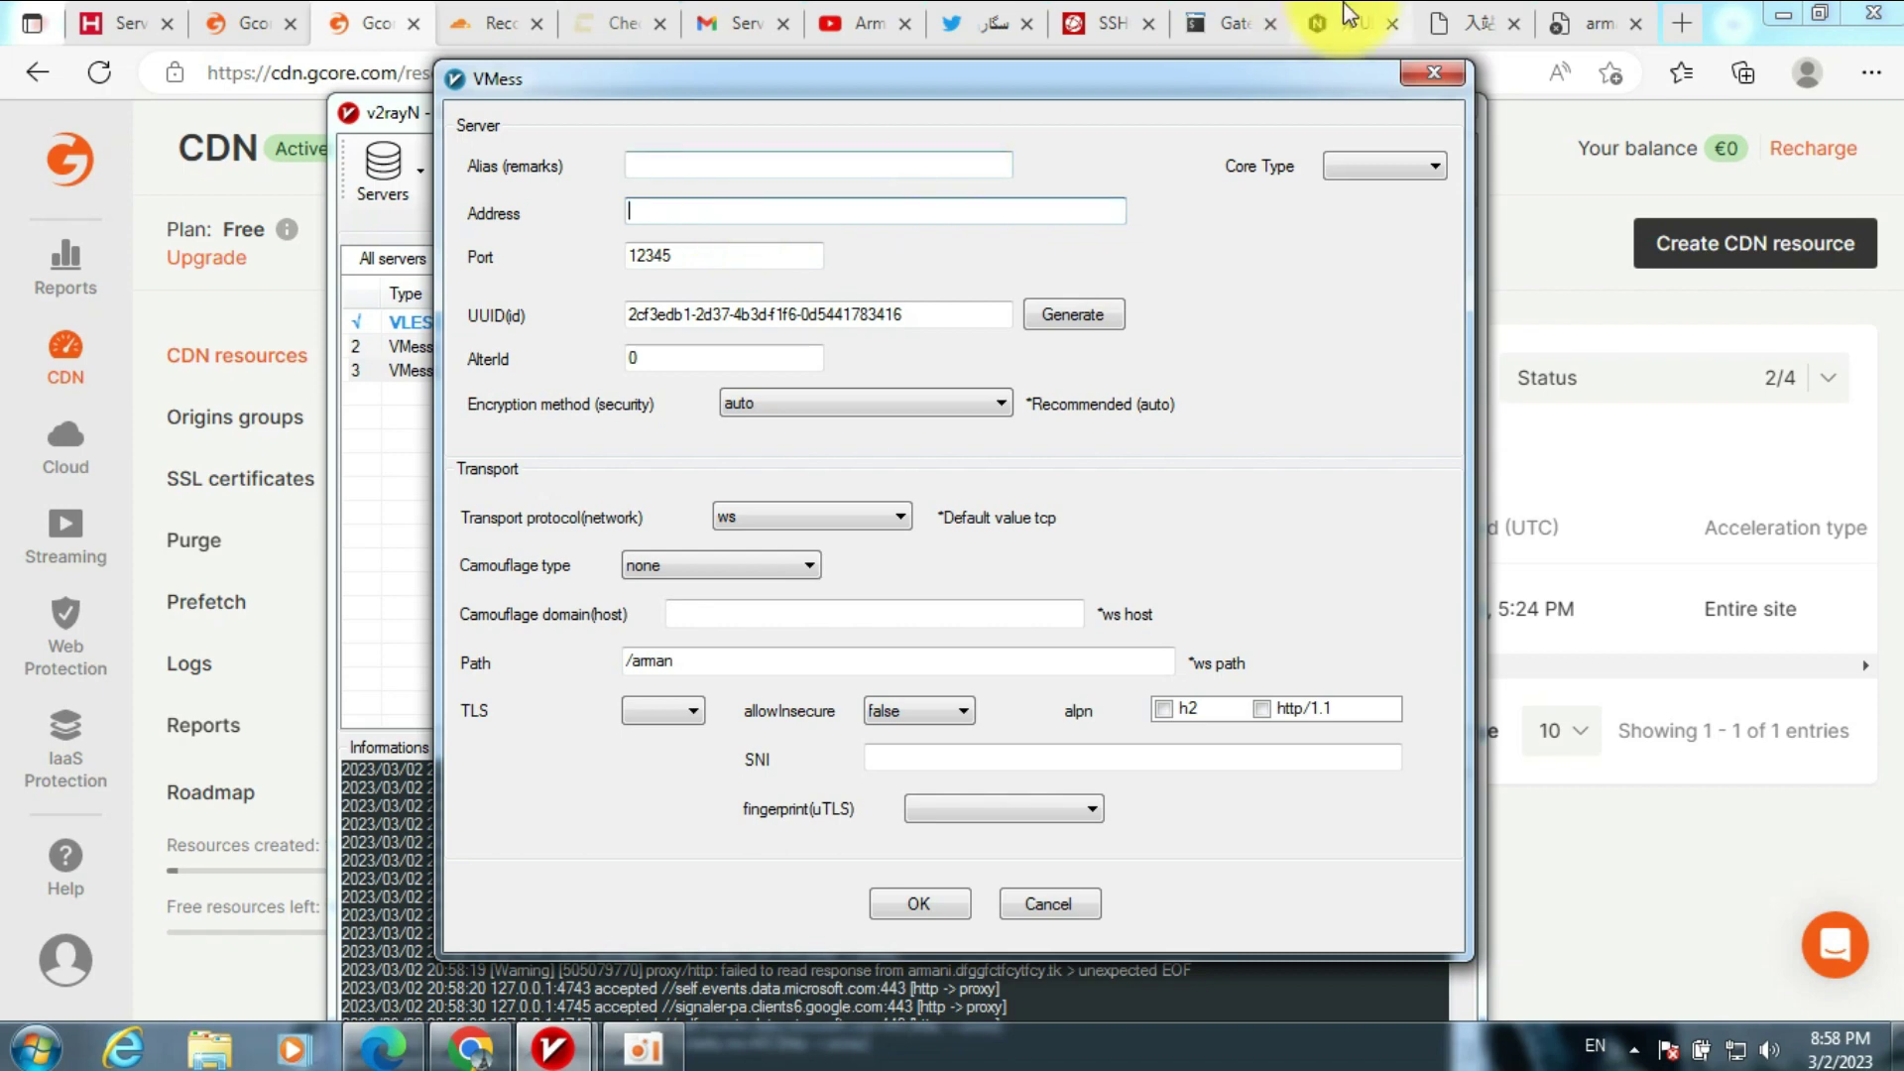
- Set the server address to armani.dfggfctfcytfcy.tk with port 80 and save it
left_click(1592, 22)
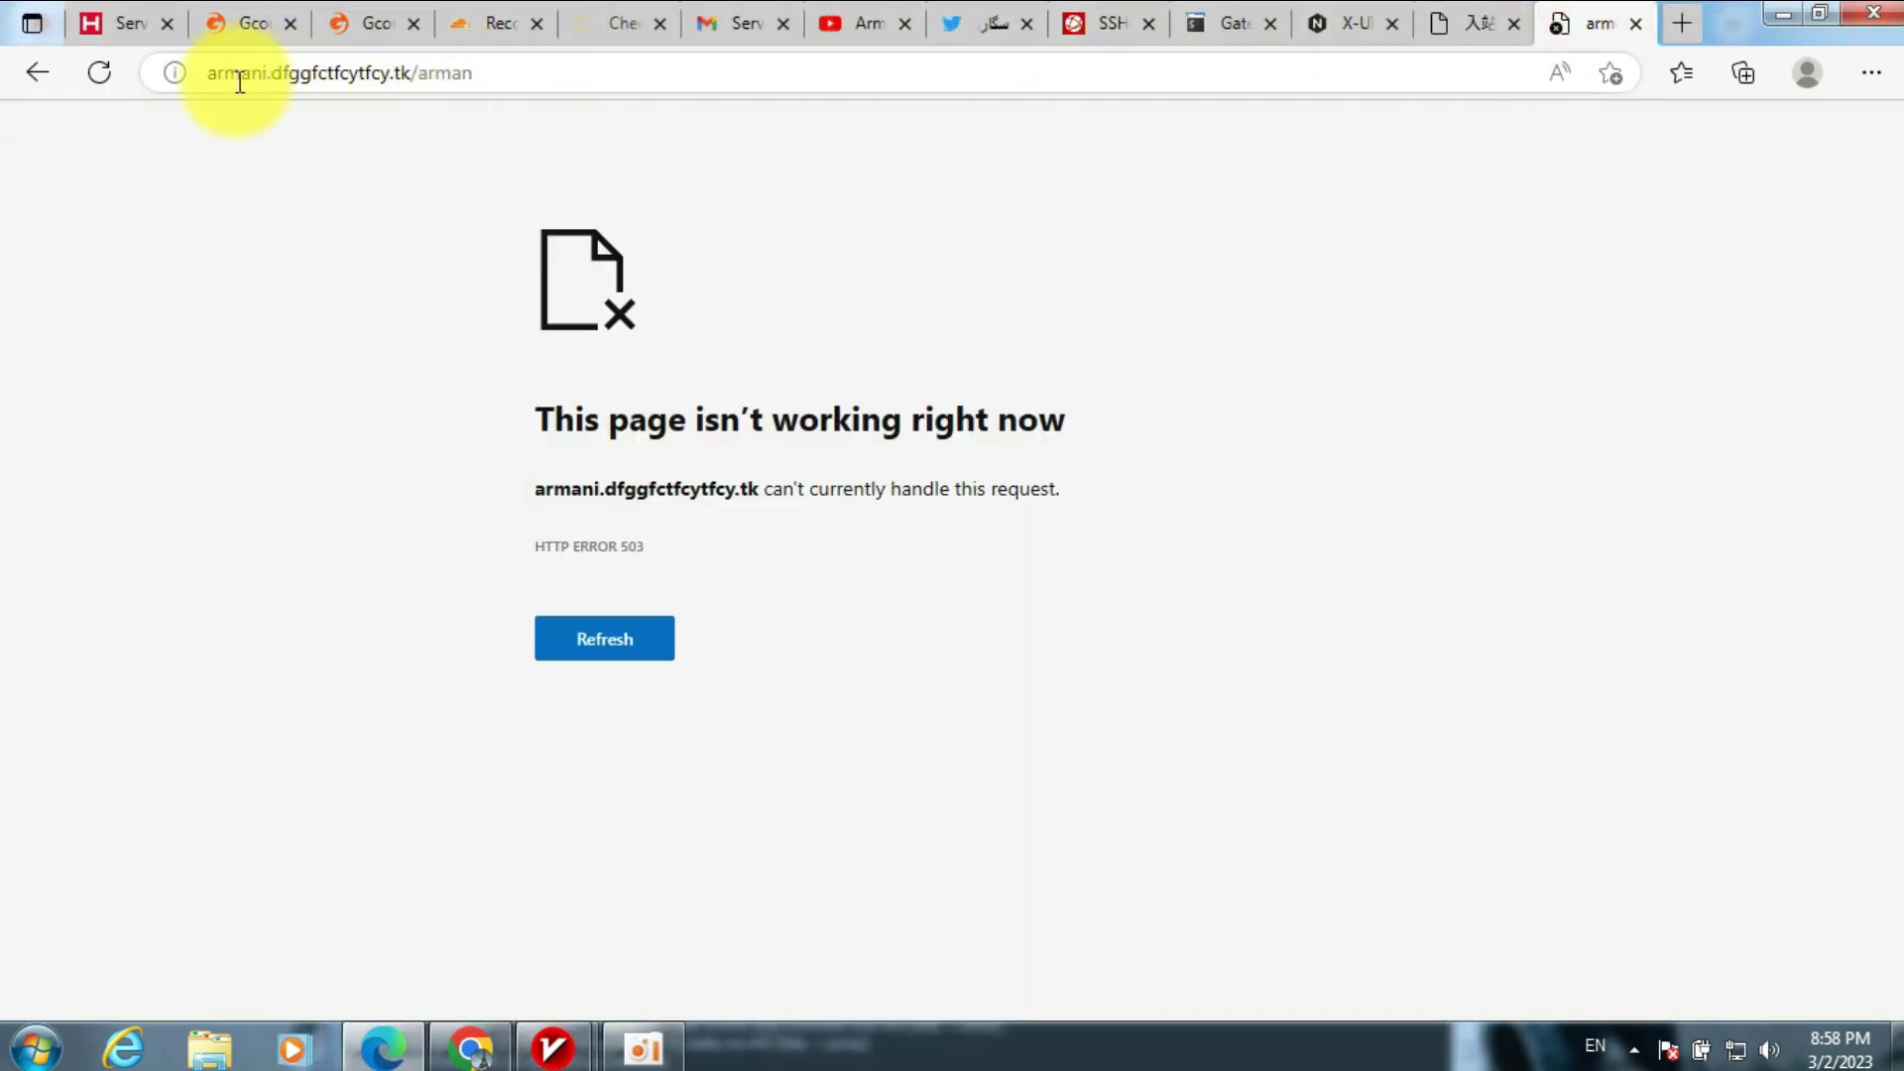
left_click_drag(212, 75, 395, 67)
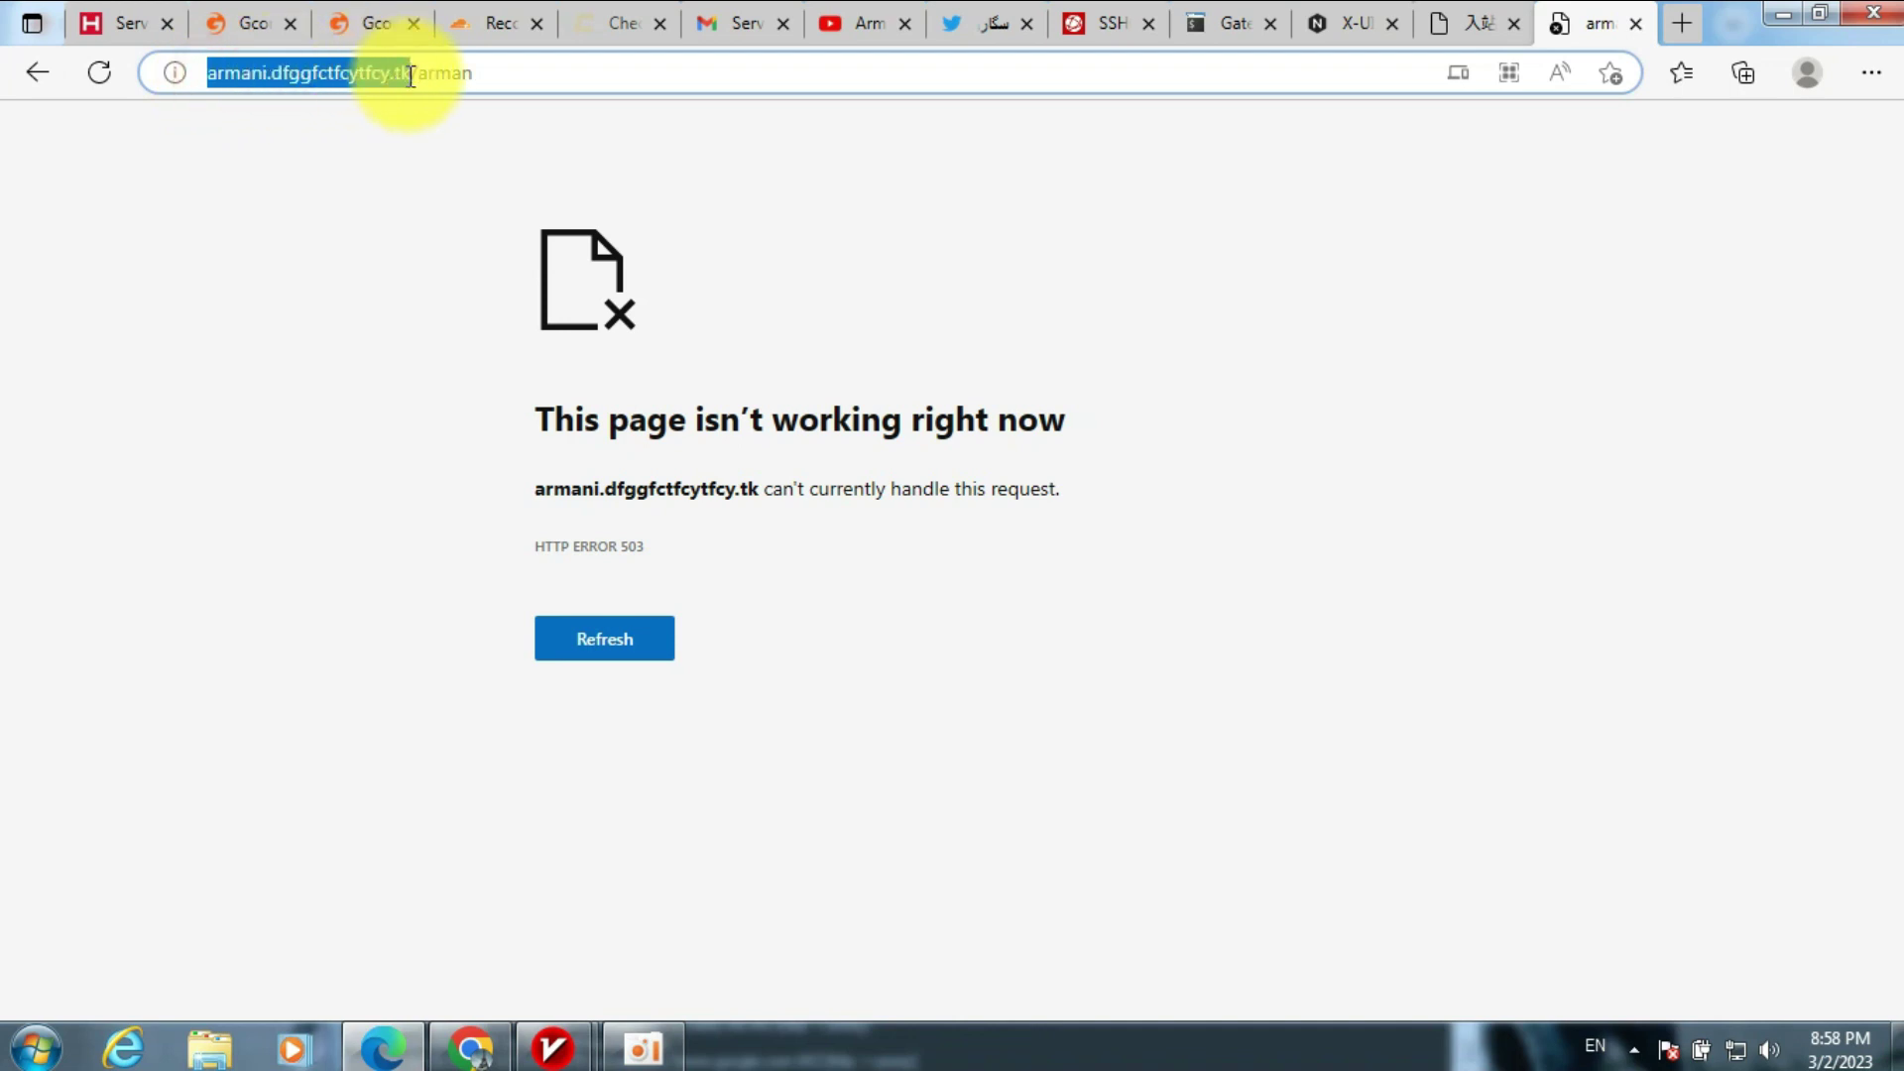
right_click(406, 79)
left_click(480, 289)
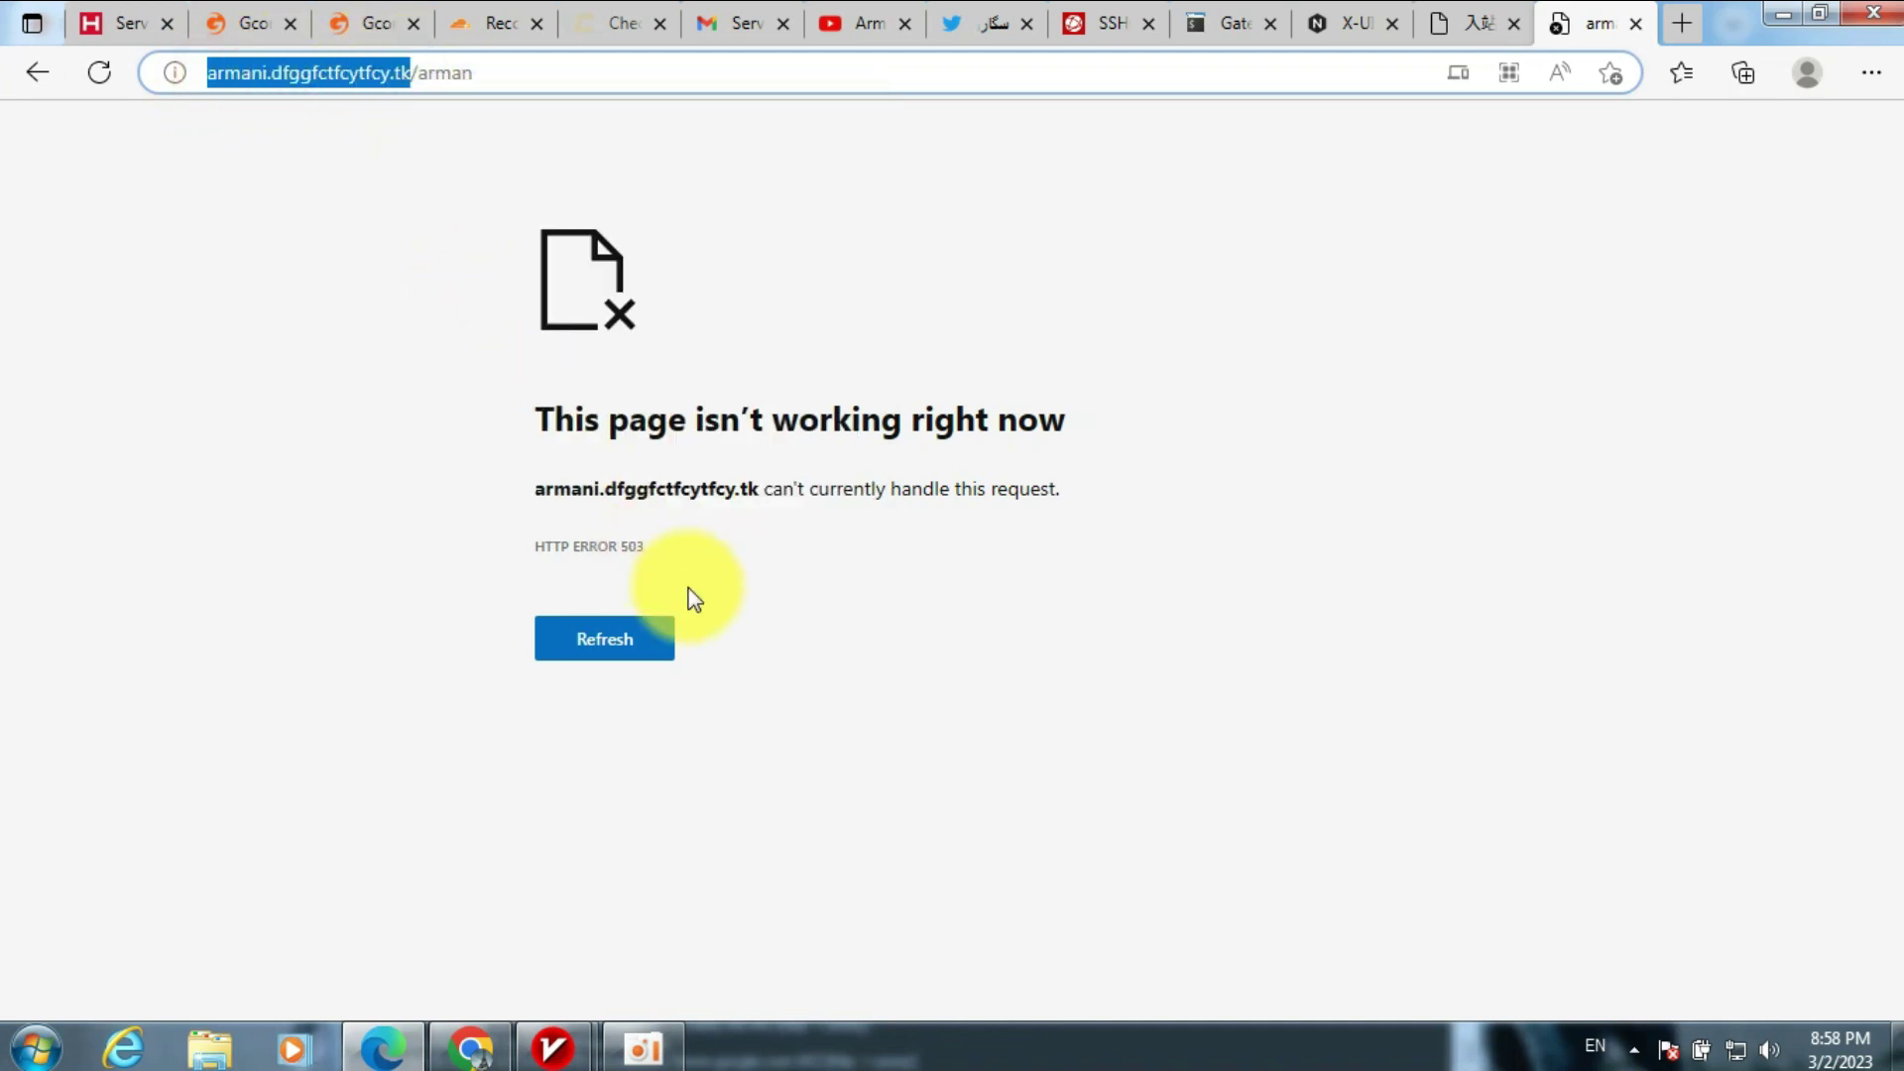
key("alt+Tab")
key("ctrl+v")
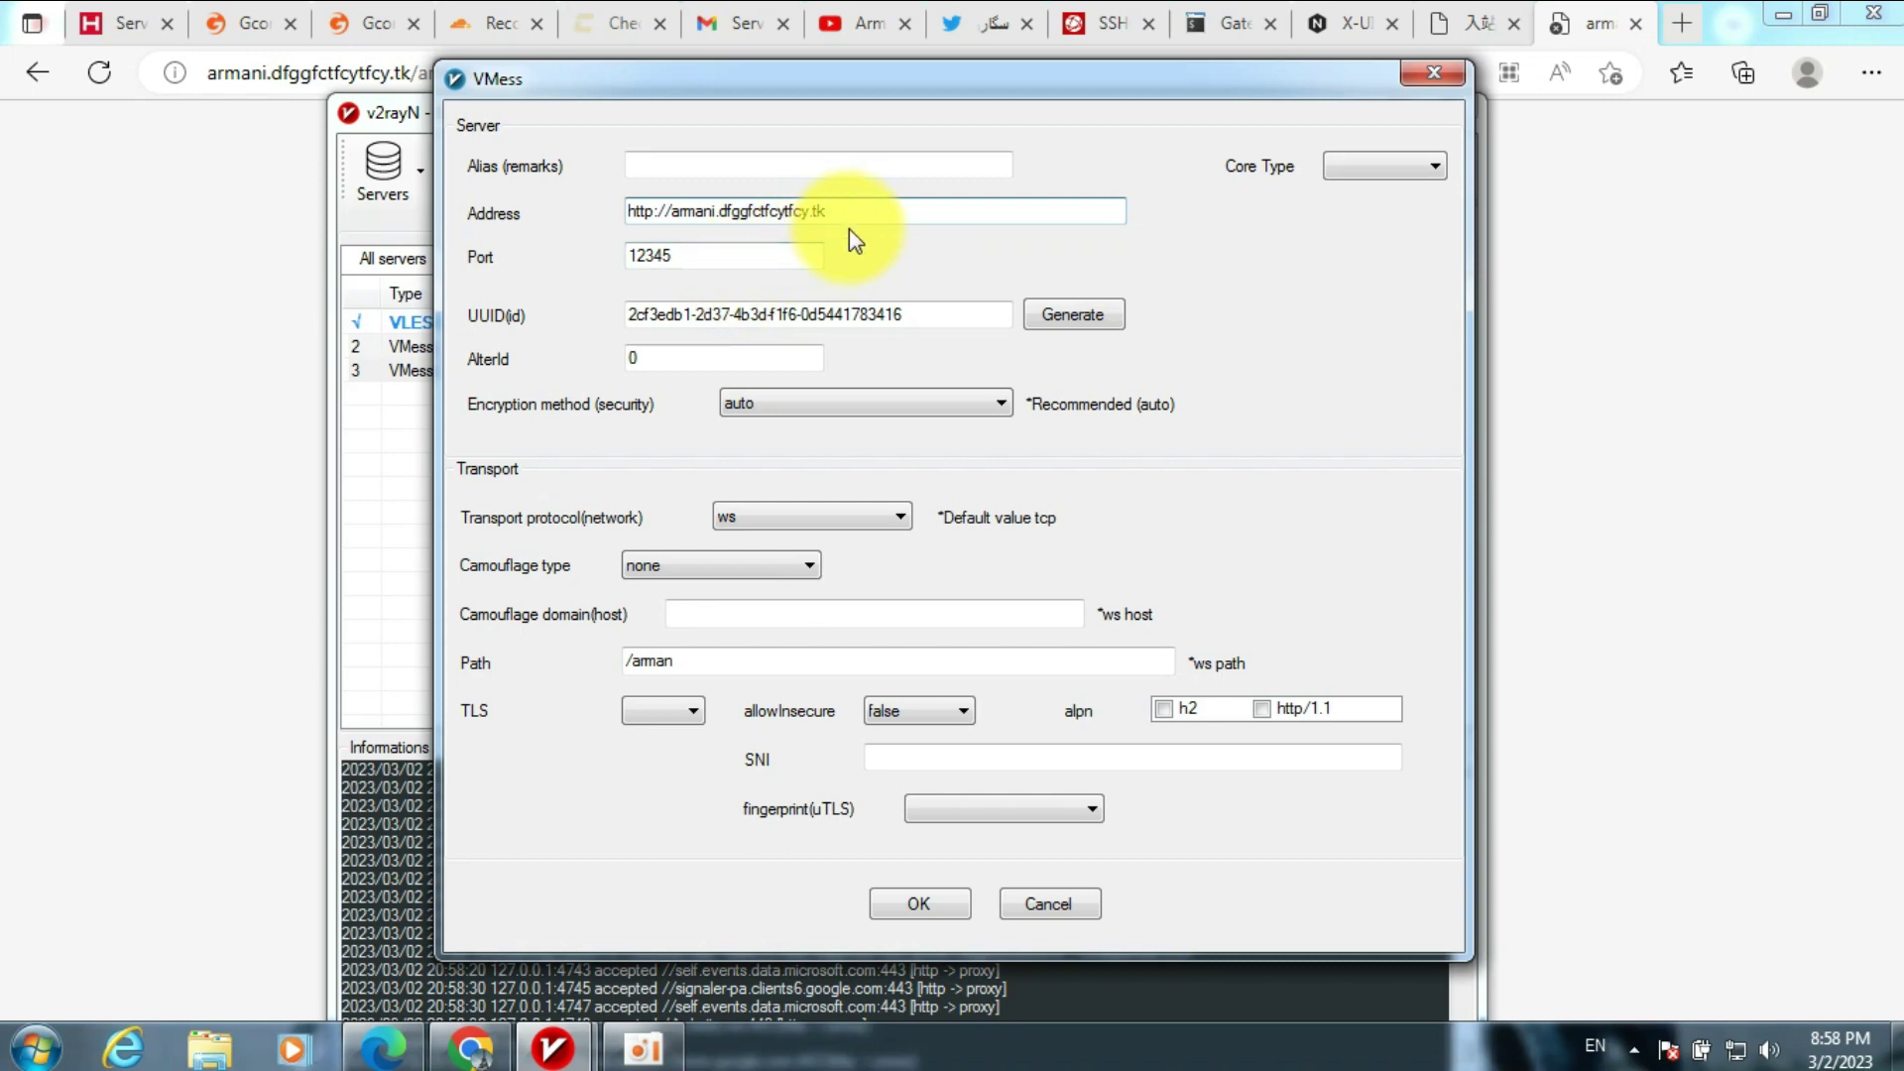
left_click_drag(672, 212, 627, 213)
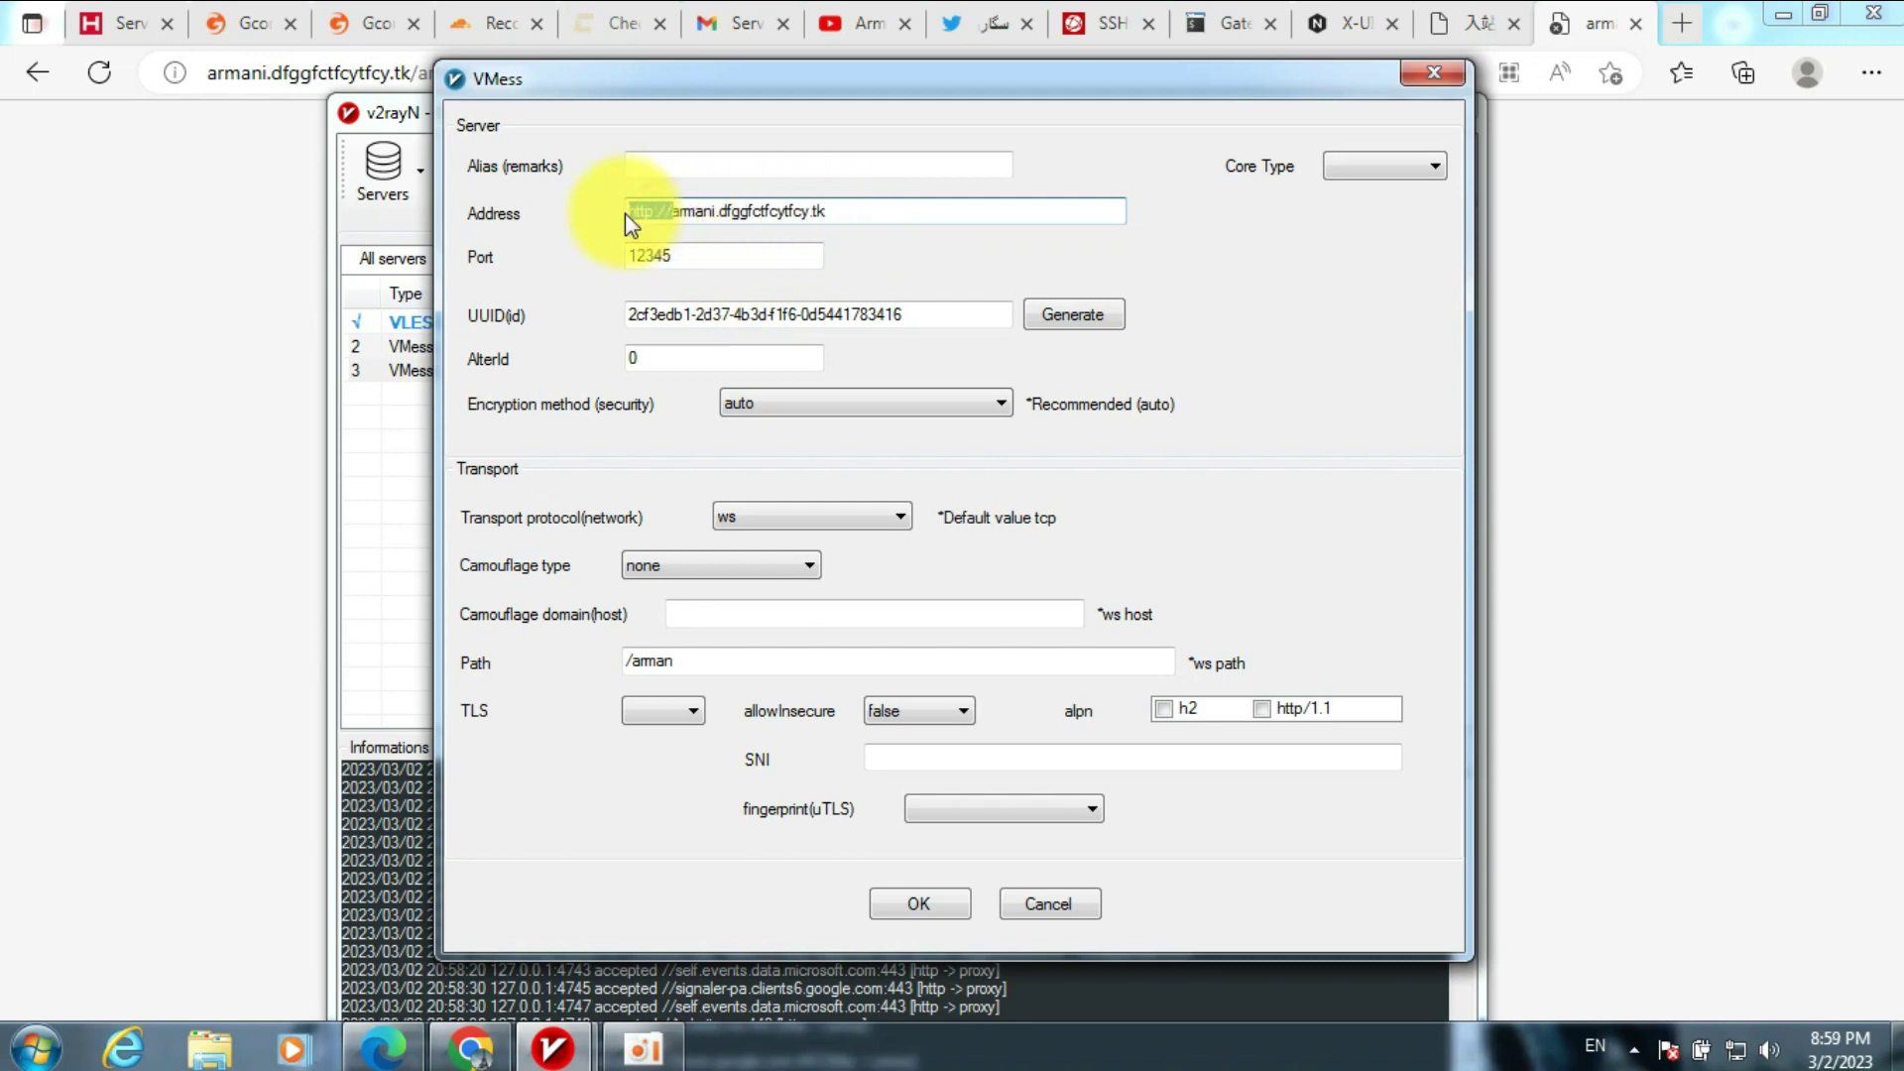
key("BackSpace")
left_click(724, 262)
left_click_drag(724, 262, 617, 276)
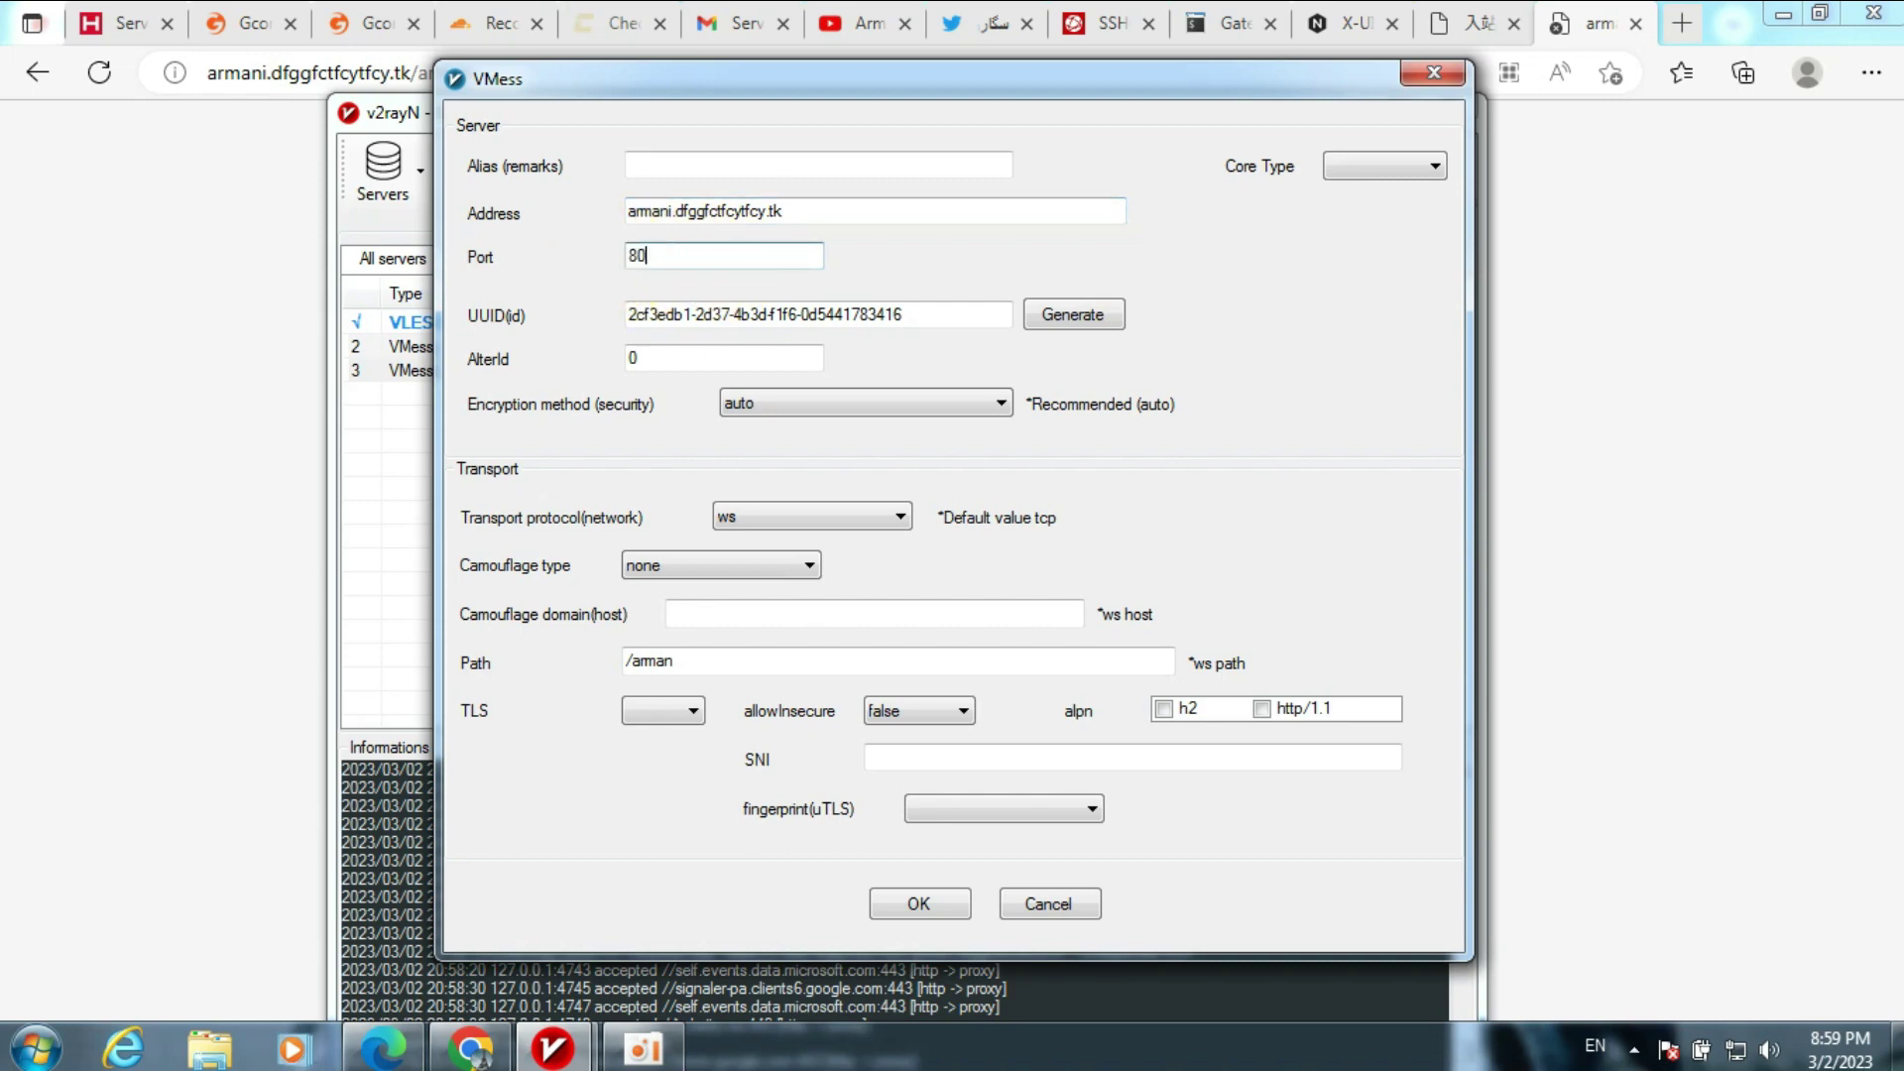
left_click(920, 904)
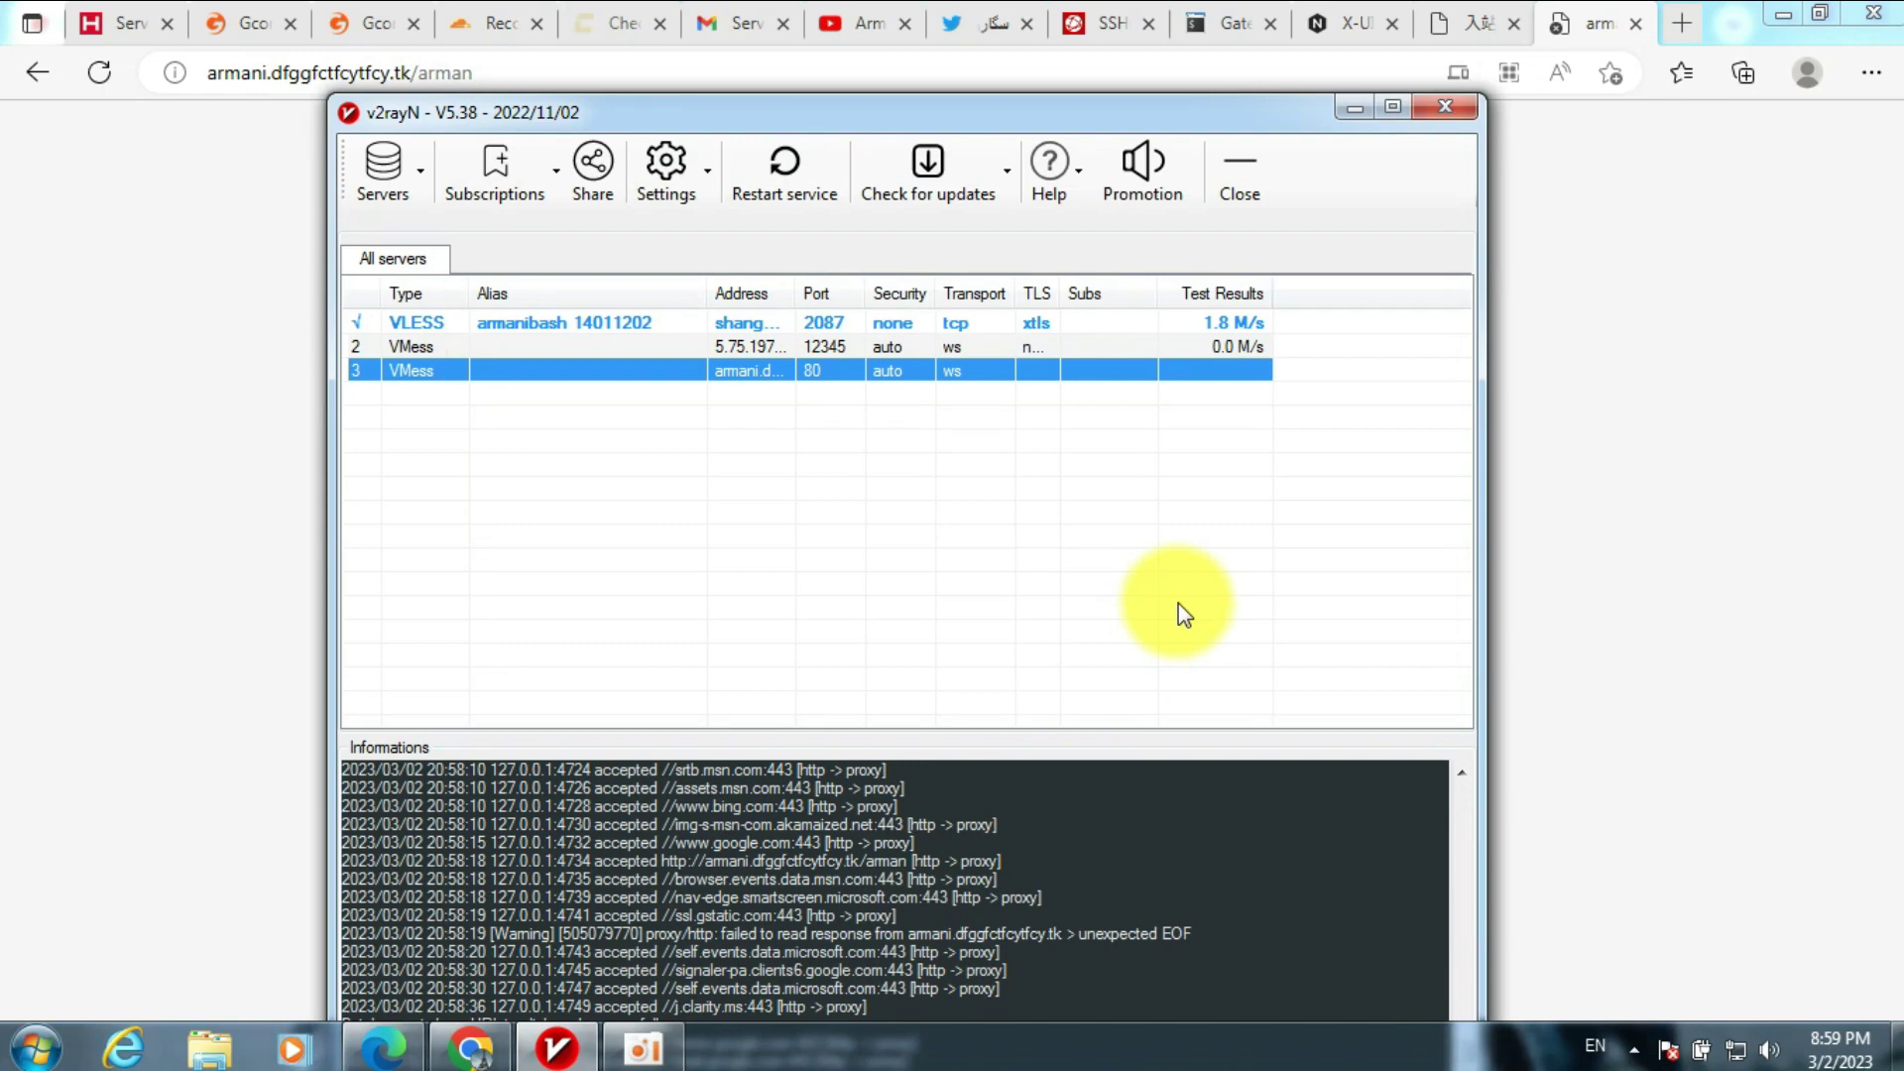
- Speed-test the ola.dfggfctfcytfcy.tk server (1.8 M/s) and reconfirm server 49's settings
key("ctrl+t")
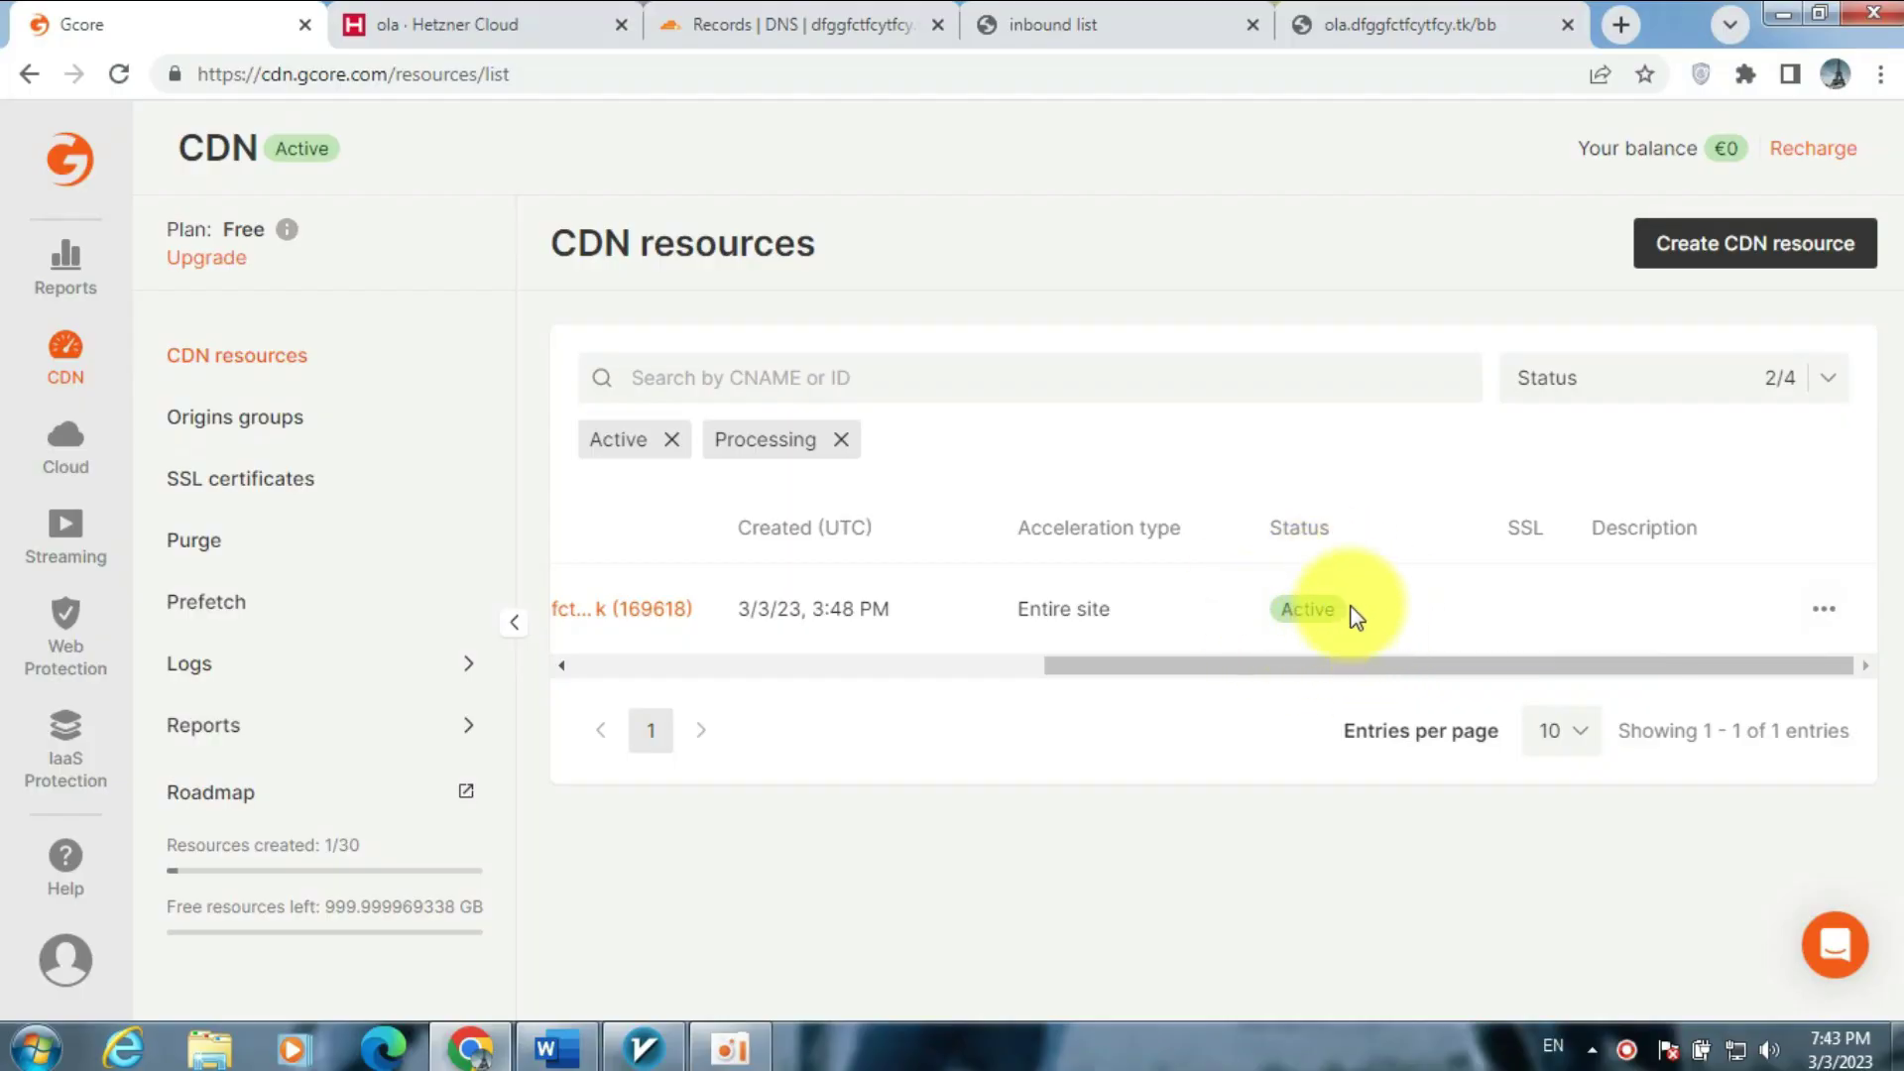
left_click(1406, 15)
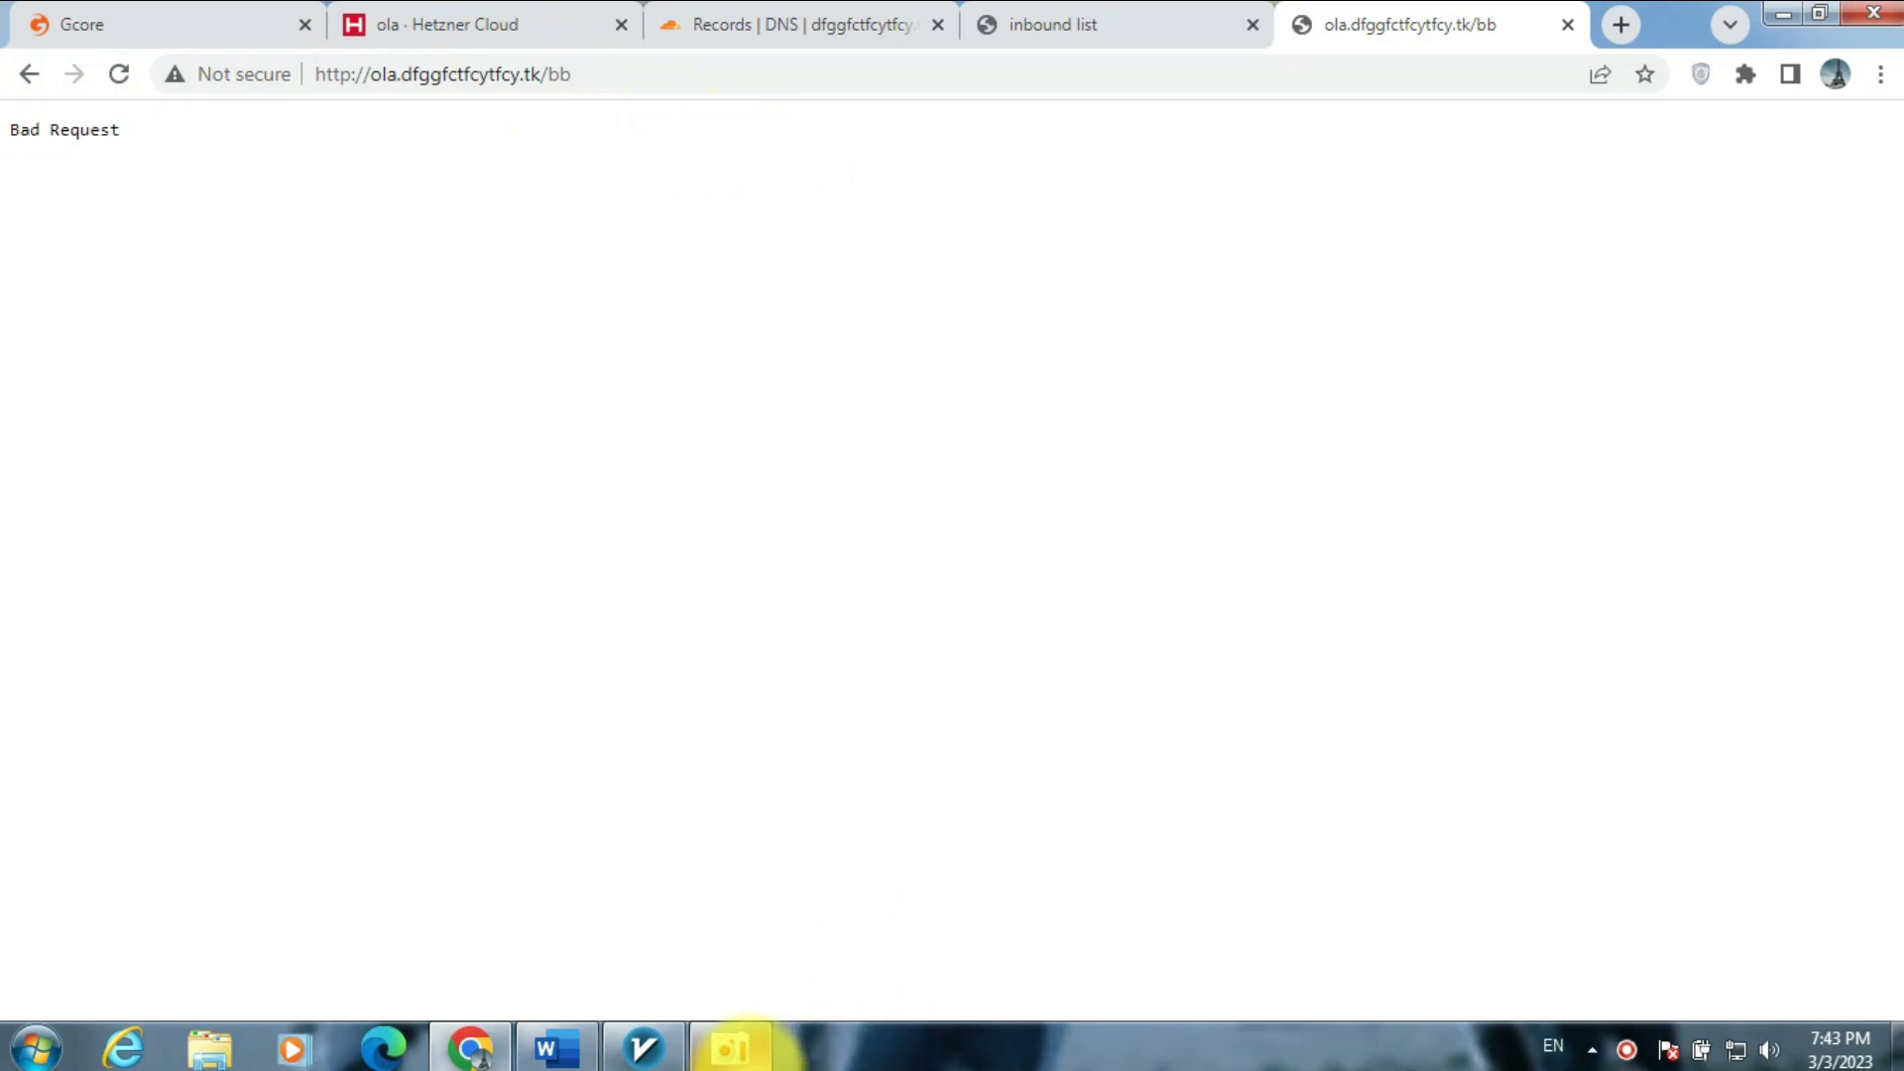
left_click(650, 1044)
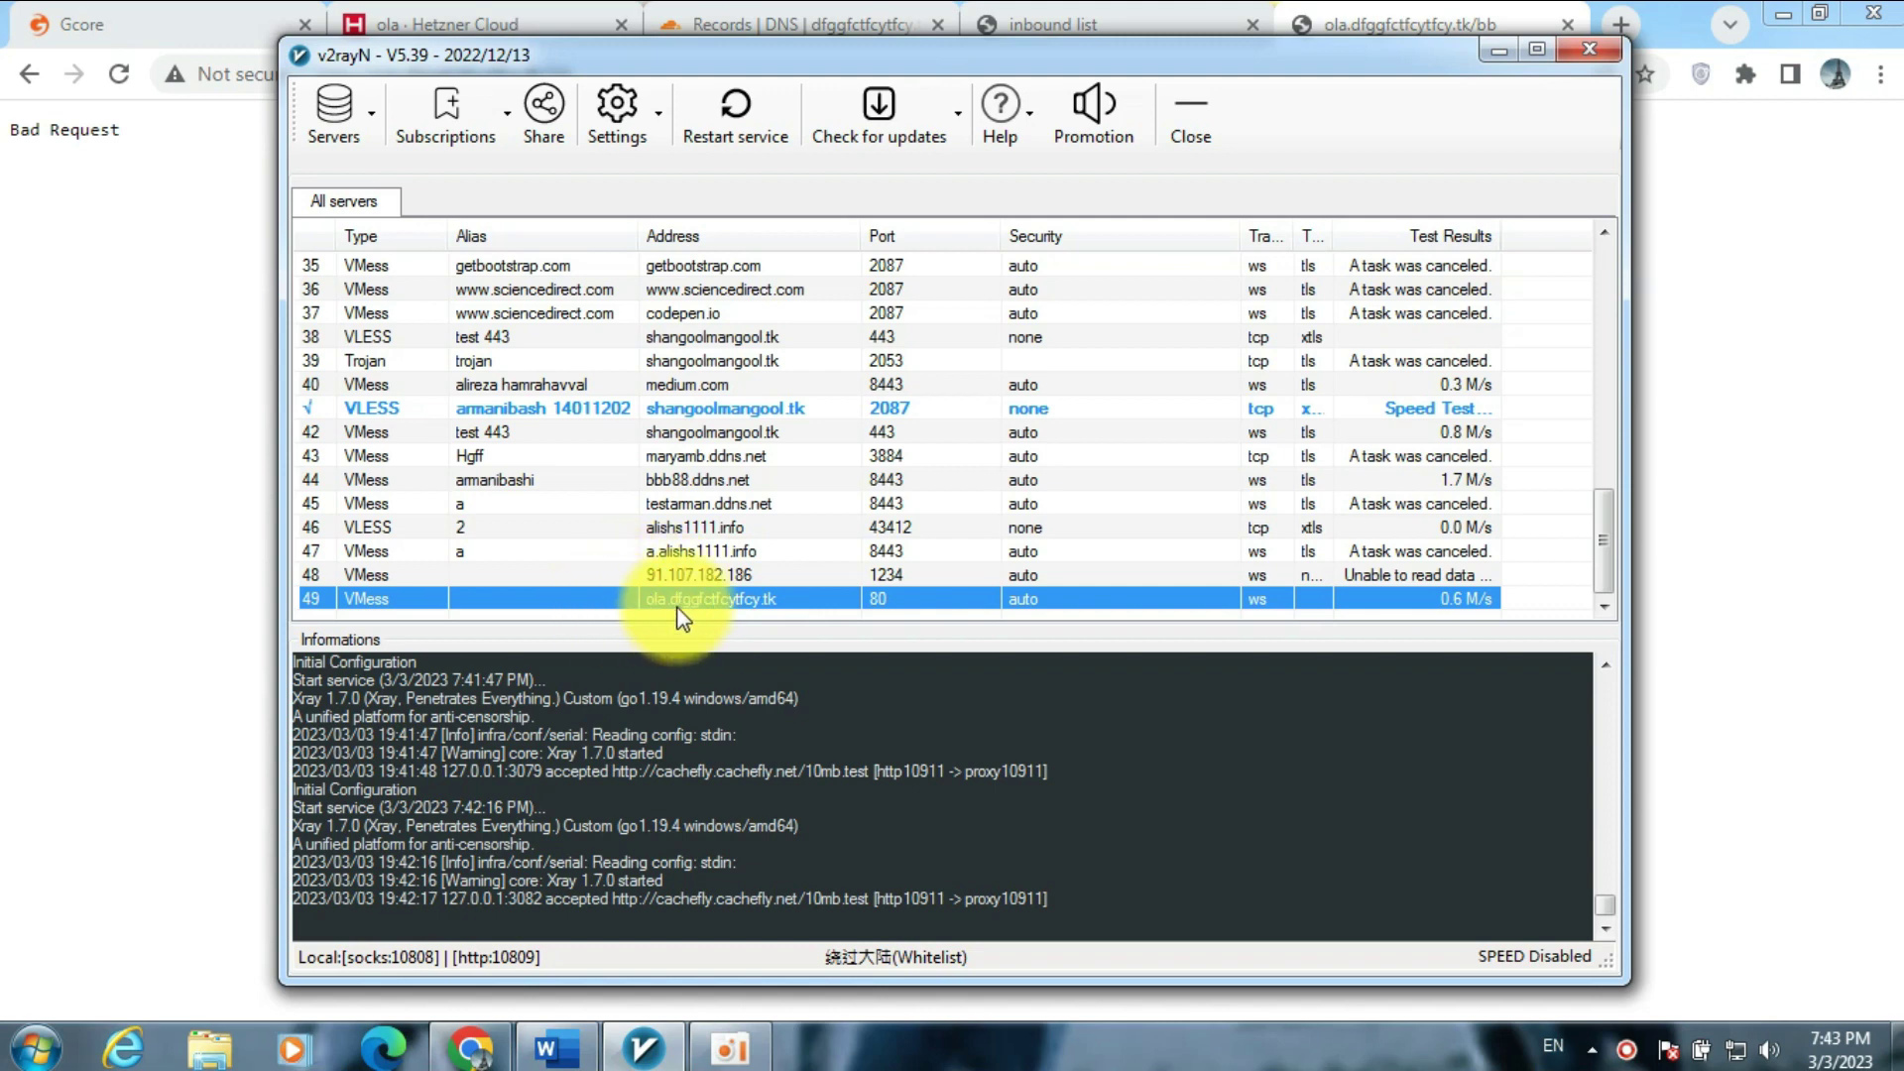
double_click(677, 601)
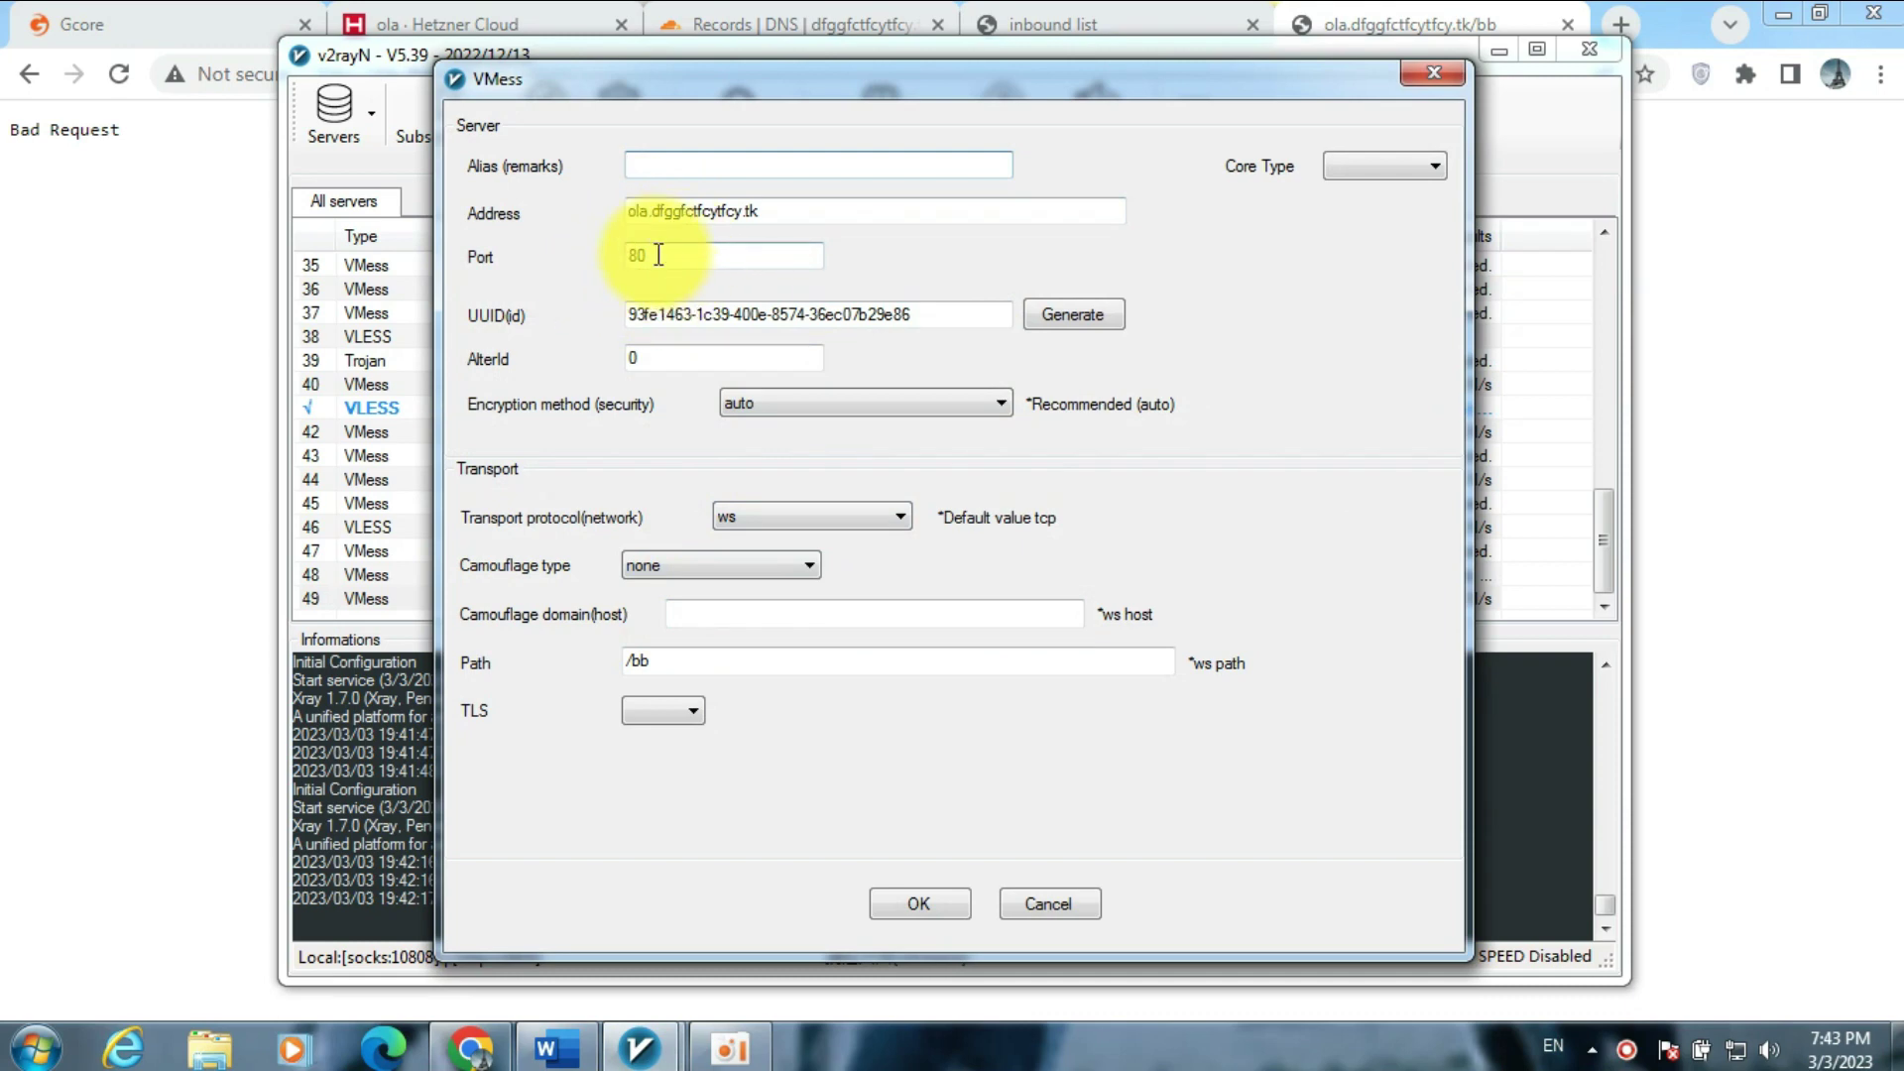
left_click(918, 903)
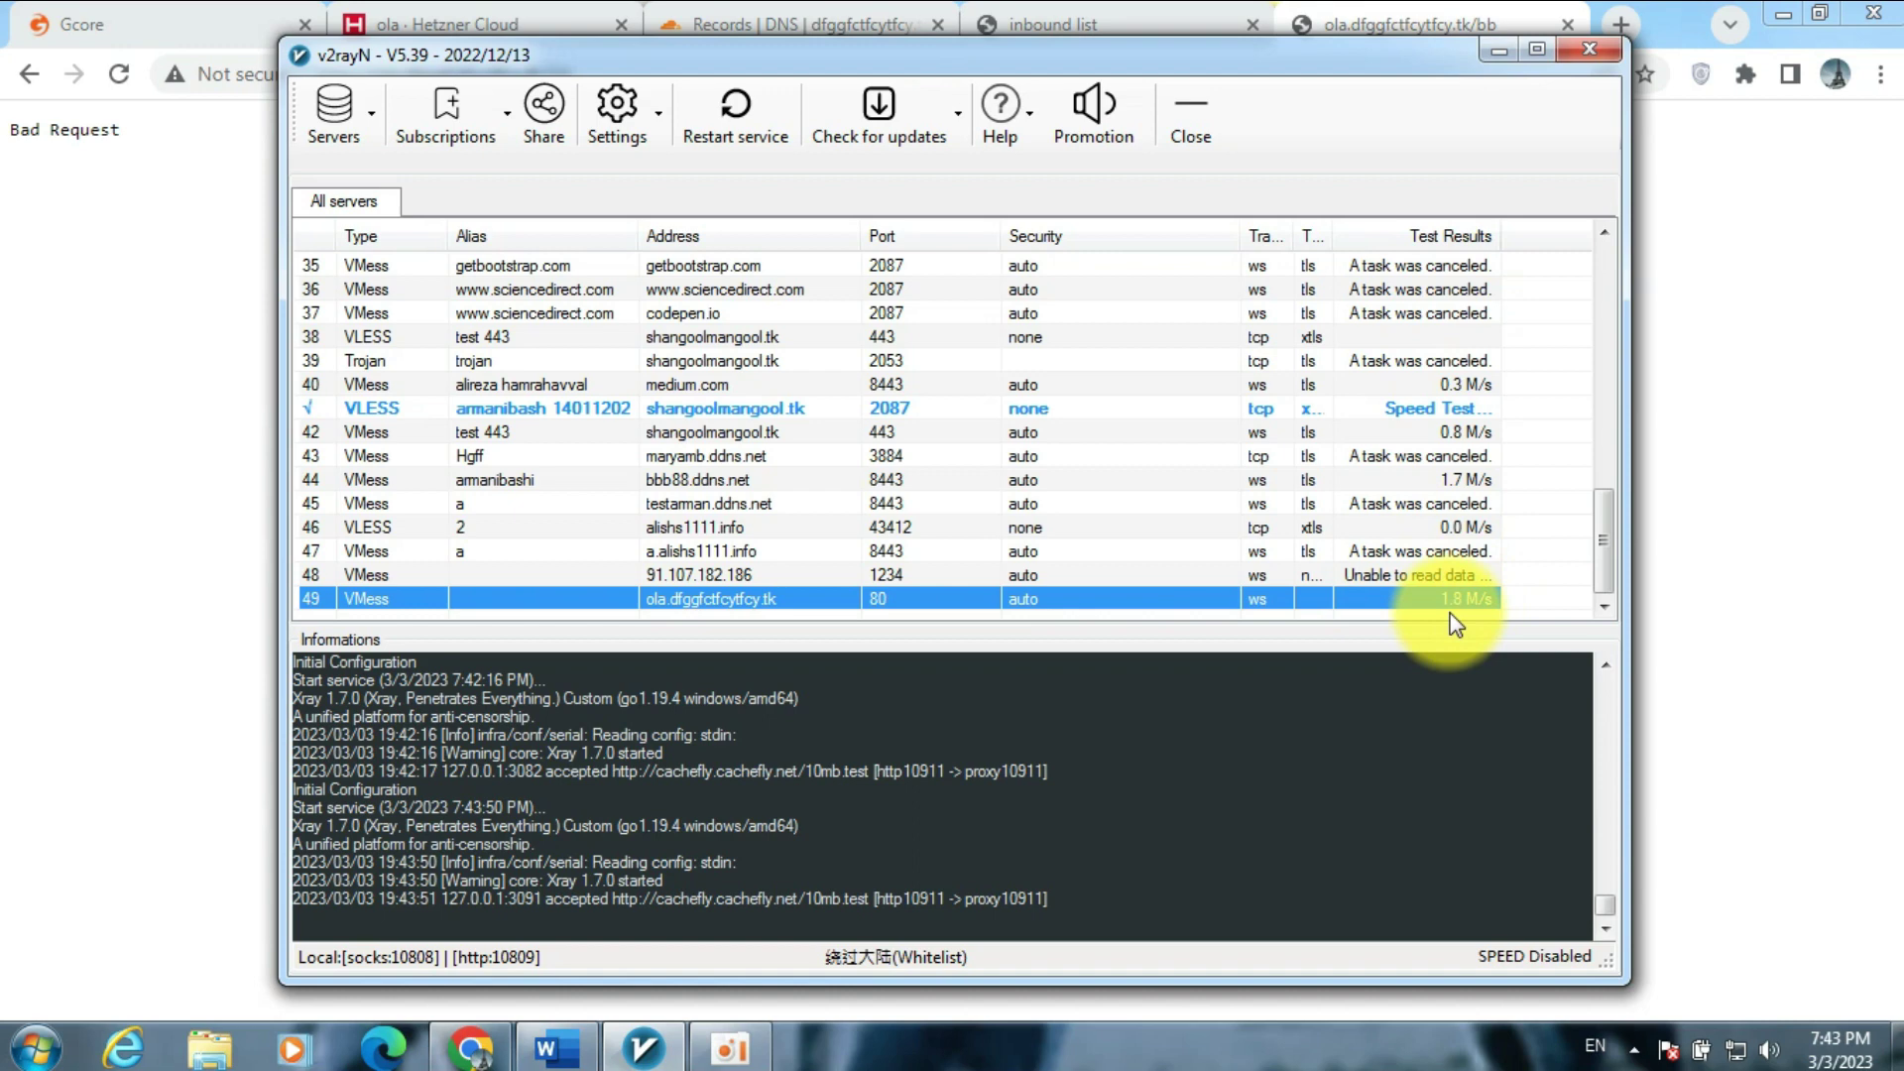
left_click(139, 28)
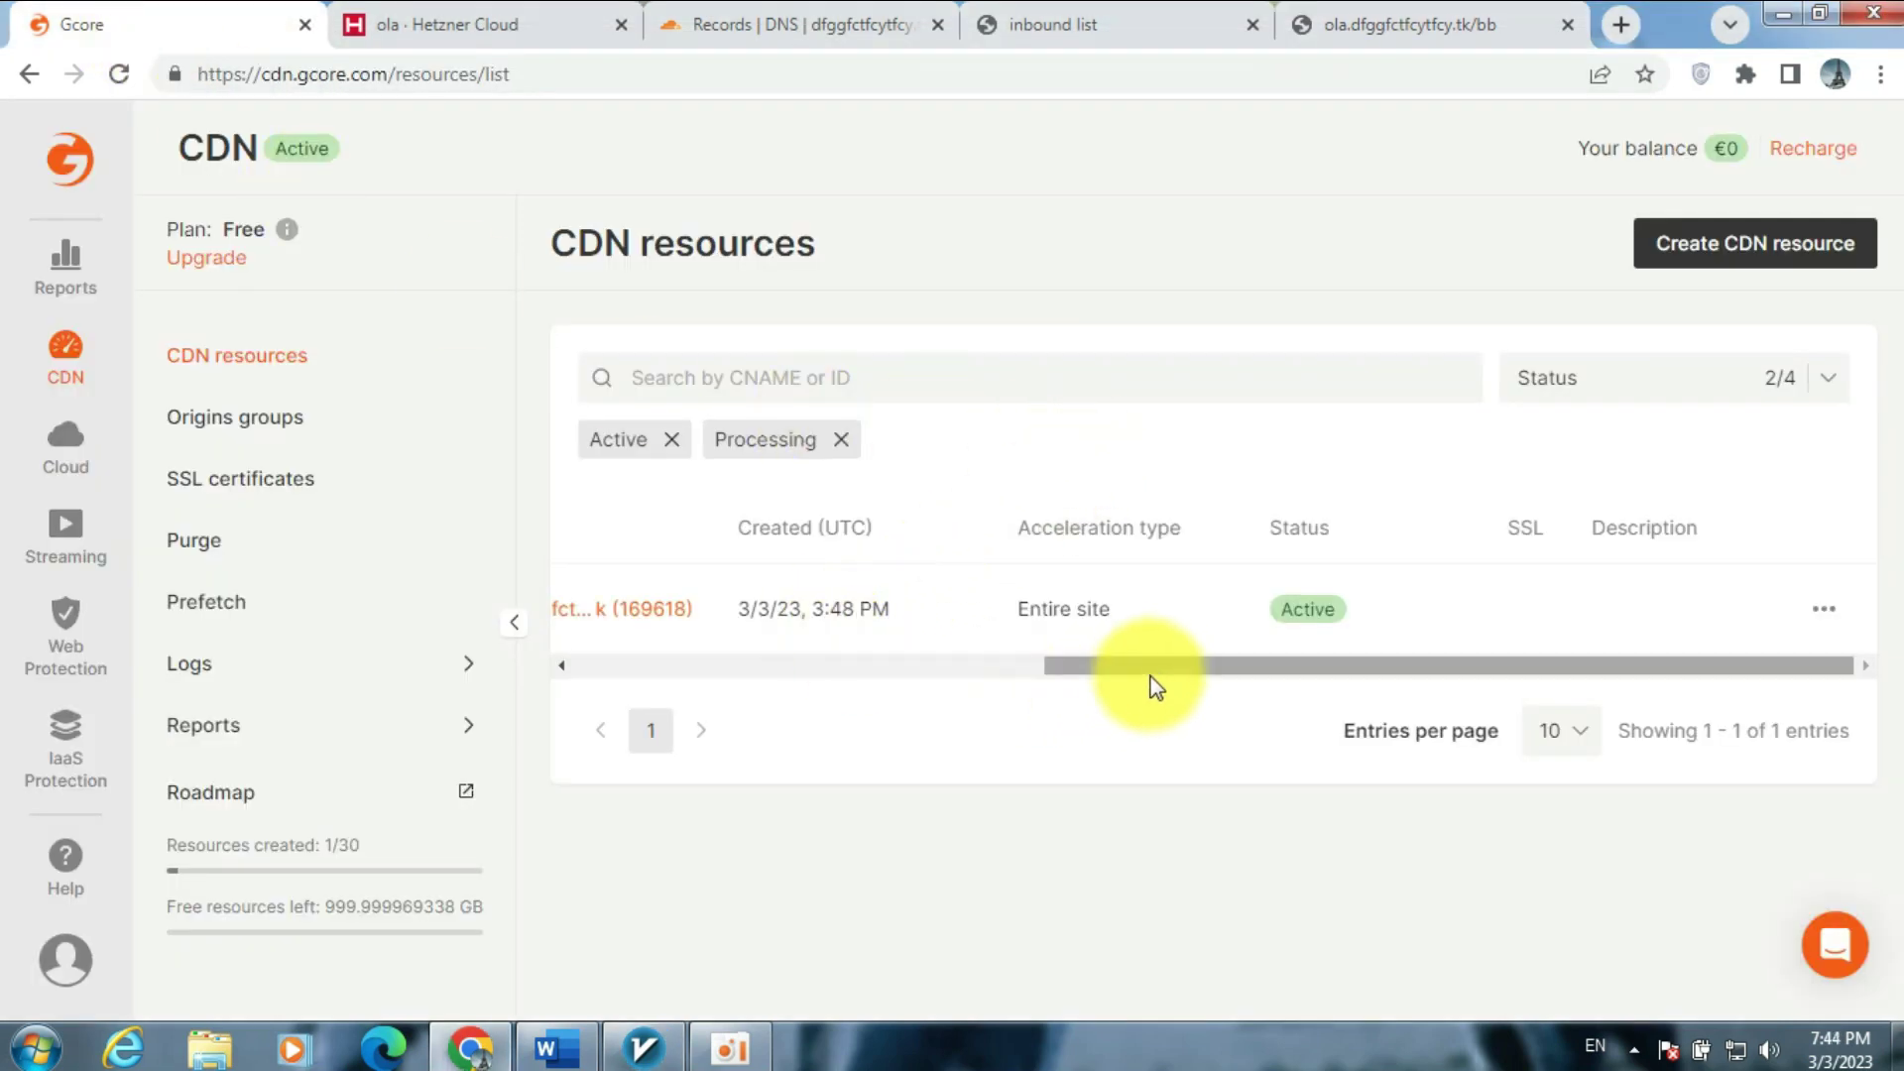
- Enable HTTPS on the ola.dfggfctfcytfcy.tk CDN resource and request a free Let's Encrypt certificate
left_click_drag(1155, 684, 586, 671)
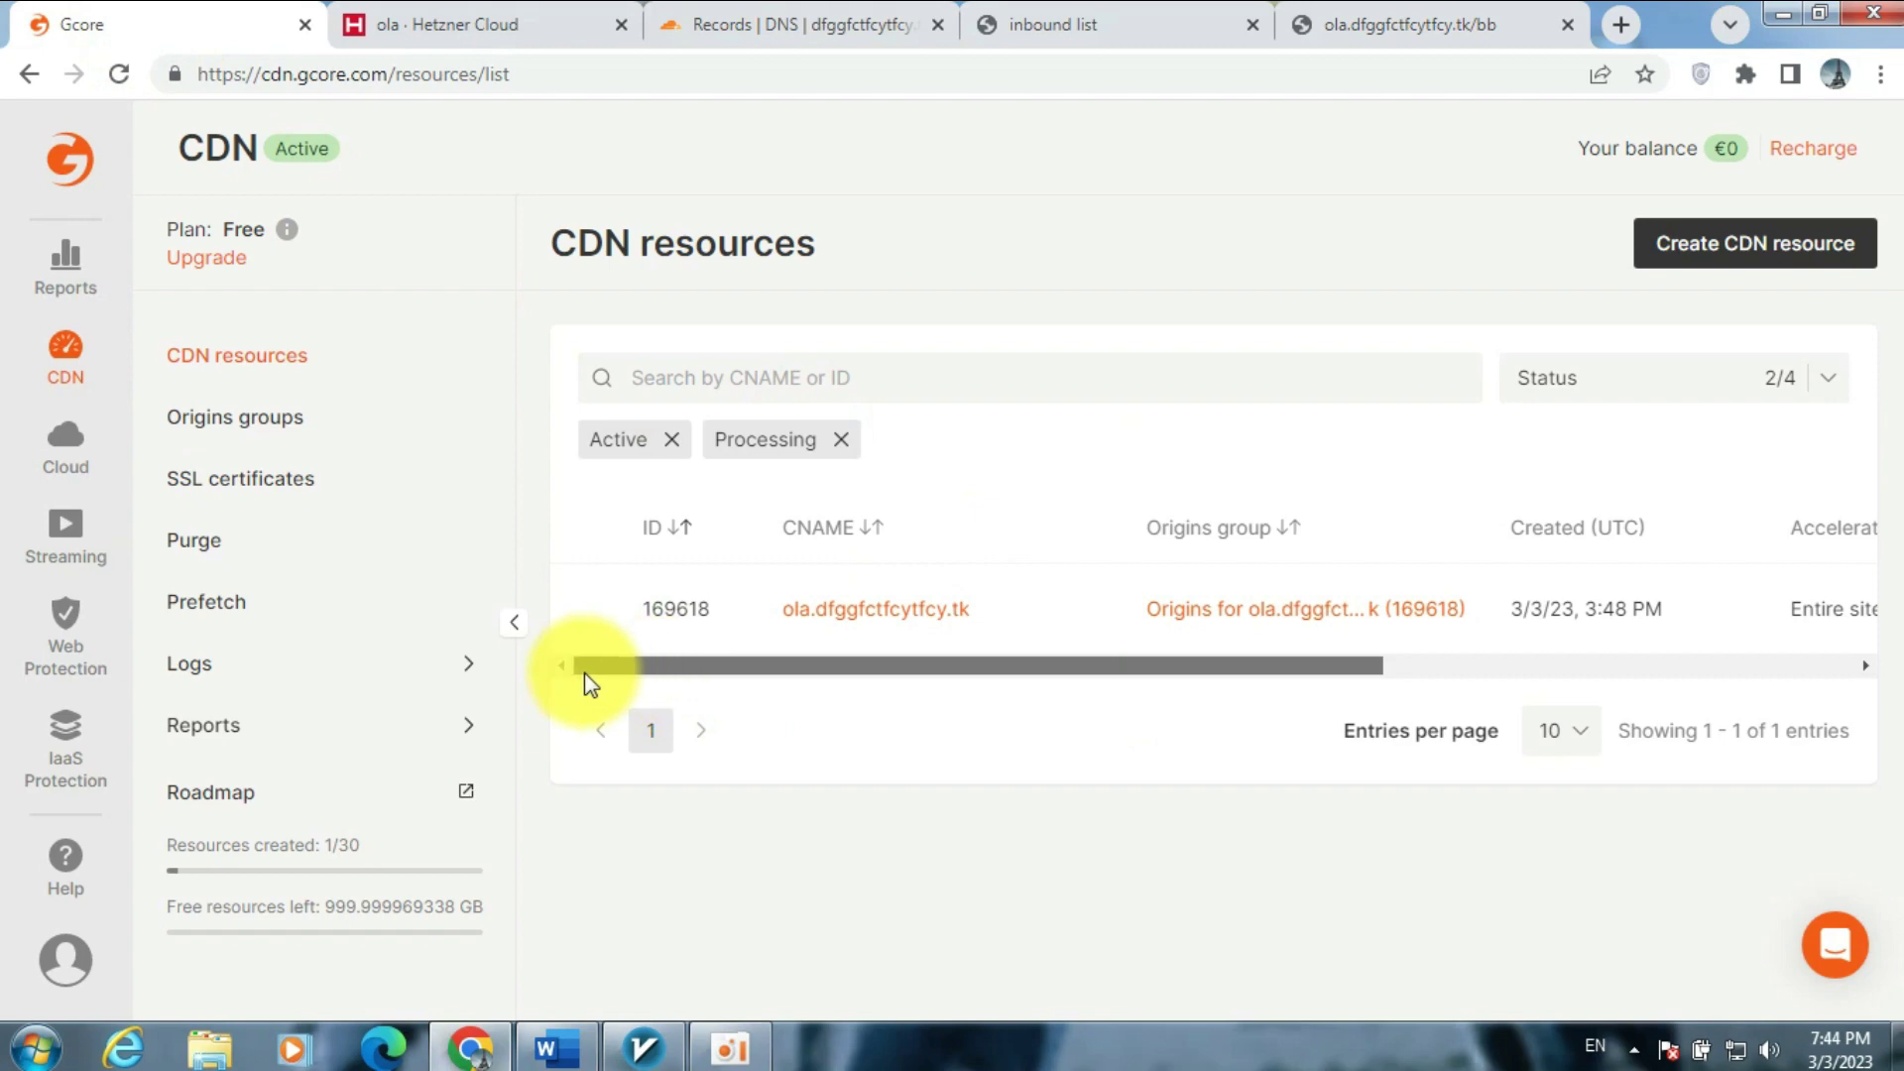
left_click(916, 607)
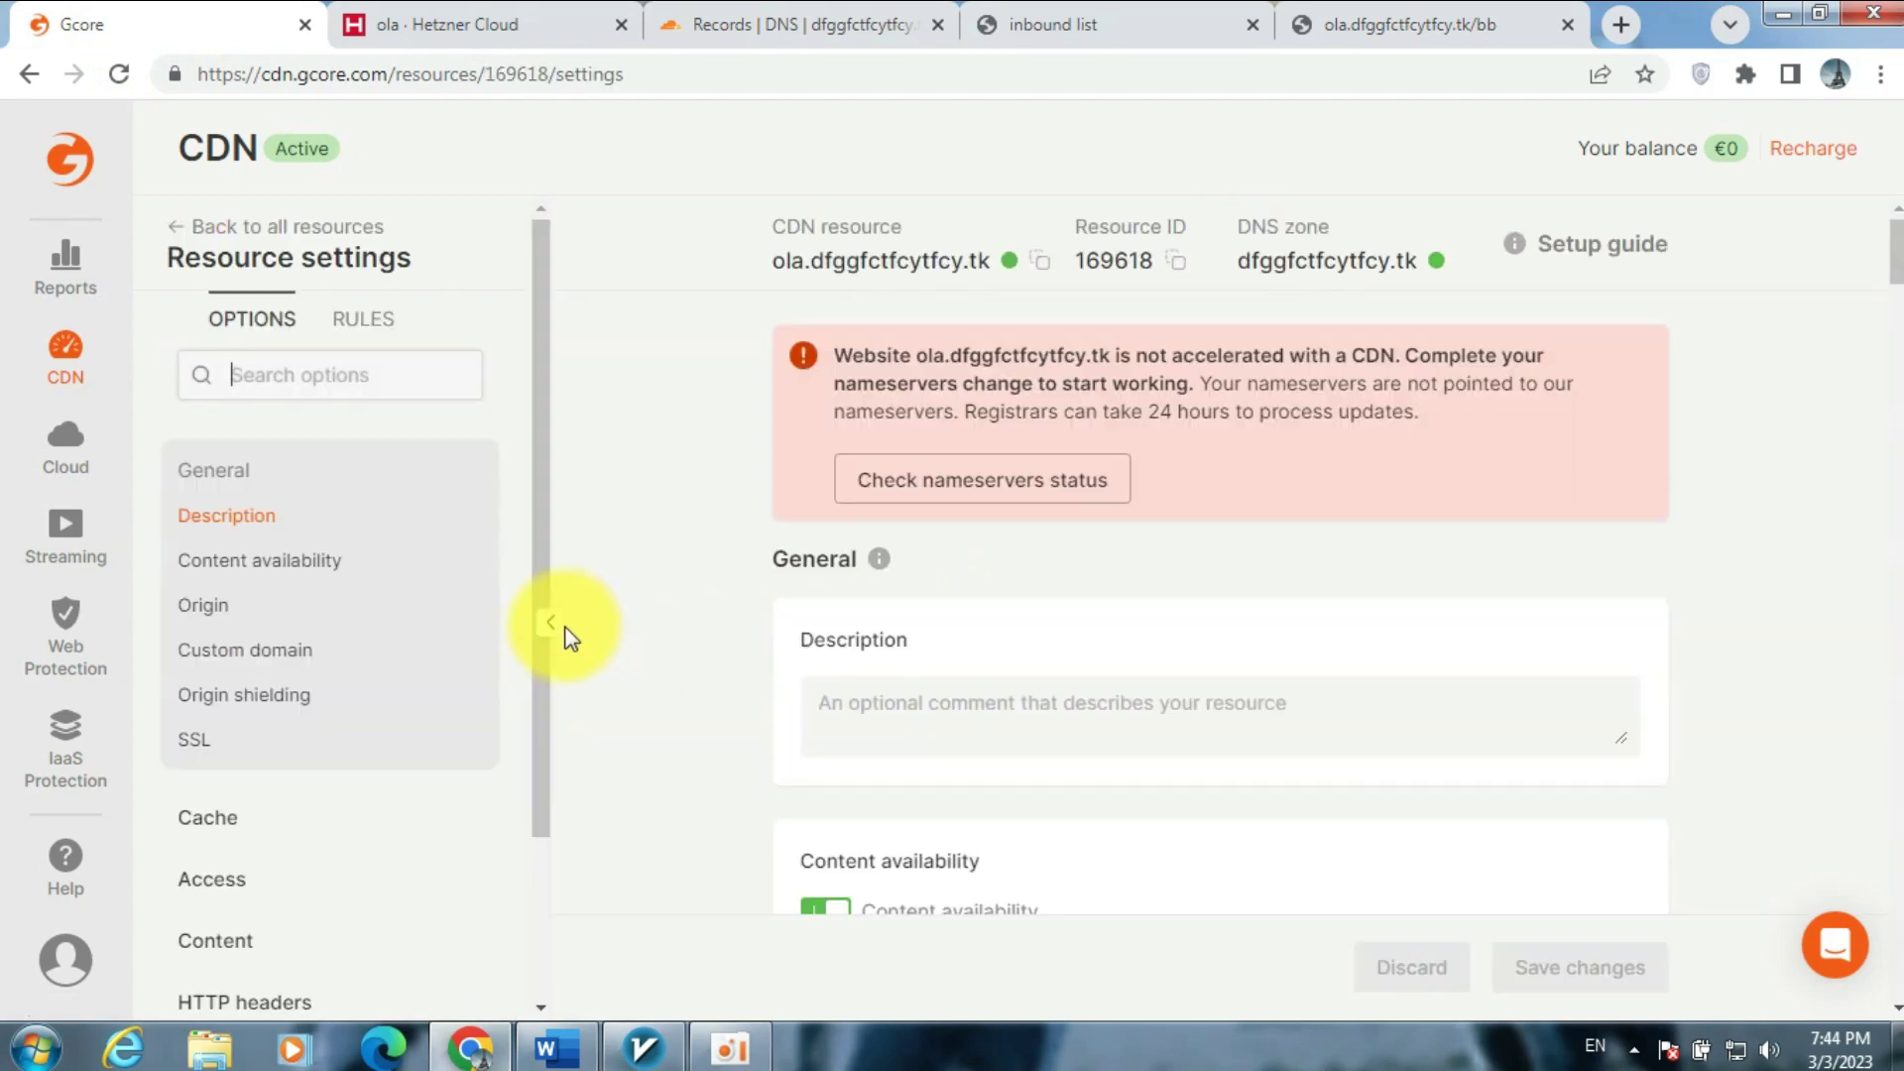
scroll(1020, 595, "down", 10)
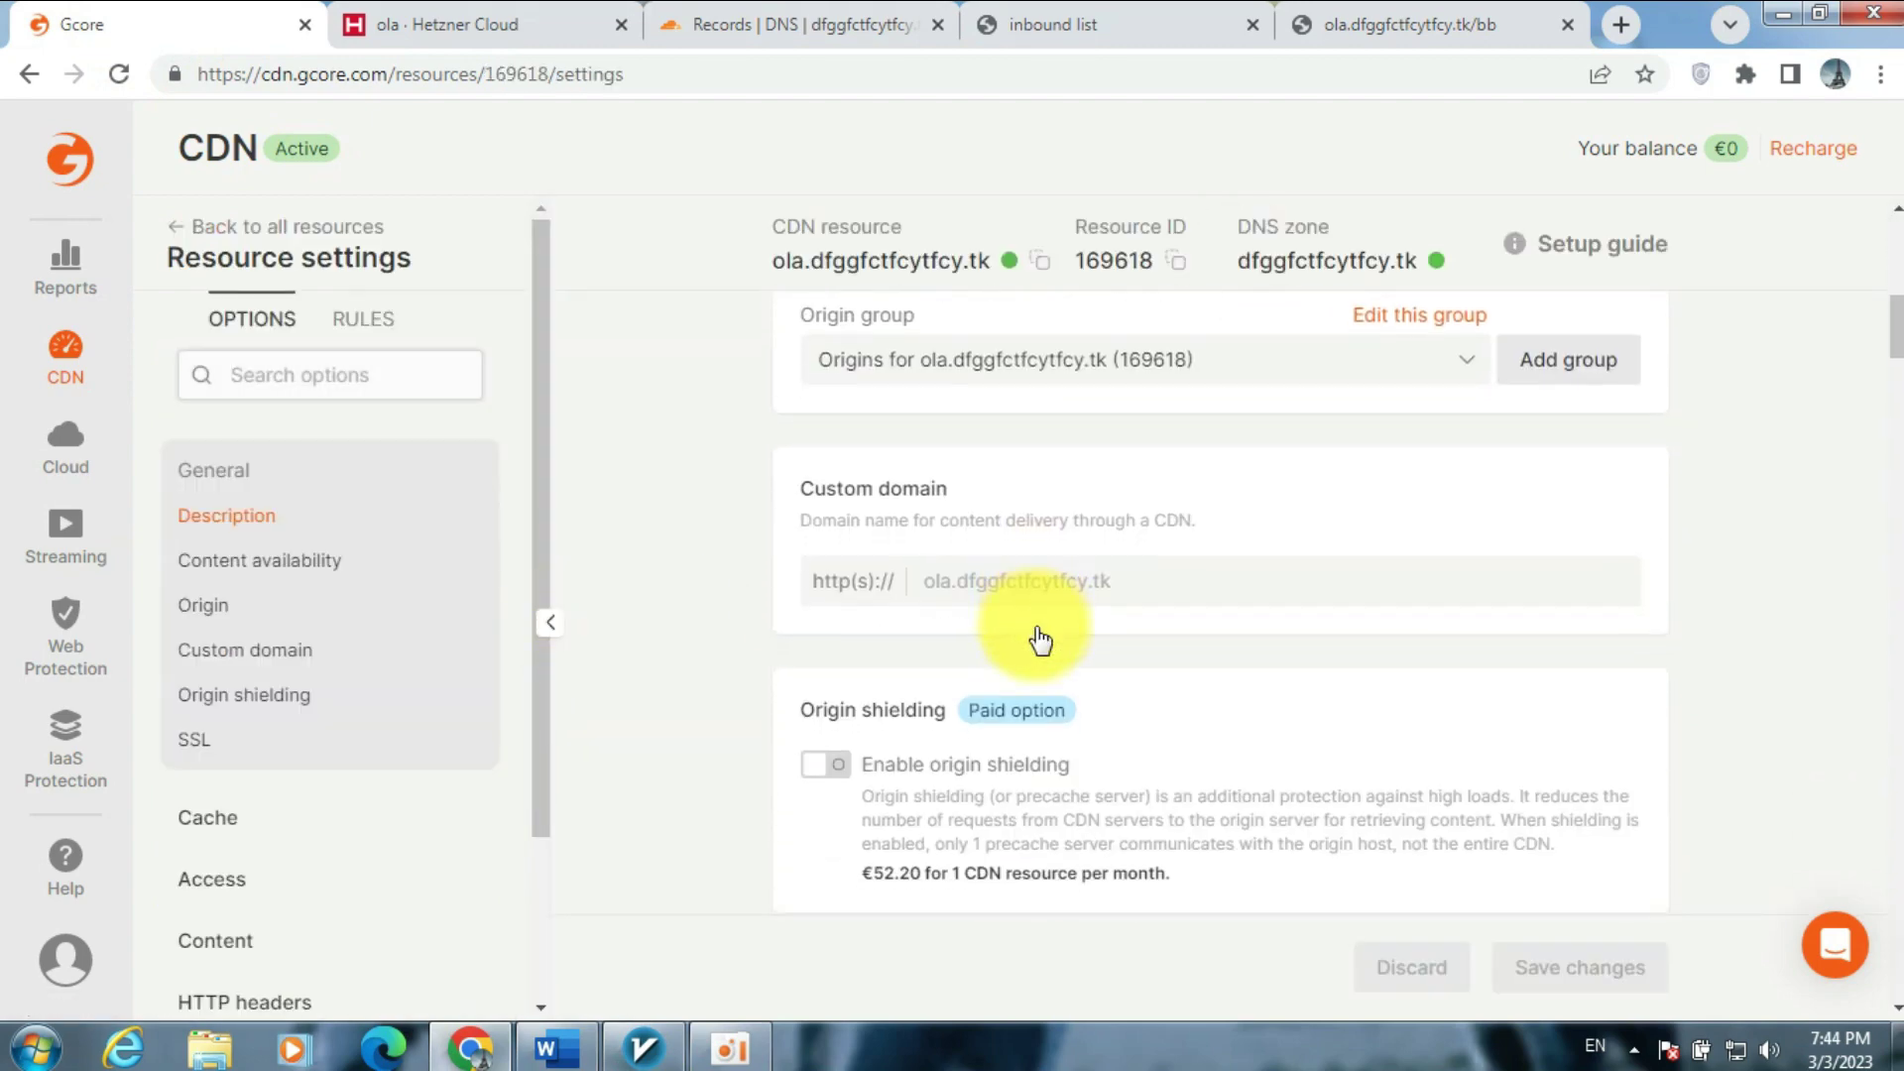
scroll(1035, 626, "down", 7)
scroll(913, 521, "up", 2)
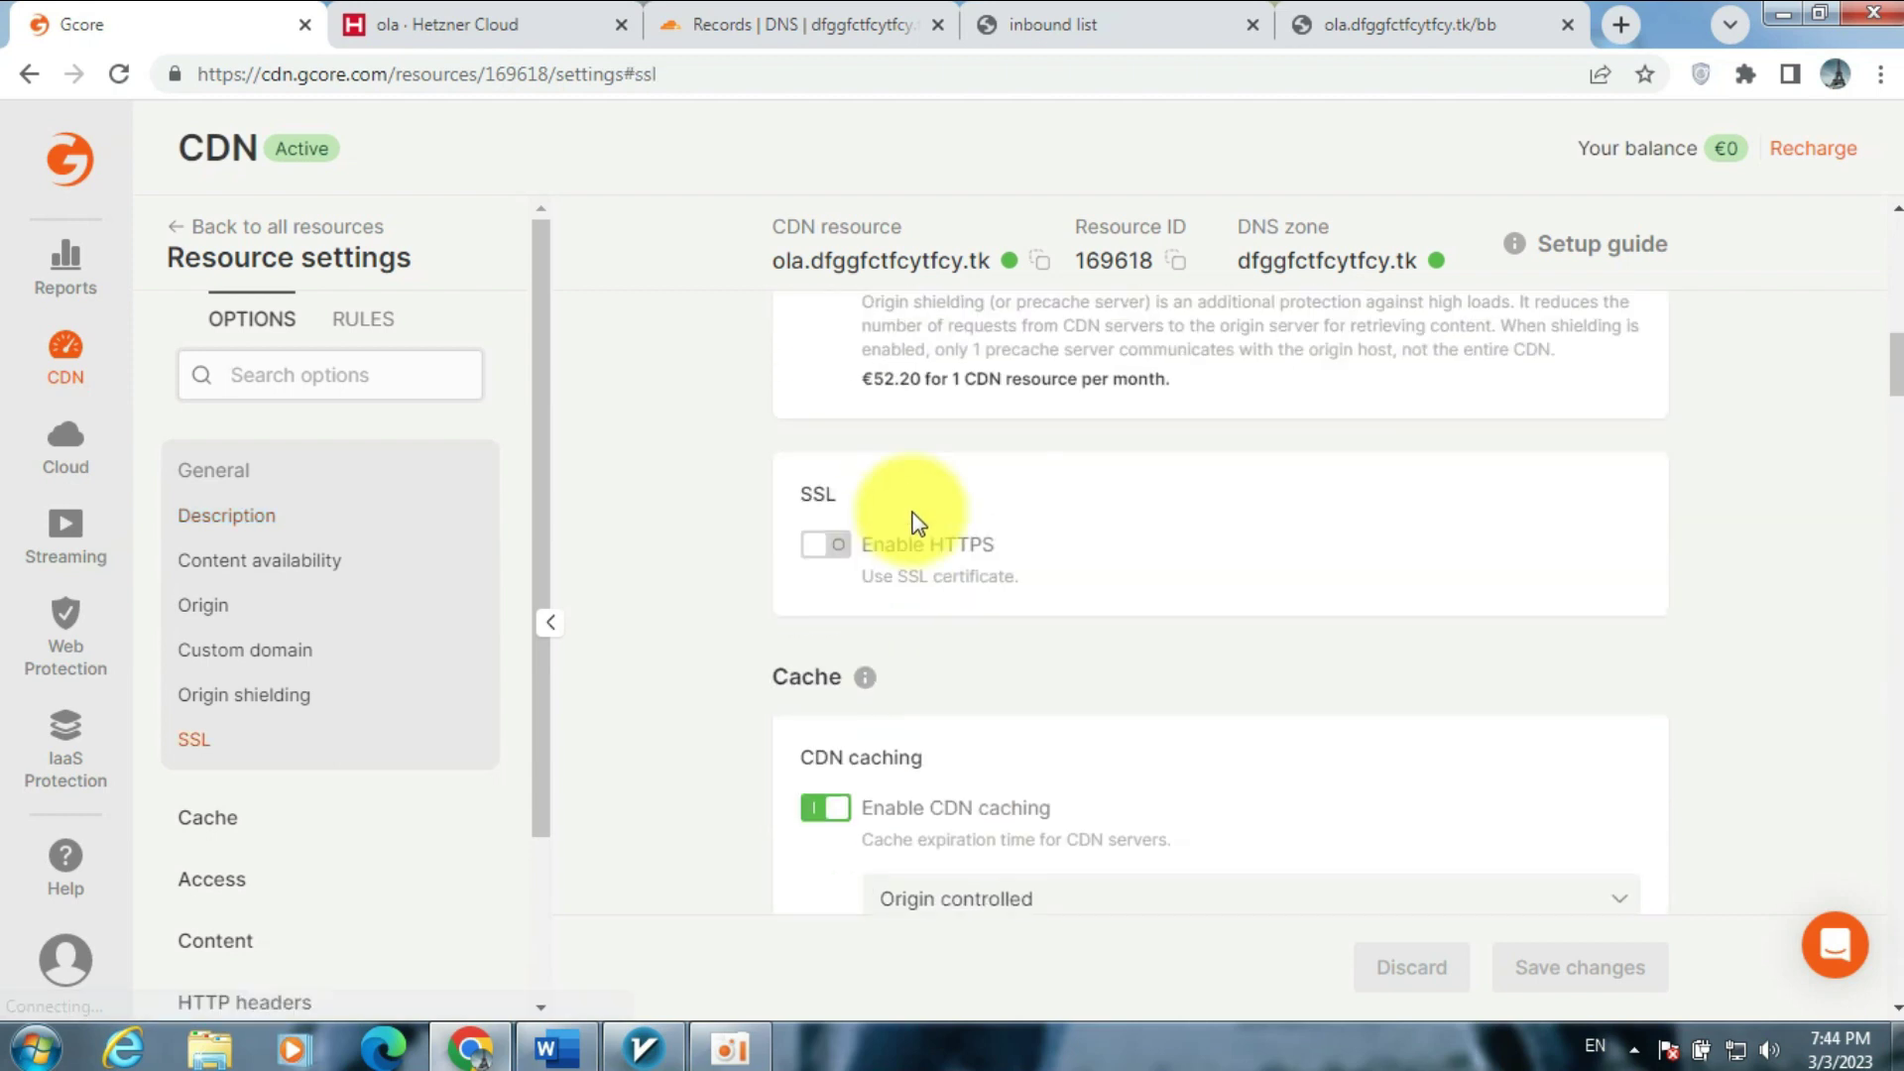
scroll(912, 526, "up", 1)
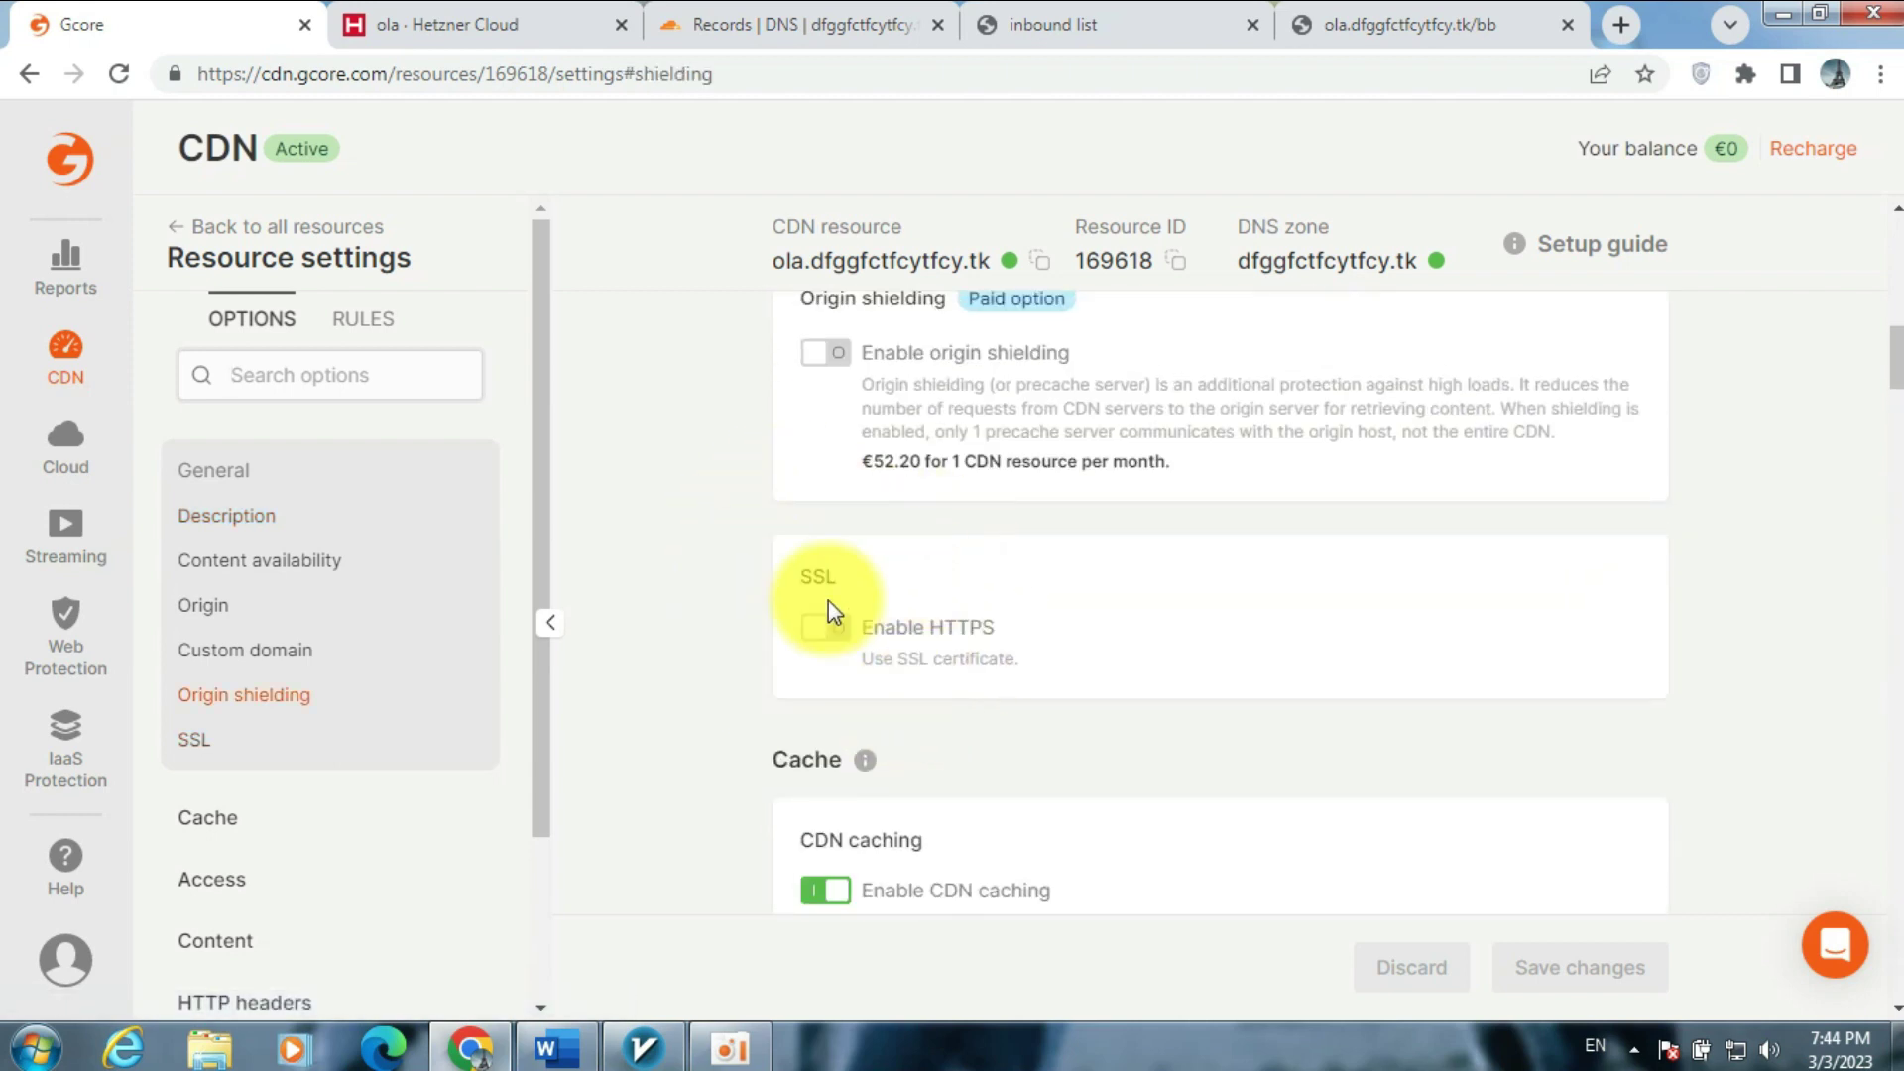
left_click(825, 639)
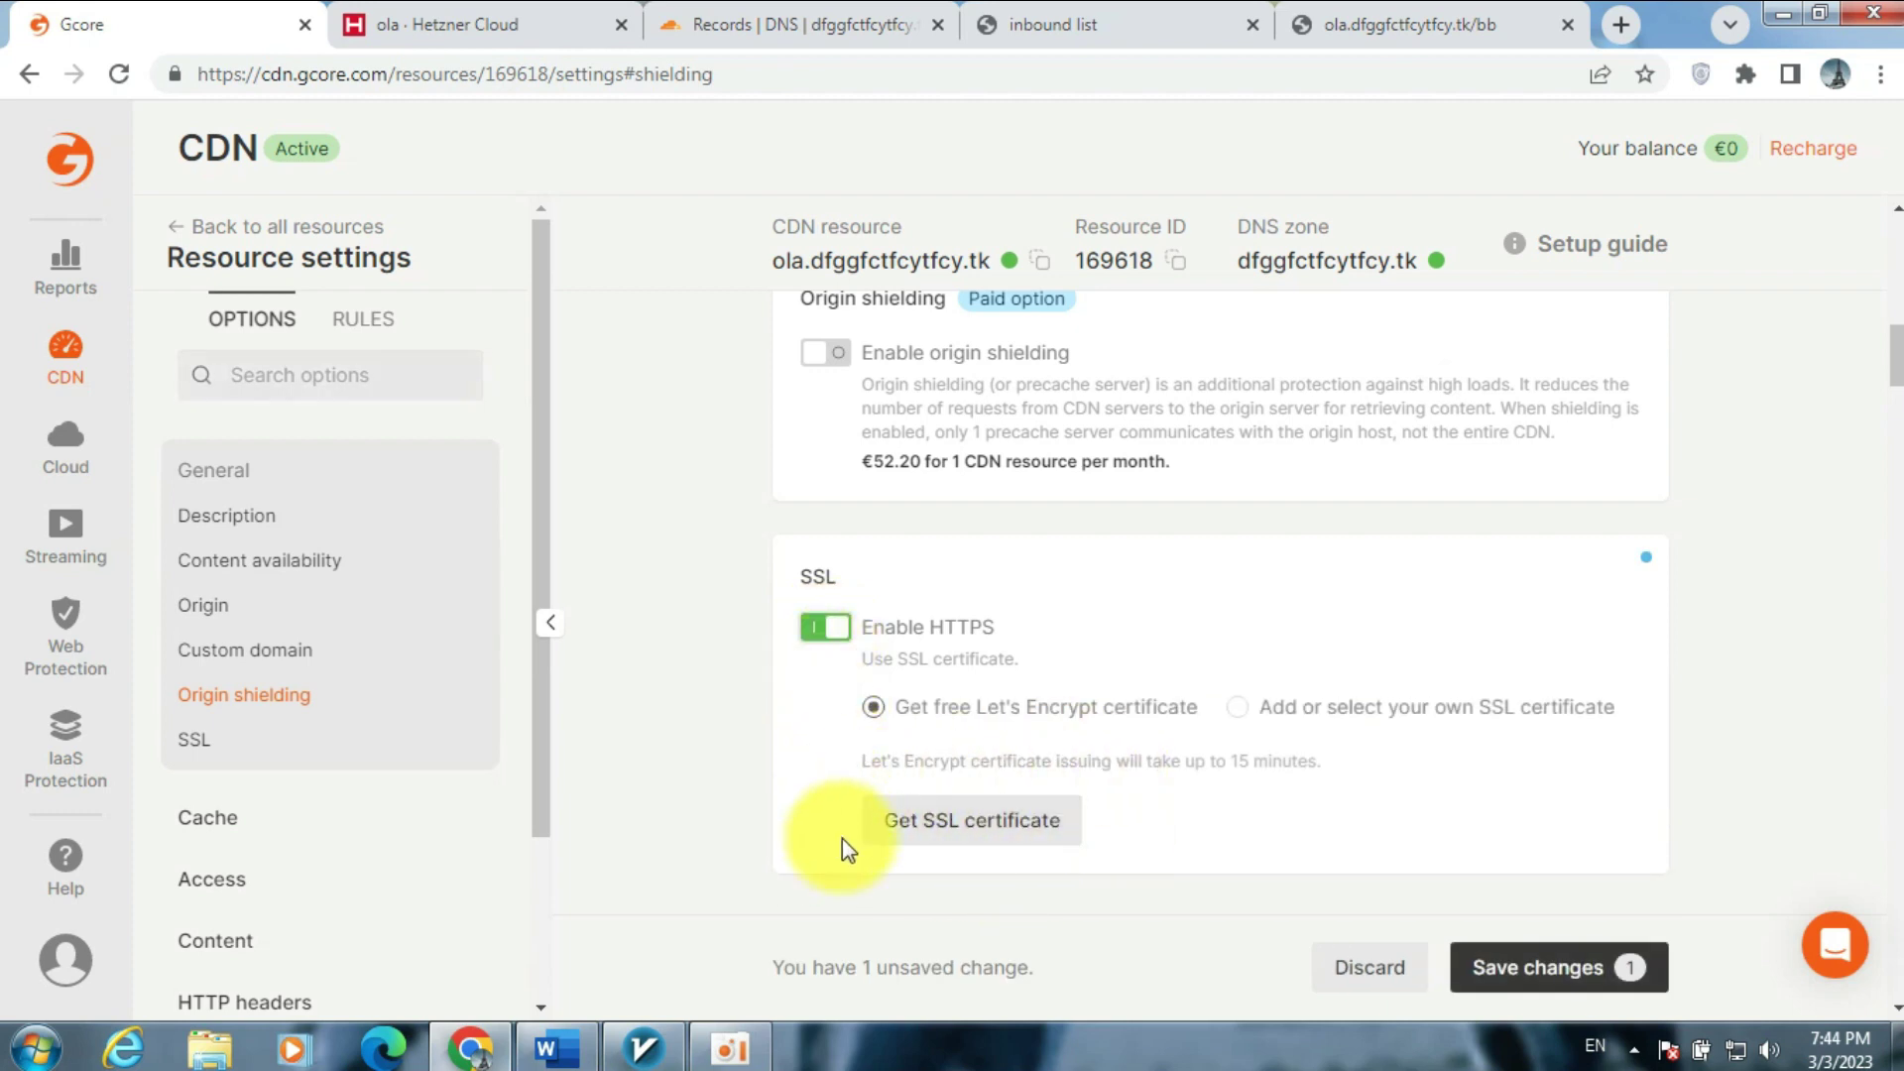
left_click(945, 833)
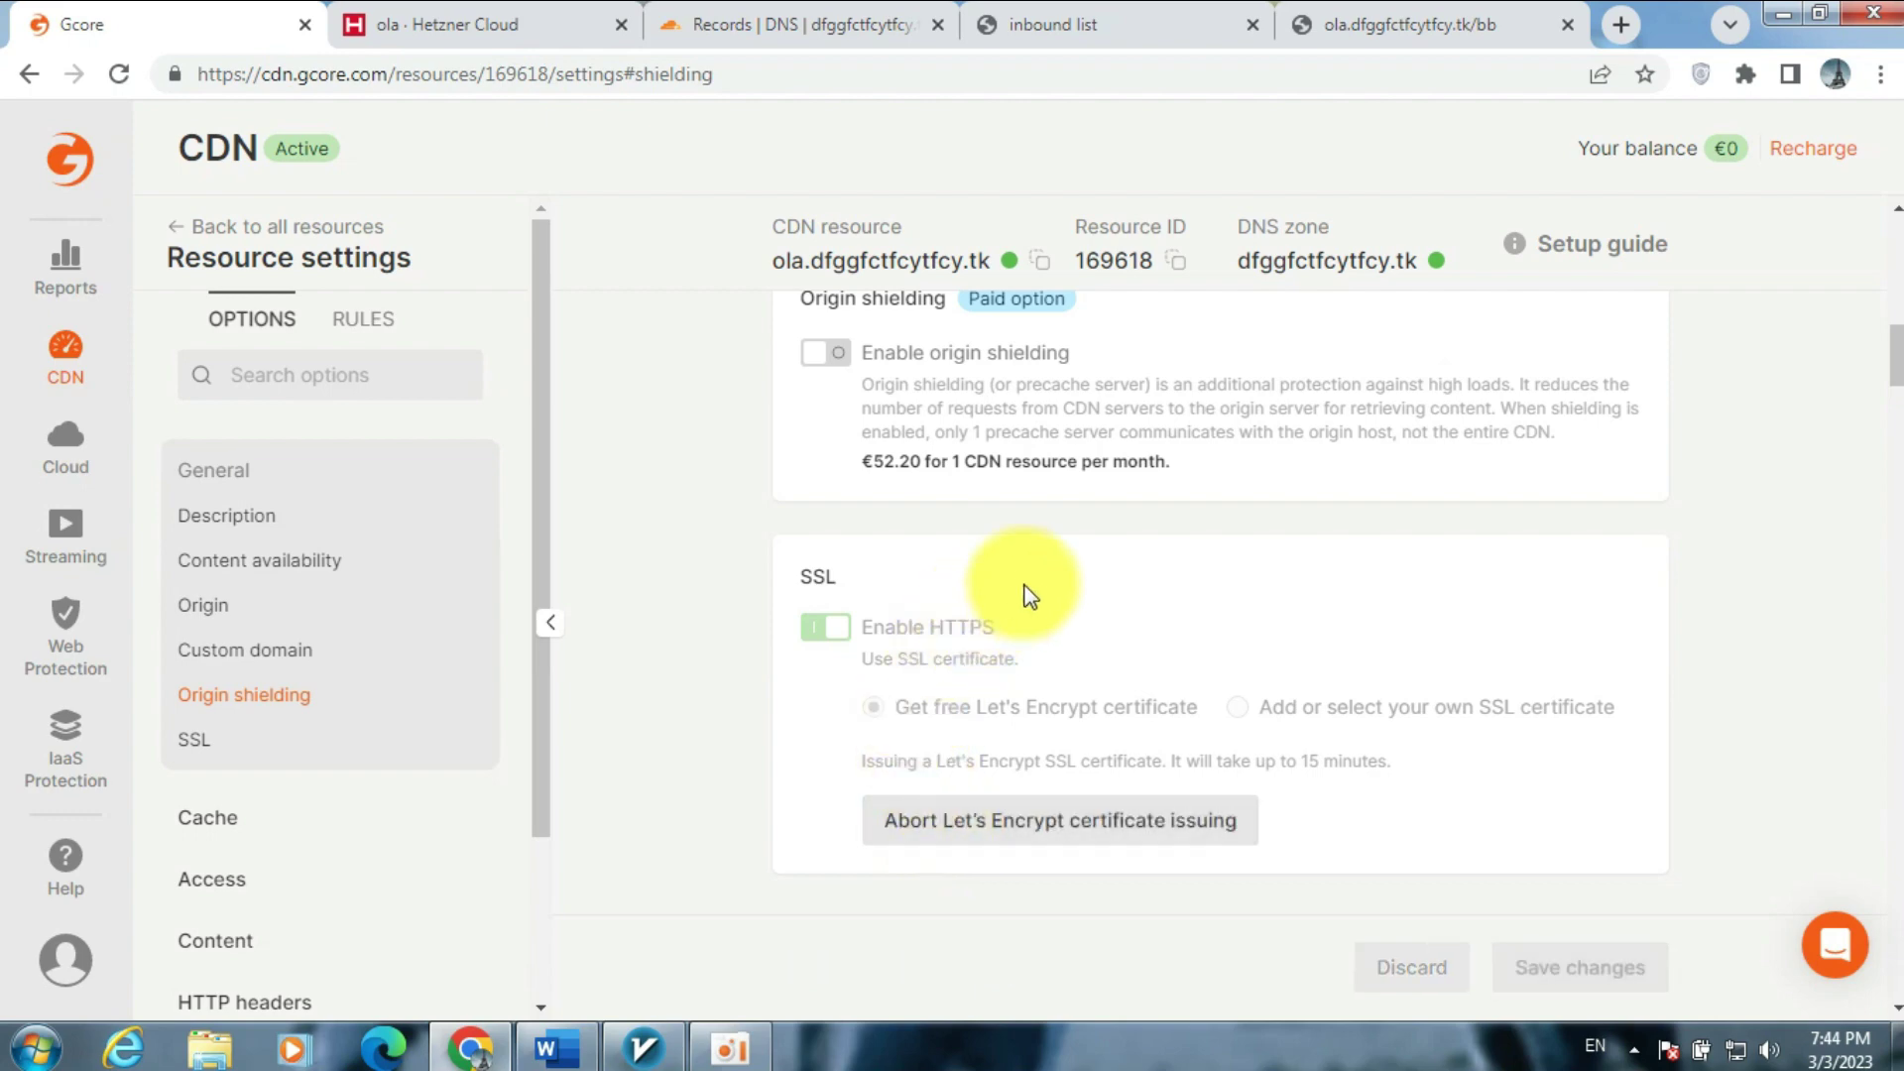
left_click(1337, 22)
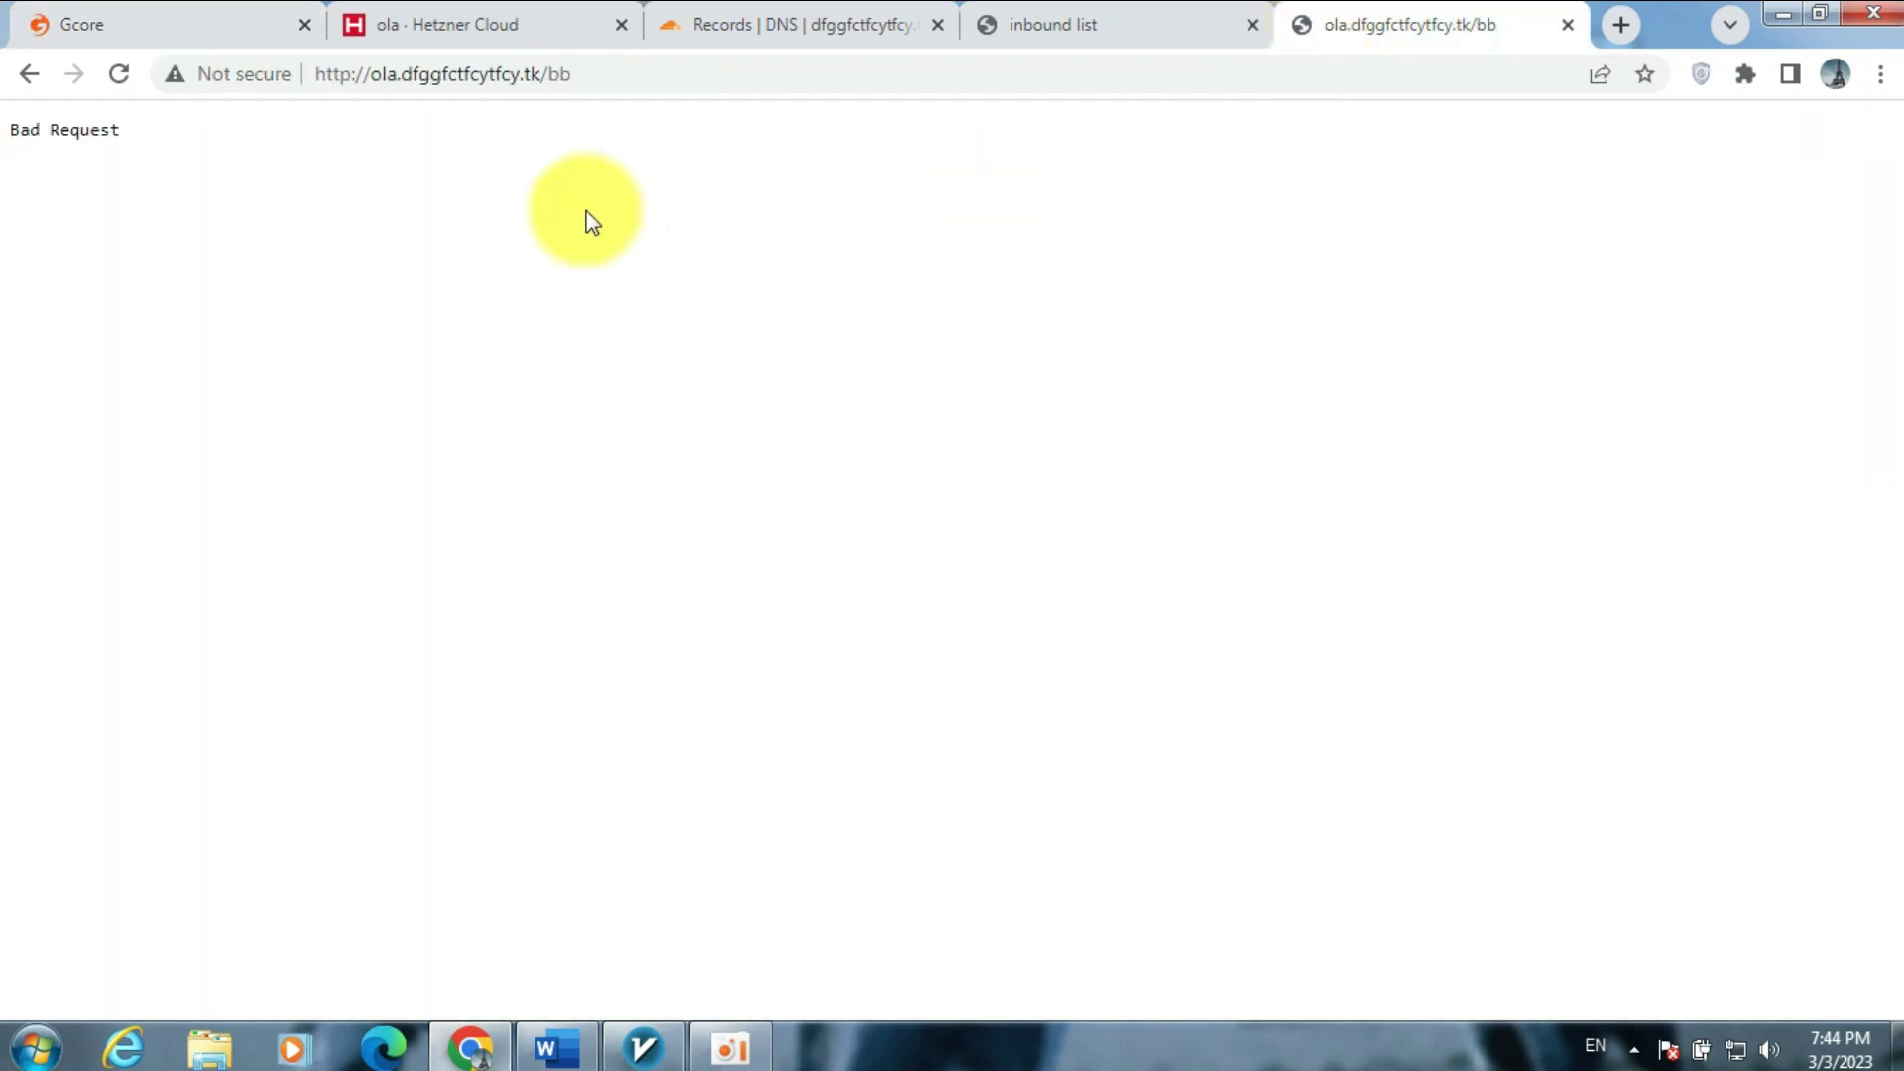
- Reload ola.dfggfctfcytfcy.tk/bb over https and select the ERR_SSL_PROTOCOL_ERROR code
left_click(353, 73)
left_click(357, 73)
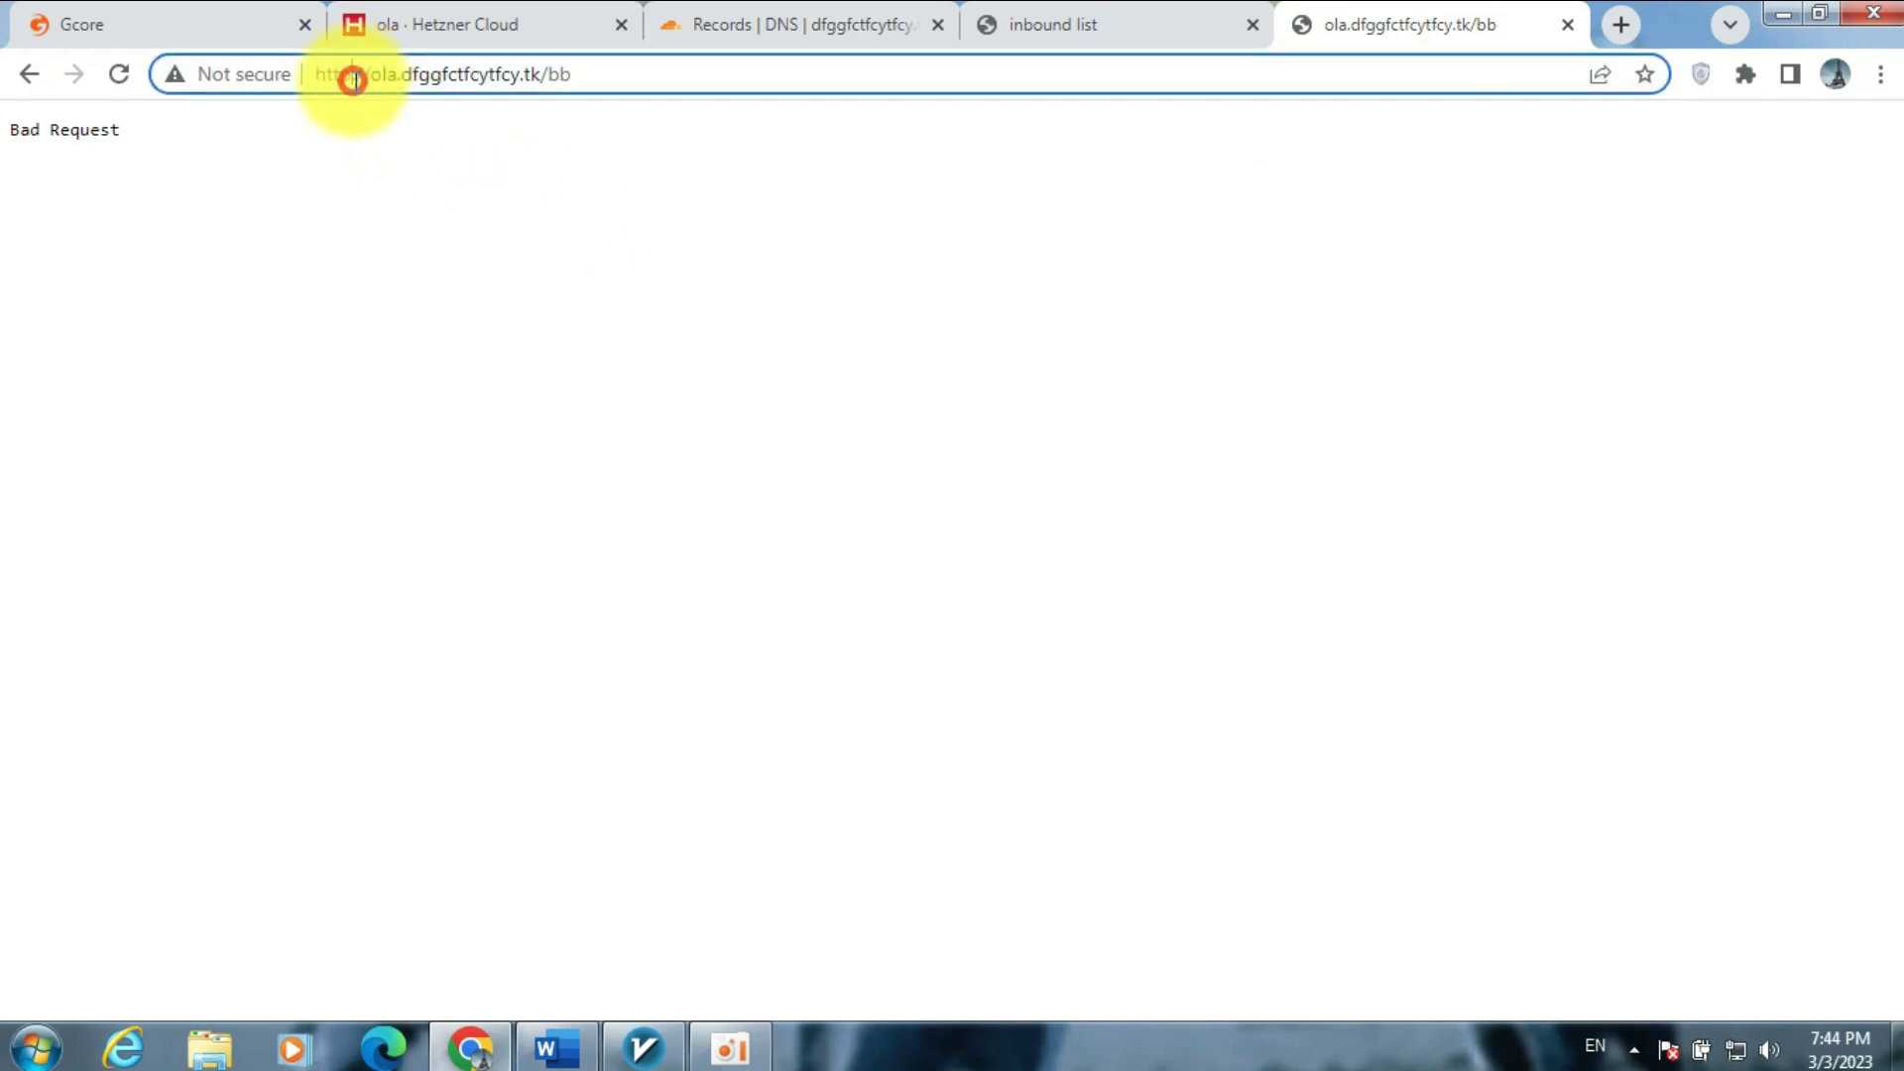
type("s")
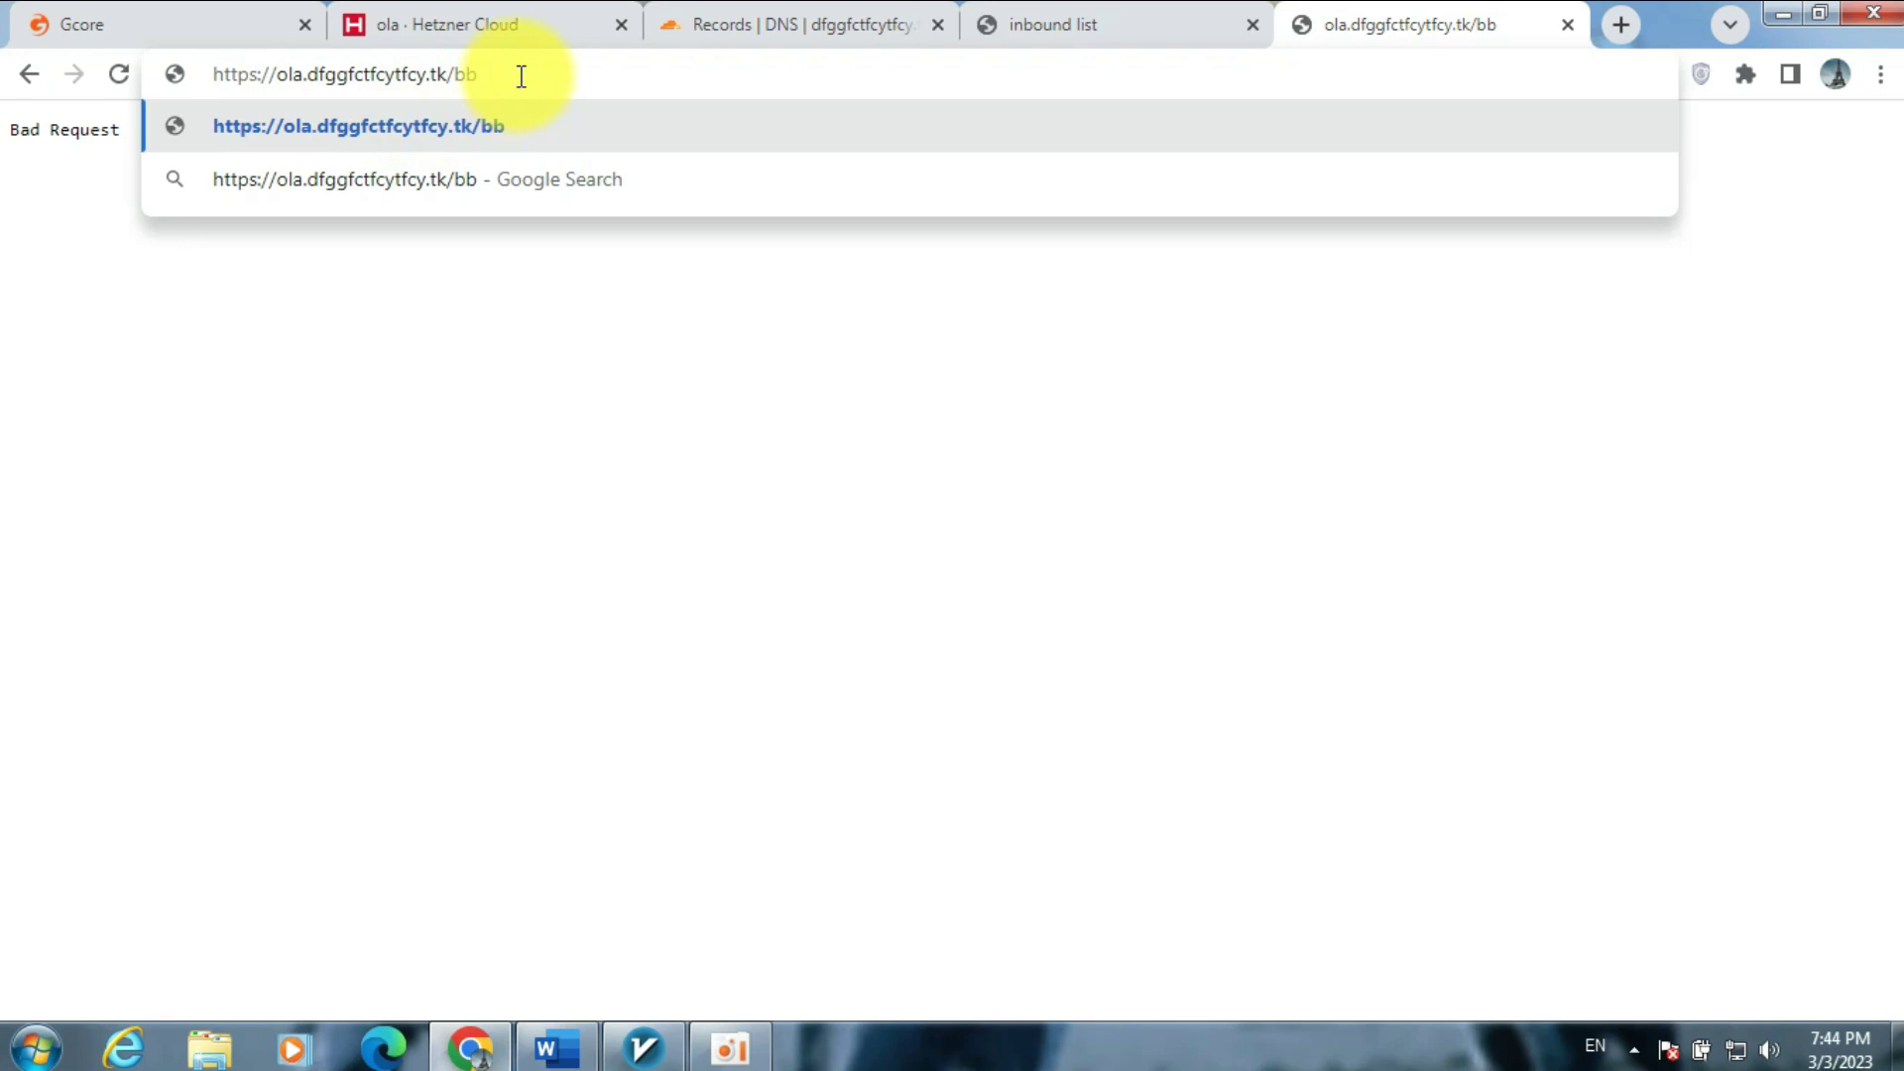
key("Return")
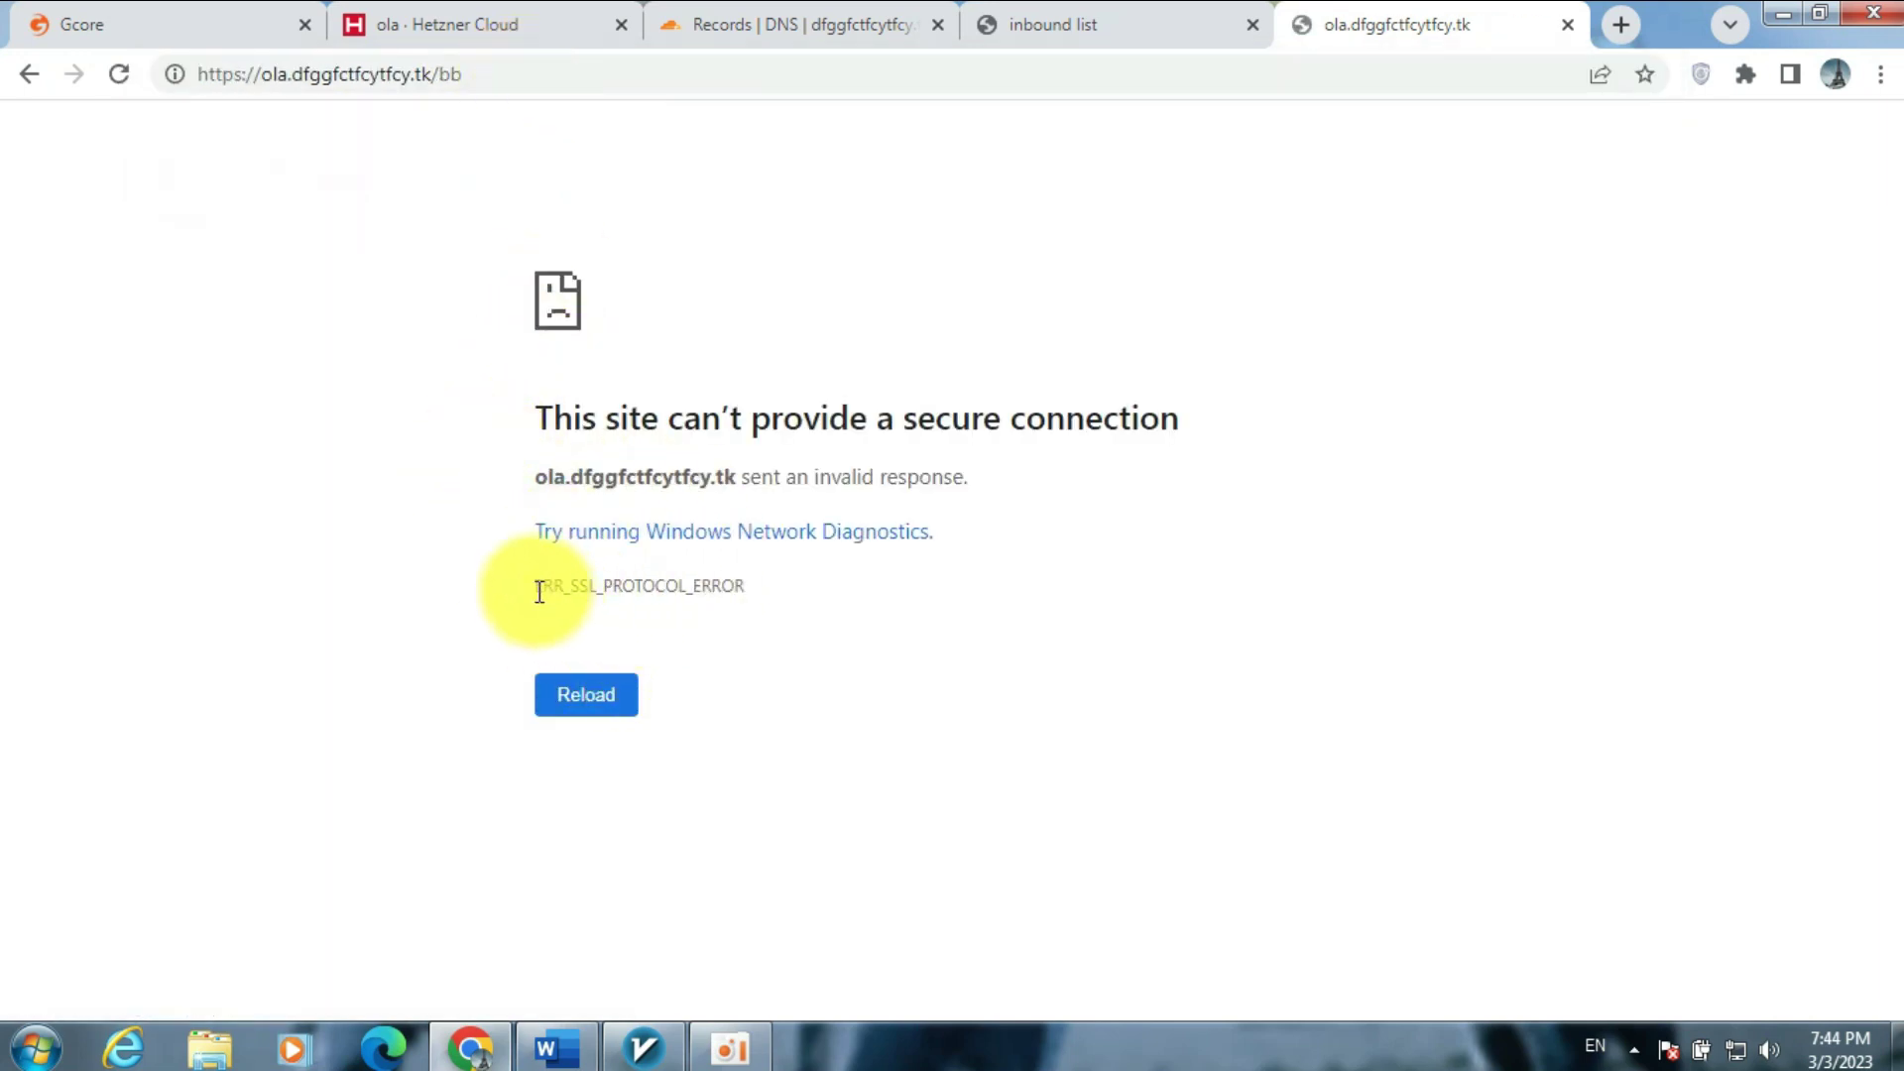
left_click_drag(528, 587, 756, 596)
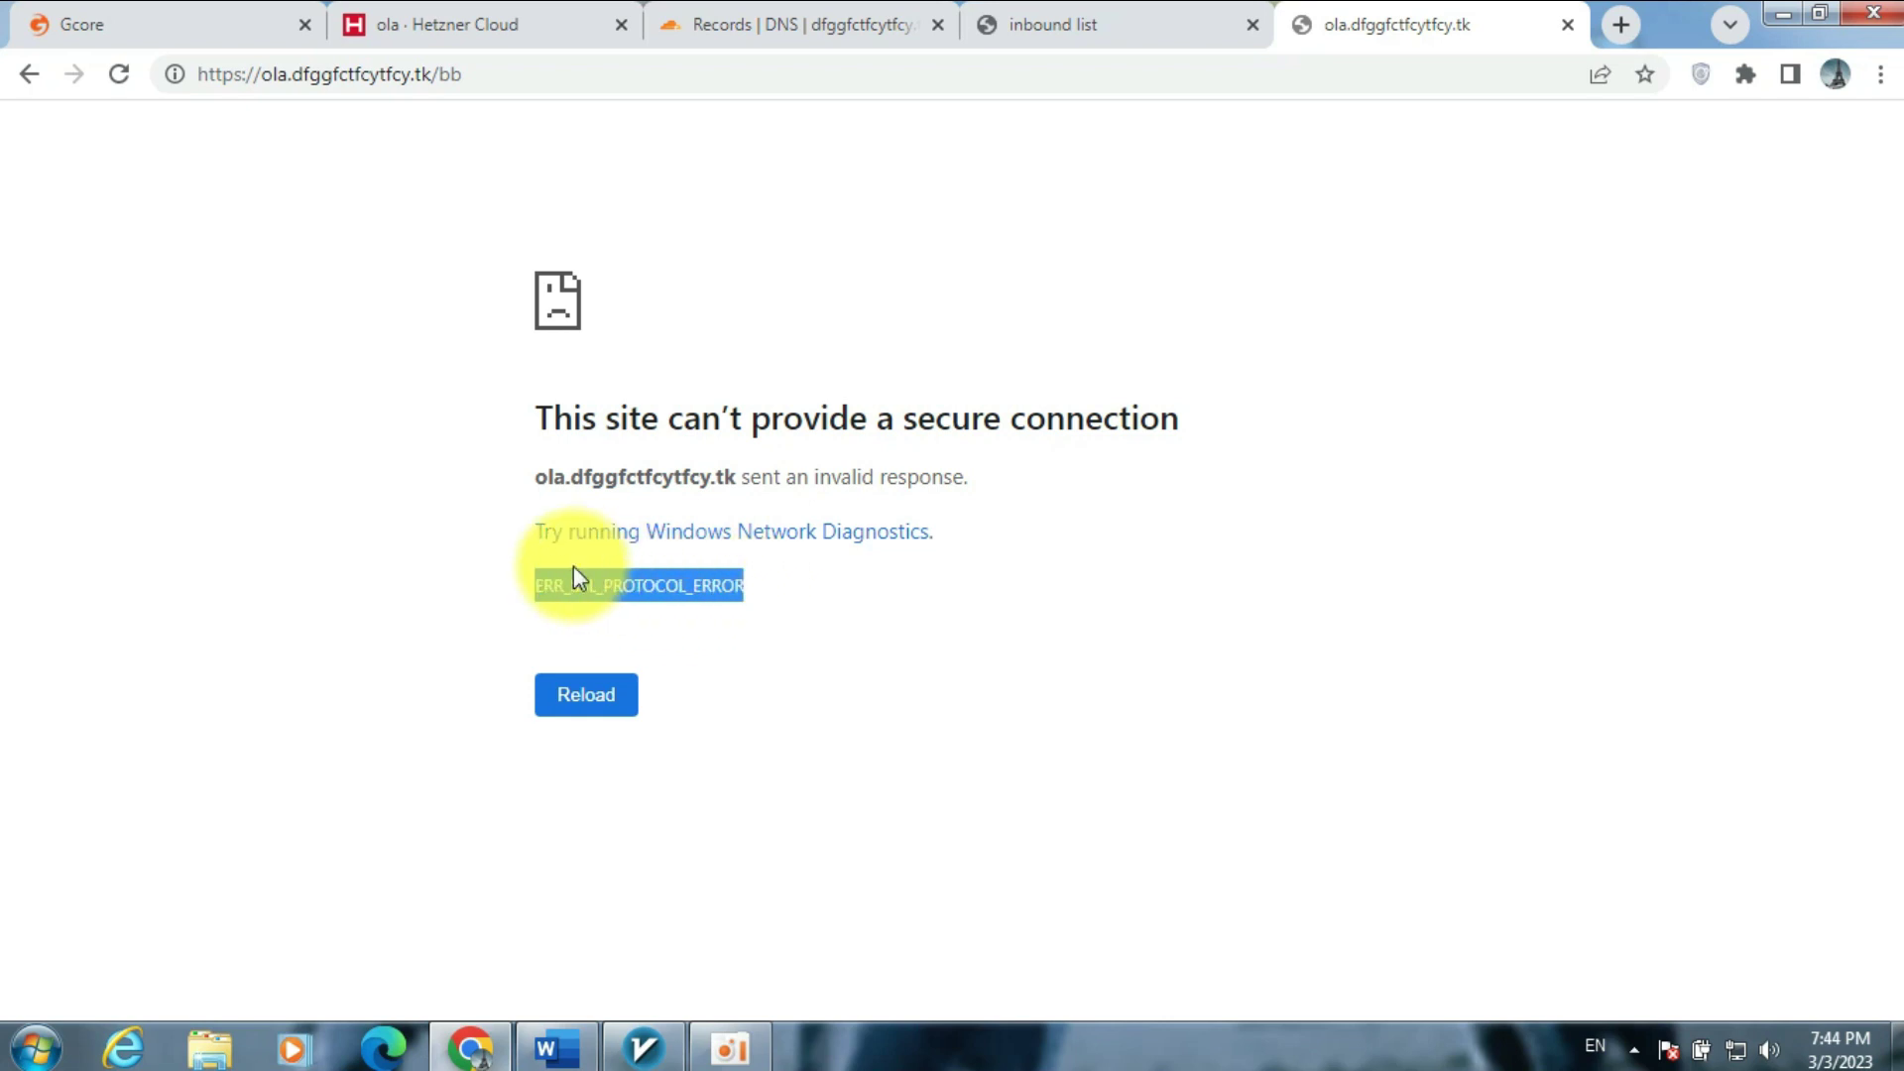
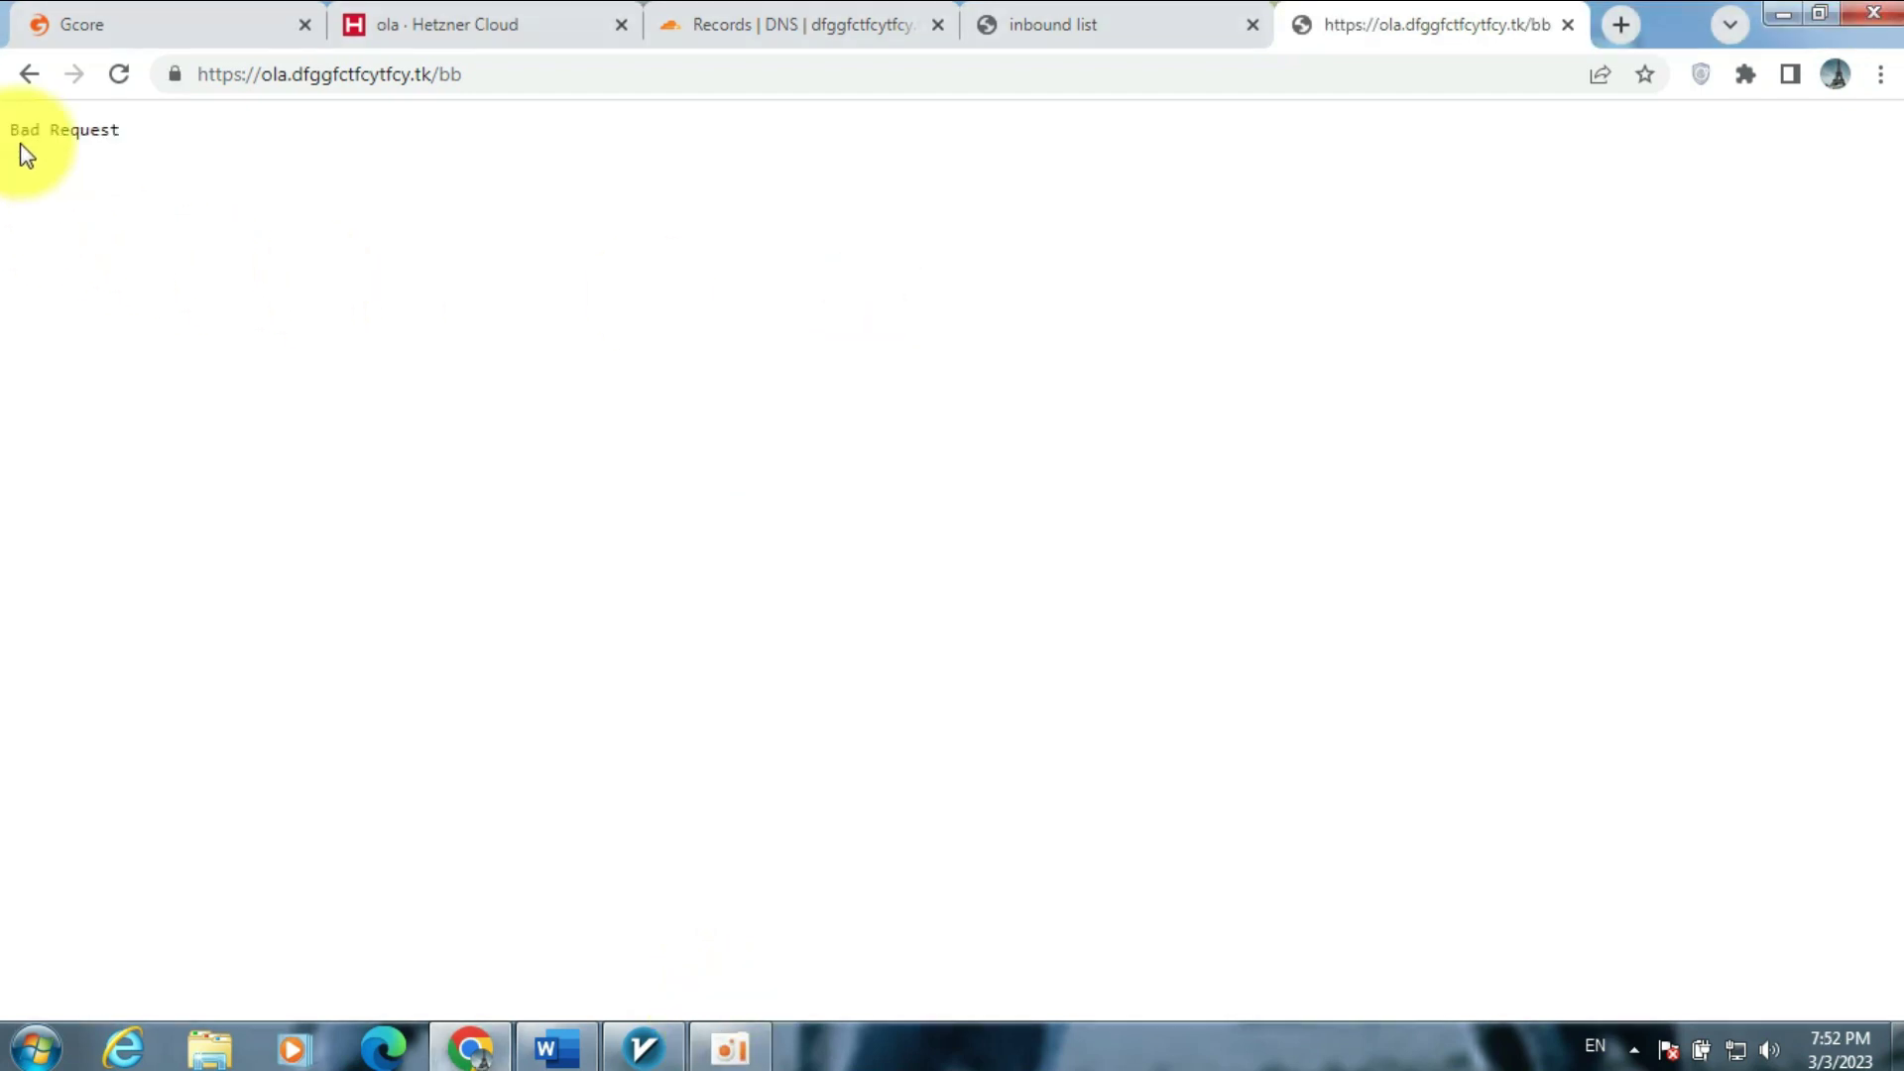
- Select the Bad Request text on the HTTPS /bb page and bring the v2rayN window forward
left_click_drag(5, 134, 149, 142)
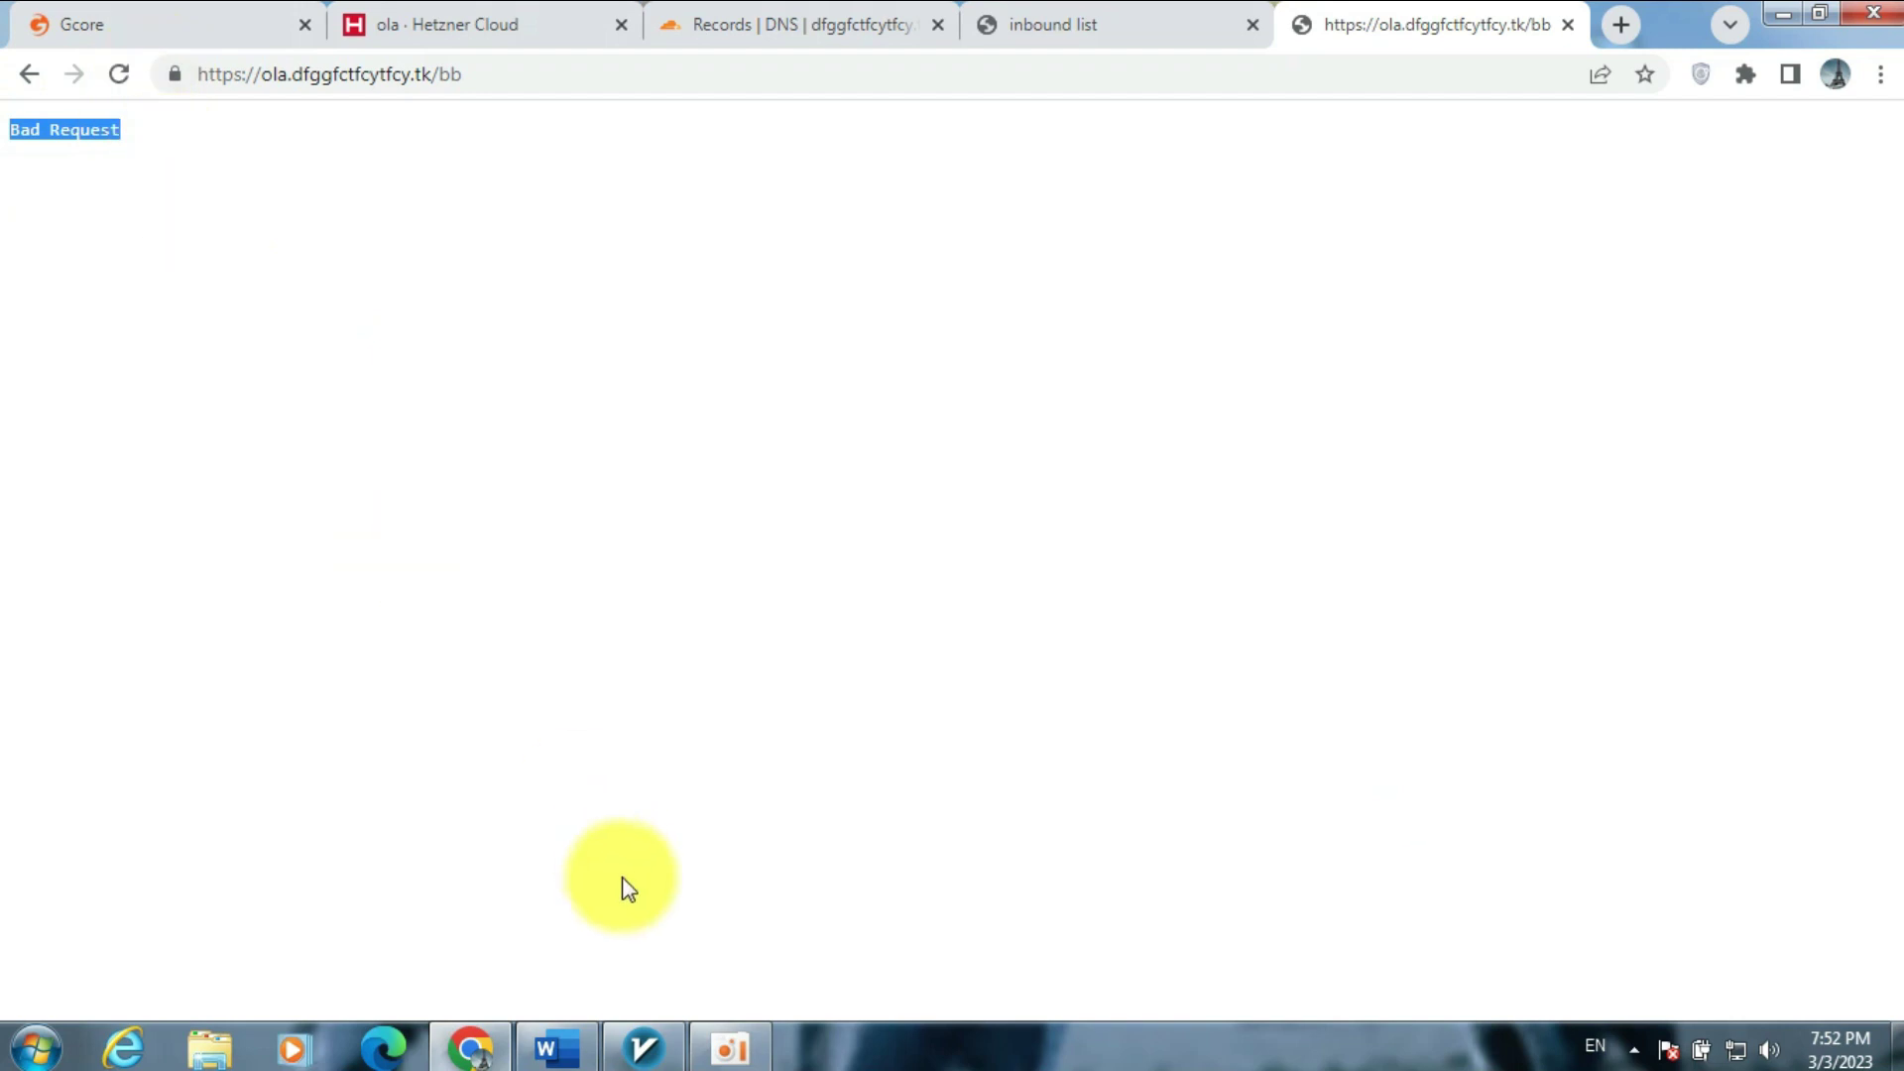
left_click(640, 1049)
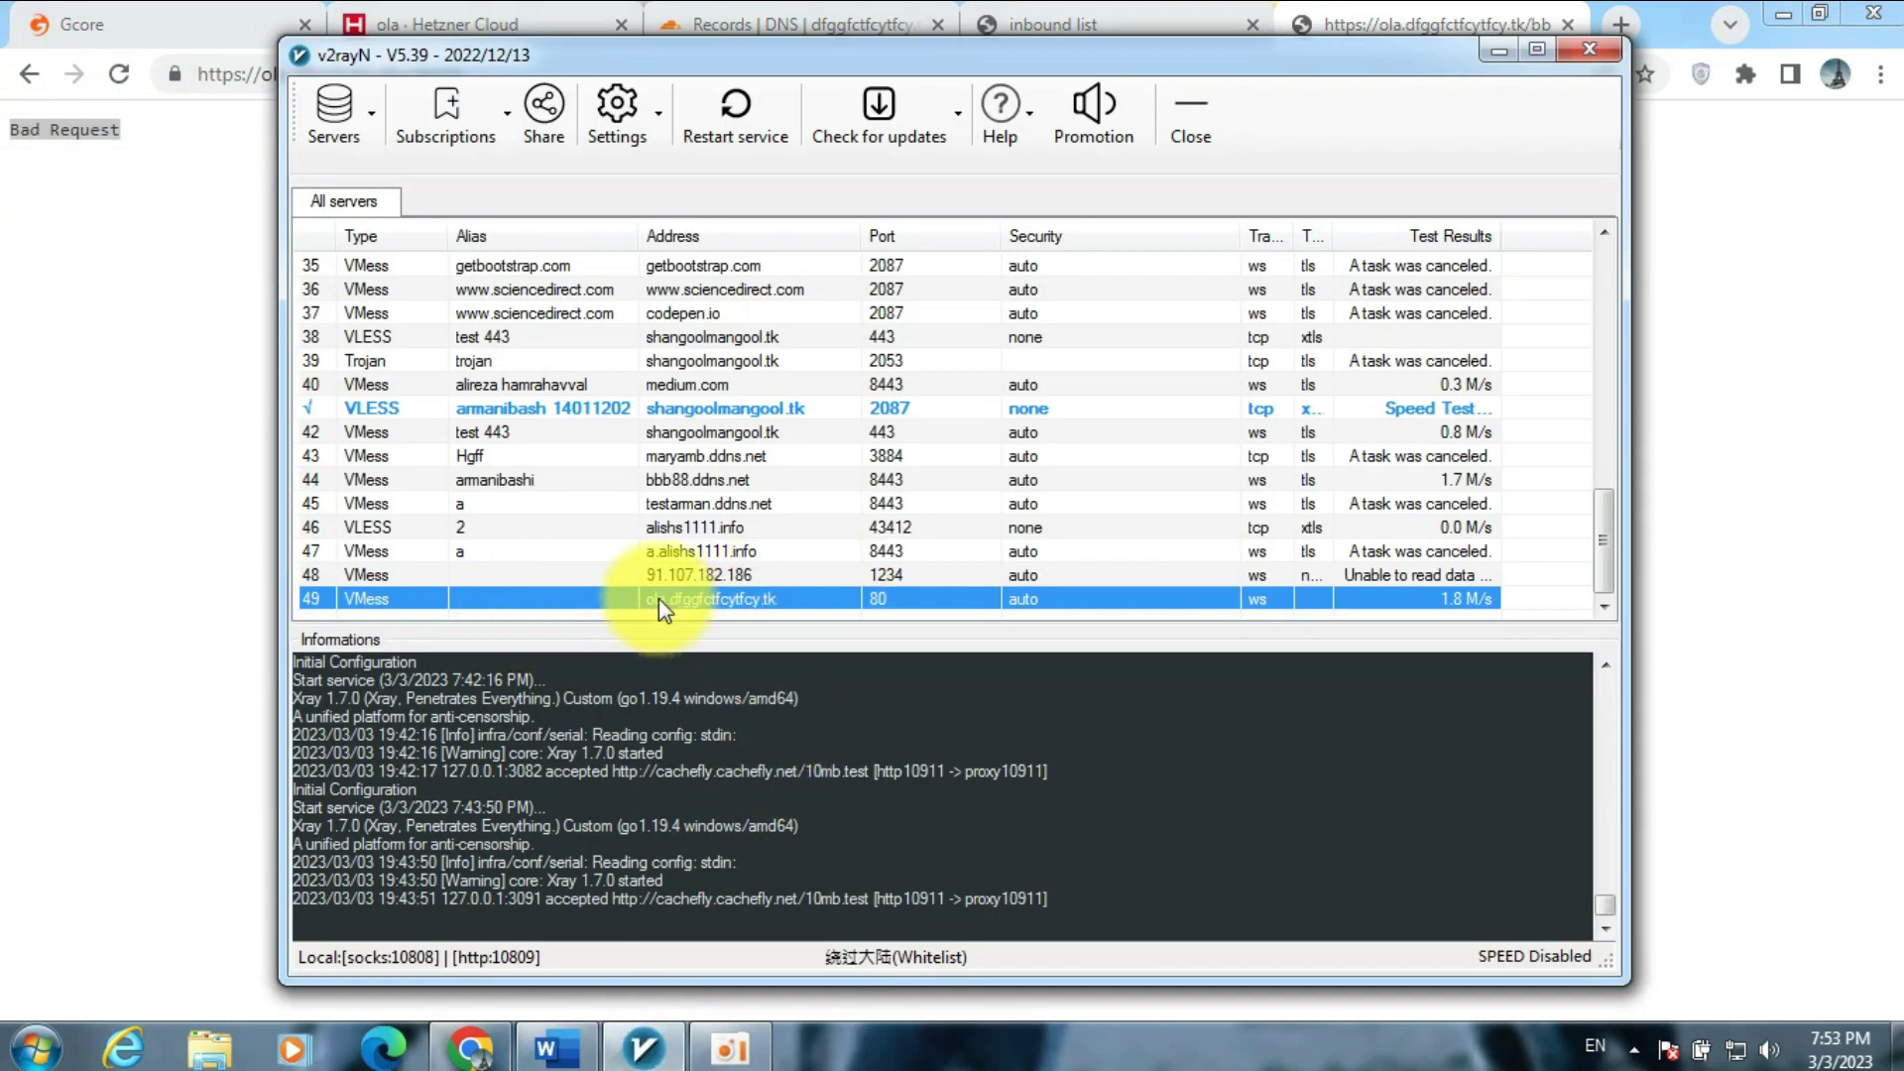
- Duplicate the existing port-80 VMess server by copying its share link and importing it
key("ctrl+c")
key("ctrl+v")
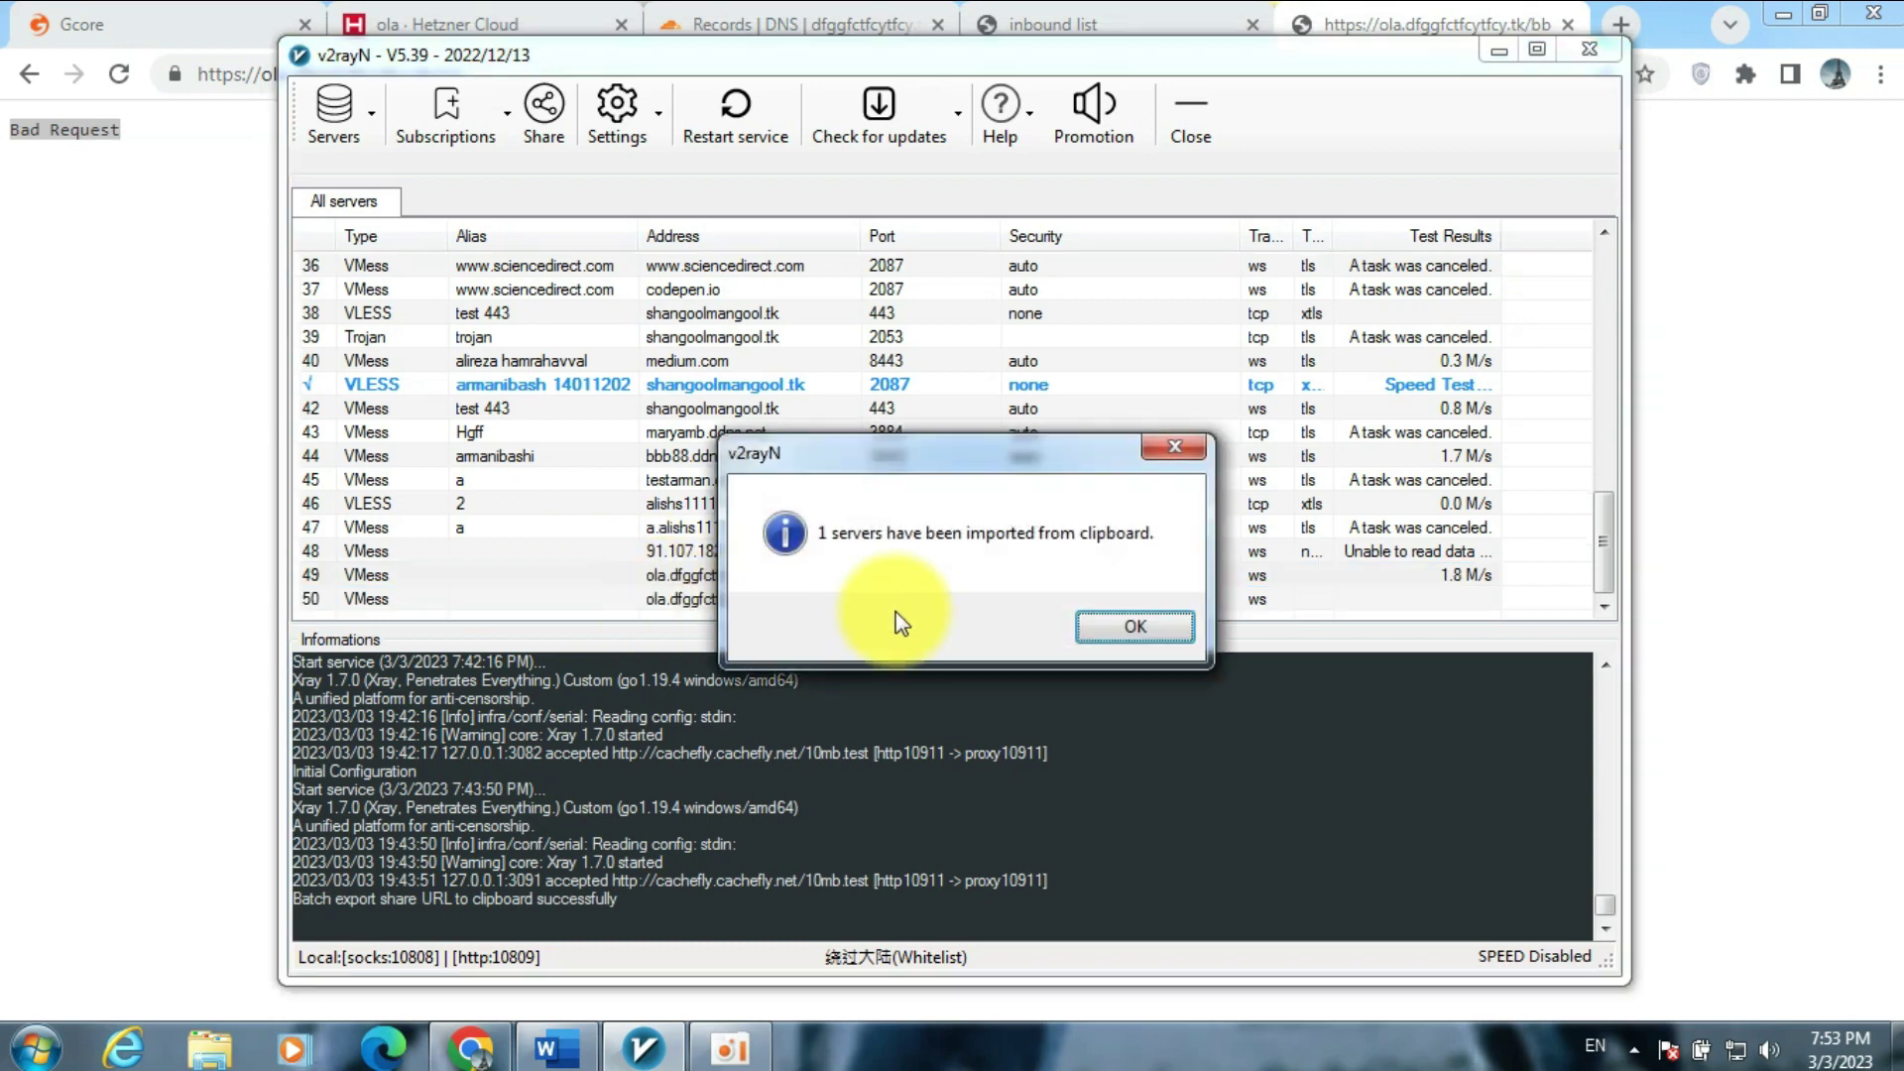
left_click(1092, 619)
left_click(721, 601)
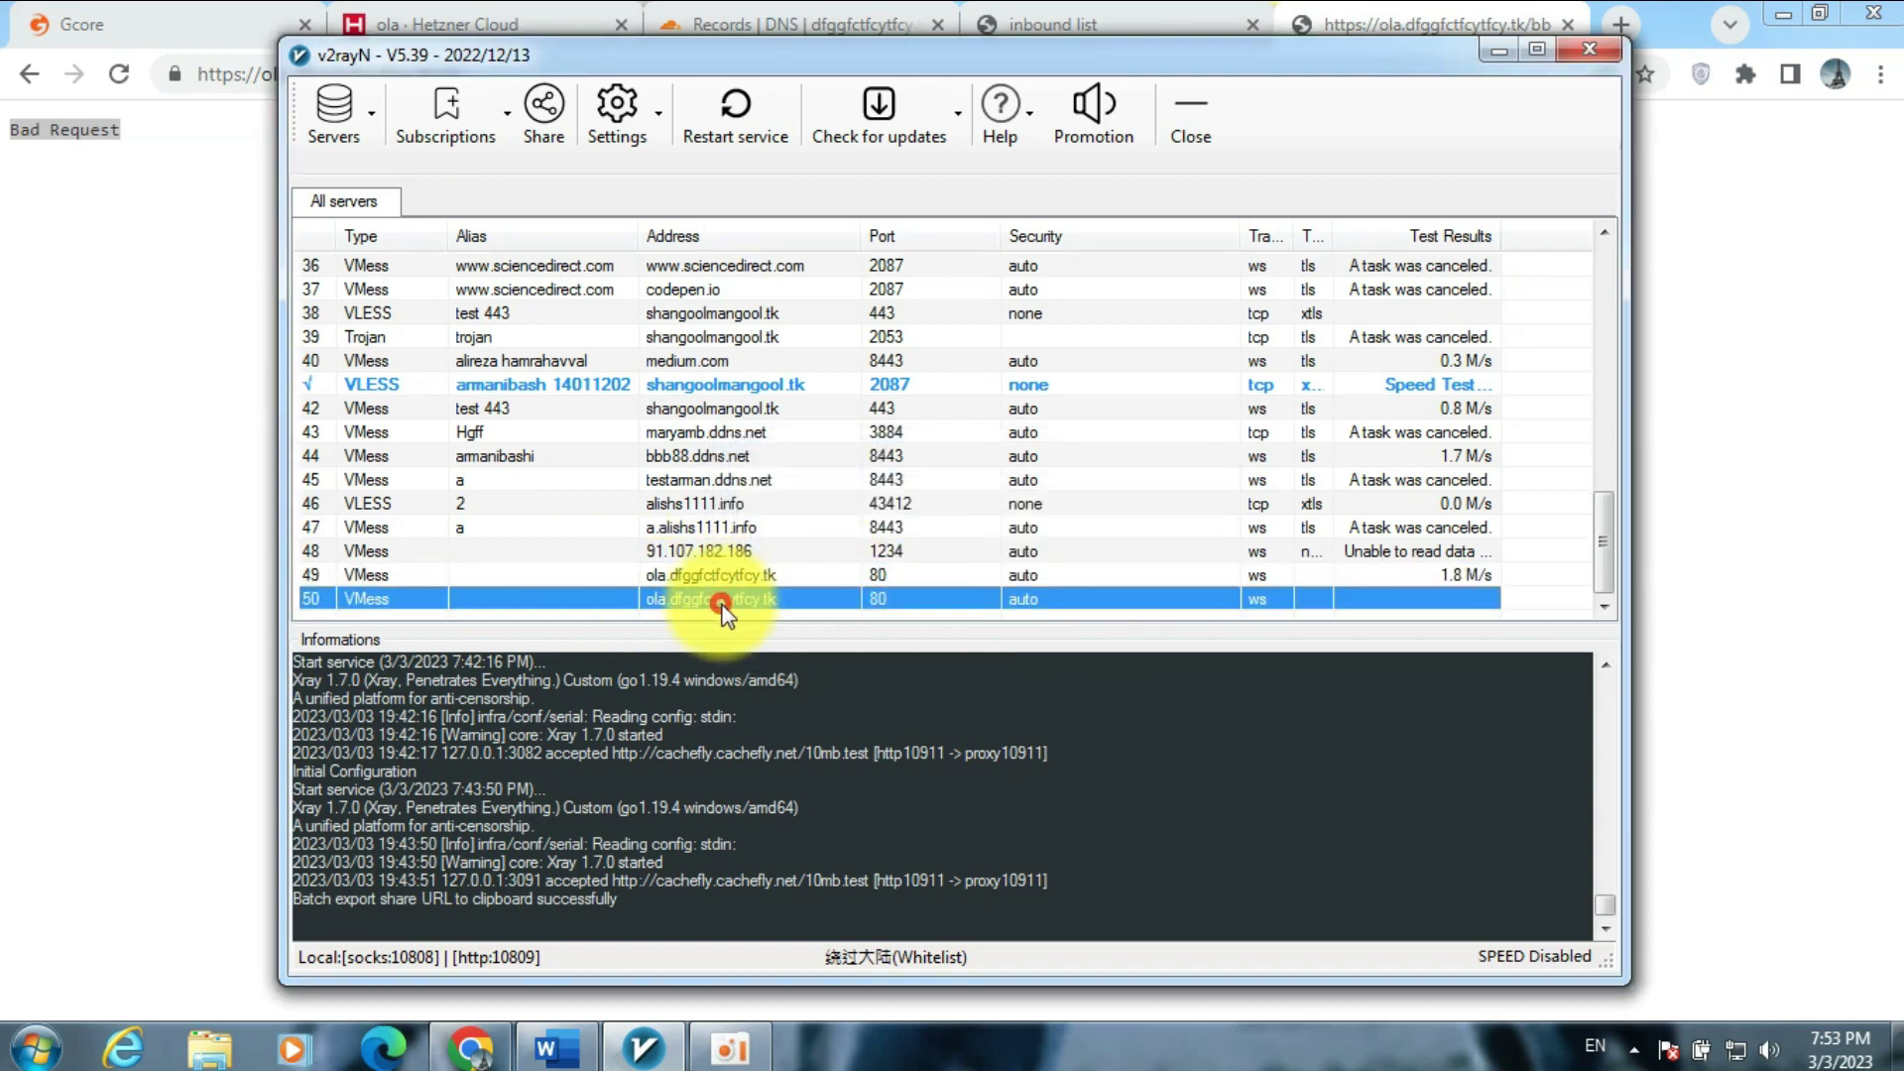
- Edit the imported server to use port 443 with TLS and save it
double_click(632, 602)
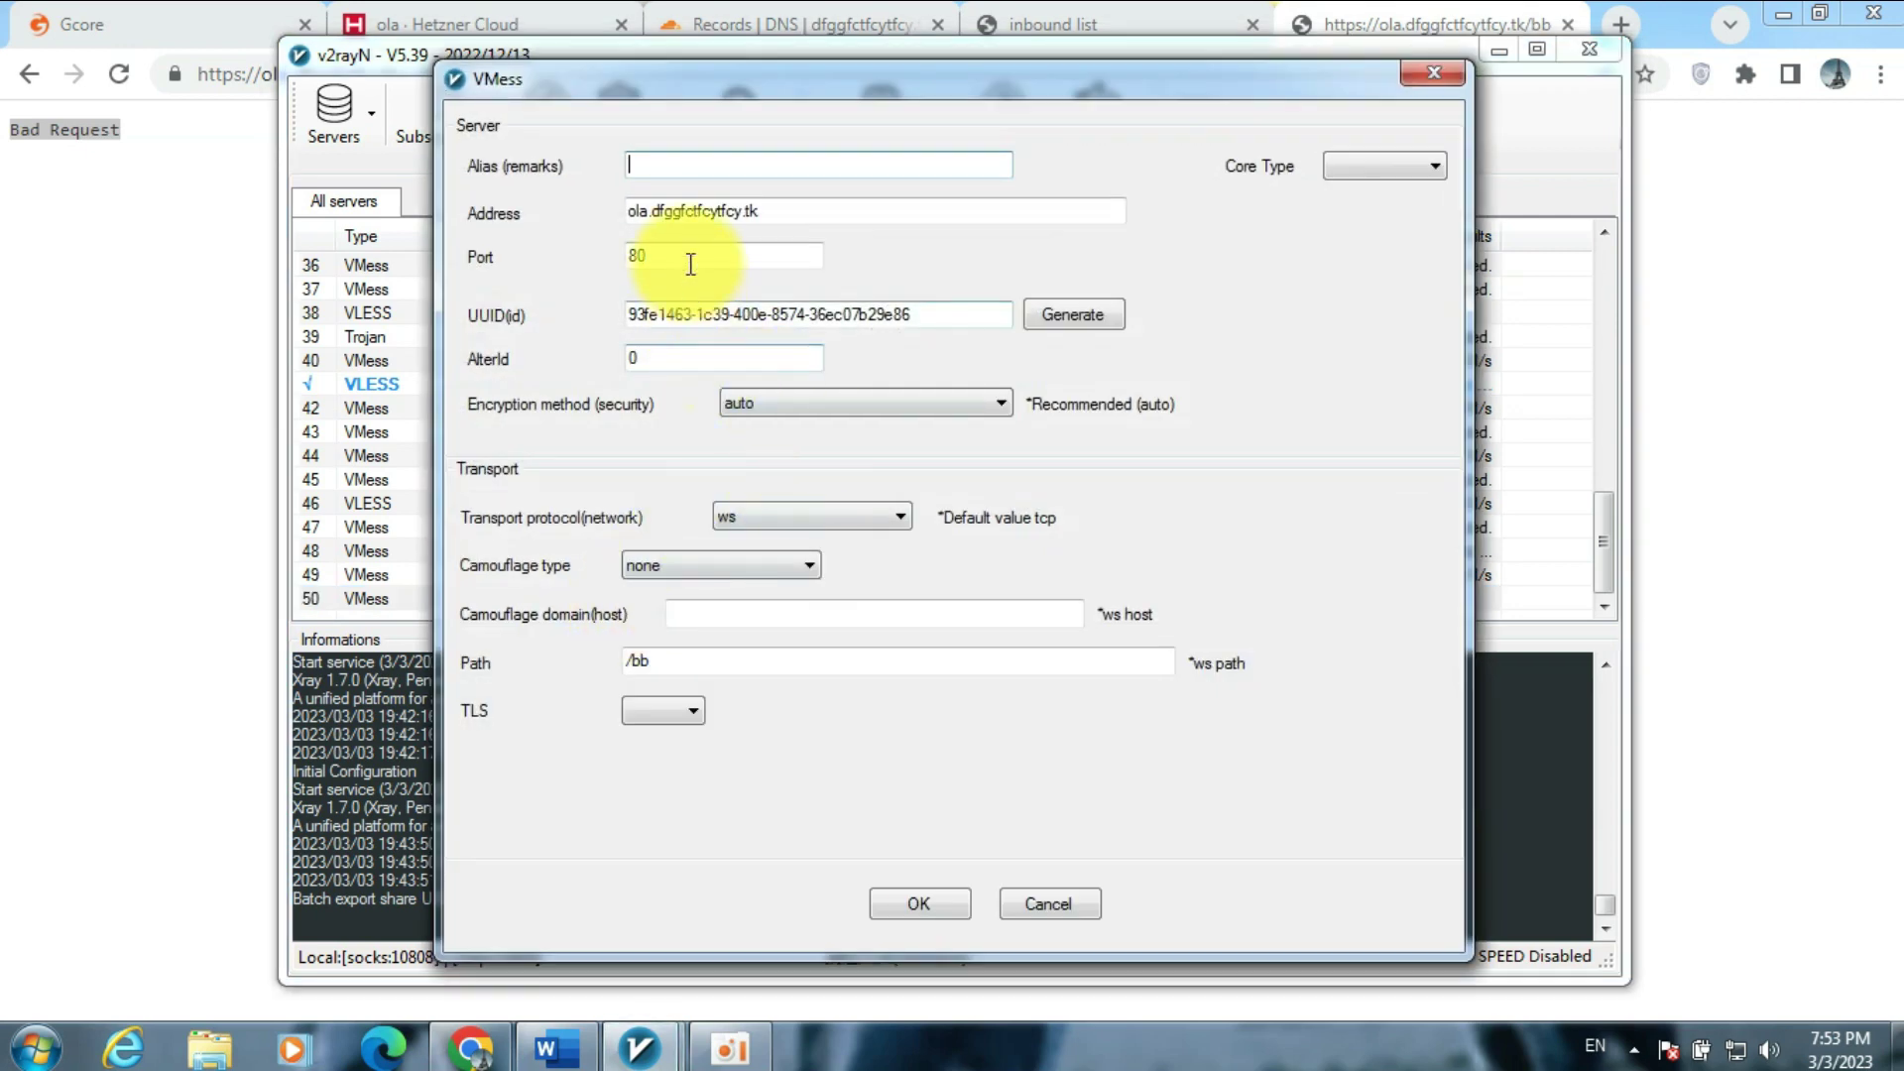
left_click(692, 258)
left_click_drag(691, 258, 606, 260)
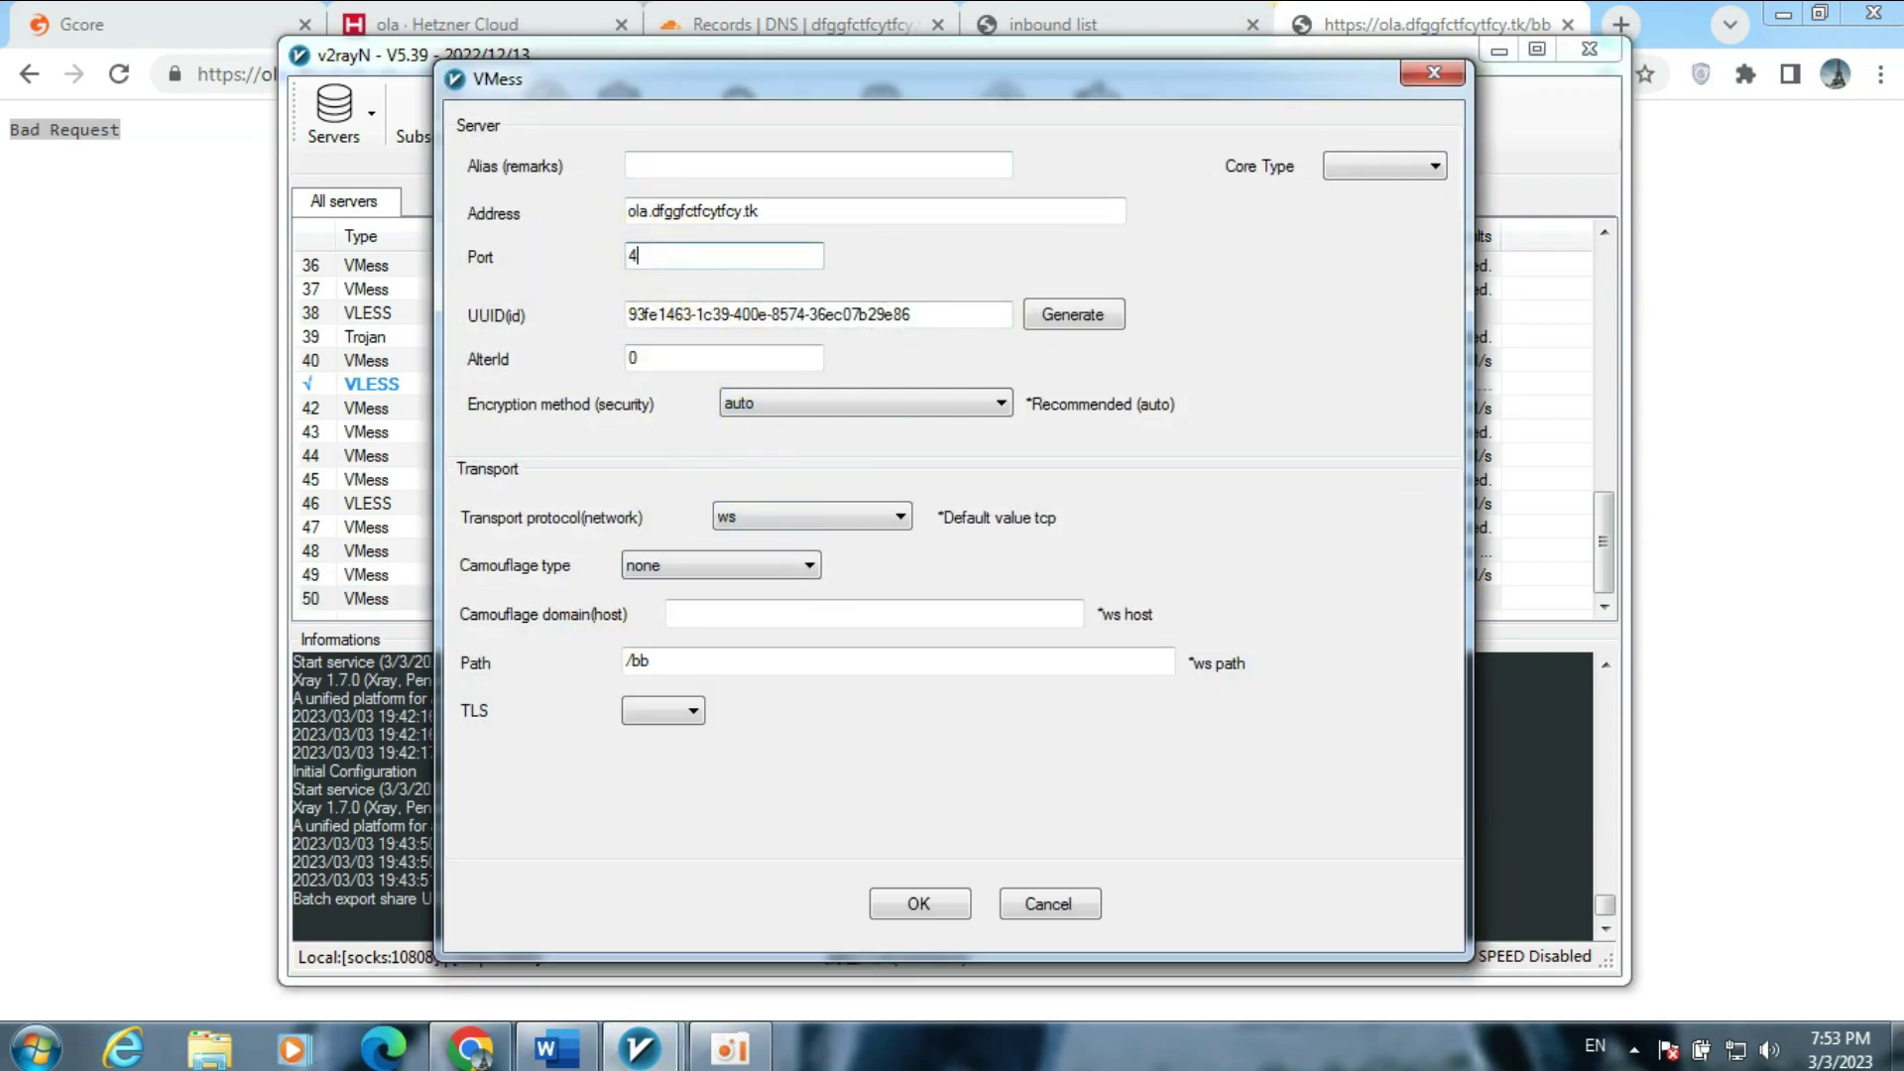
left_click(664, 712)
left_click(651, 760)
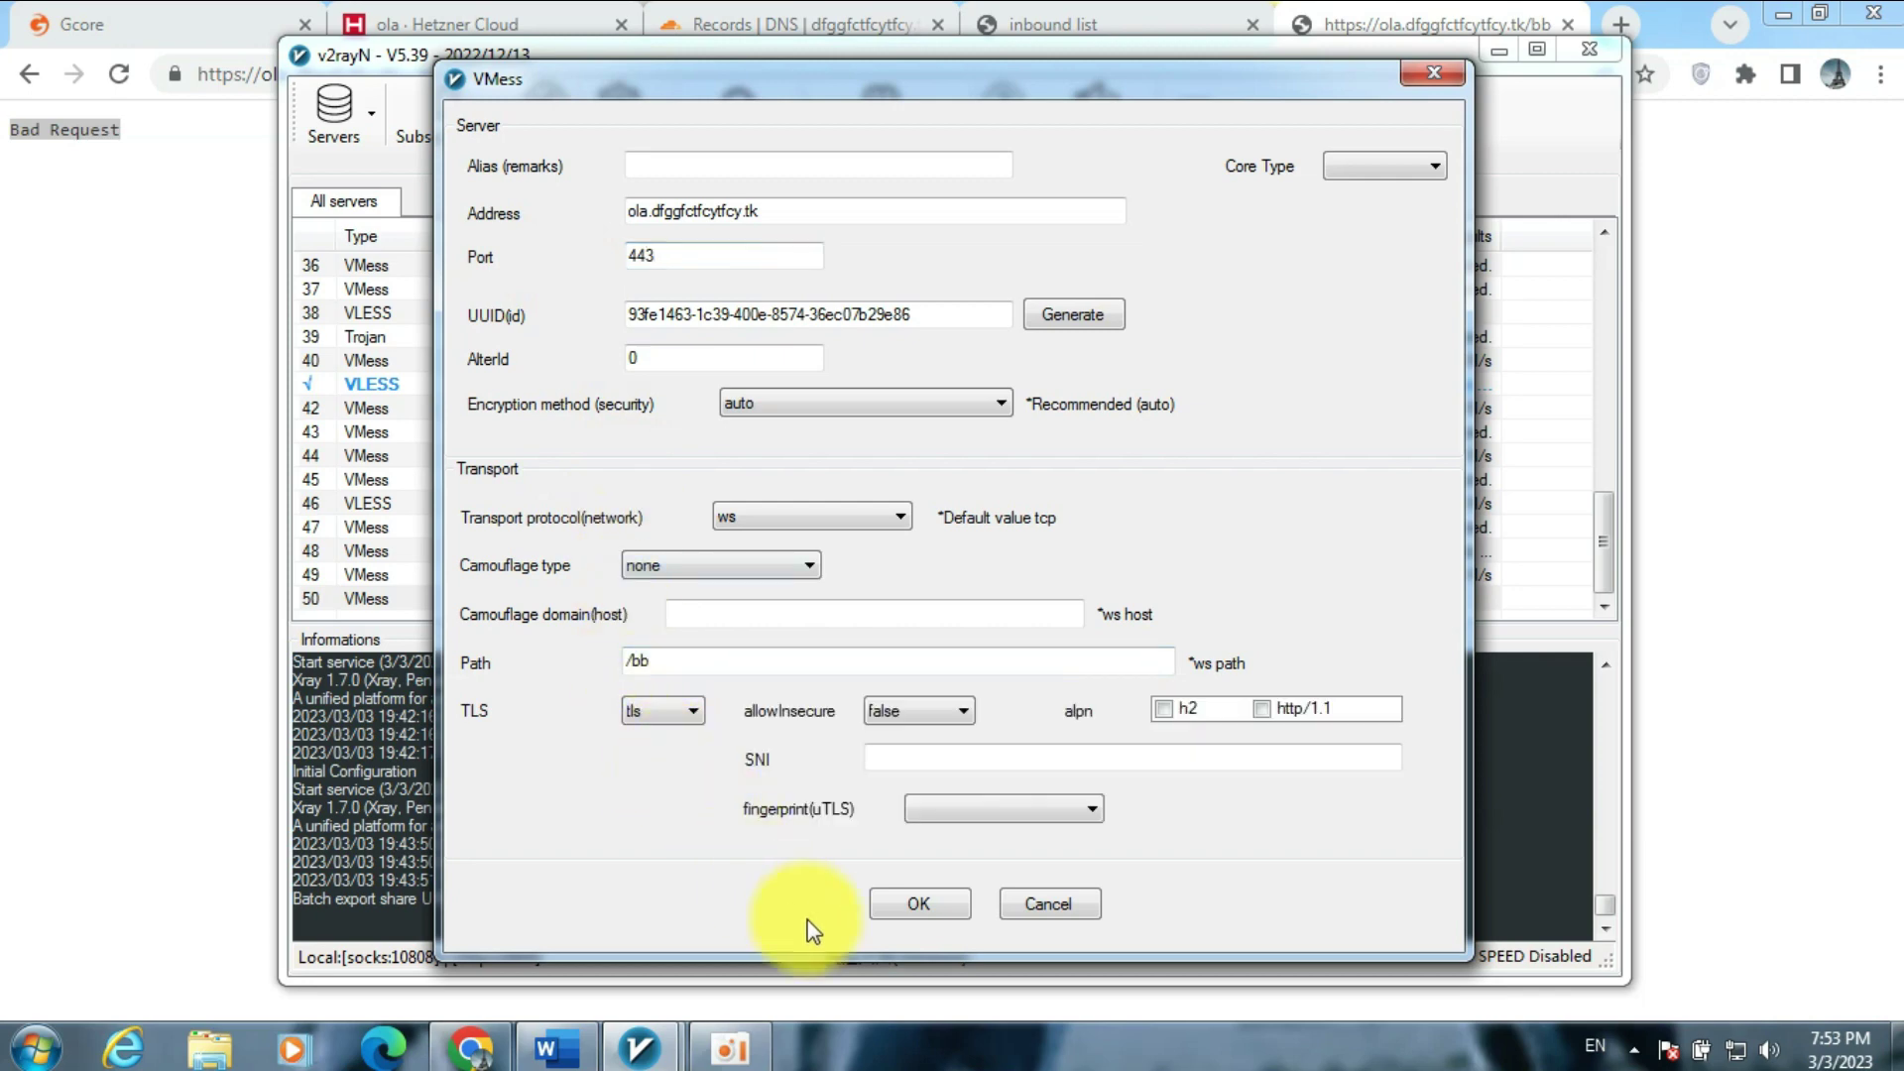
left_click(906, 904)
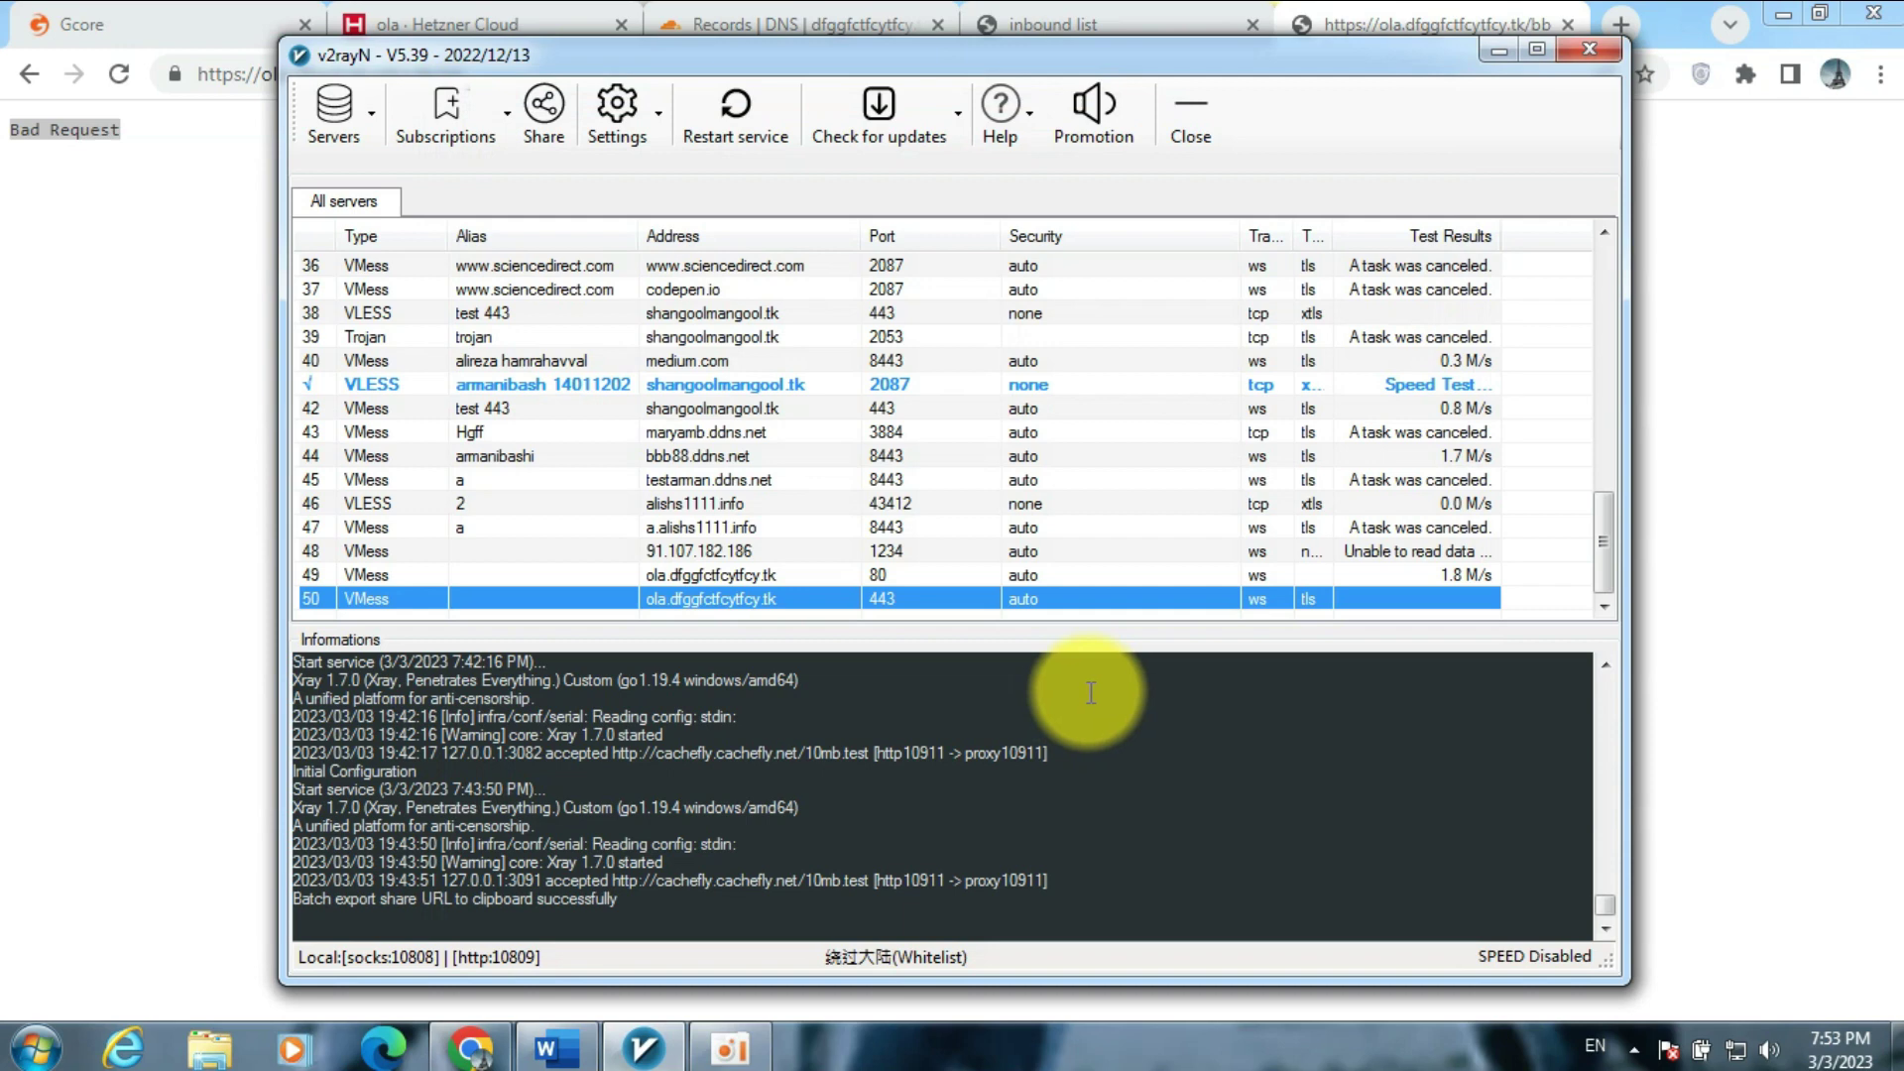
- Speed-test the new server (3.7 M/s), make it active, and set it as system proxy
key("ctrl+t")
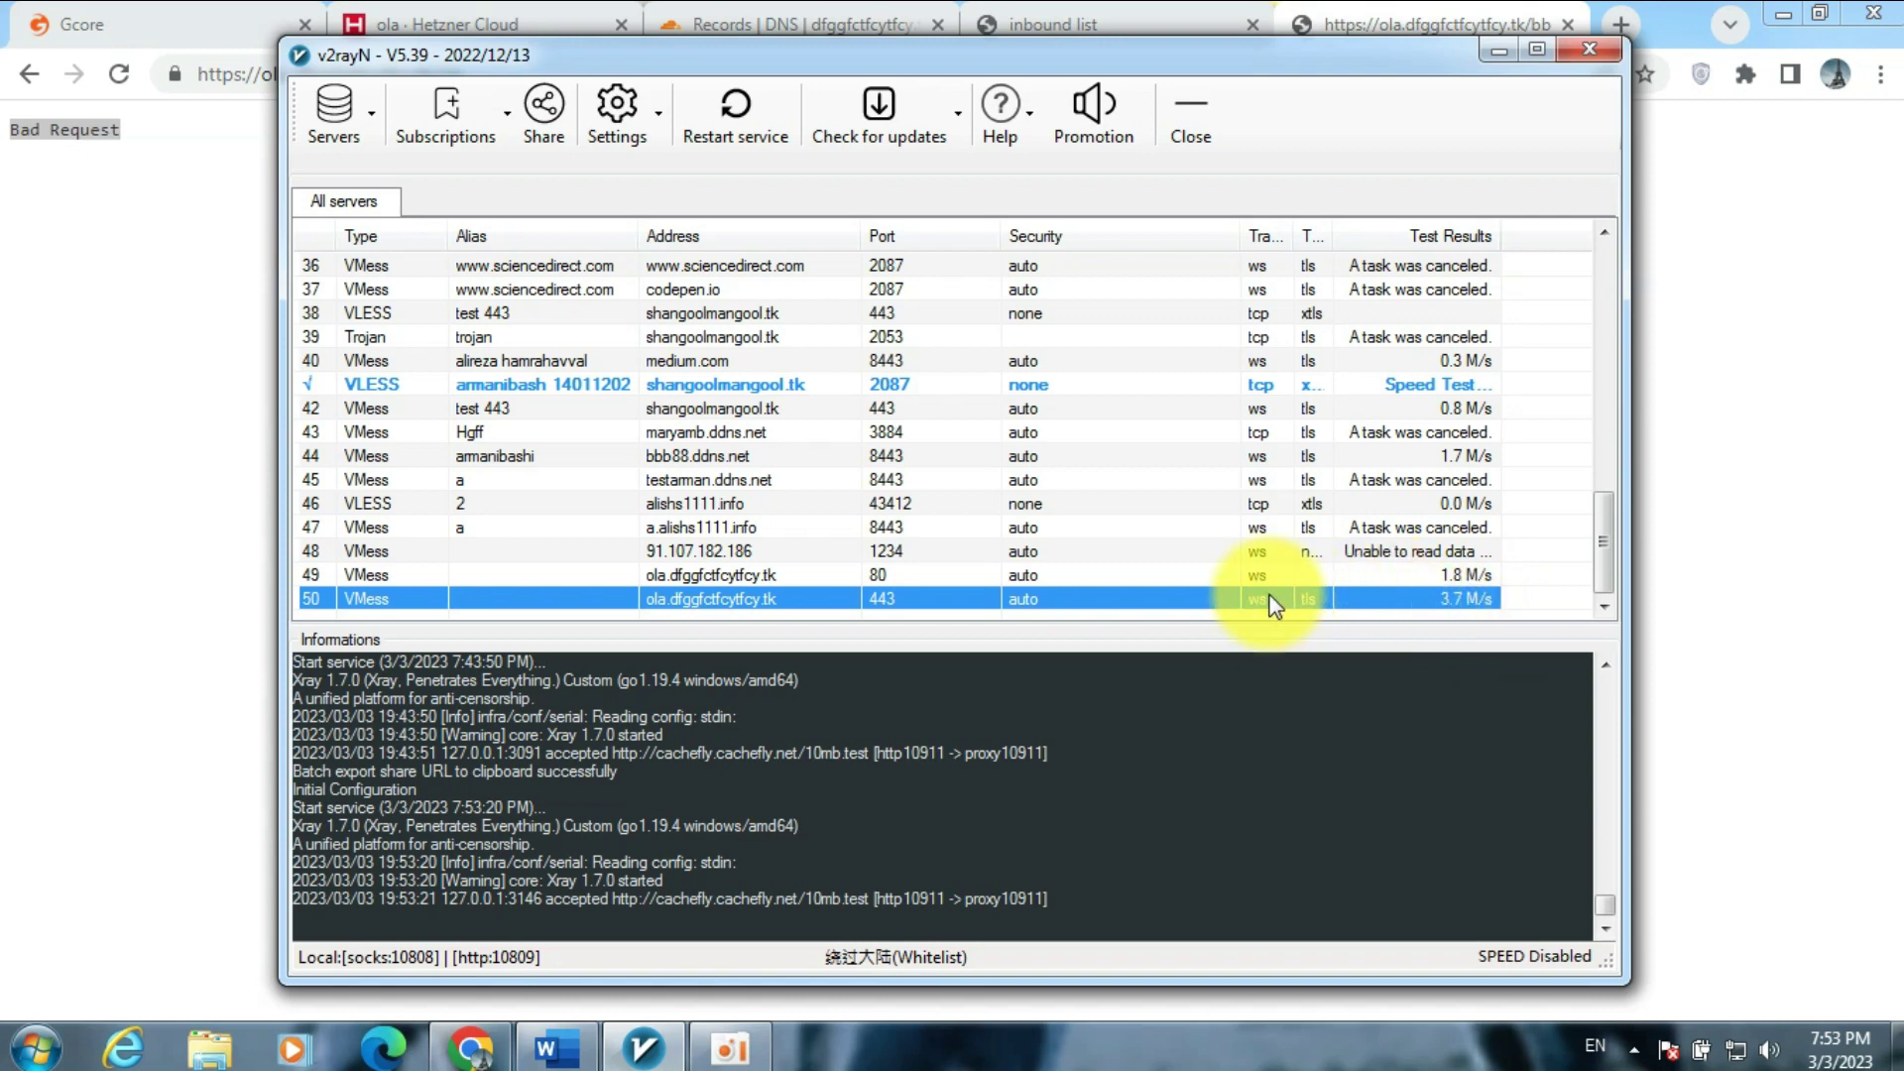
key("Return")
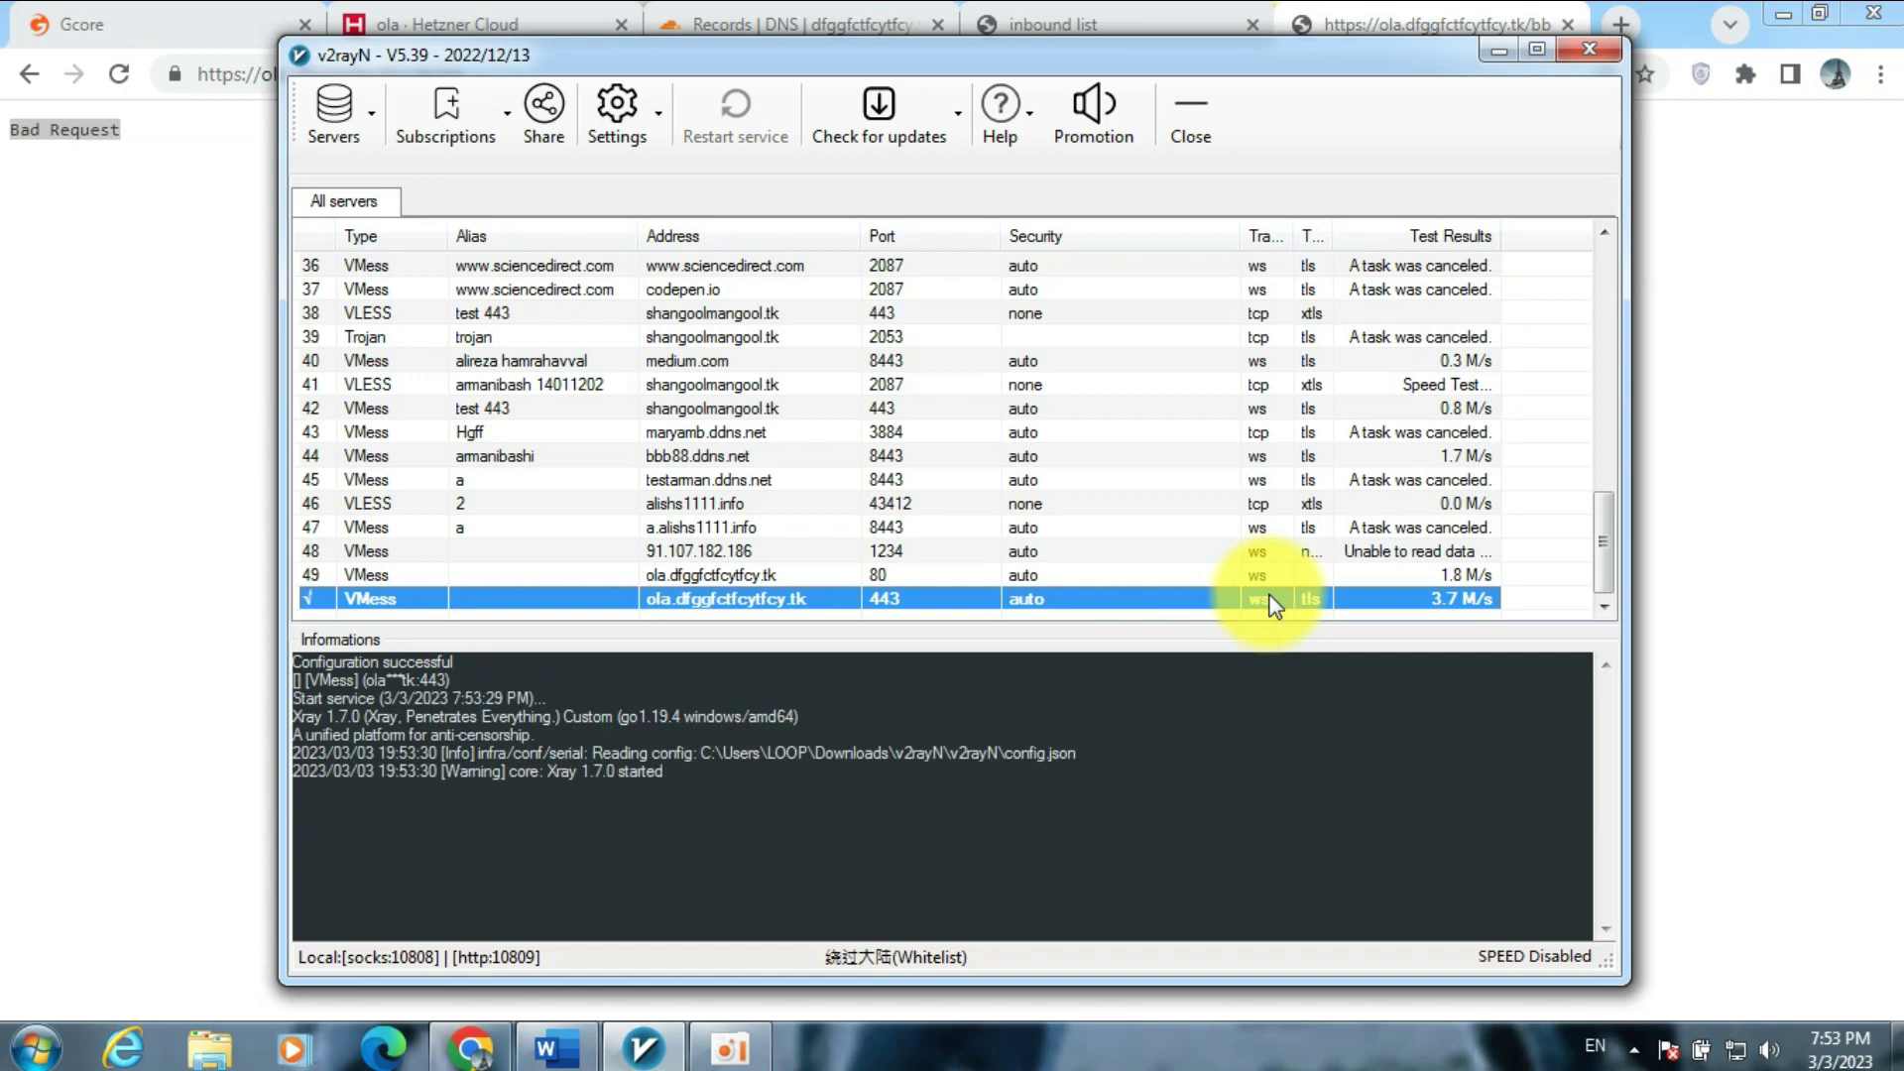
left_click(1634, 1049)
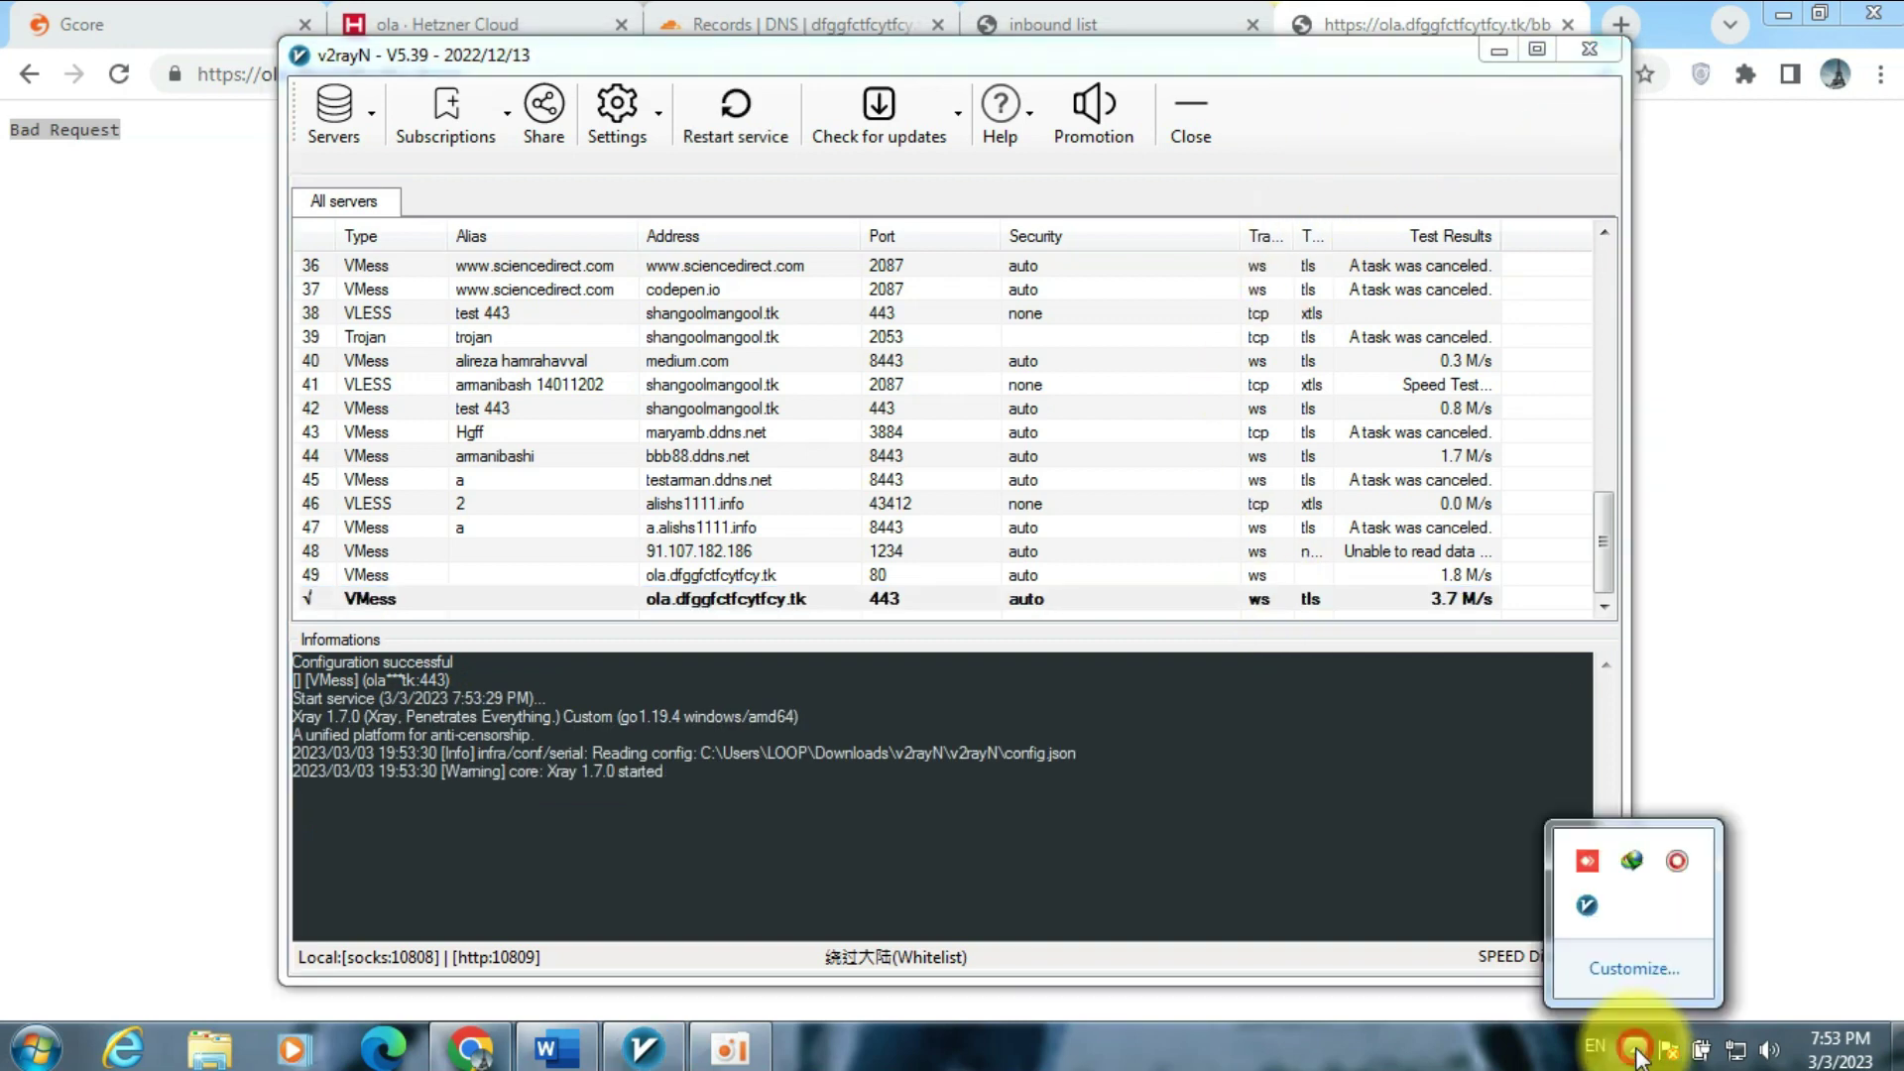
right_click(1597, 899)
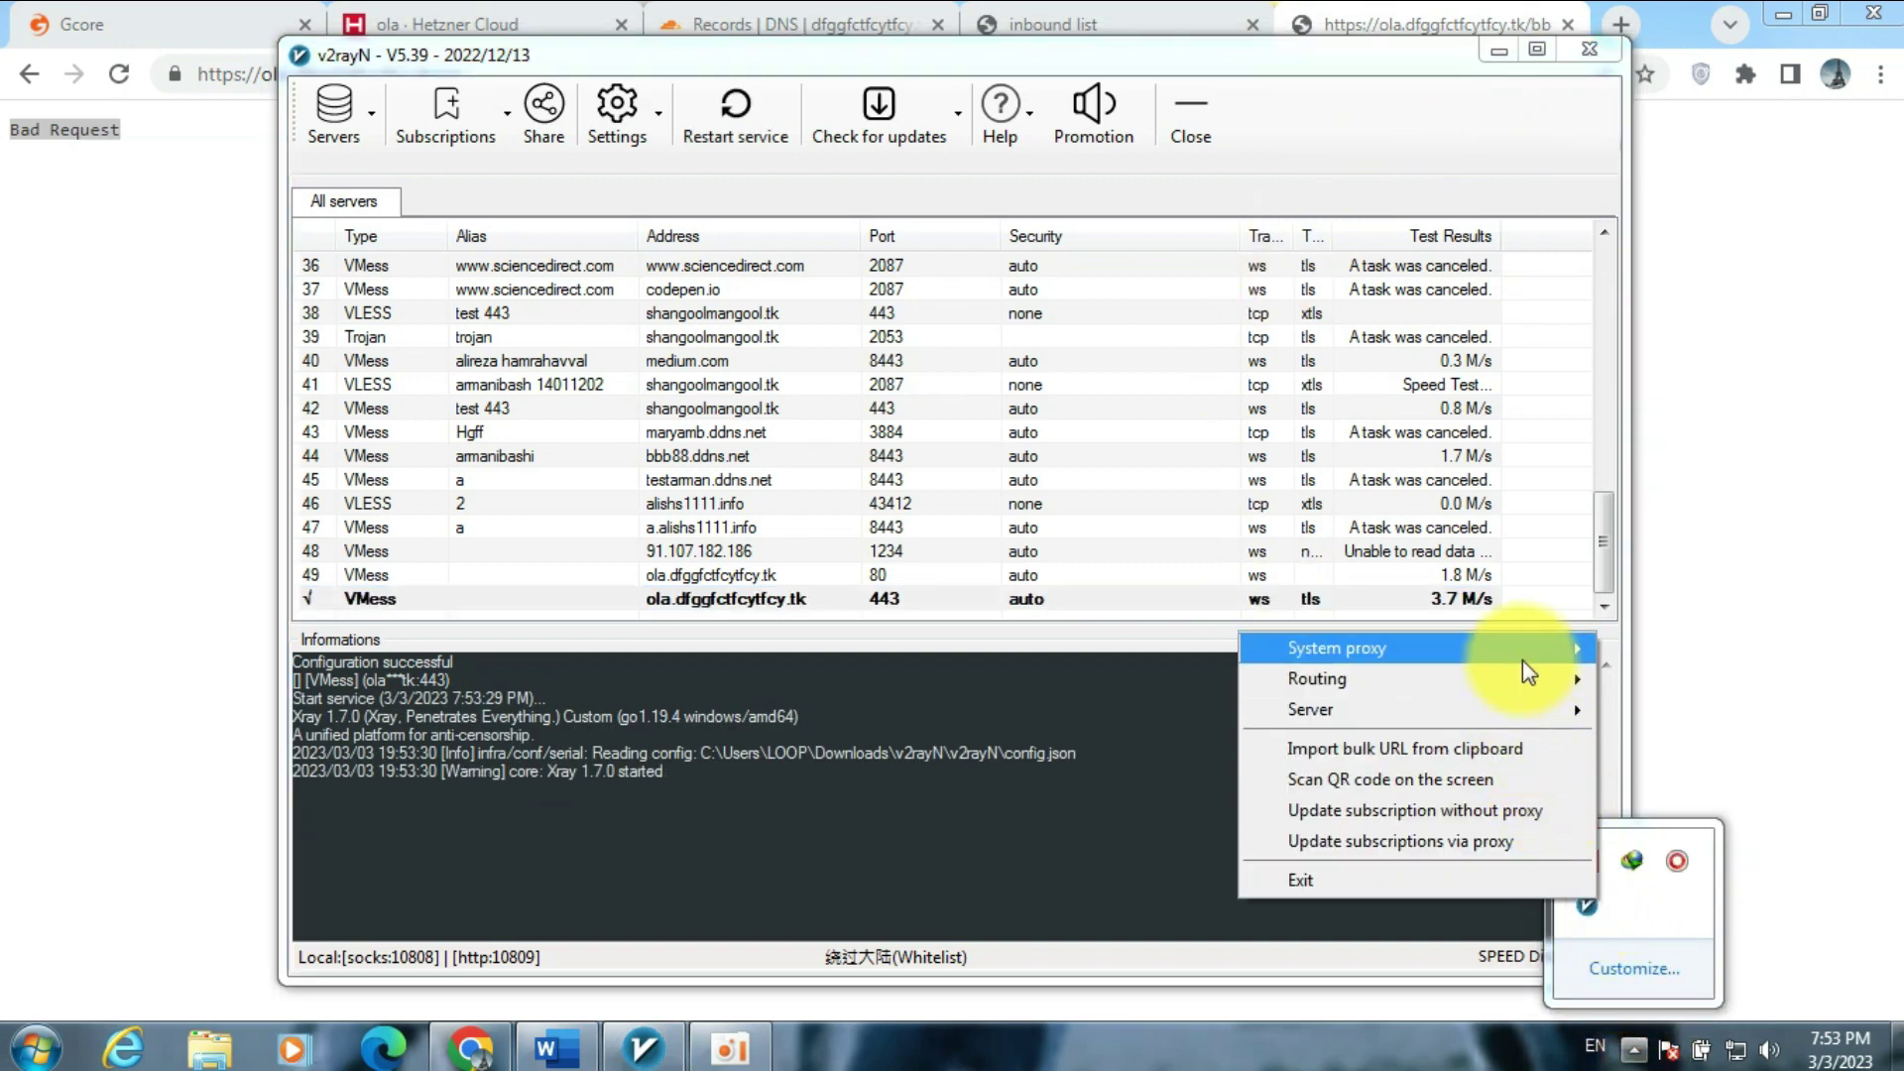
mouse_move(1522, 658)
left_click(1682, 684)
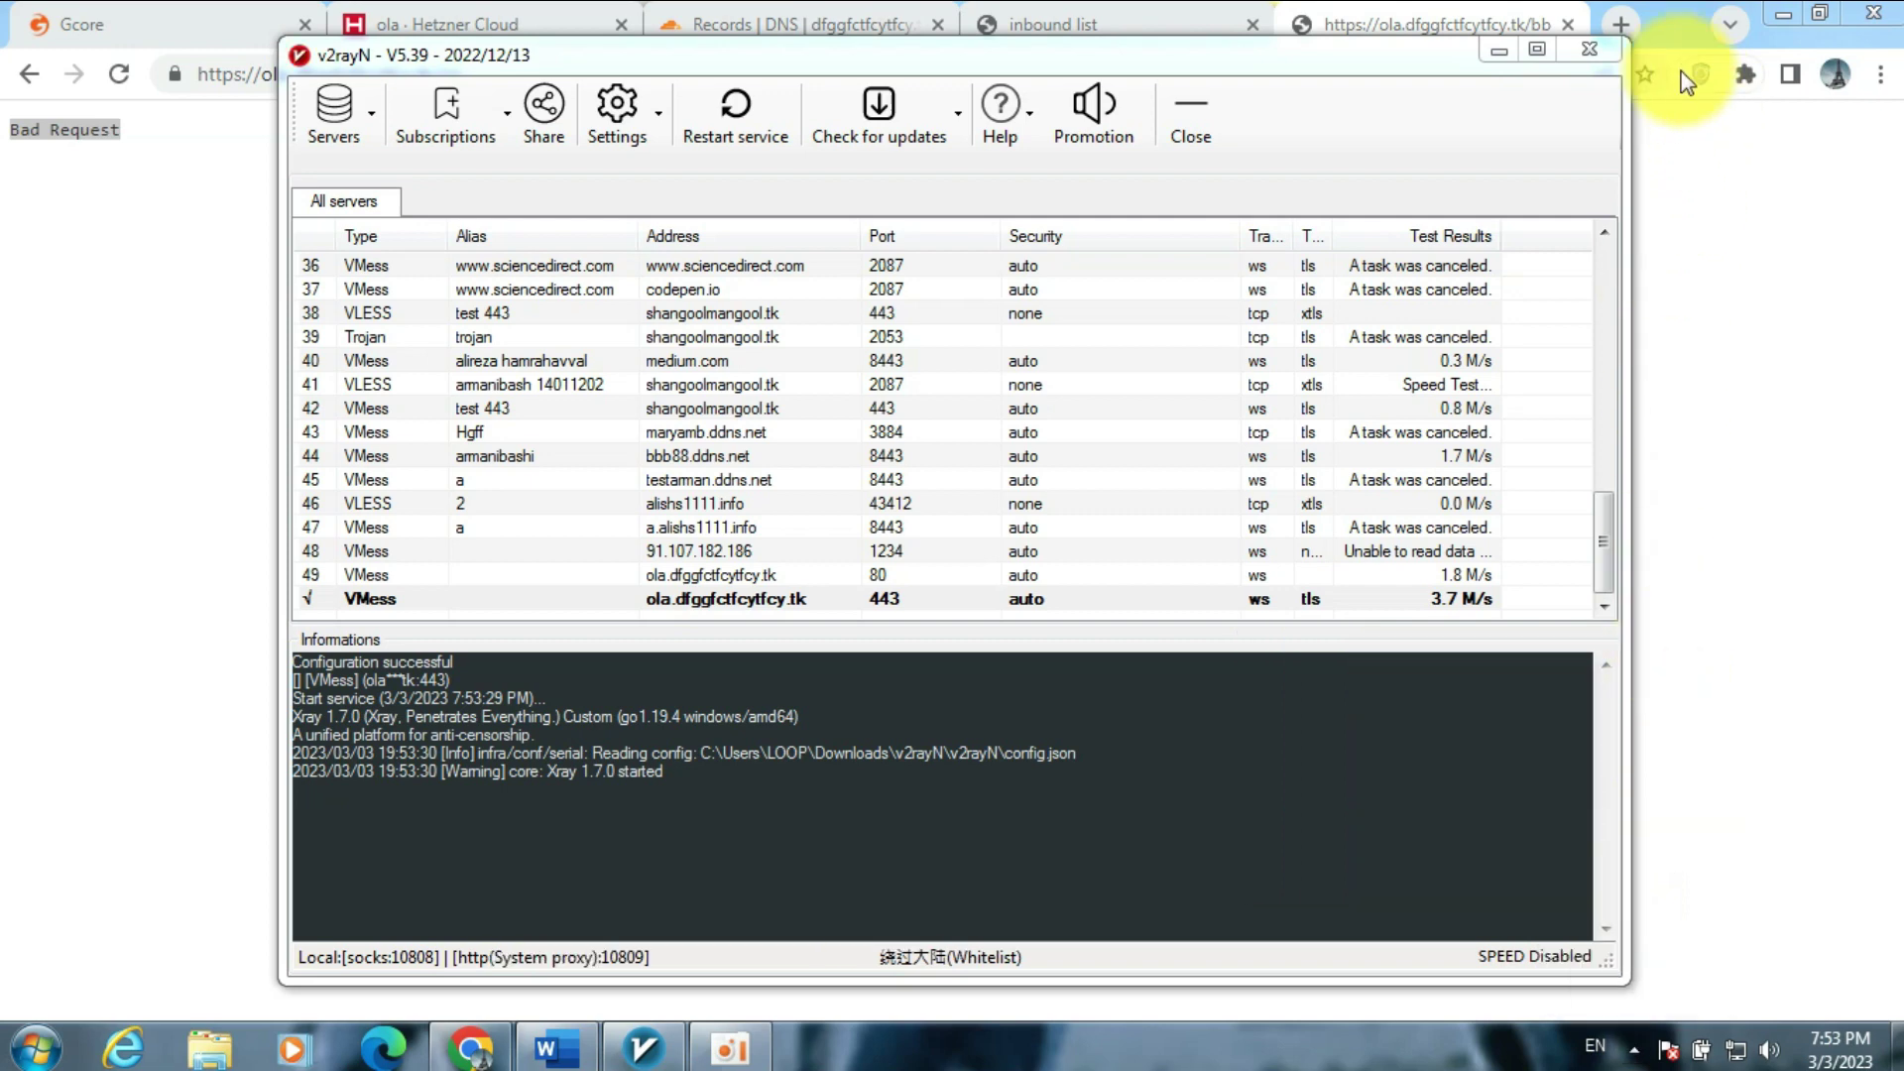
left_click(1626, 22)
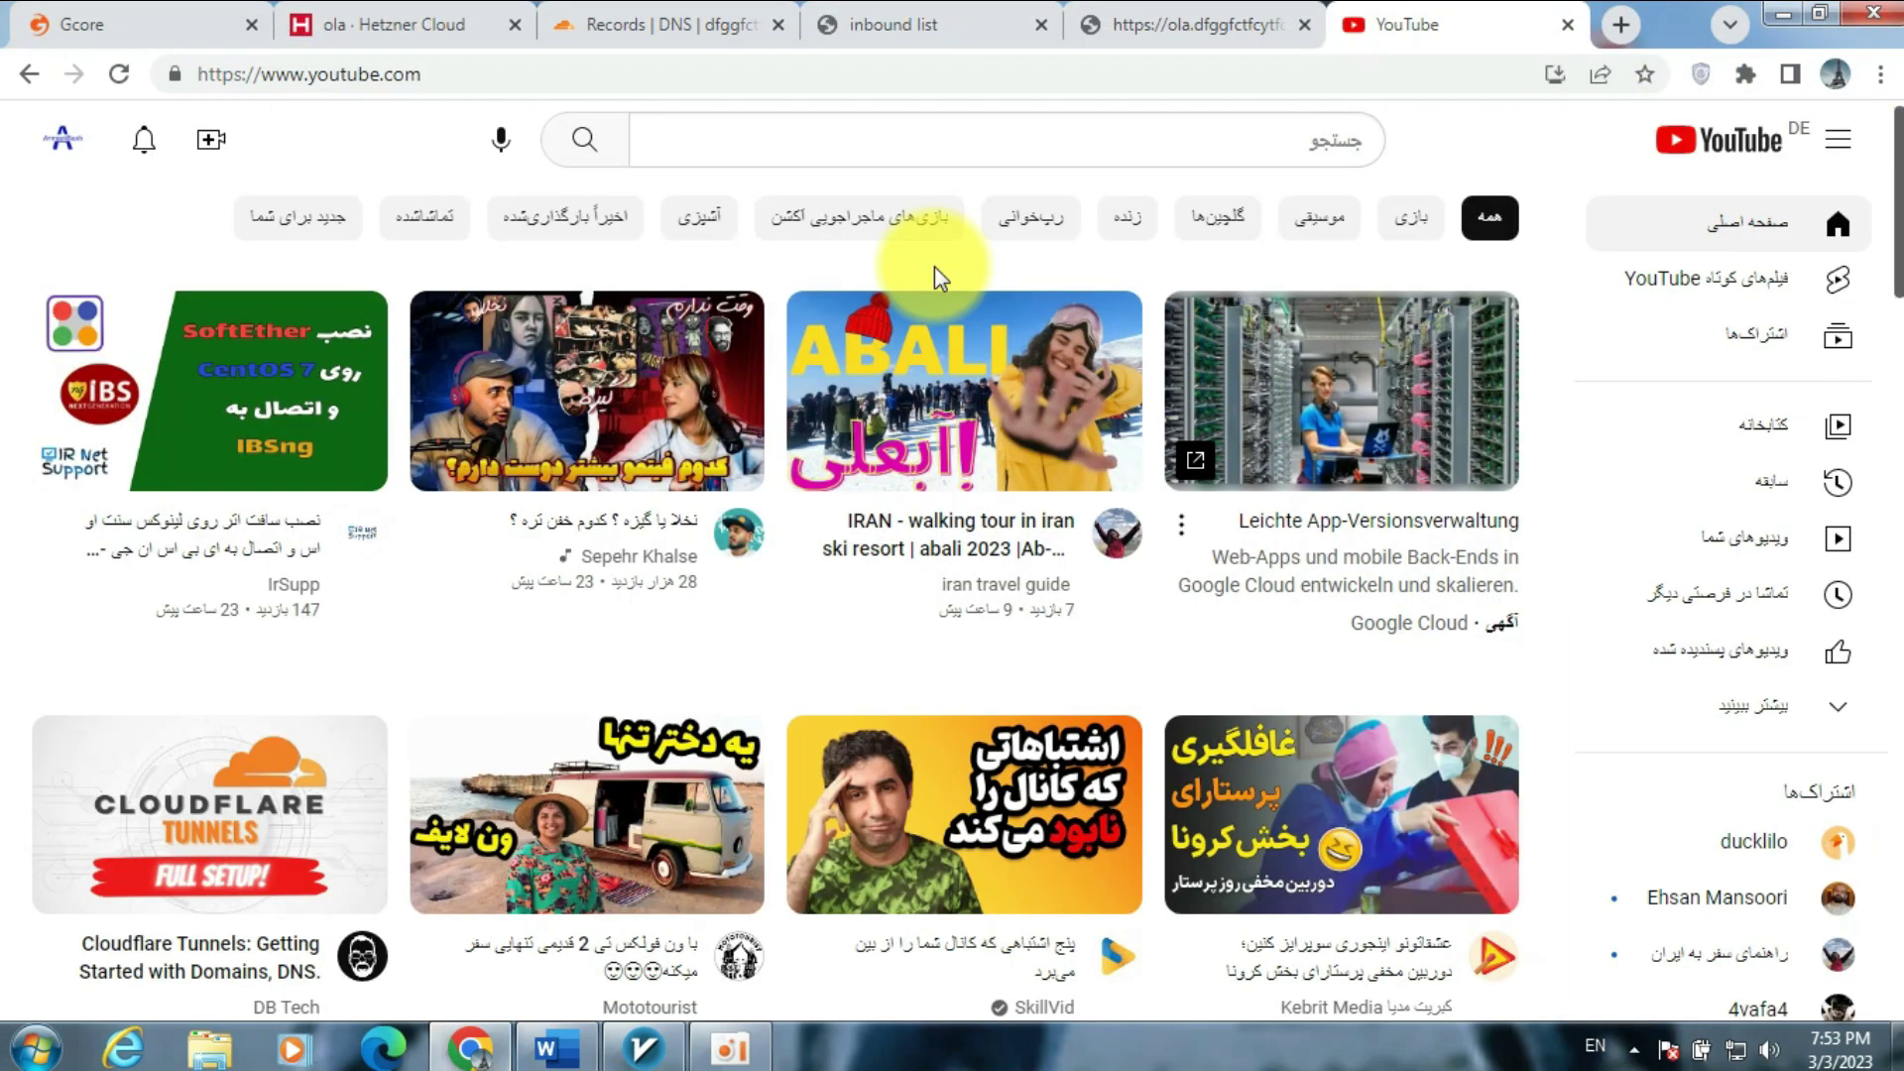
- Scroll YouTube loading through the proxy, then run speedtest.net, measuring 19.51 Mbps down and 7.17 up
scroll(626, 421, "down", 5)
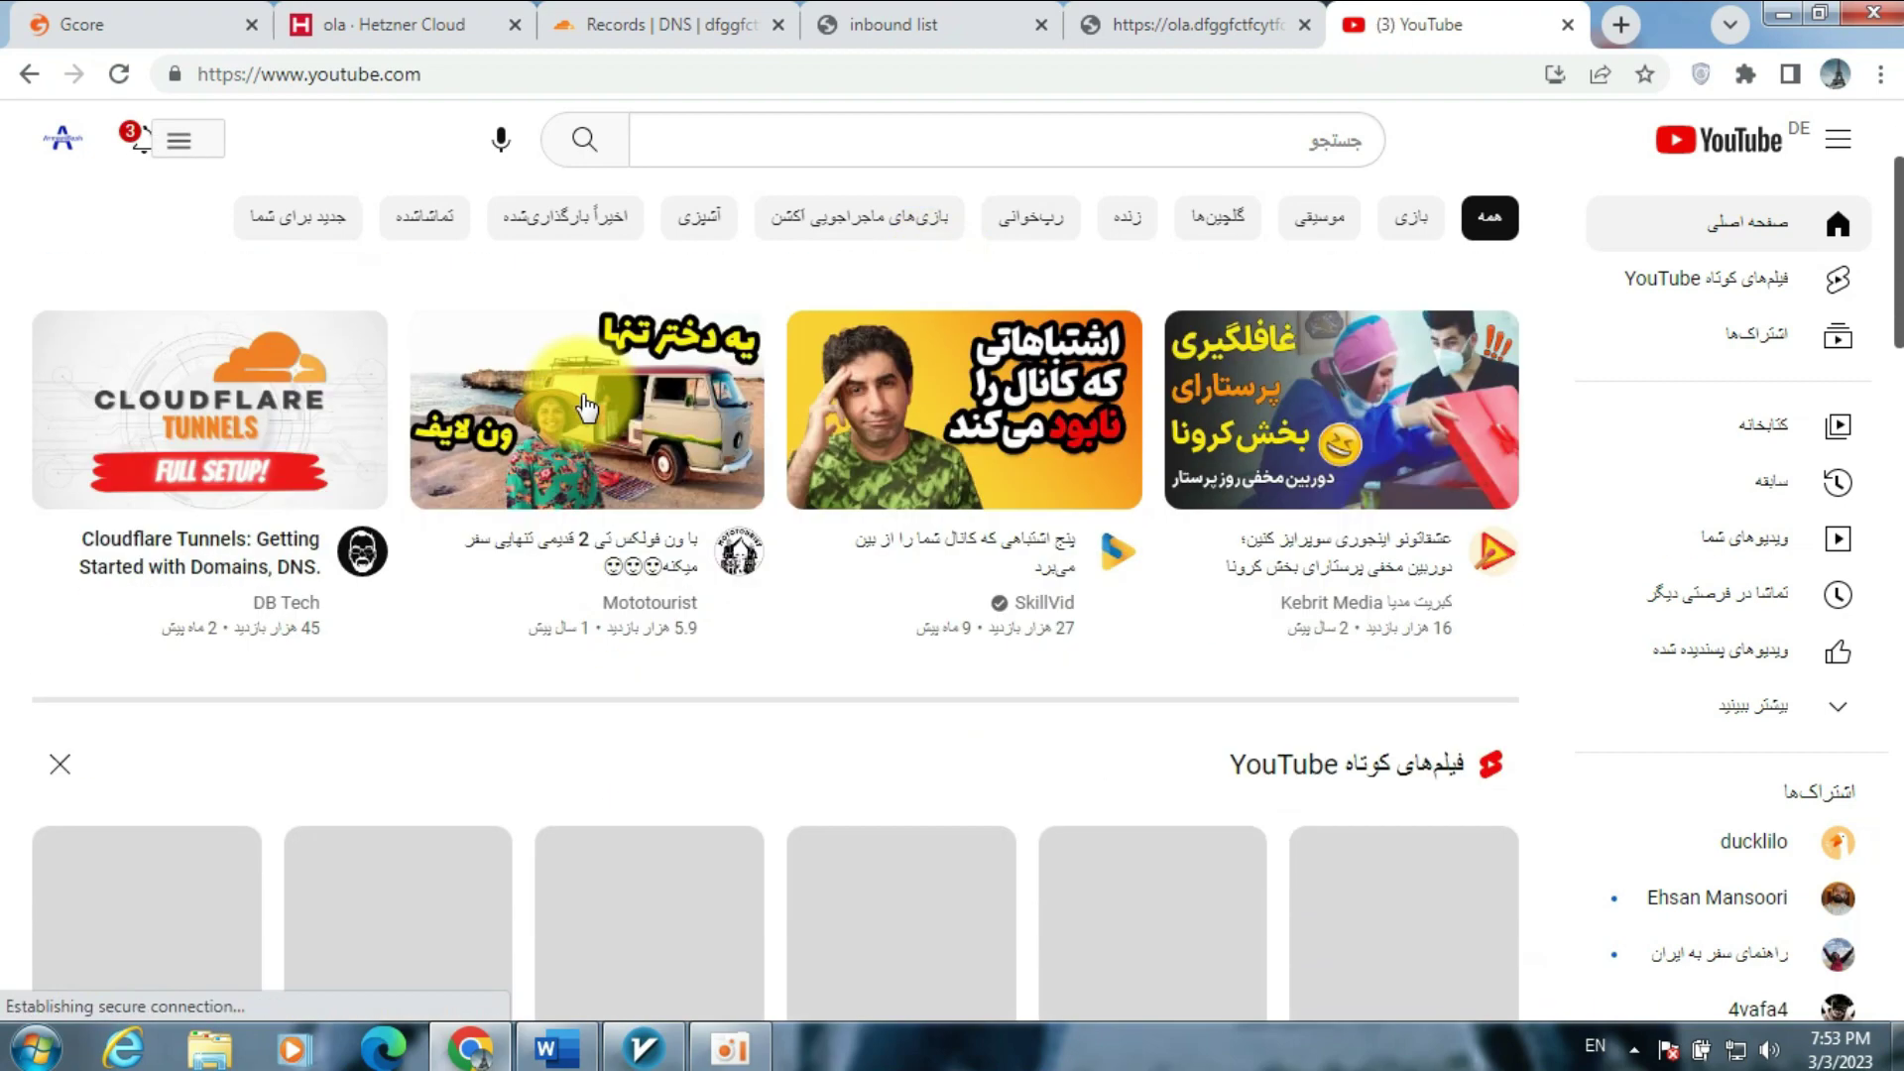
scroll(627, 419, "down", 4)
scroll(639, 425, "down", 4)
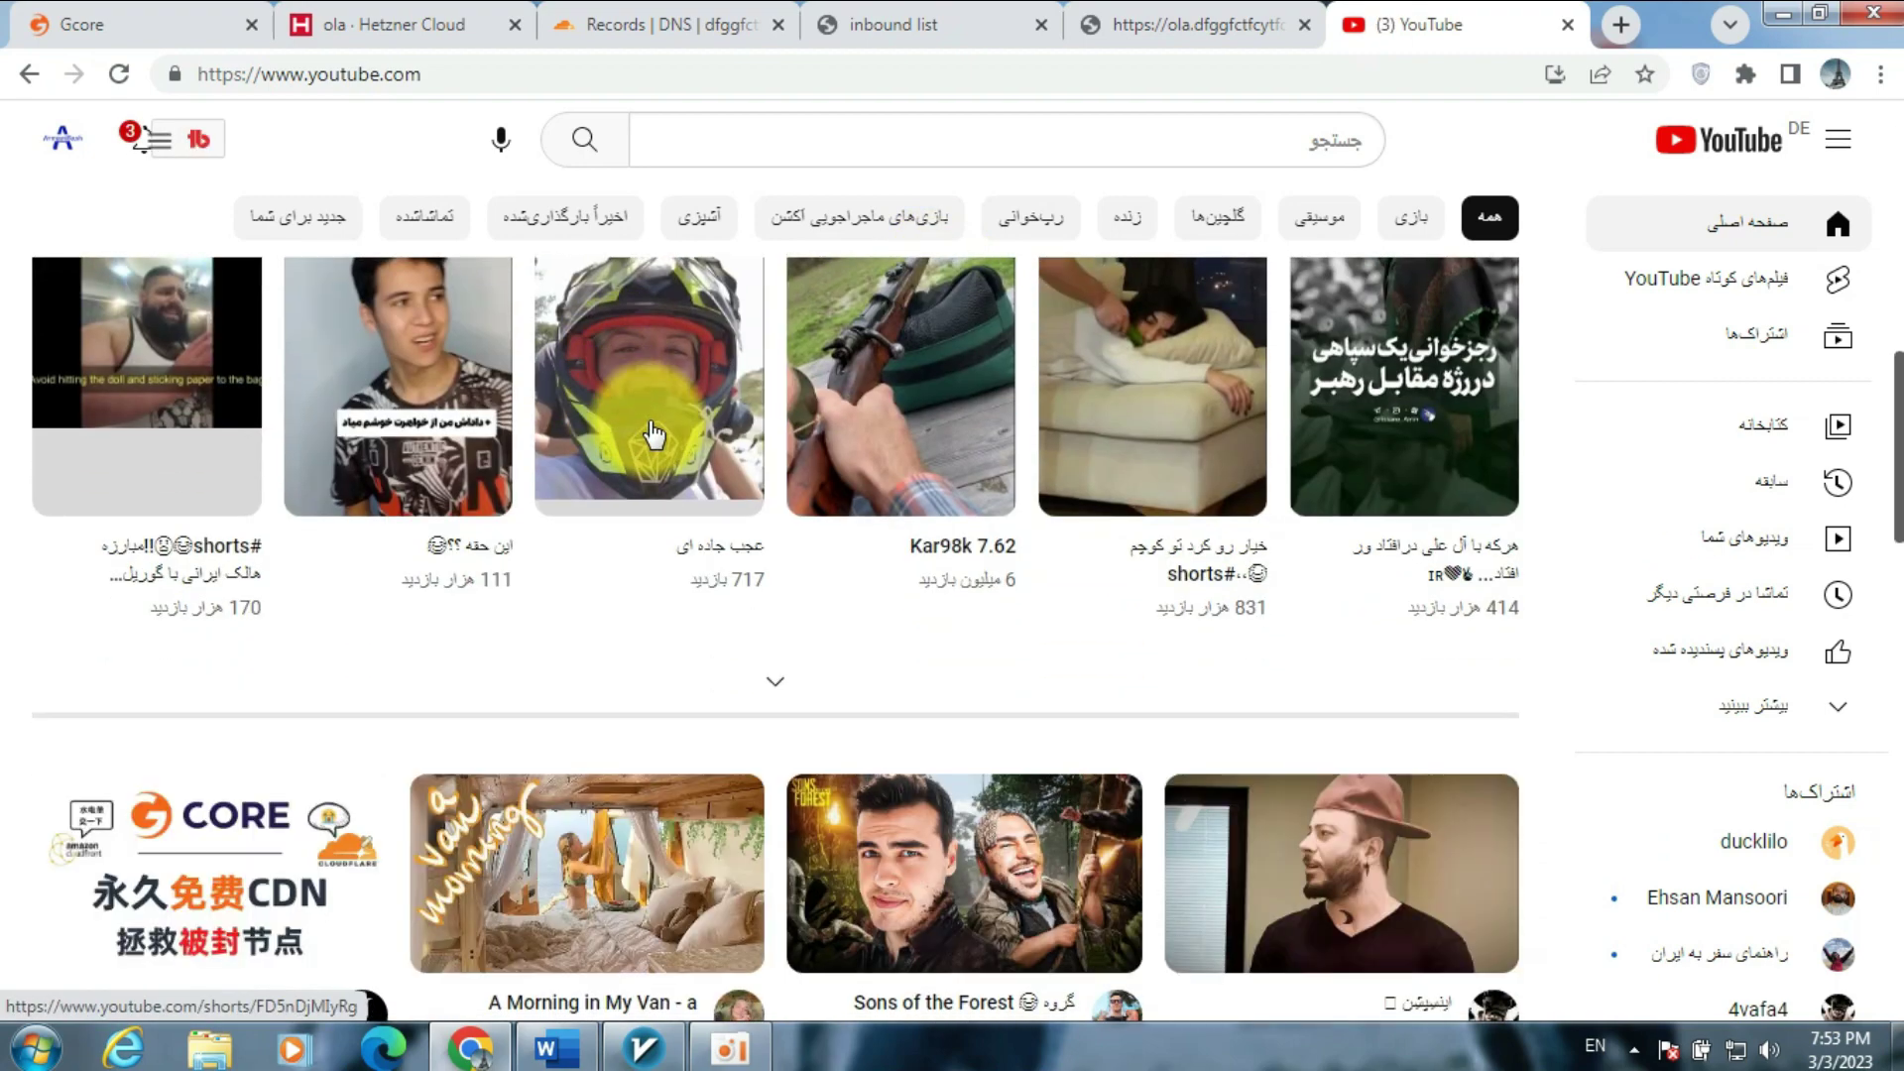
scroll(649, 421, "down", 4)
scroll(649, 424, "down", 3)
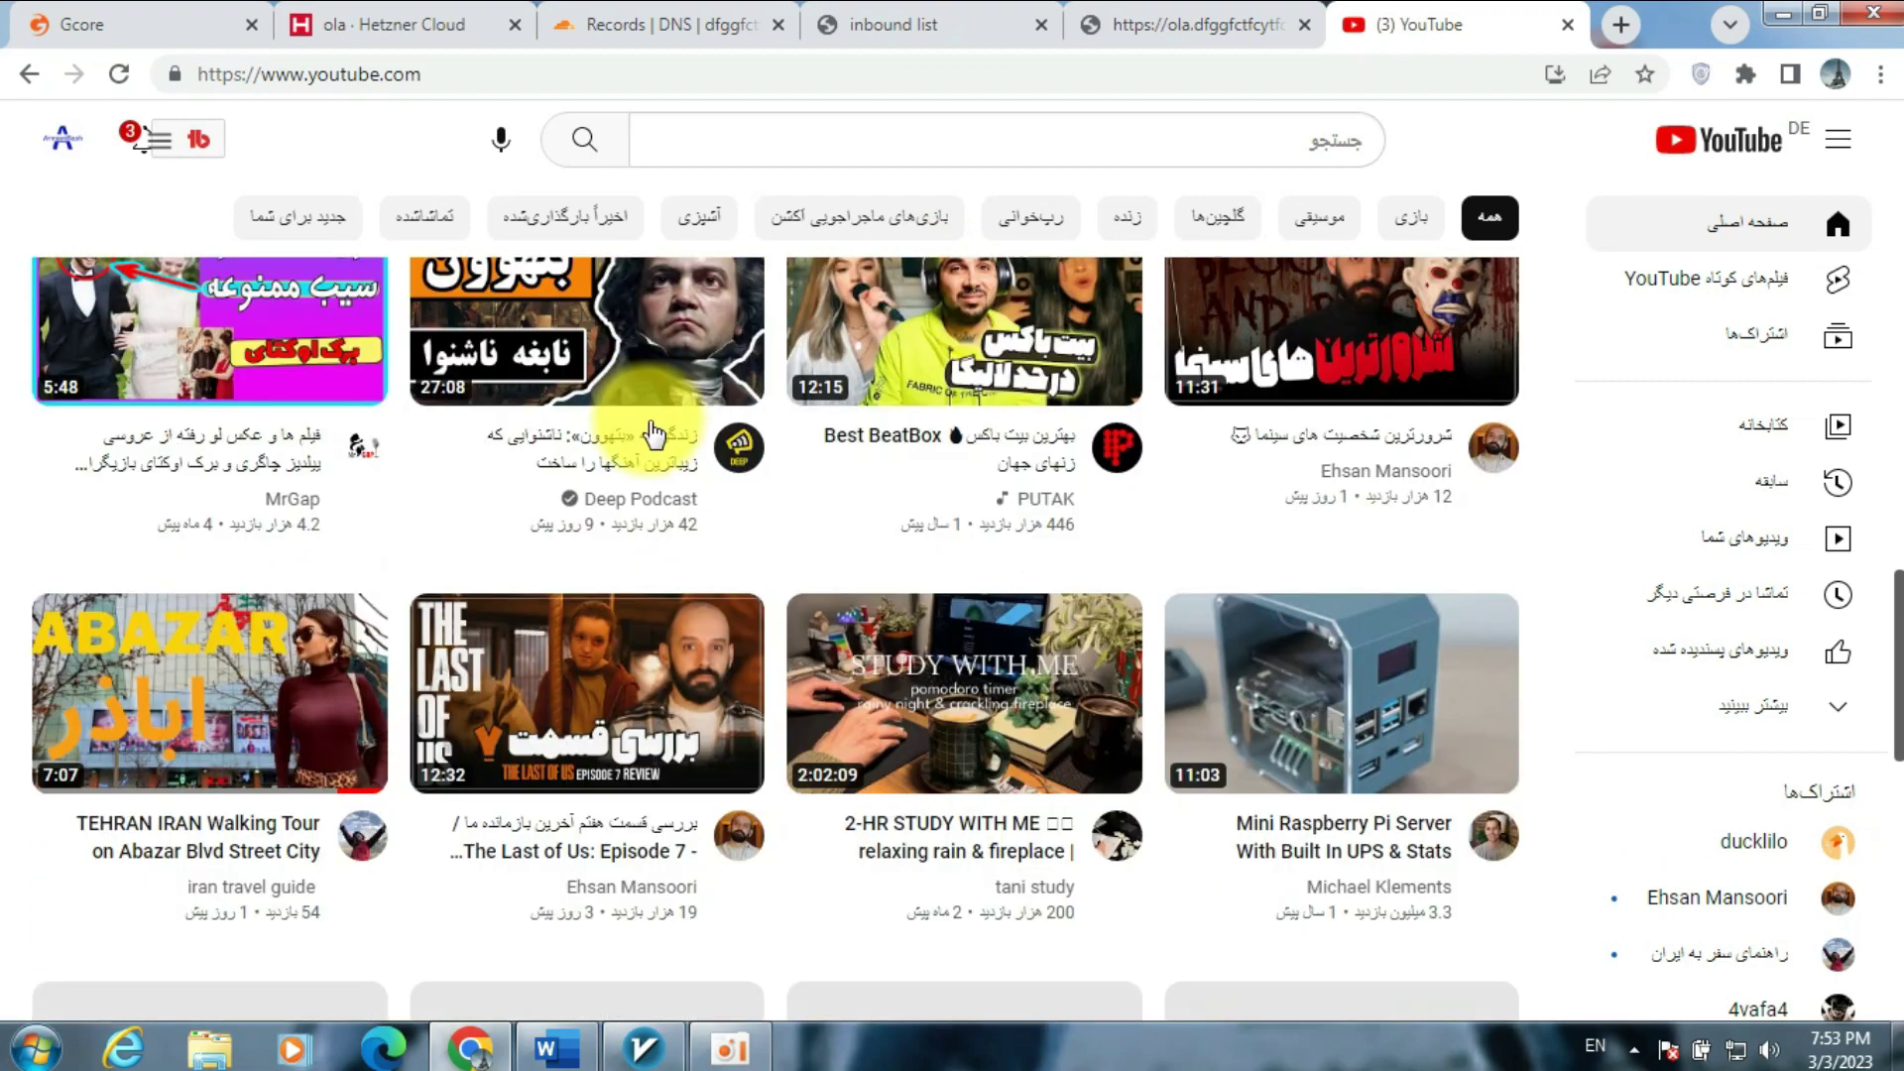
left_click(572, 76)
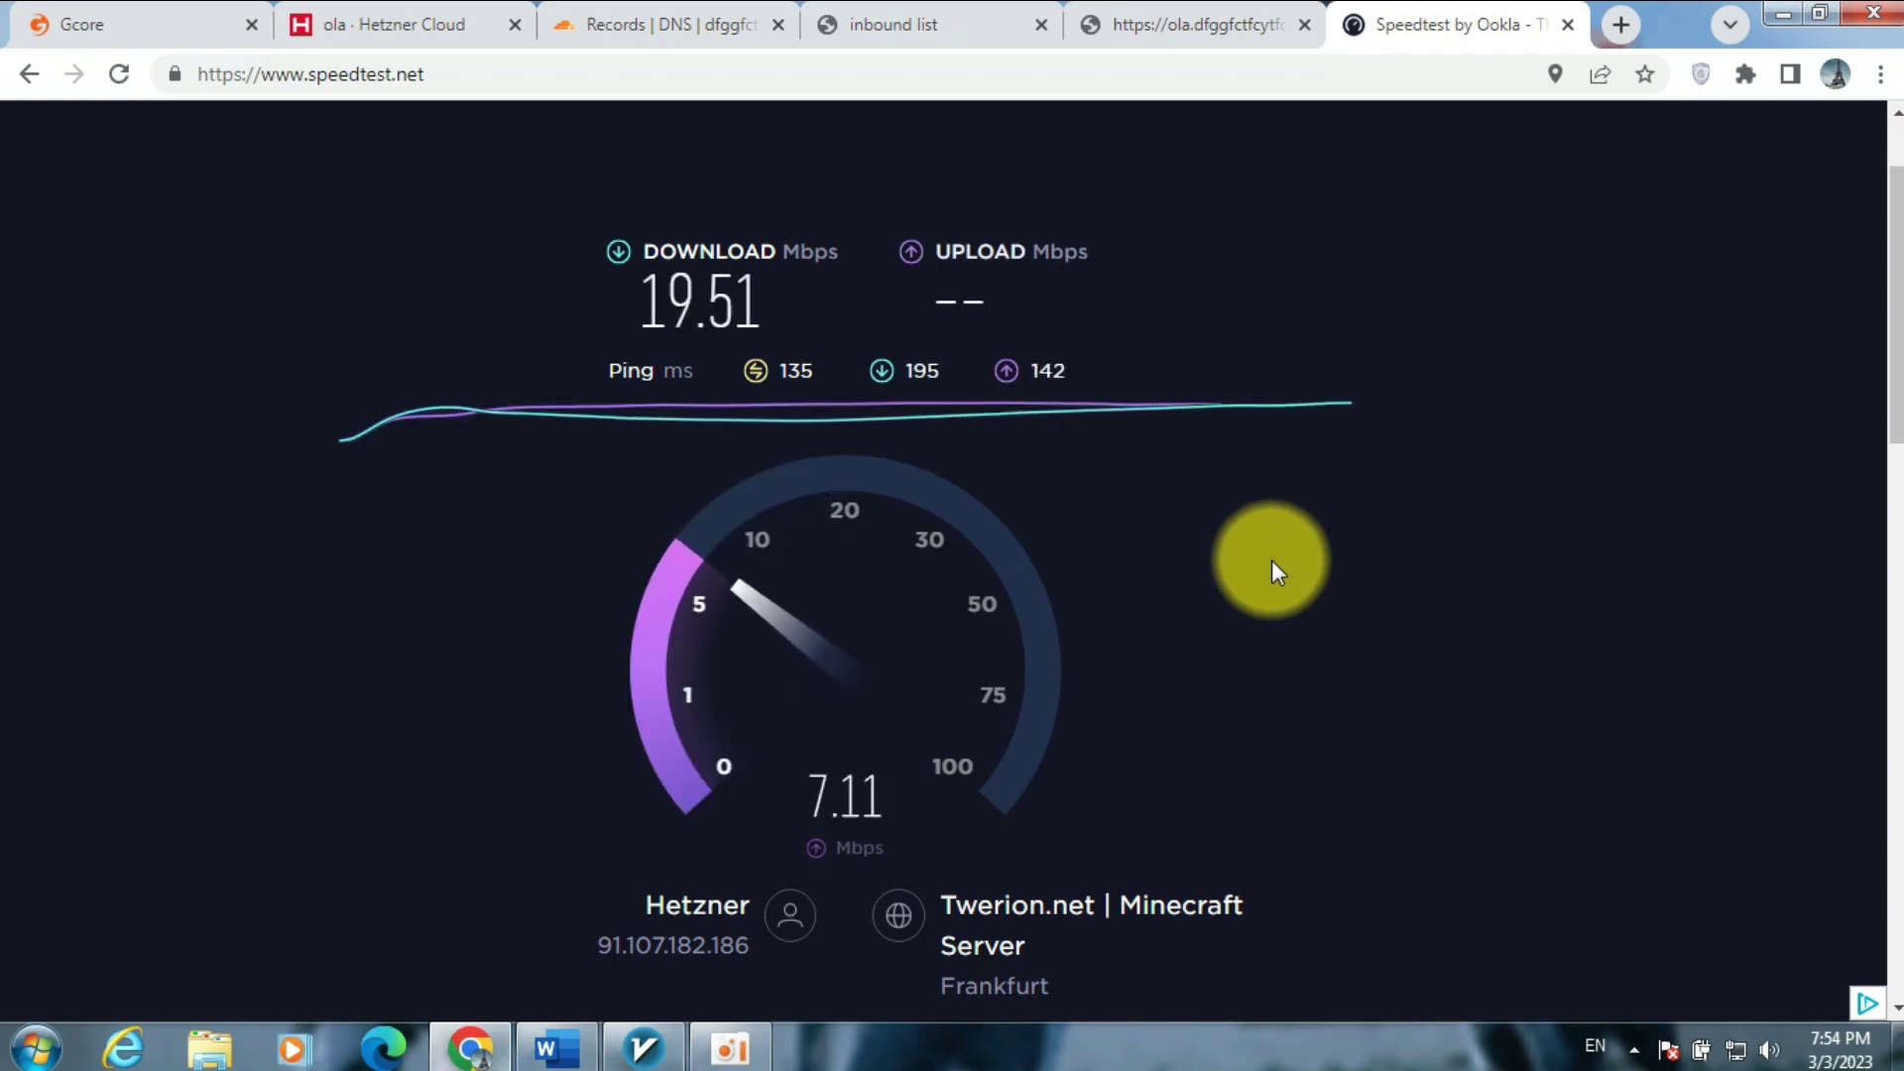
key("alt+Tab")
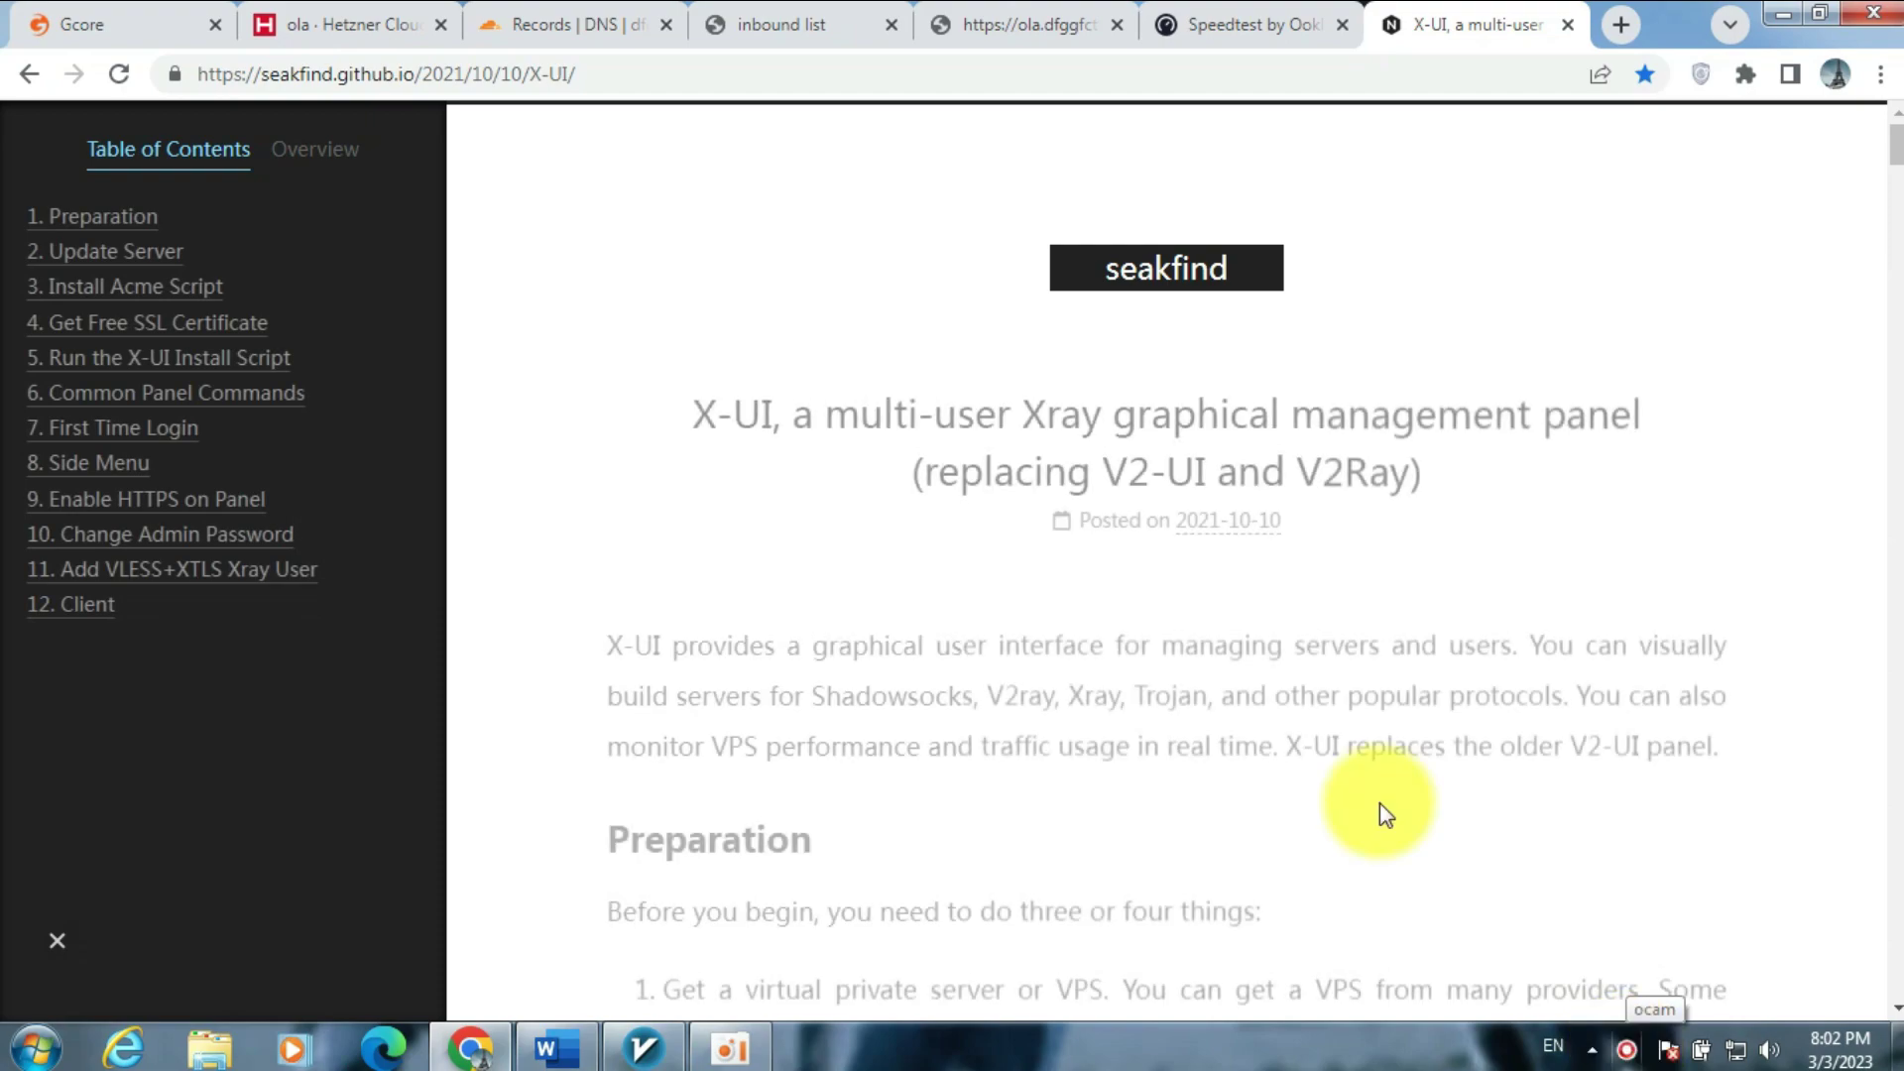
- Copy the apt install curl socat command from the guide's Update Server section
left_click(721, 1052)
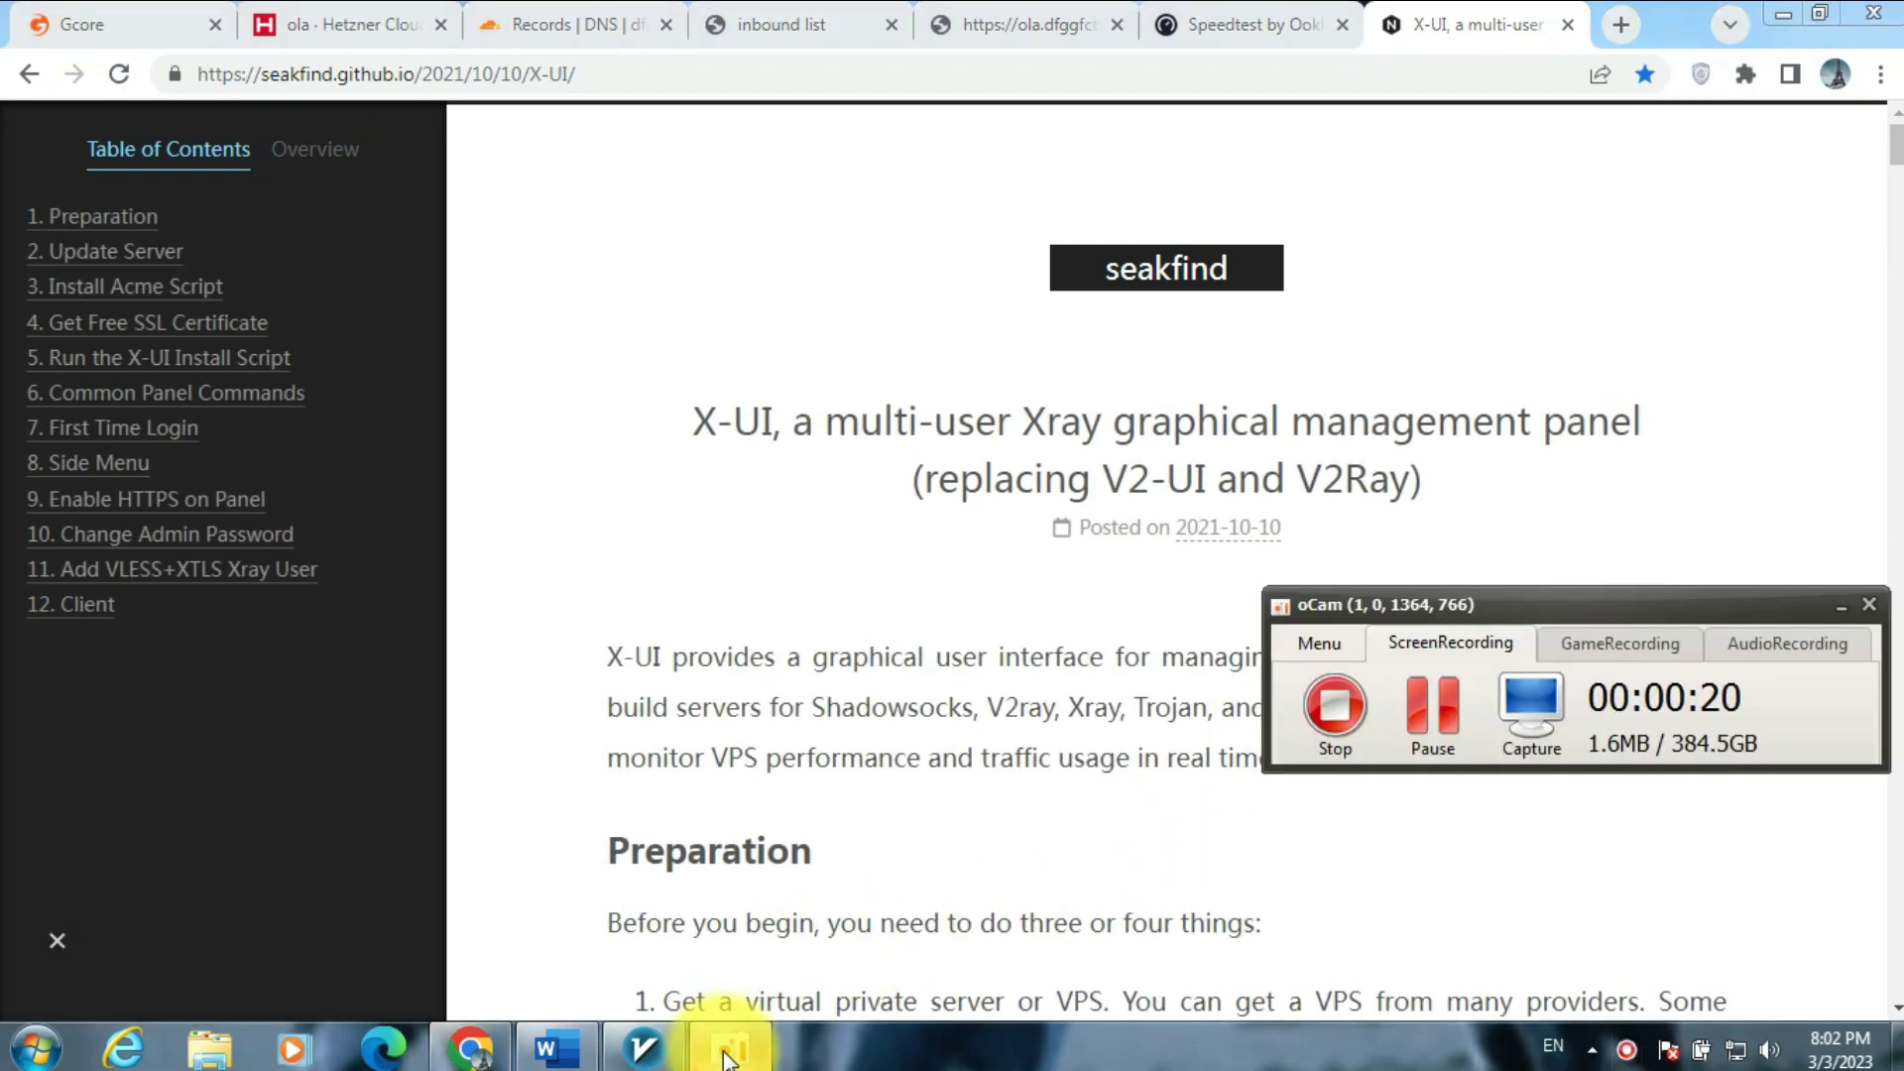
left_click(724, 1056)
scroll(1130, 525, "down", 10)
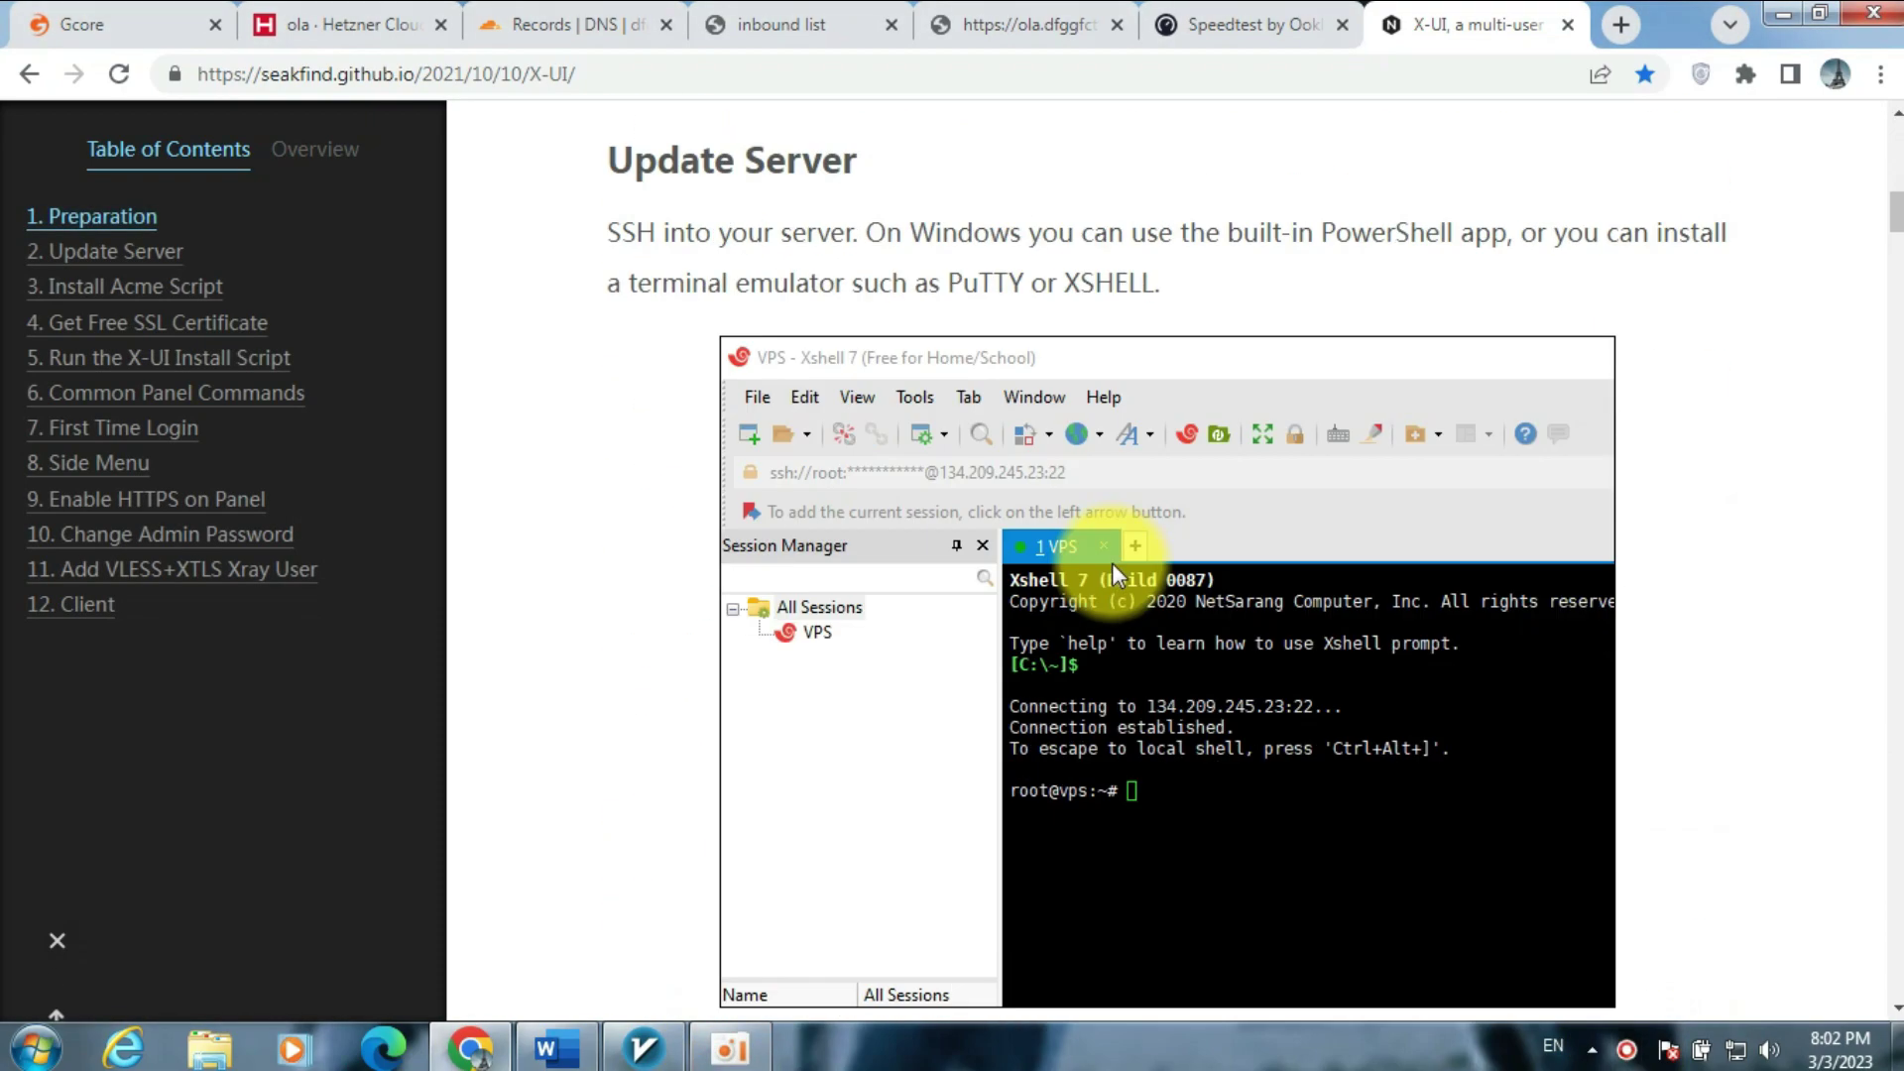
scroll(1110, 562, "down", 7)
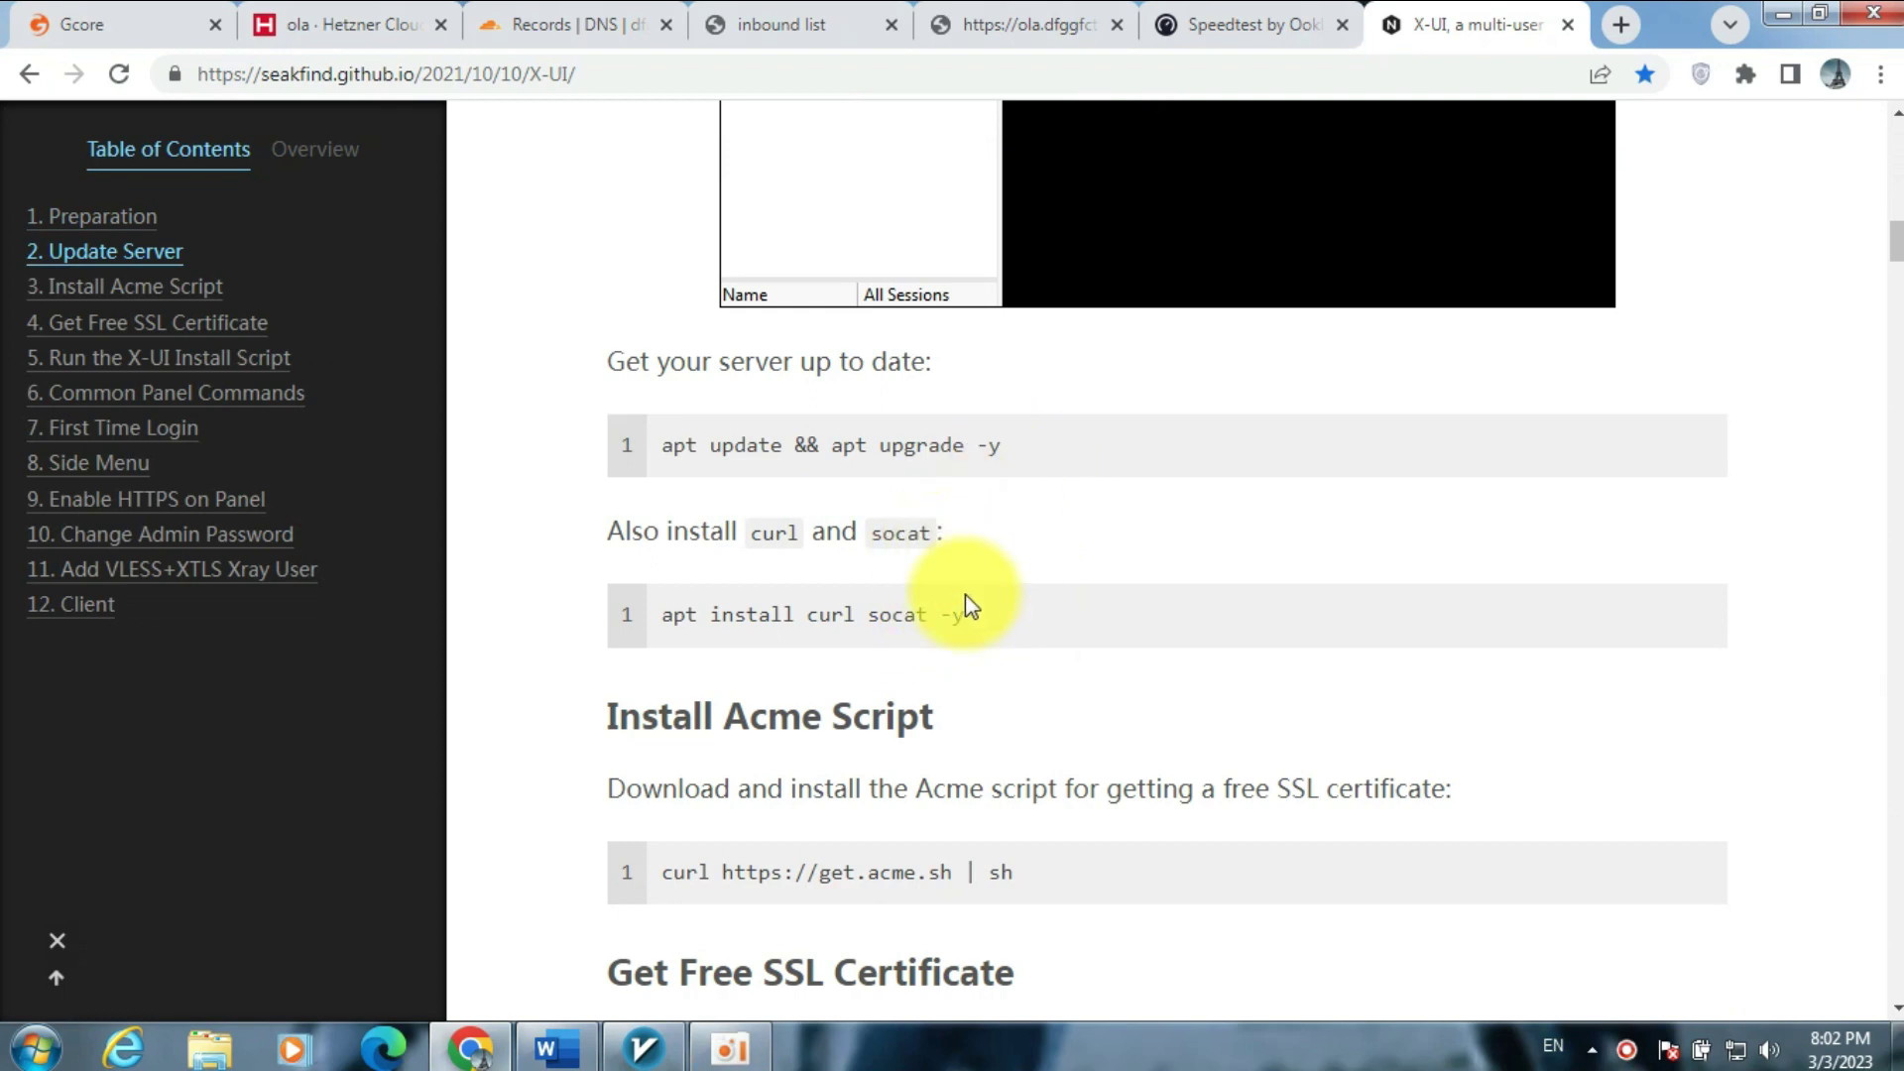
left_click_drag(988, 617, 582, 629)
right_click(859, 623)
left_click(873, 631)
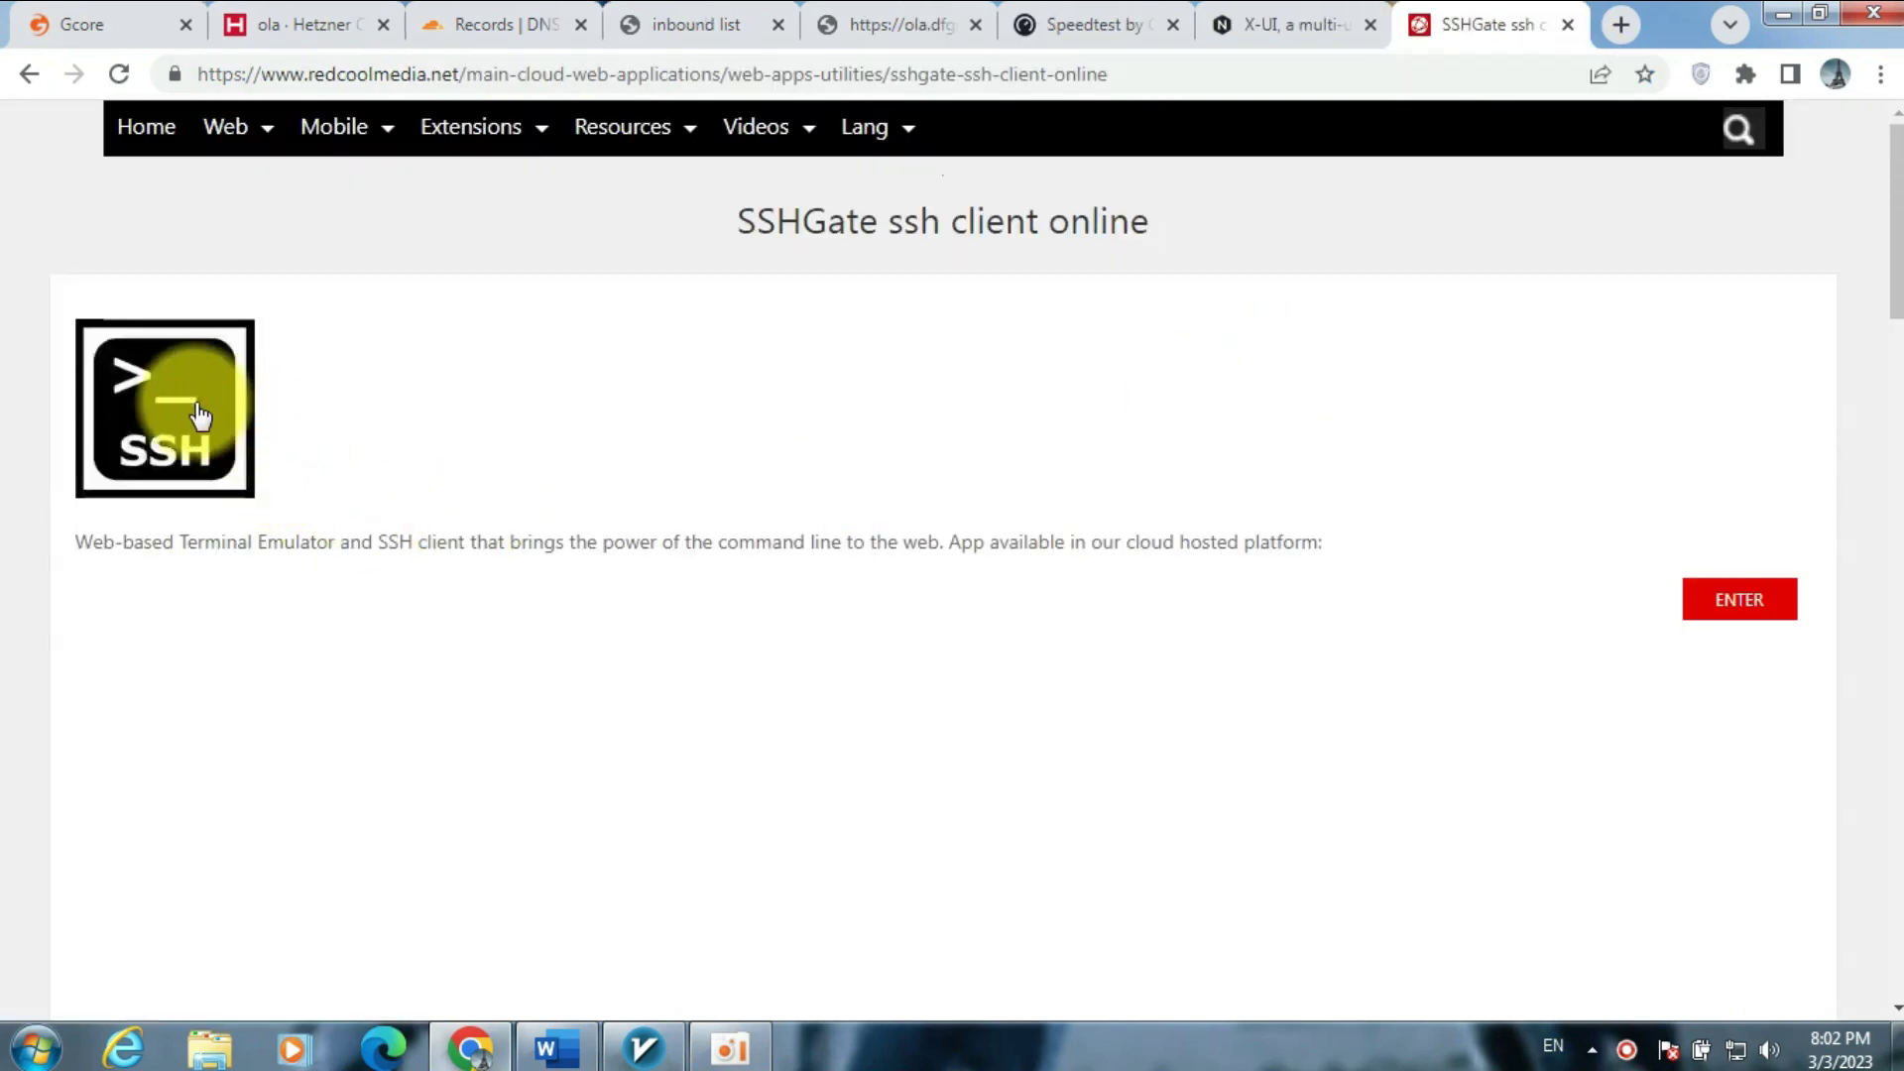
- Open the SSHGate web terminal in a new tab and launch Terminal: SSH
left_click(194, 402)
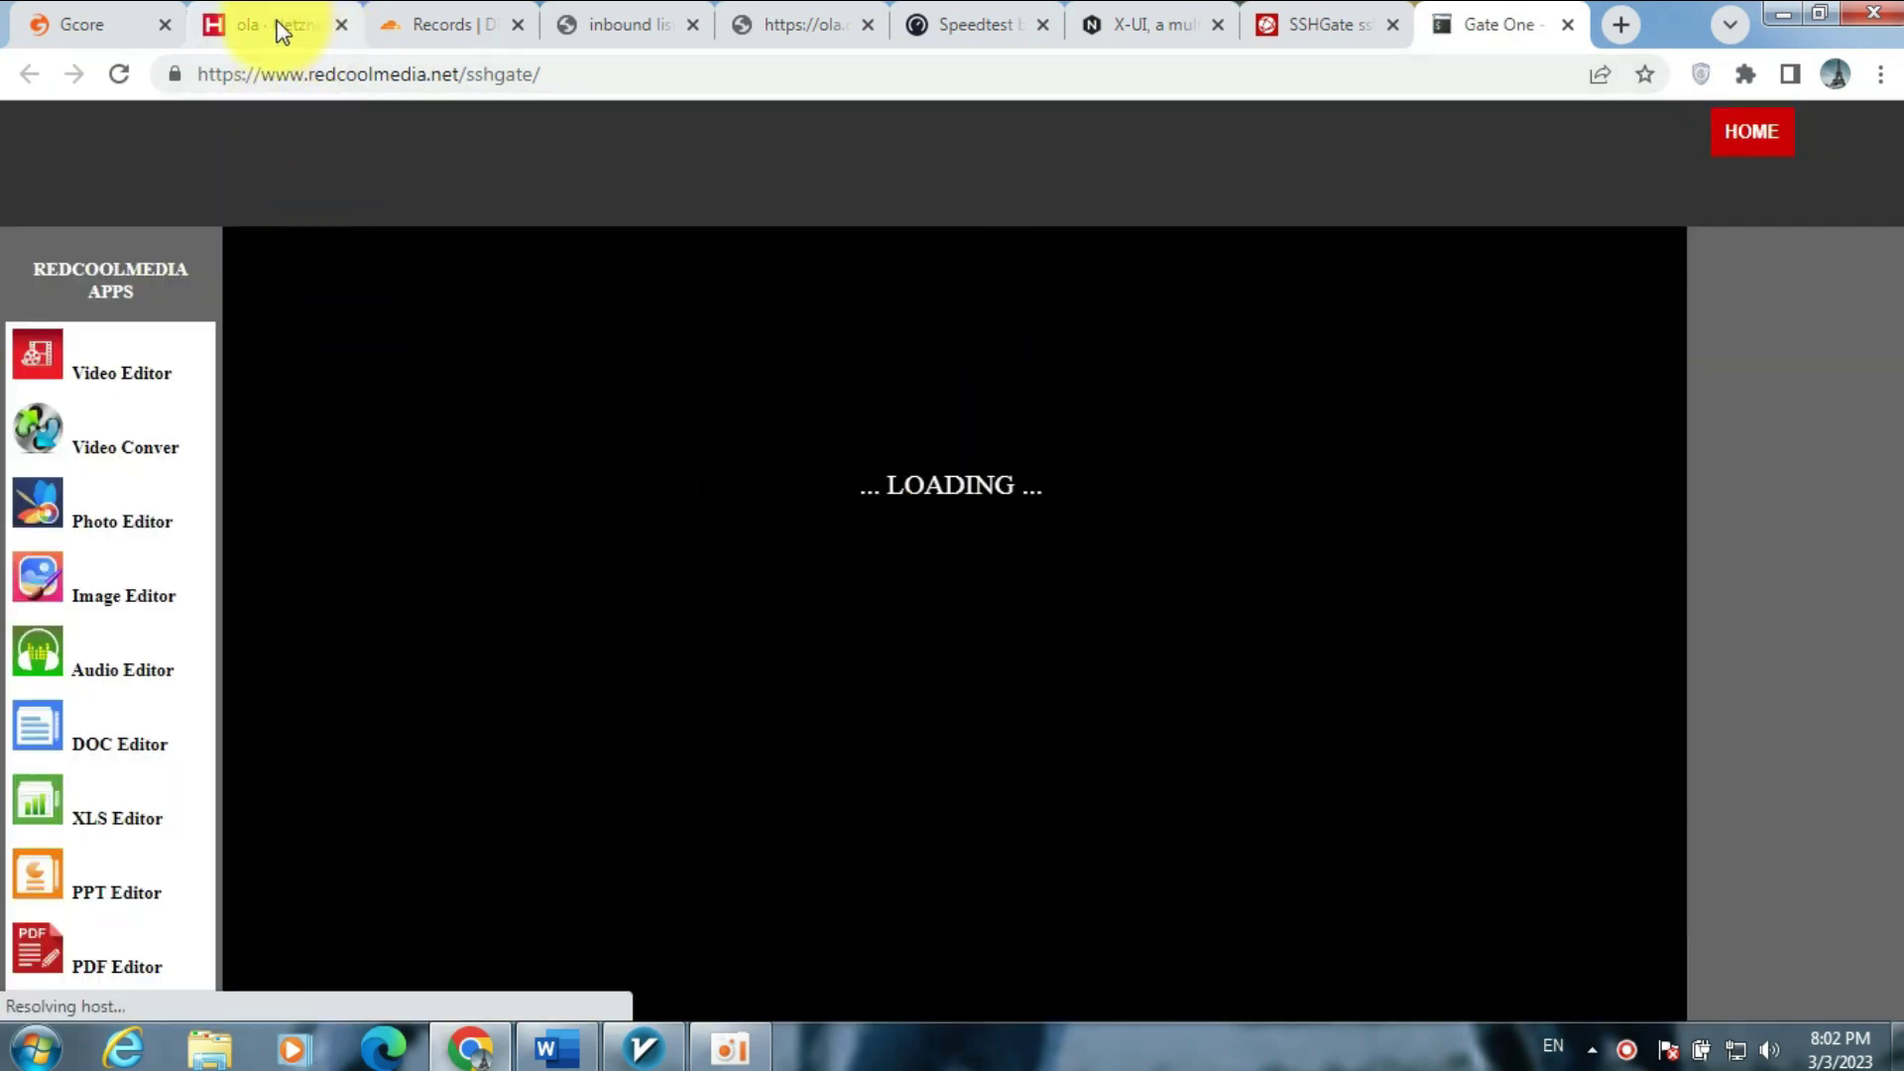
left_click(280, 28)
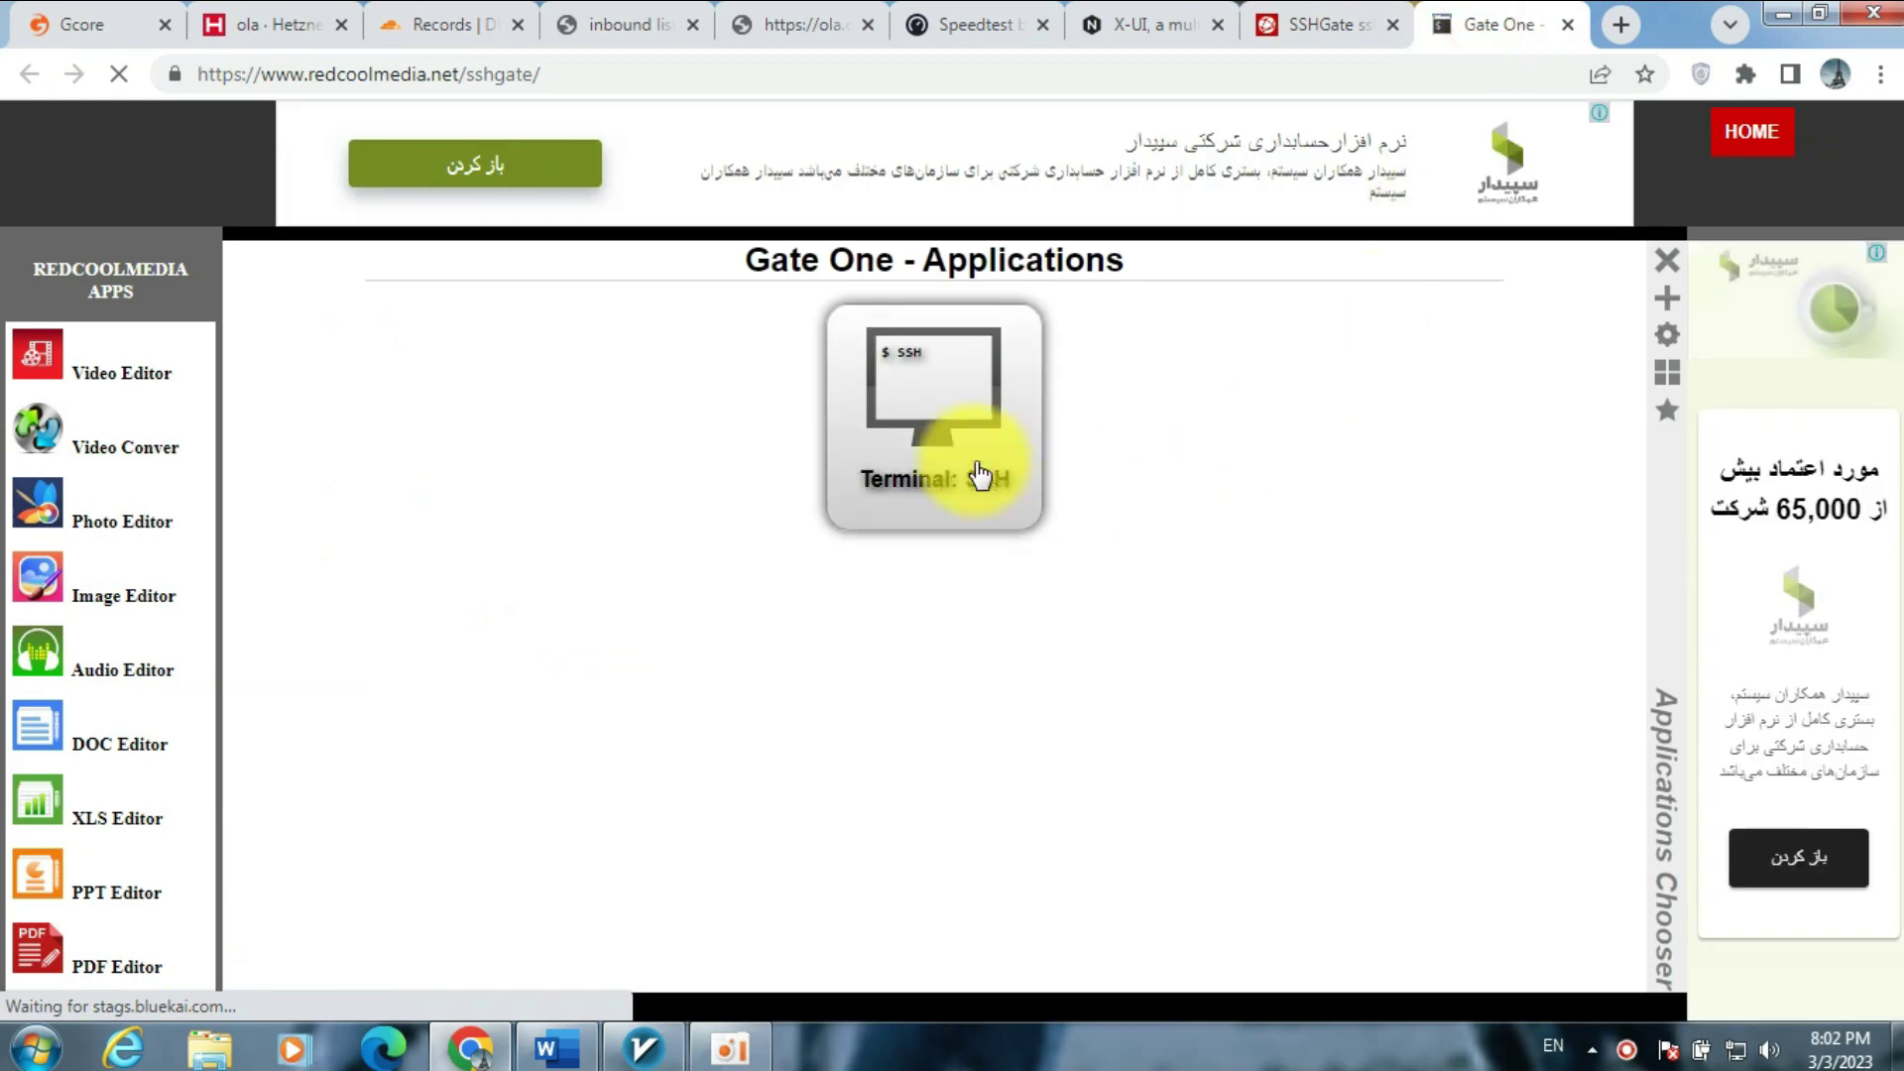
left_click(967, 466)
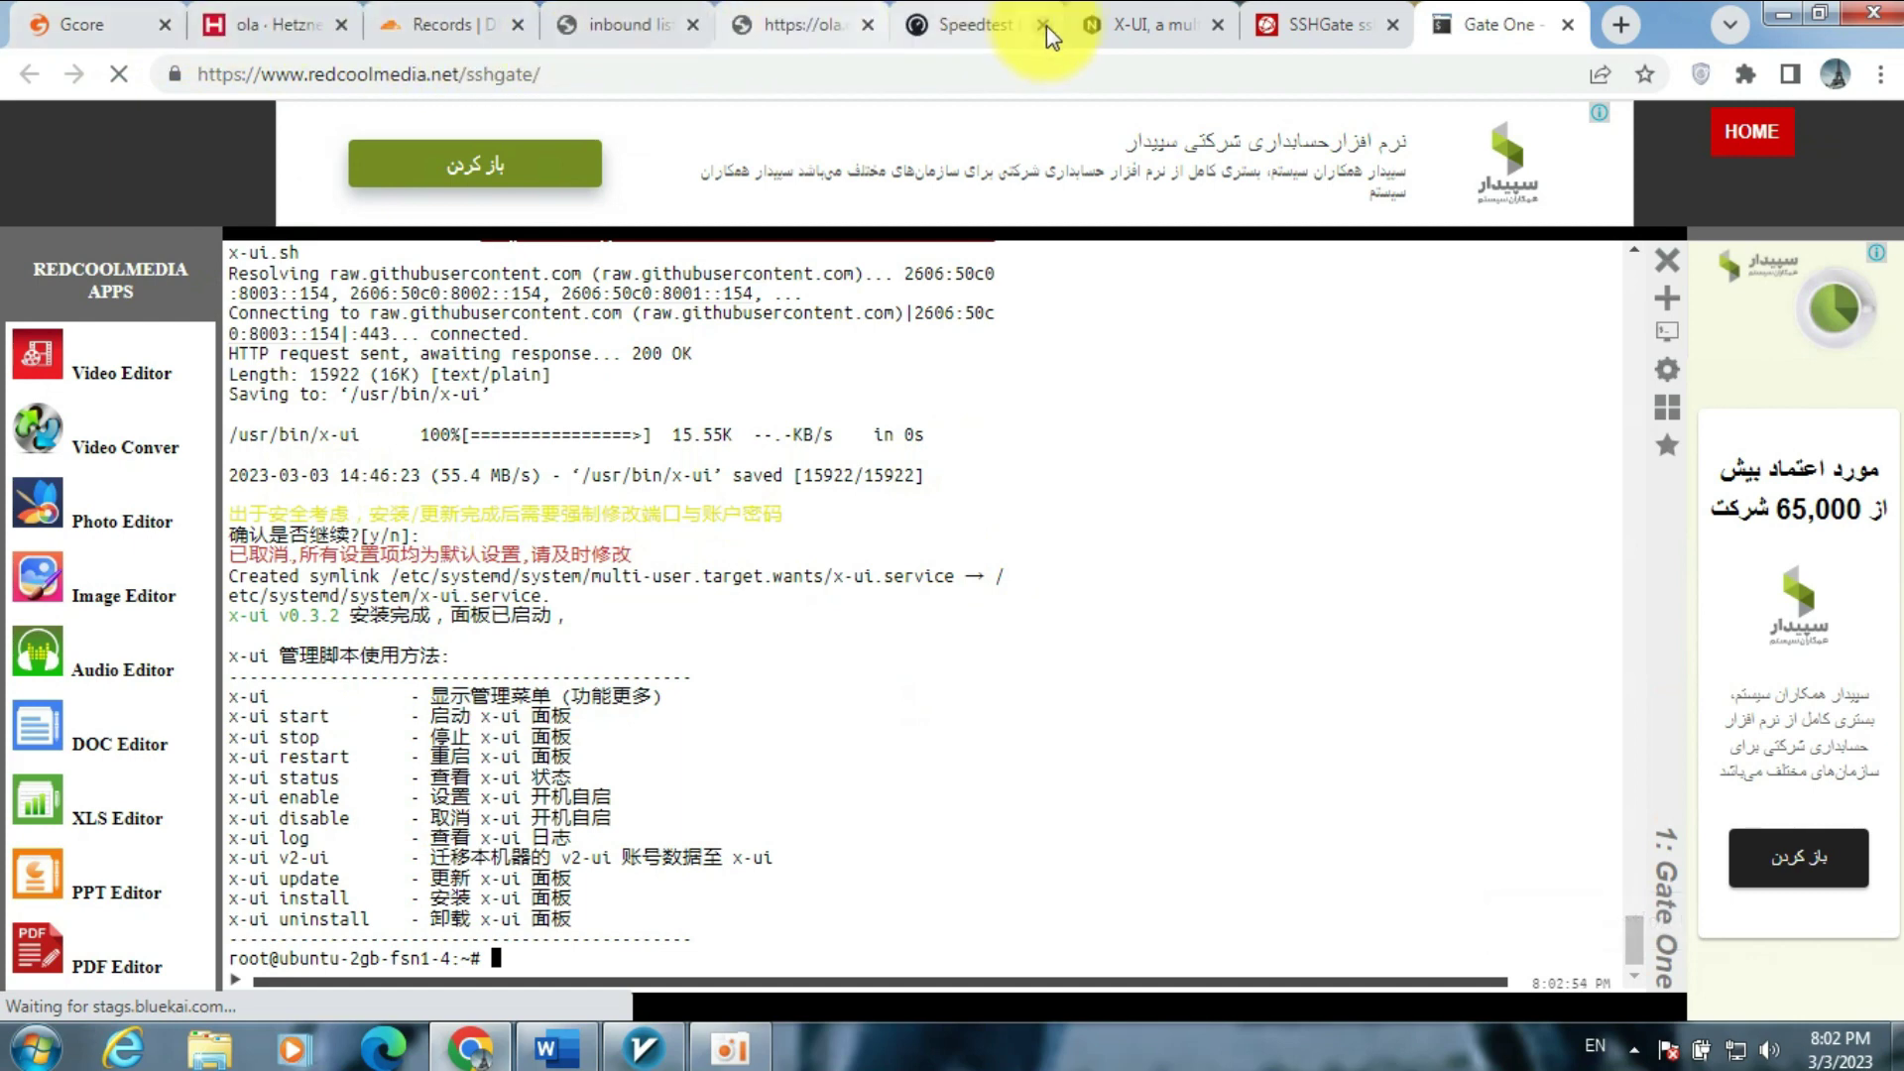
- Run the copied apt install curl socat -y command in the Gate One terminal
left_click(1138, 28)
right_click(840, 632)
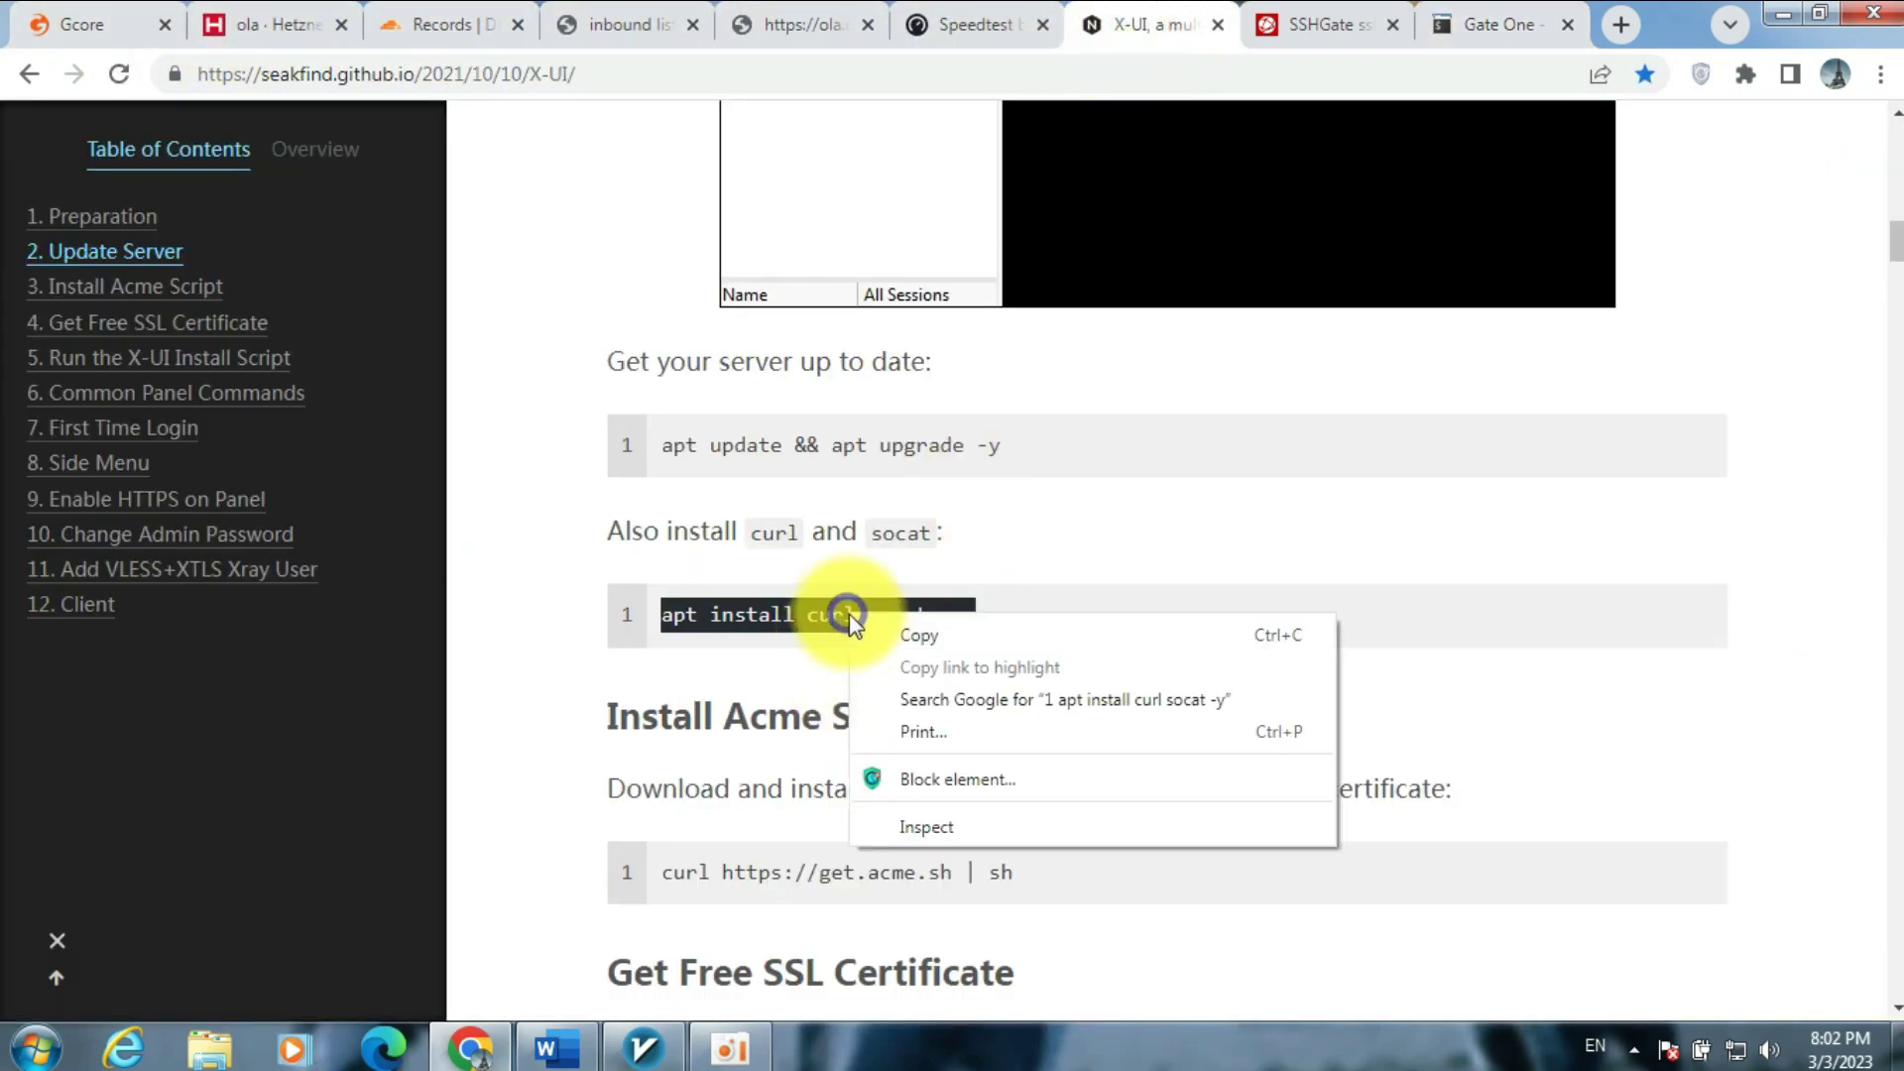
left_click(889, 630)
left_click(1495, 28)
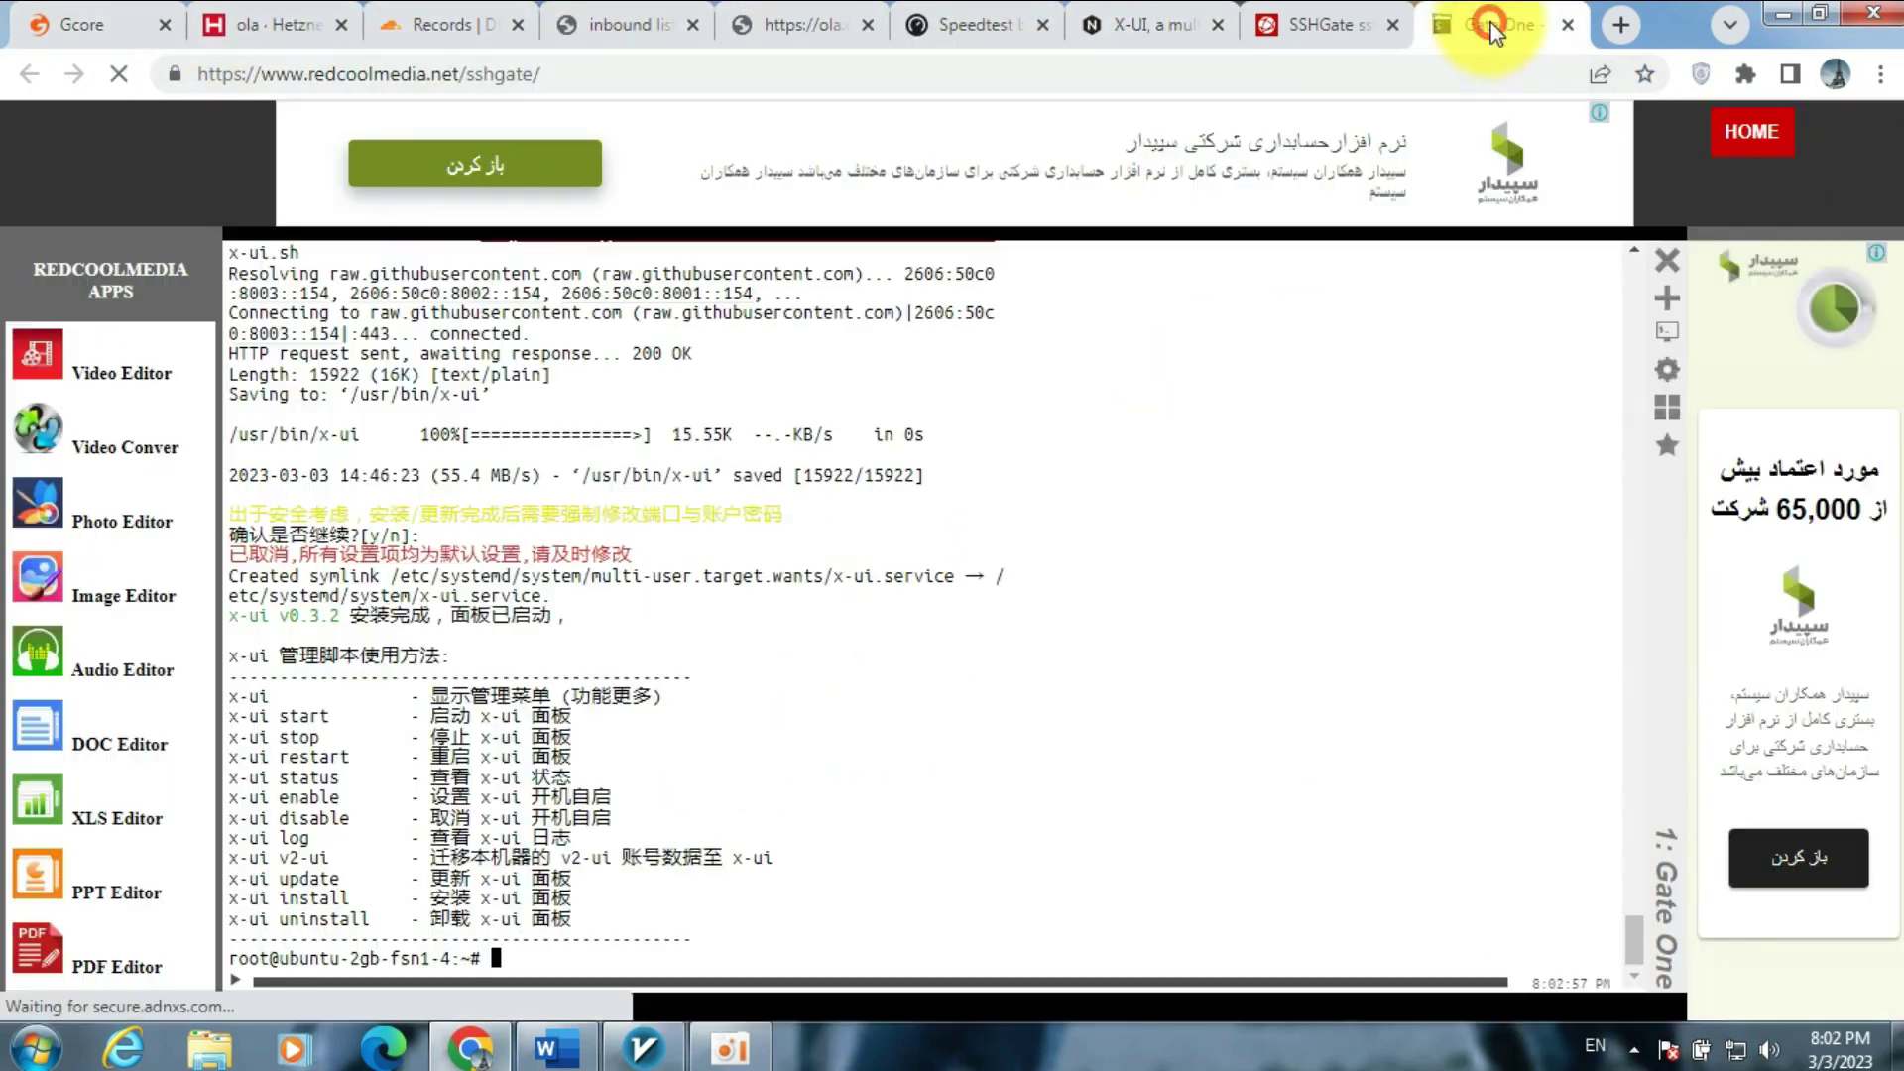
right_click(1091, 807)
left_click(1220, 543)
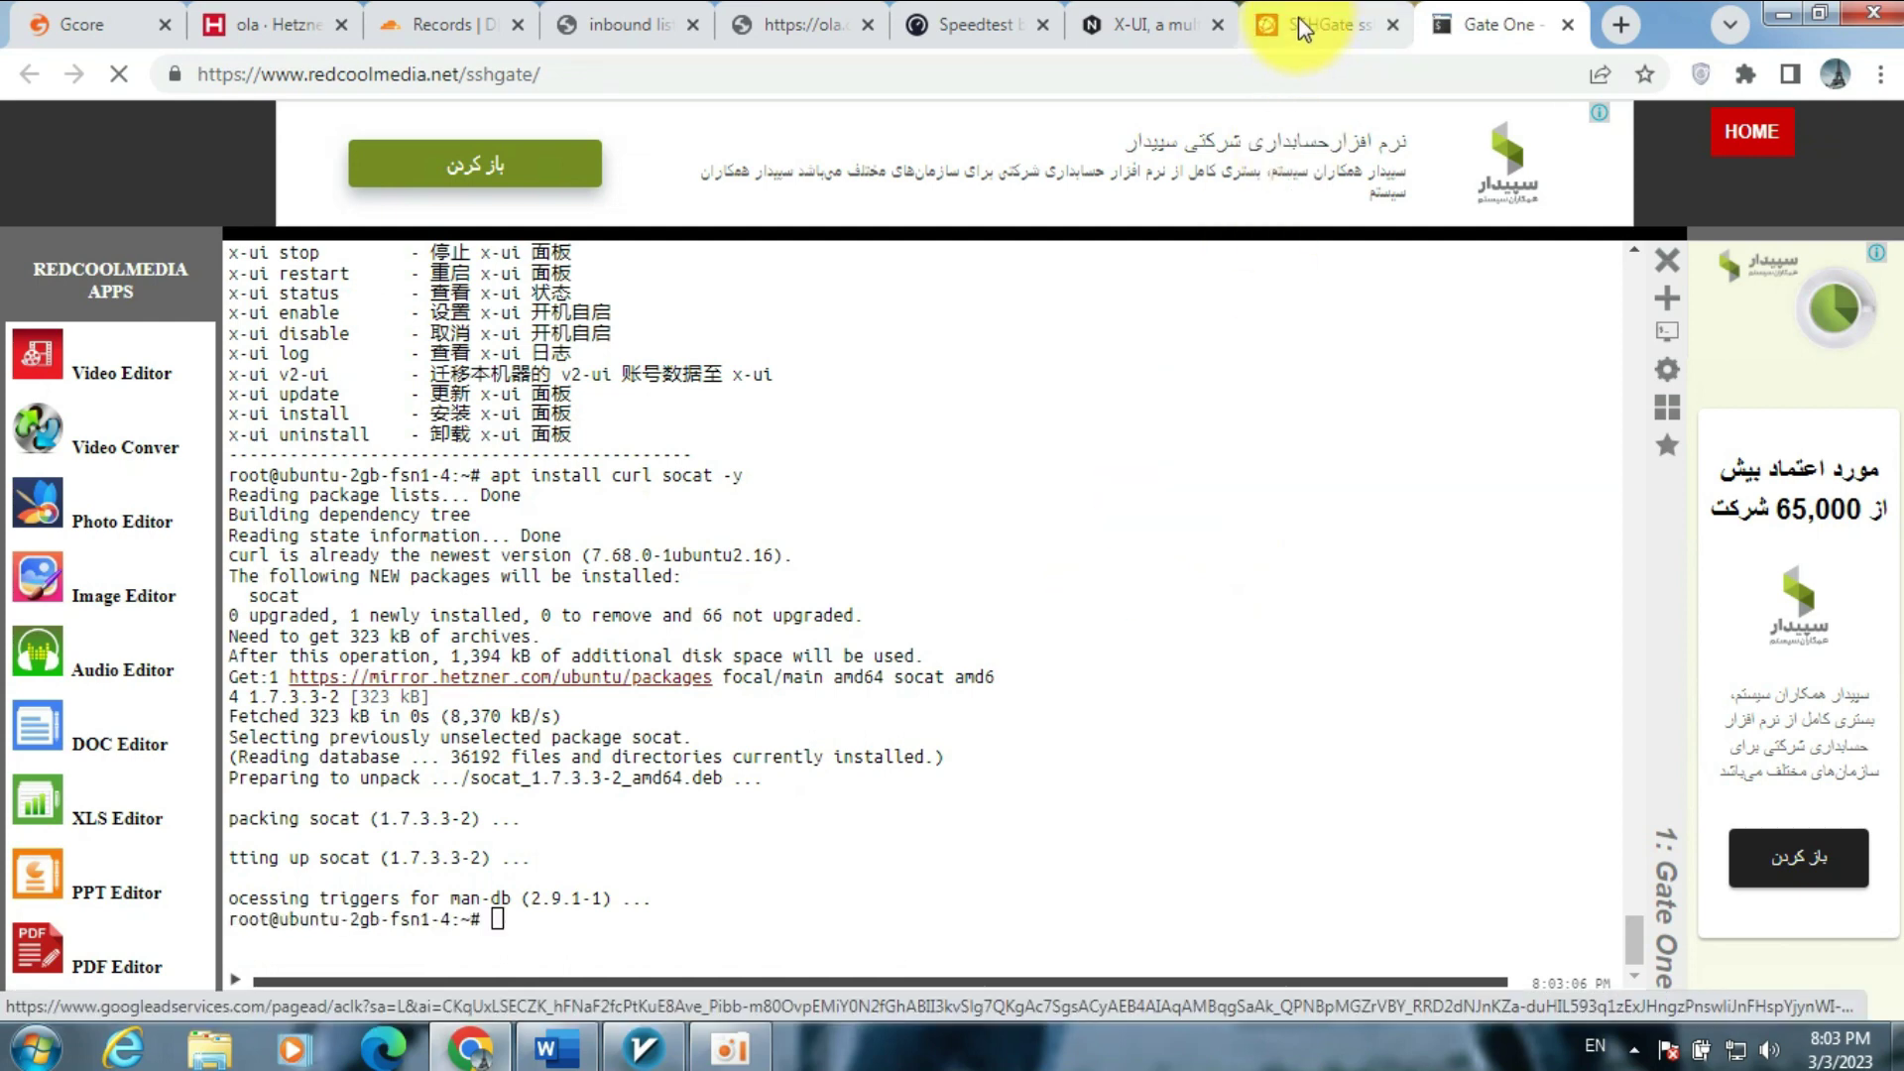
- Copy the acme.sh install command from the guide and run it in the terminal
left_click(1124, 20)
scroll(950, 645, "down", 3)
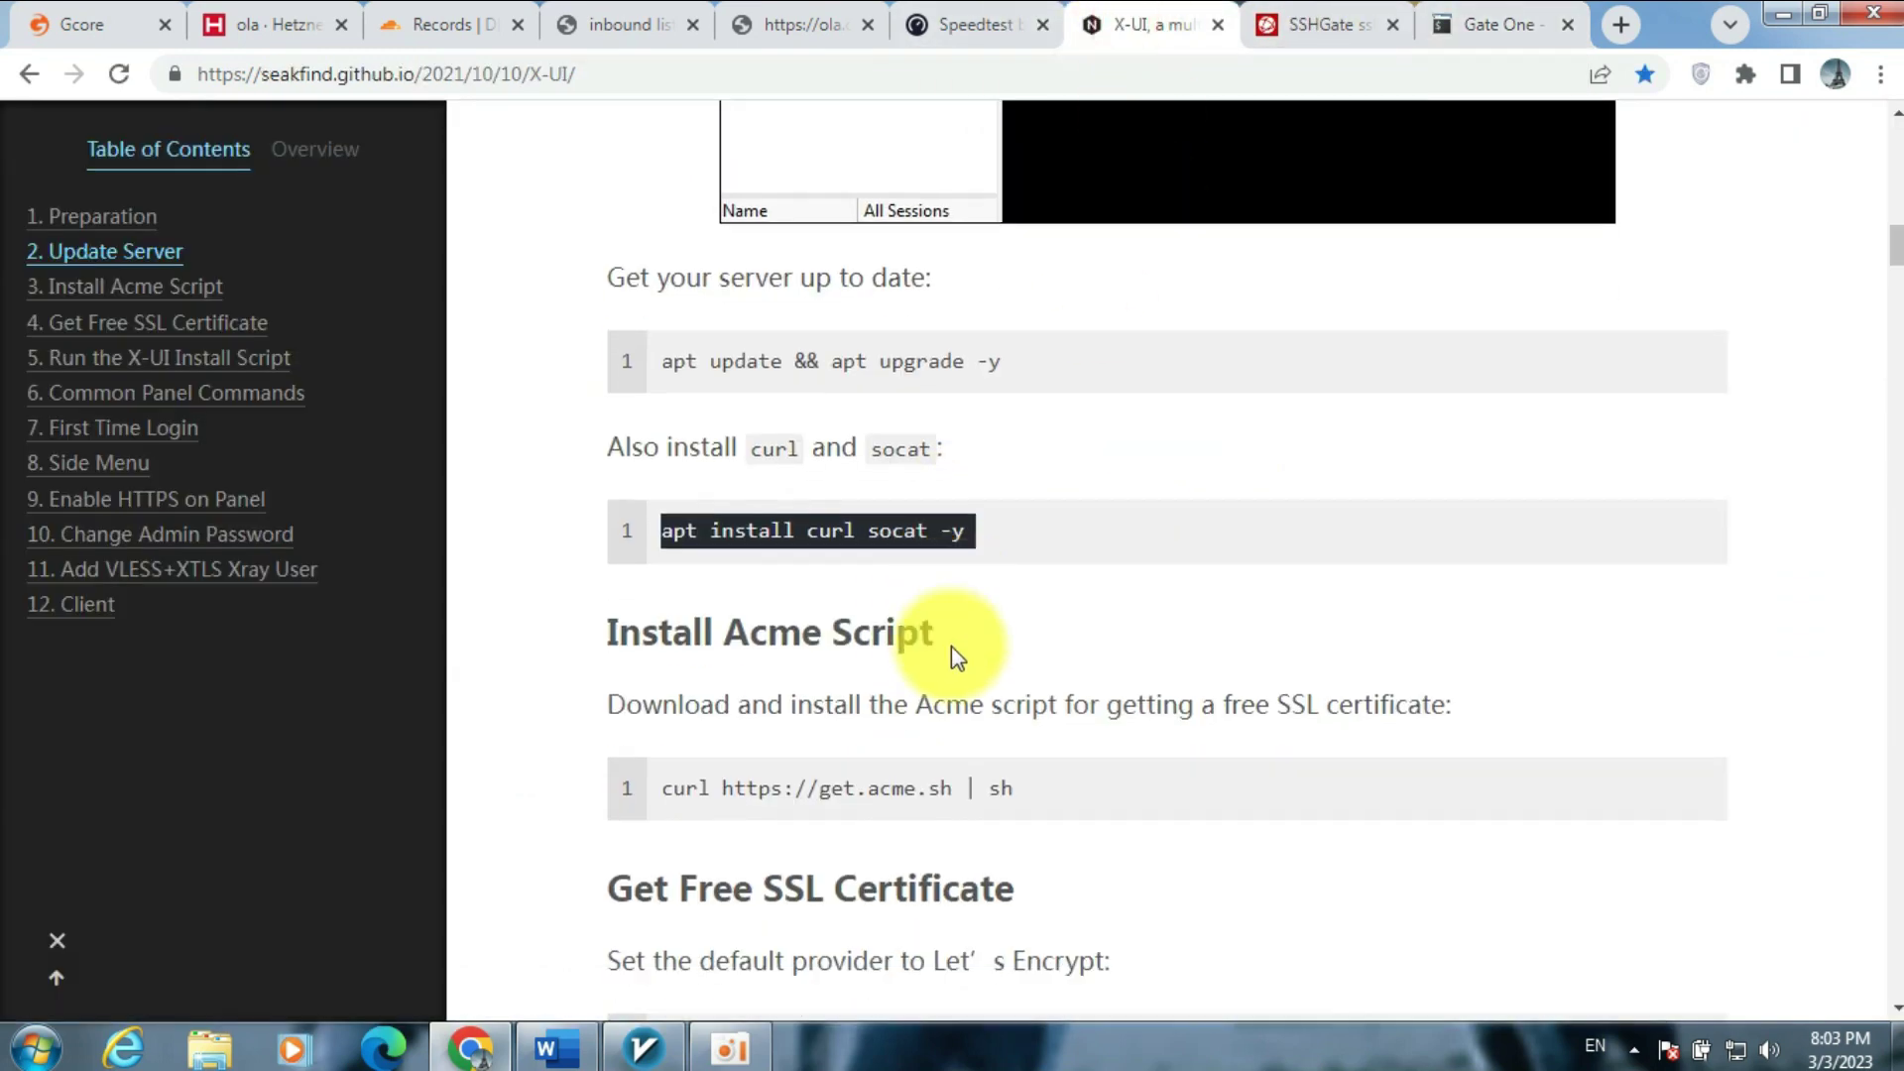
left_click_drag(1035, 595, 663, 596)
right_click(783, 593)
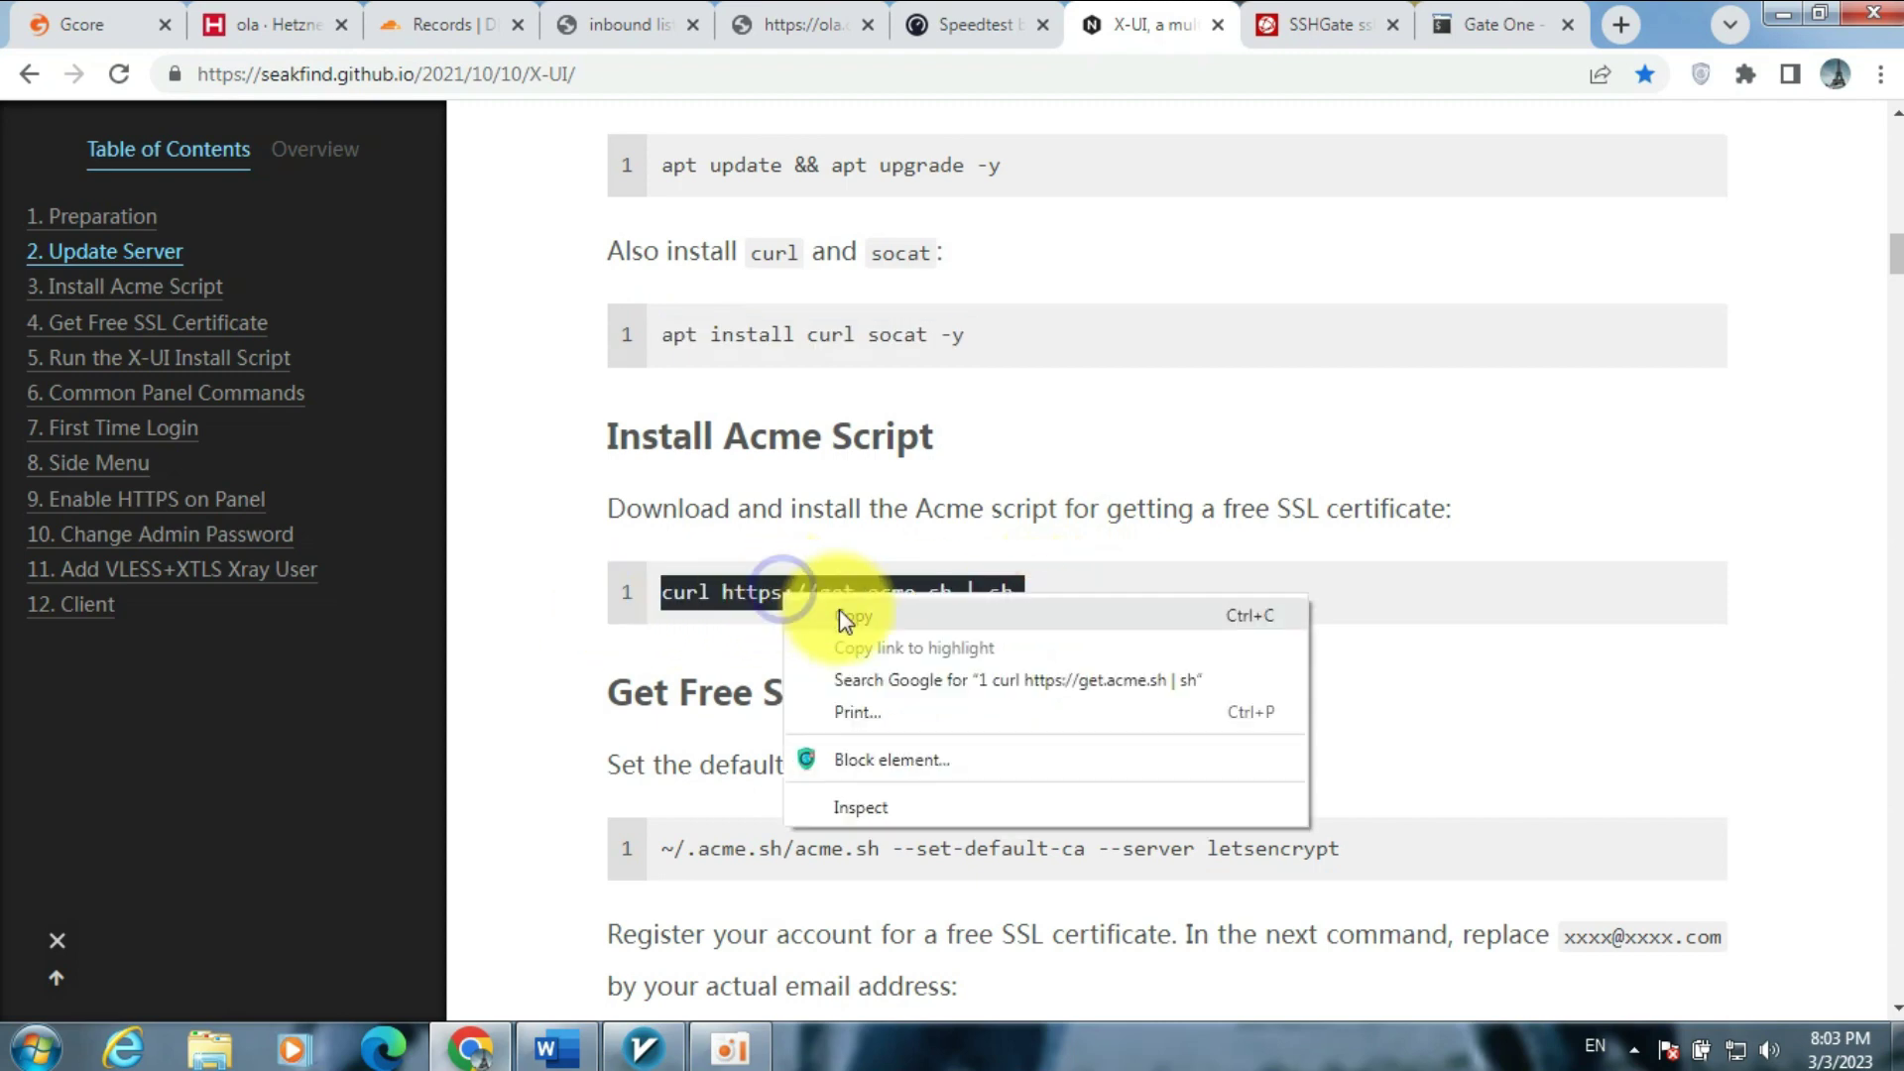
left_click(847, 616)
left_click(1492, 24)
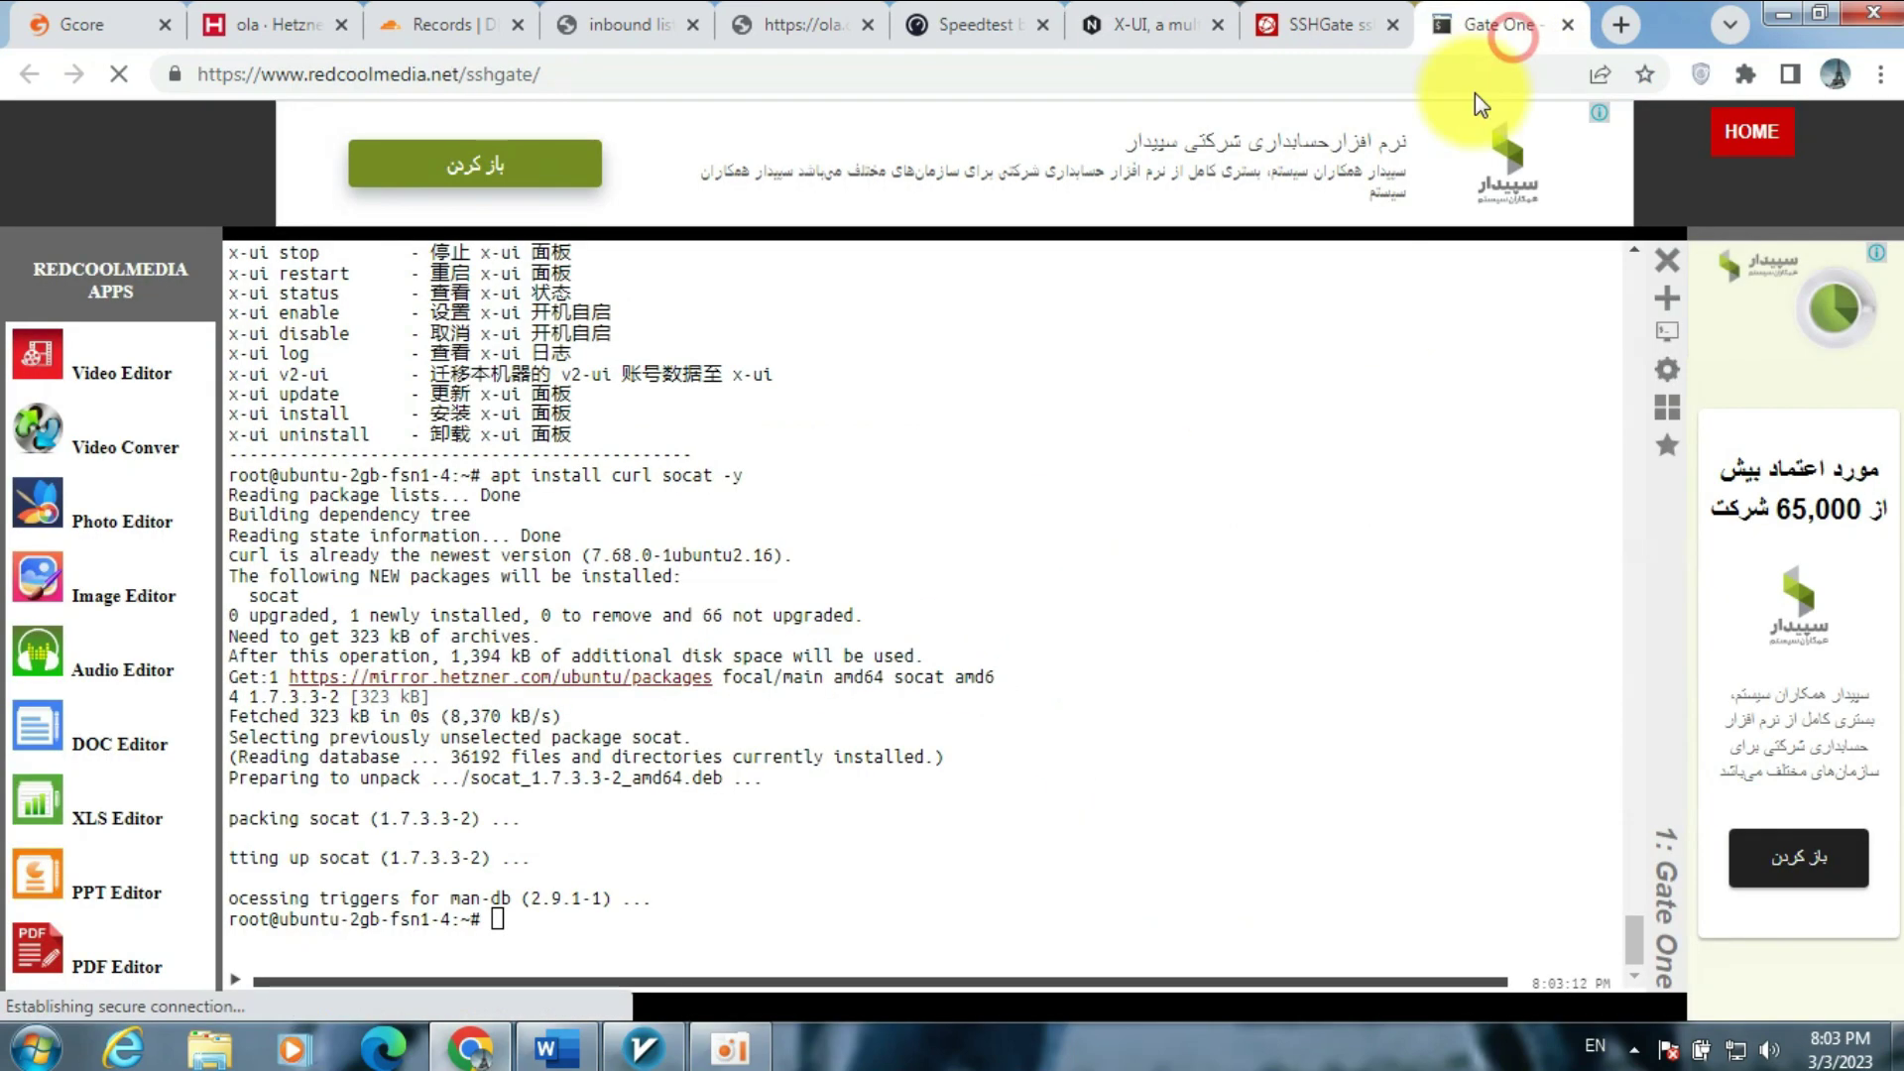
right_click(1257, 631)
left_click(1359, 371)
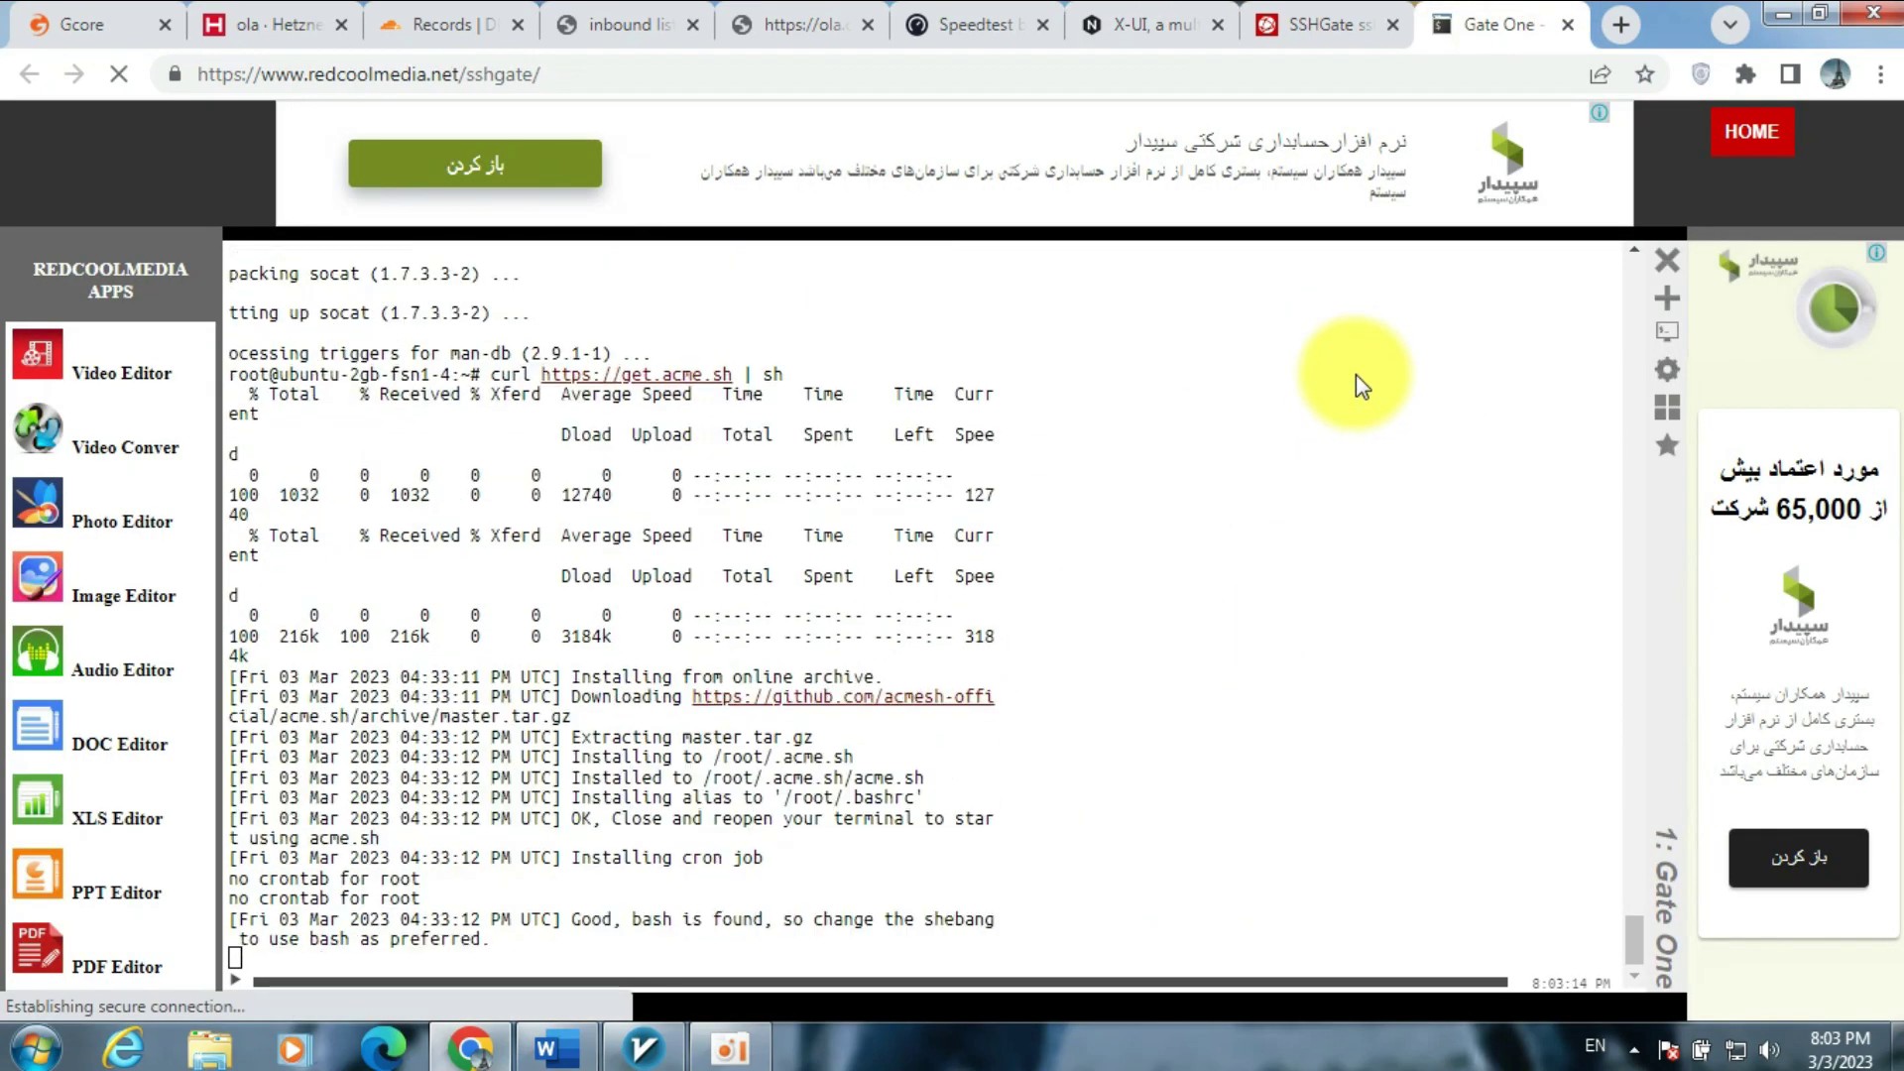
- Run the guide's set-default-ca command to make Let's Encrypt the default CA
left_click(1325, 24)
left_click(1145, 22)
left_click_drag(1341, 568, 659, 583)
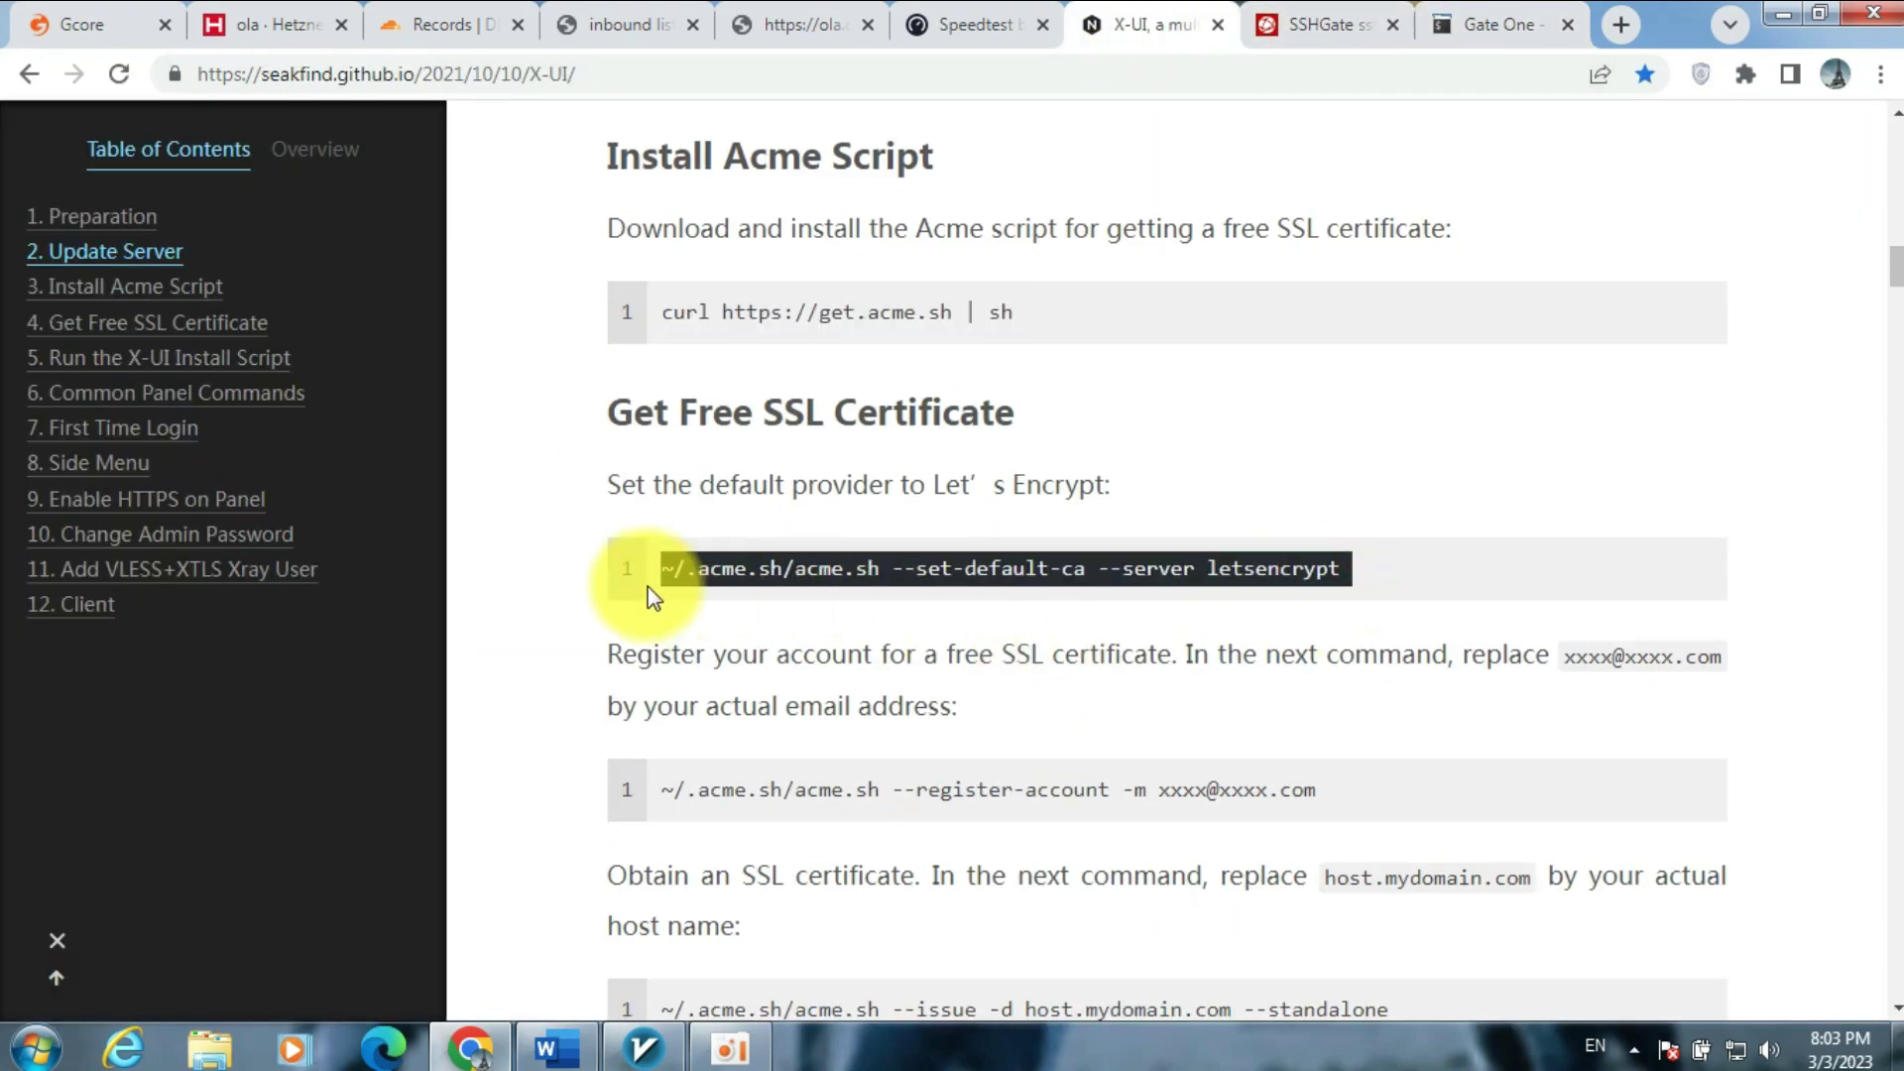
right_click(762, 577)
left_click(831, 601)
left_click(1506, 23)
right_click(982, 299)
left_click(1175, 466)
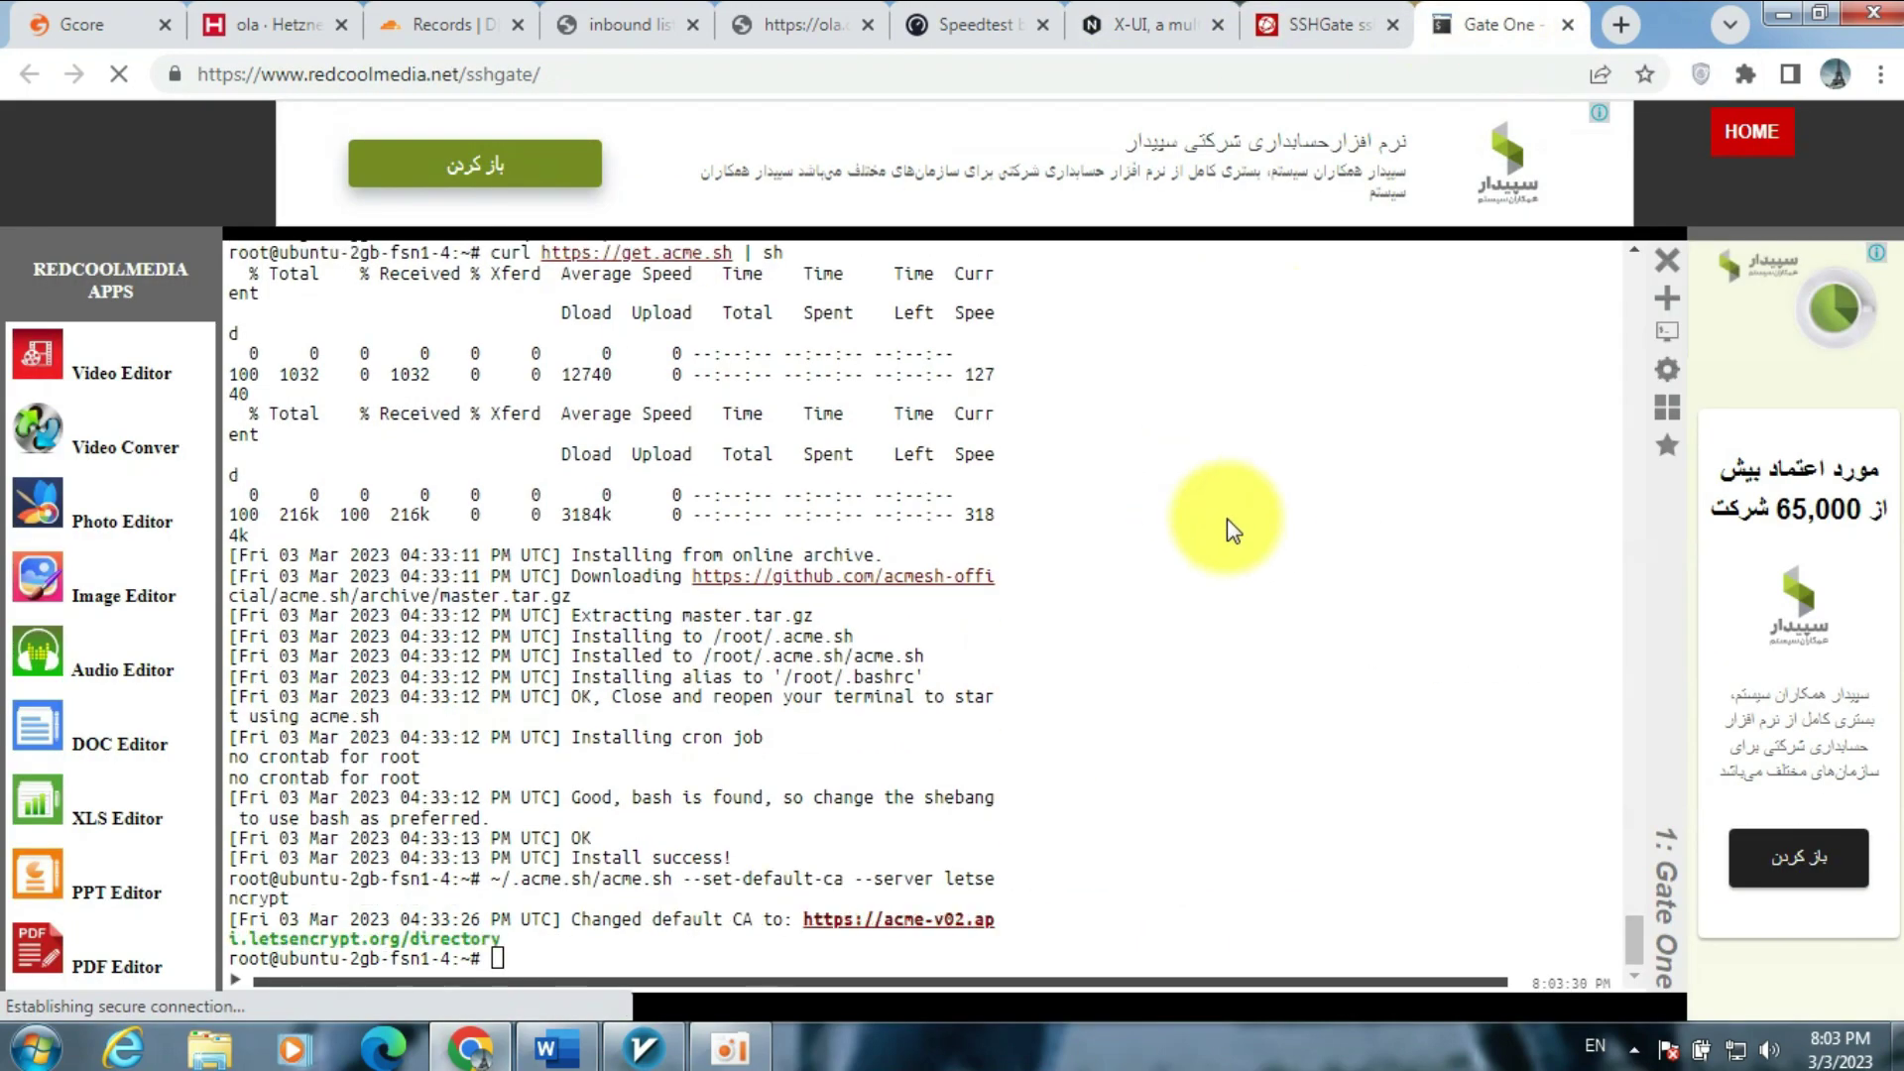
left_click(1325, 24)
- Copy and run the register-account command to register an ACME account
left_click(1146, 21)
left_click_drag(1327, 789, 745, 779)
right_click(749, 788)
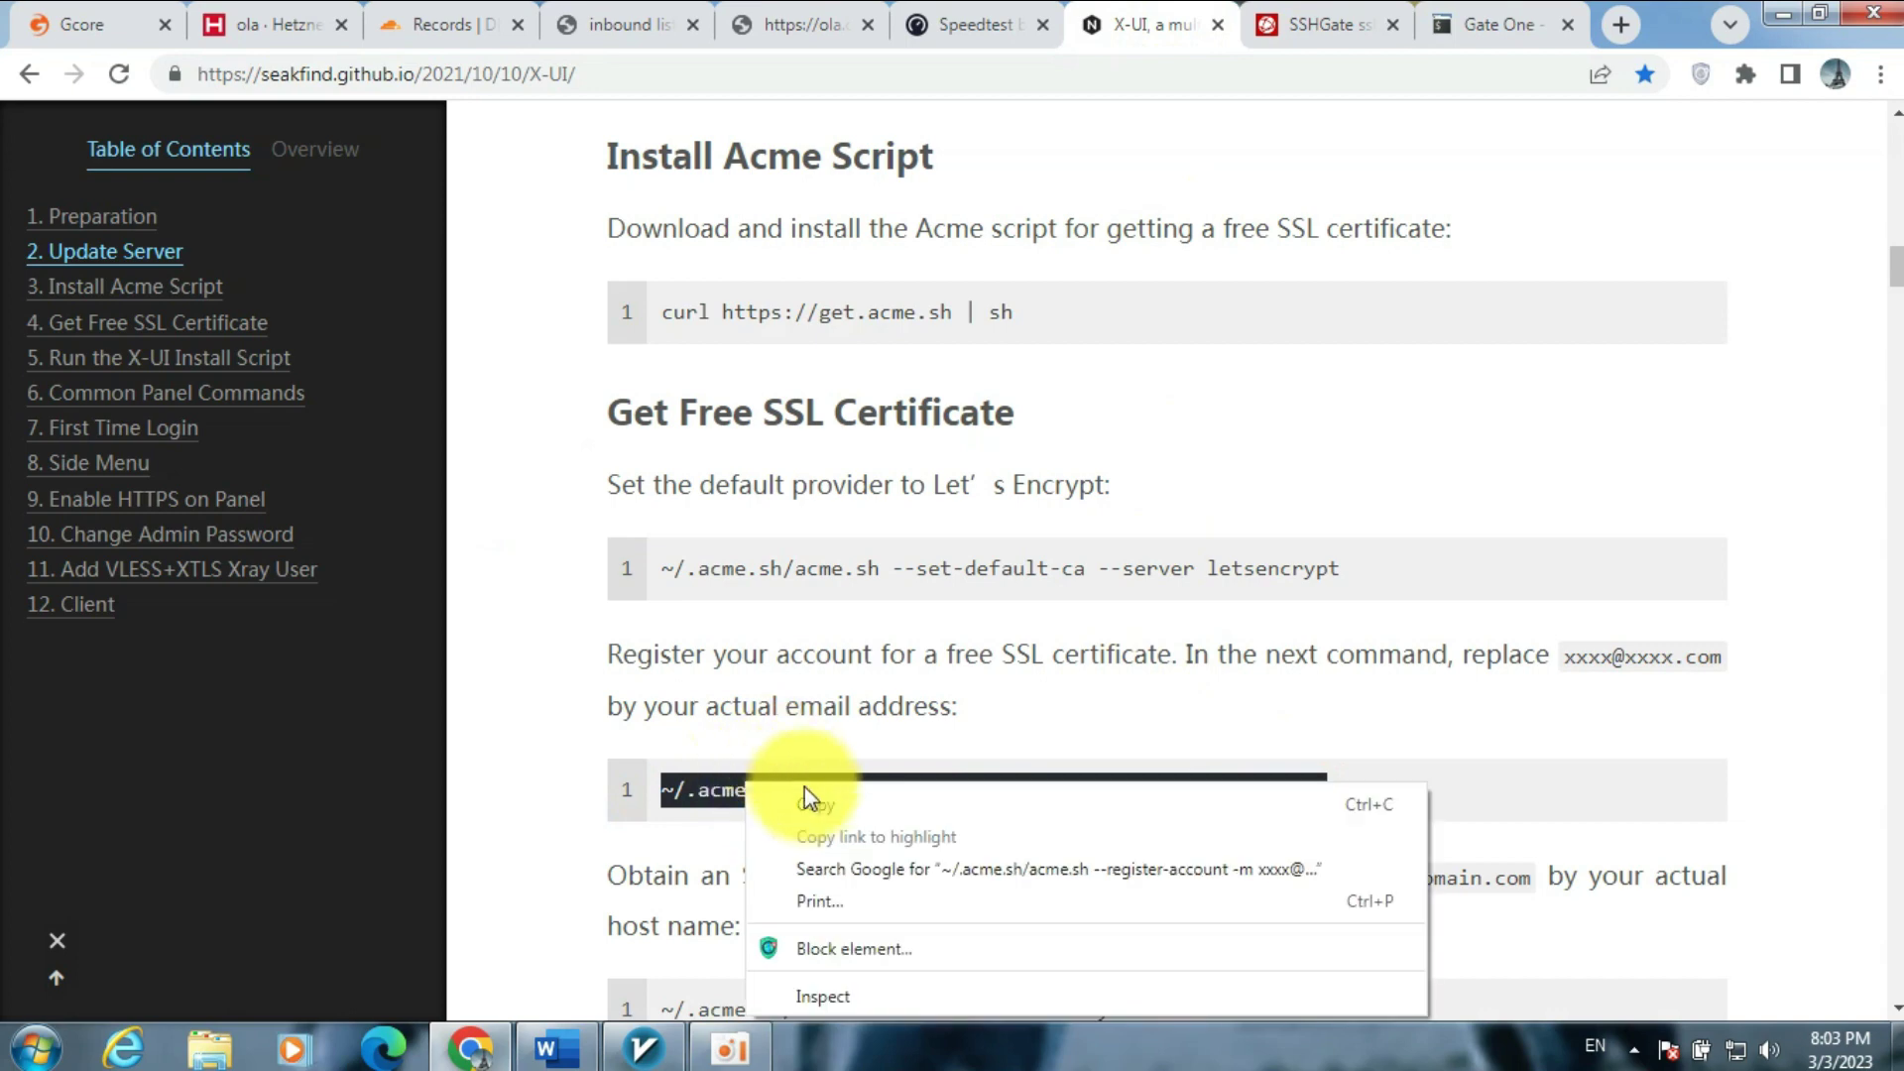
left_click(838, 799)
left_click(1455, 42)
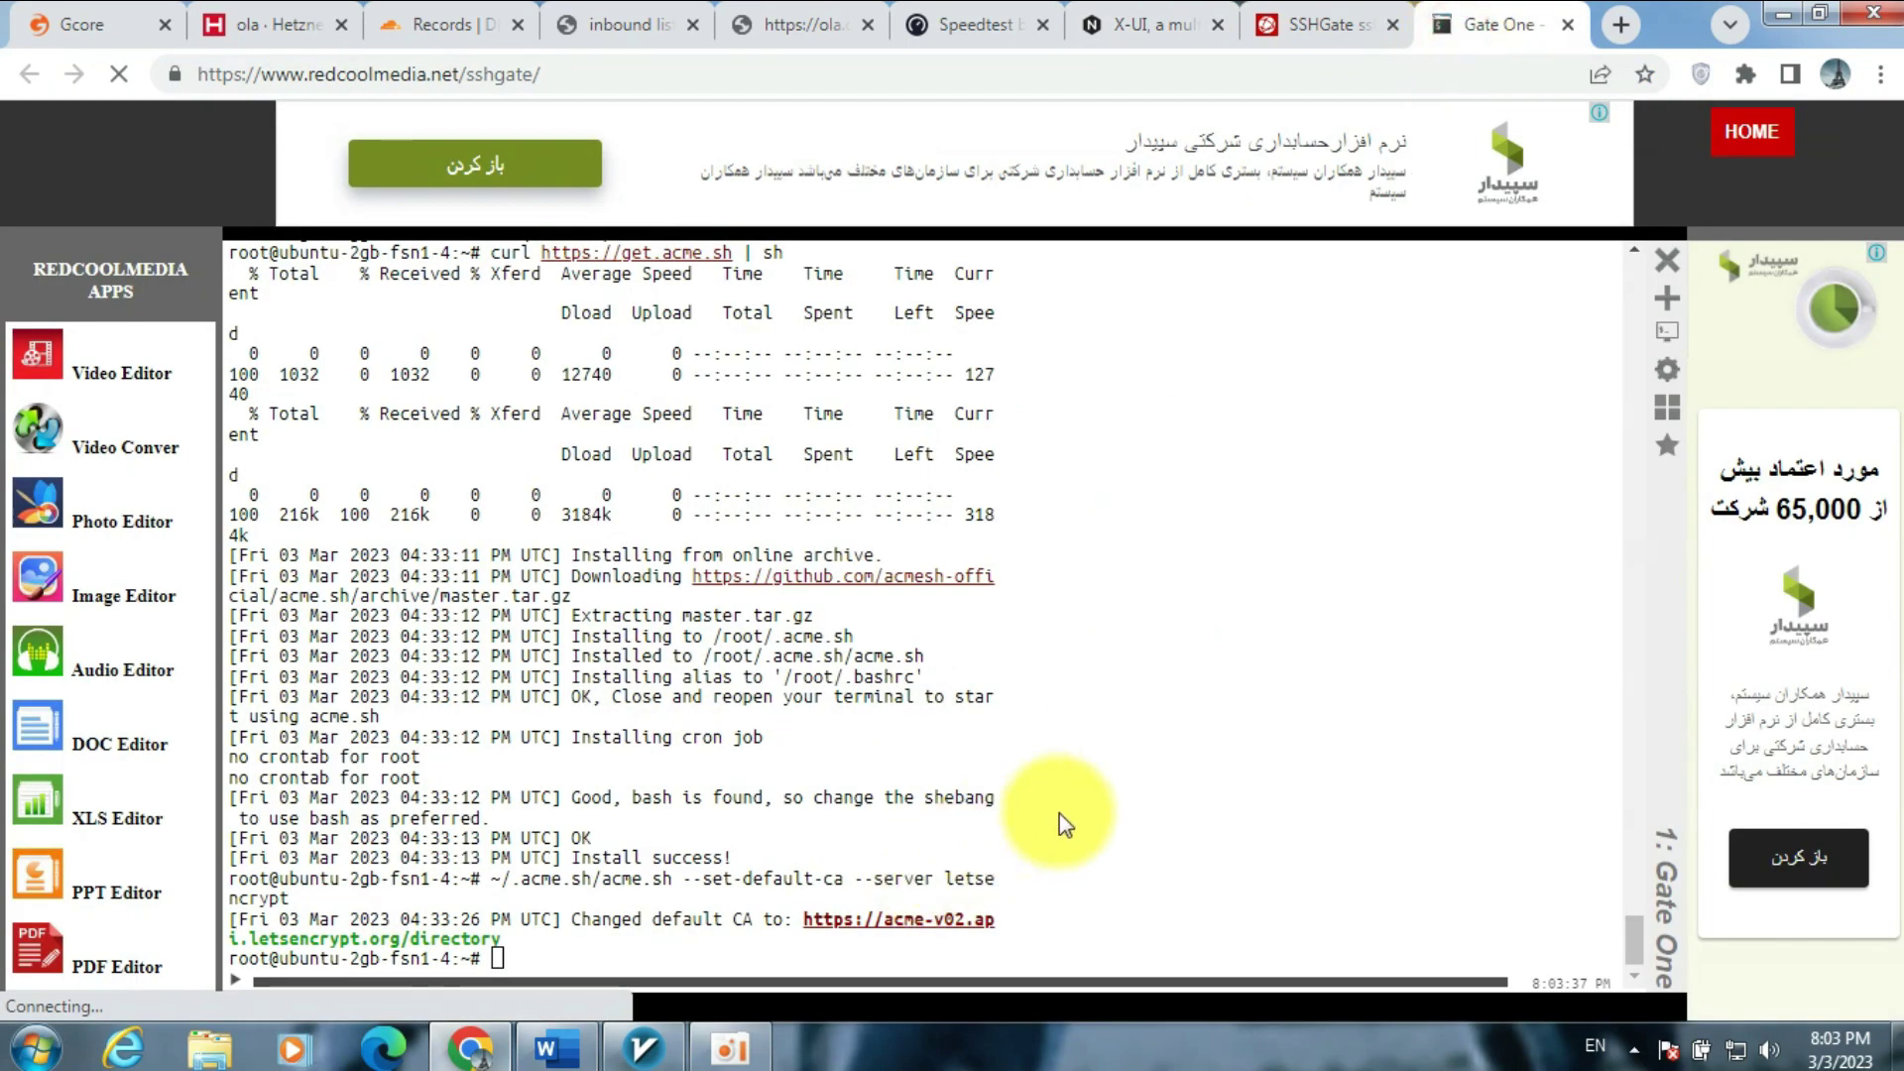
right_click(1091, 811)
left_click(1192, 541)
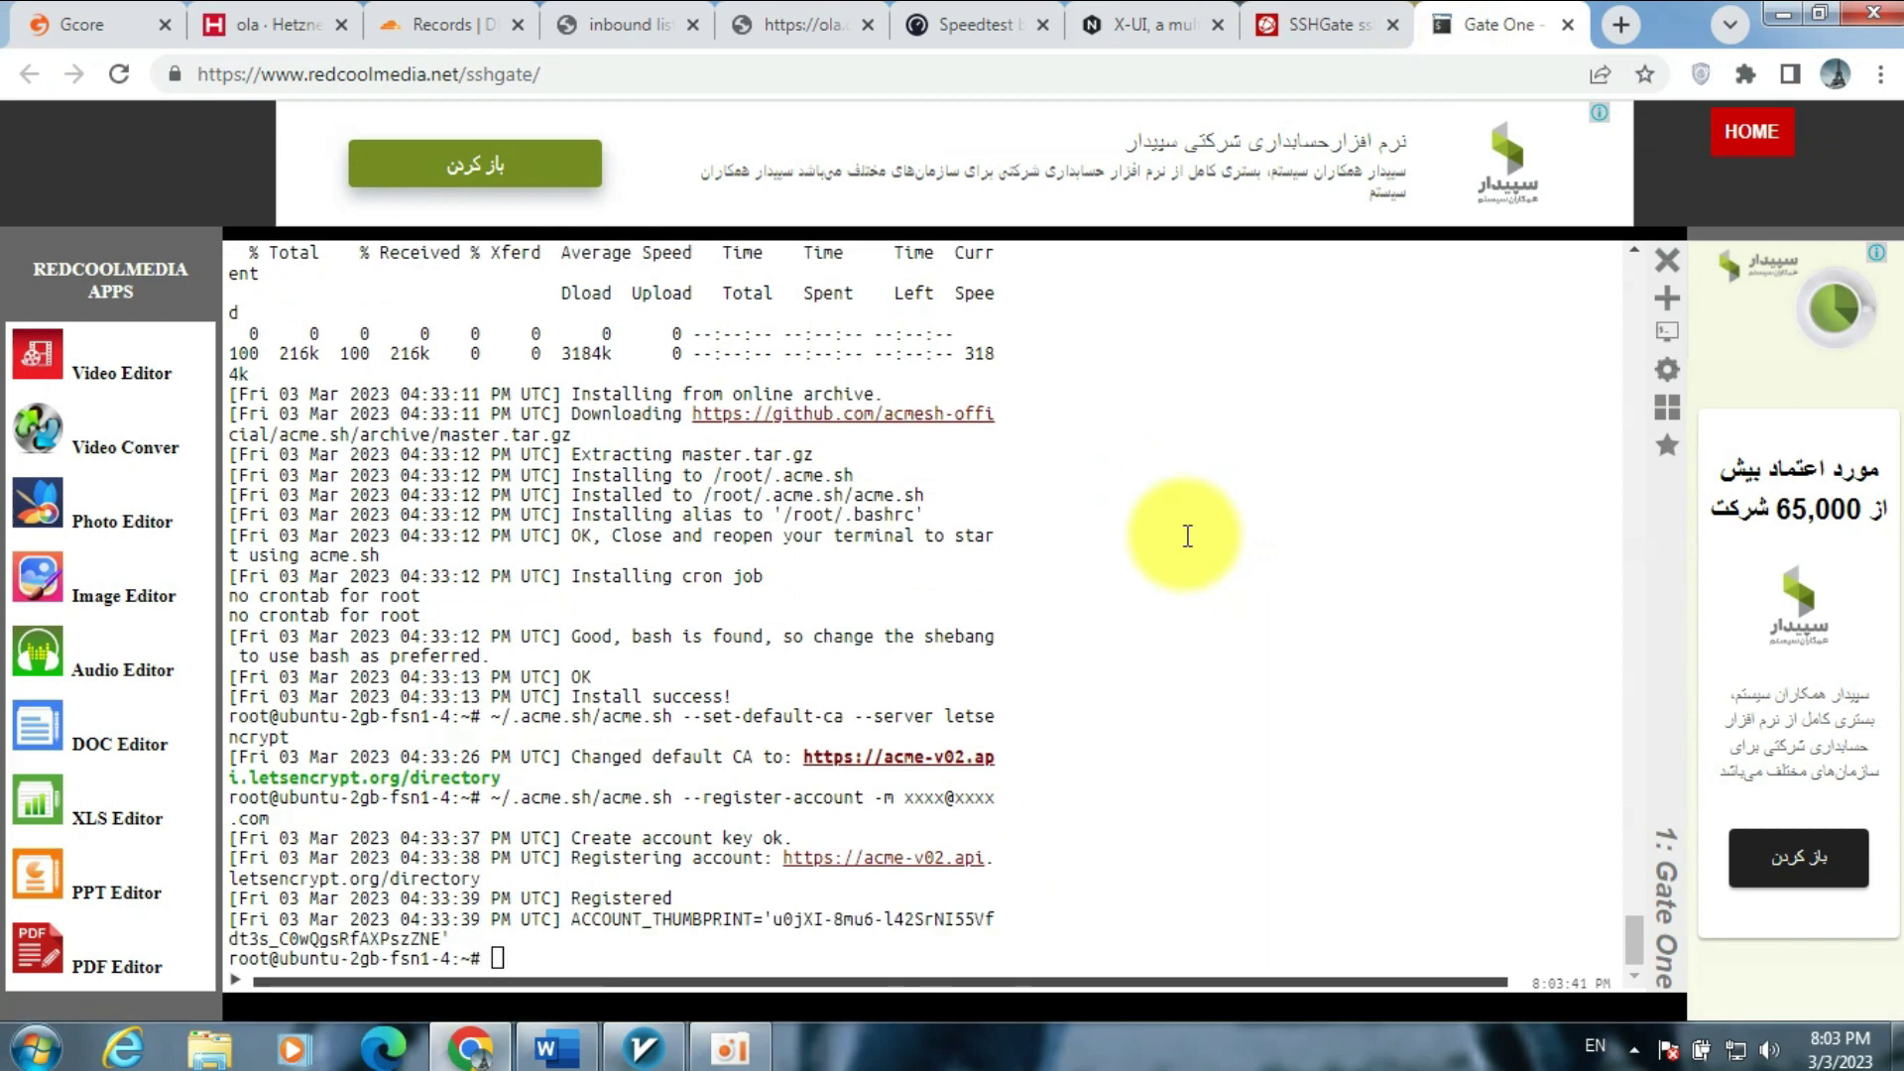
left_click(444, 24)
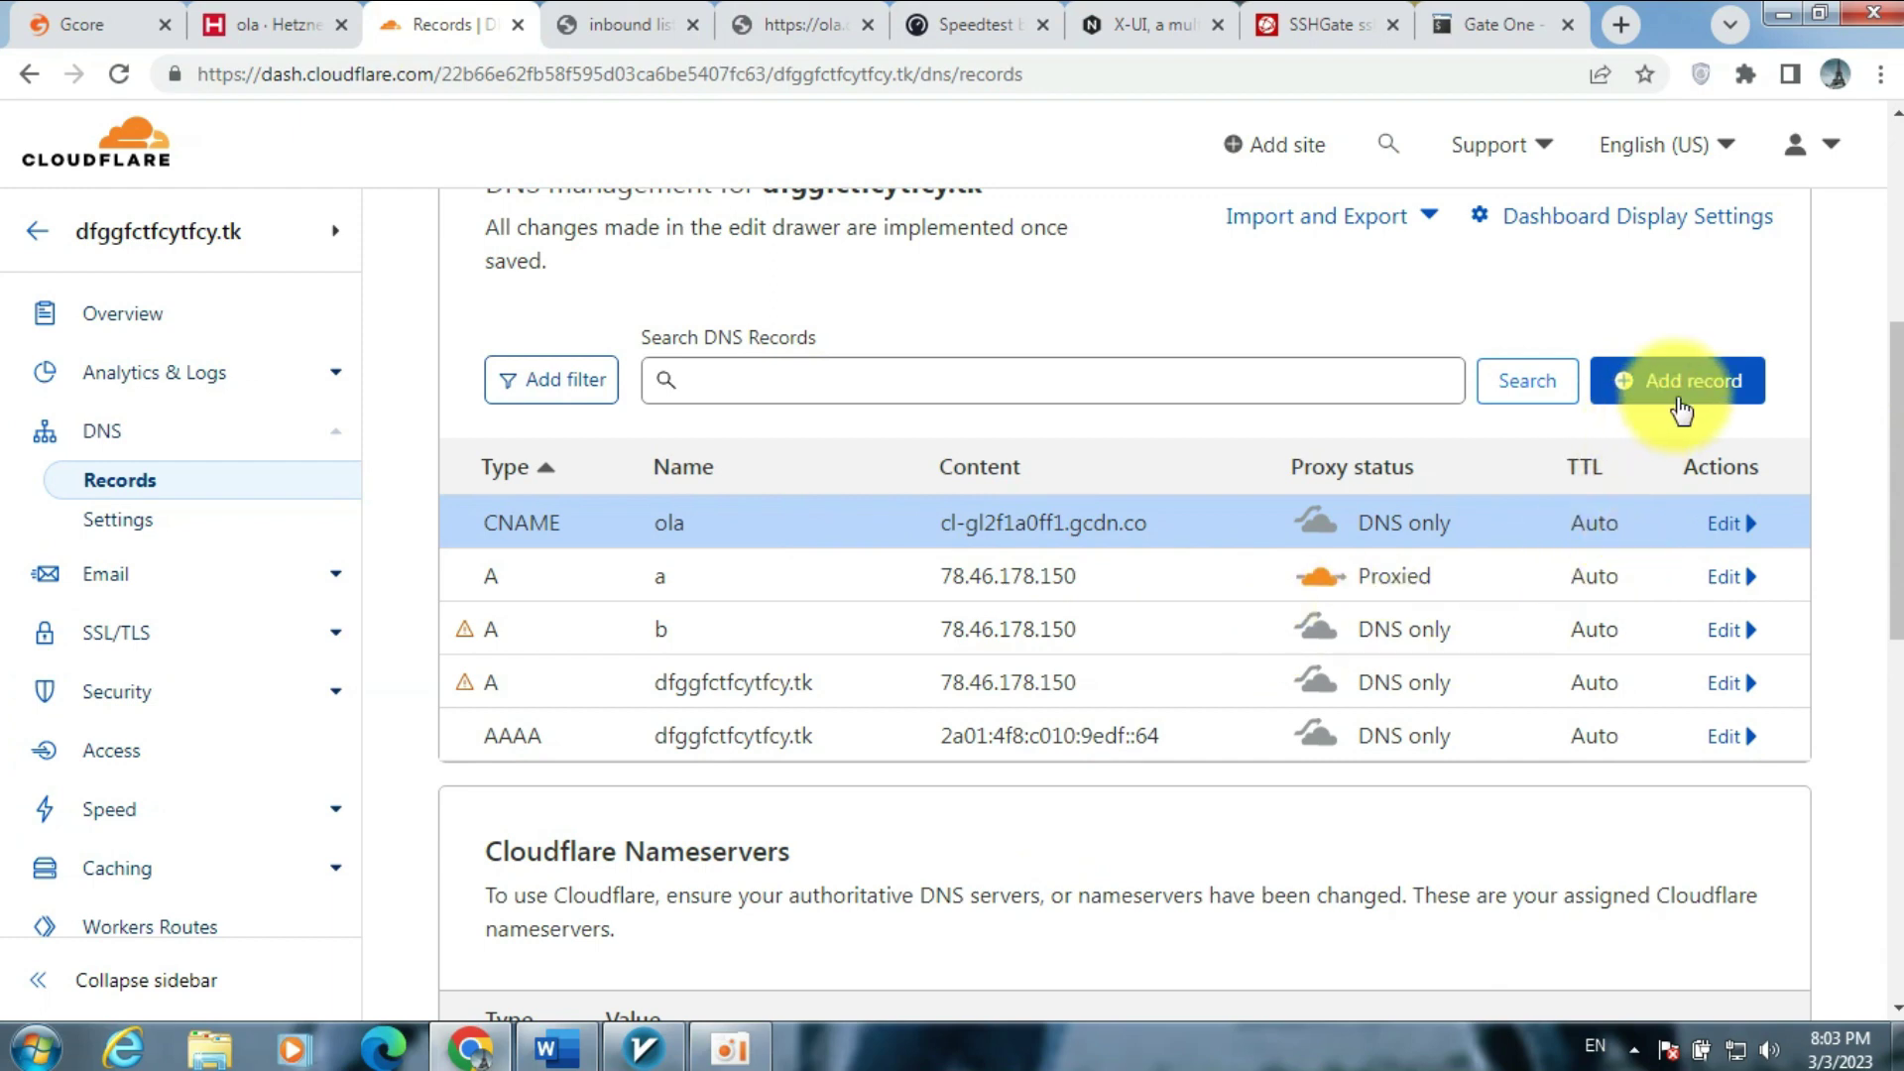
- Add and save a DNS-only A record 'arman' pointing to 91.107.182.186
left_click(1686, 393)
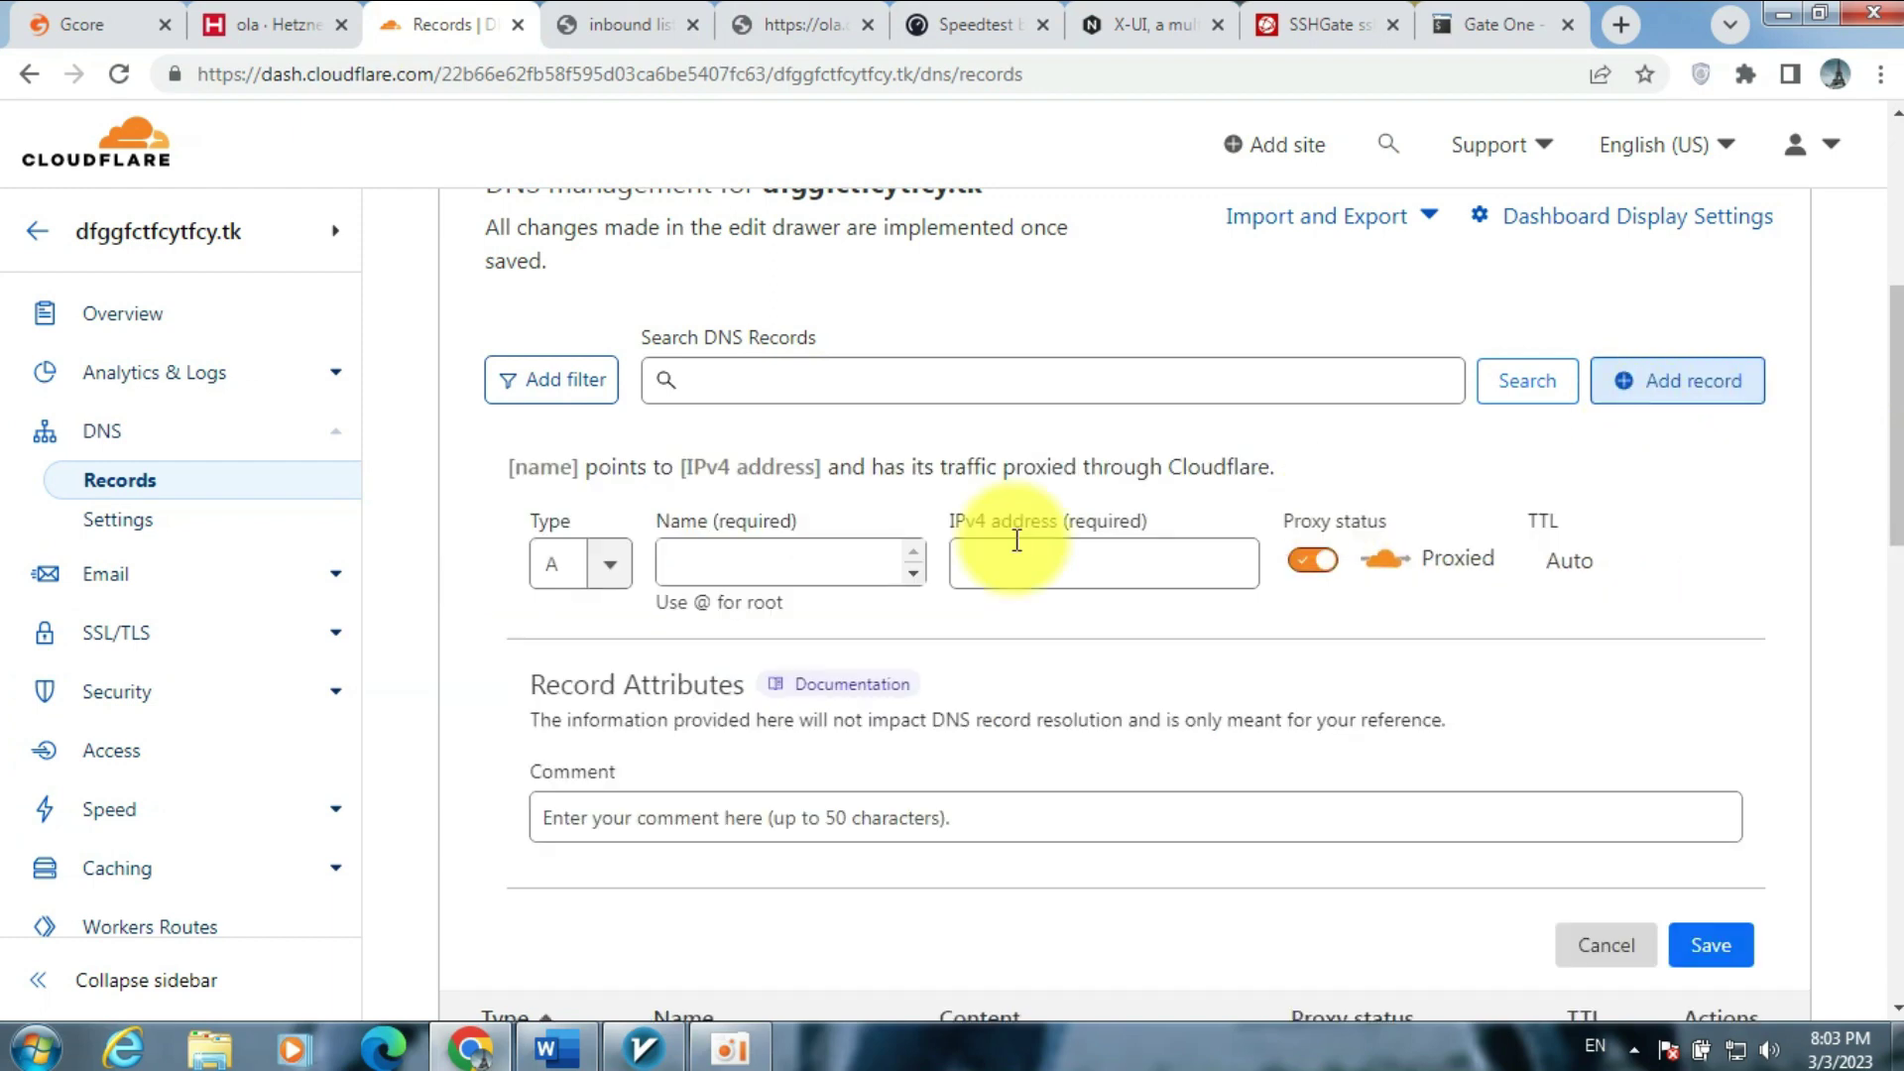
left_click(686, 557)
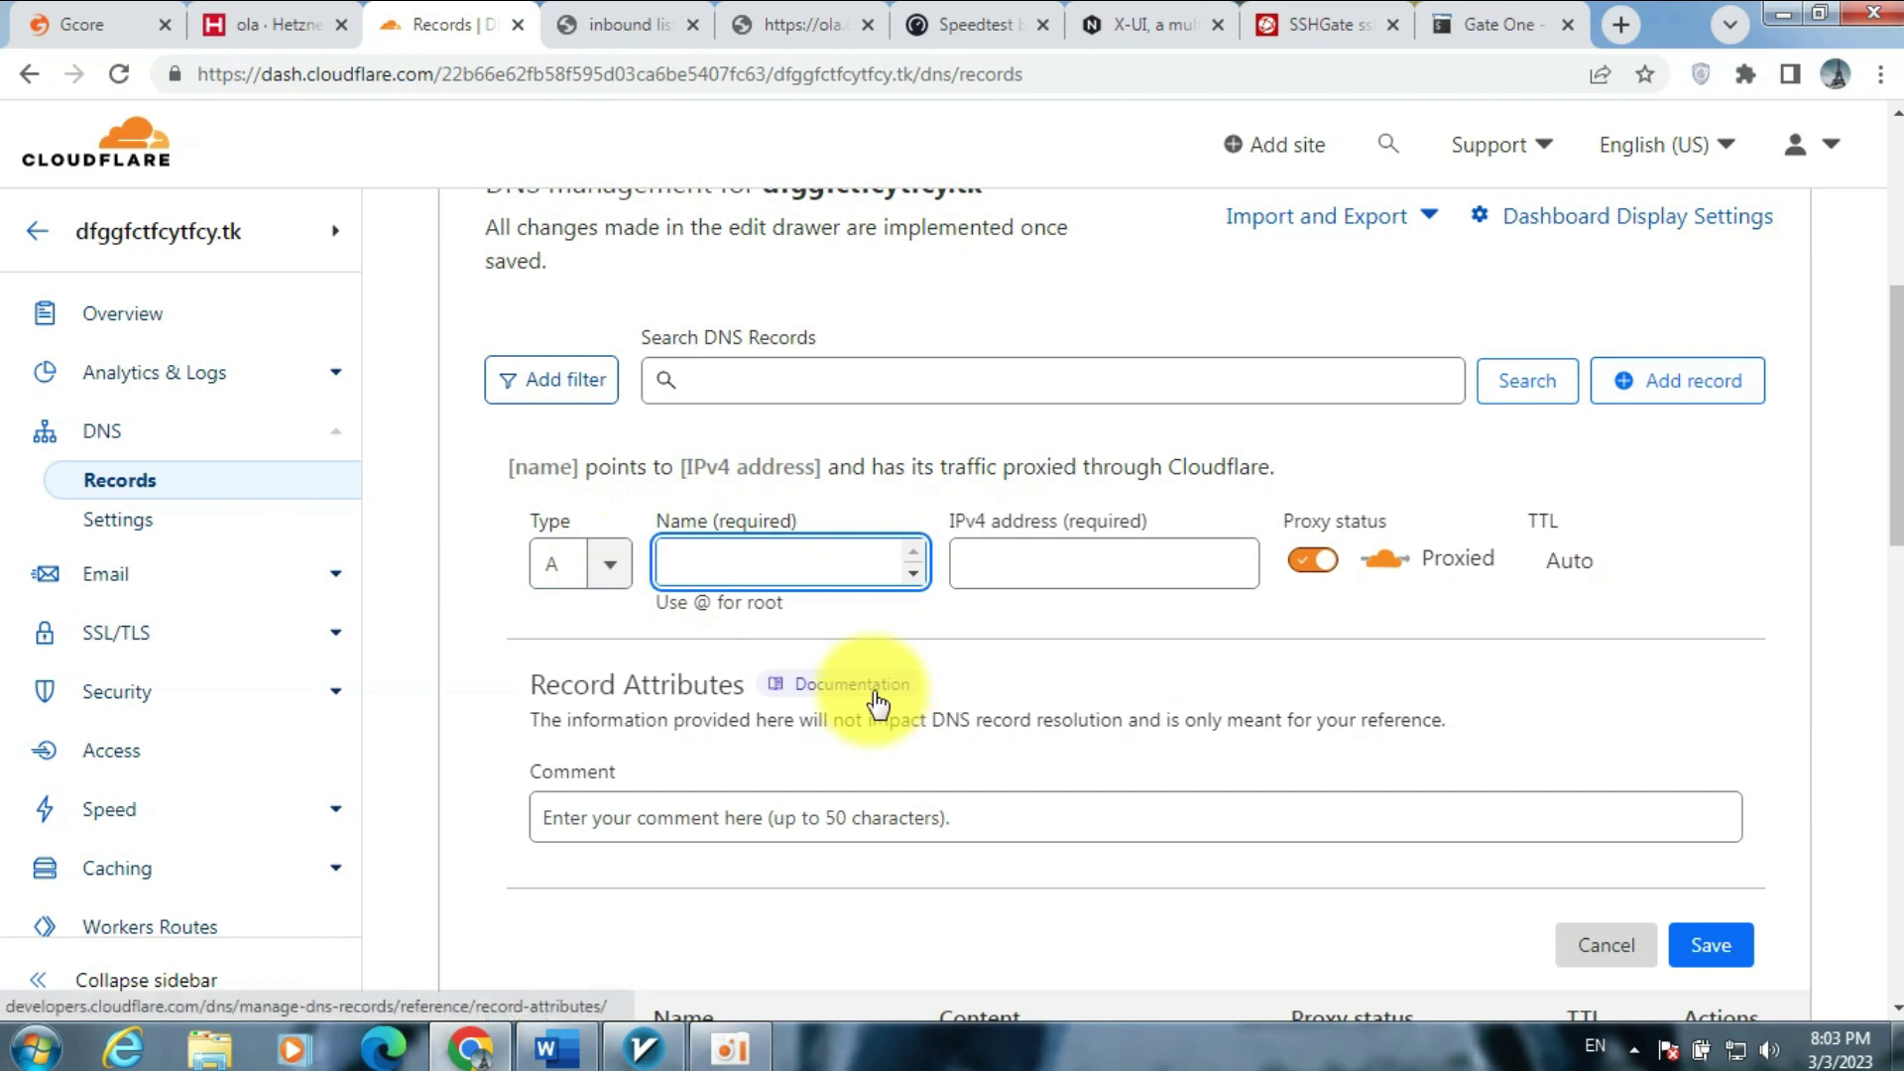
type("arman")
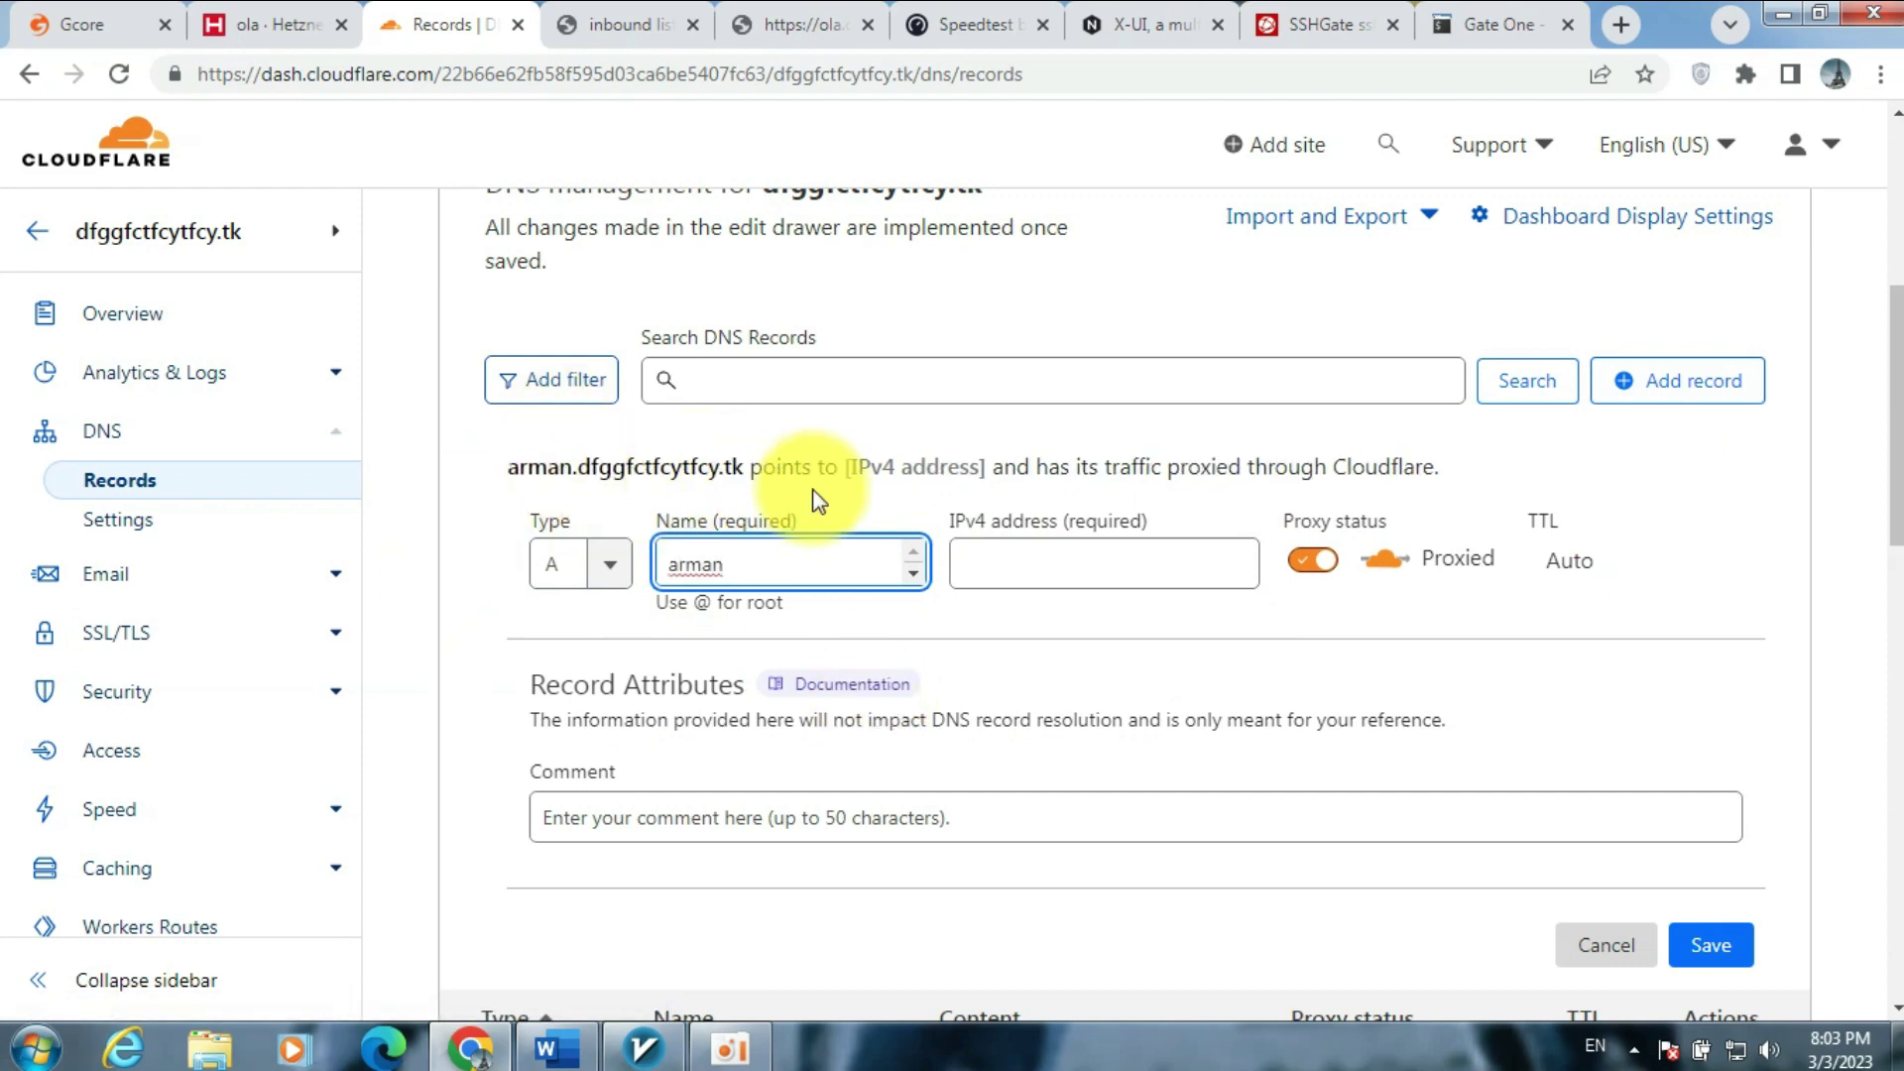
left_click(1089, 562)
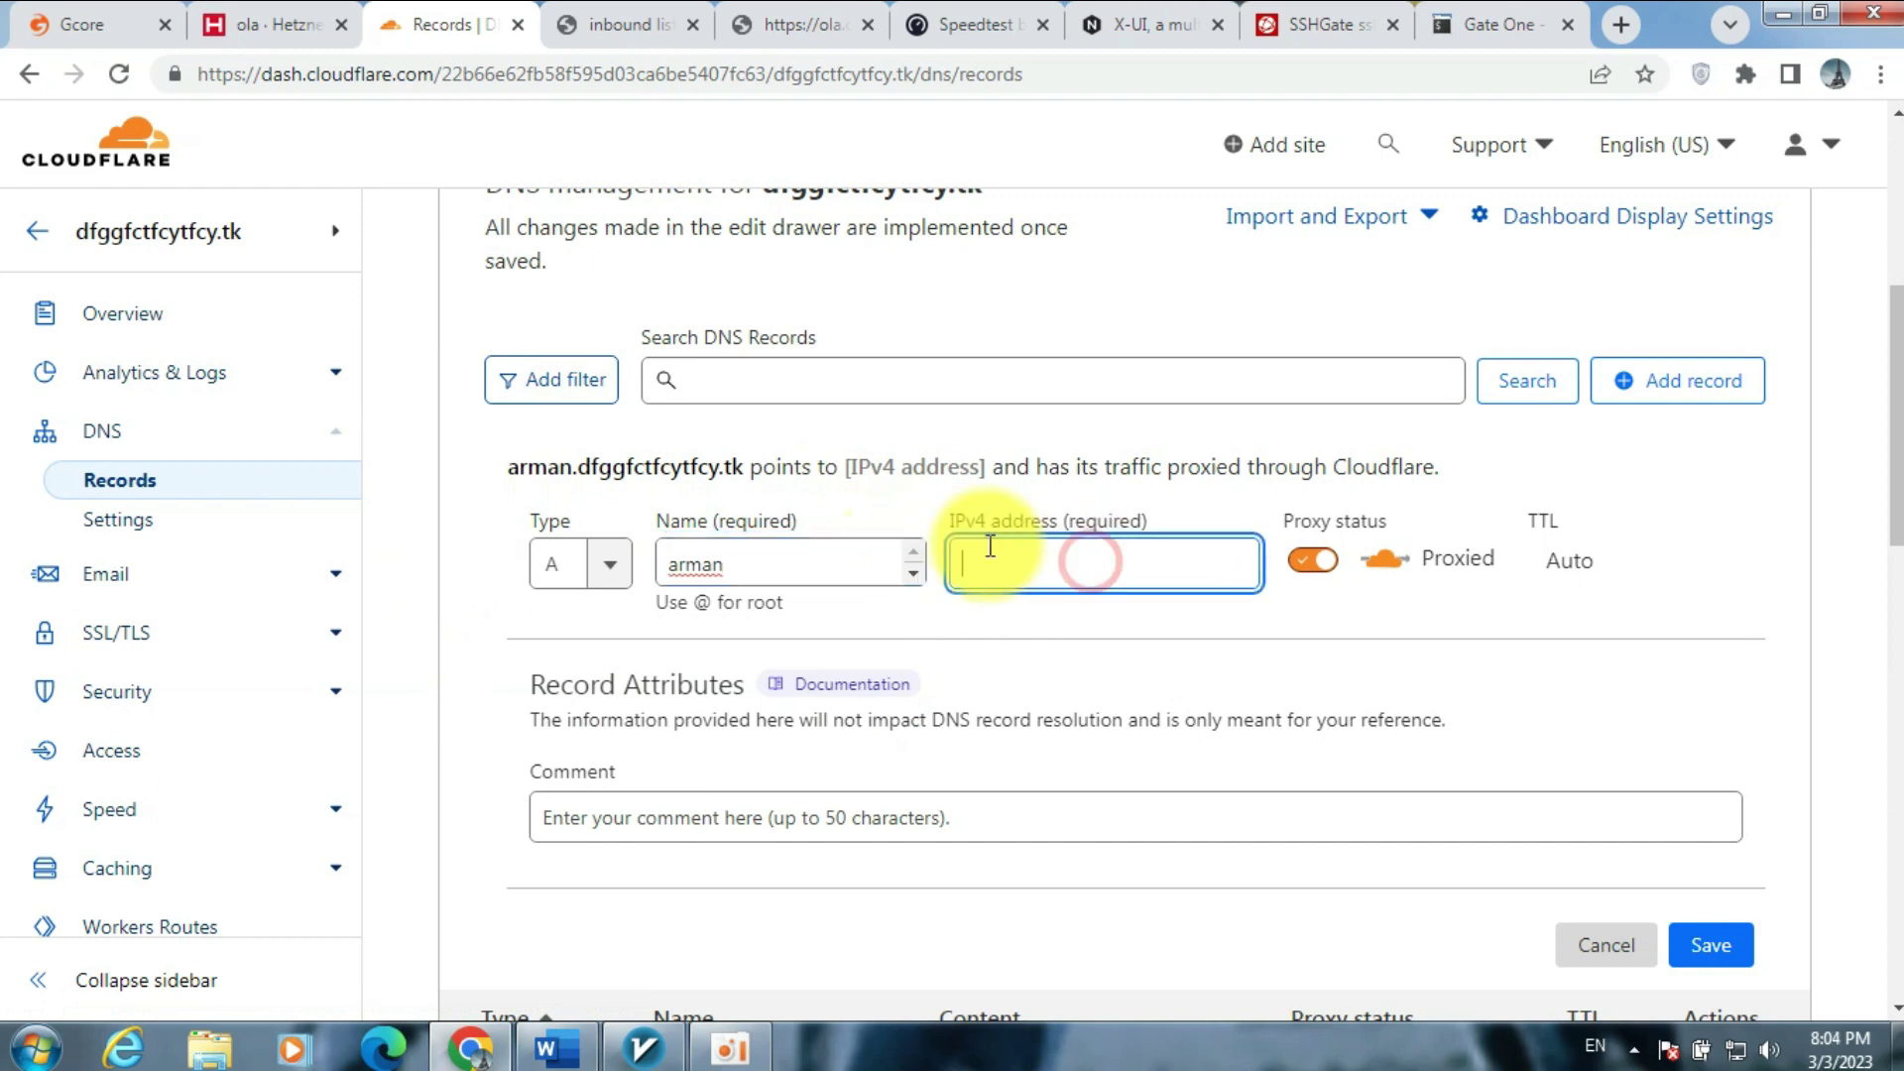
left_click(265, 24)
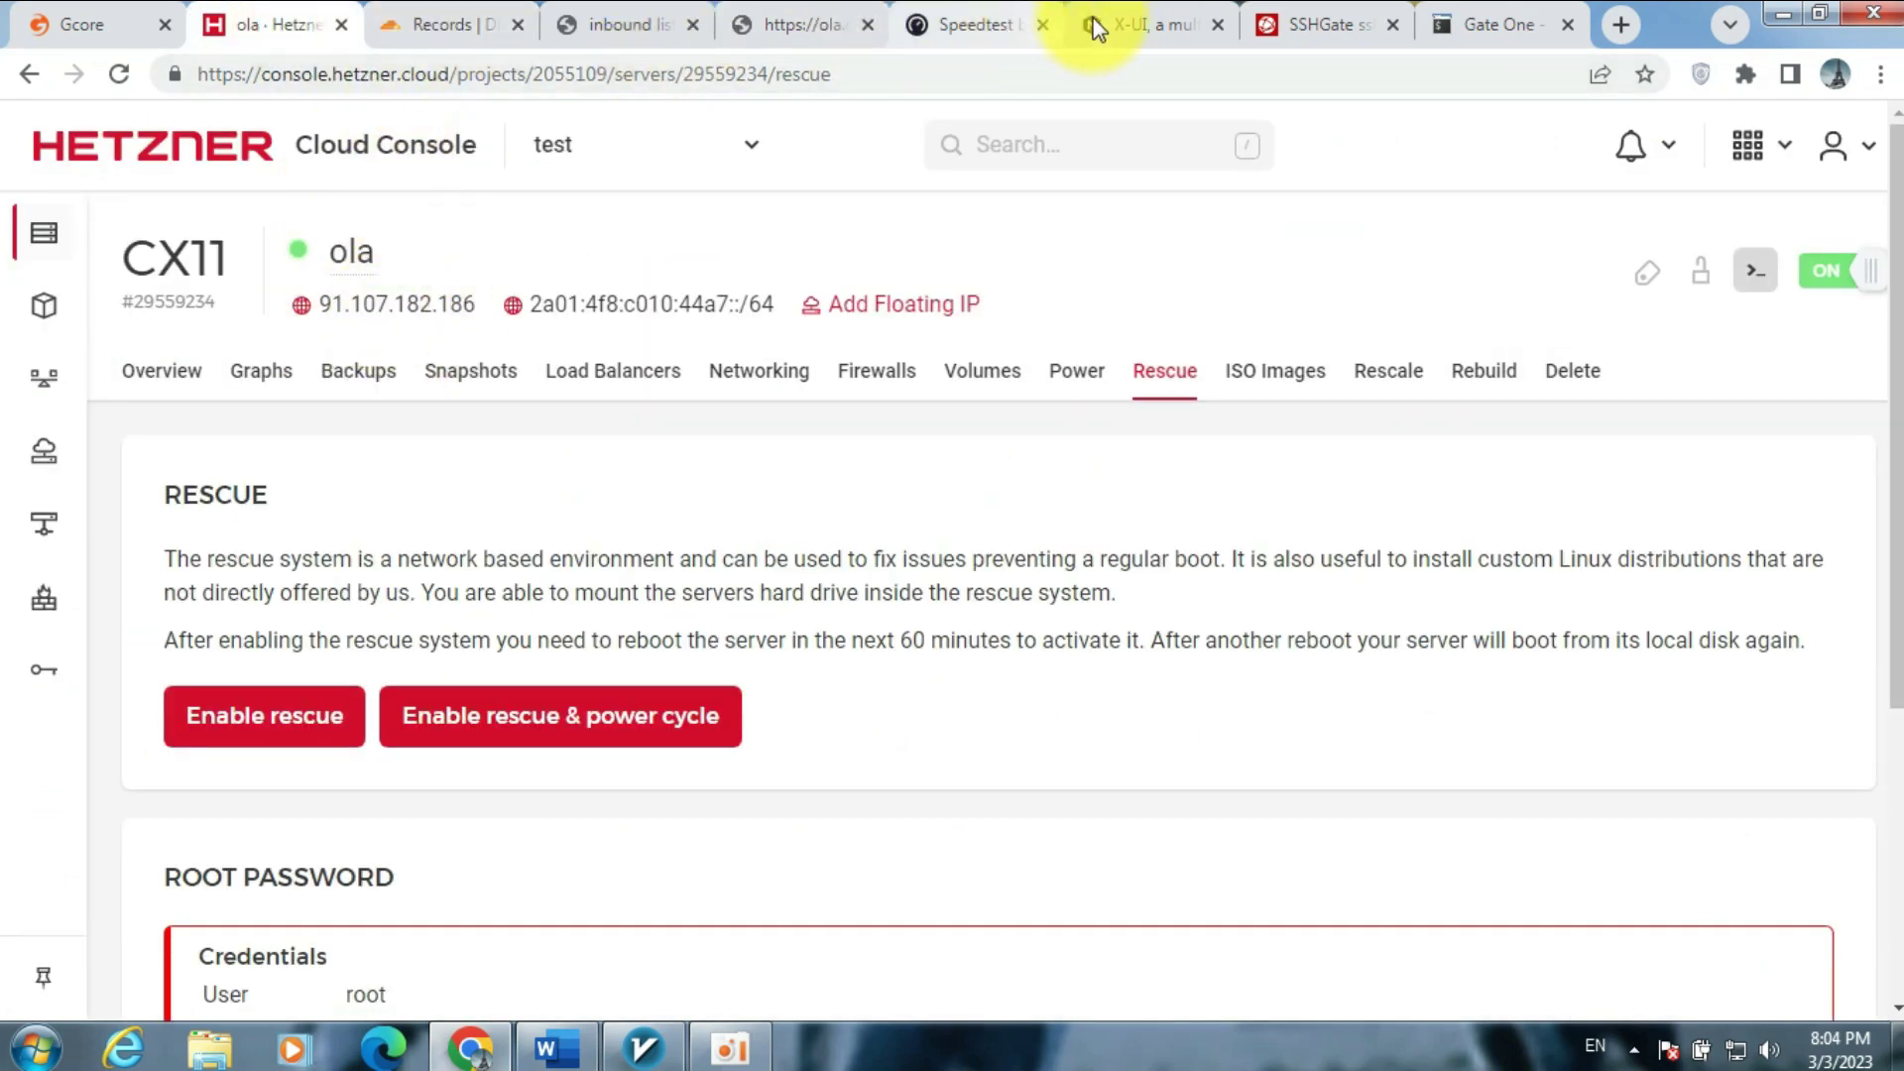
left_click(472, 29)
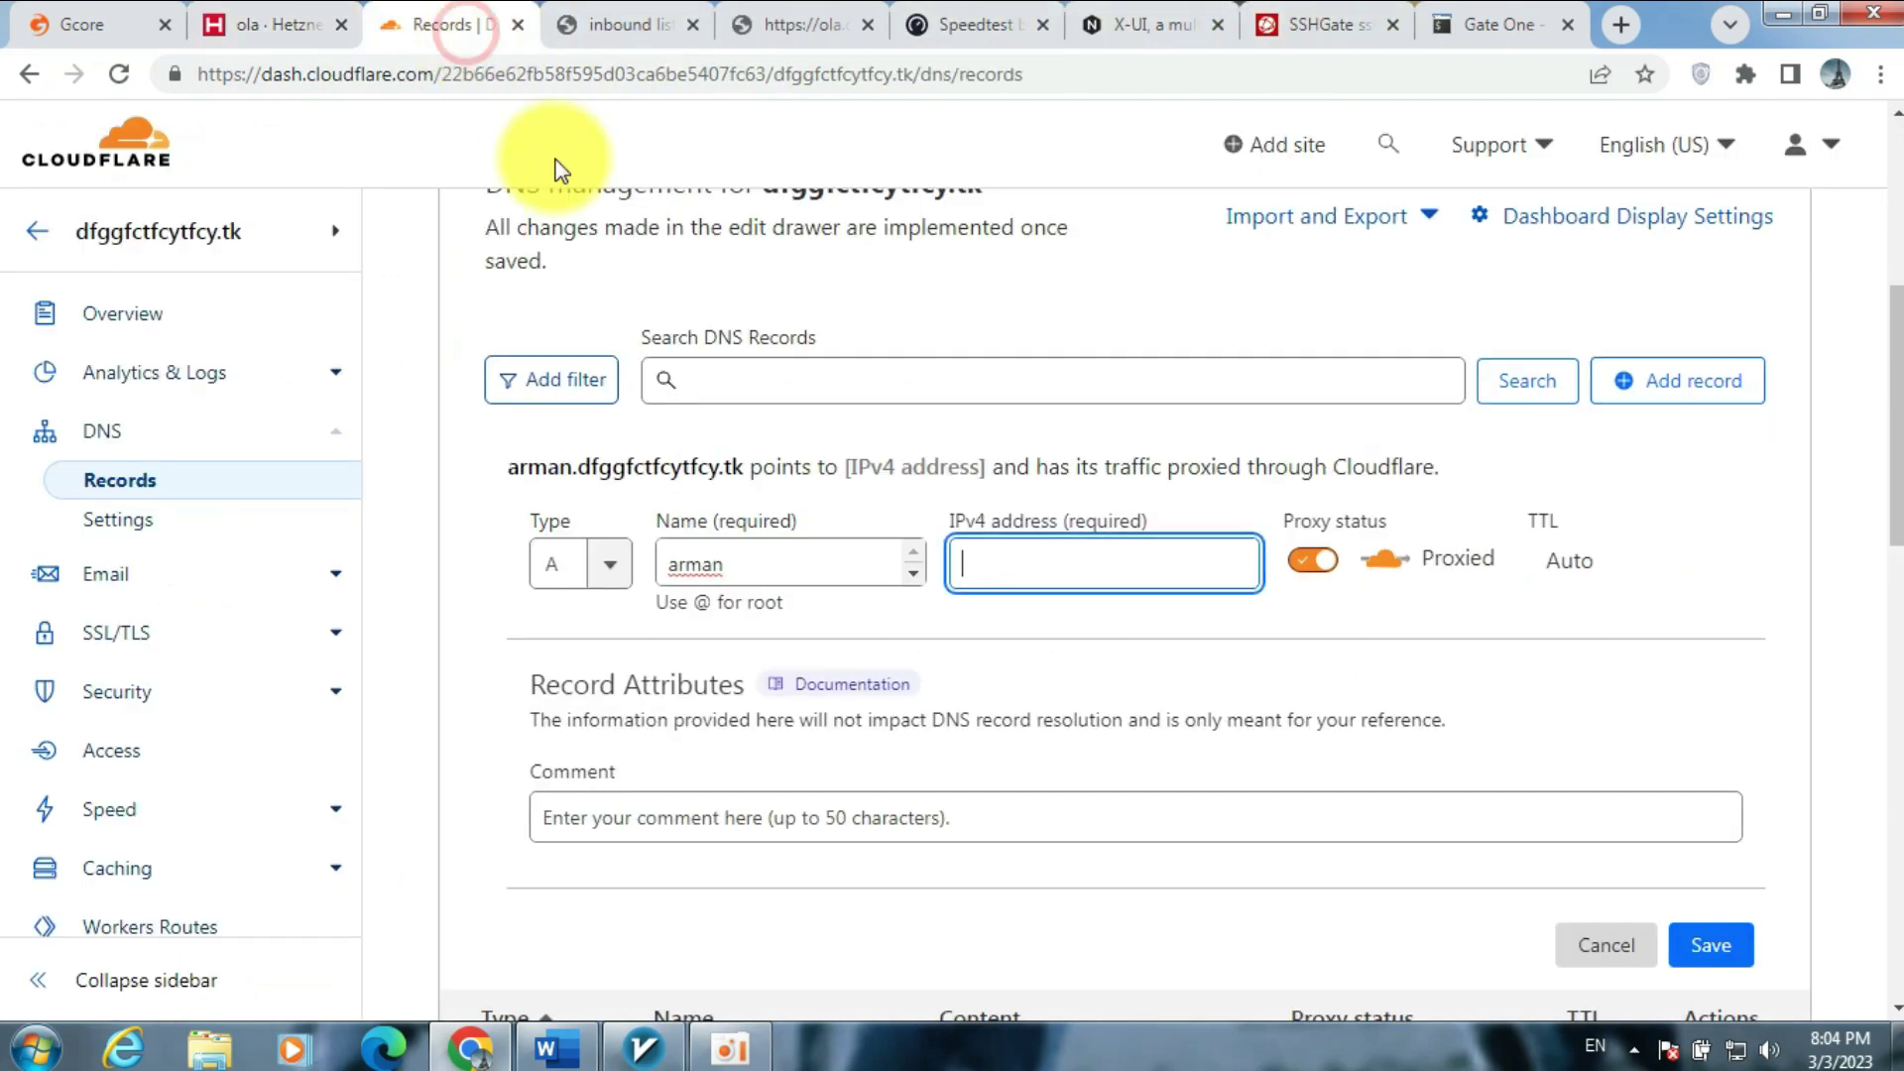
right_click(1075, 555)
left_click(1148, 723)
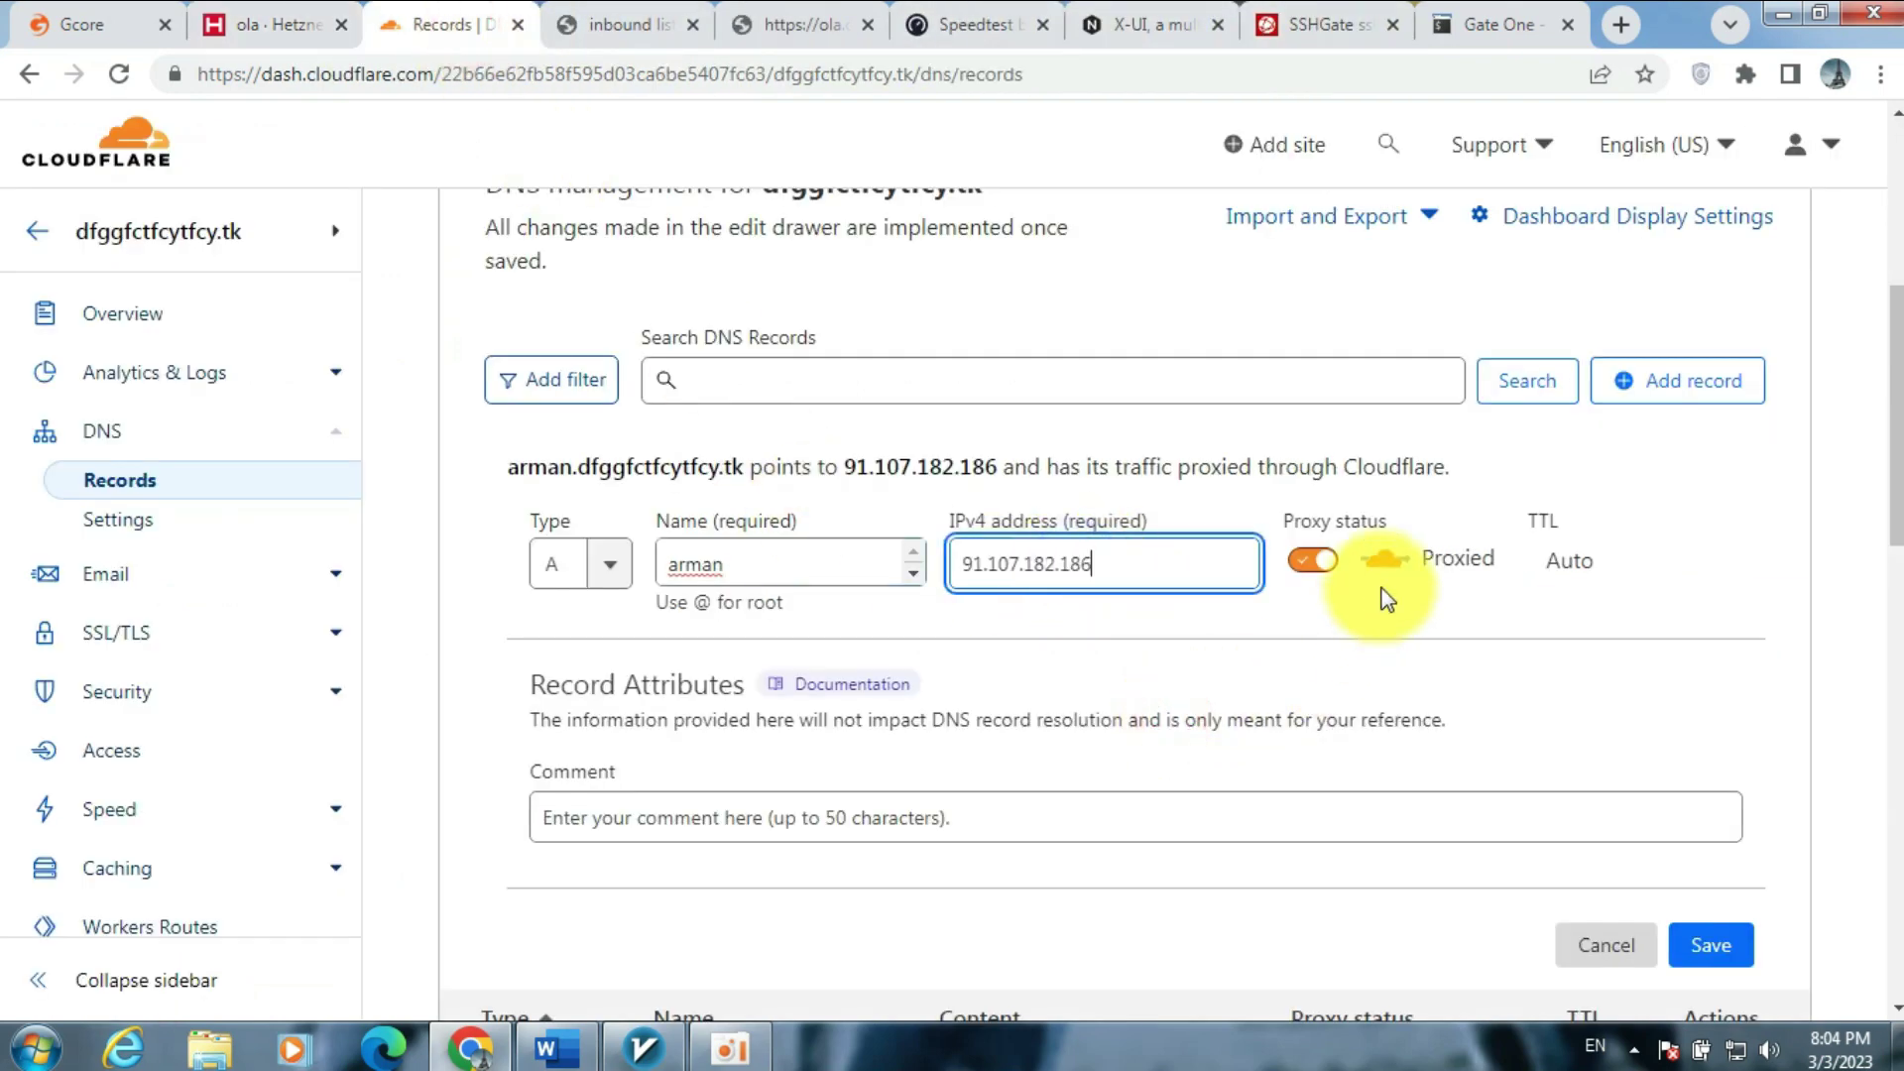
left_click(1314, 562)
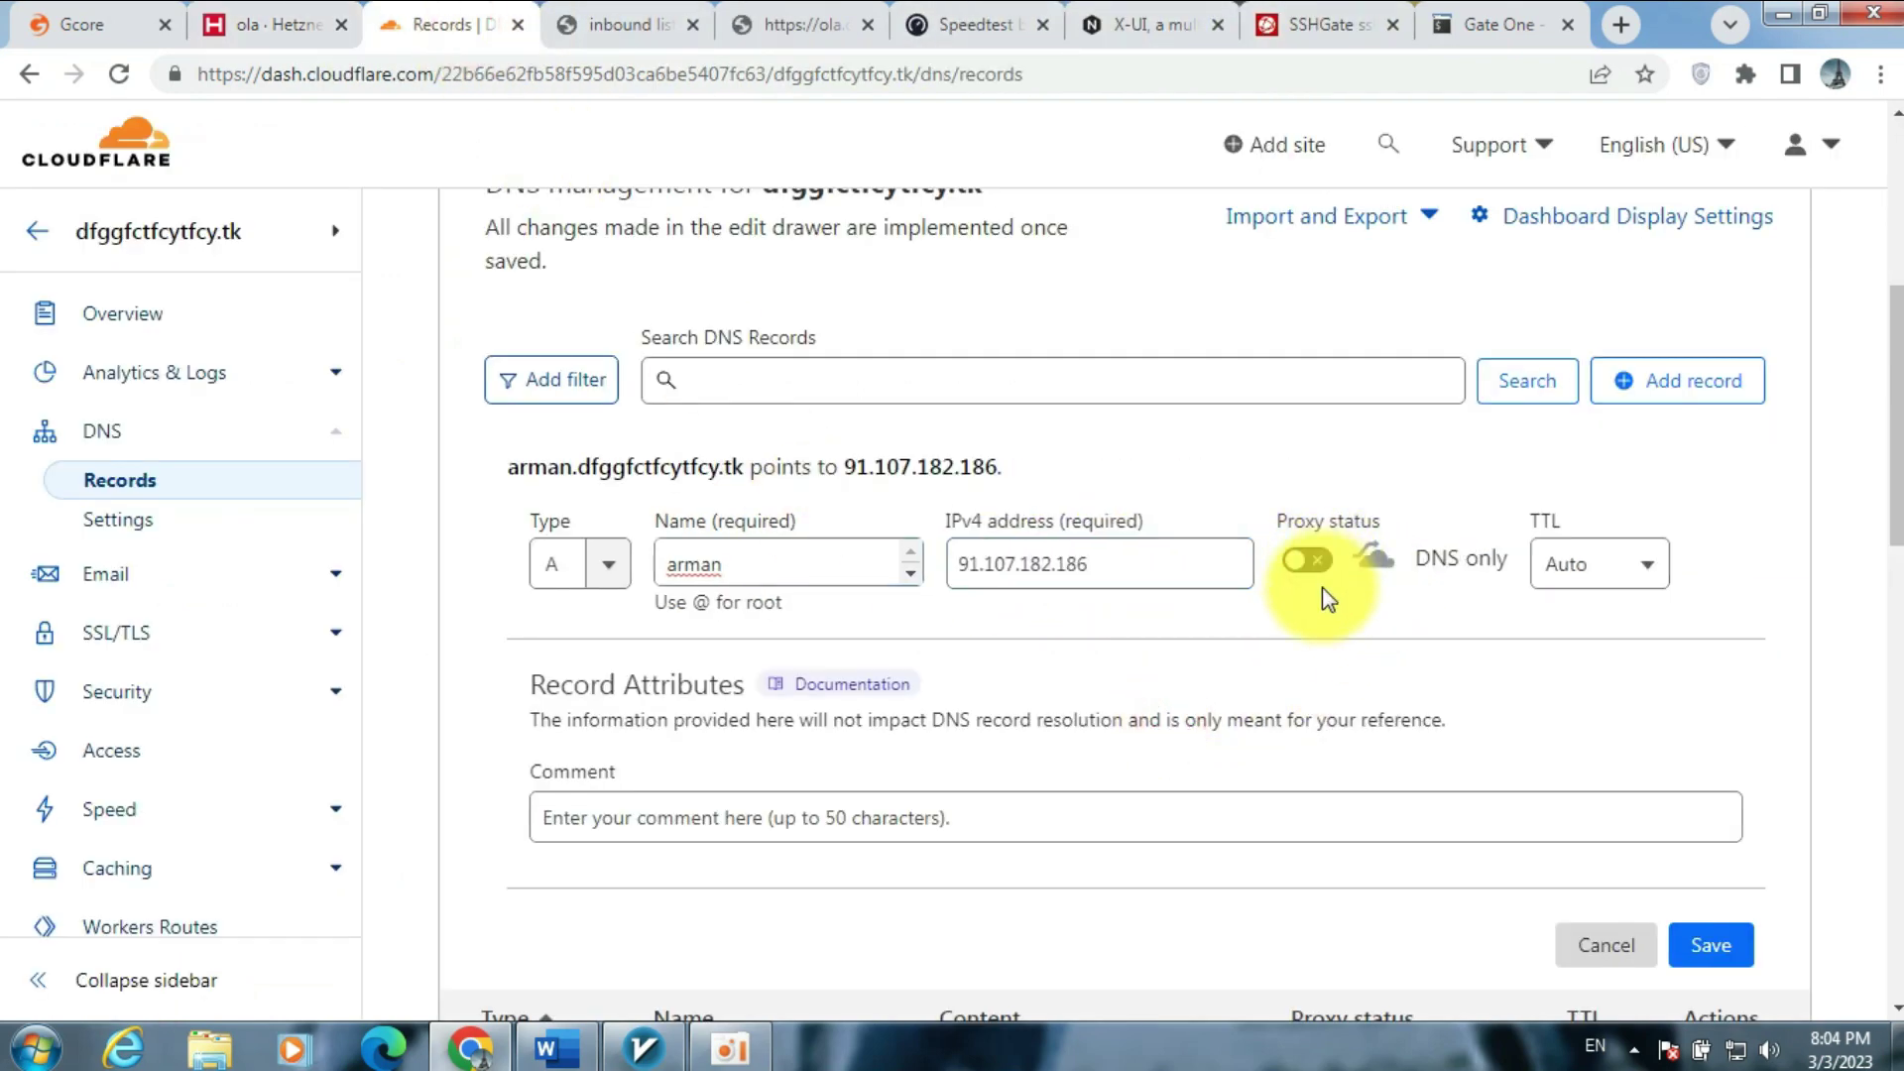
left_click(1730, 967)
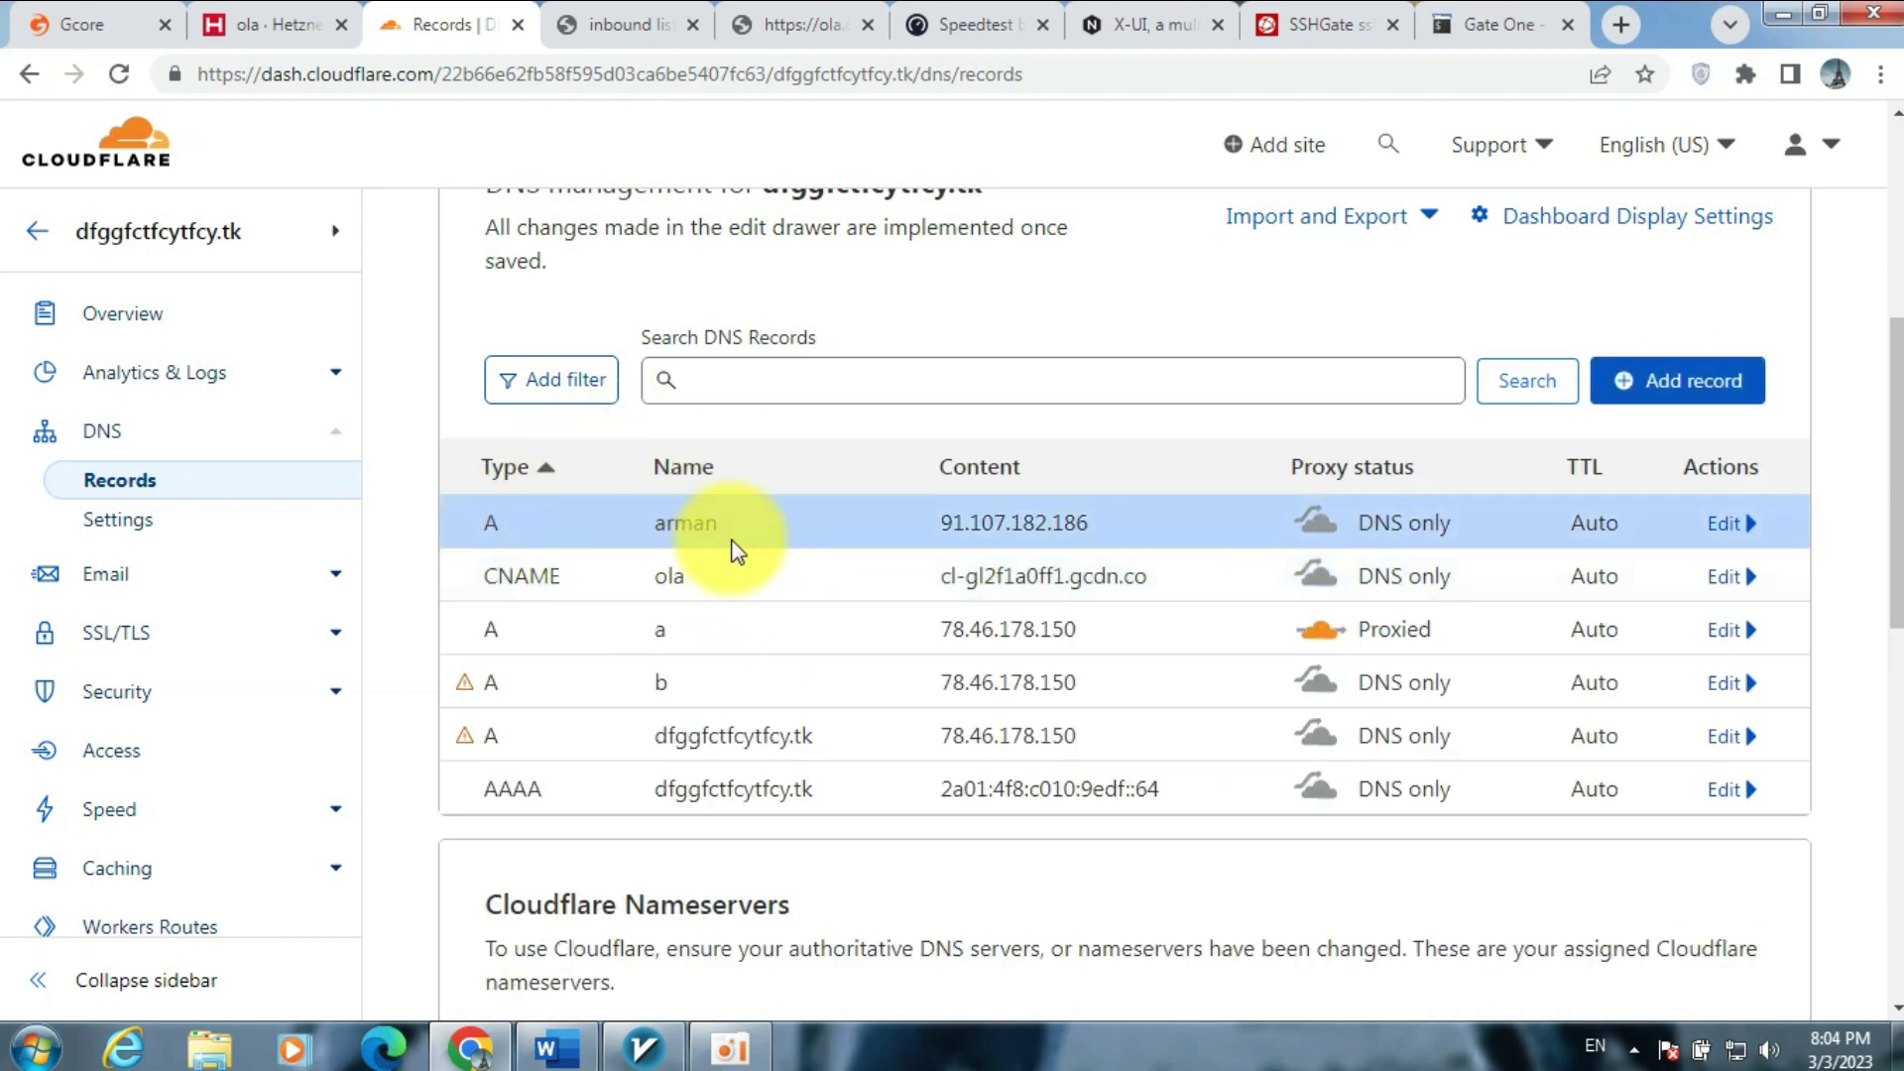
- Copy the zone domain dfggfctfcytfcy.tk from the Cloudflare records page
scroll(783, 446, "up", 3)
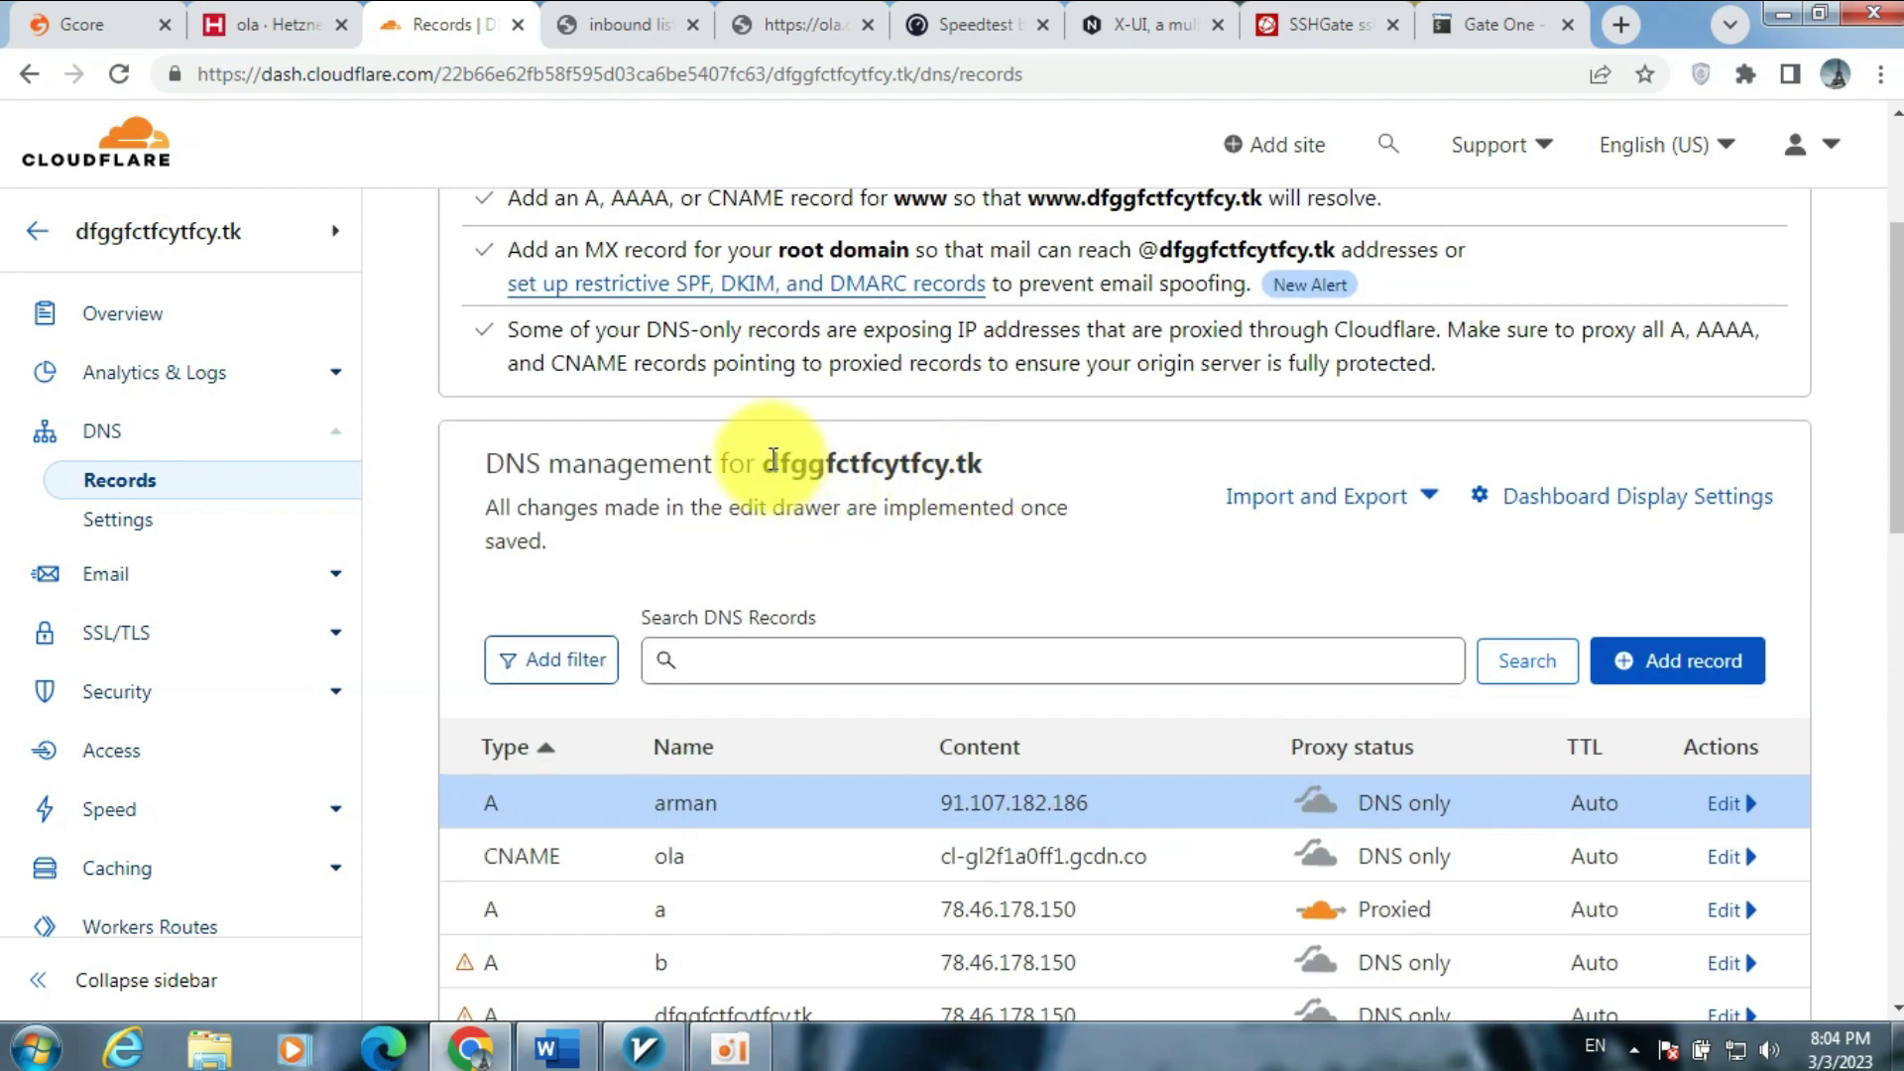
left_click_drag(764, 459, 984, 462)
right_click(1002, 466)
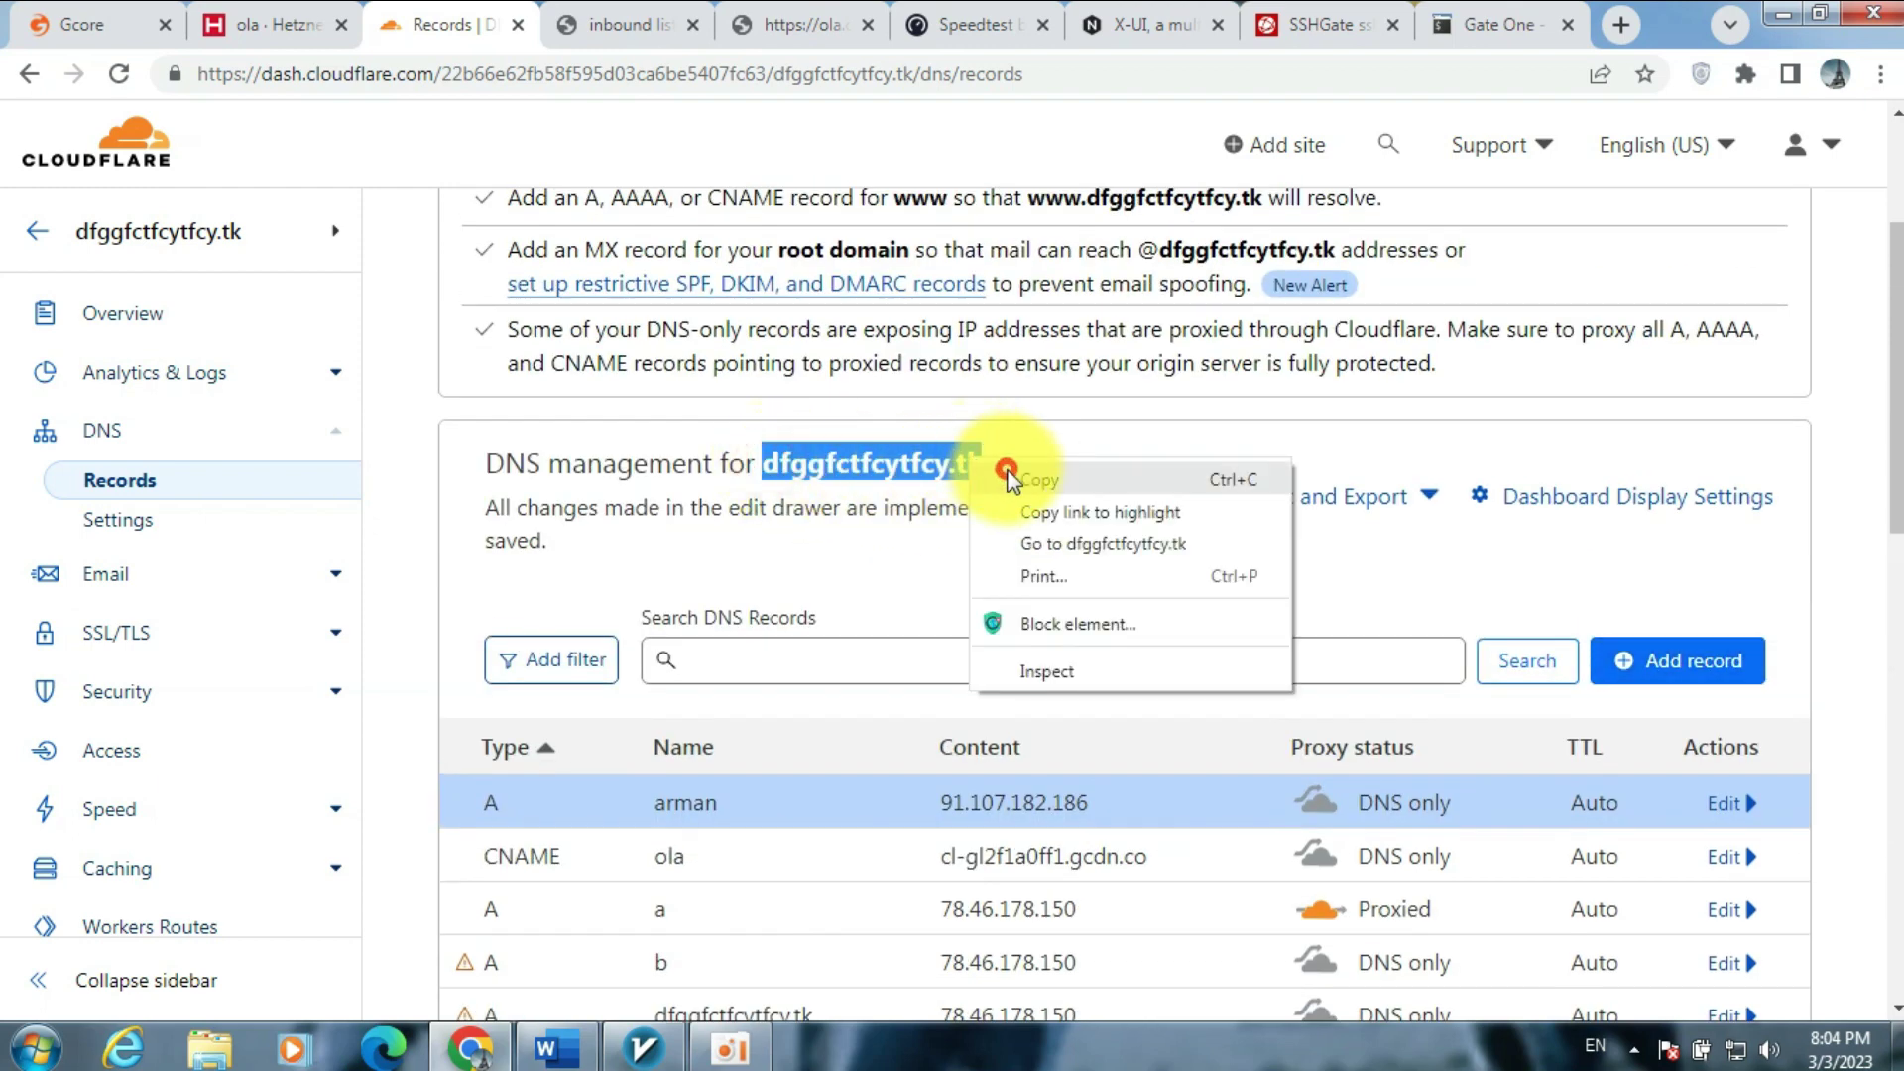
left_click(1011, 480)
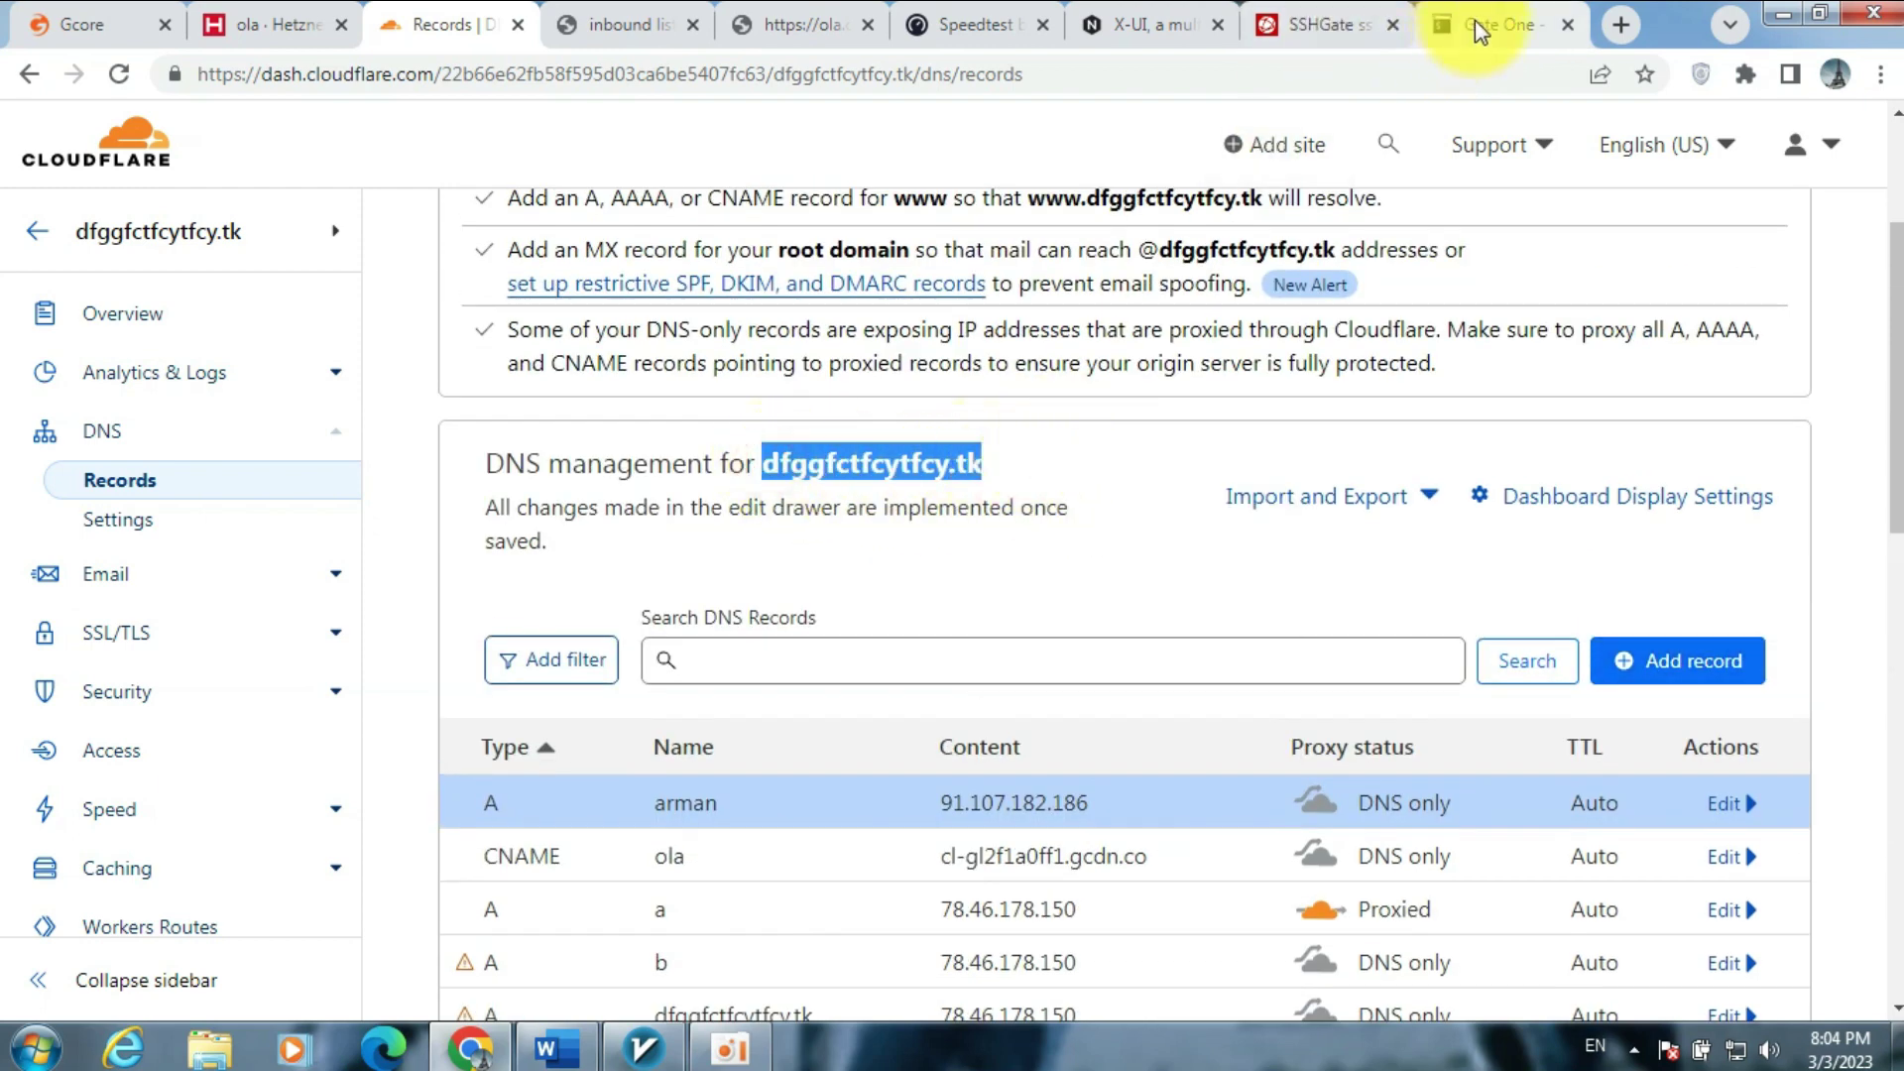
- Copy the guide's acme.sh --issue command and paste it into the address bar for editing
left_click(1155, 25)
scroll(1287, 730, "down", 4)
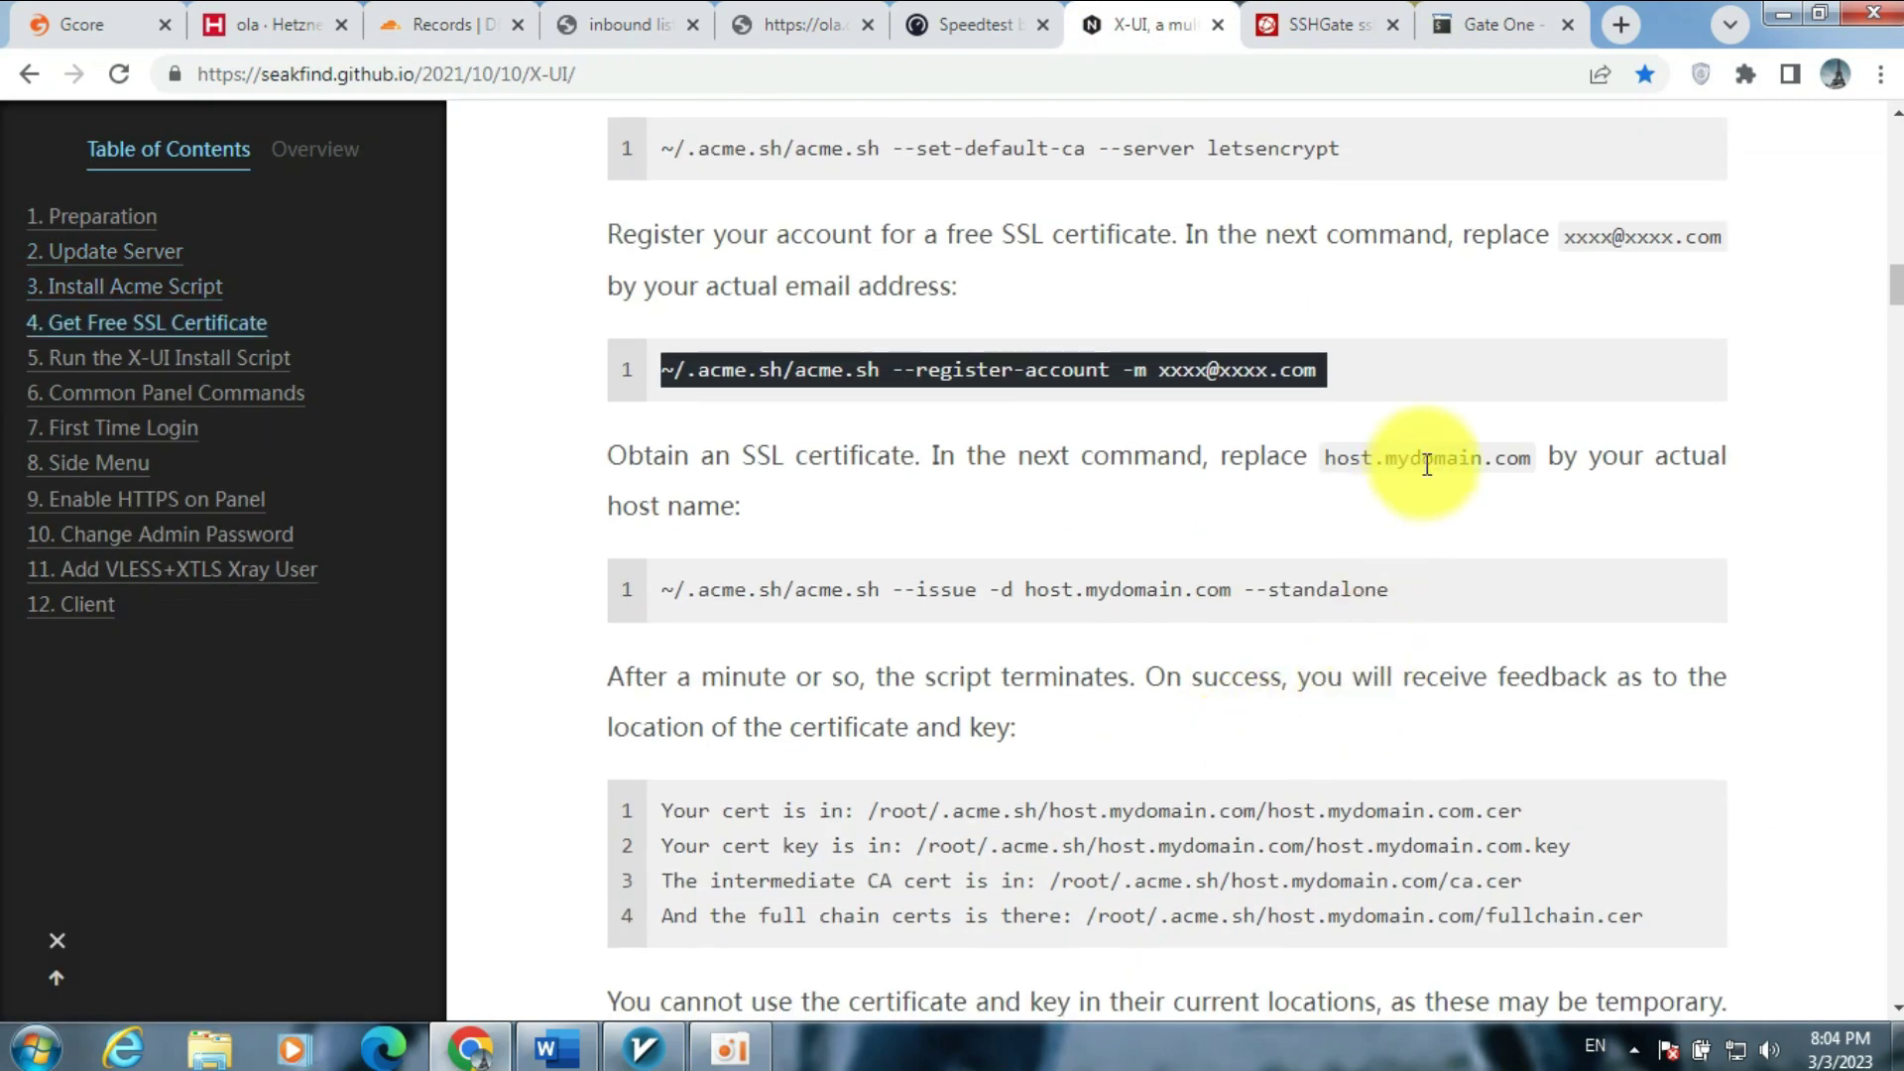
left_click_drag(1400, 592, 684, 595)
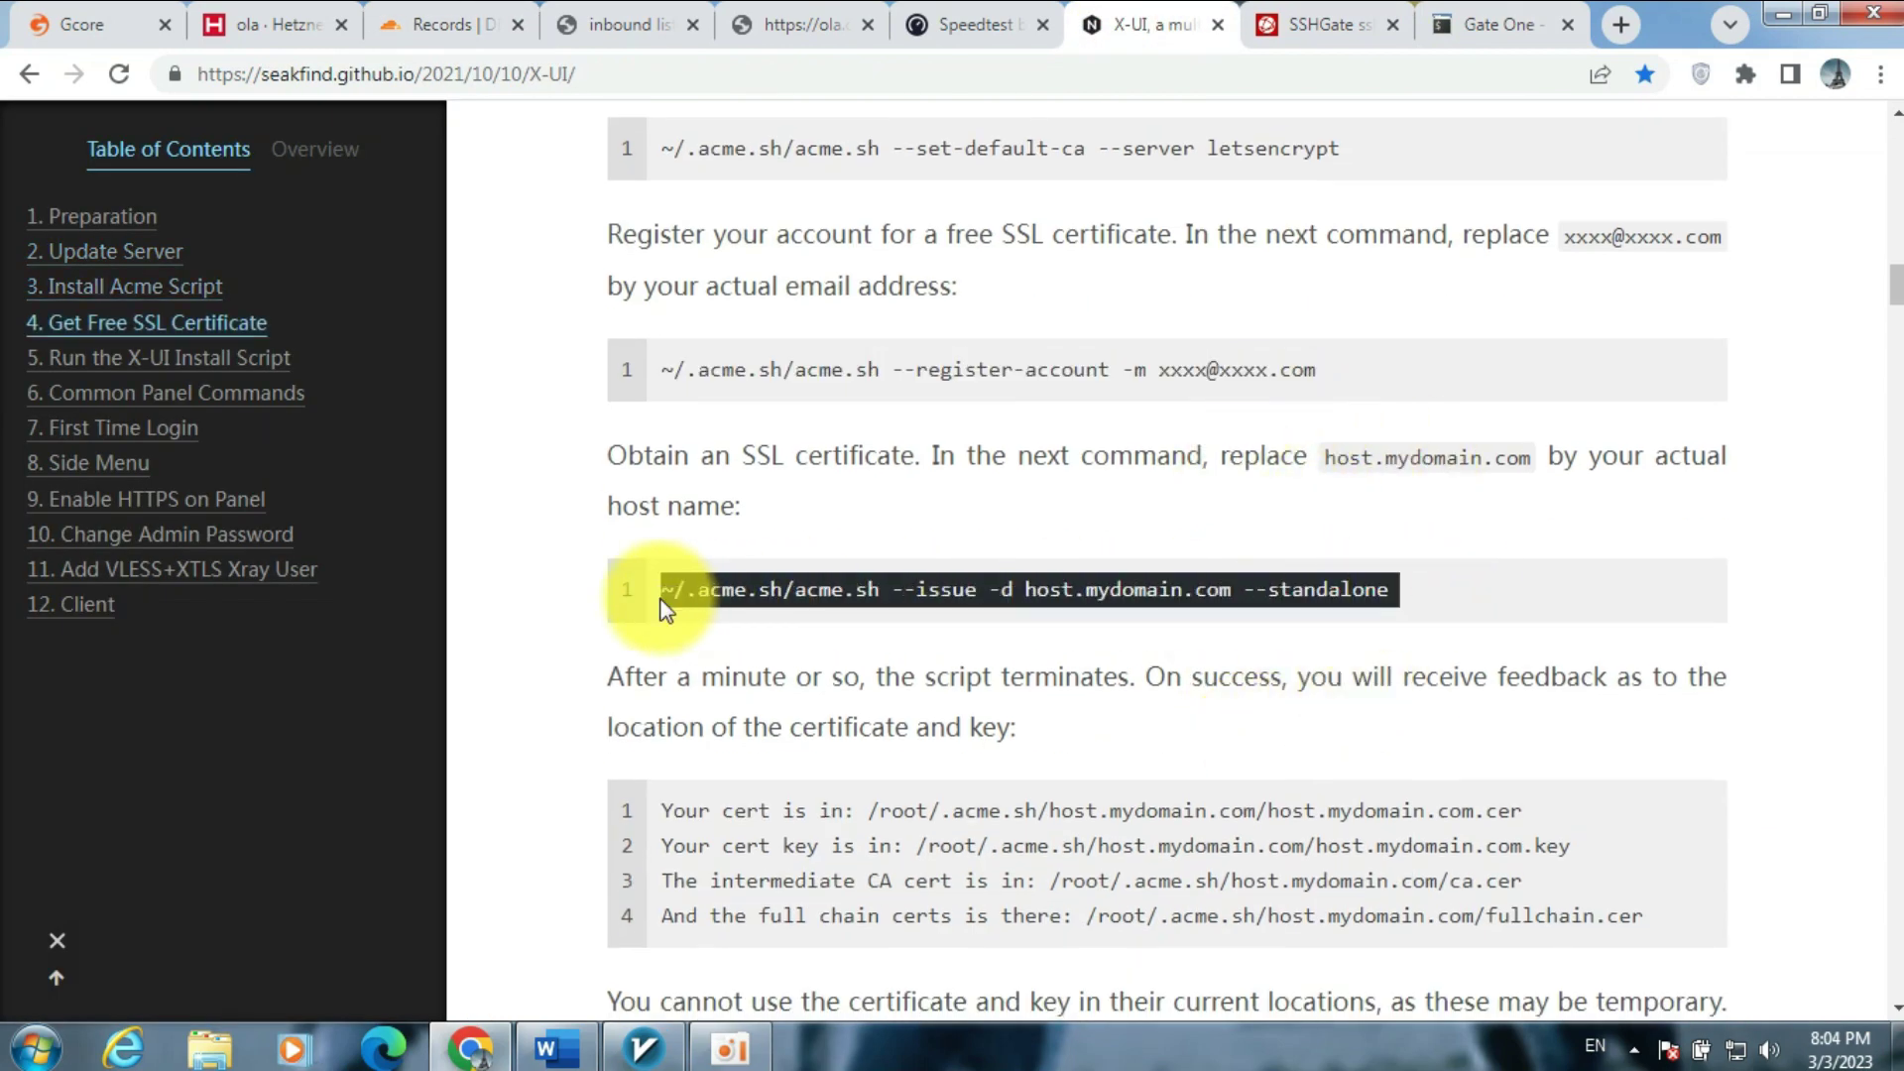
right_click(695, 593)
left_click(728, 610)
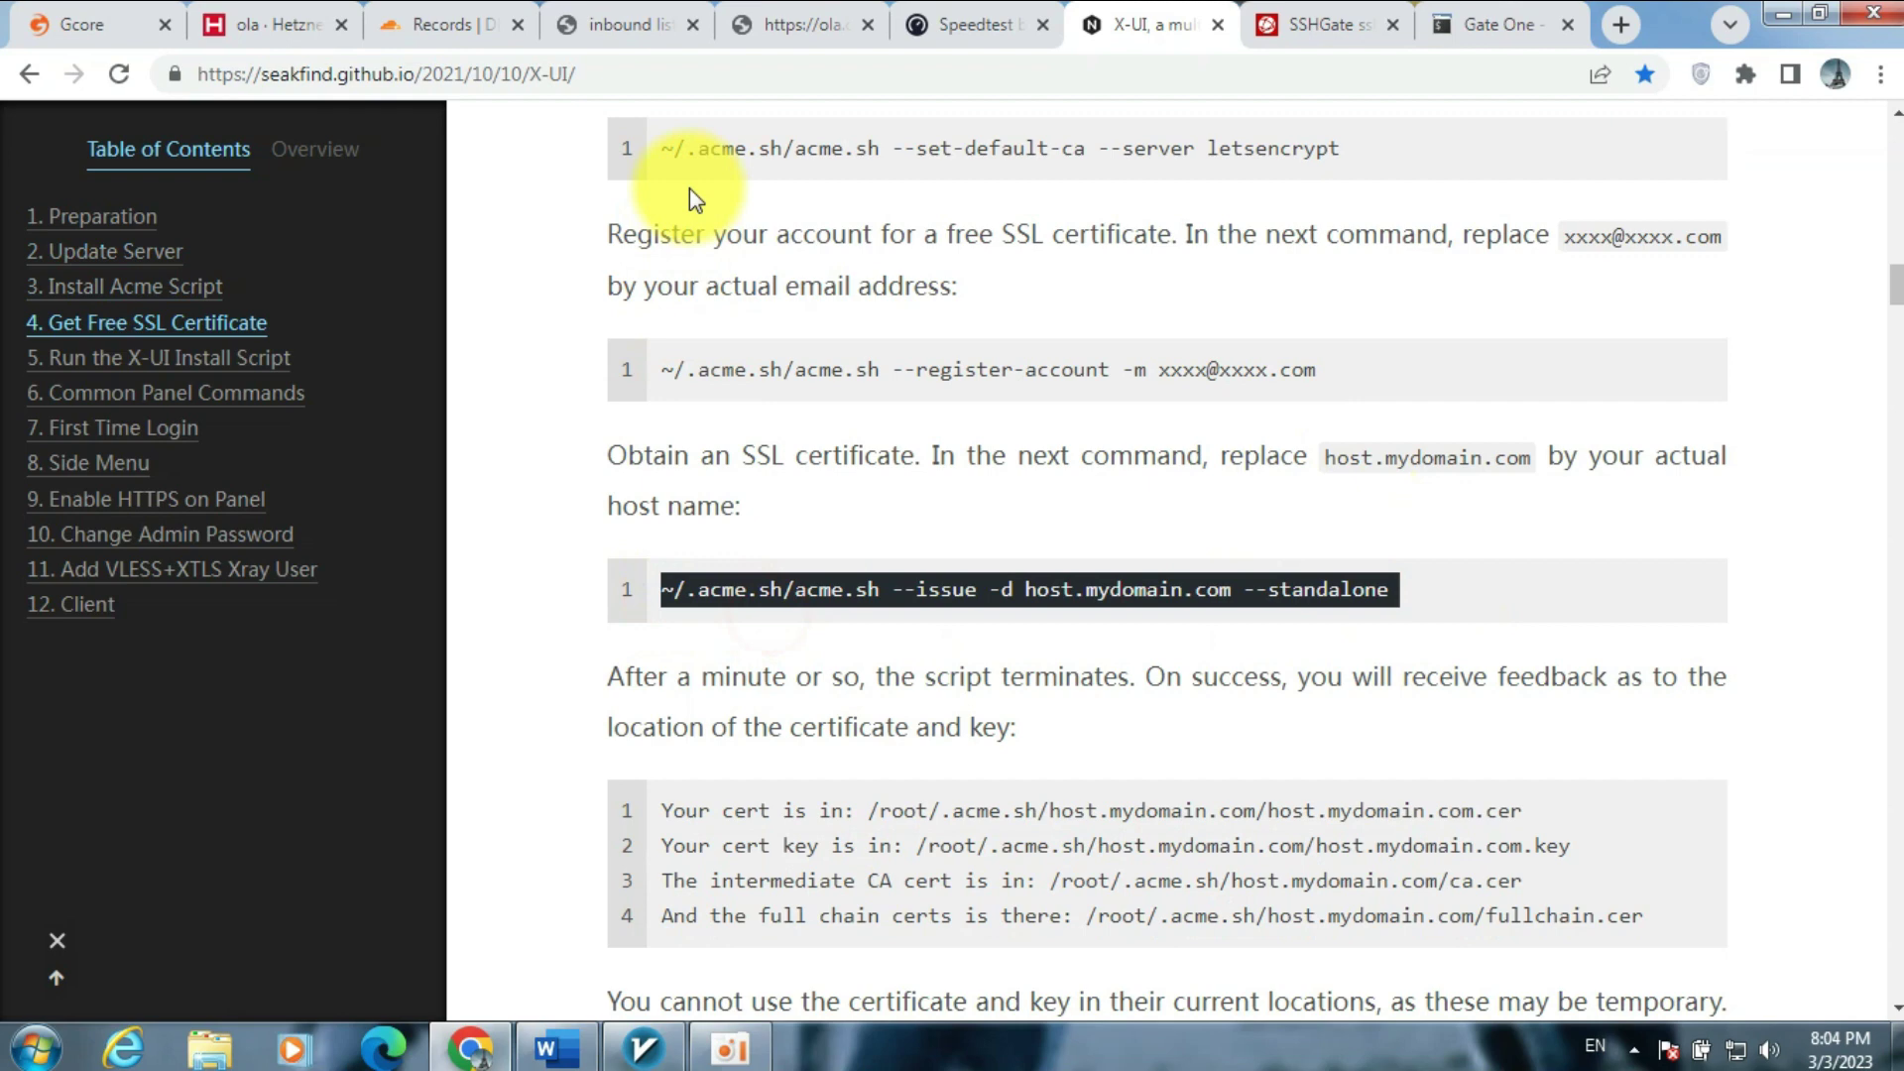
left_click(678, 86)
key("ctrl+v")
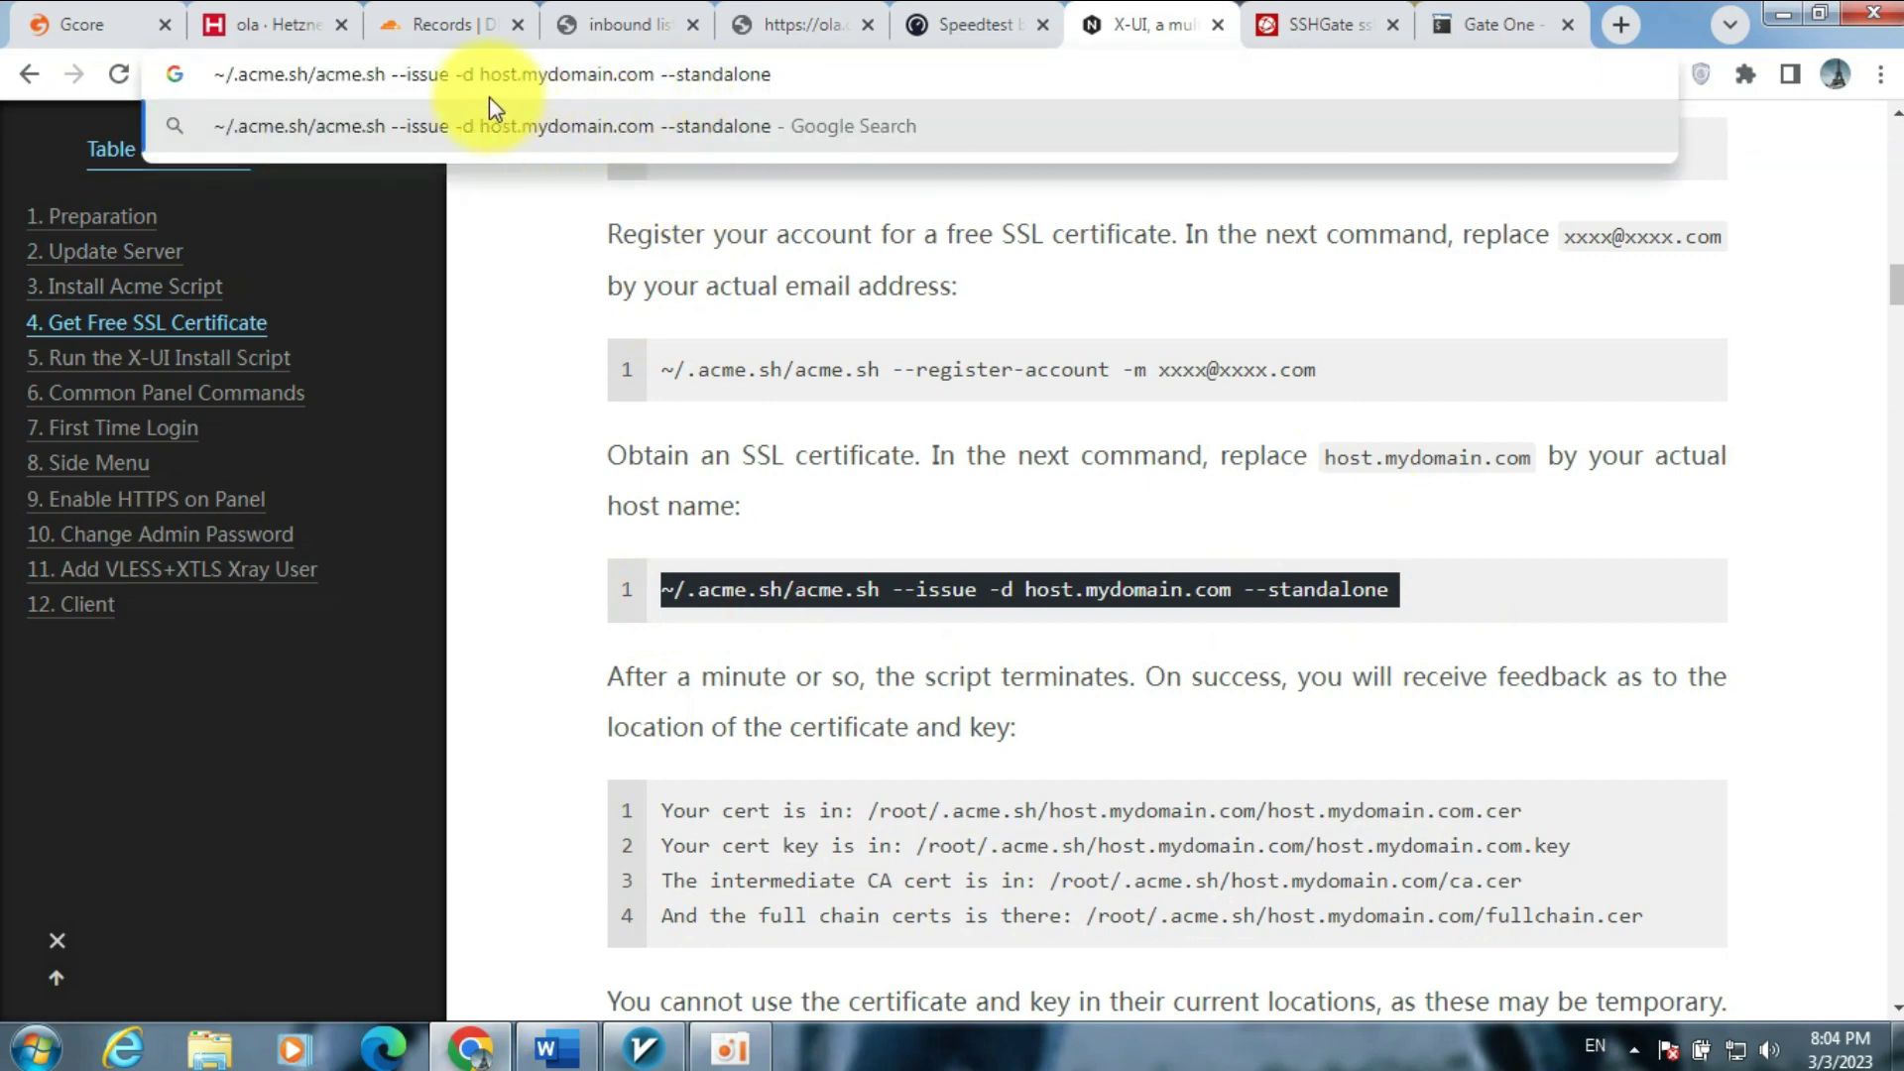
- Replace host.mydomain.com with arman.dfggfctfcytfcy.tk in the issue command and select it
left_click_drag(483, 77, 609, 79)
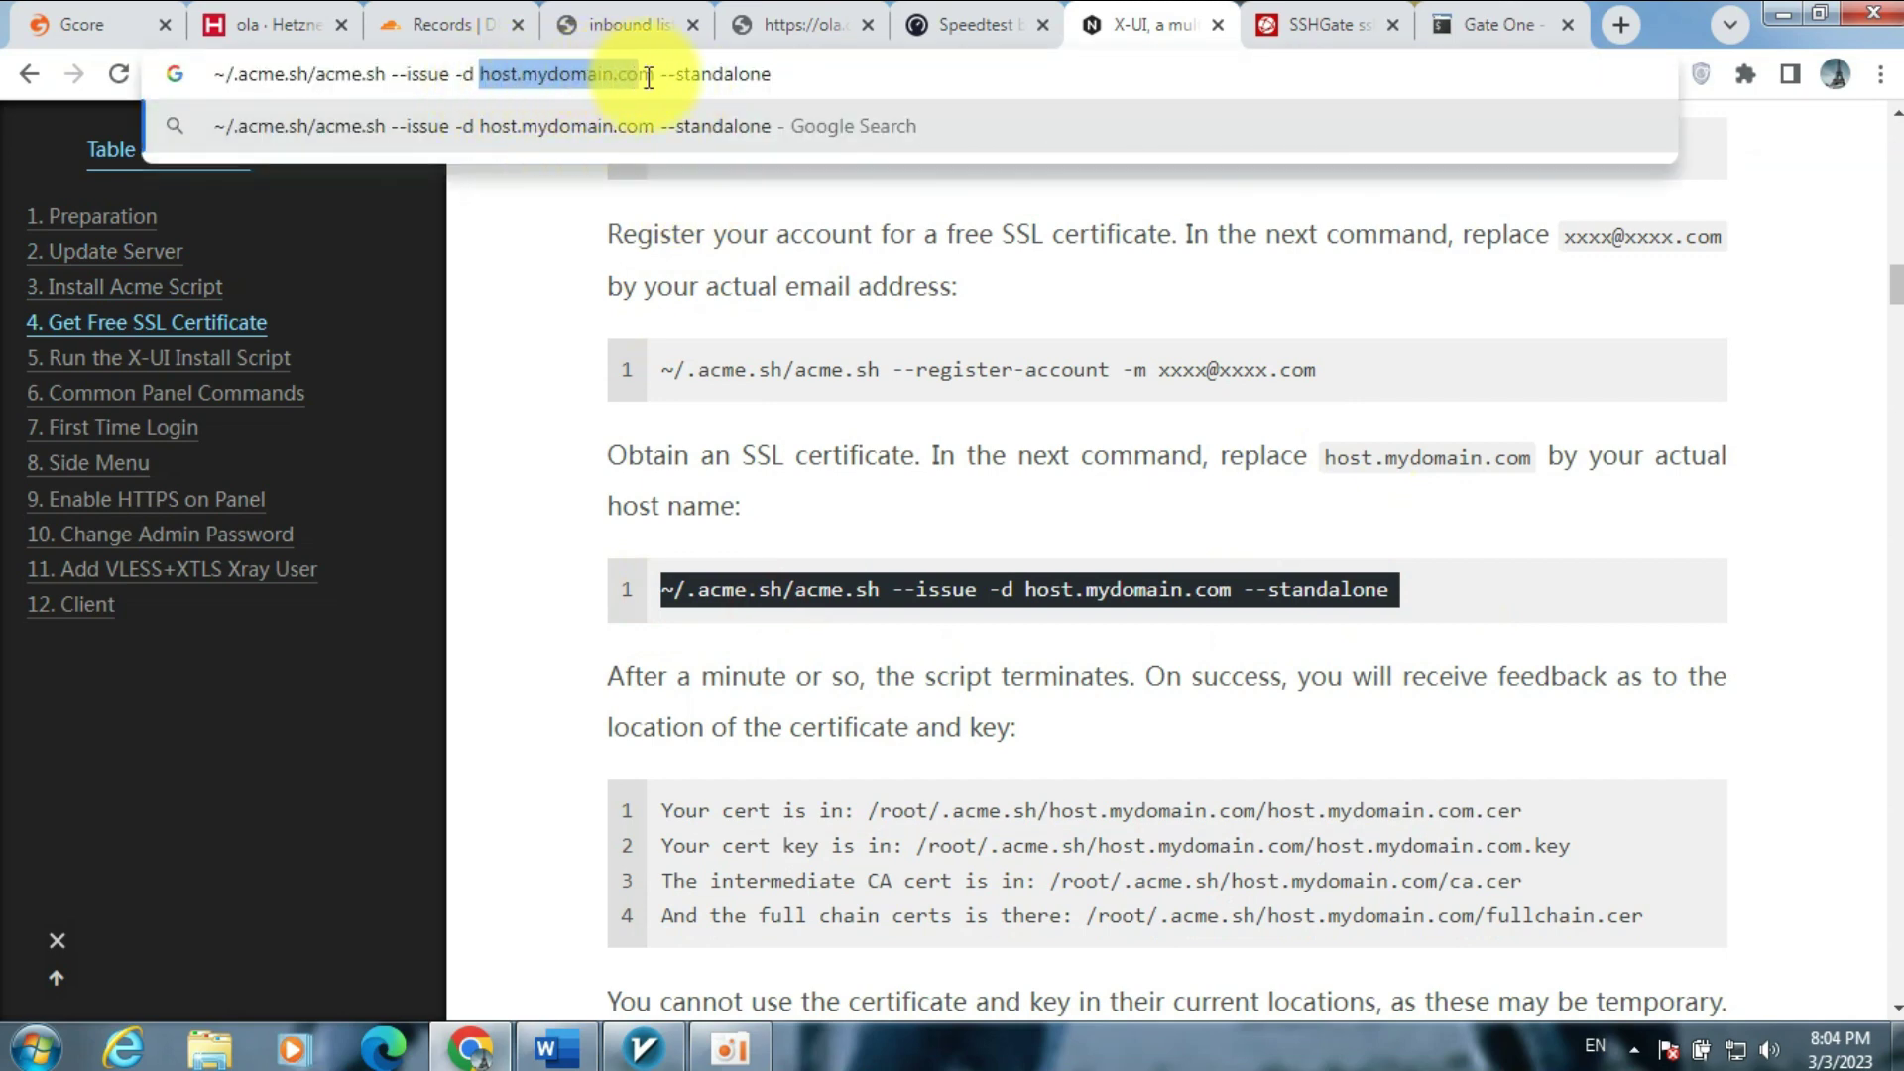
left_click(447, 26)
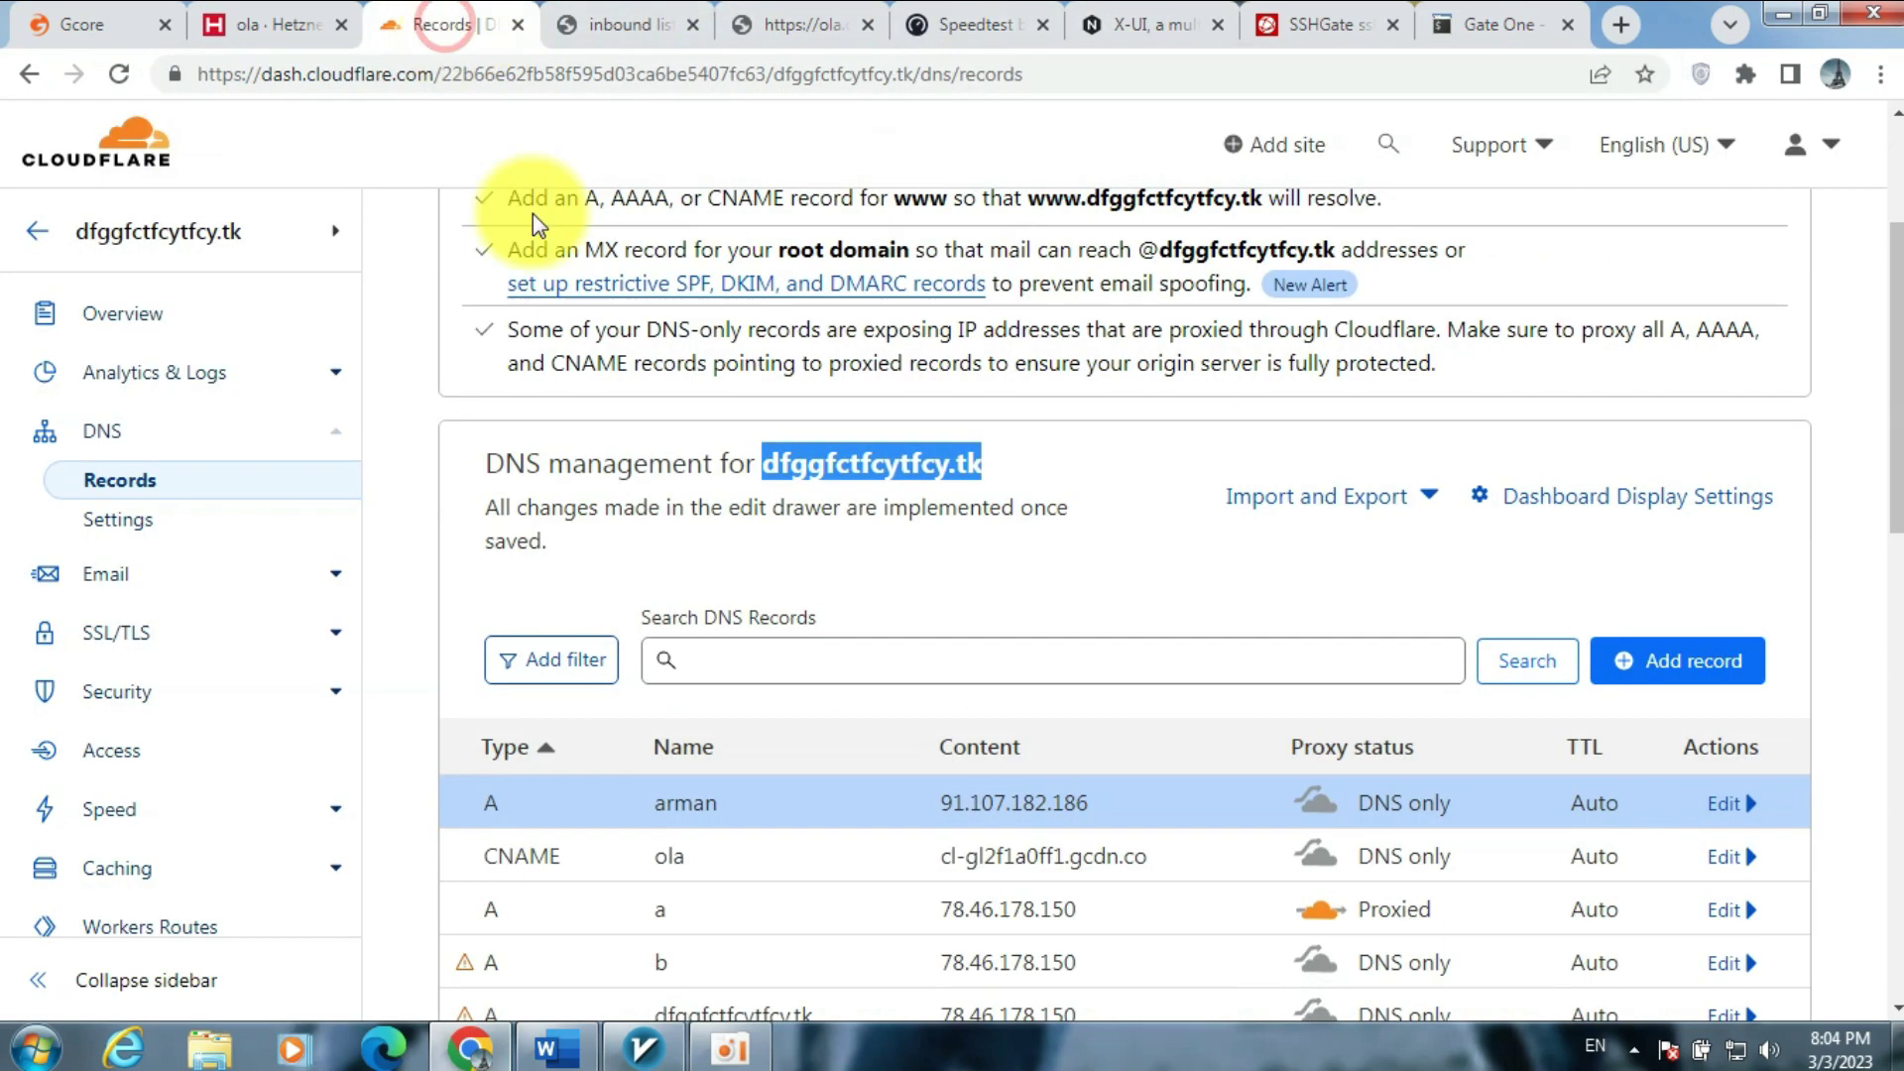
right_click(810, 451)
left_click(888, 471)
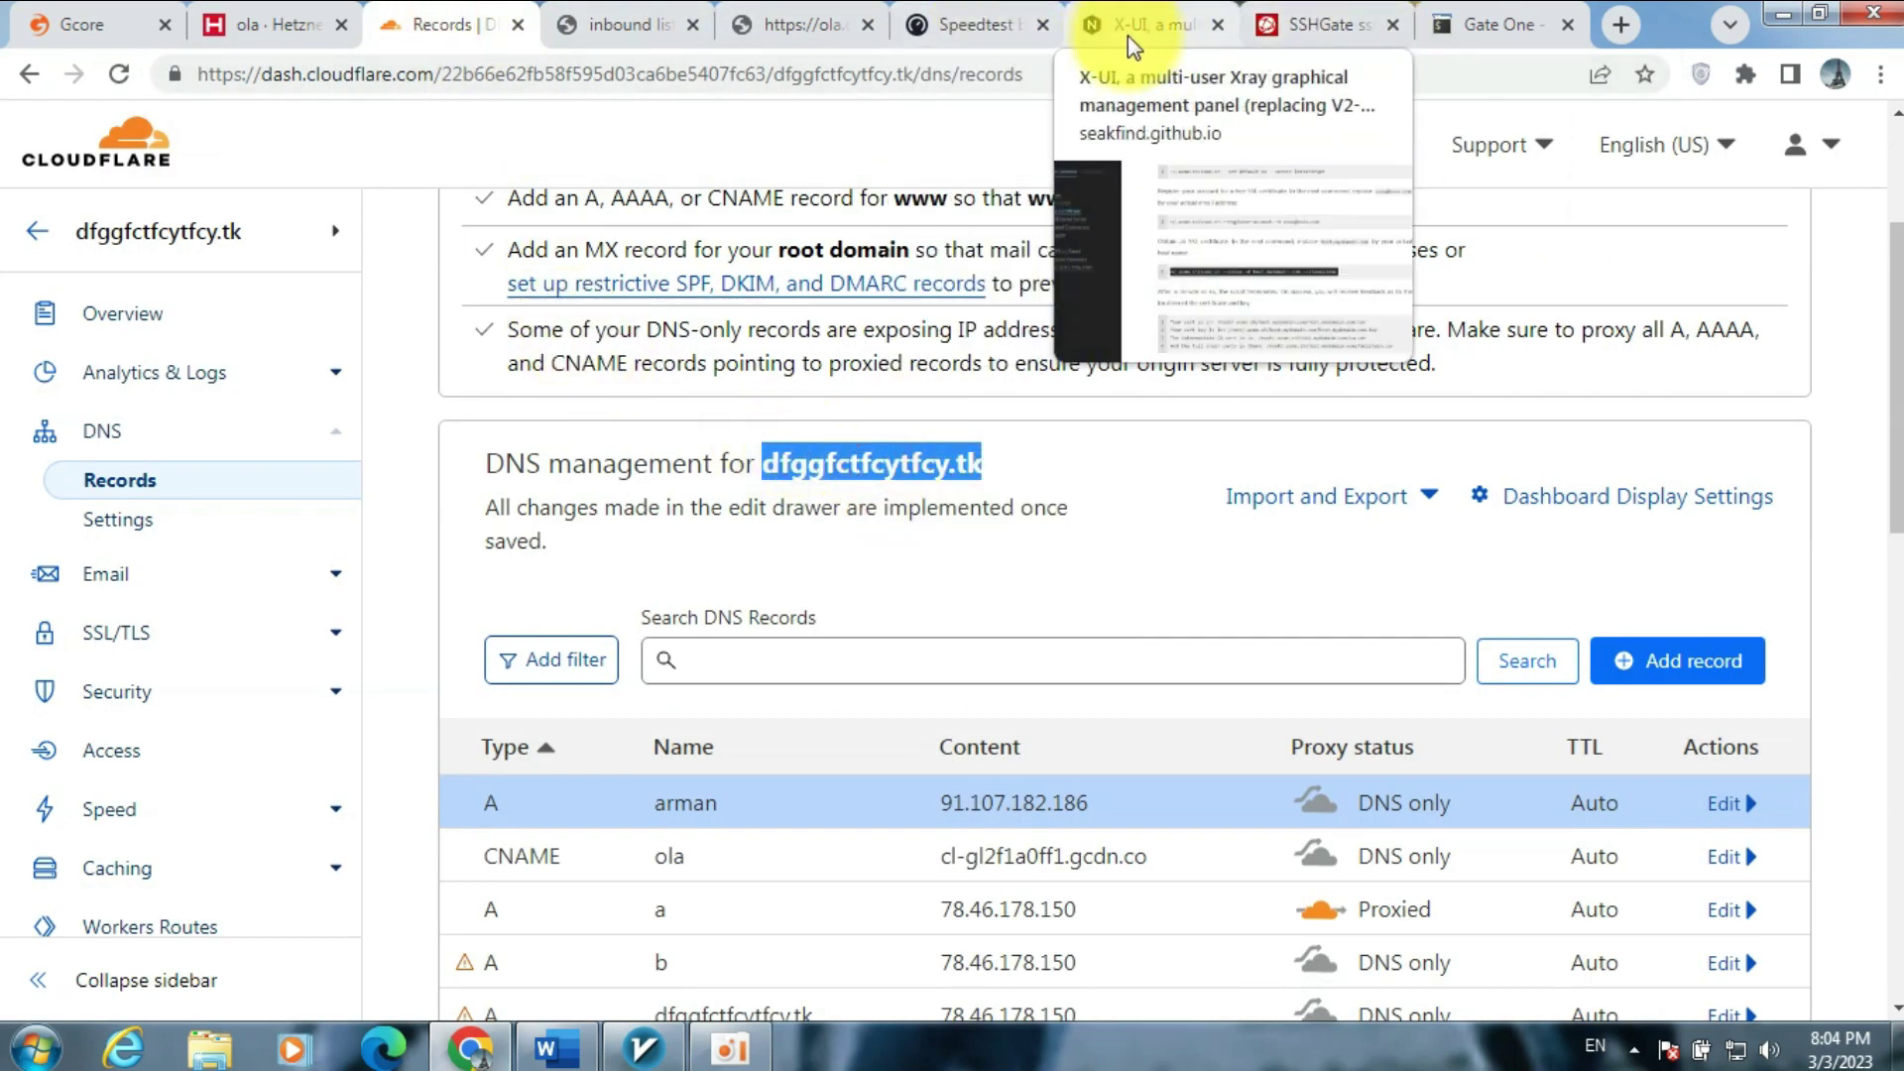
left_click(1168, 20)
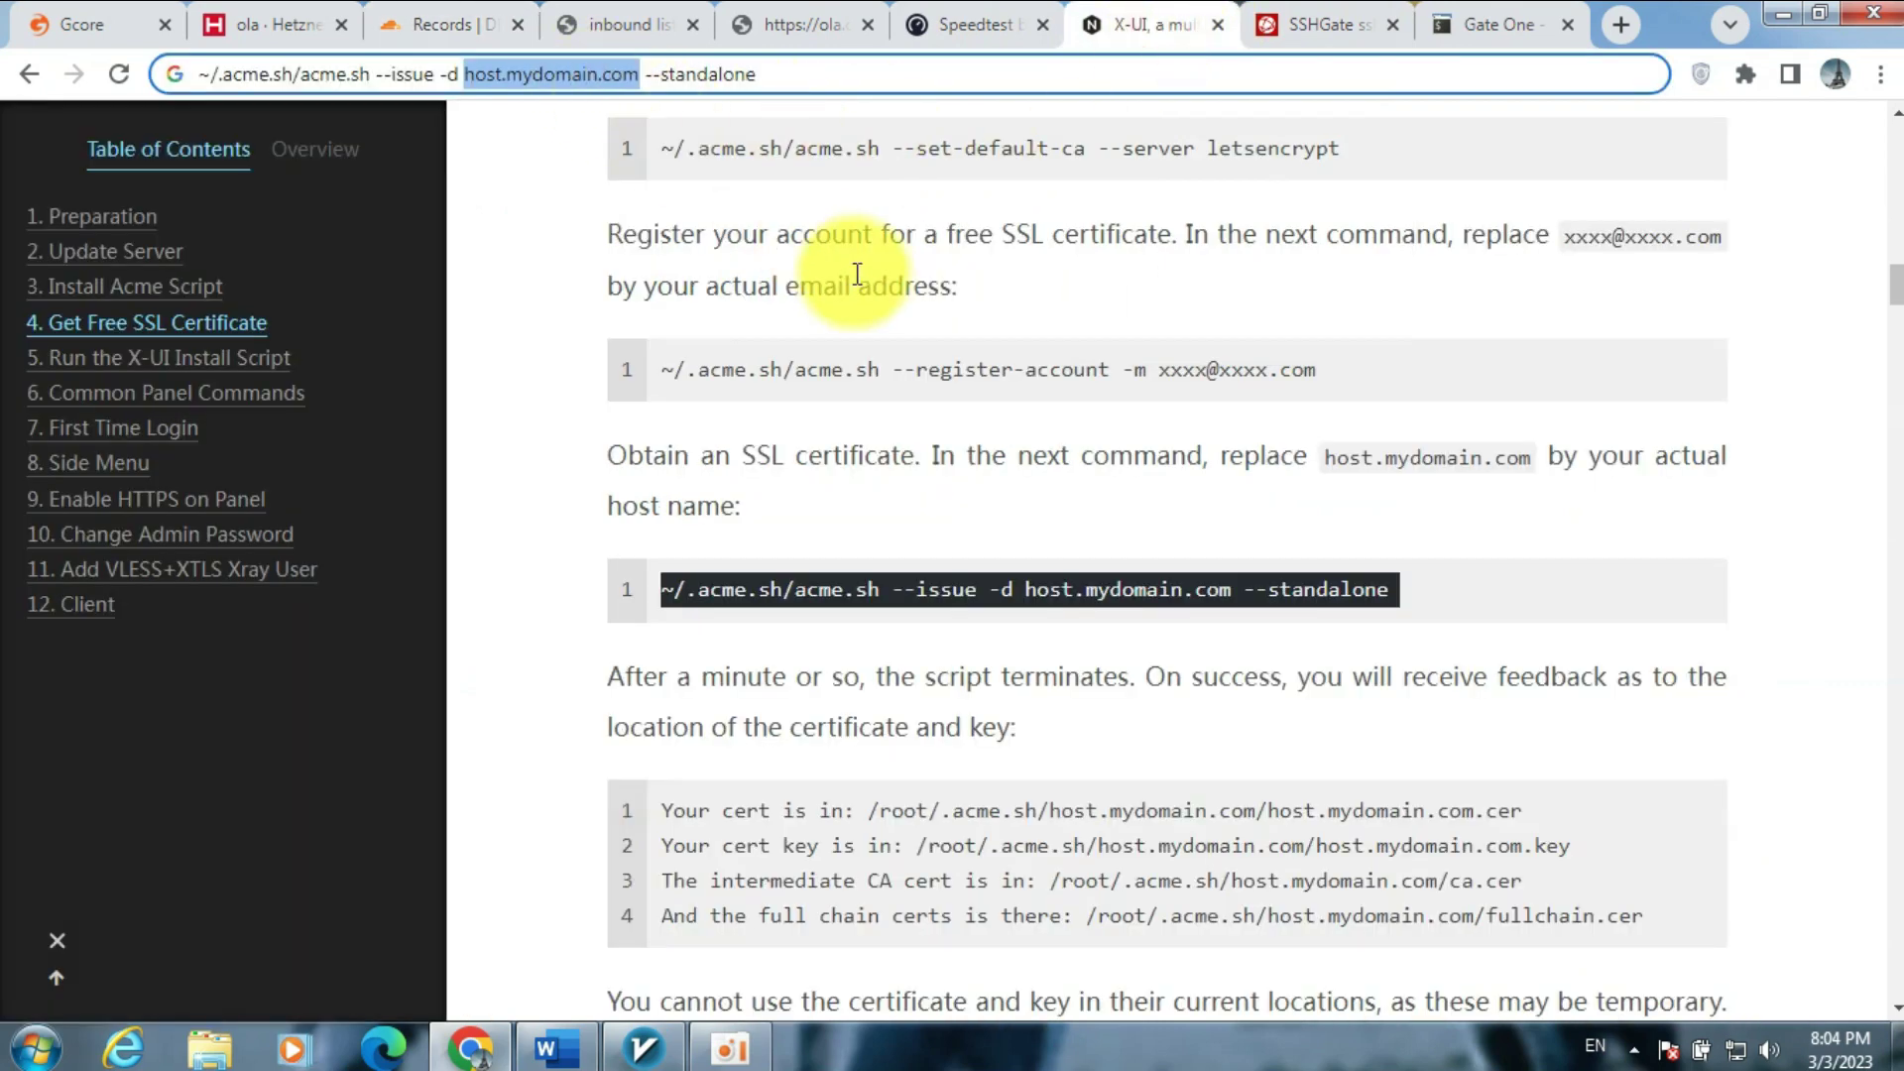
key("ctrl+v")
left_click_drag(763, 74, 230, 88)
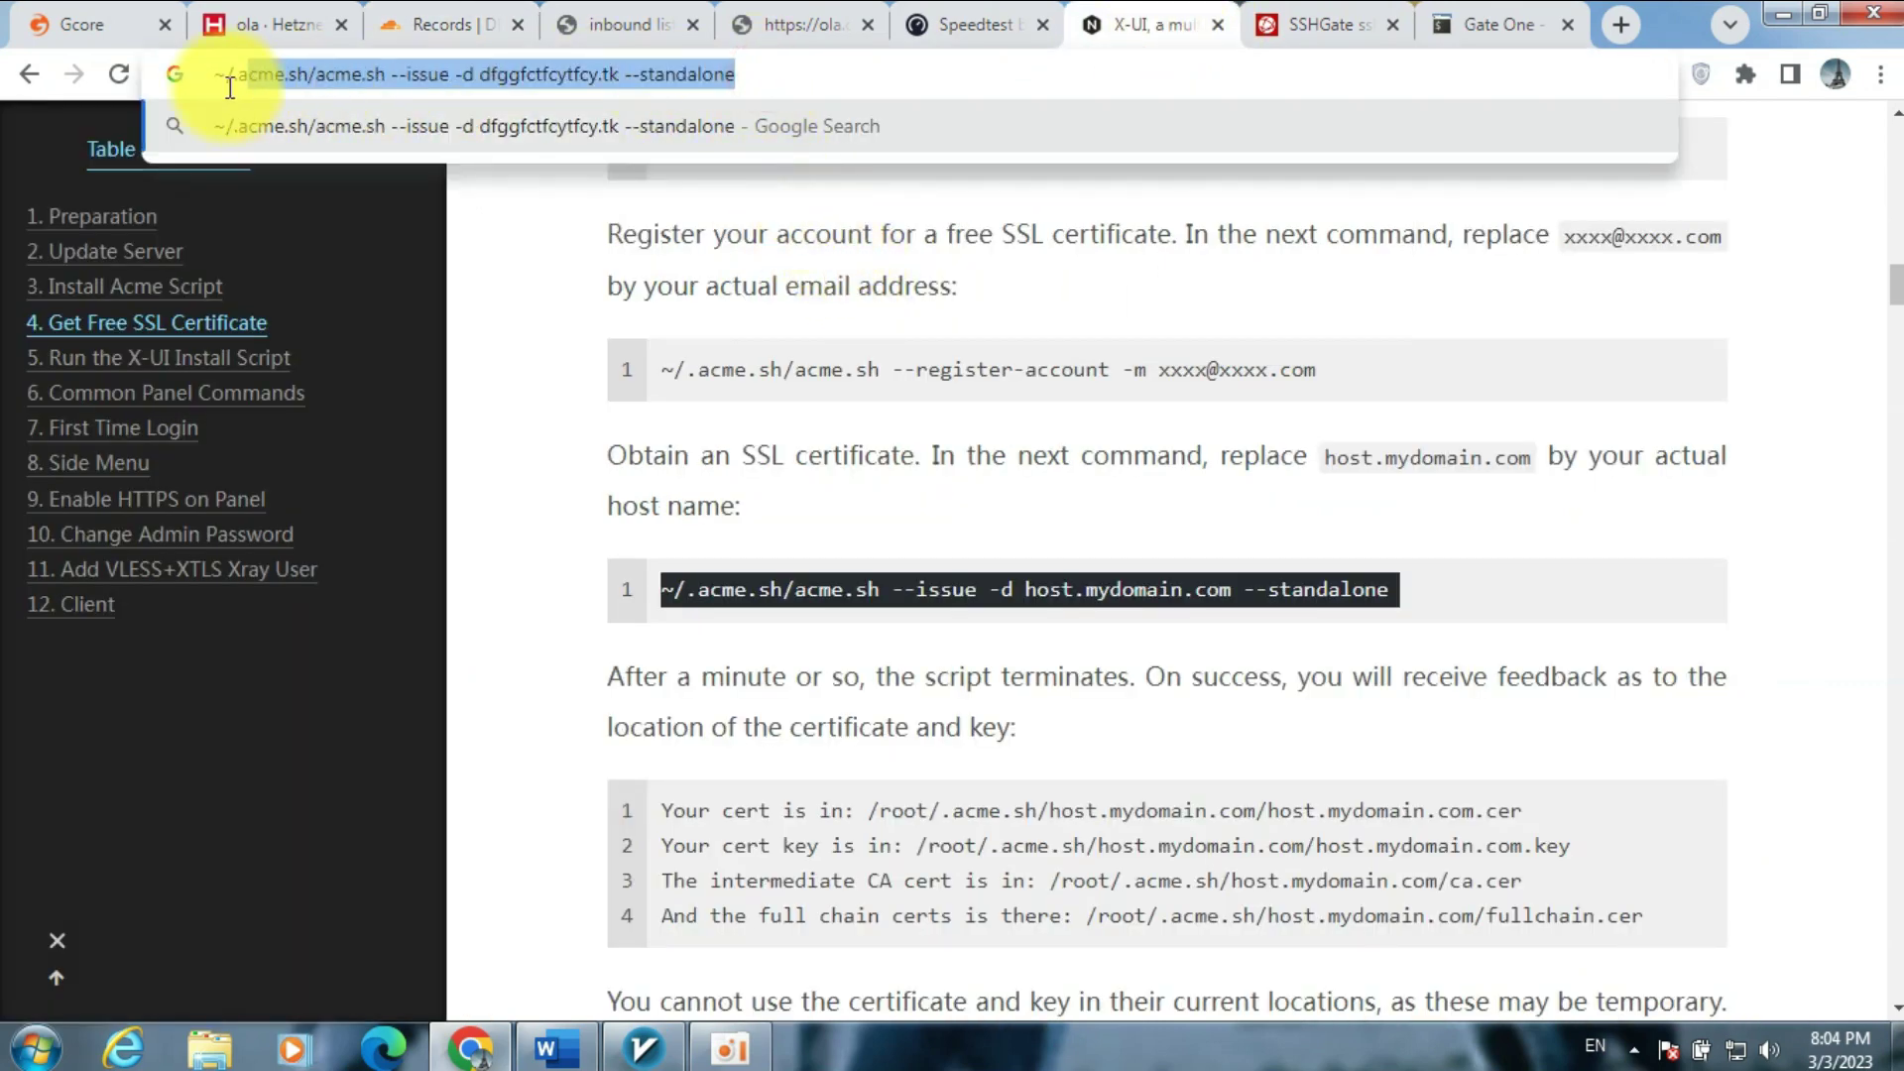
left_click(478, 76)
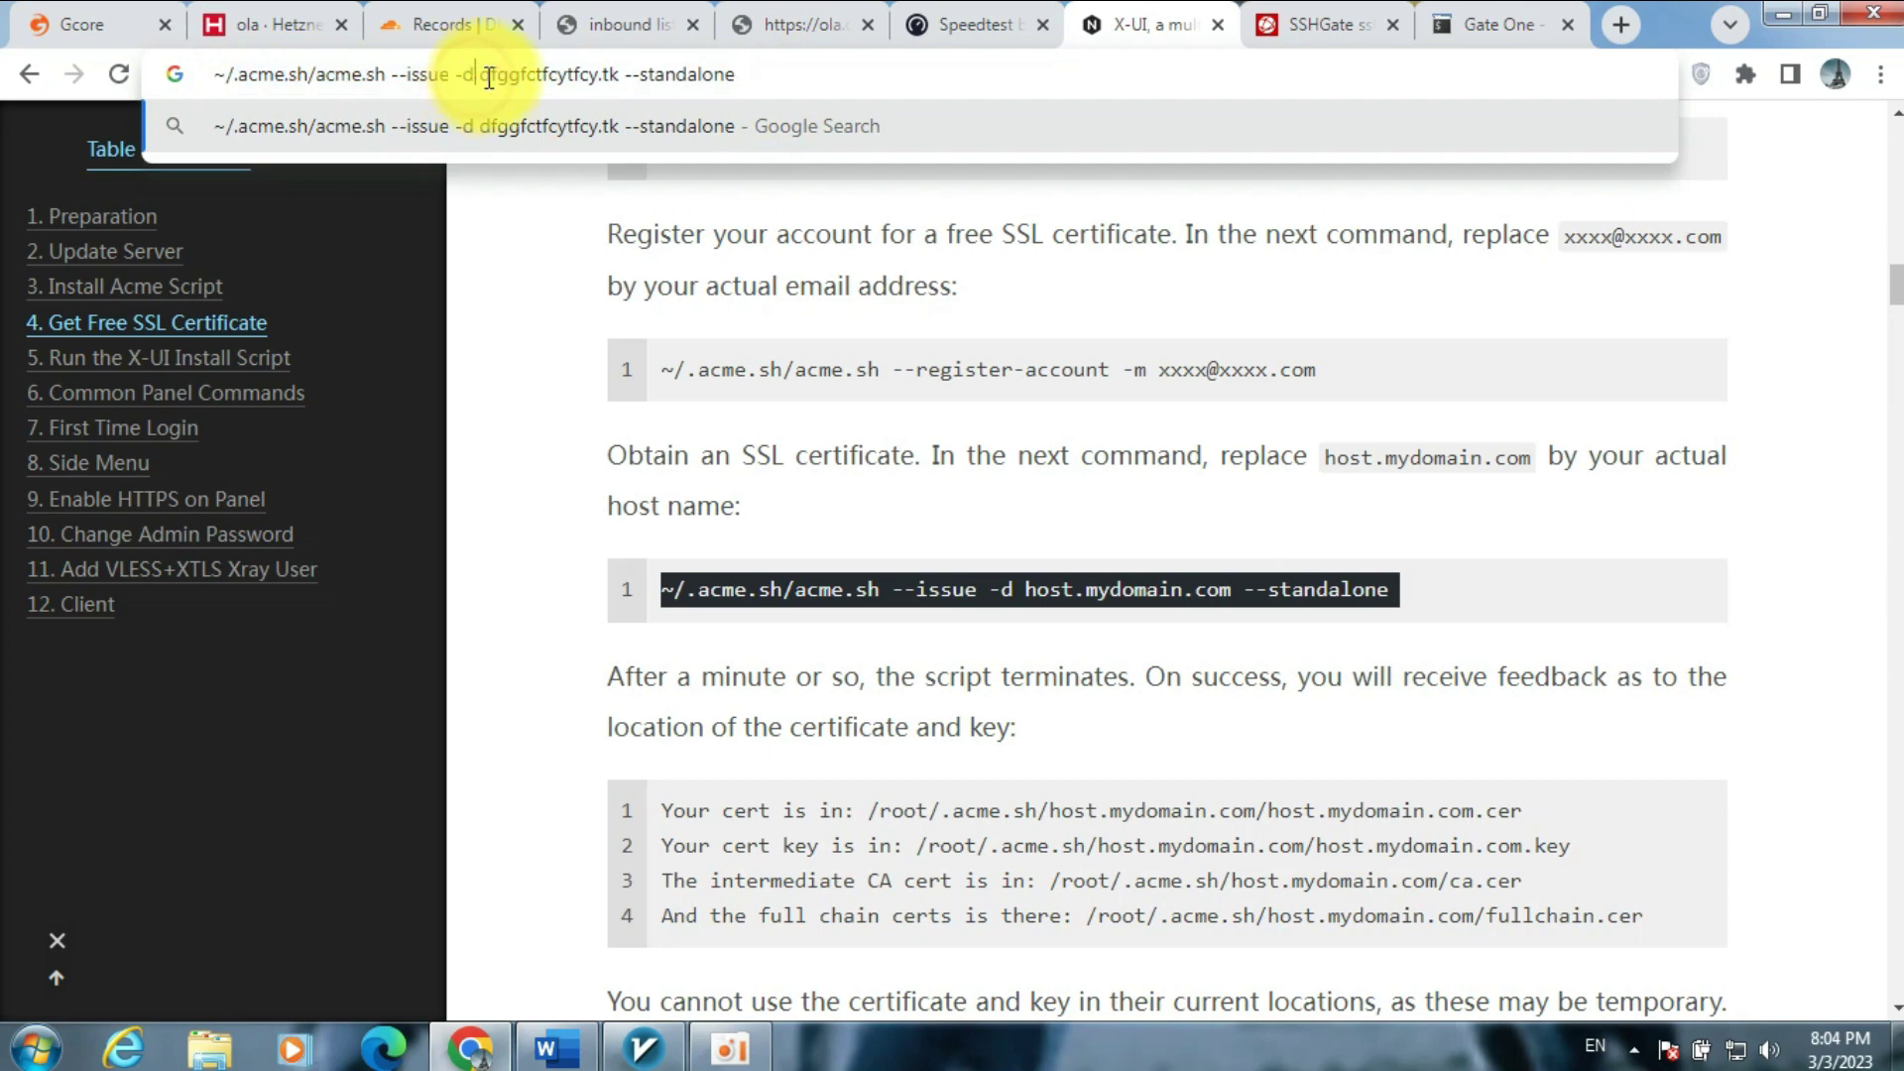
type("ar")
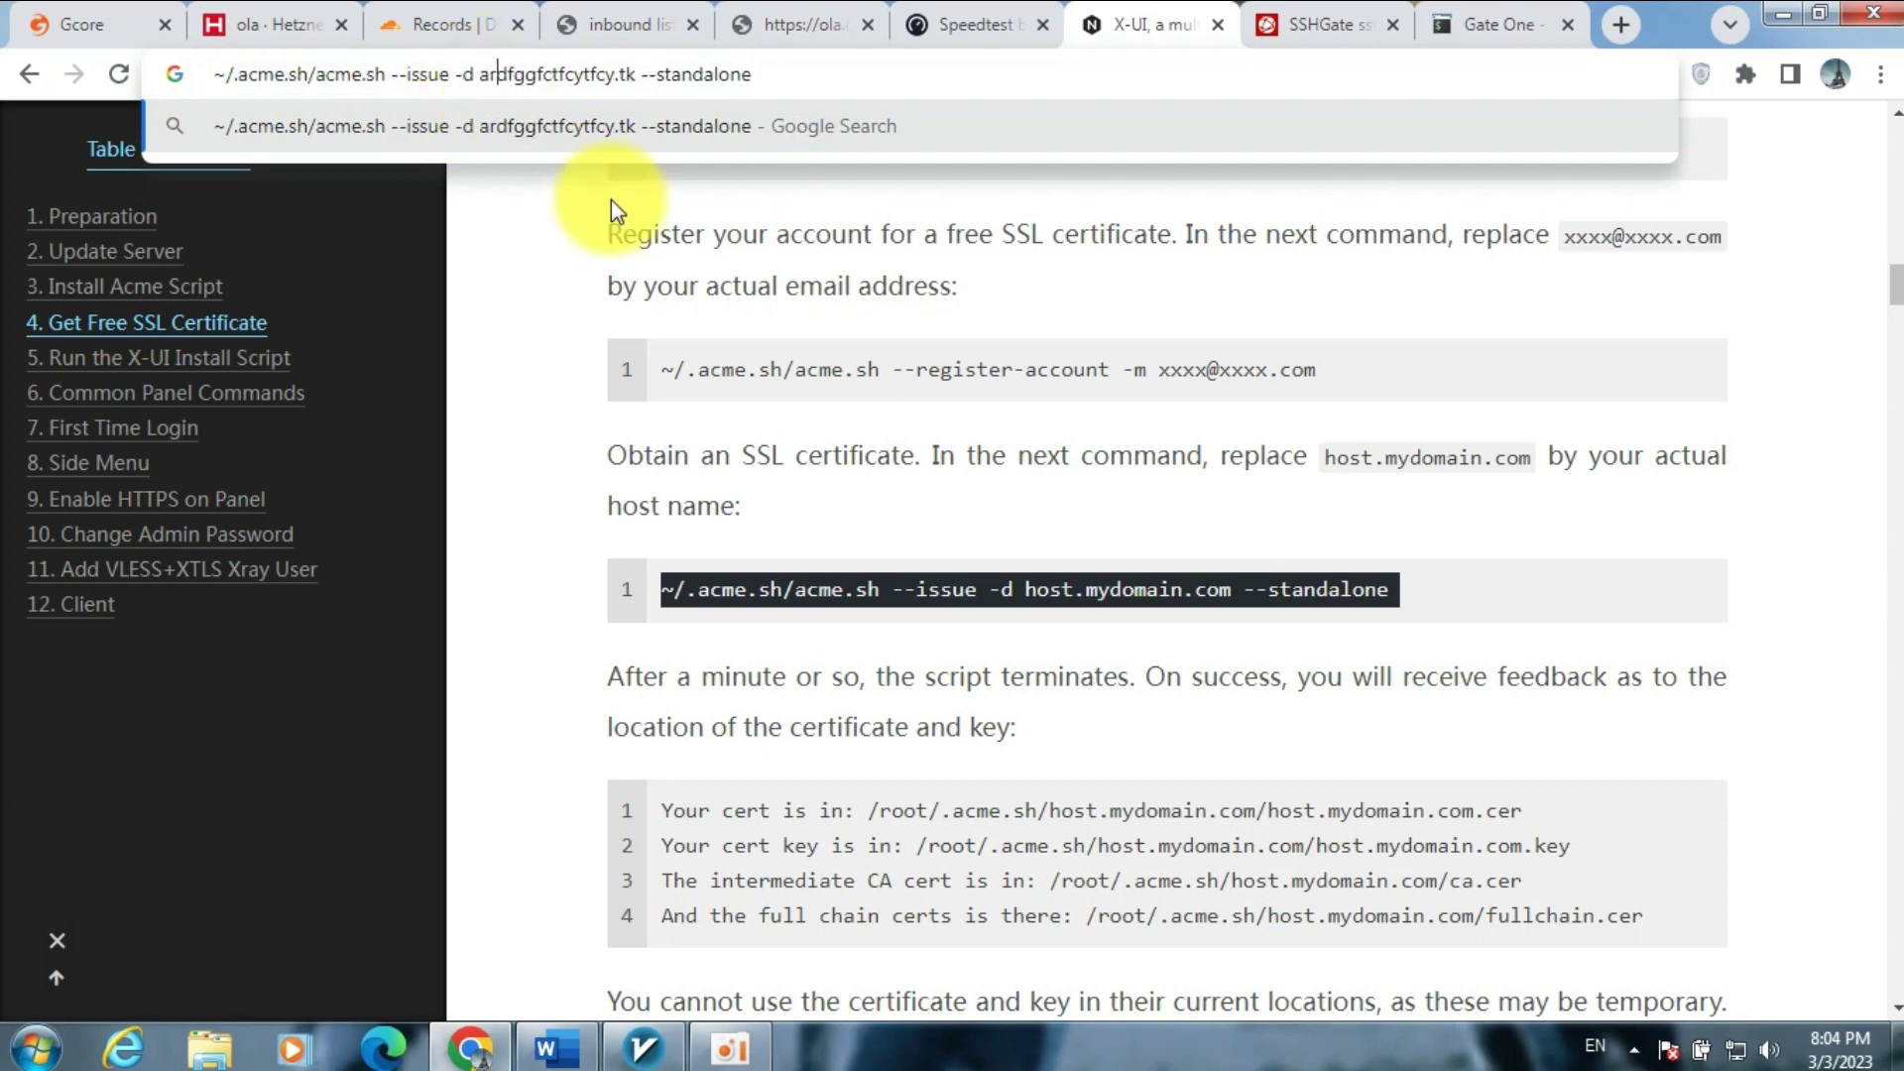
type("man.")
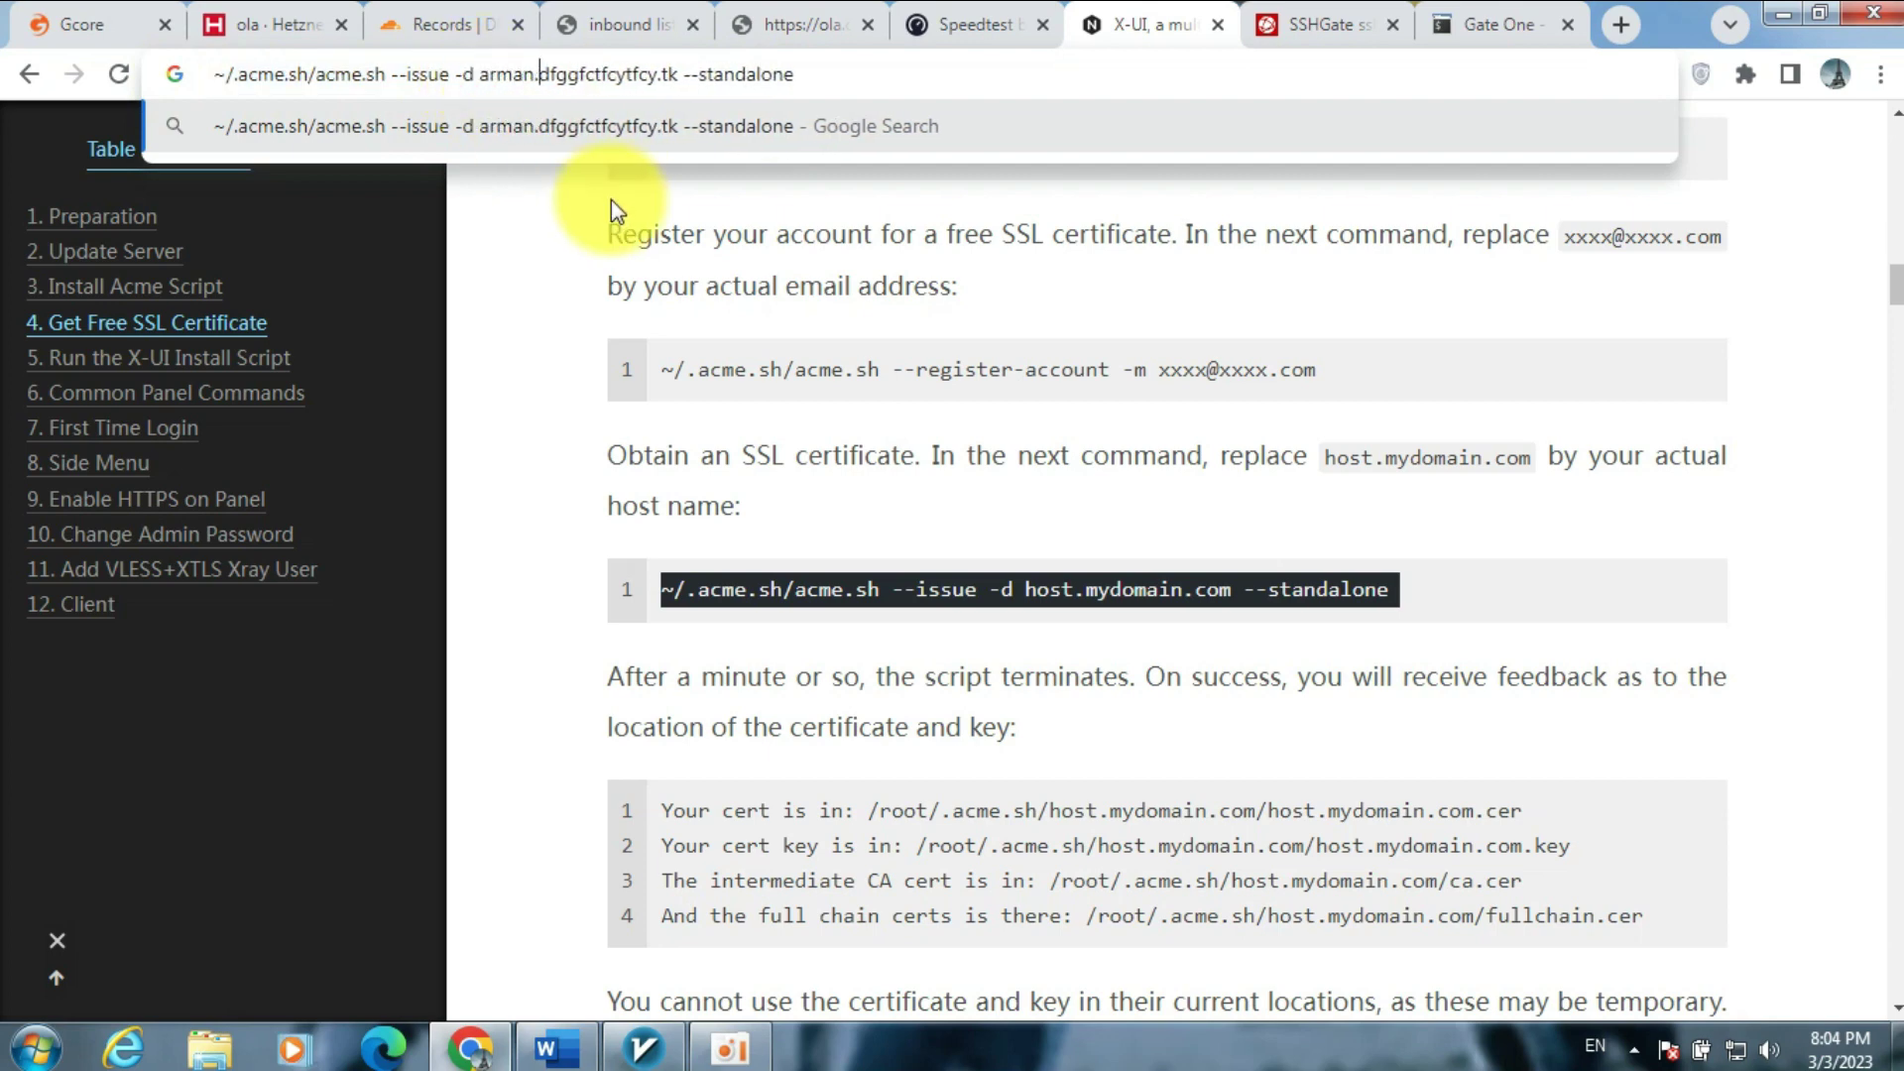
left_click_drag(800, 75, 216, 75)
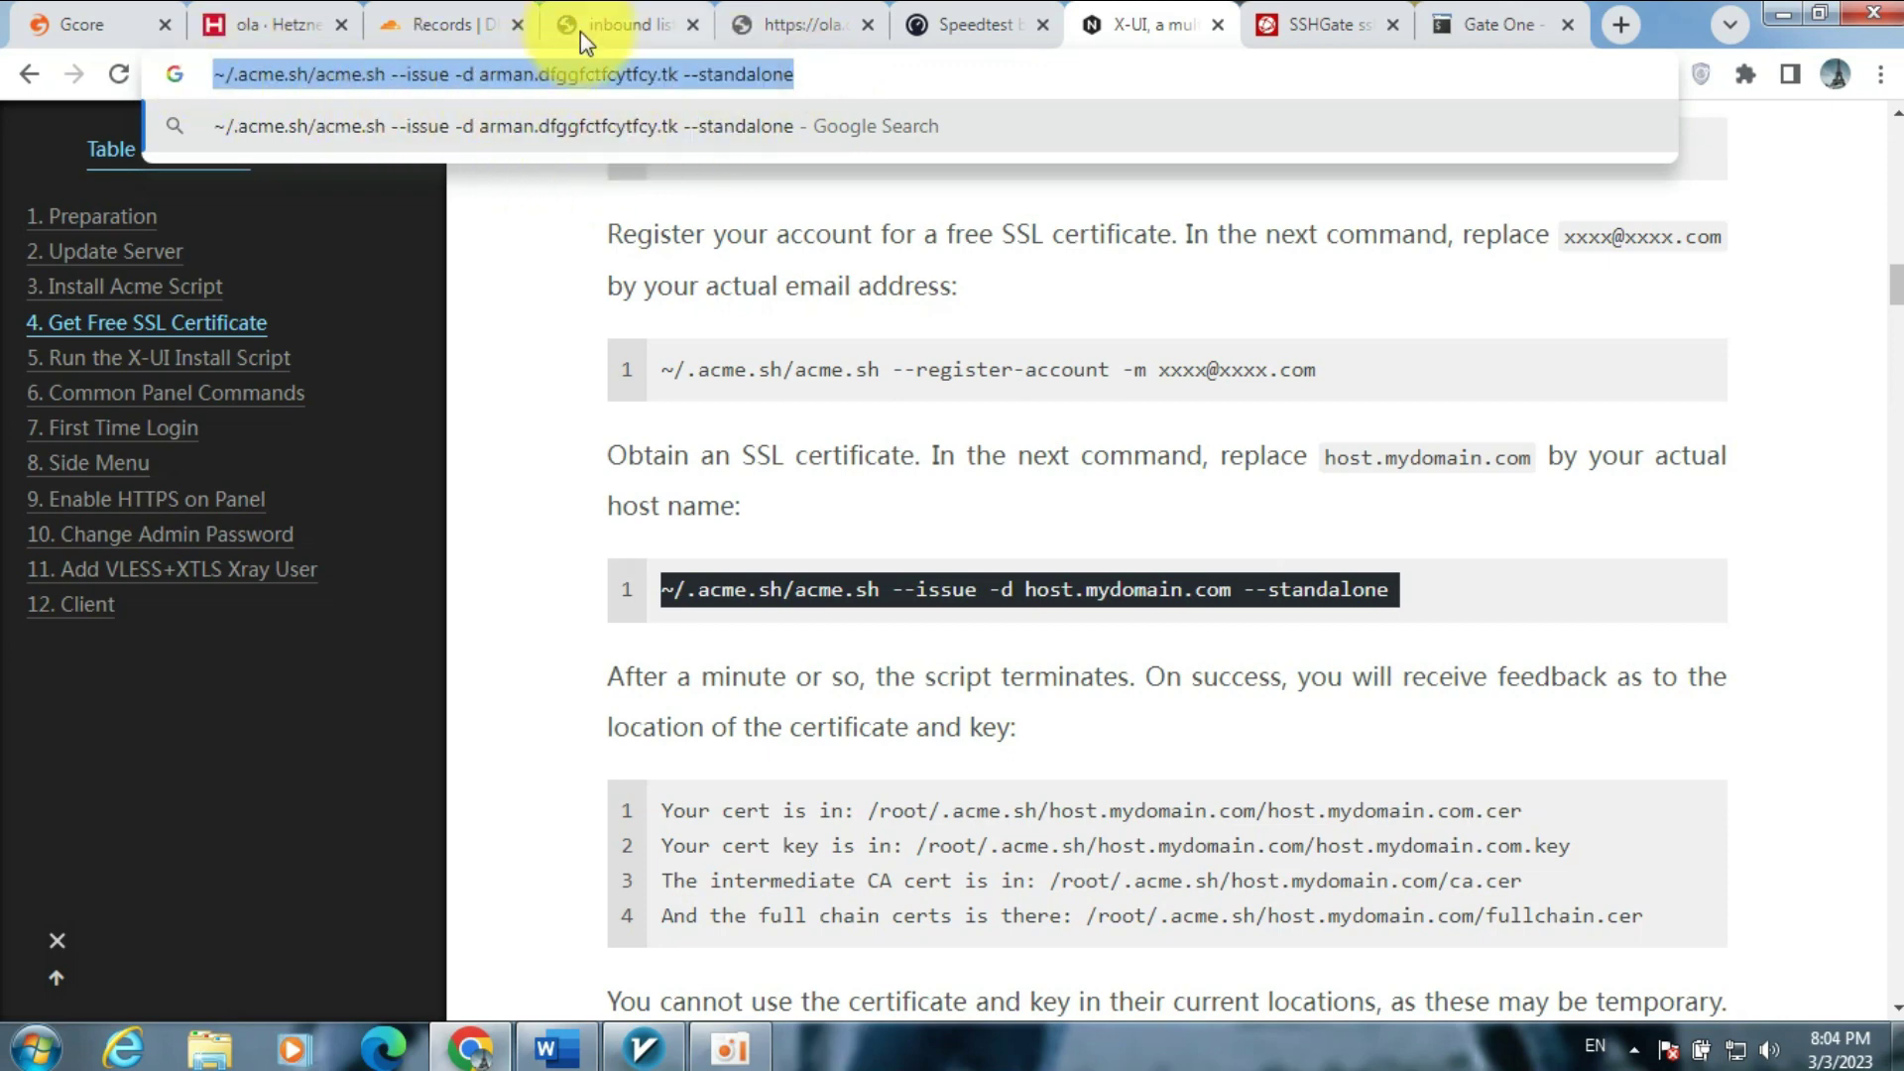
left_click(1294, 26)
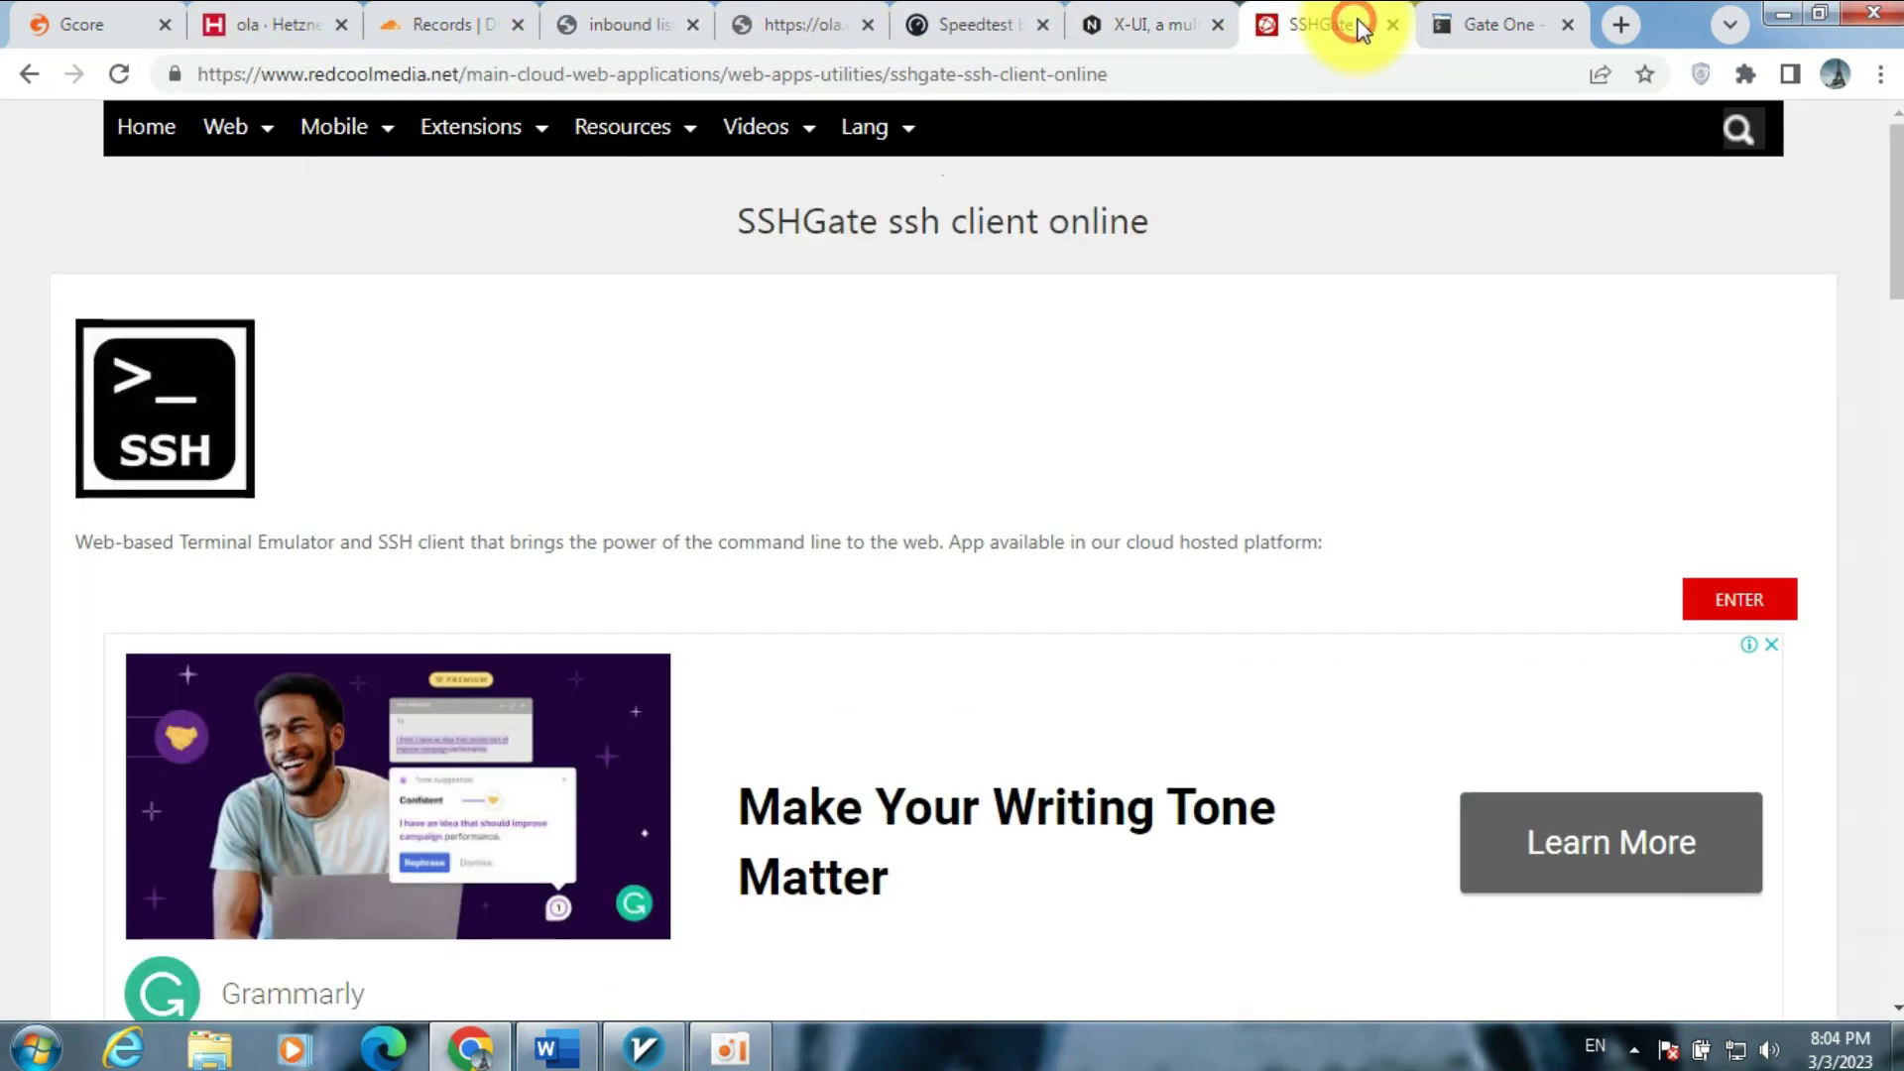
- Run the edited issue command in Gate One and confirm Cert success for arman.dfggfctfcytfcy.tk
left_click(1428, 26)
right_click(1296, 756)
left_click(1311, 496)
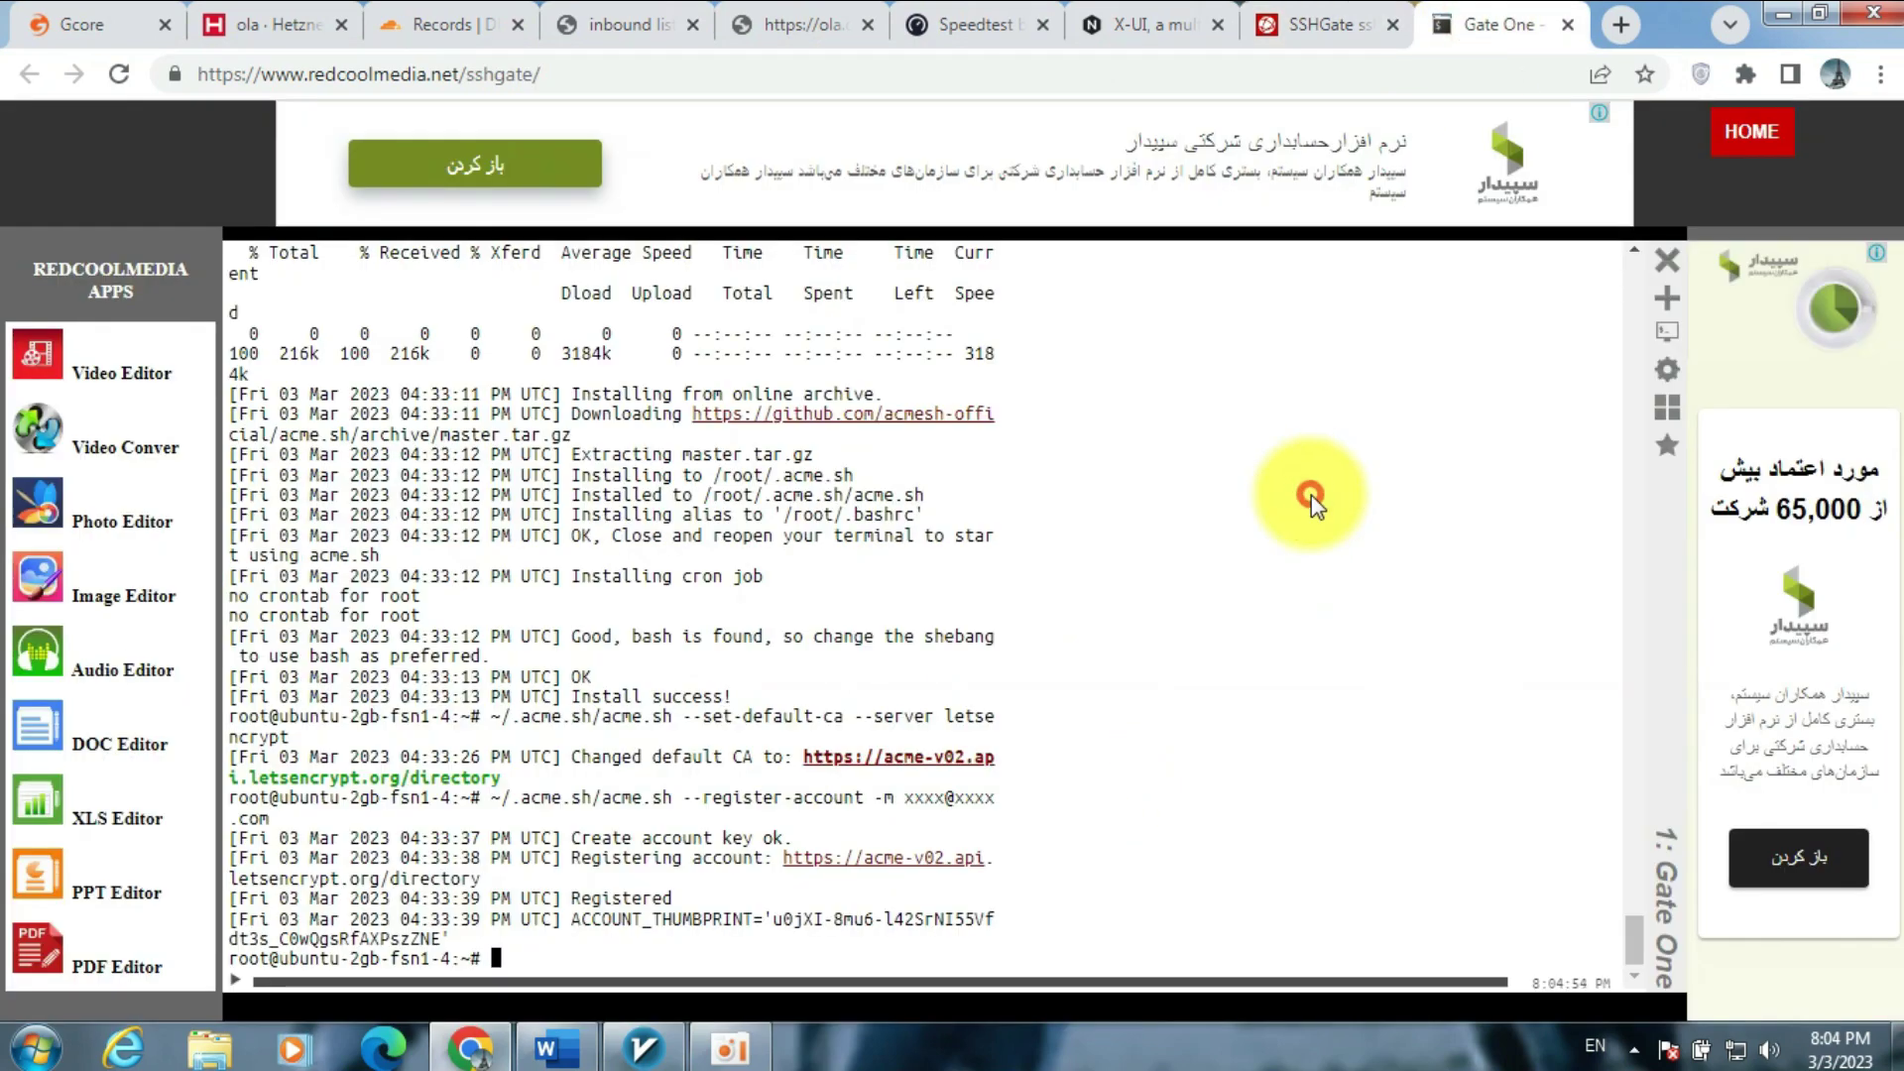
key("Return")
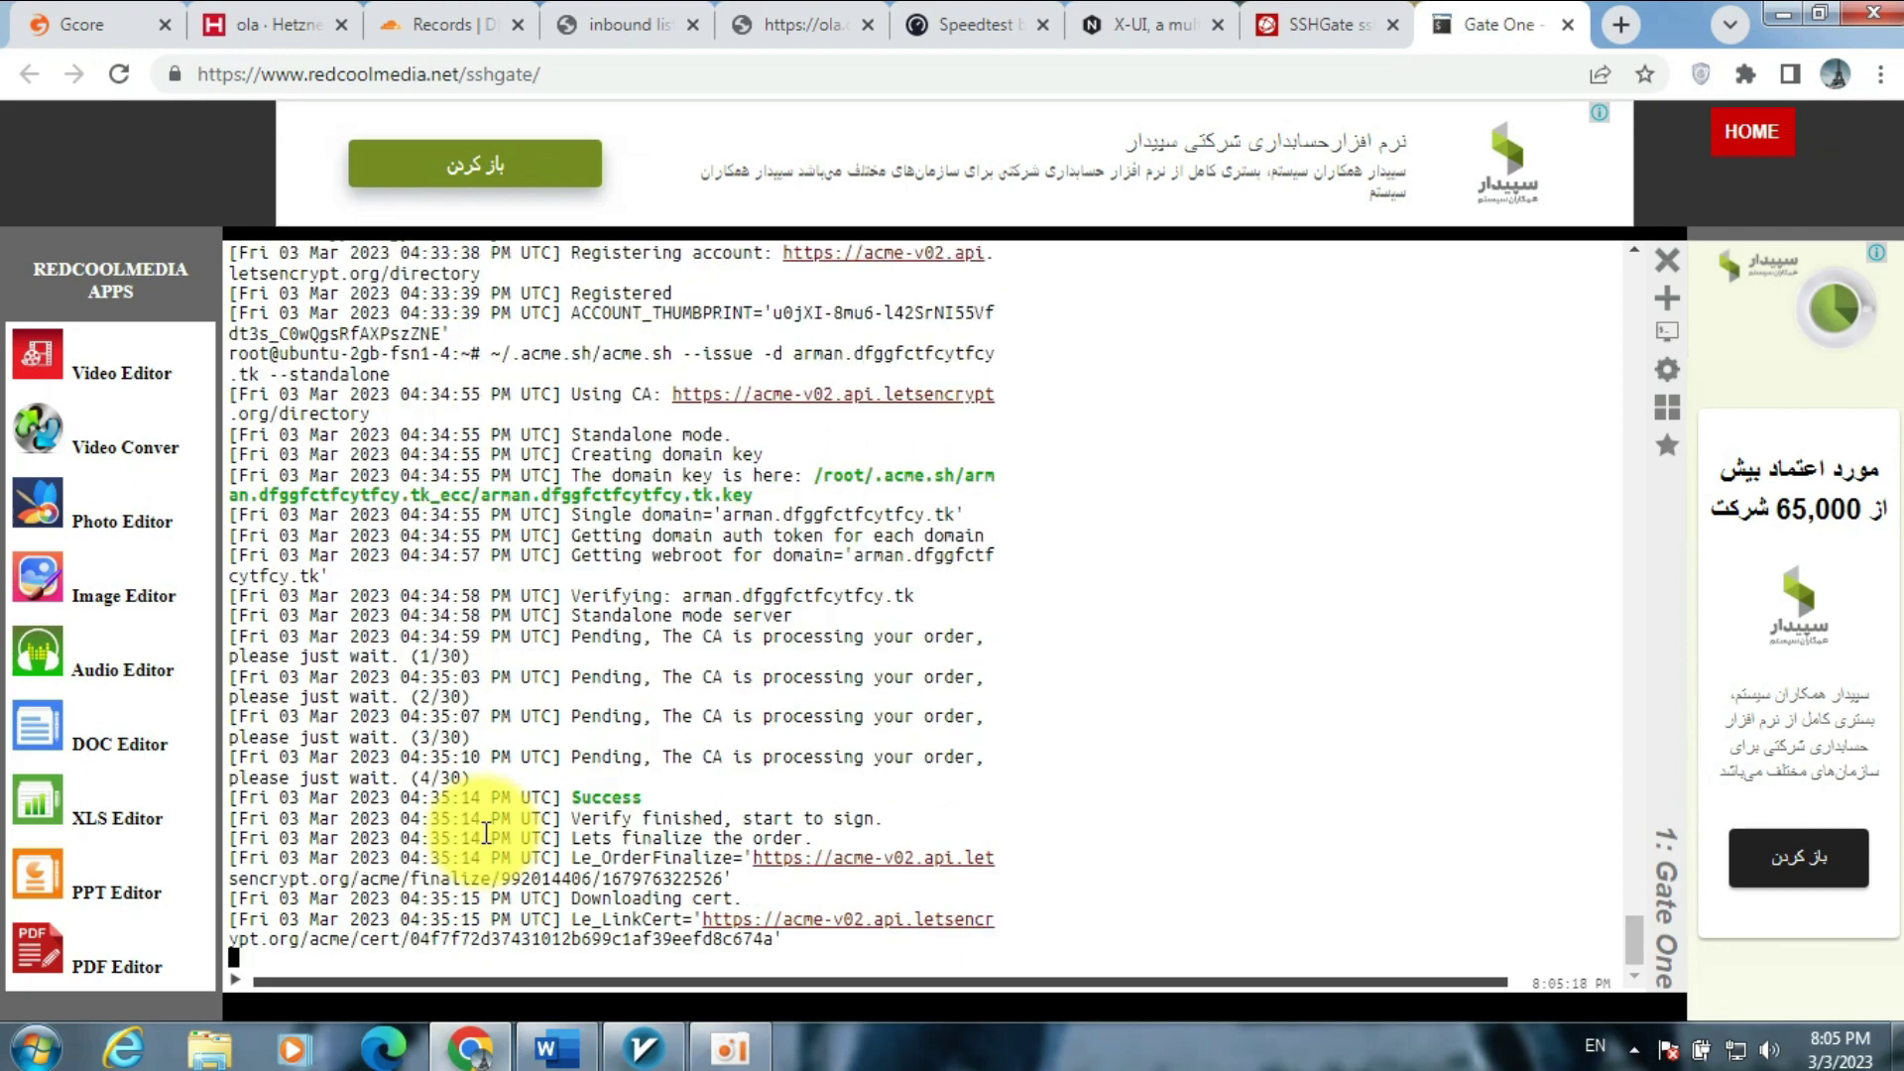
scroll(556, 754, "up", 5)
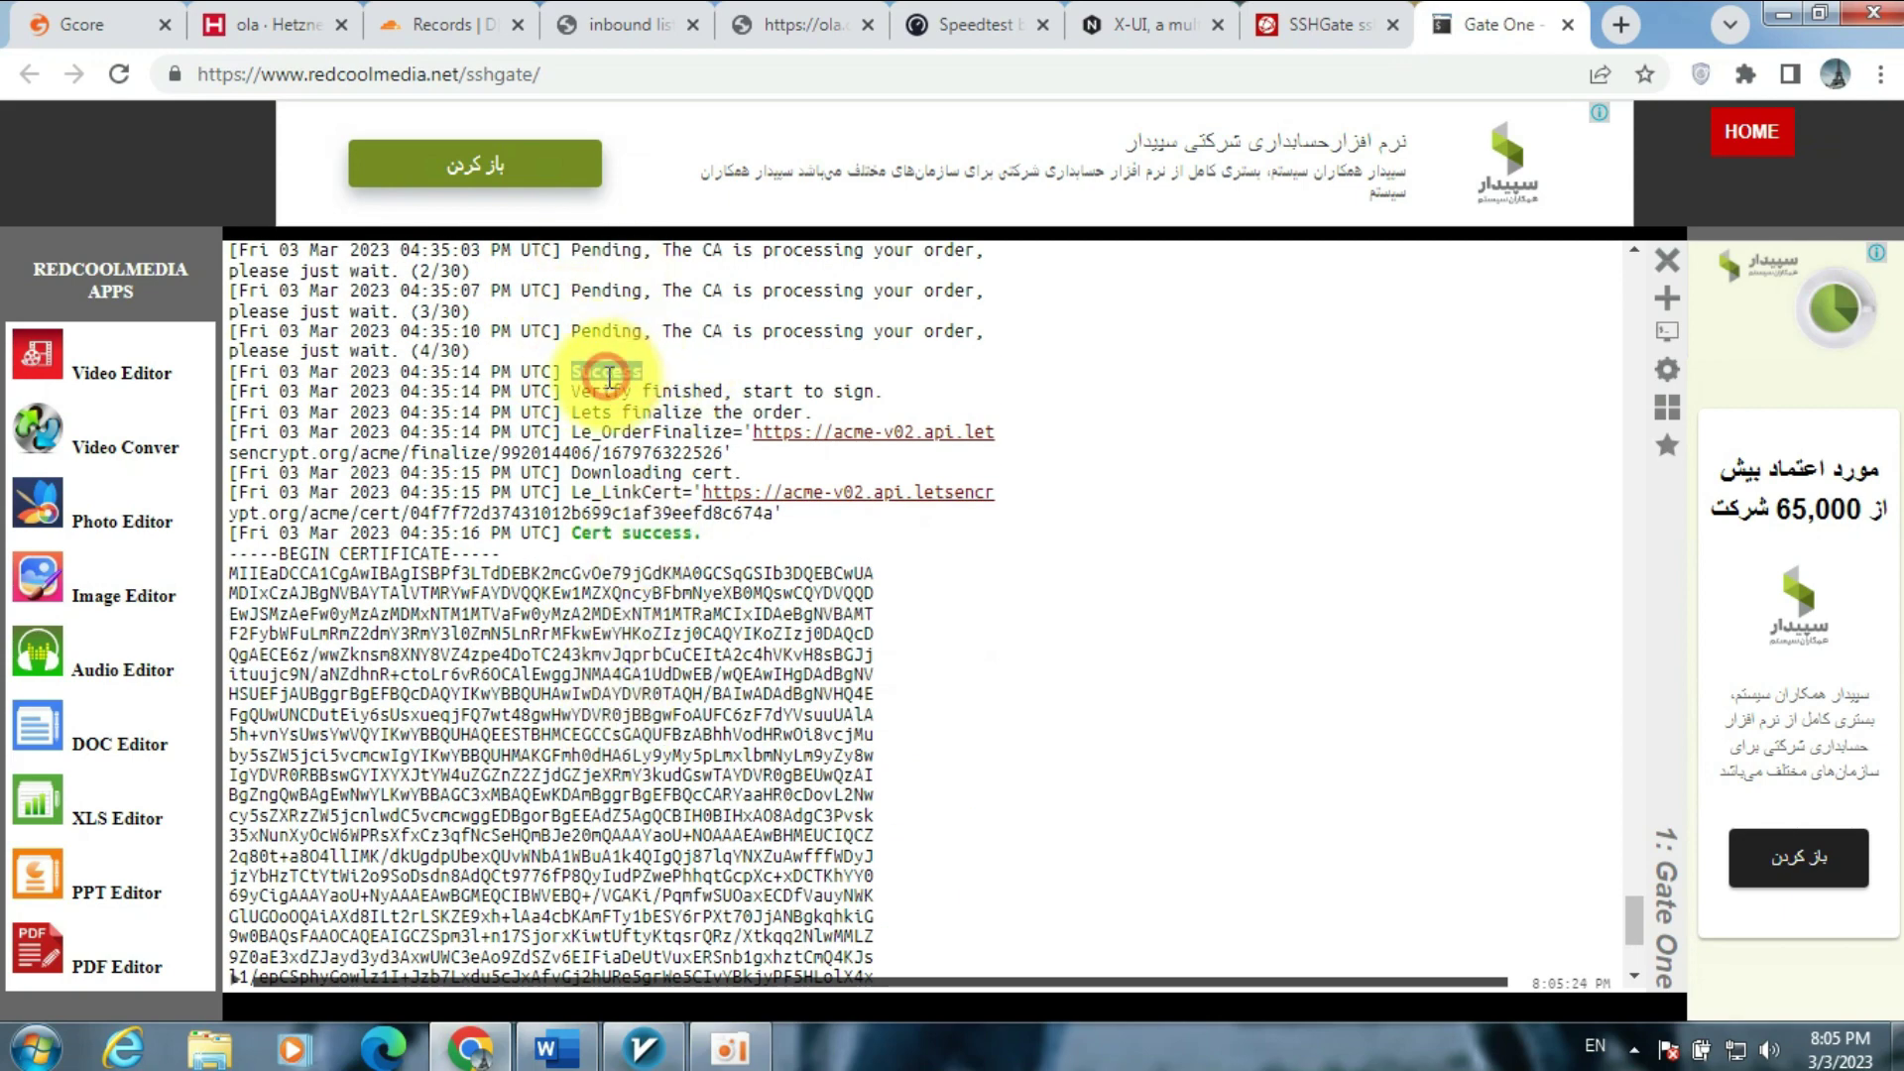
scroll(565, 535, "down", 5)
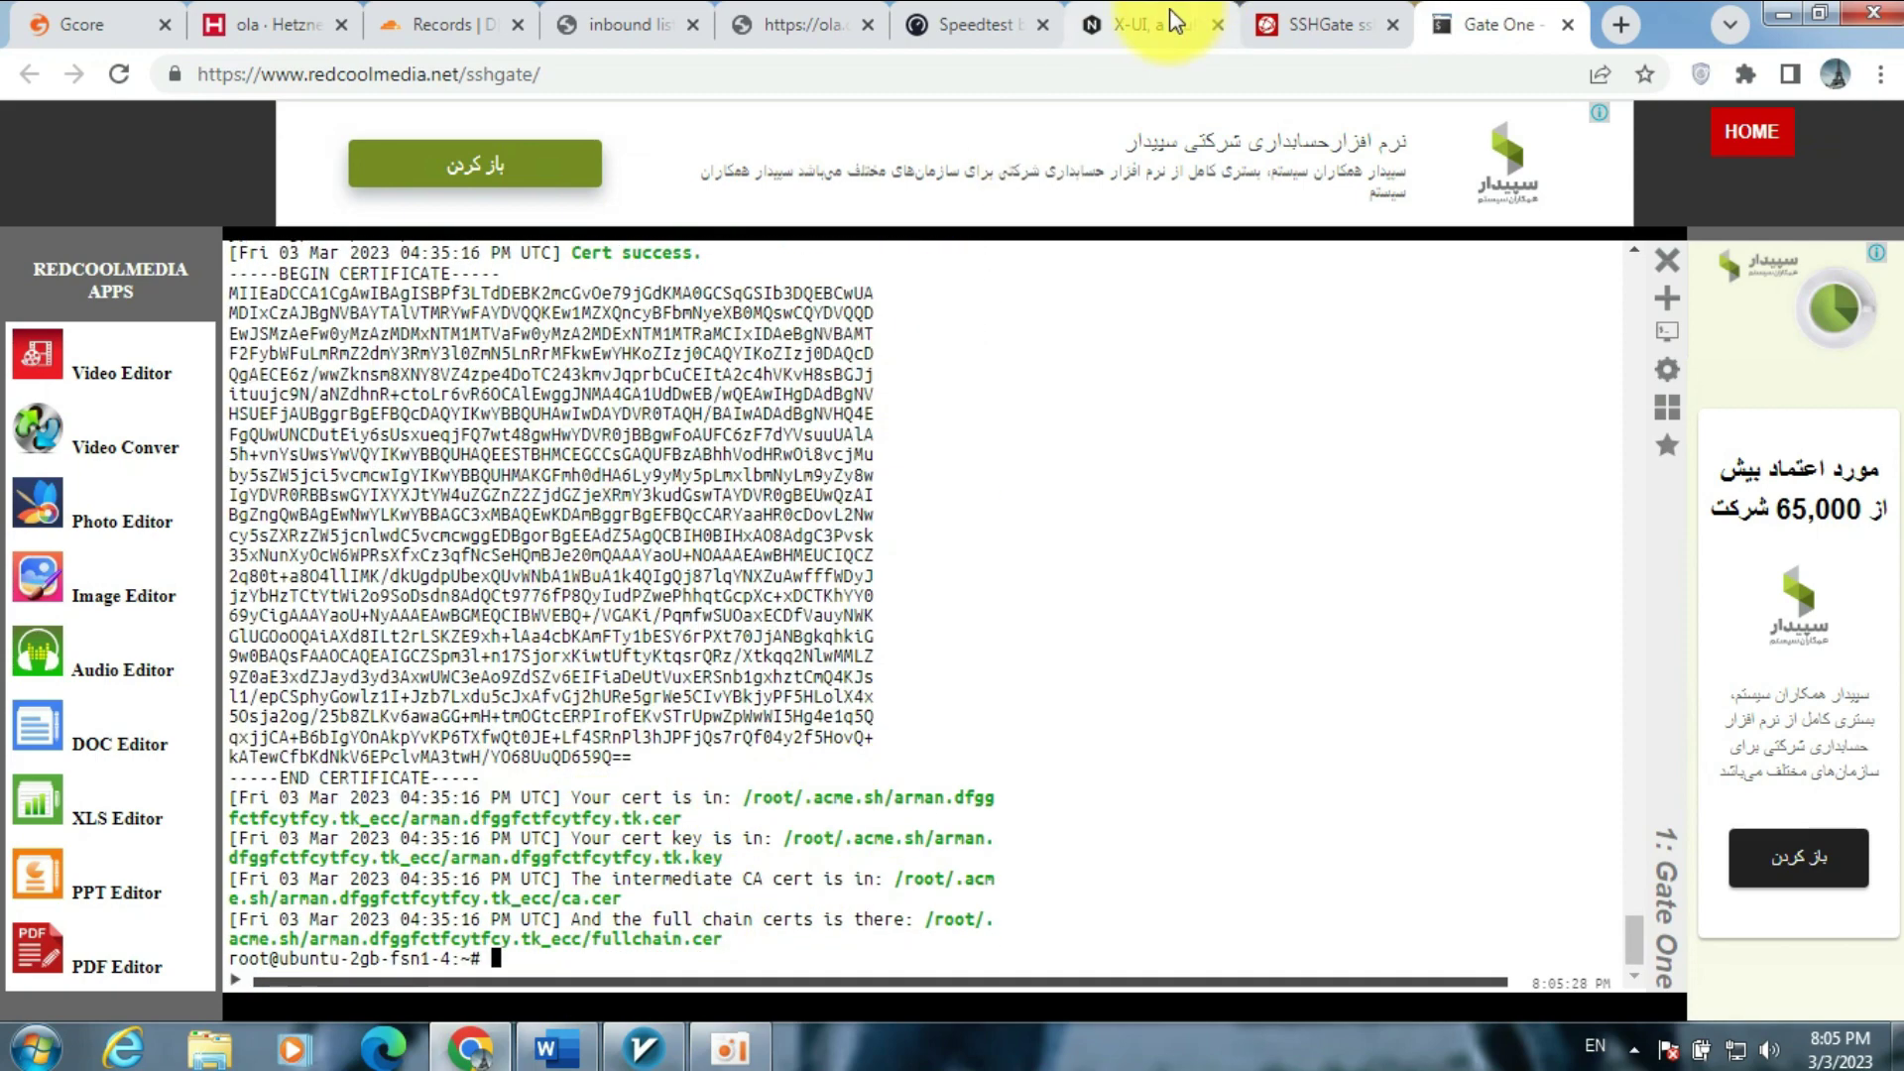
left_click(1149, 33)
- Select the guide's --installcert command and paste it into the address bar
scroll(1041, 734, "down", 4)
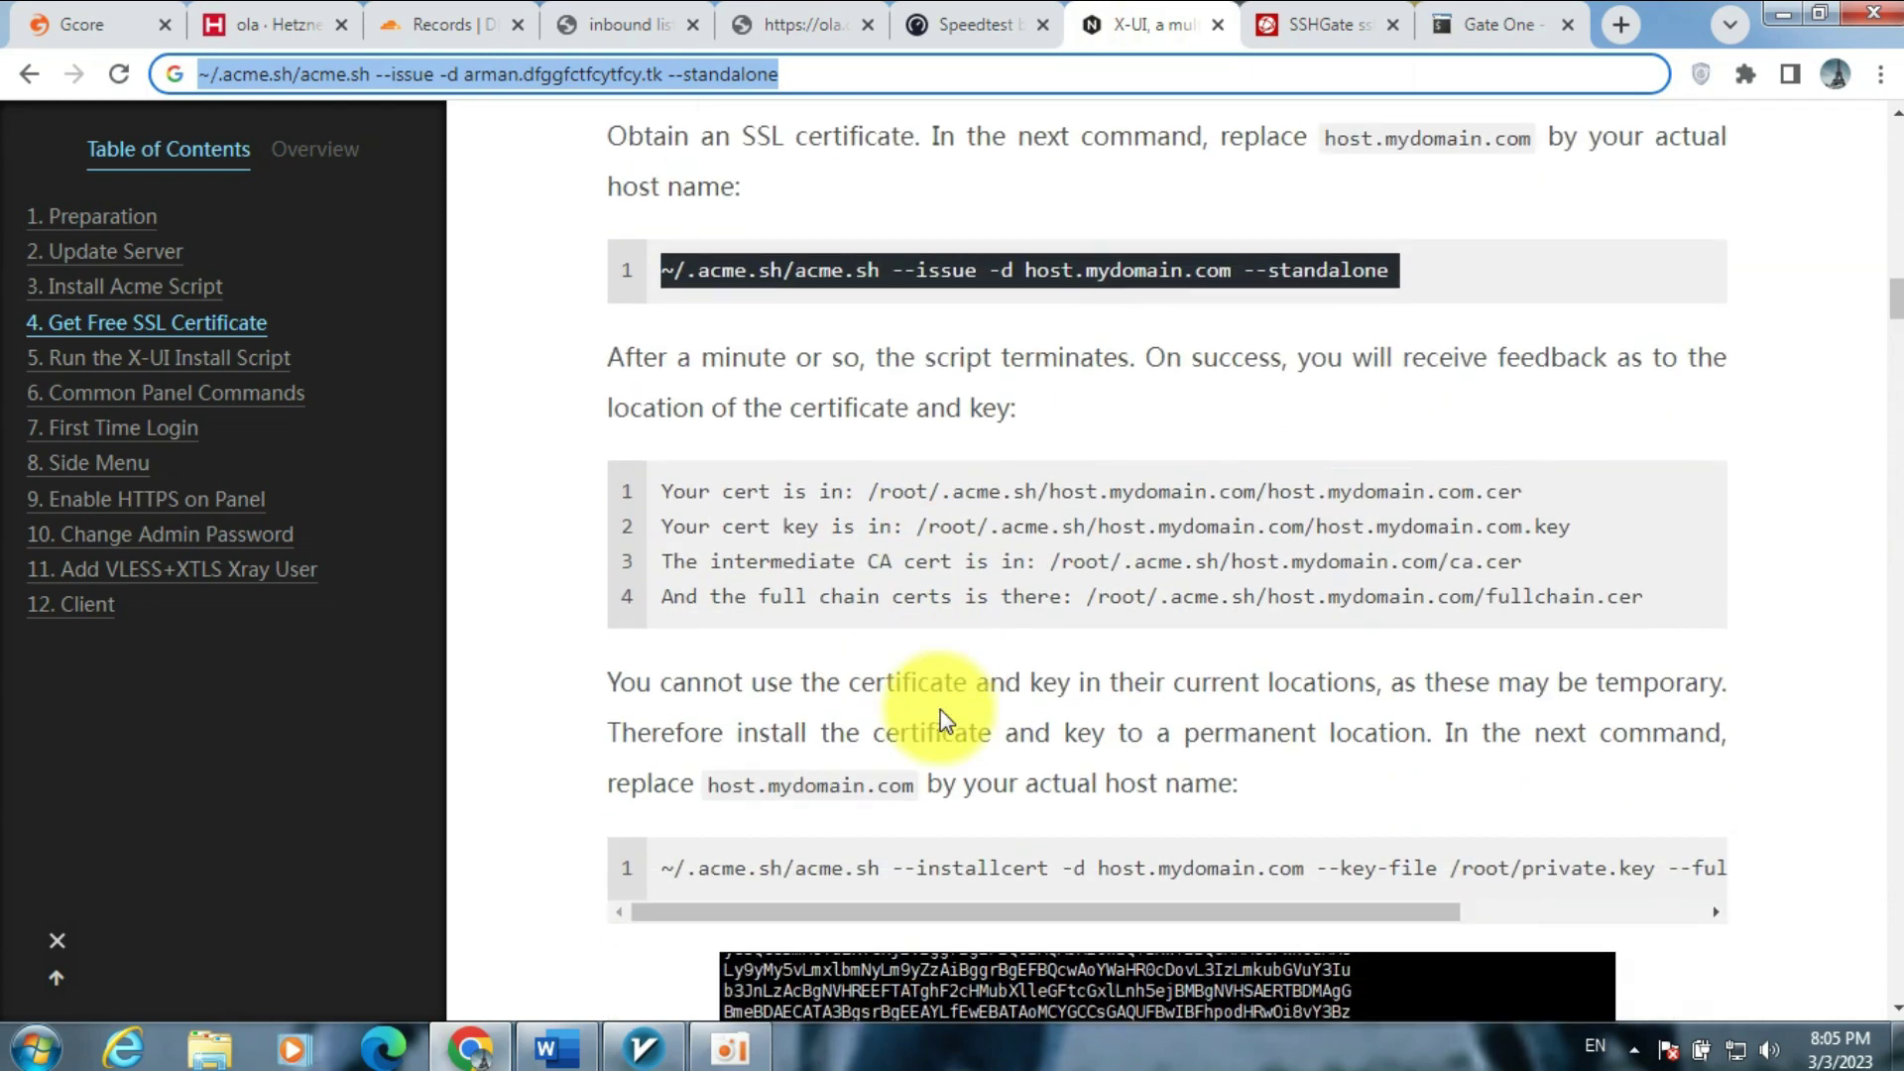
left_click_drag(659, 769, 1688, 800)
key("ctrl+c")
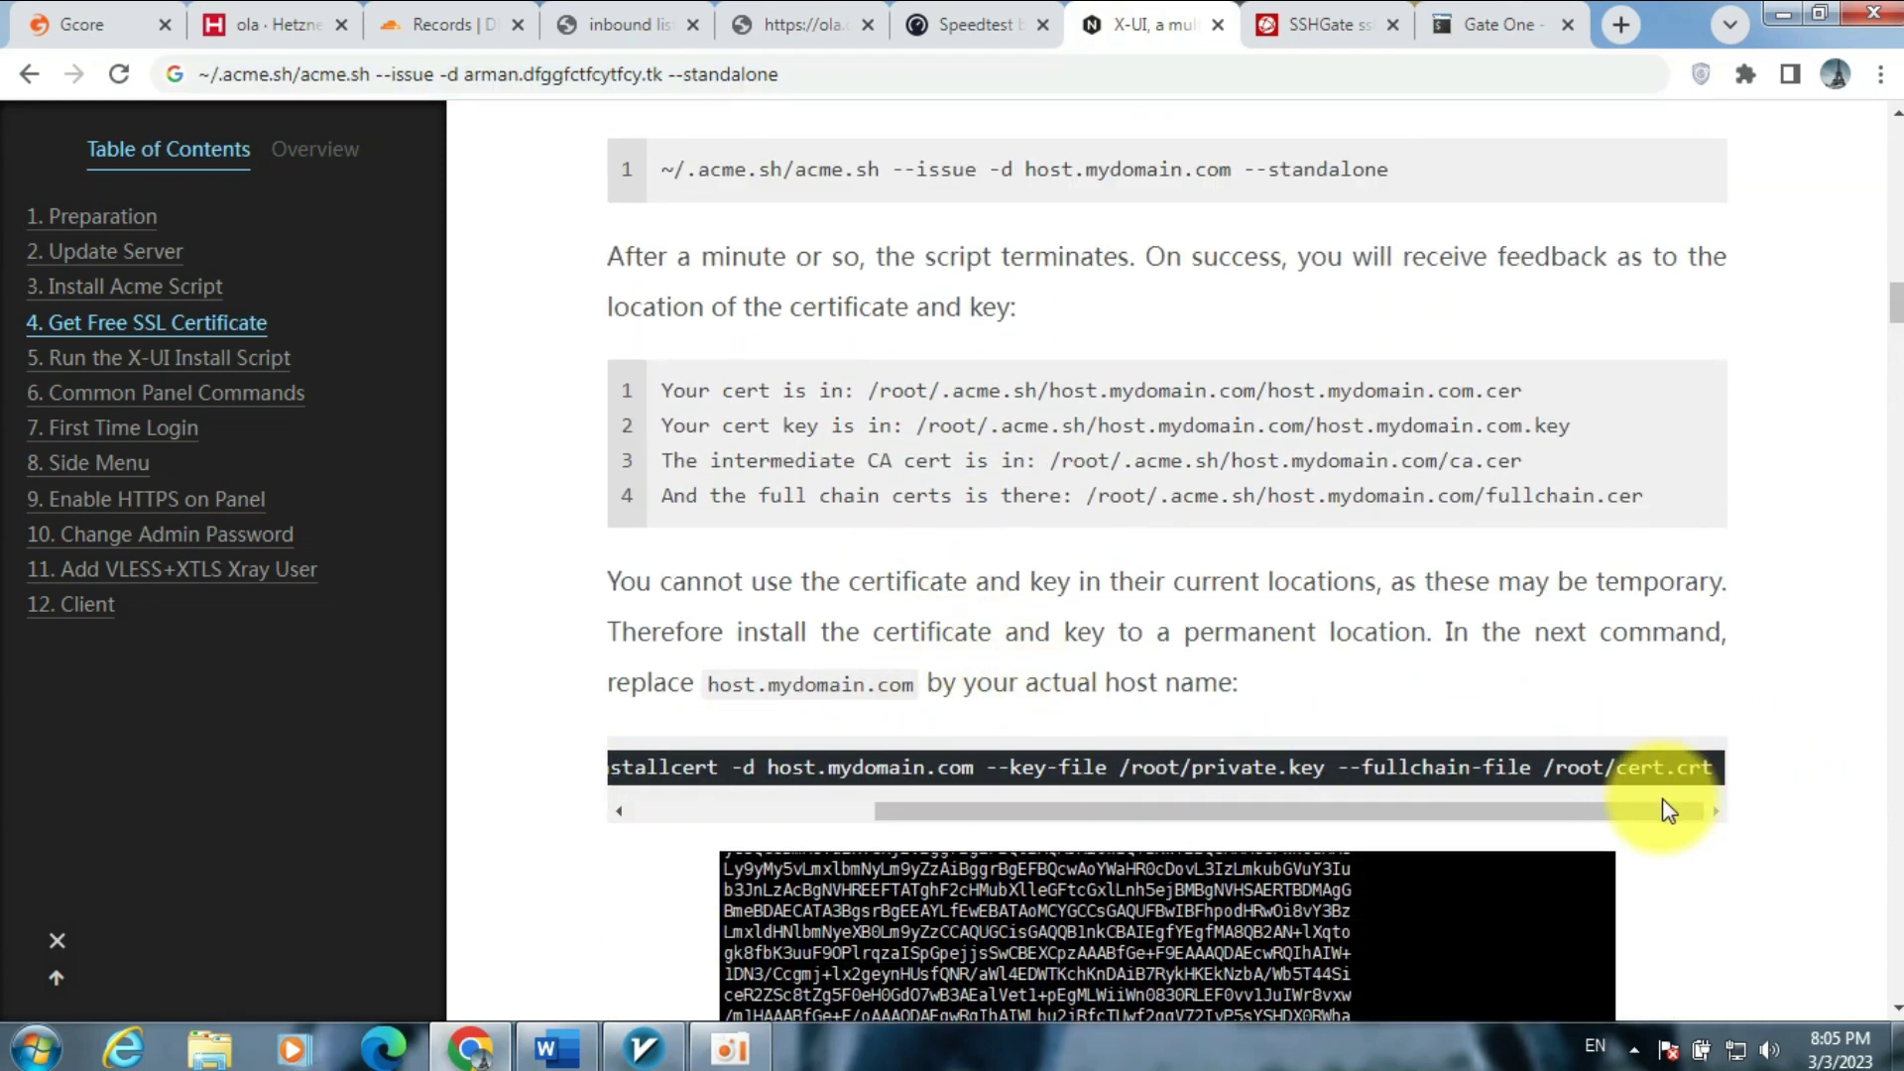
left_click(587, 81)
key("ctrl+v")
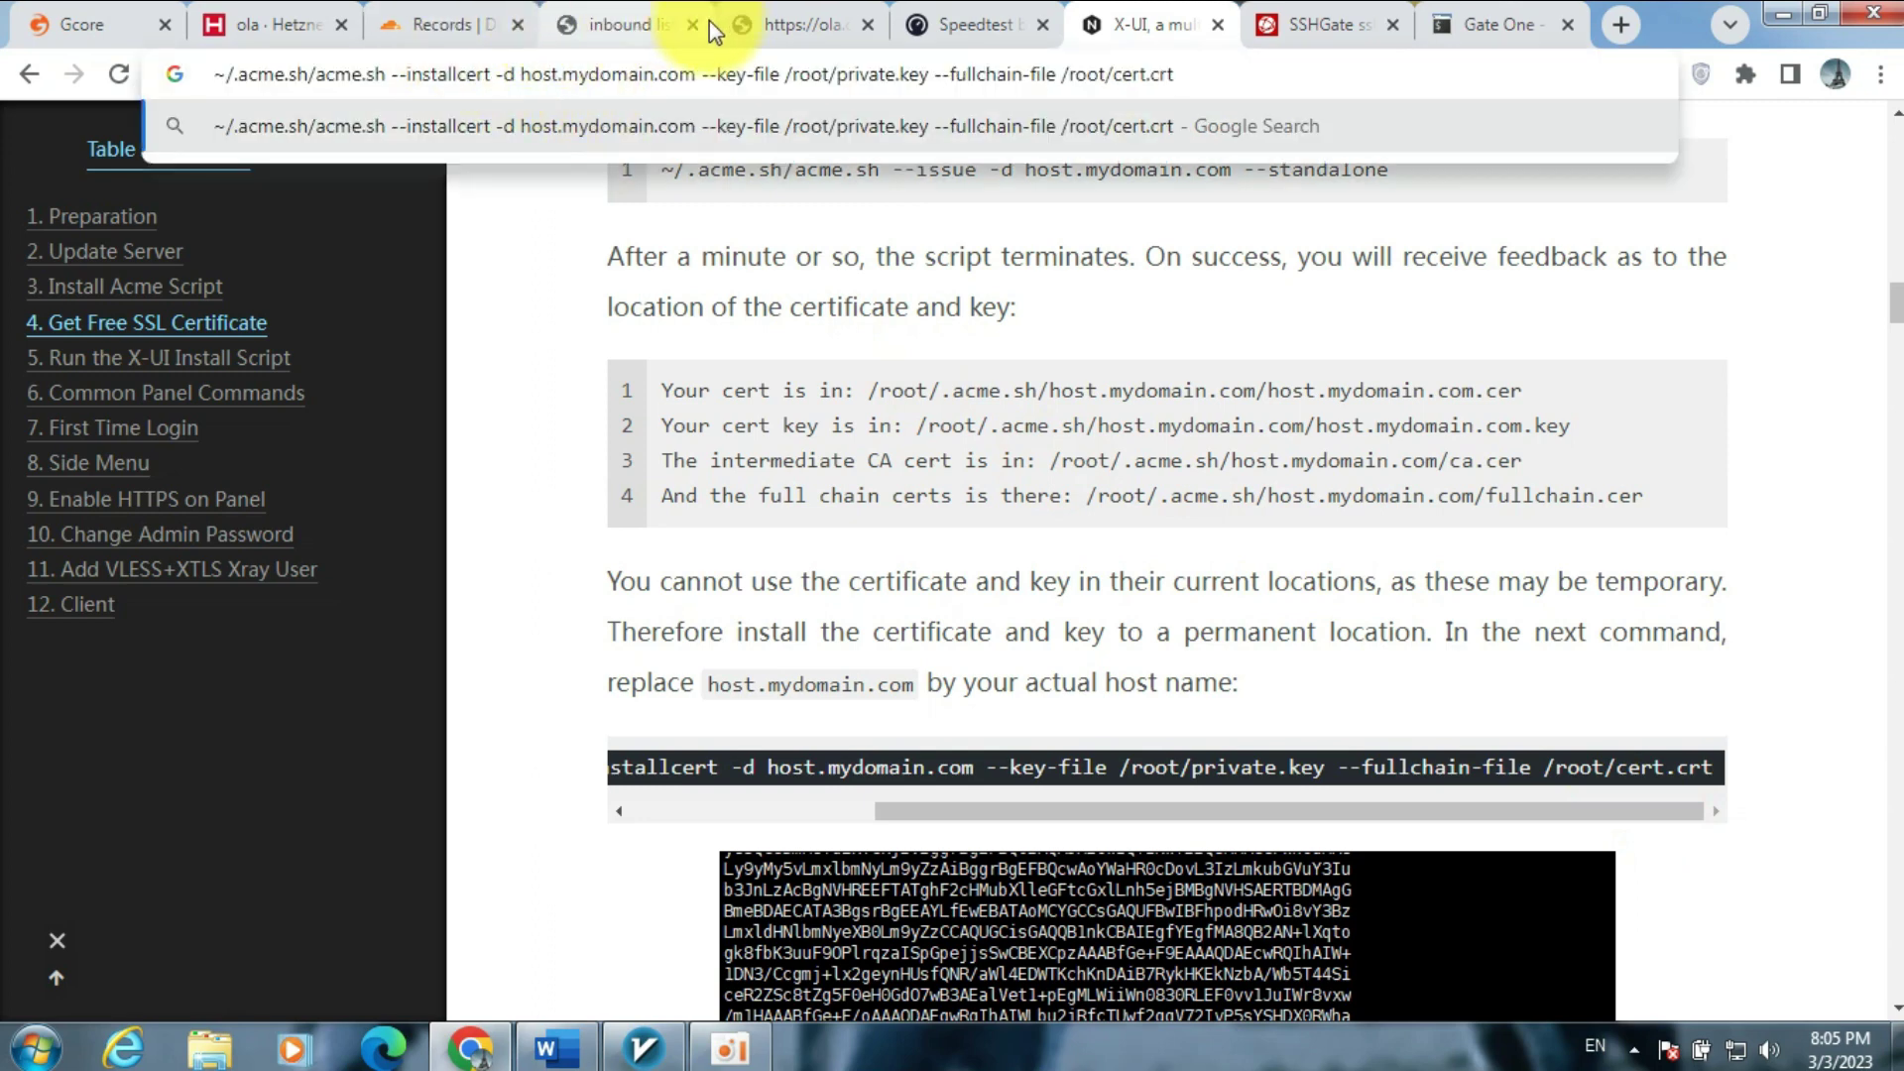
- Replace the installcert placeholder host with arman.dfggfctfcytfcy.tk and select the command
left_click(431, 32)
right_click(872, 459)
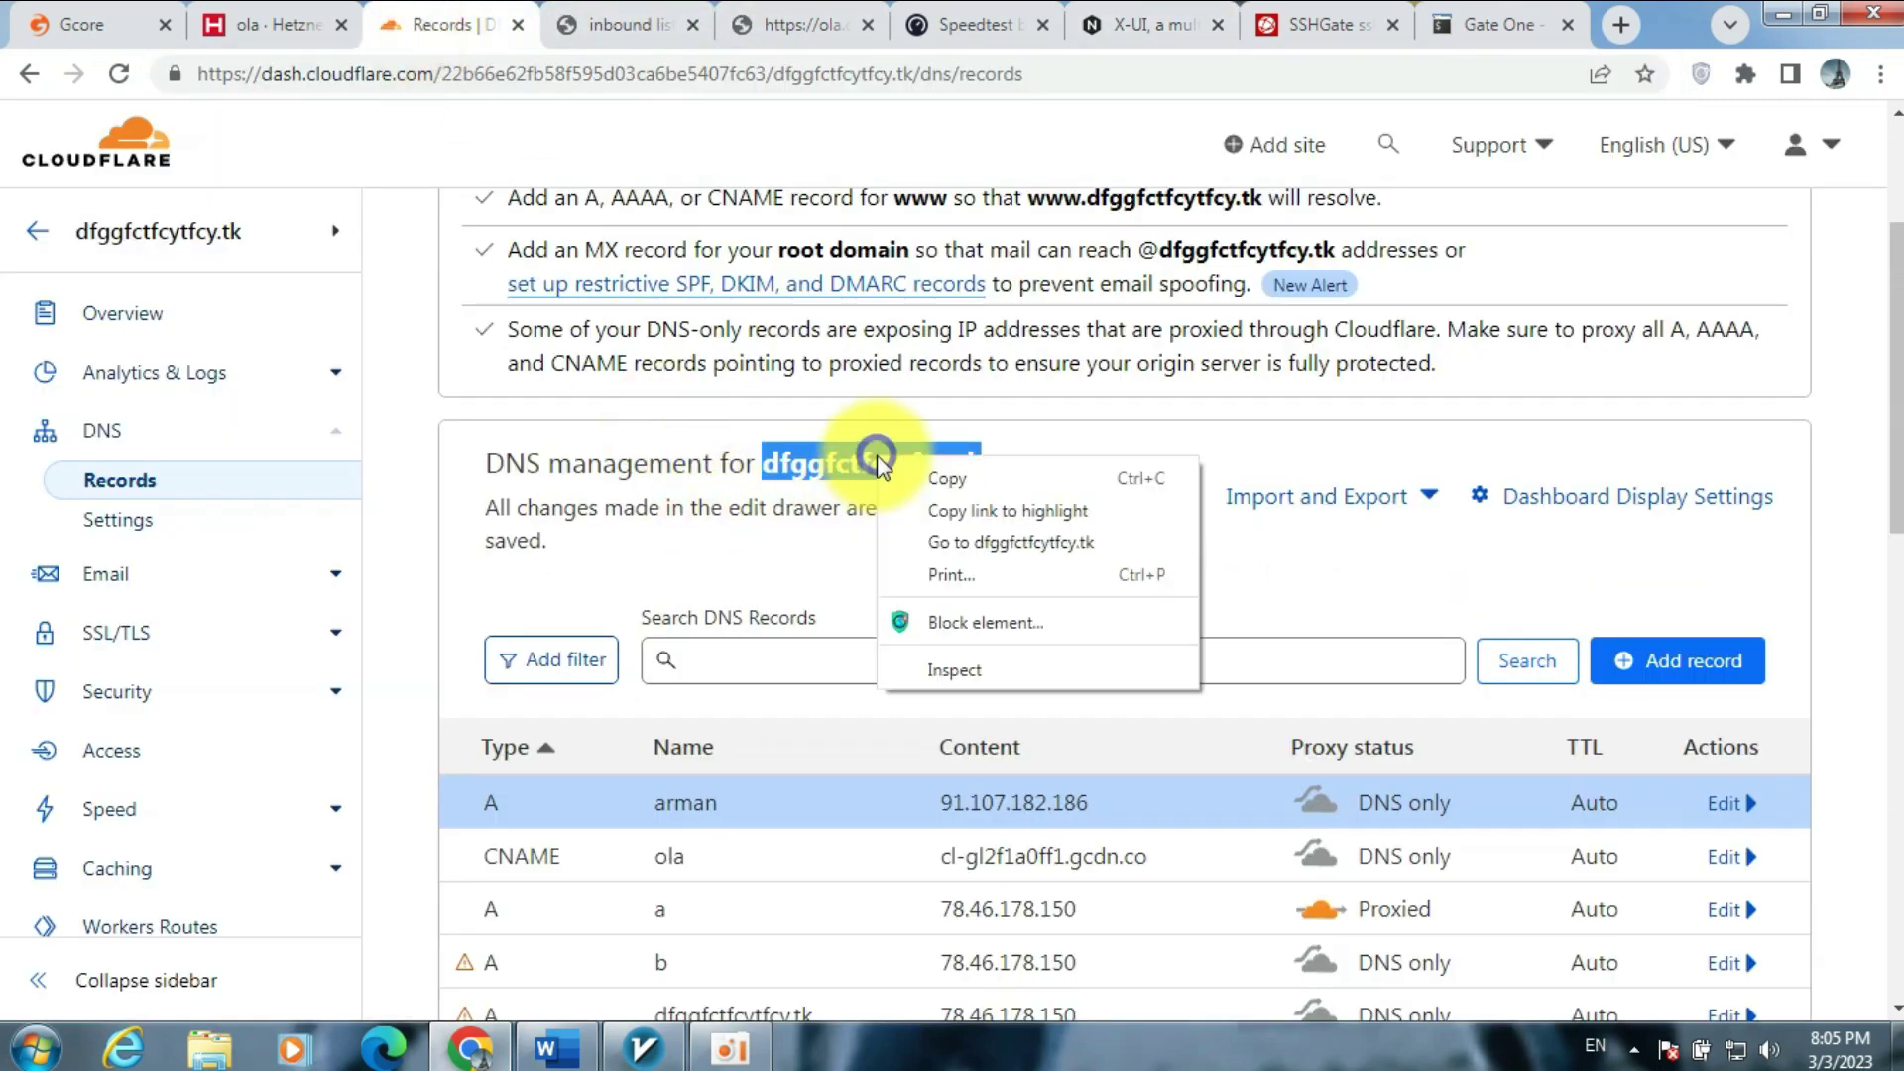
left_click(906, 477)
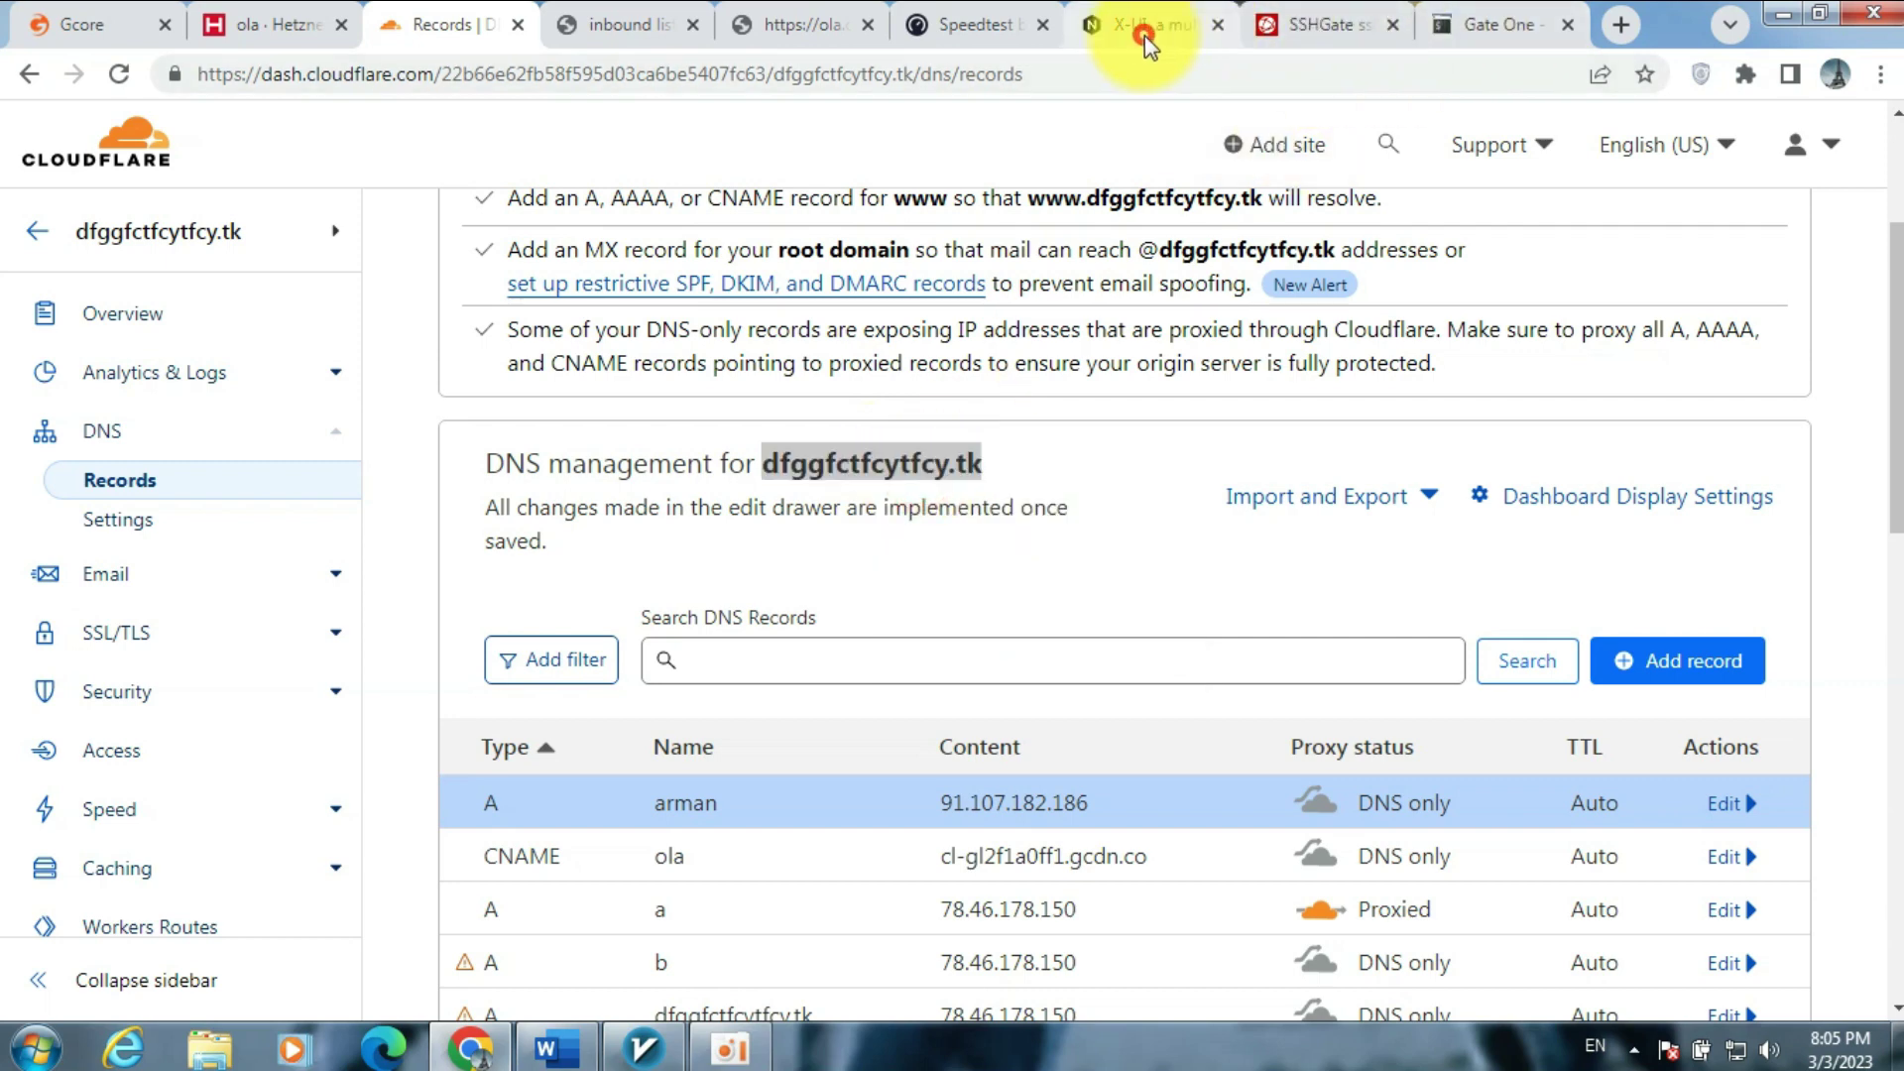
left_click(1150, 28)
left_click_drag(510, 75, 678, 76)
key("ctrl+v")
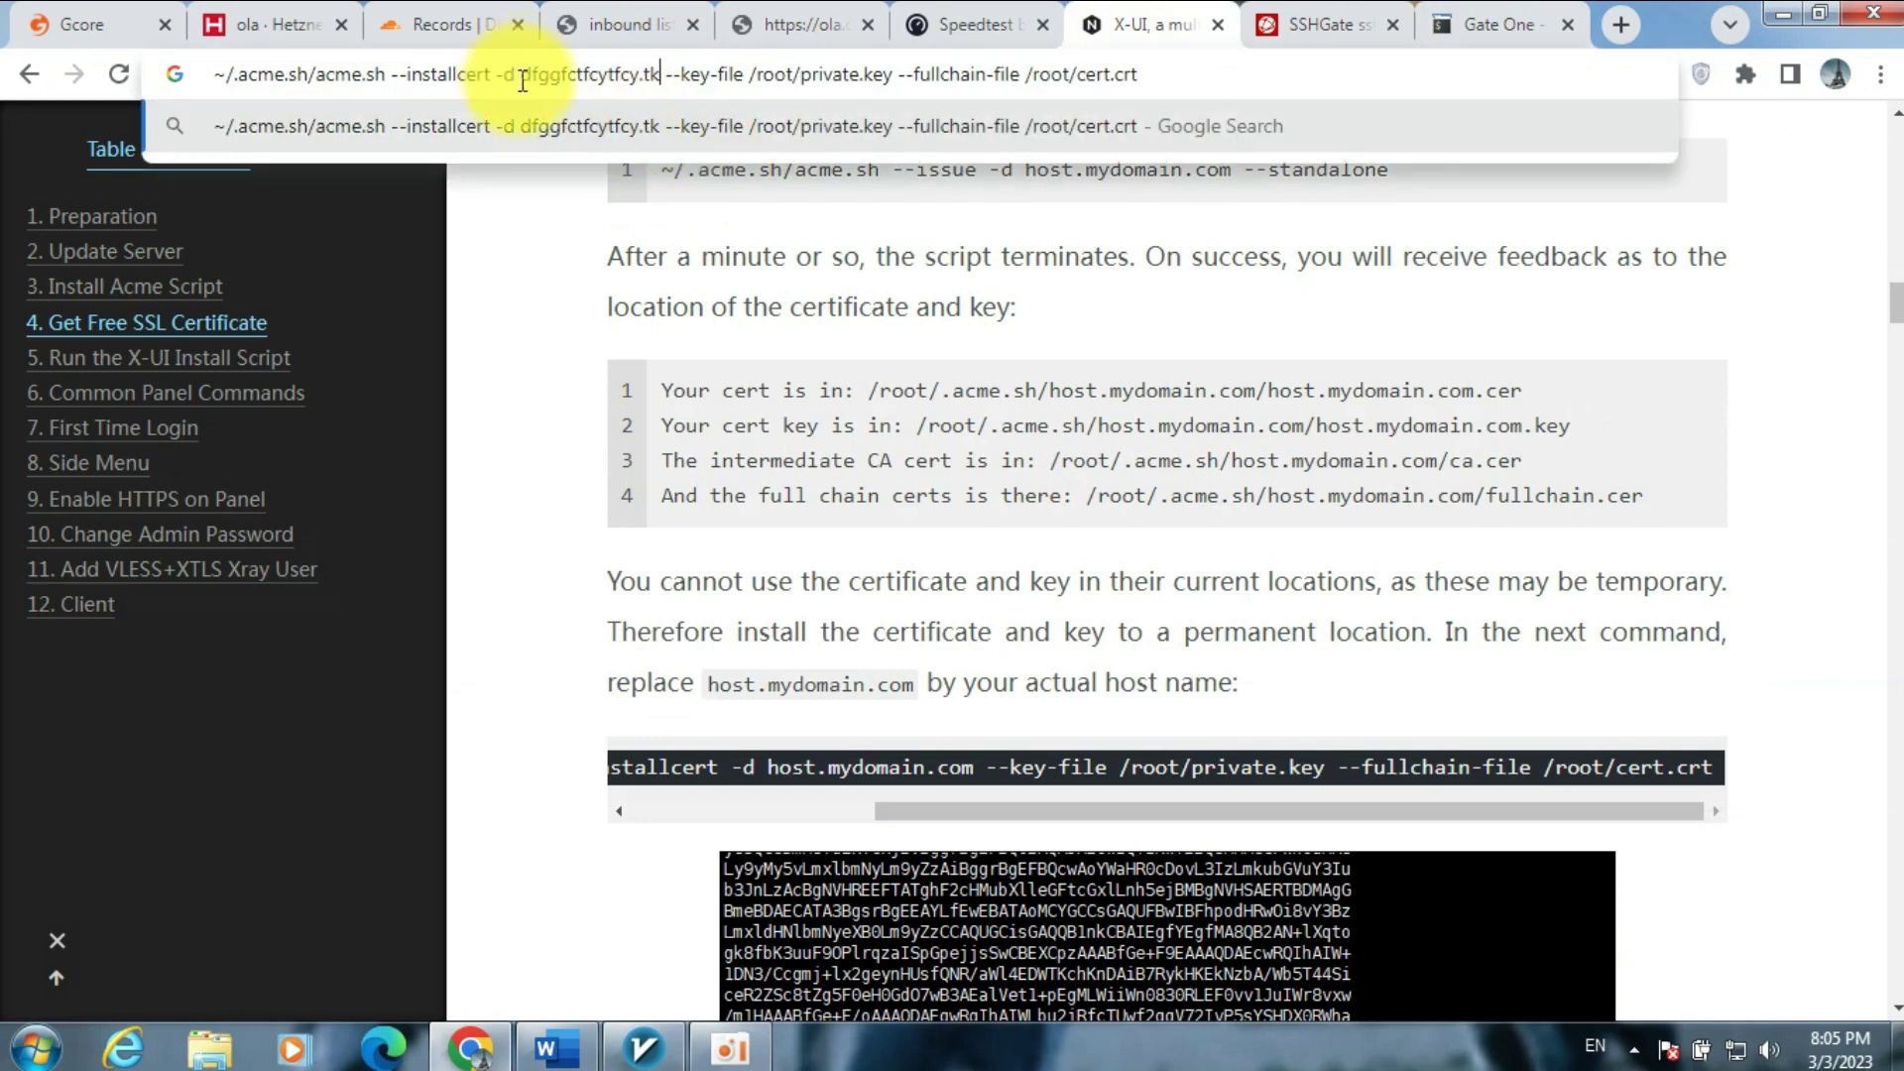
key("ctrl+Left")
key("ctrl+Left")
type("arman")
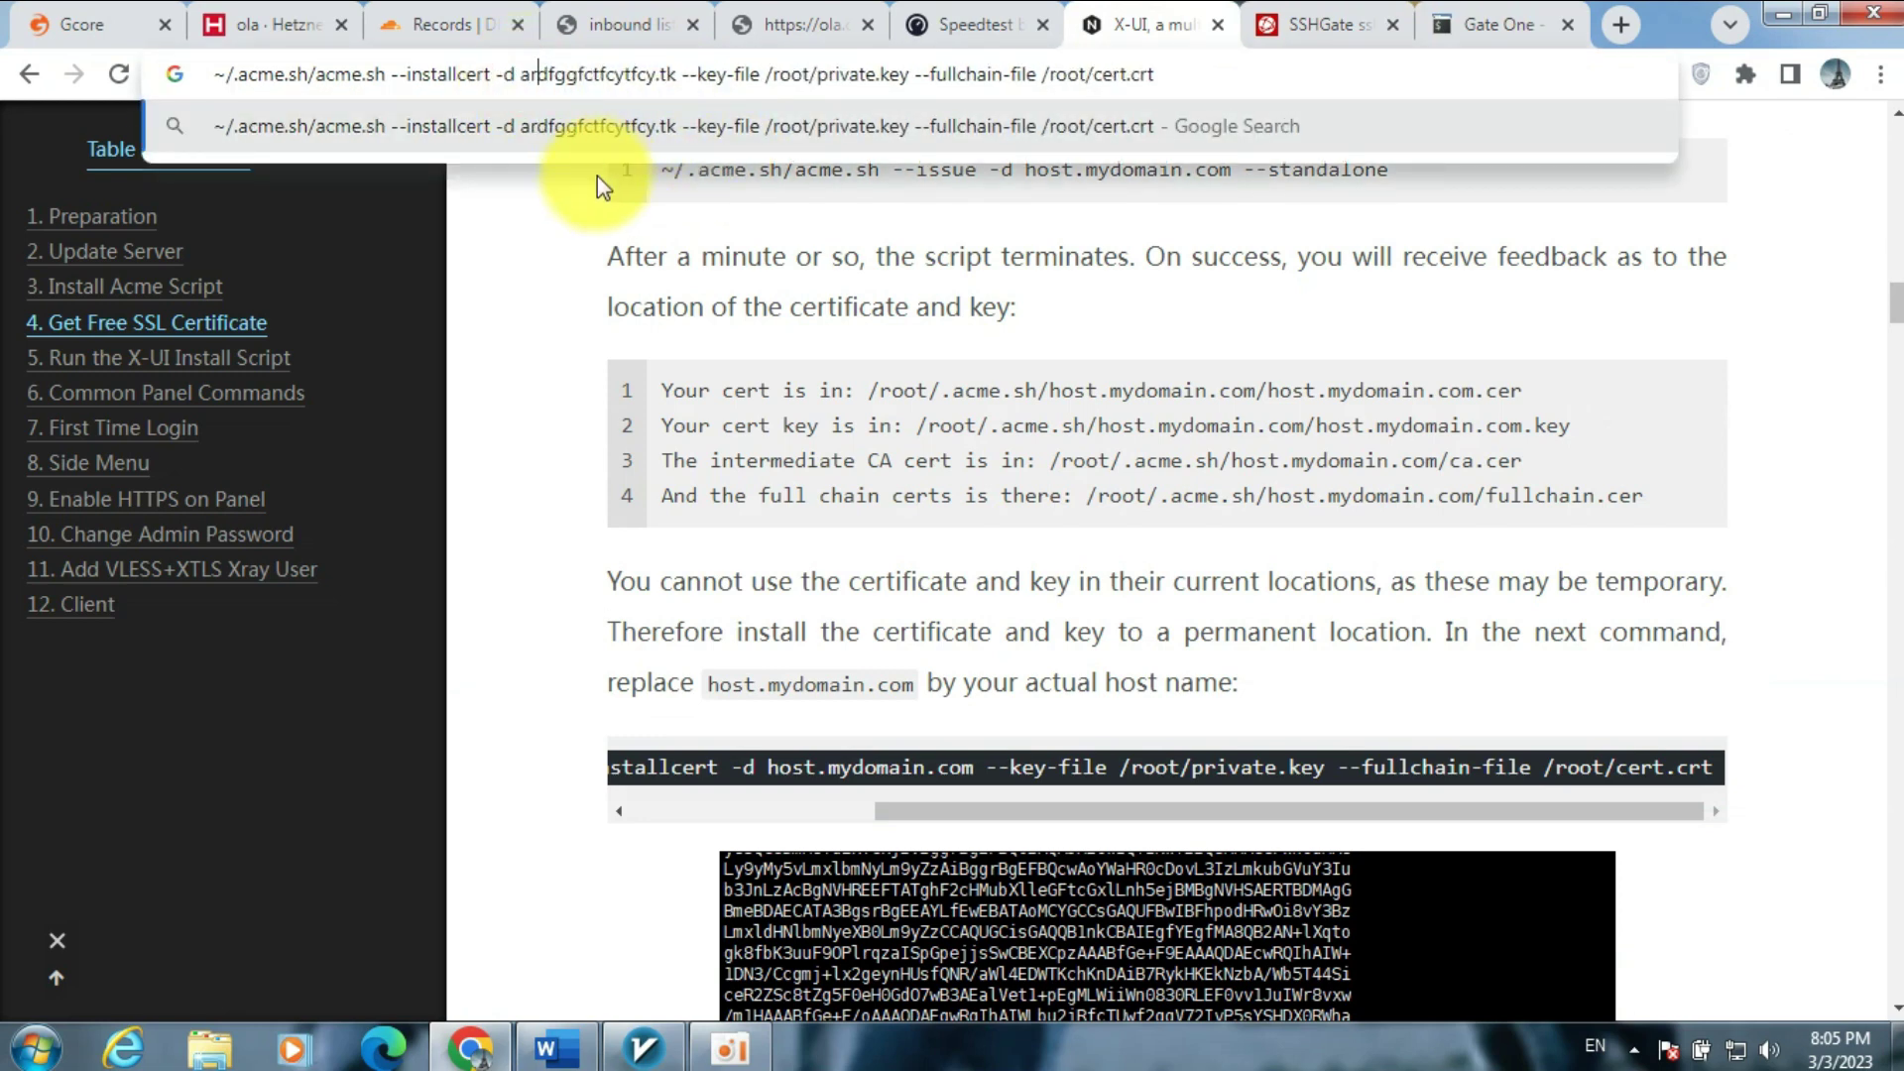
type(".")
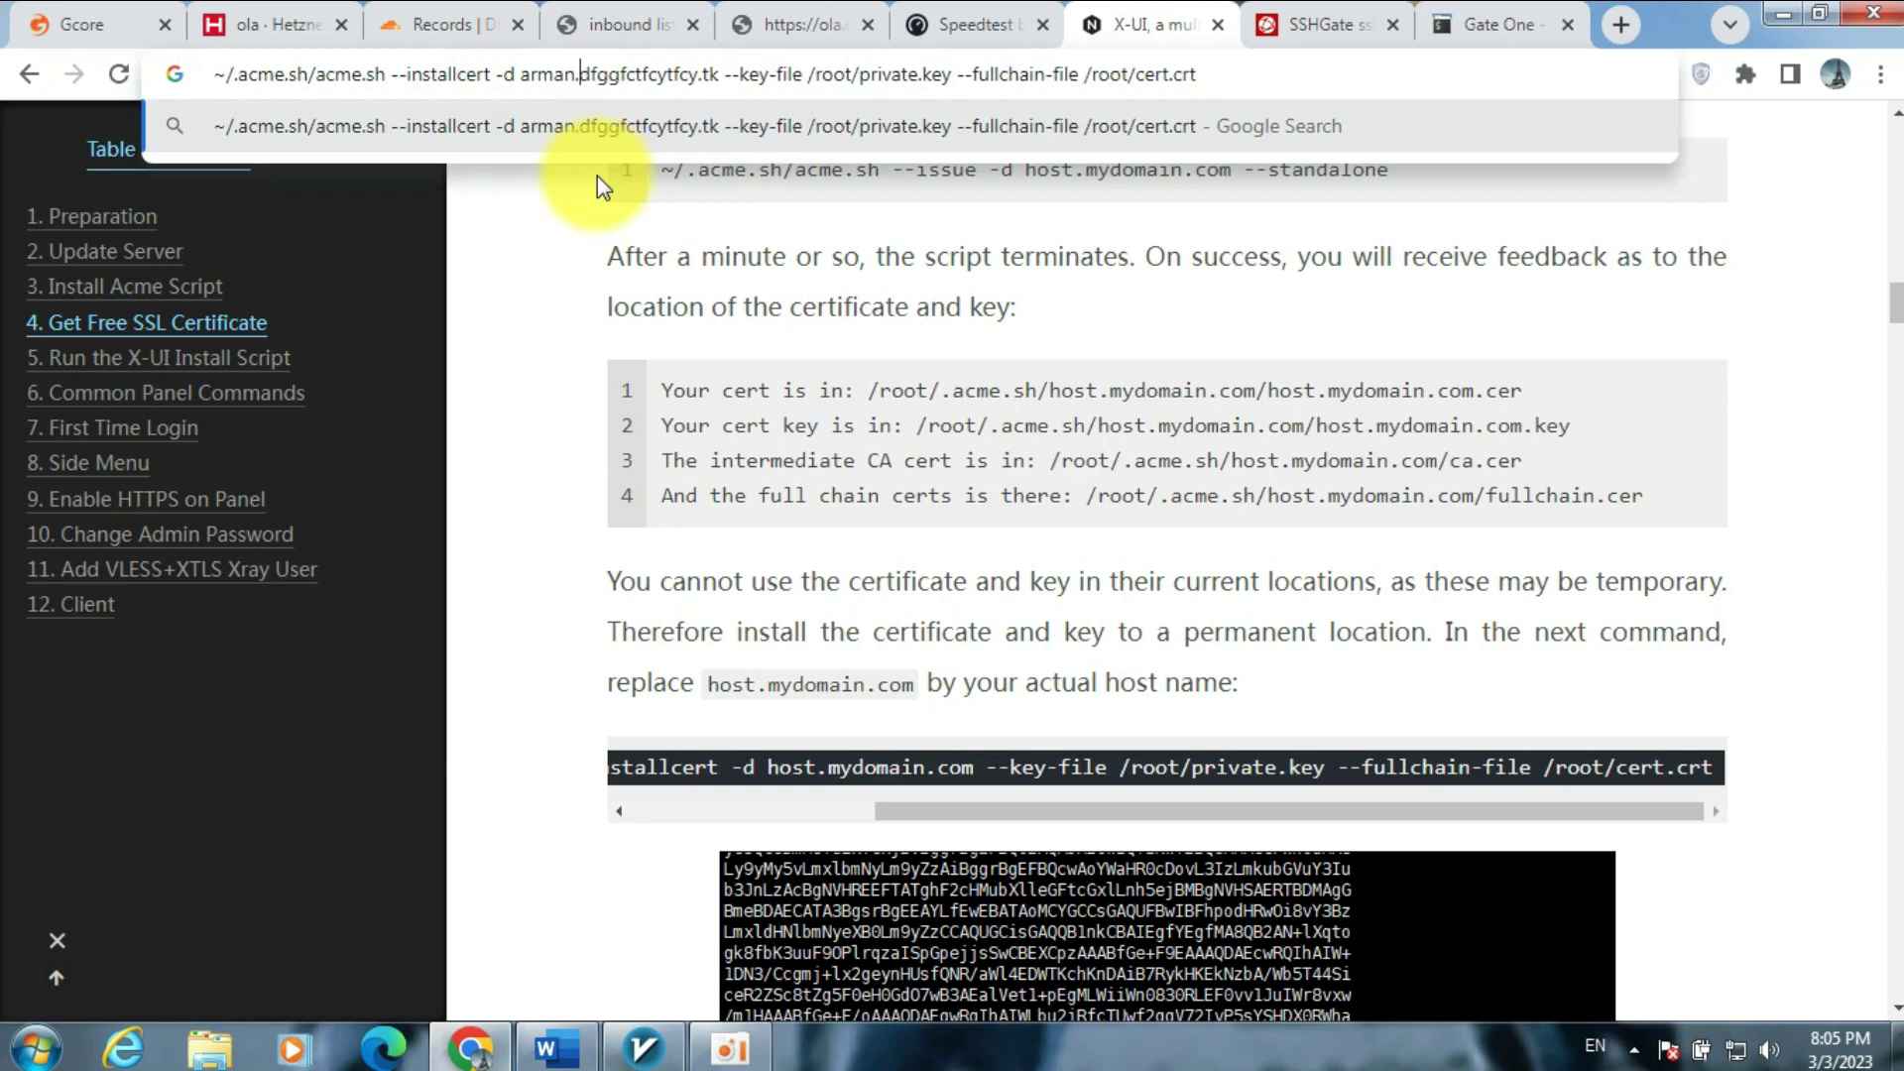
left_click_drag(1197, 74, 178, 76)
key("ctrl+c")
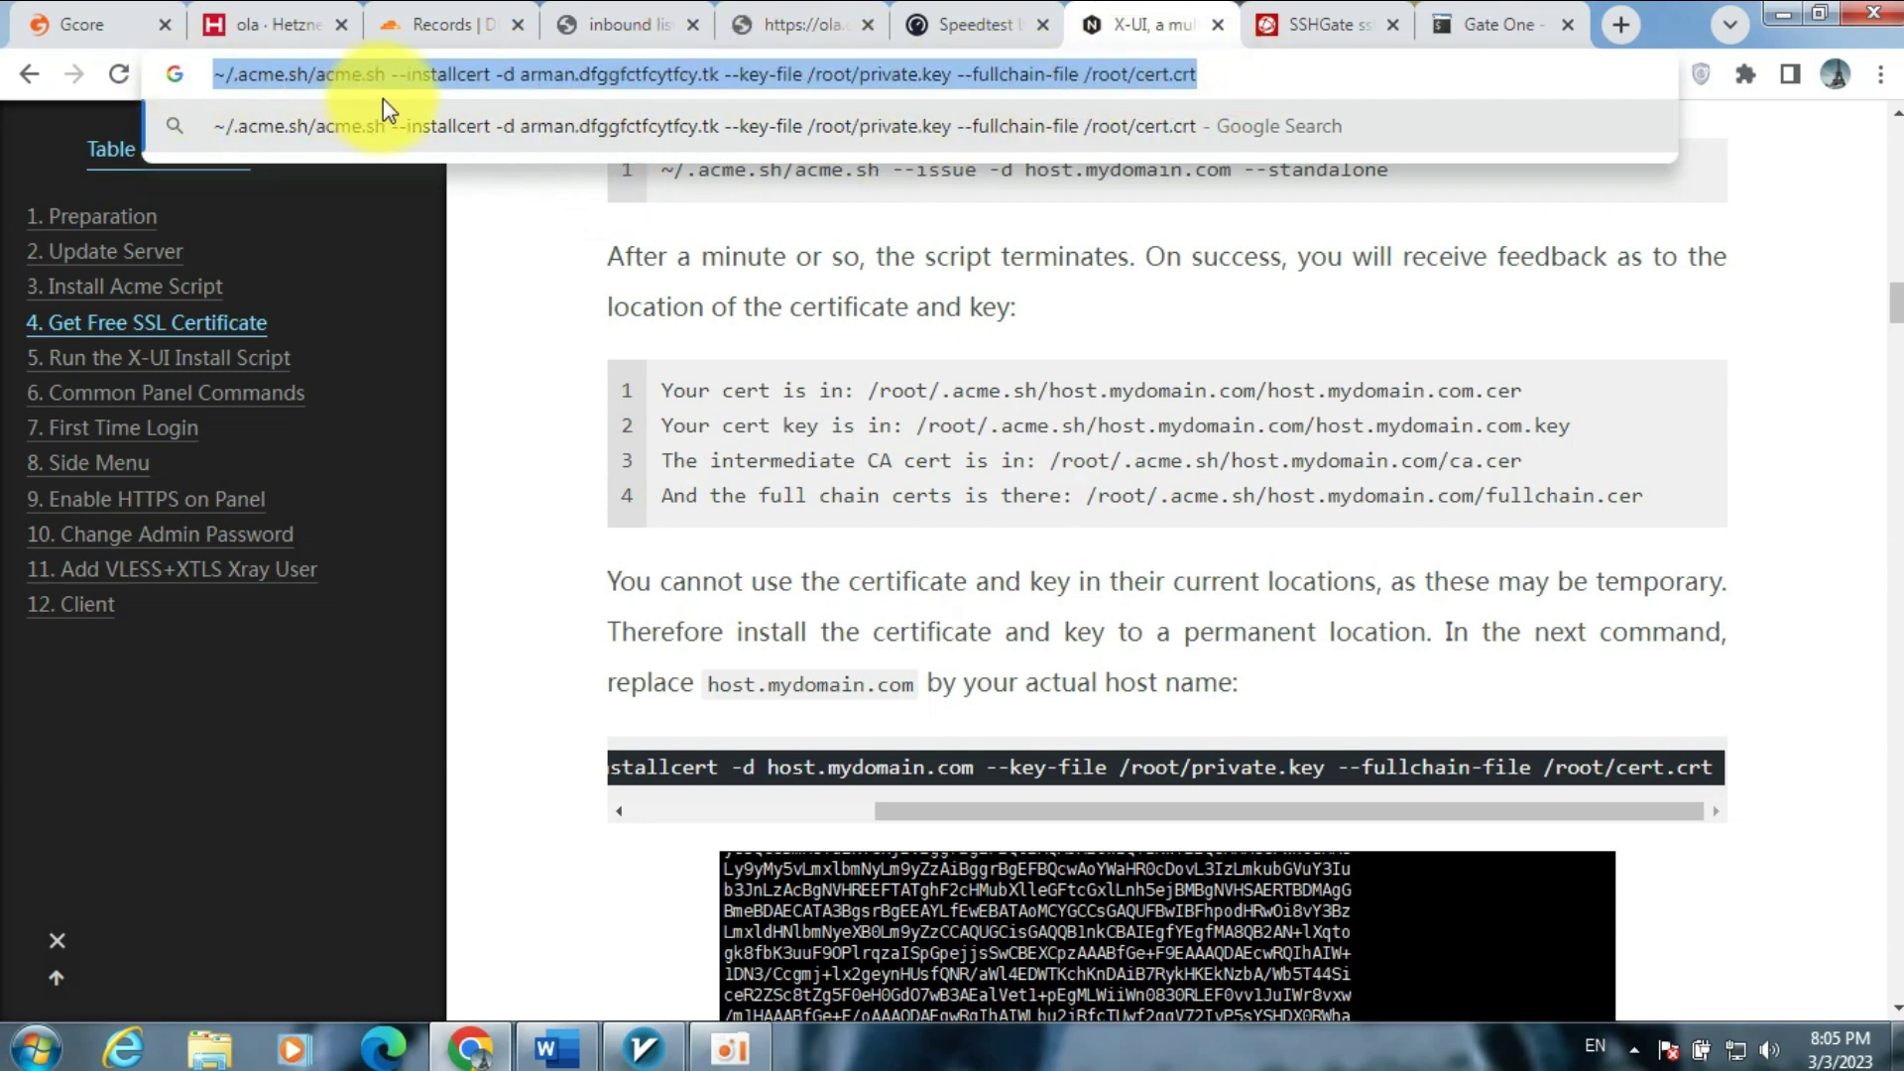
- Run the installcert command in Gate One, installing /root/private.key and /root/cert.crt
left_click(1457, 25)
right_click(1059, 638)
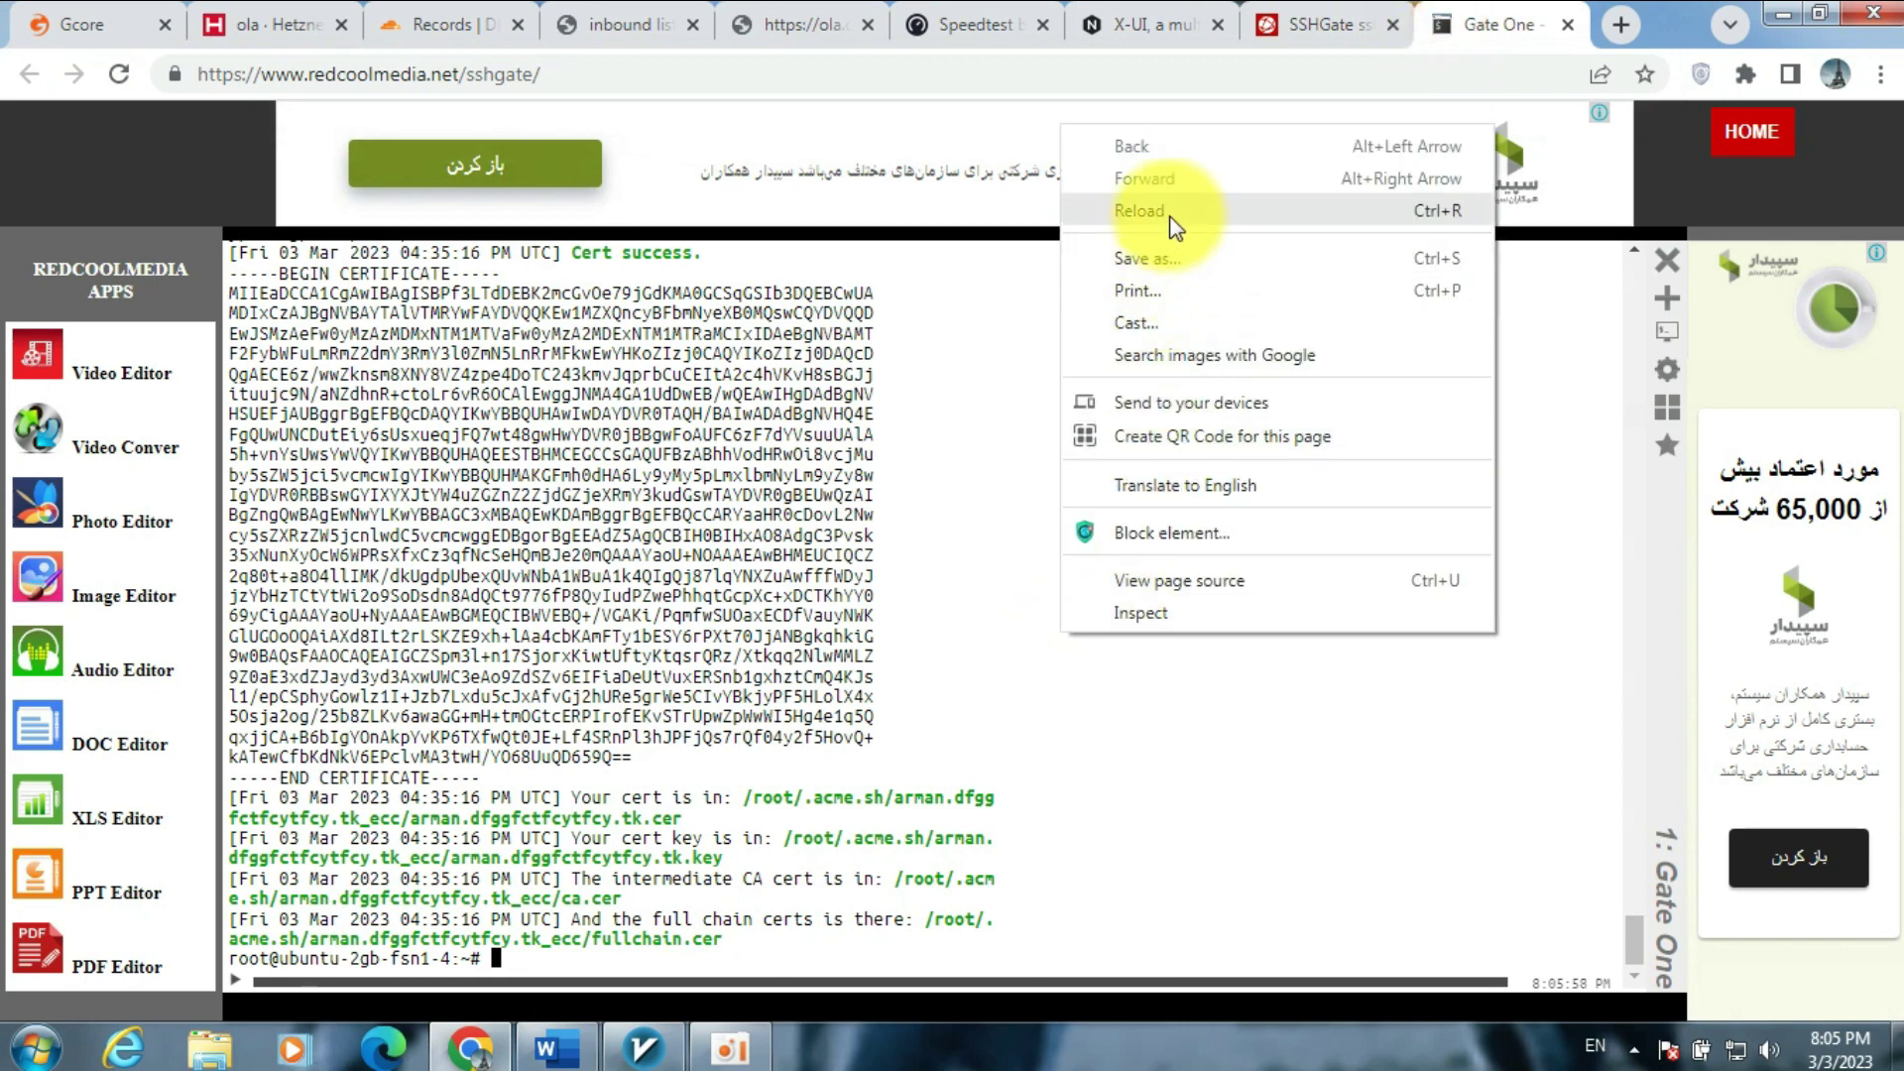
left_click(978, 625)
right_click(979, 627)
left_click(1069, 373)
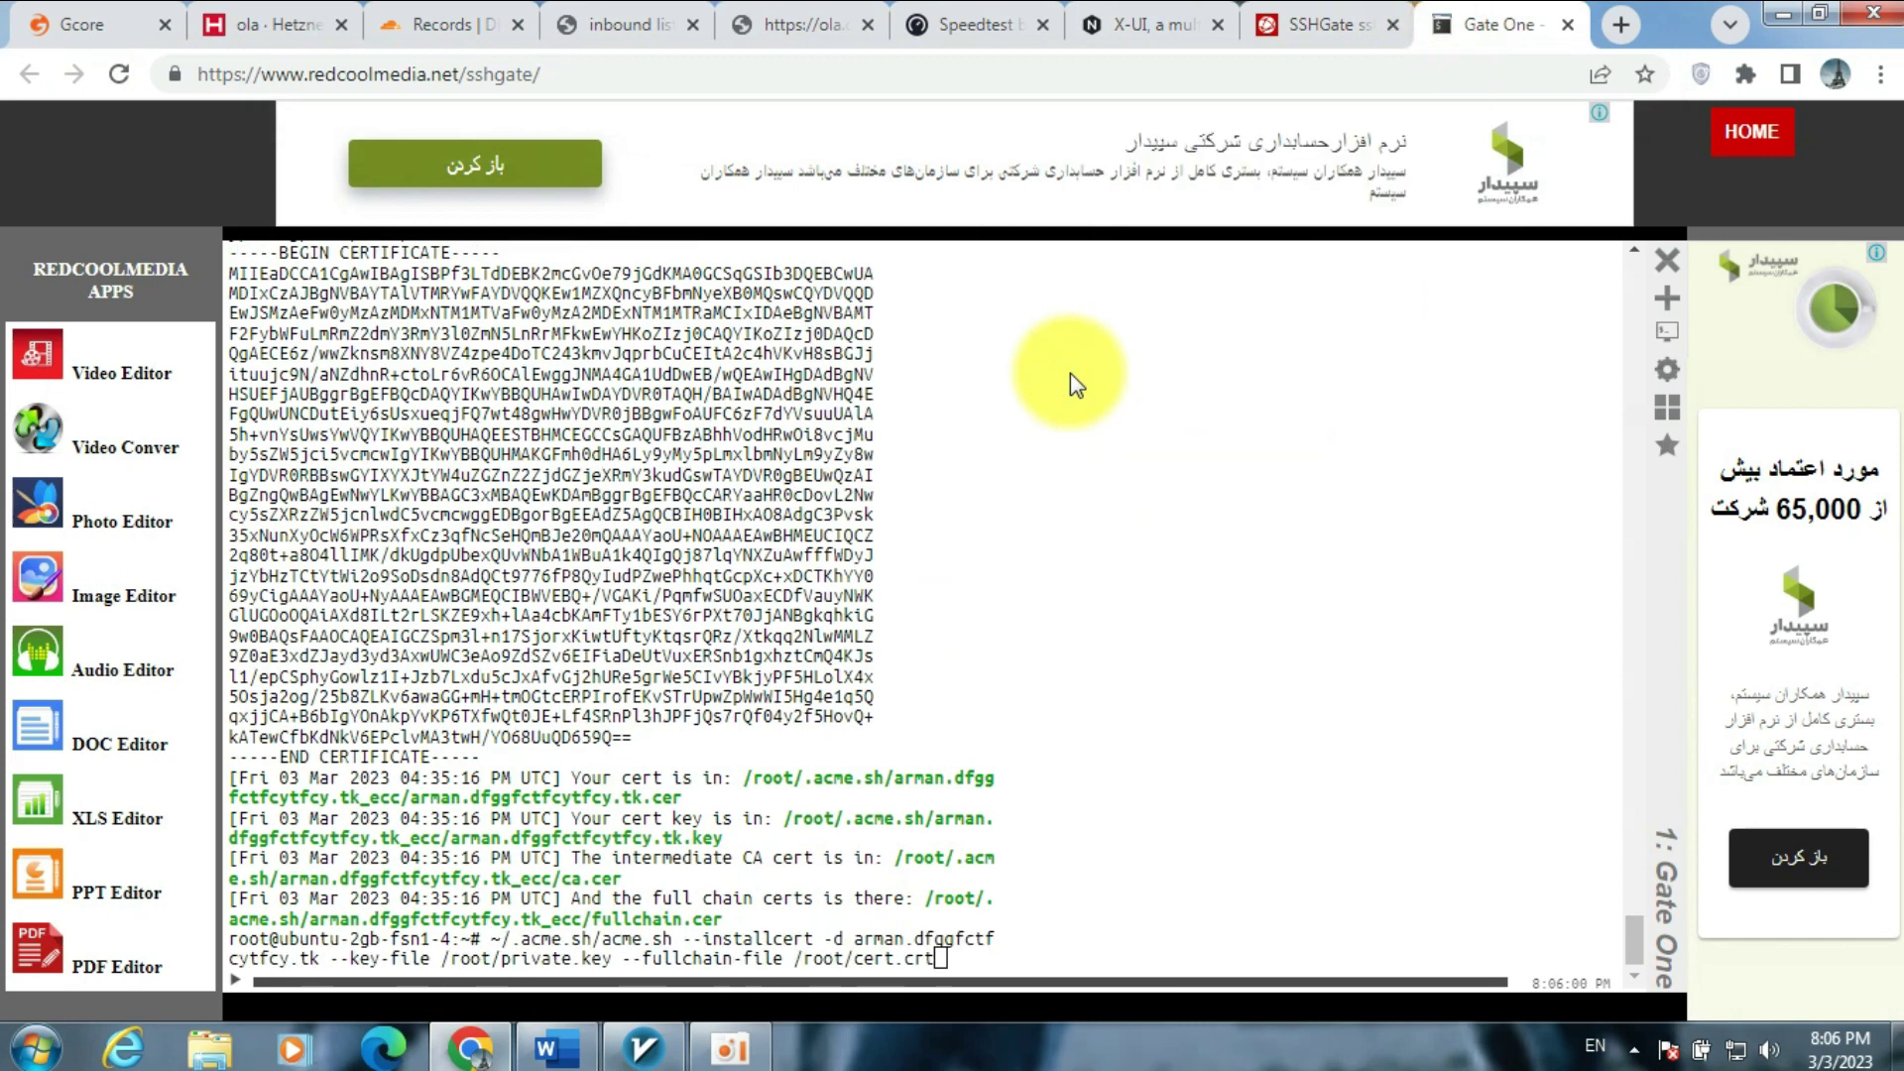
key("Return")
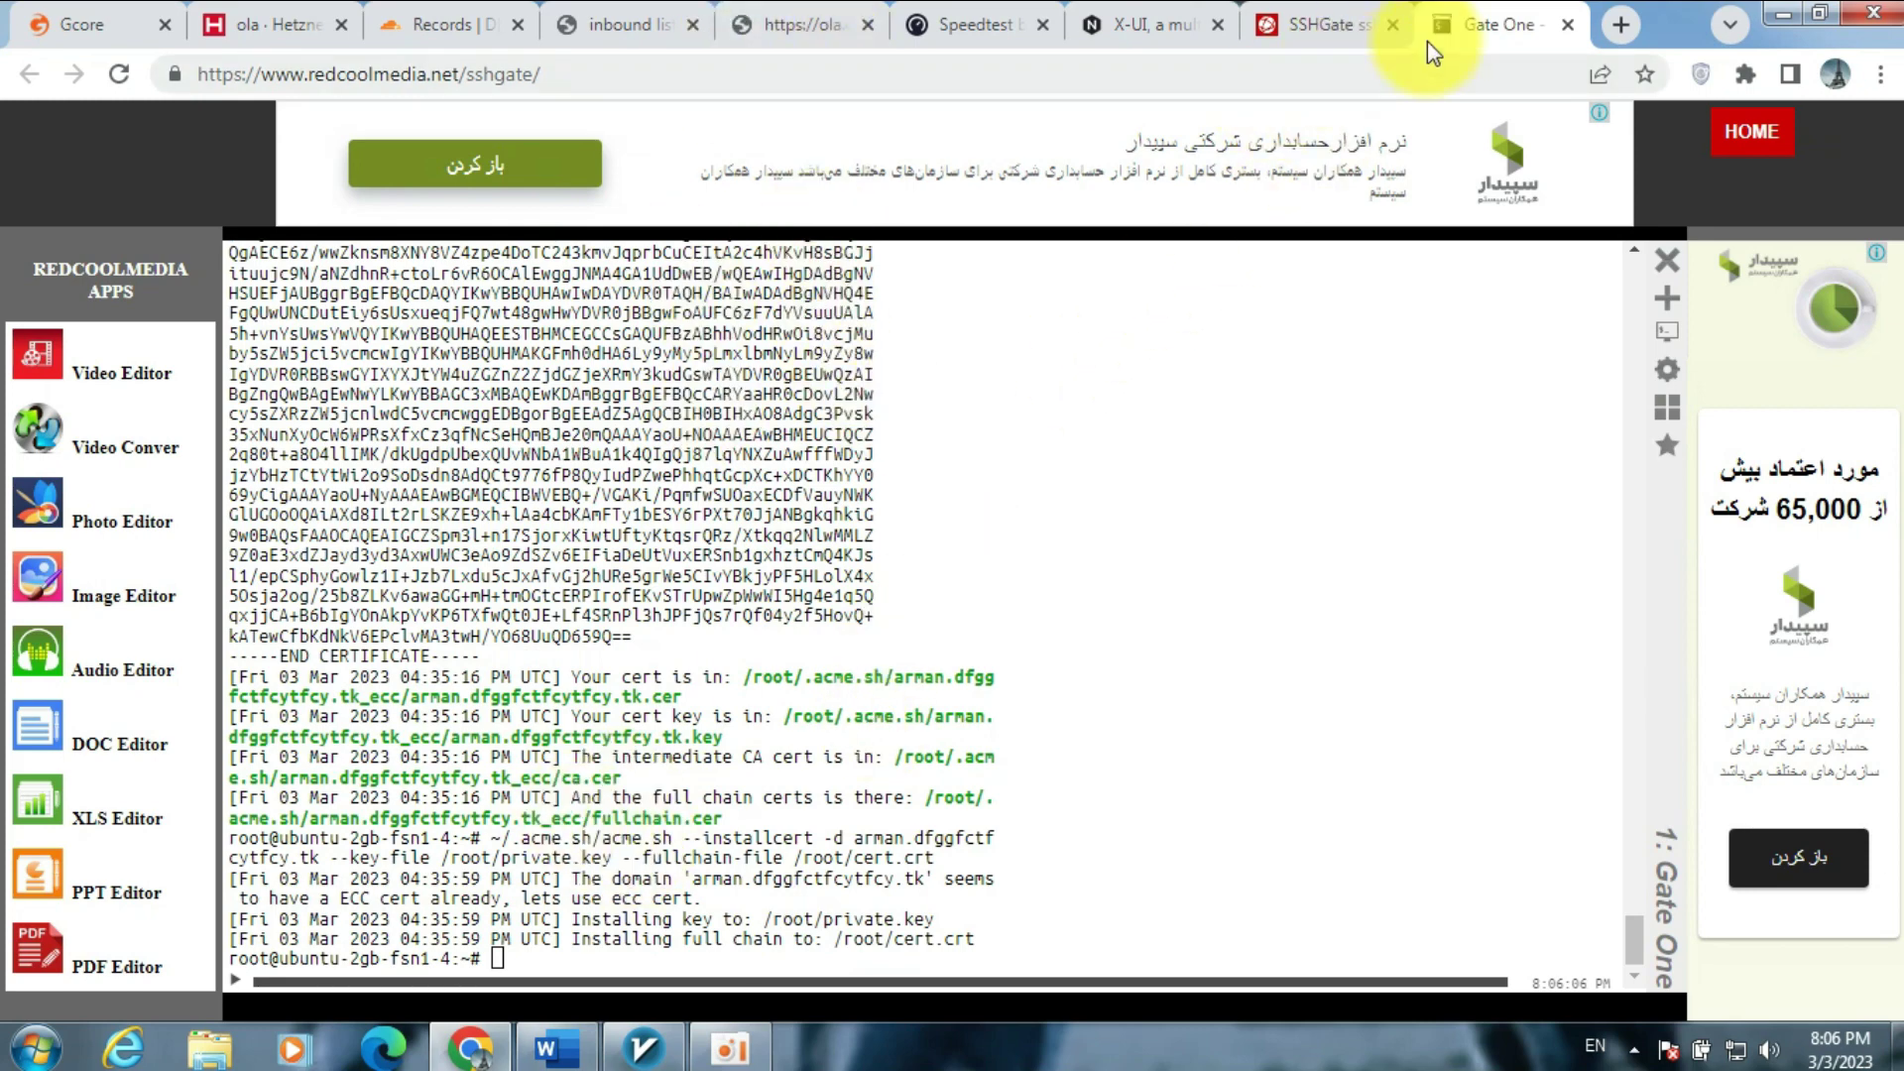
left_click(468, 39)
- Copy the domain name and open the X-UI panel settings
right_click(914, 456)
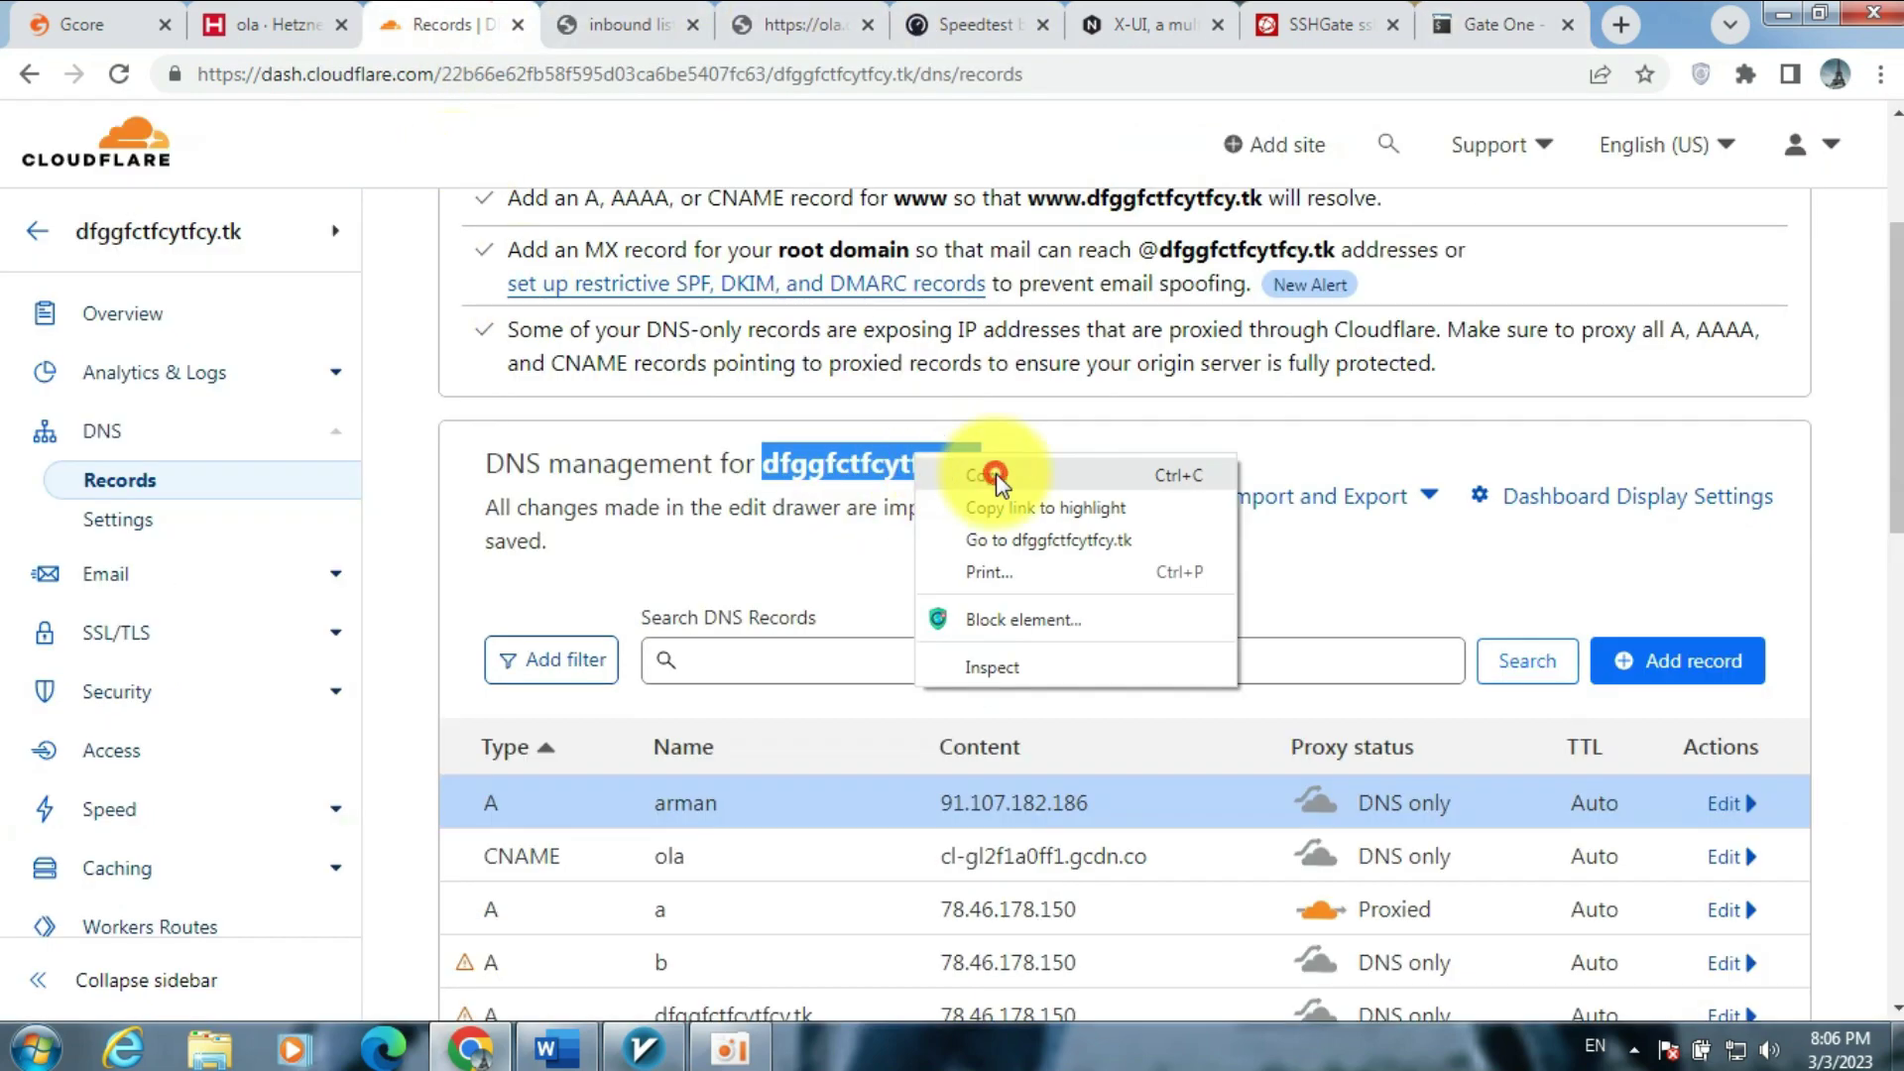
left_click(996, 481)
left_click(1621, 25)
left_click(585, 34)
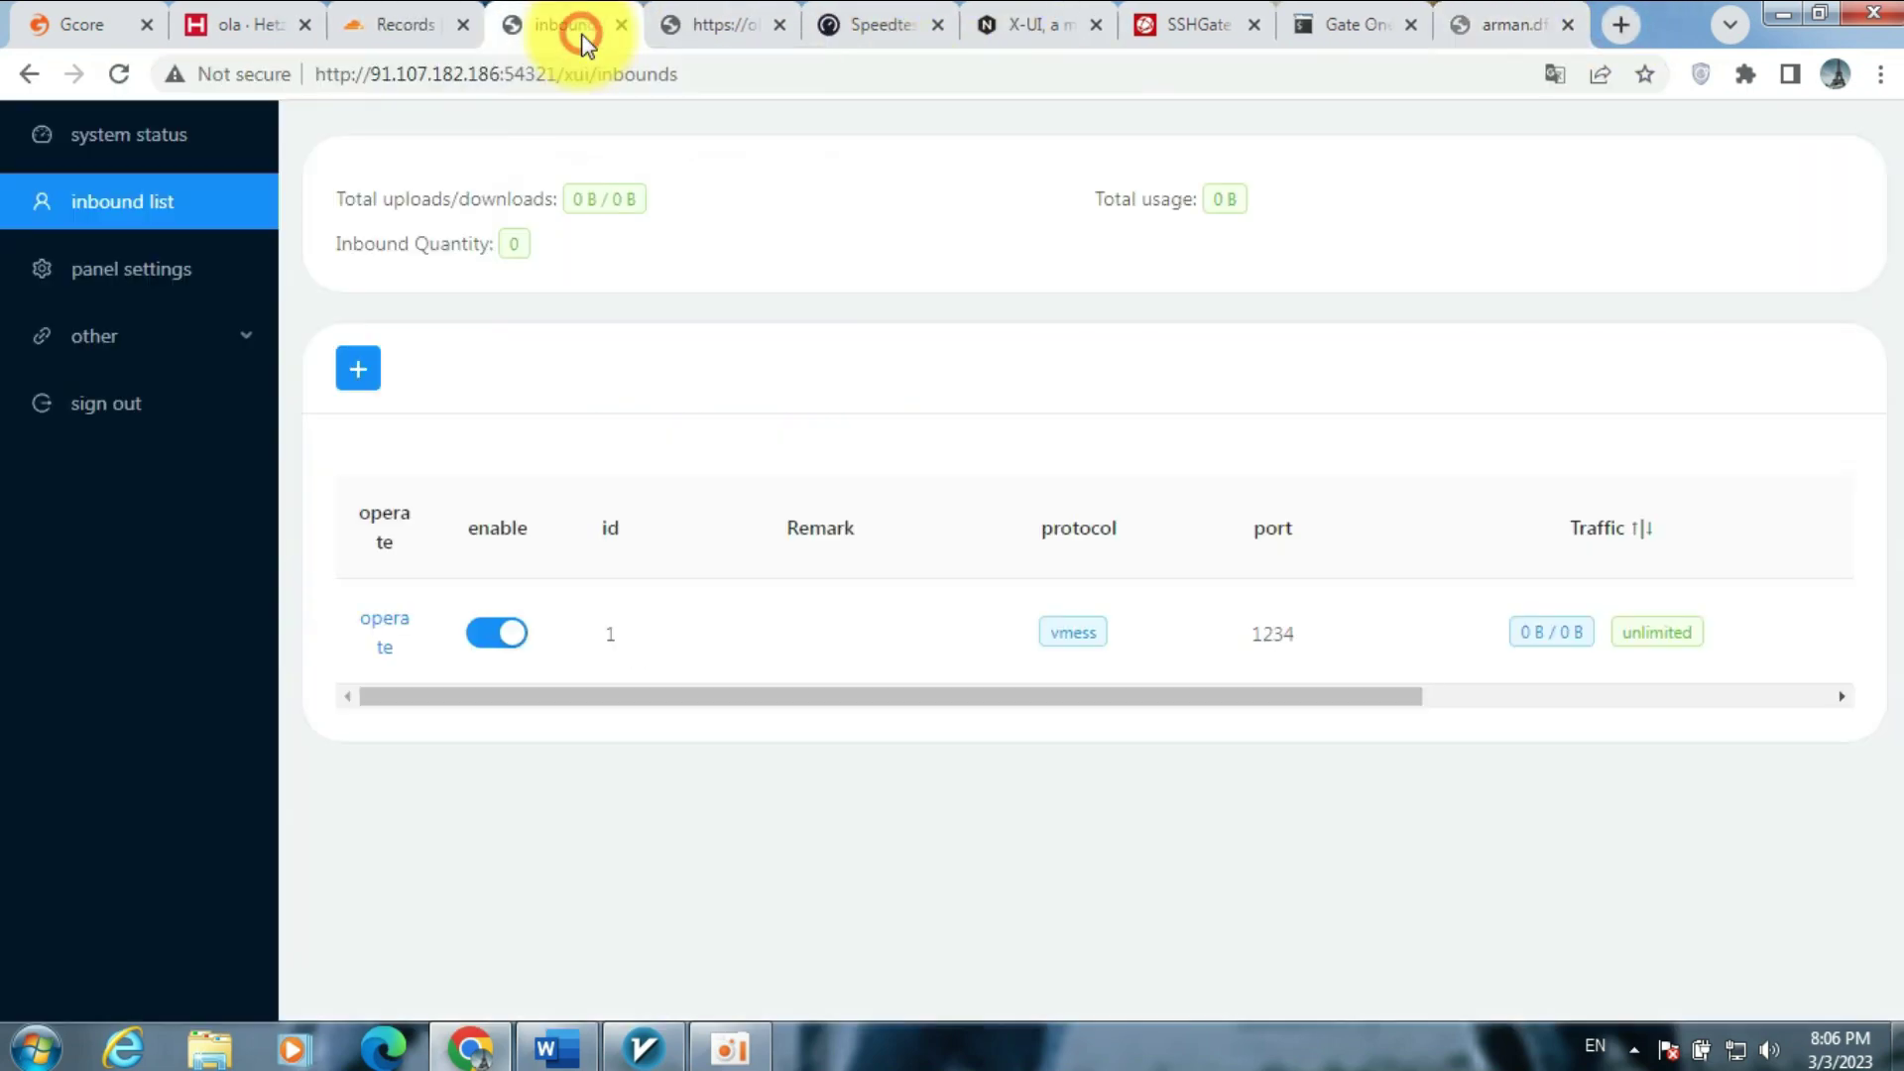
left_click(125, 290)
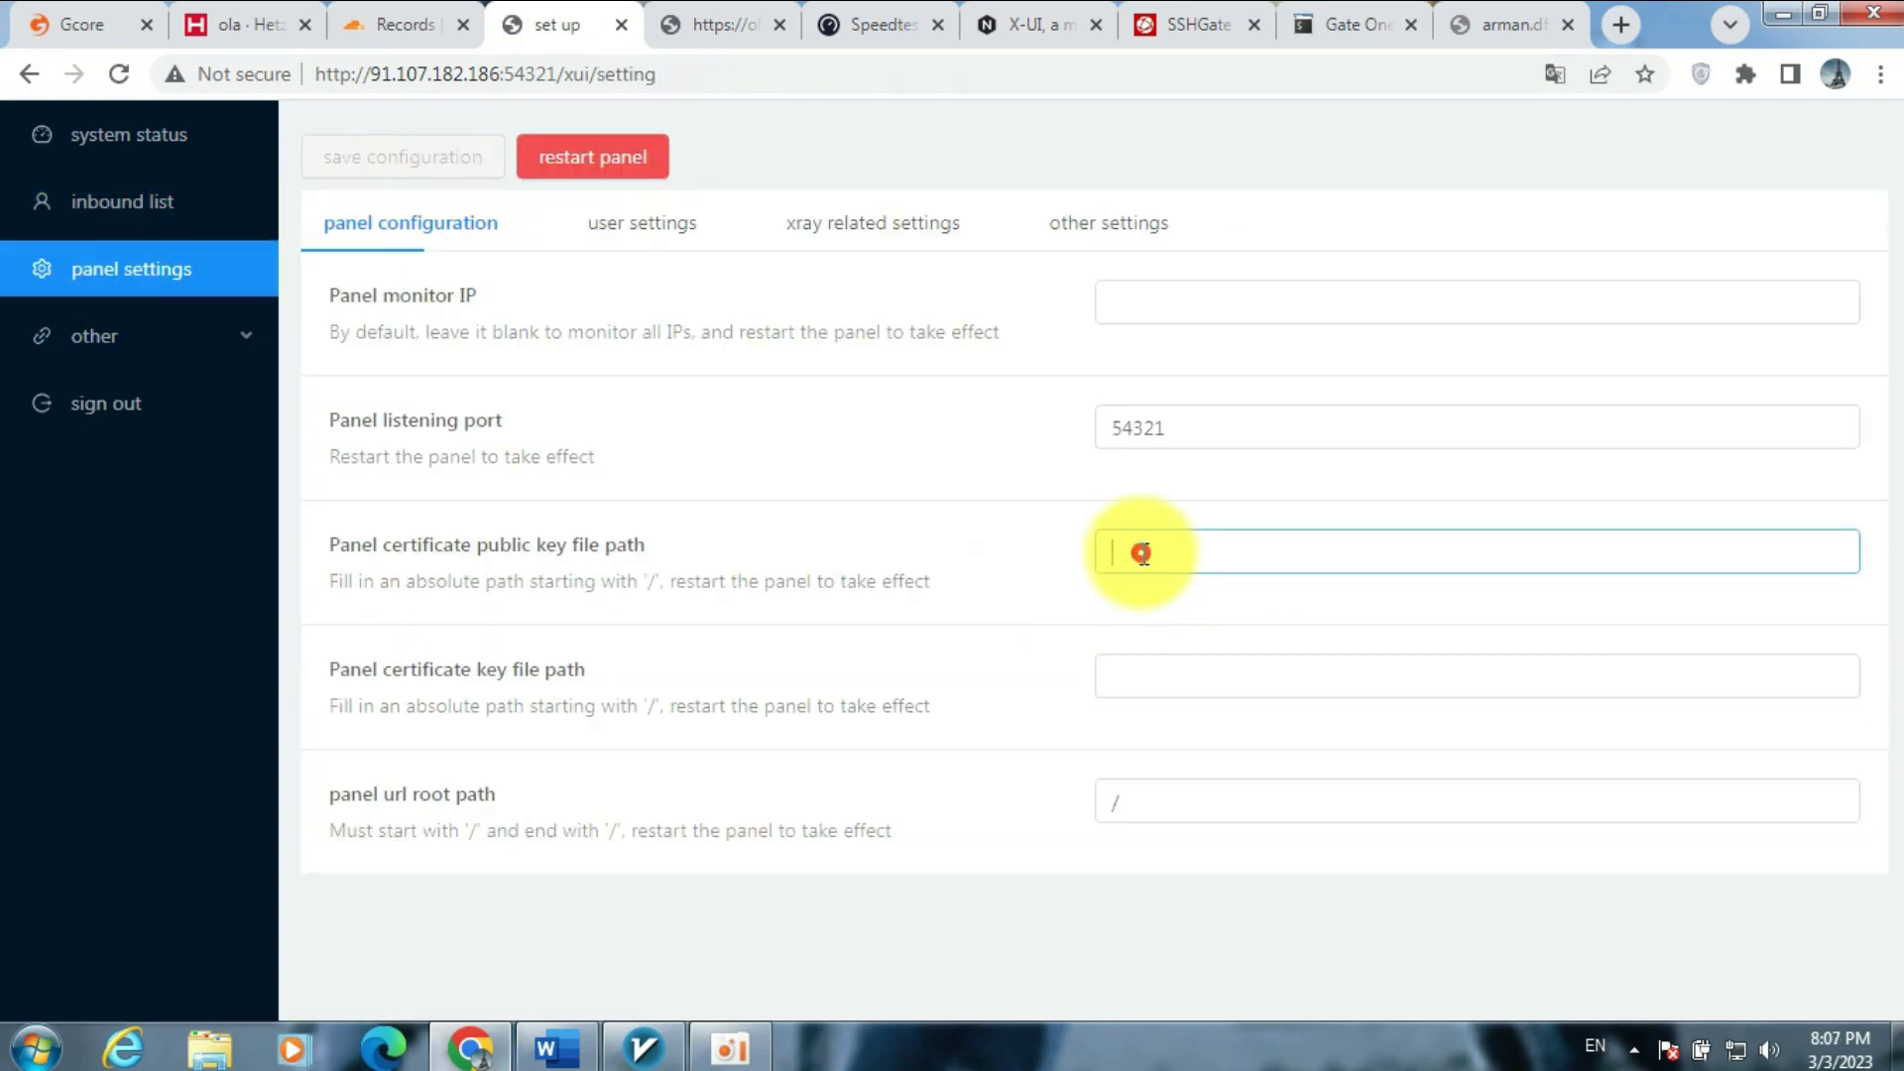
- Fill the certificate path fields with /root/cert.crt and /root/private.key from the setup guide
left_click(1139, 550)
left_click(1006, 28)
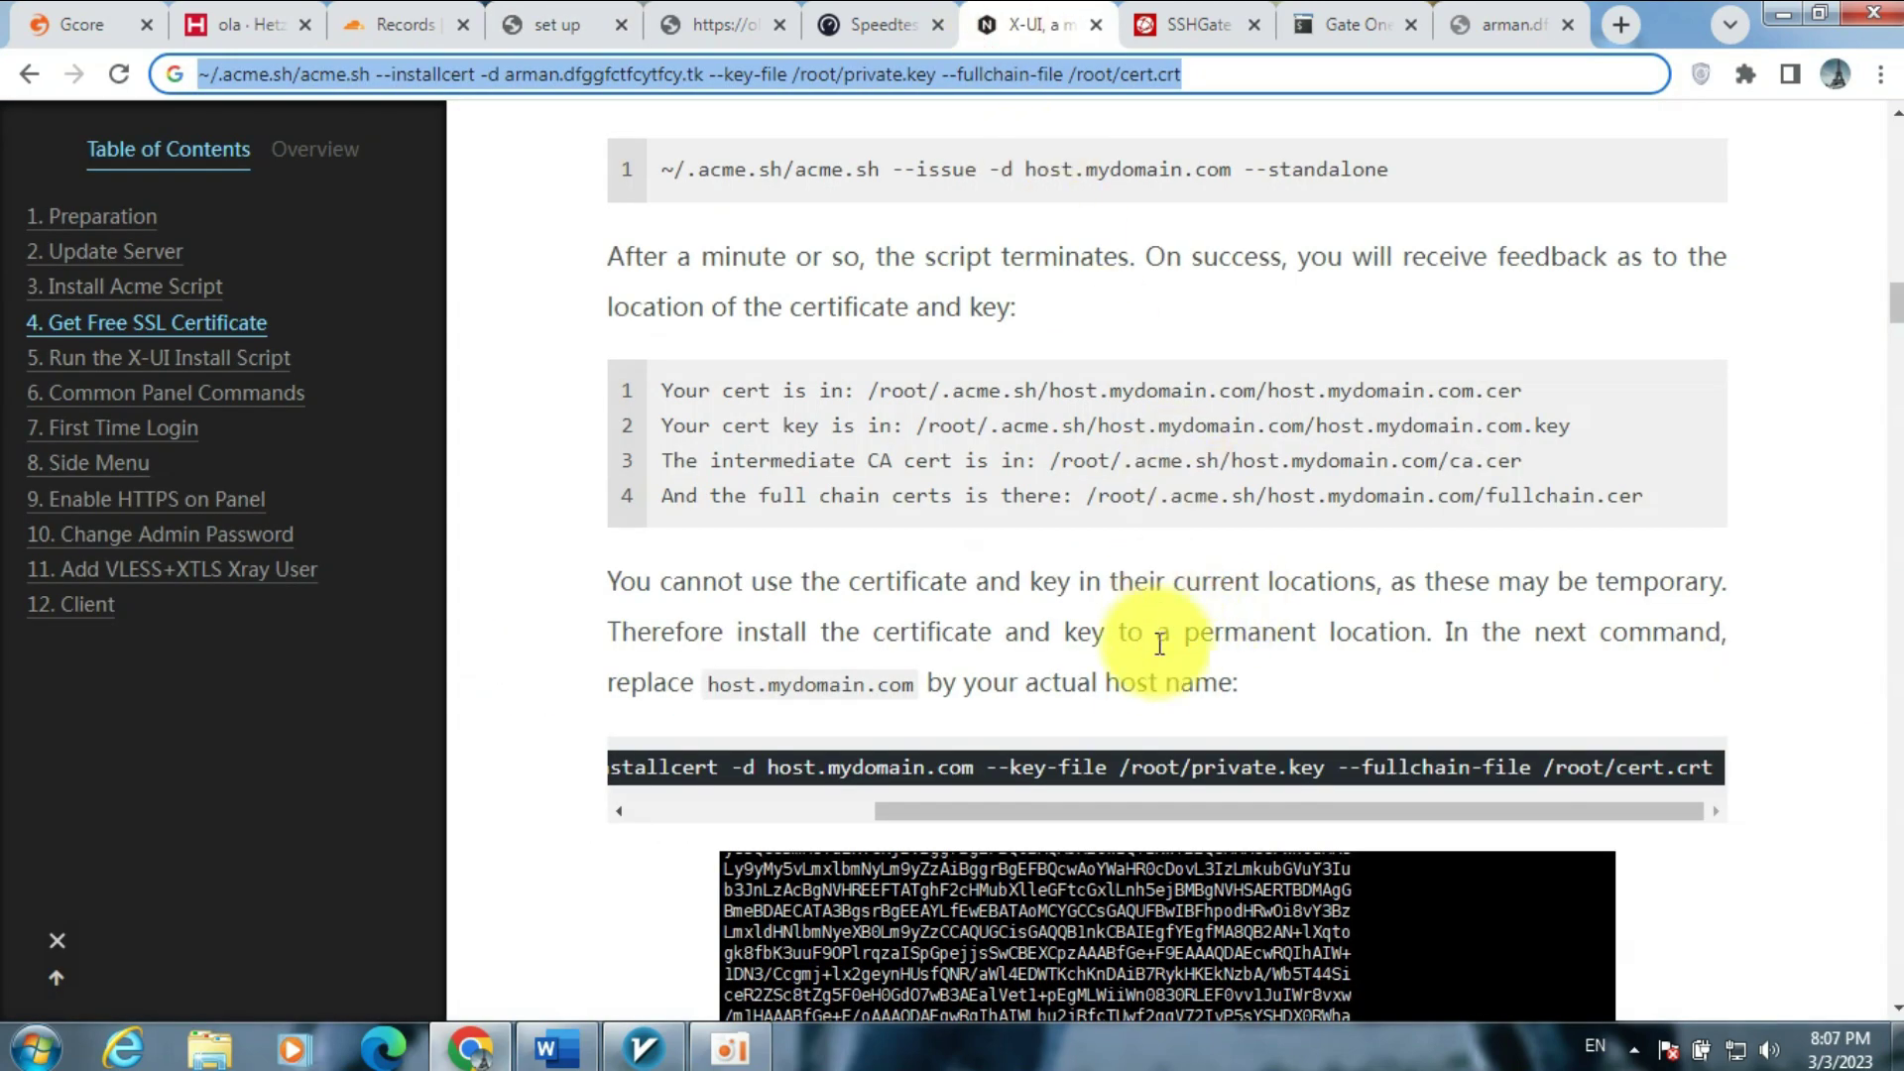
scroll(1113, 807, "up", 1)
scroll(1393, 813, "down", 1)
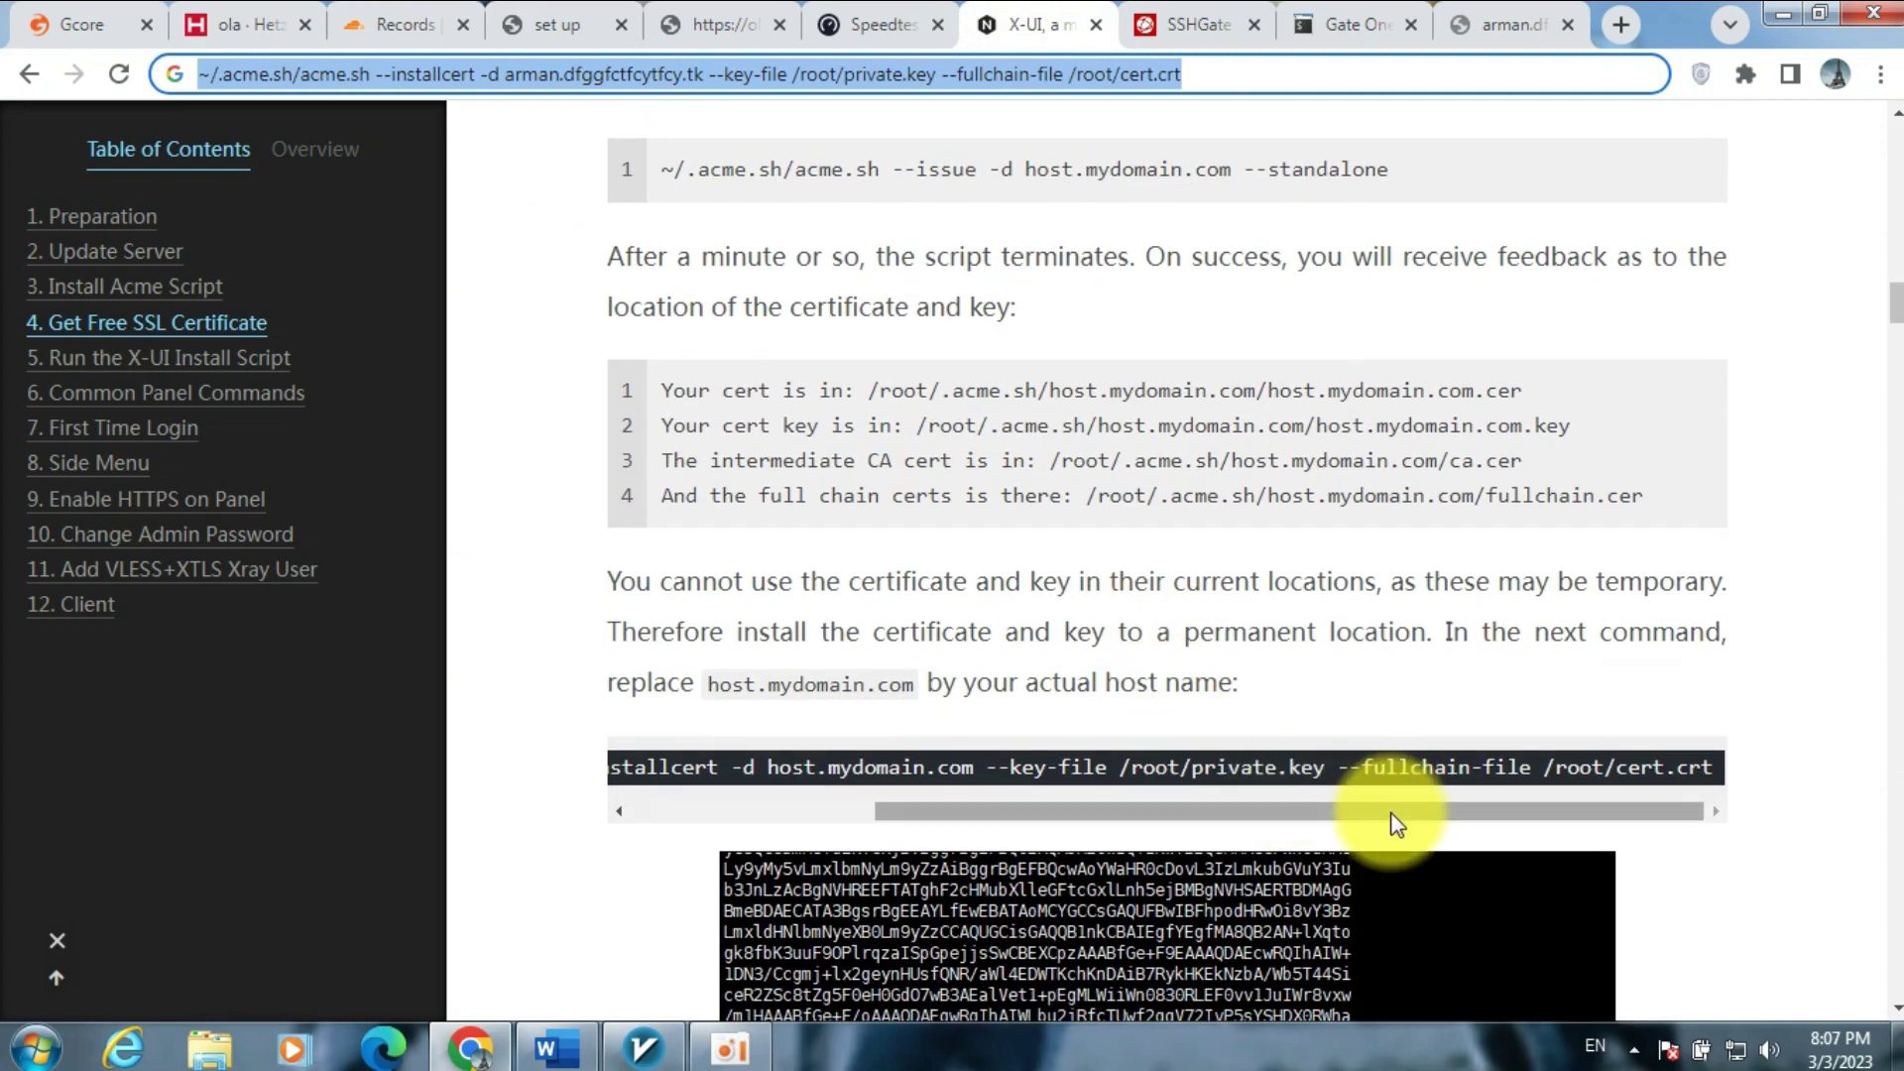
left_click(1397, 813)
left_click_drag(1119, 767, 1311, 772)
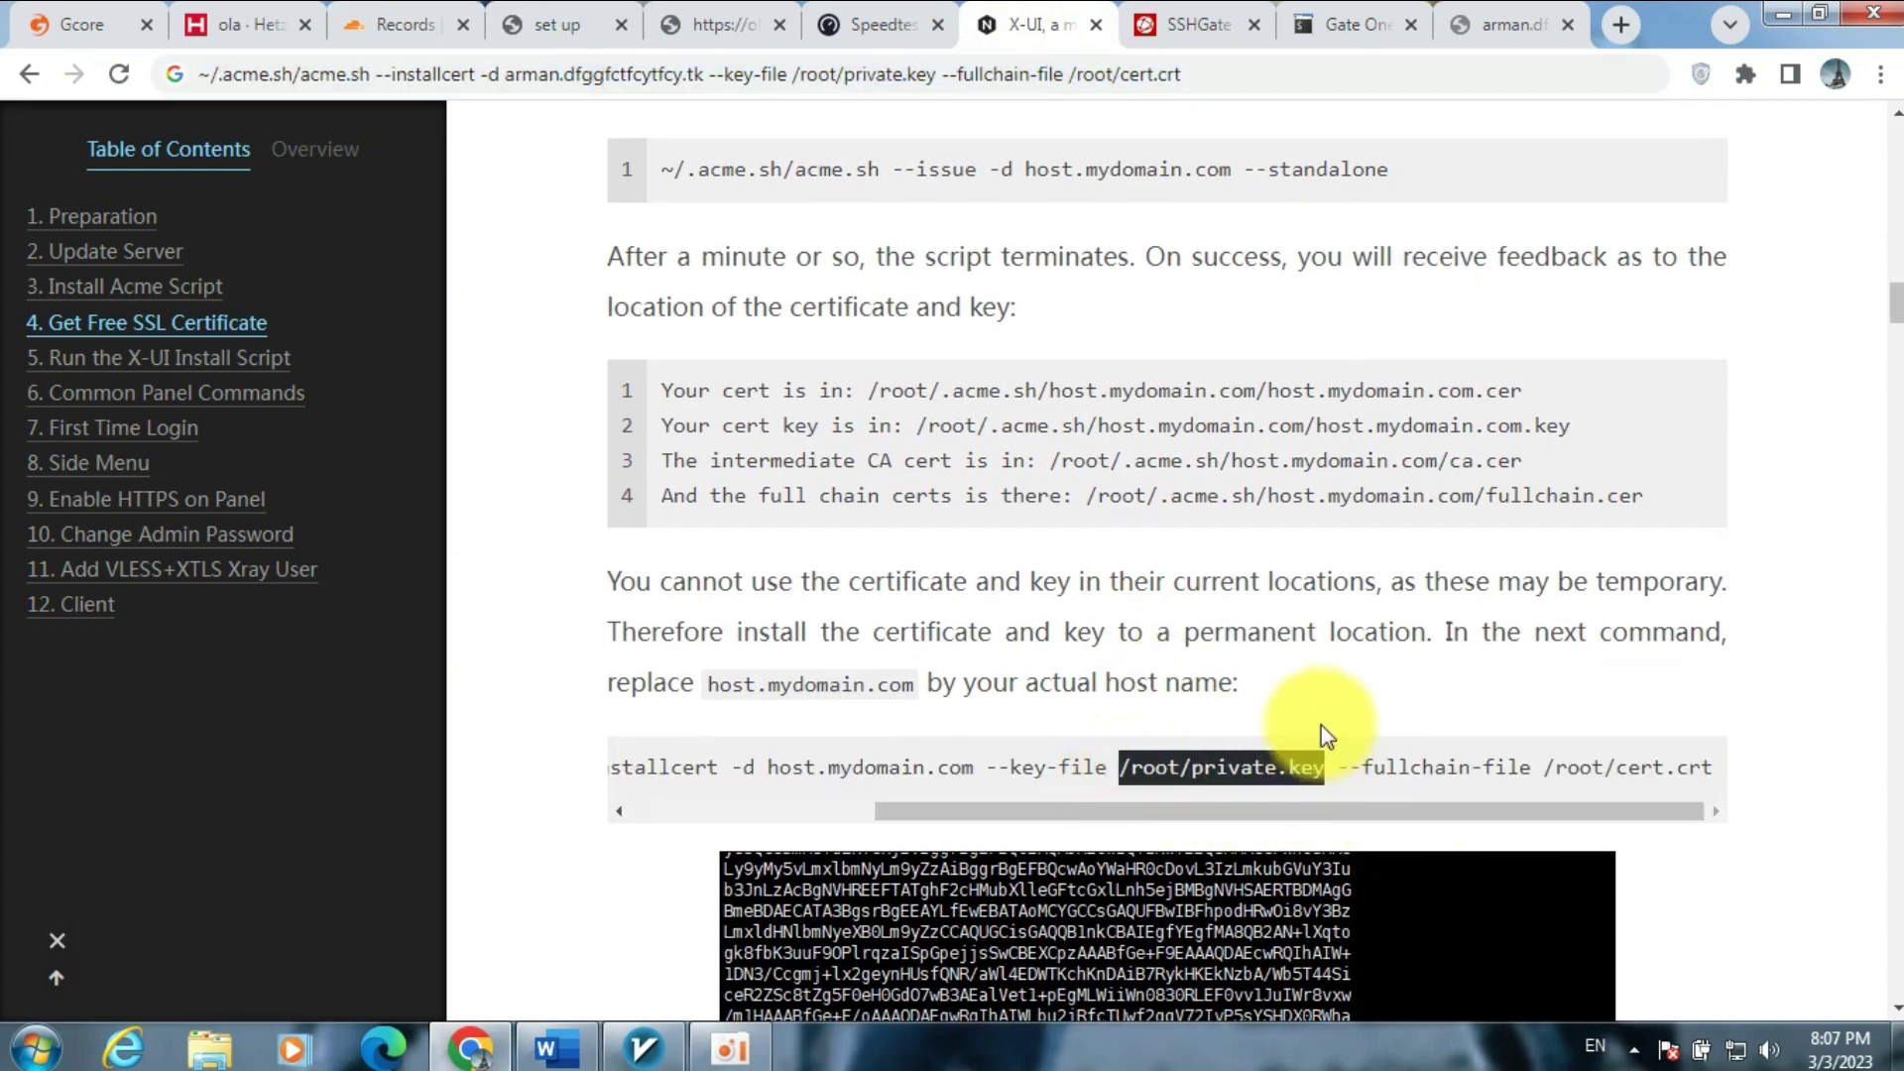
left_click(580, 21)
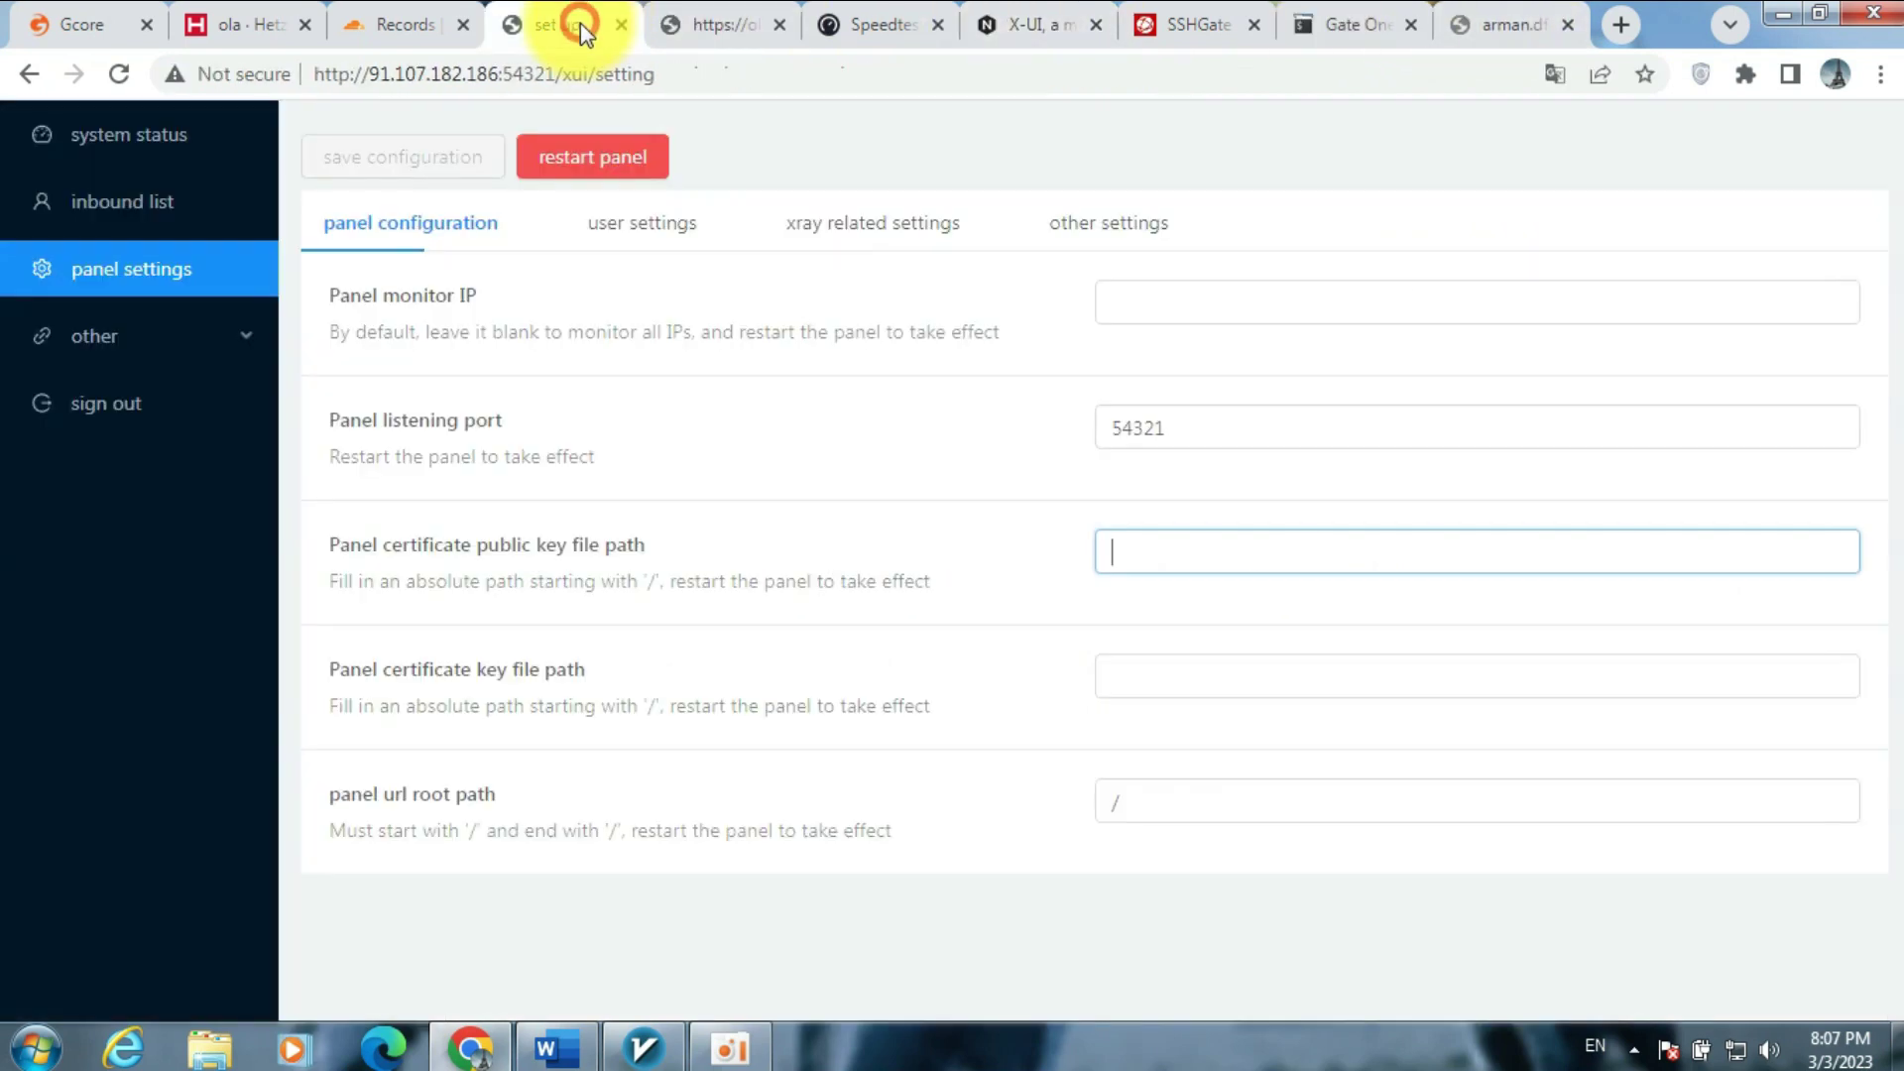
left_click(1163, 685)
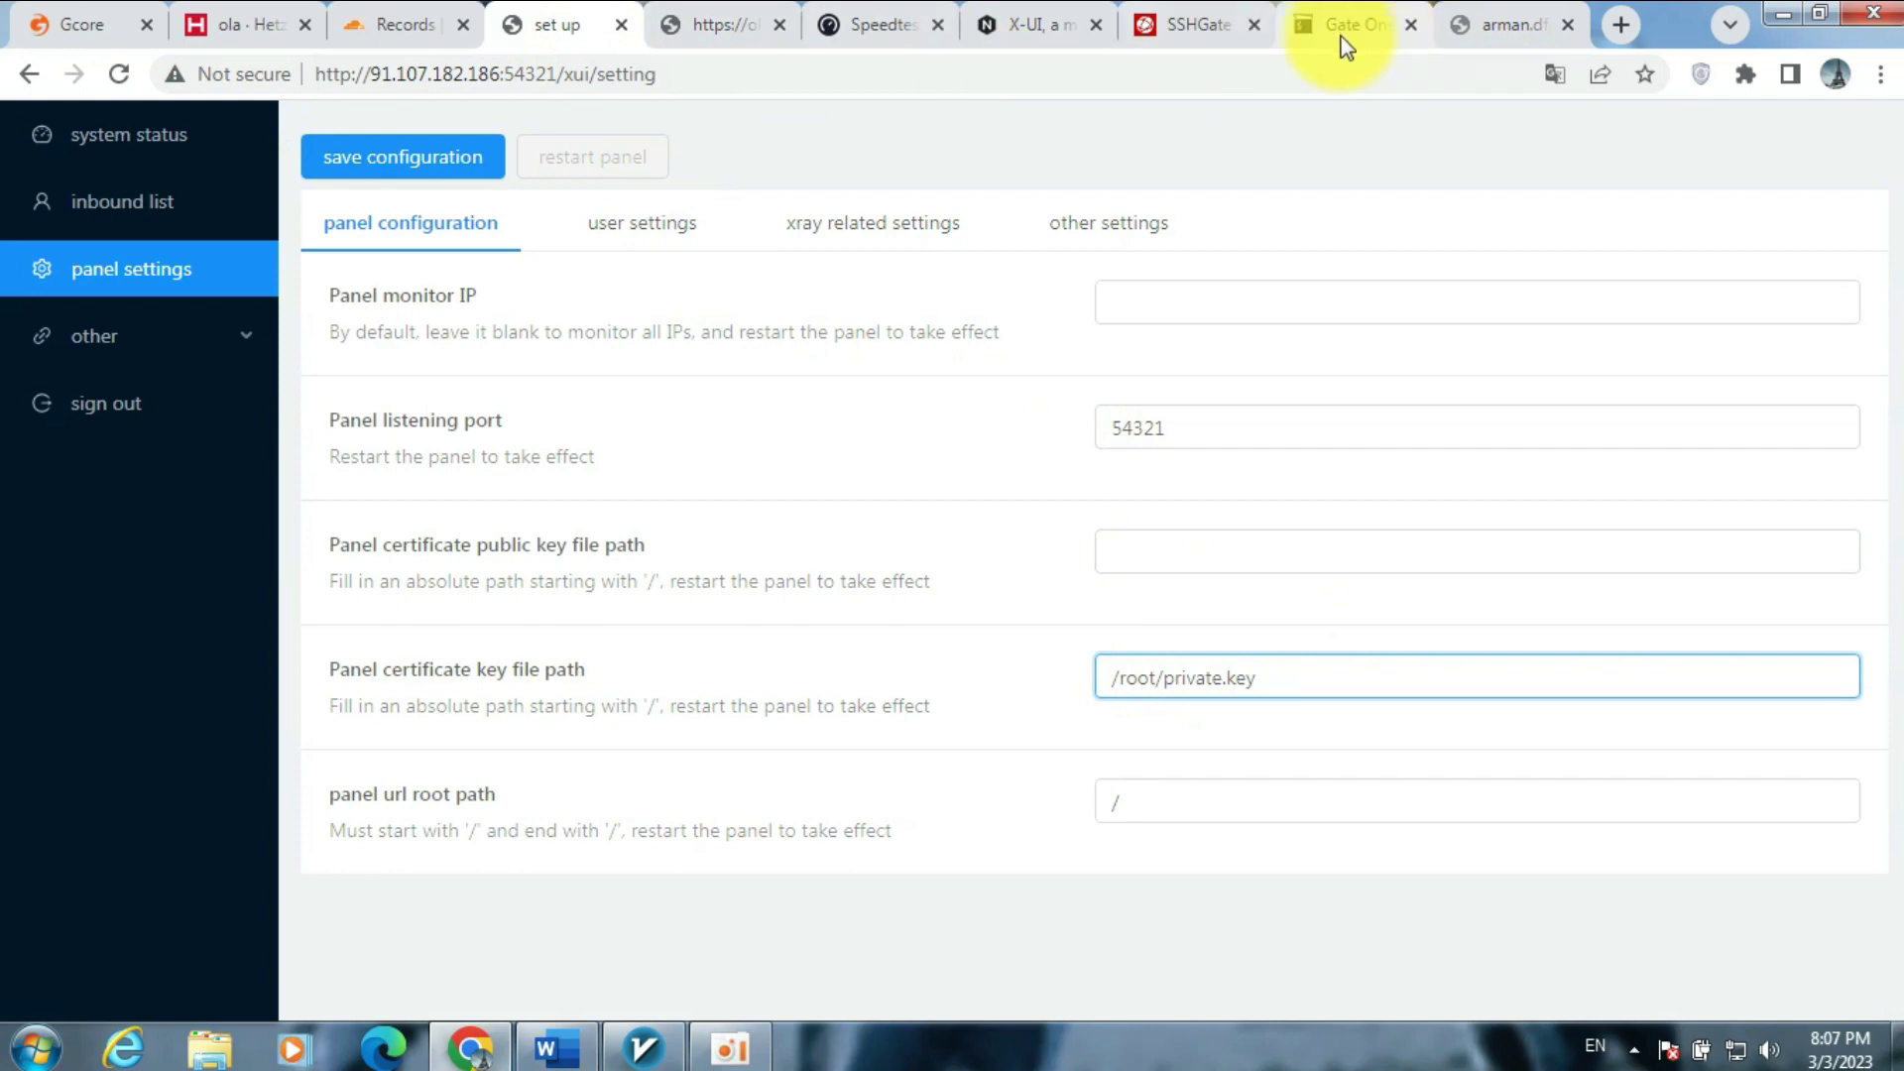
left_click(1051, 34)
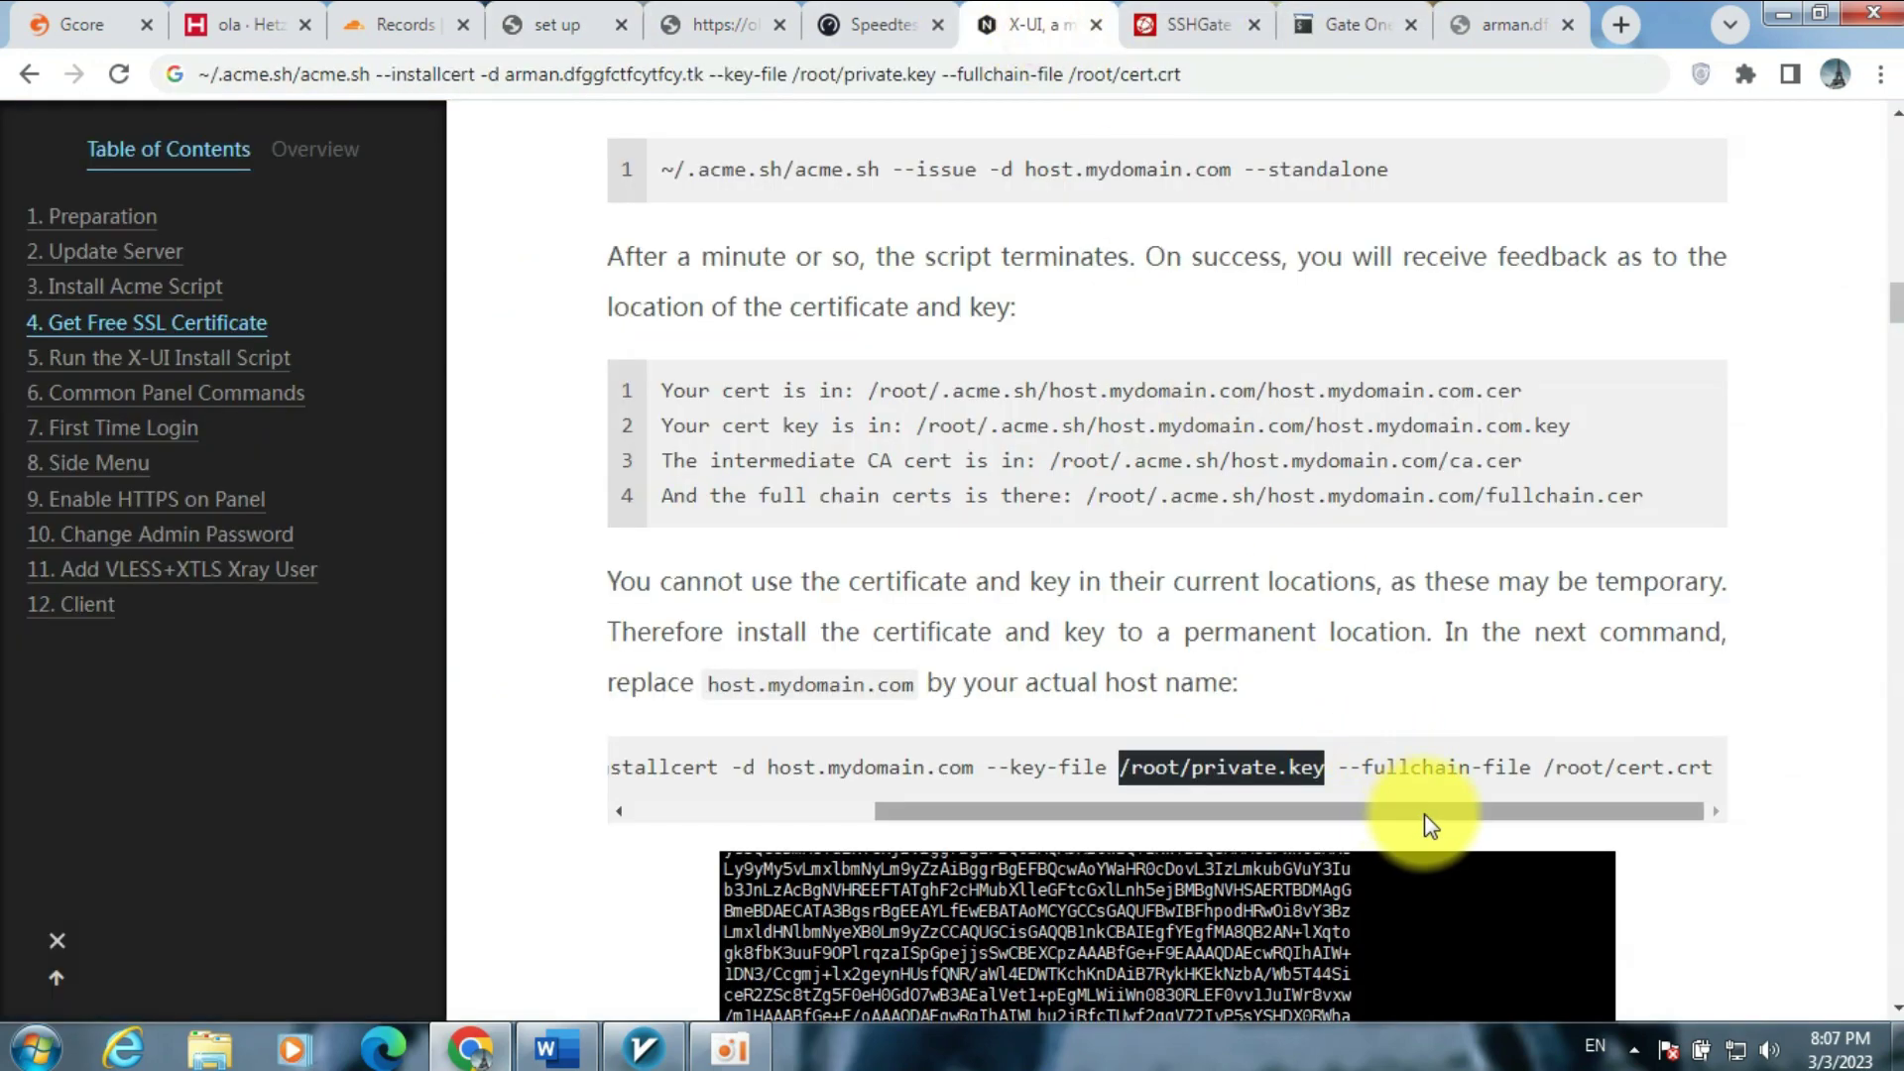
left_click_drag(1544, 768, 1714, 777)
key("ctrl+c")
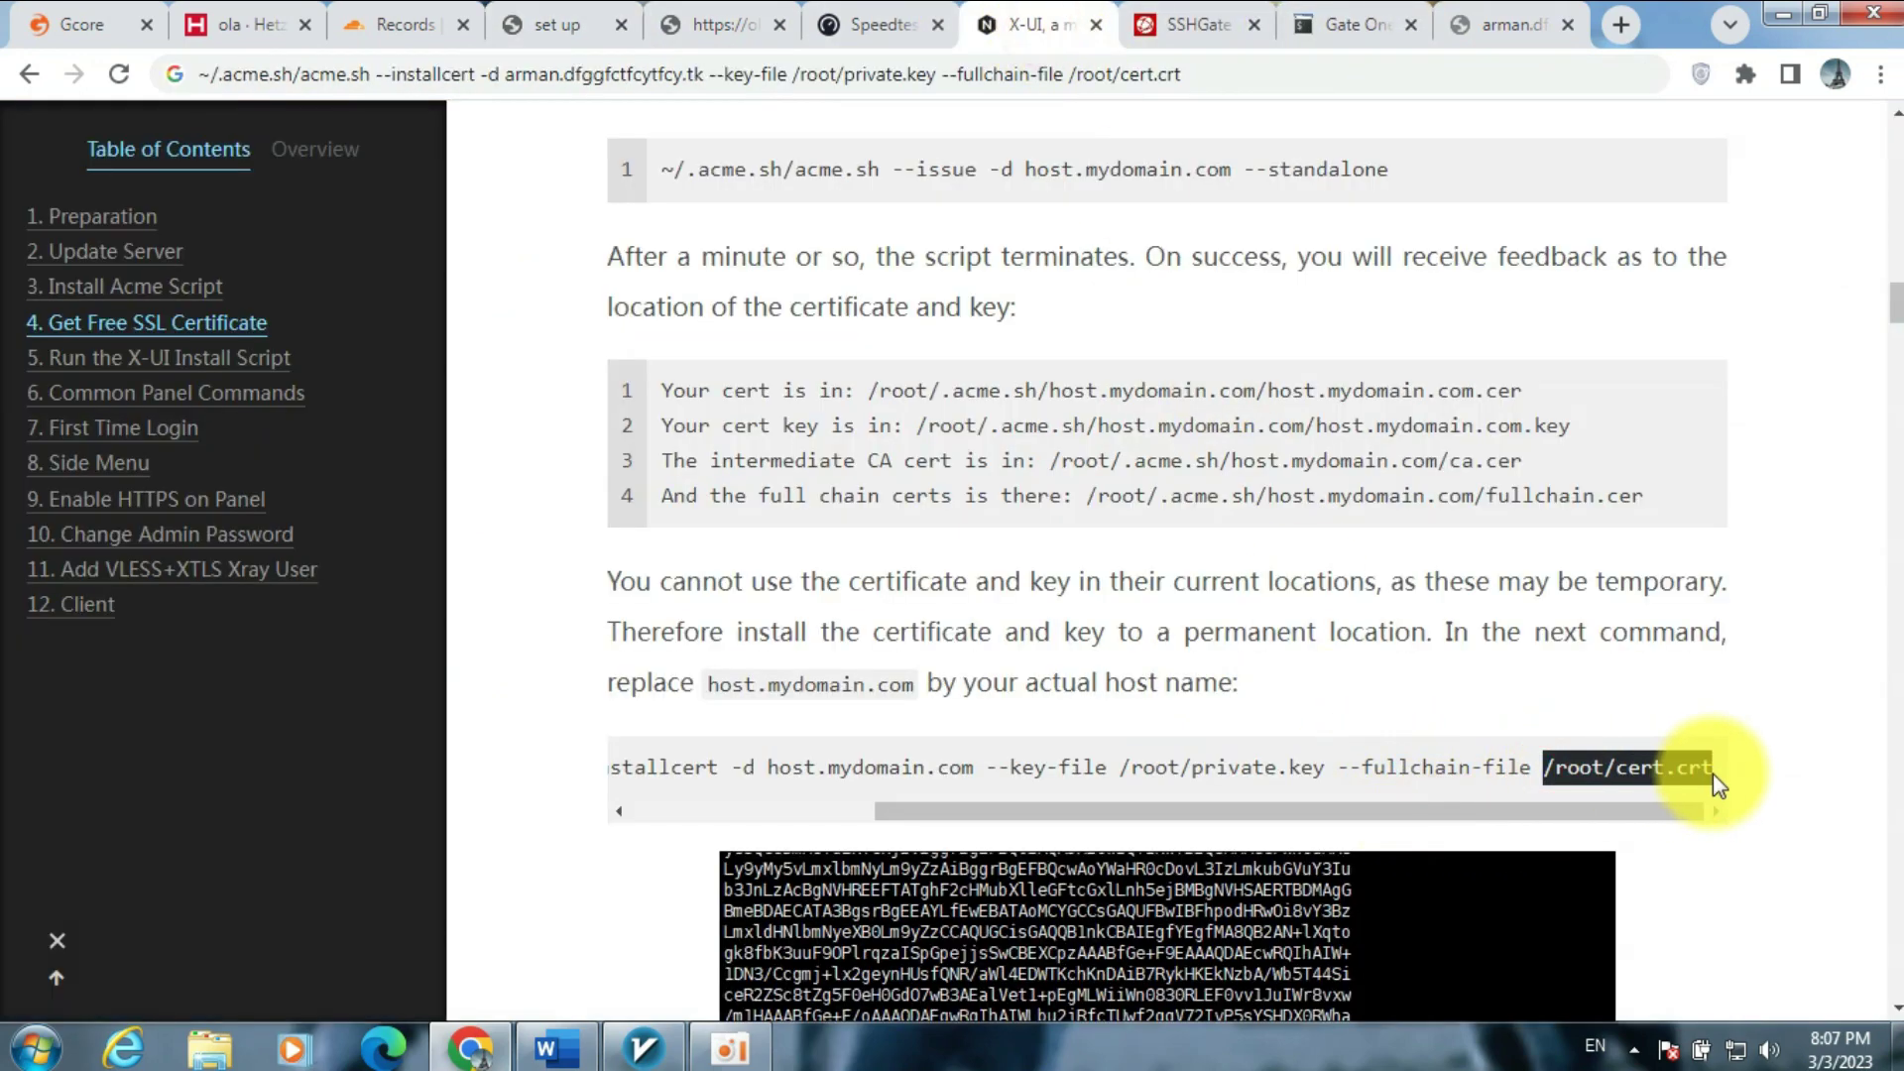
left_click(580, 21)
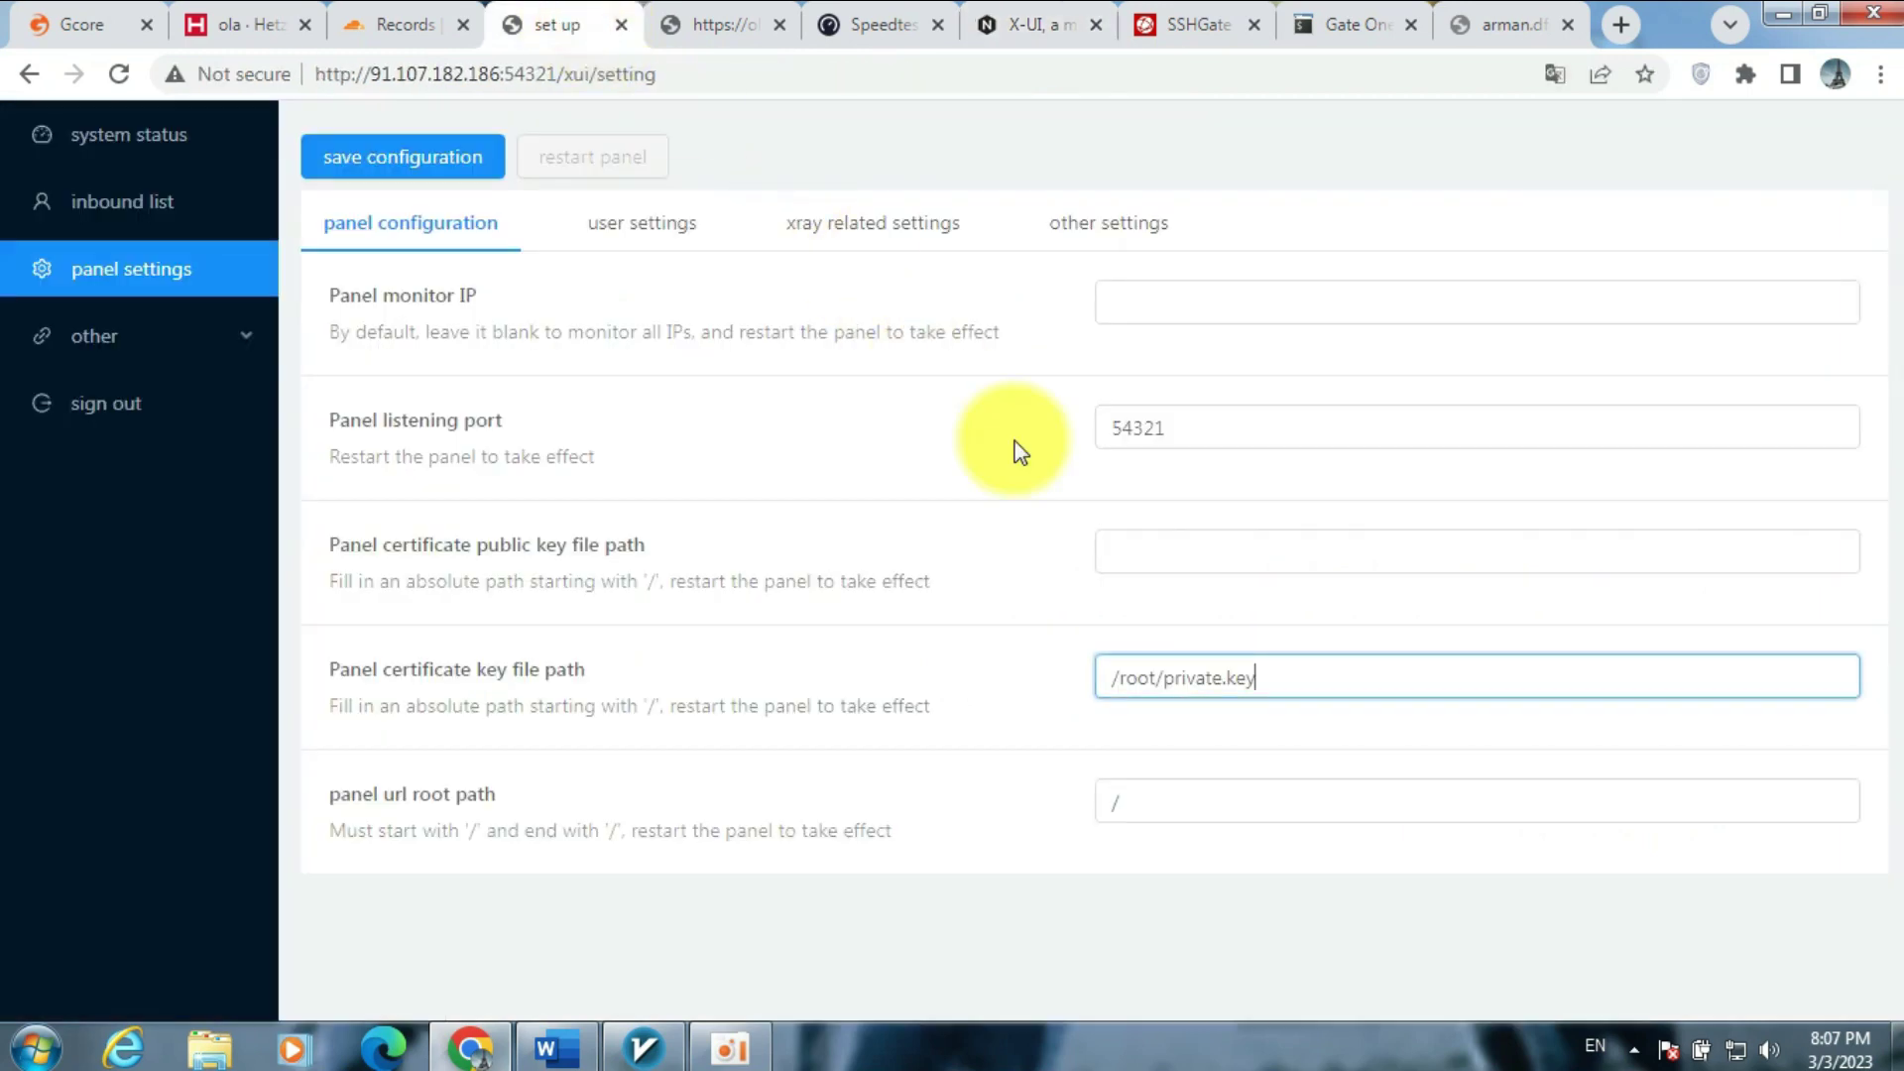
left_click(1211, 562)
key("ctrl+v")
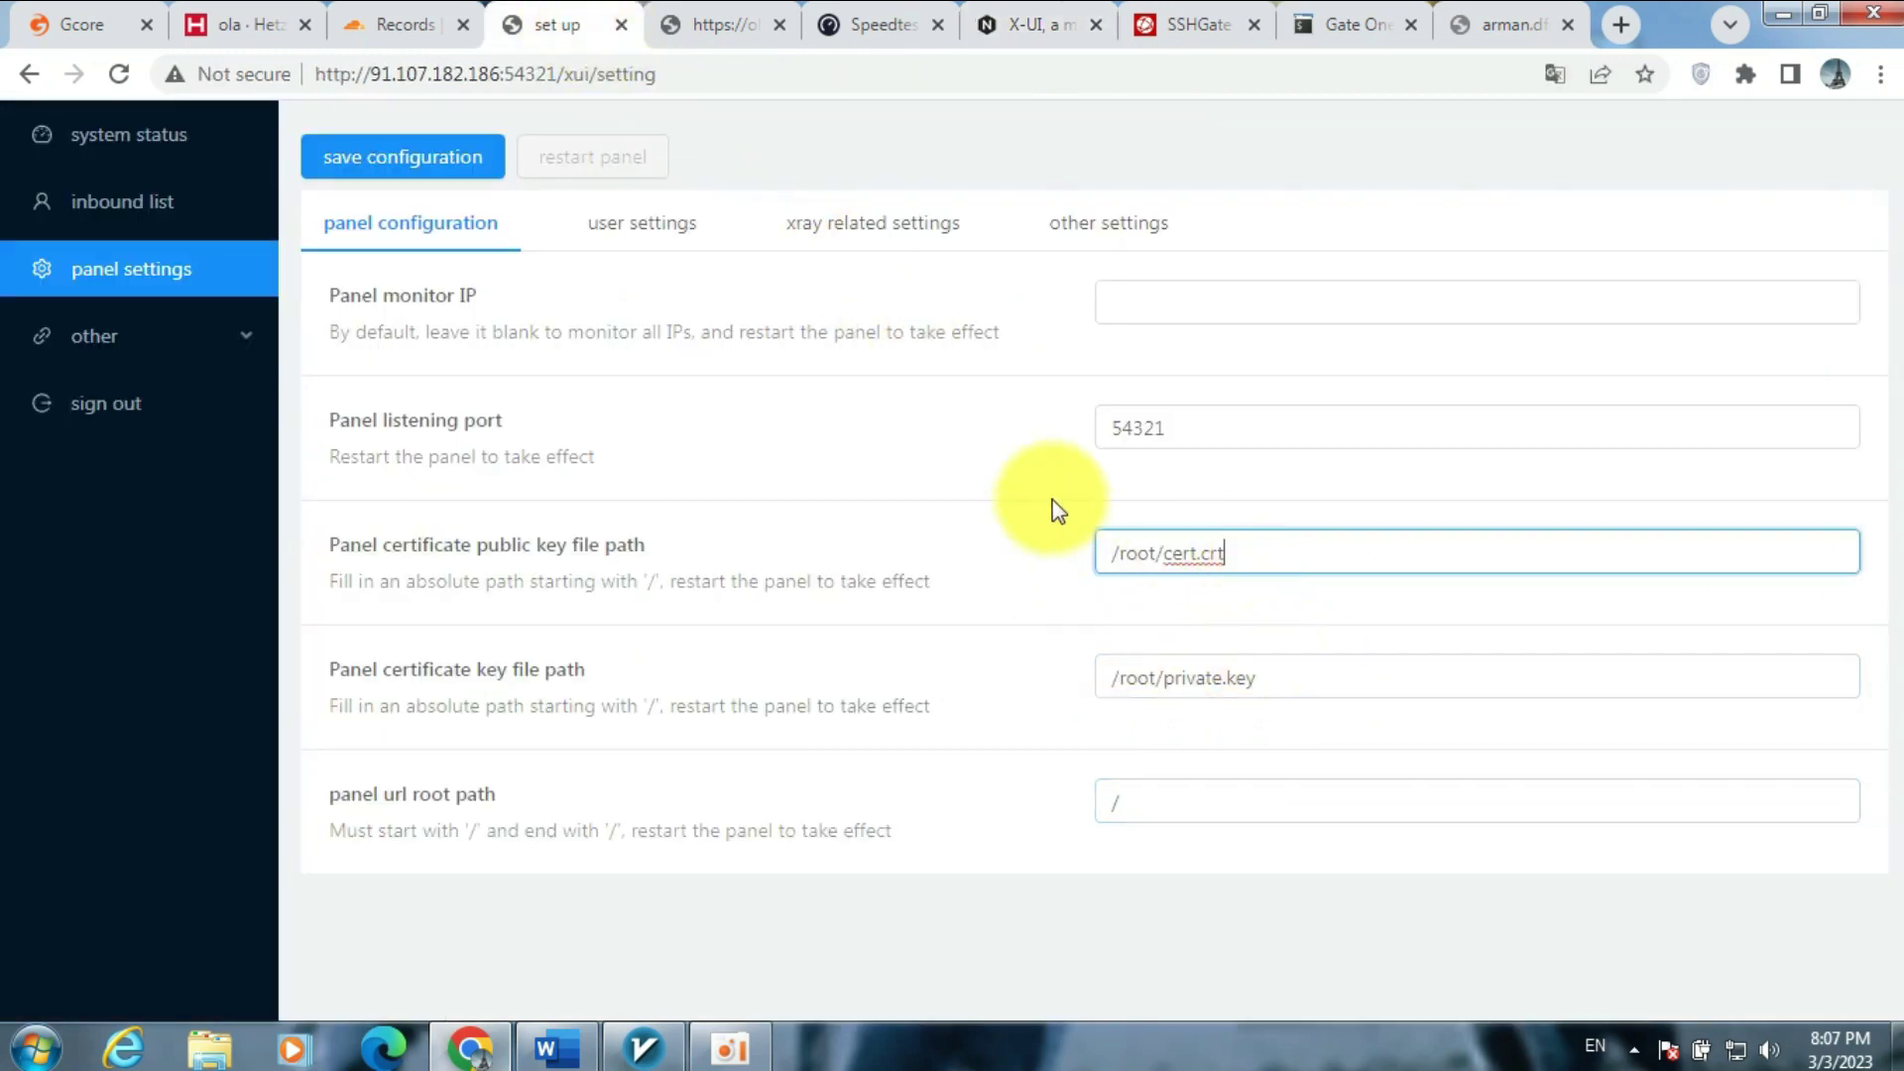
- Save the panel configuration and confirm restarting the panel
left_click(417, 161)
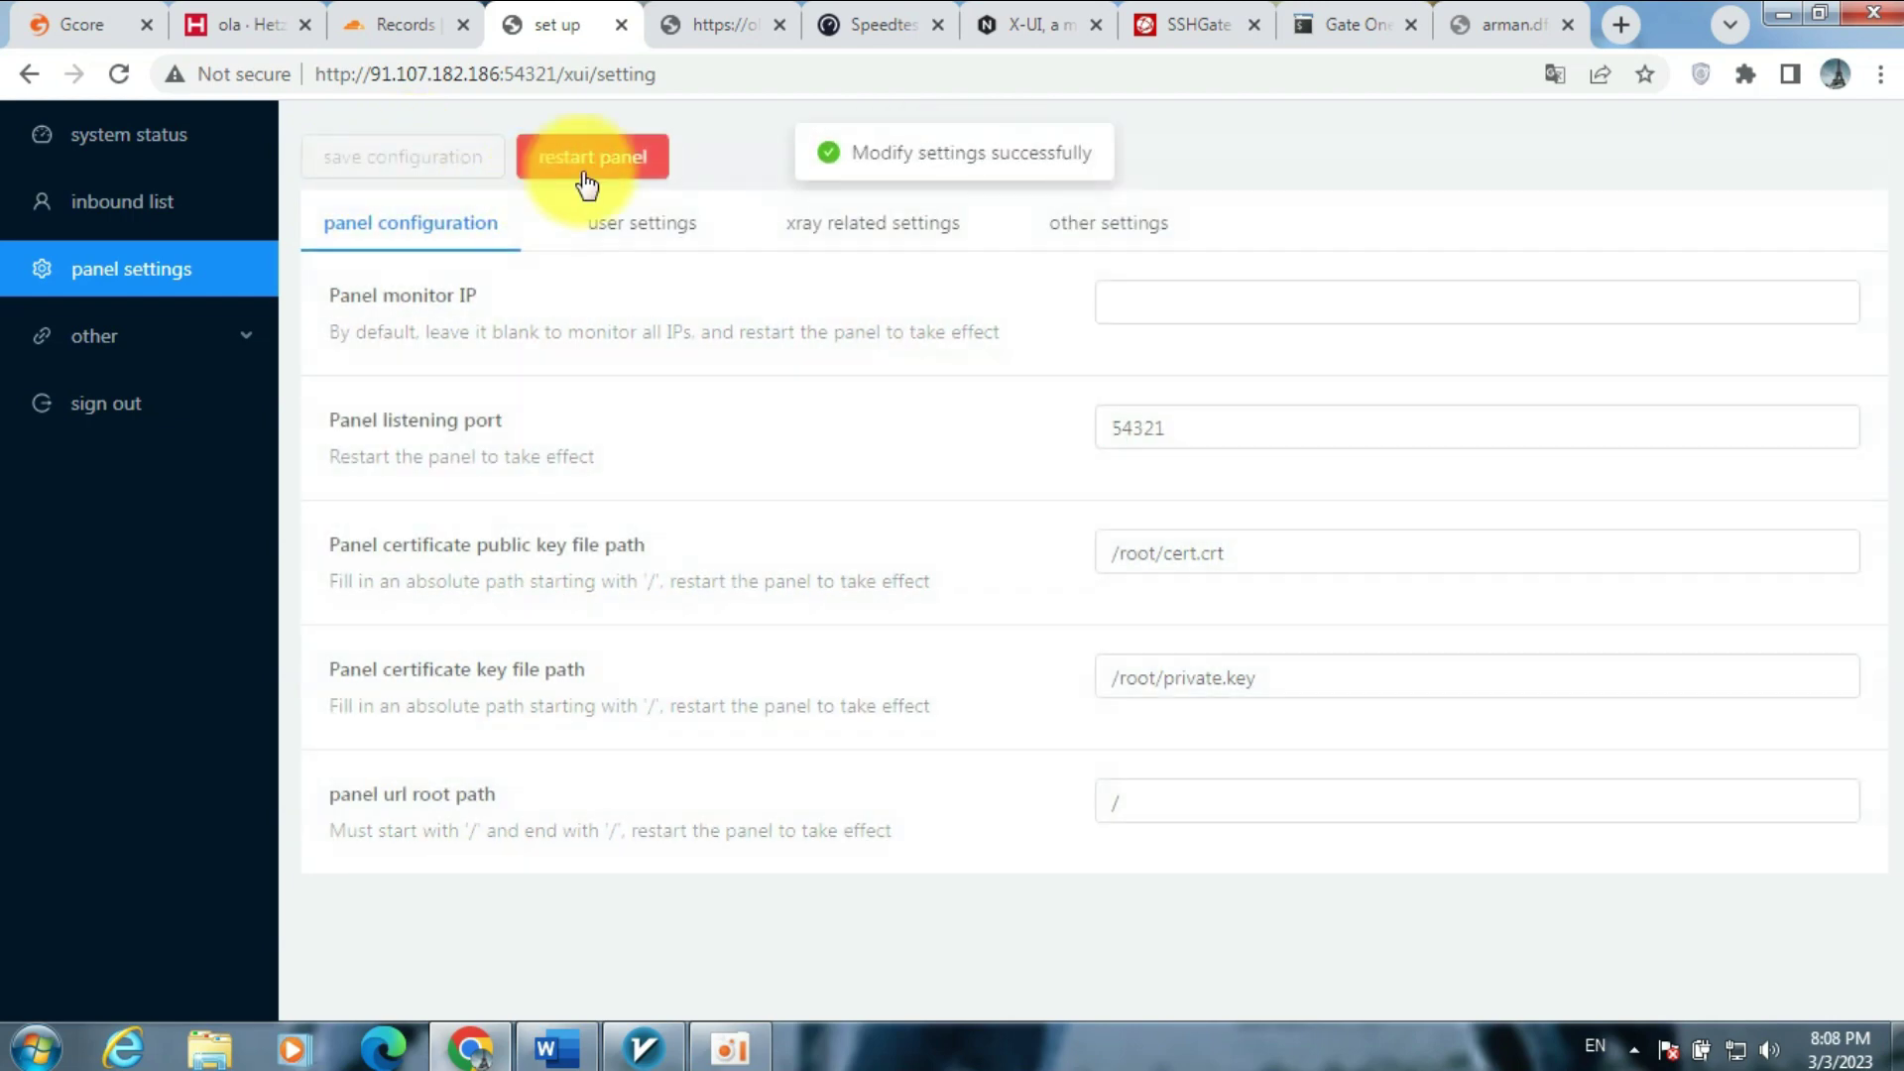
left_click(591, 162)
left_click(1159, 500)
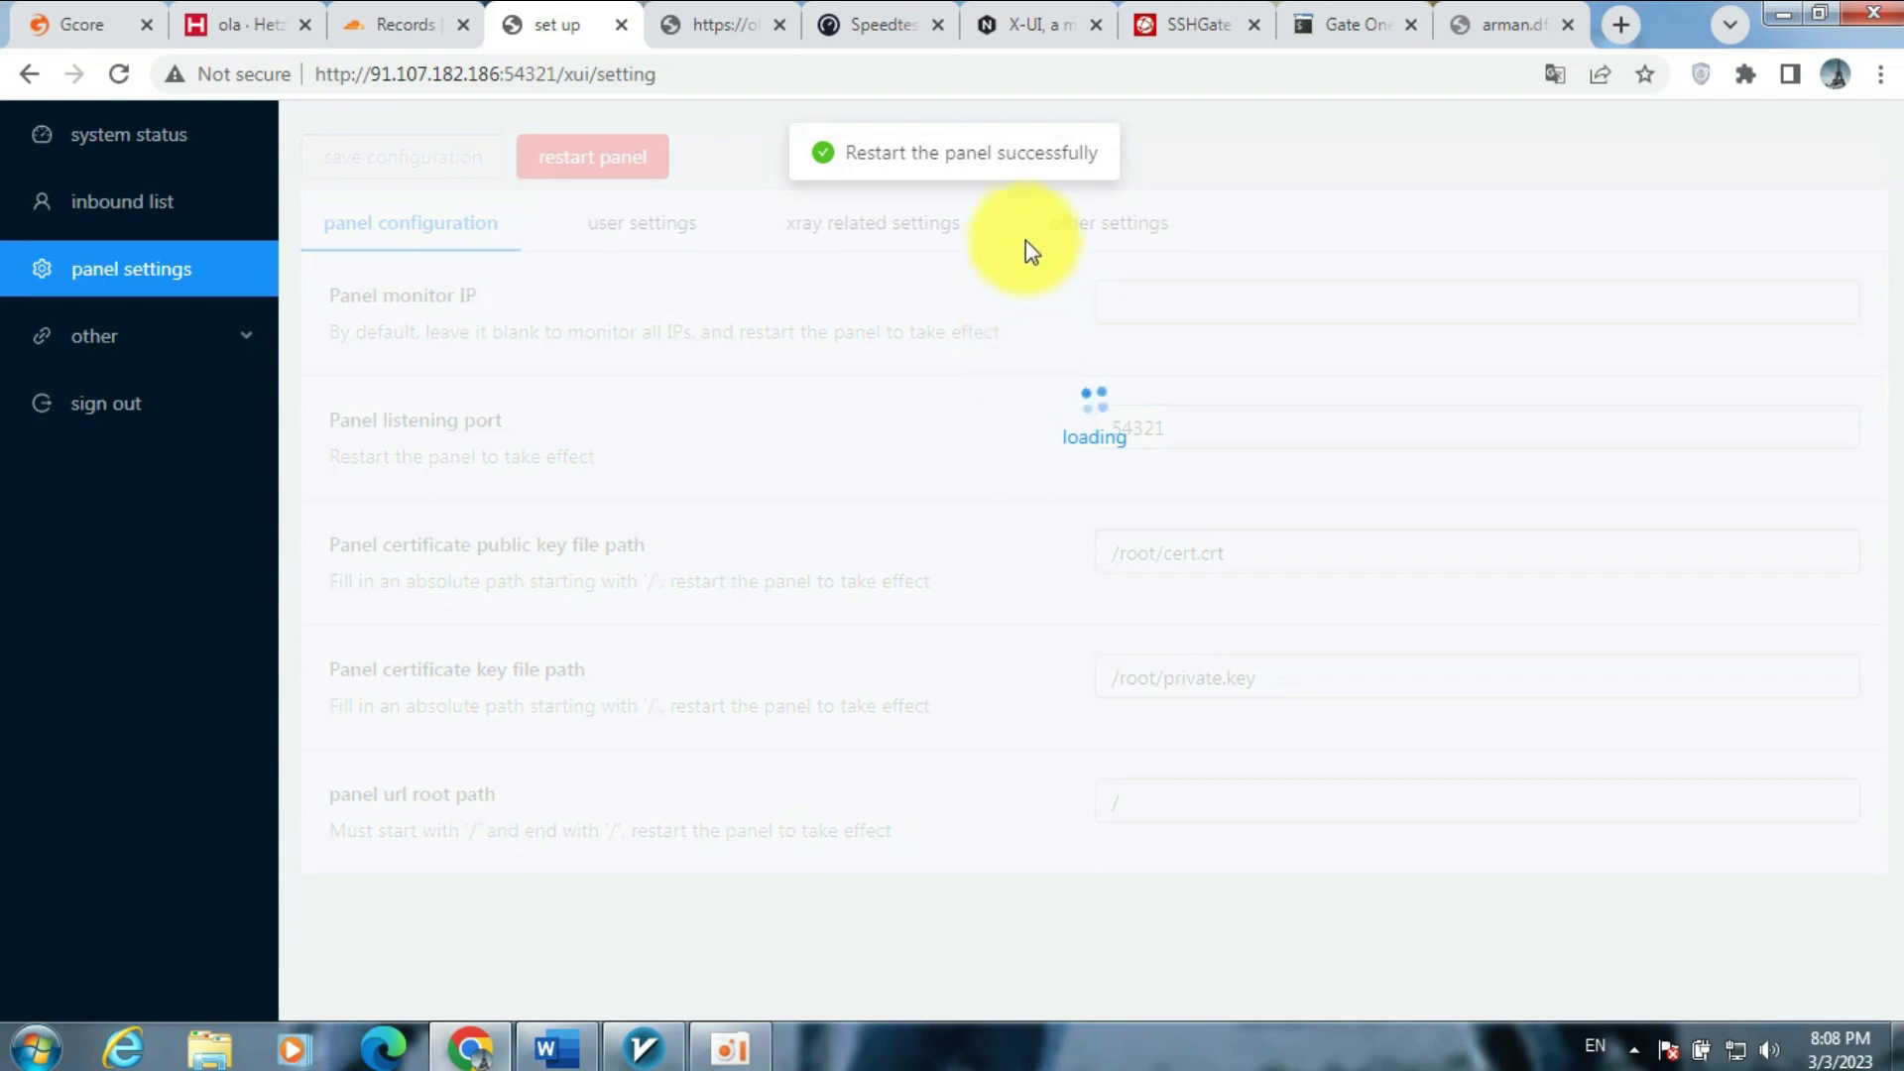
- Load the panel over HTTPS at the domain on port 54321
left_click(1484, 22)
double_click(553, 76)
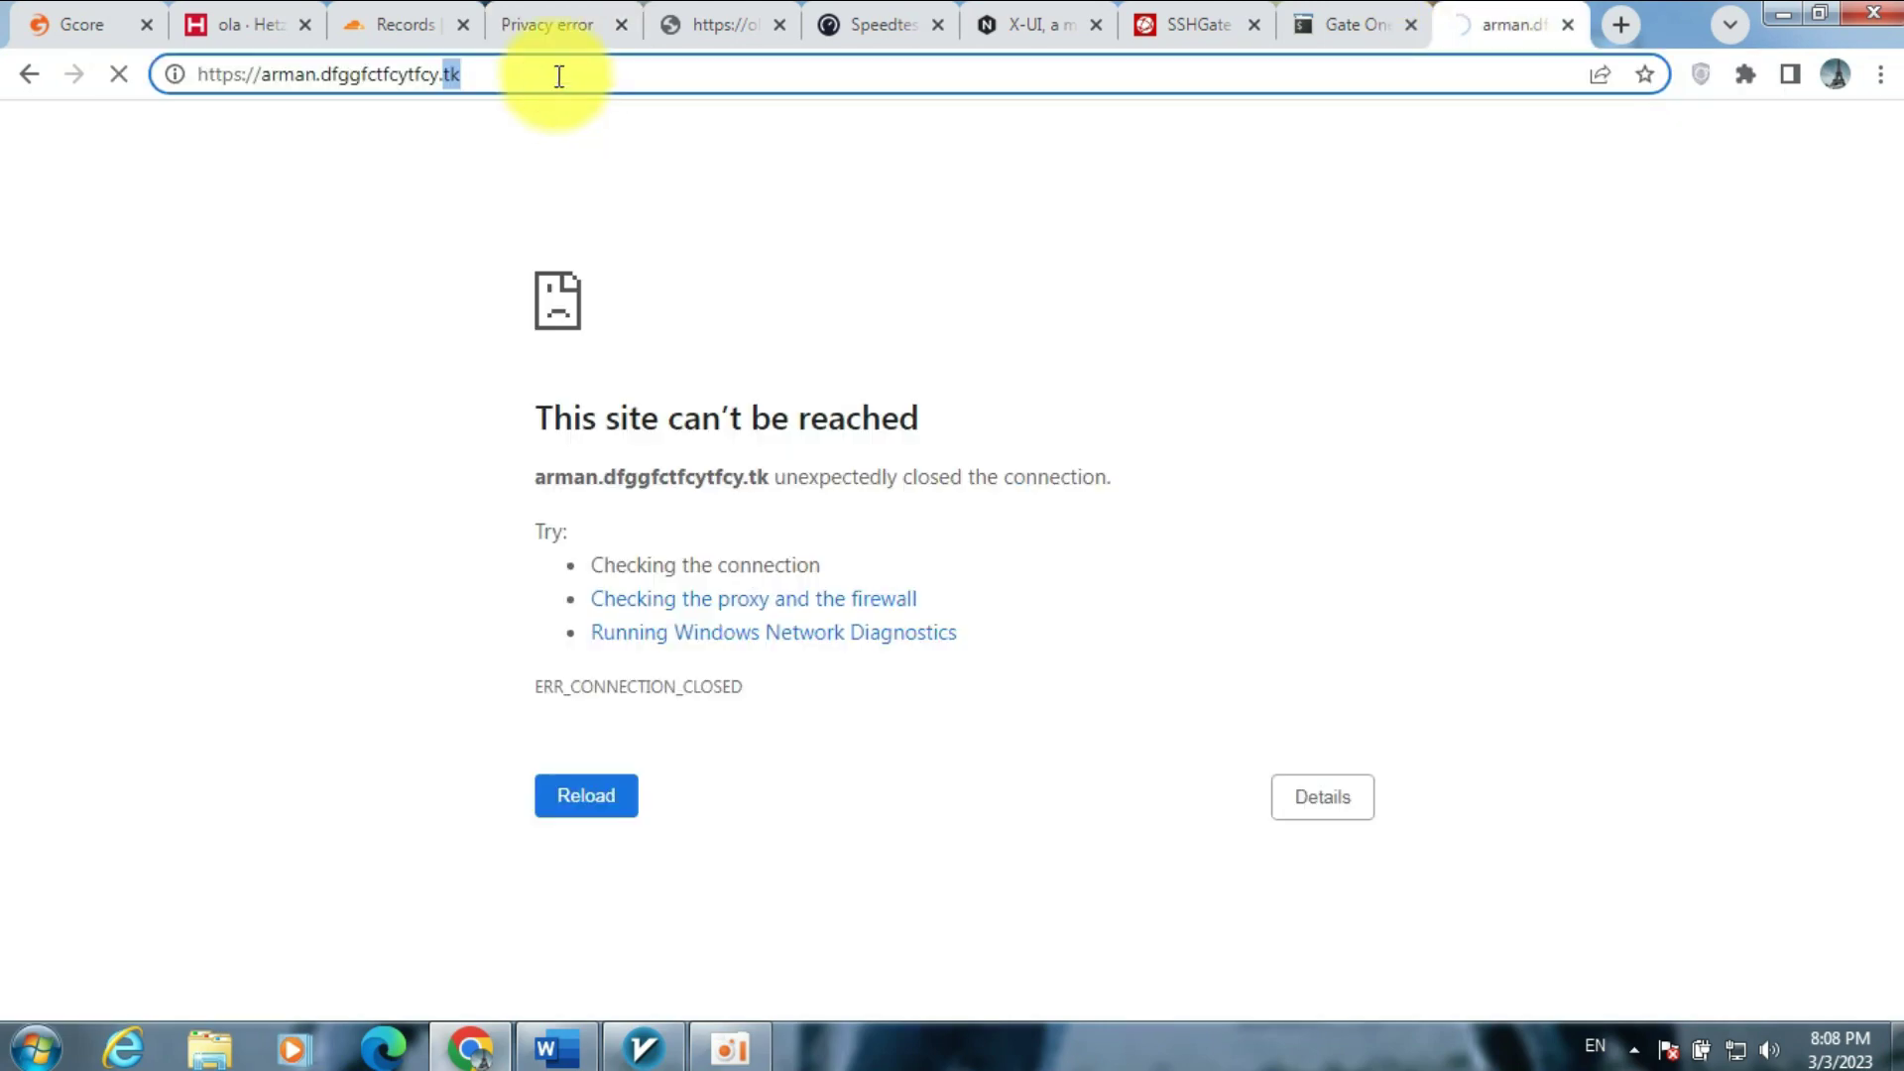
type(":")
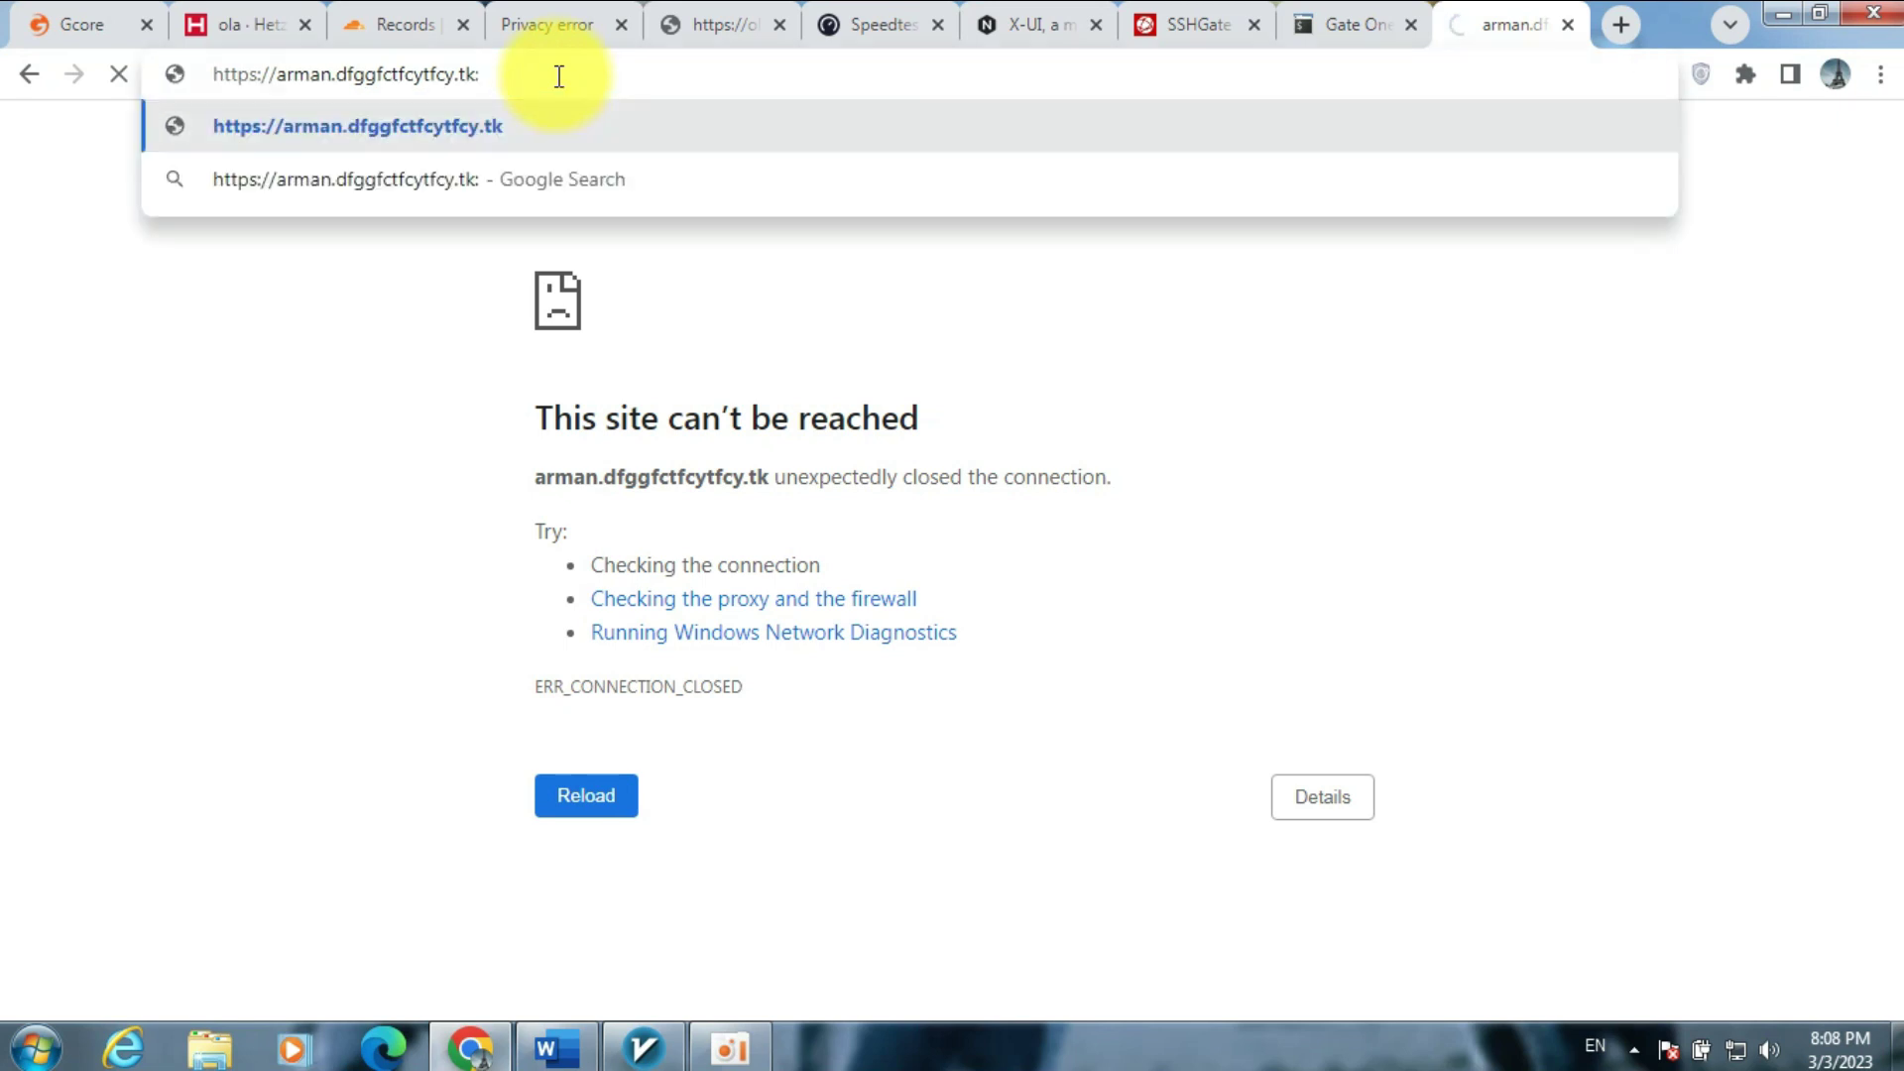
type("54321")
key("Return")
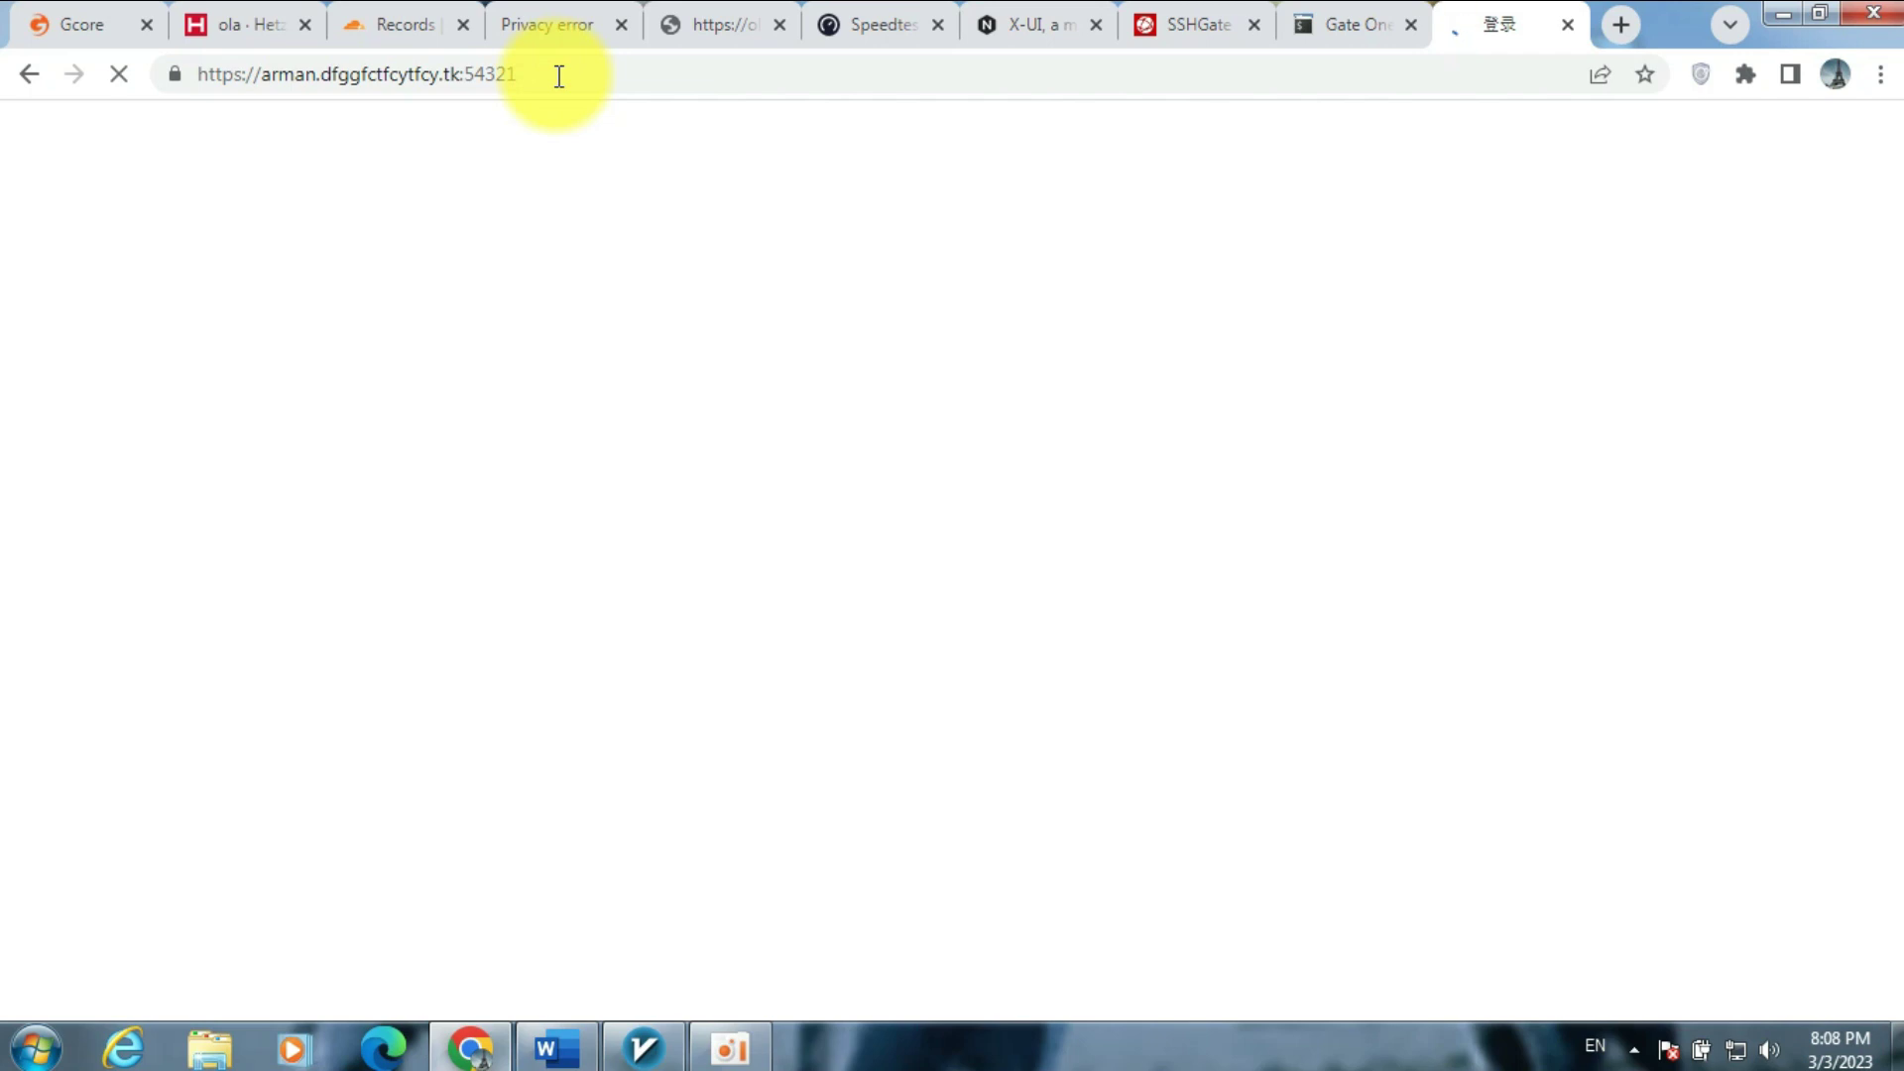
- Log in with the saved credentials and start a new inbound from the Inbound list
type("admin")
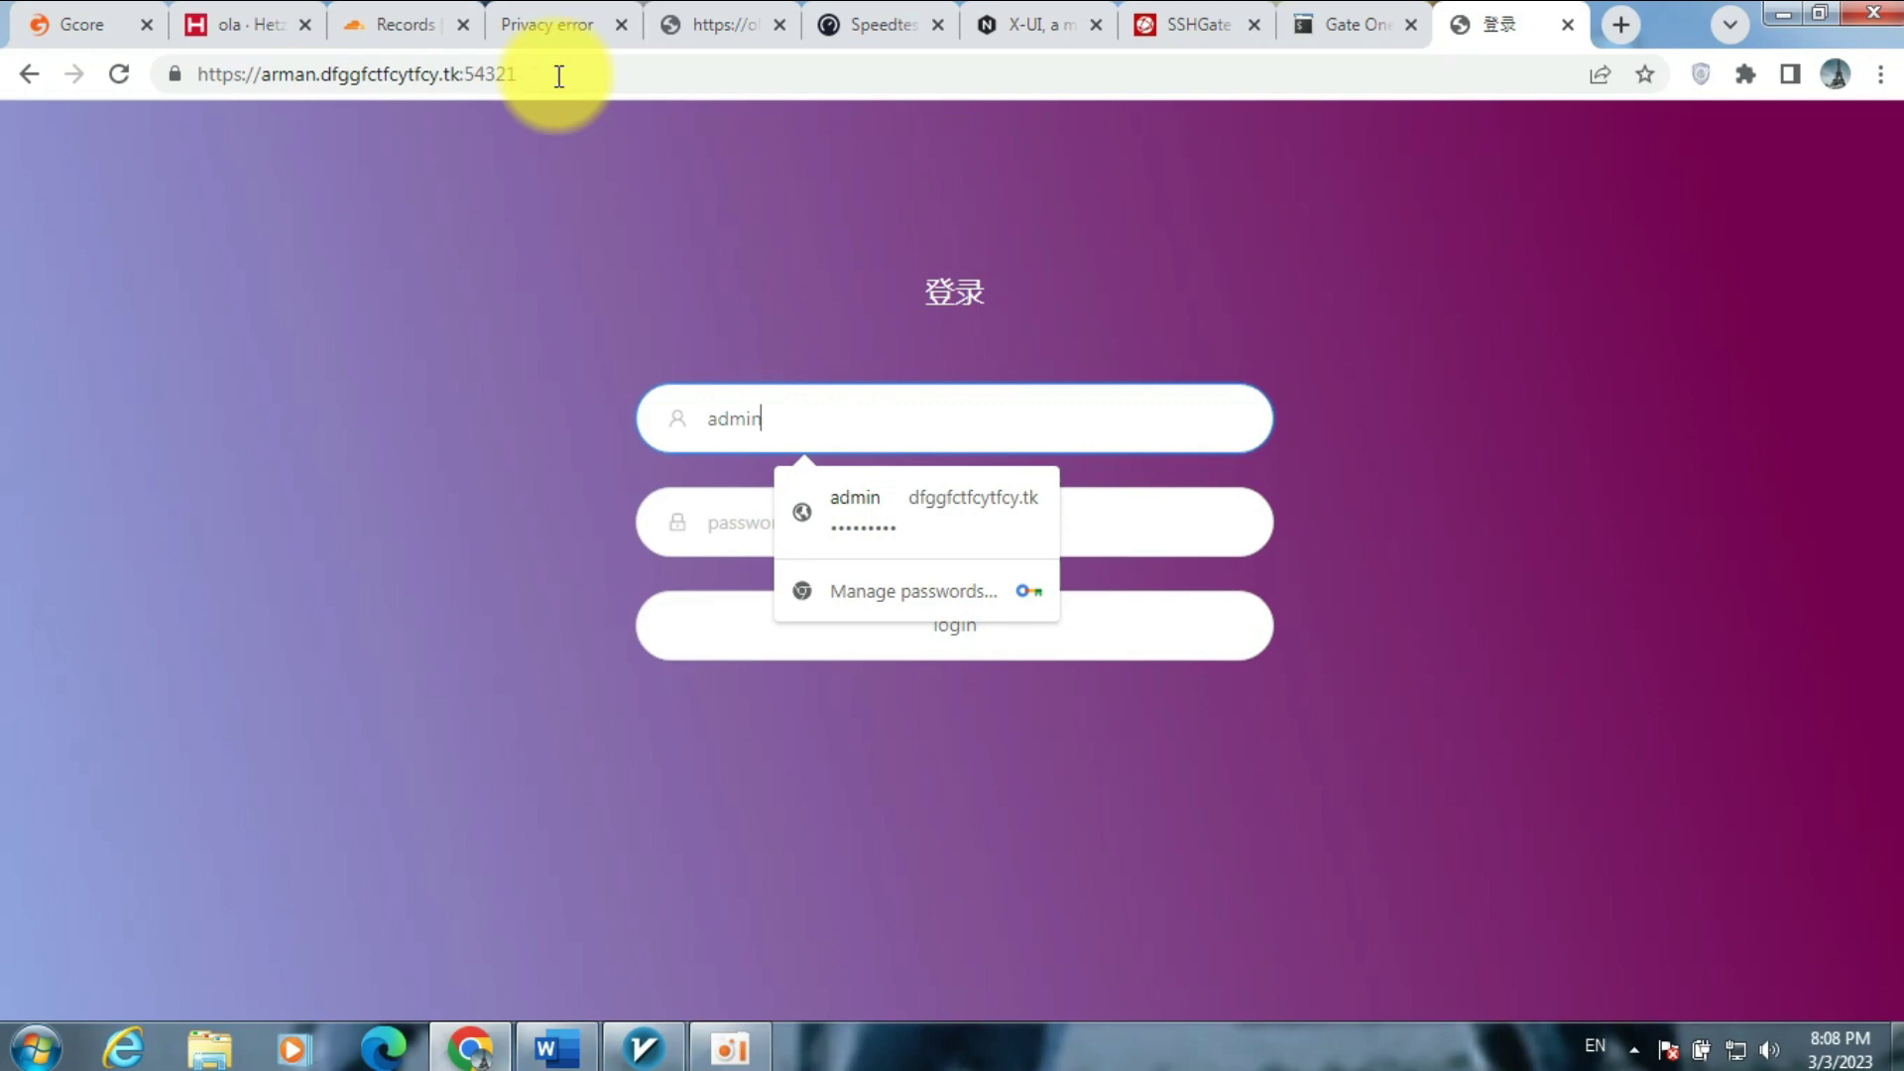
key("Down")
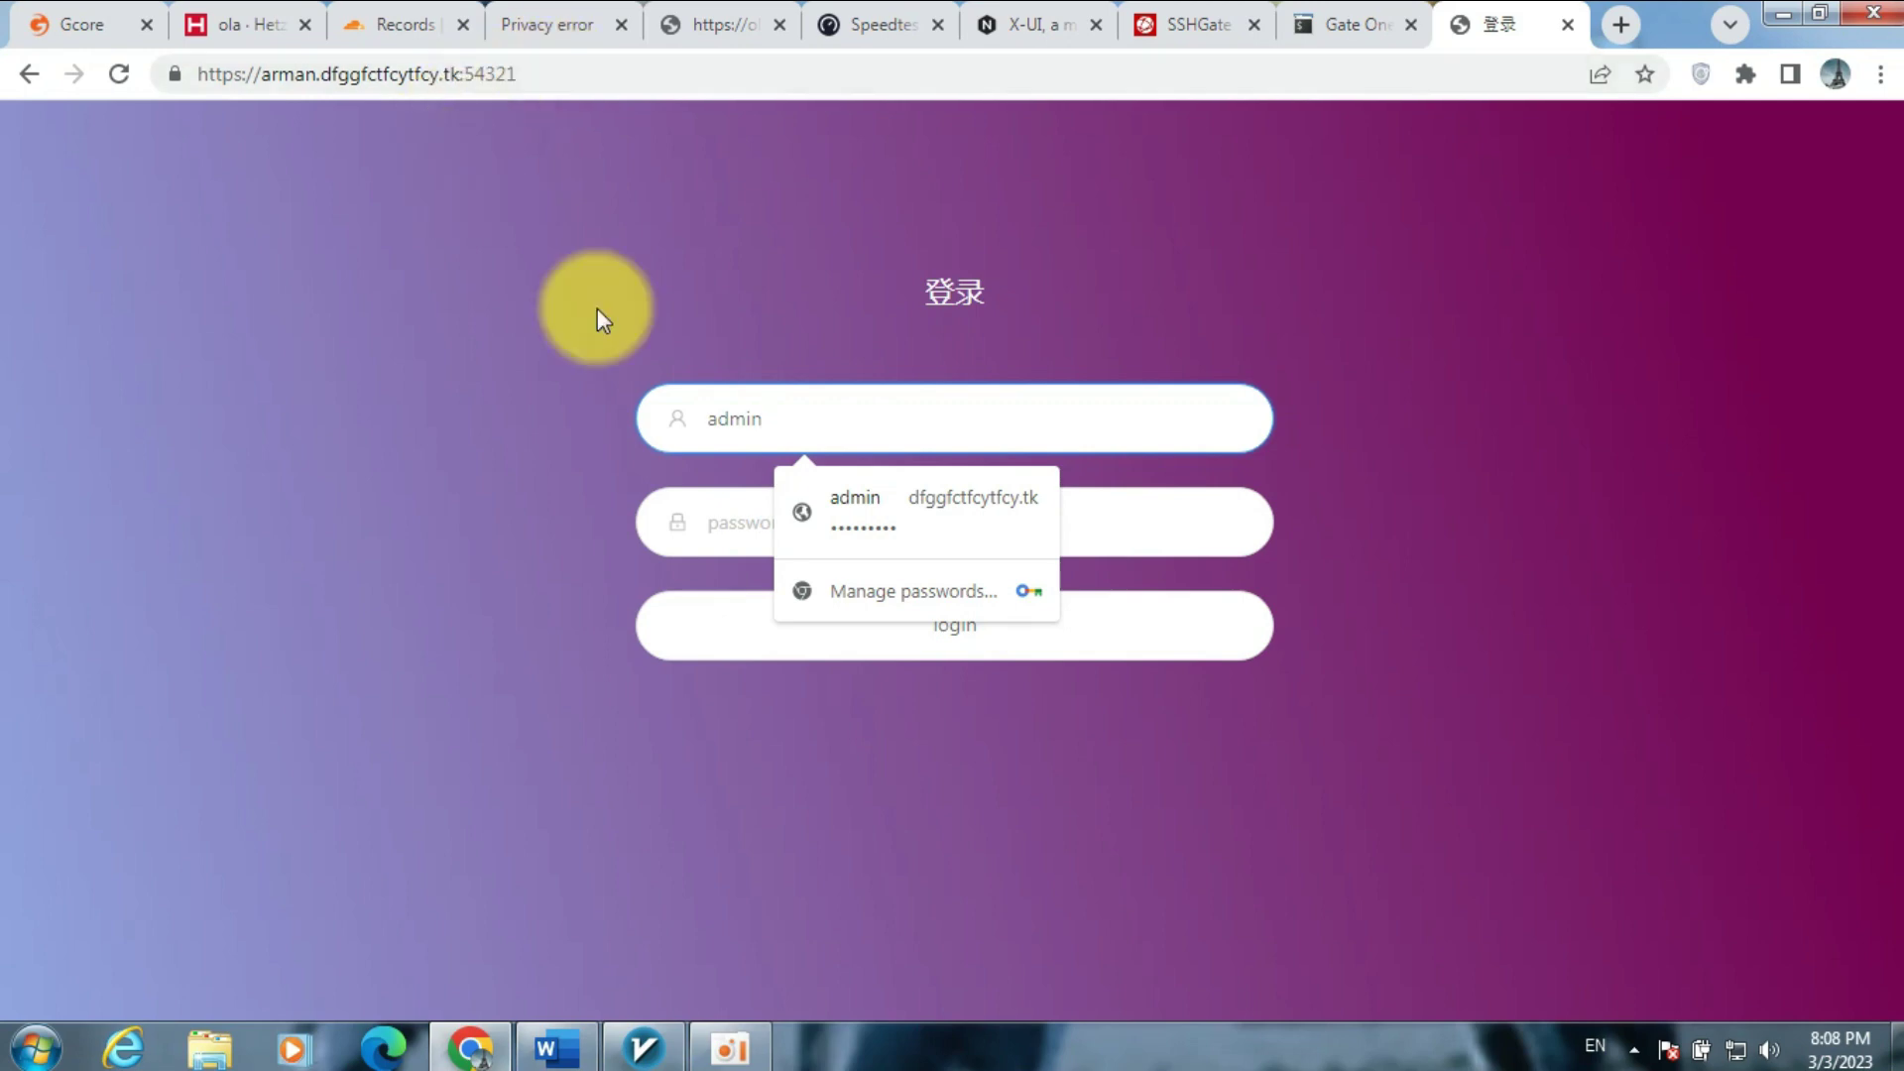
key("Return")
key("Return")
left_click(1648, 106)
left_click(149, 228)
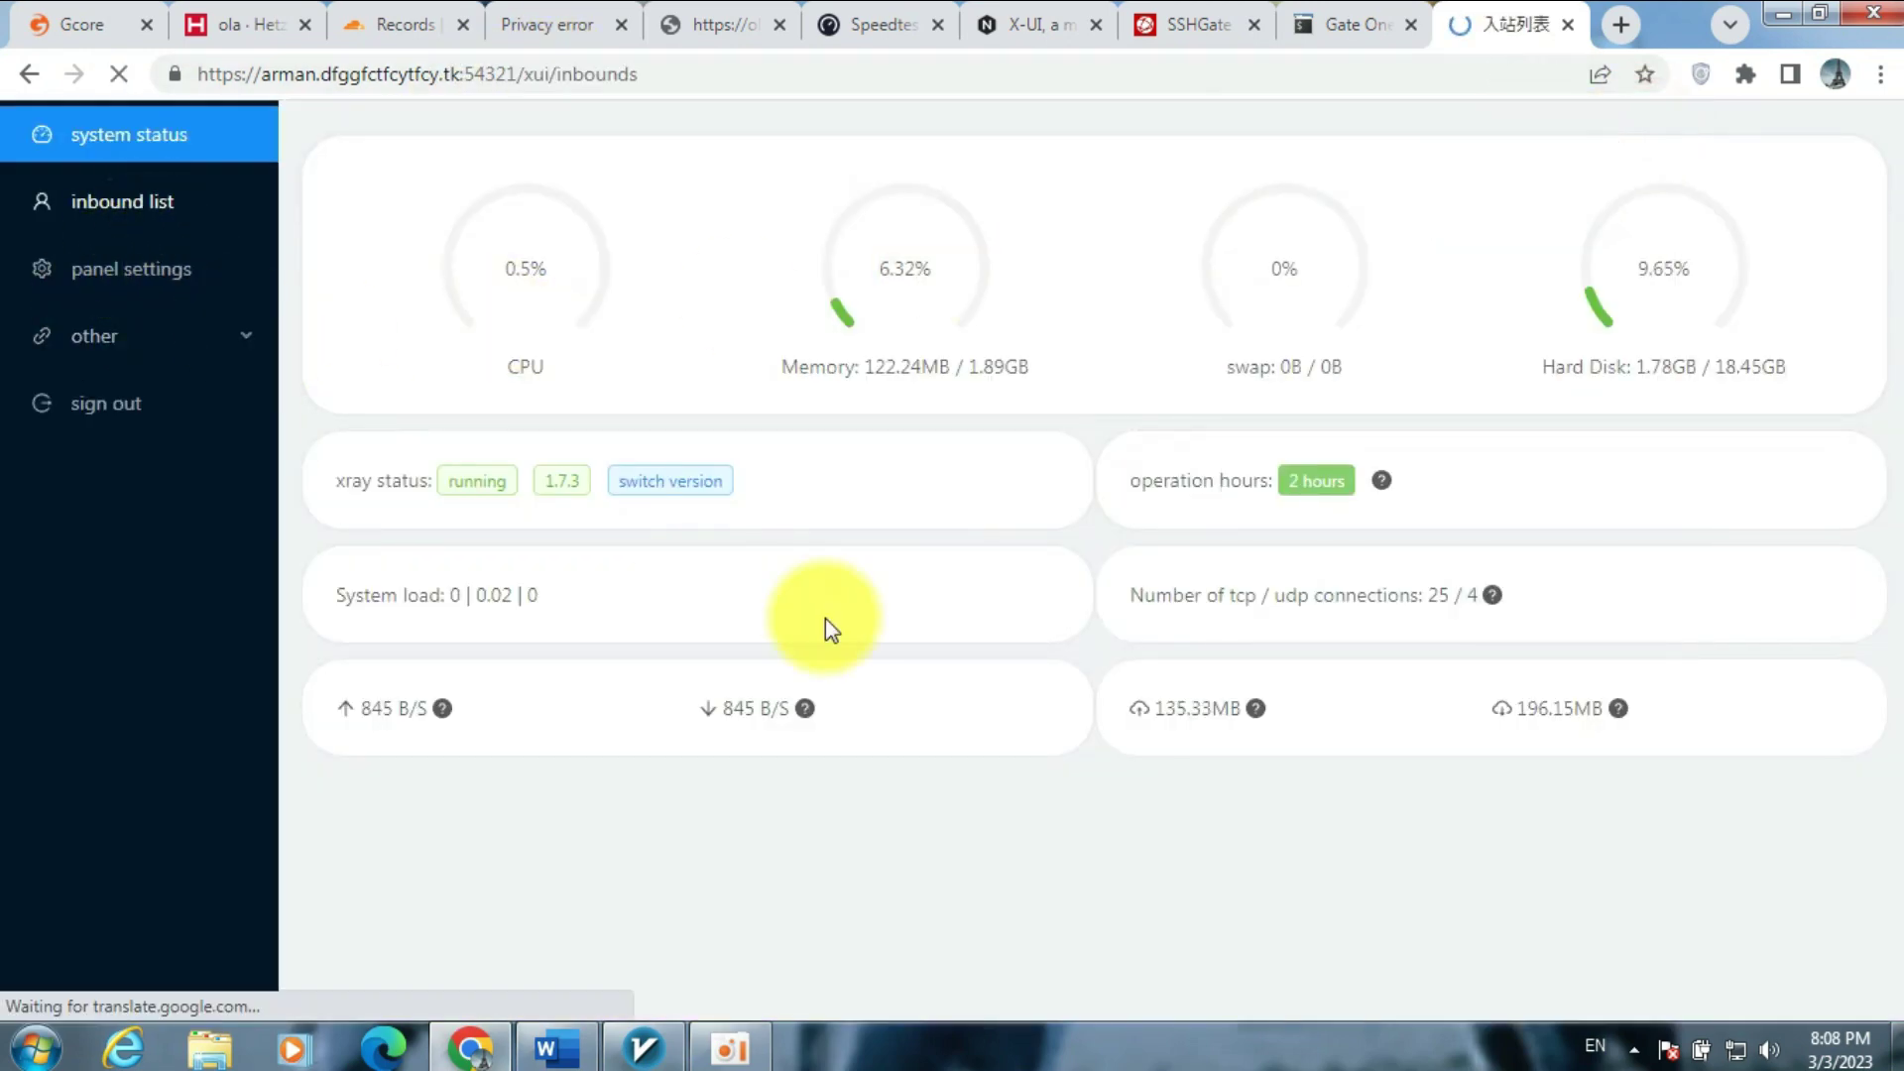
left_click(358, 370)
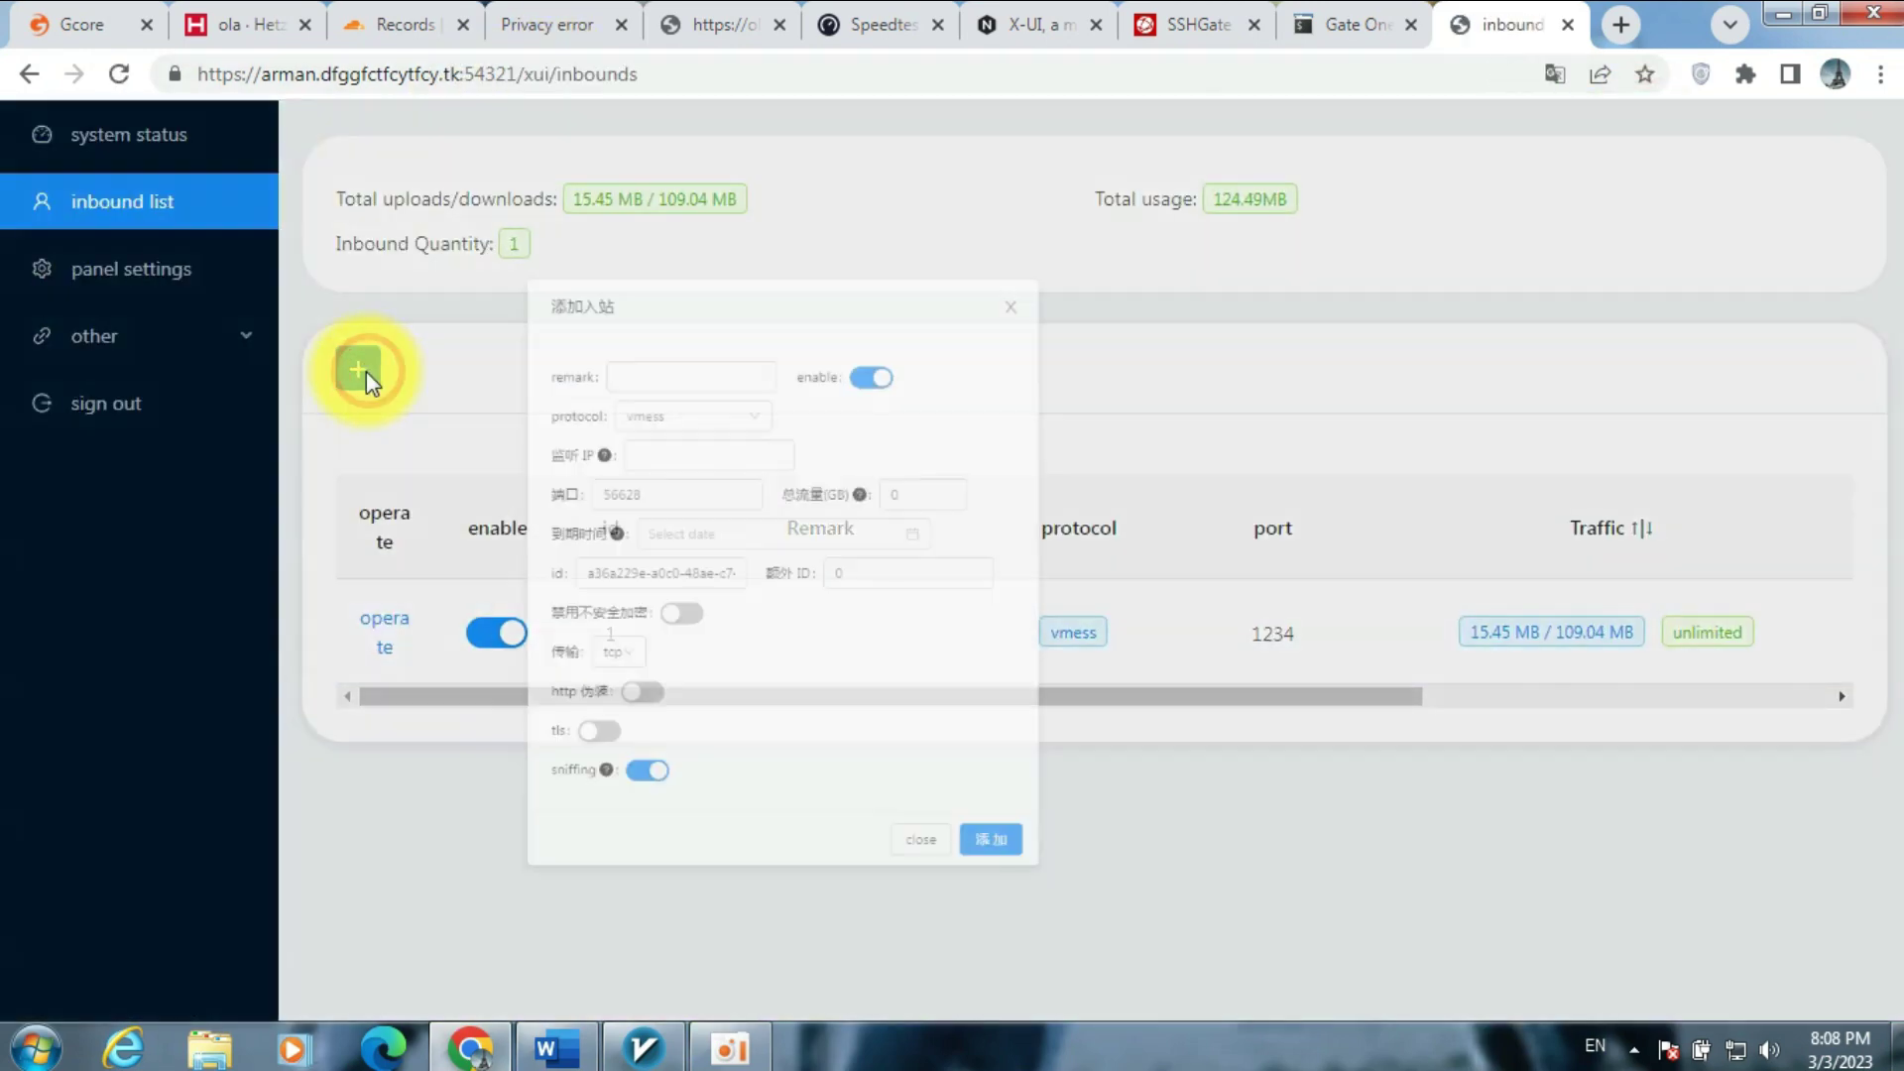
- Set up the irc inbound with http masquerade transmission and TLS enabled
left_click(788, 361)
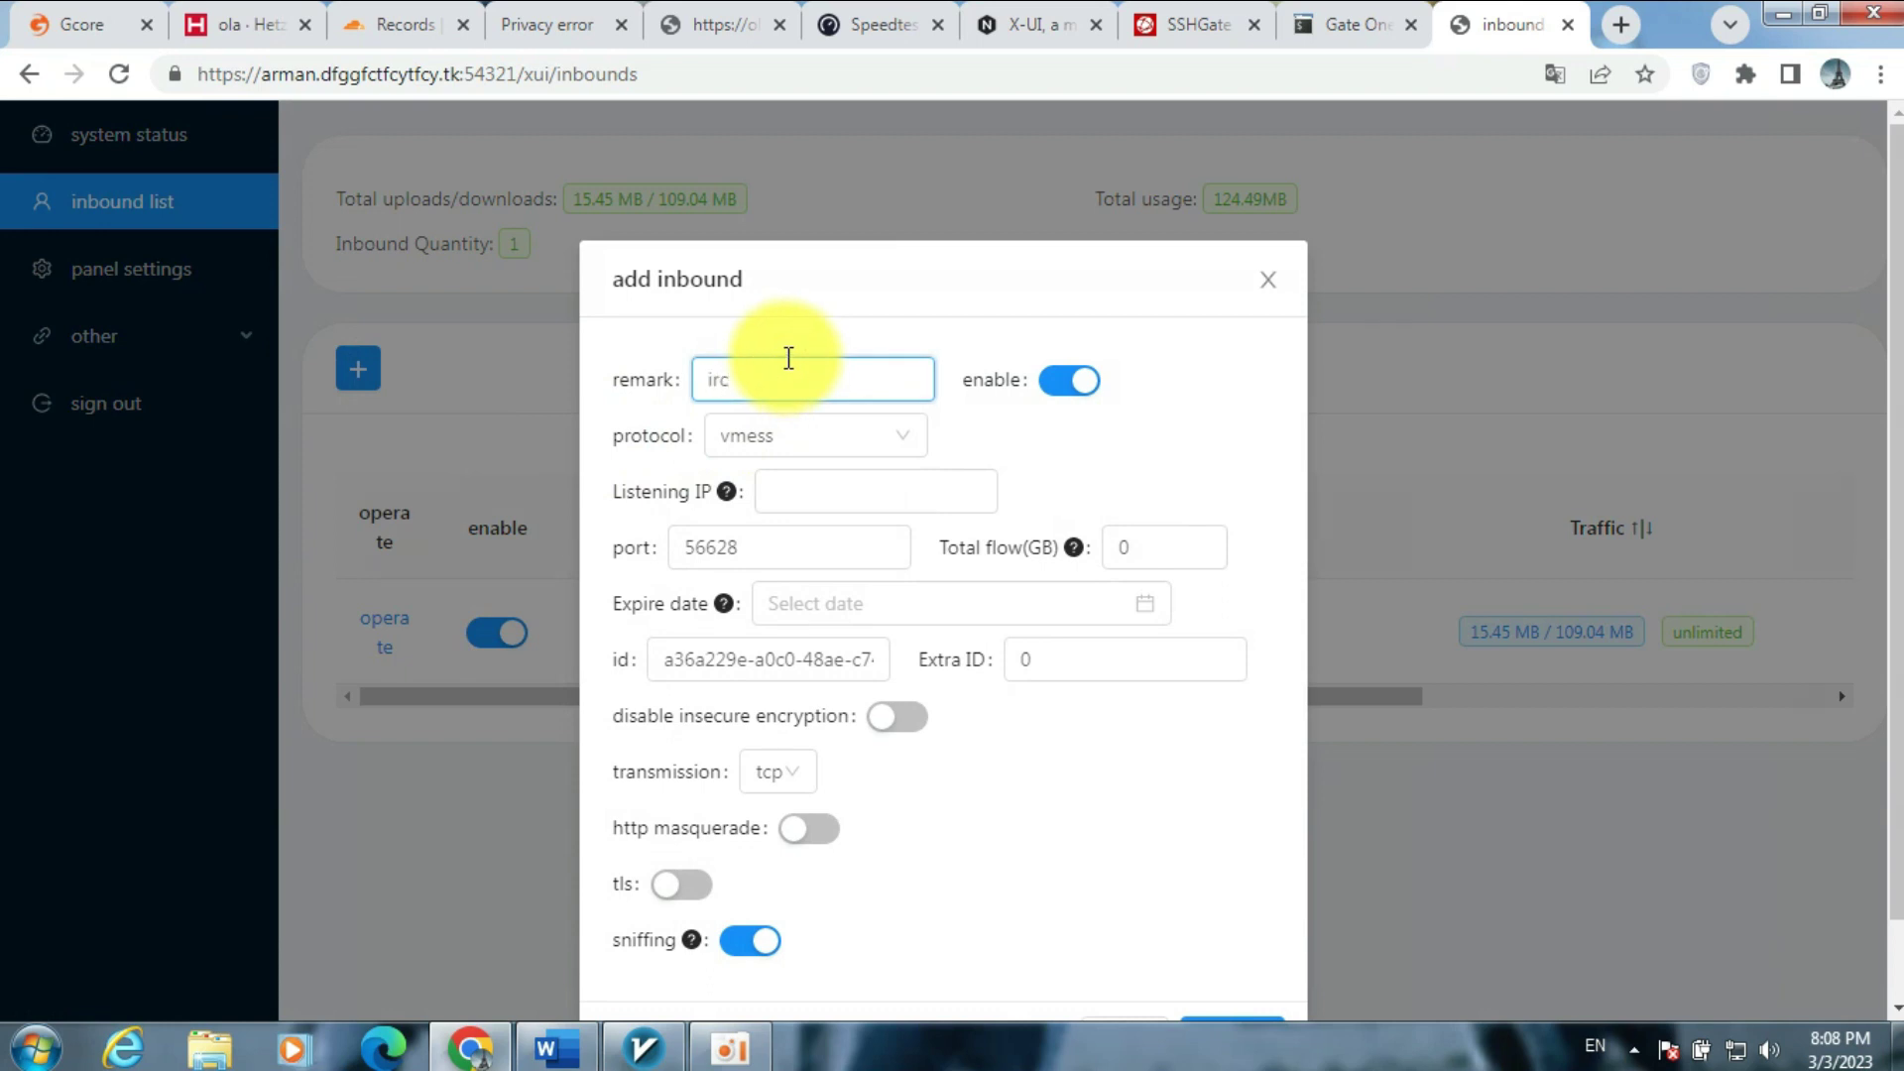
left_click(797, 773)
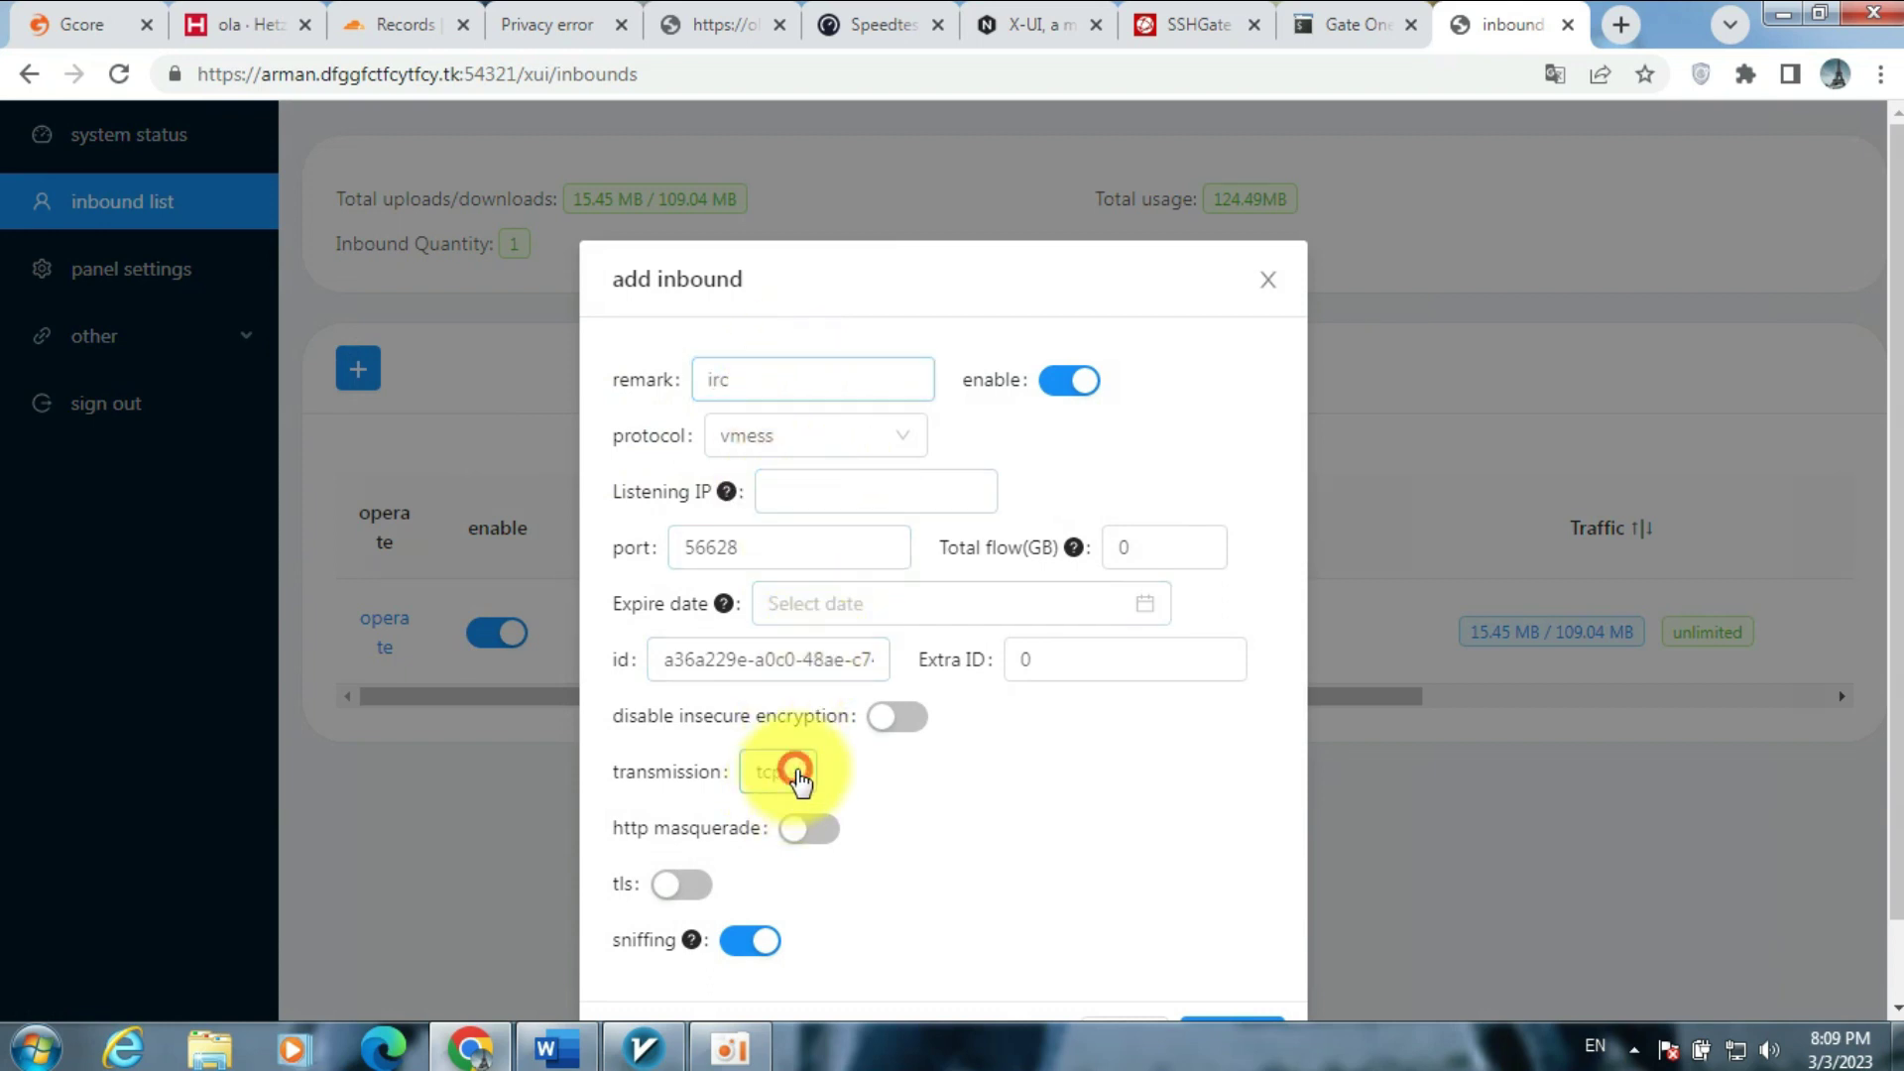
left_click(808, 828)
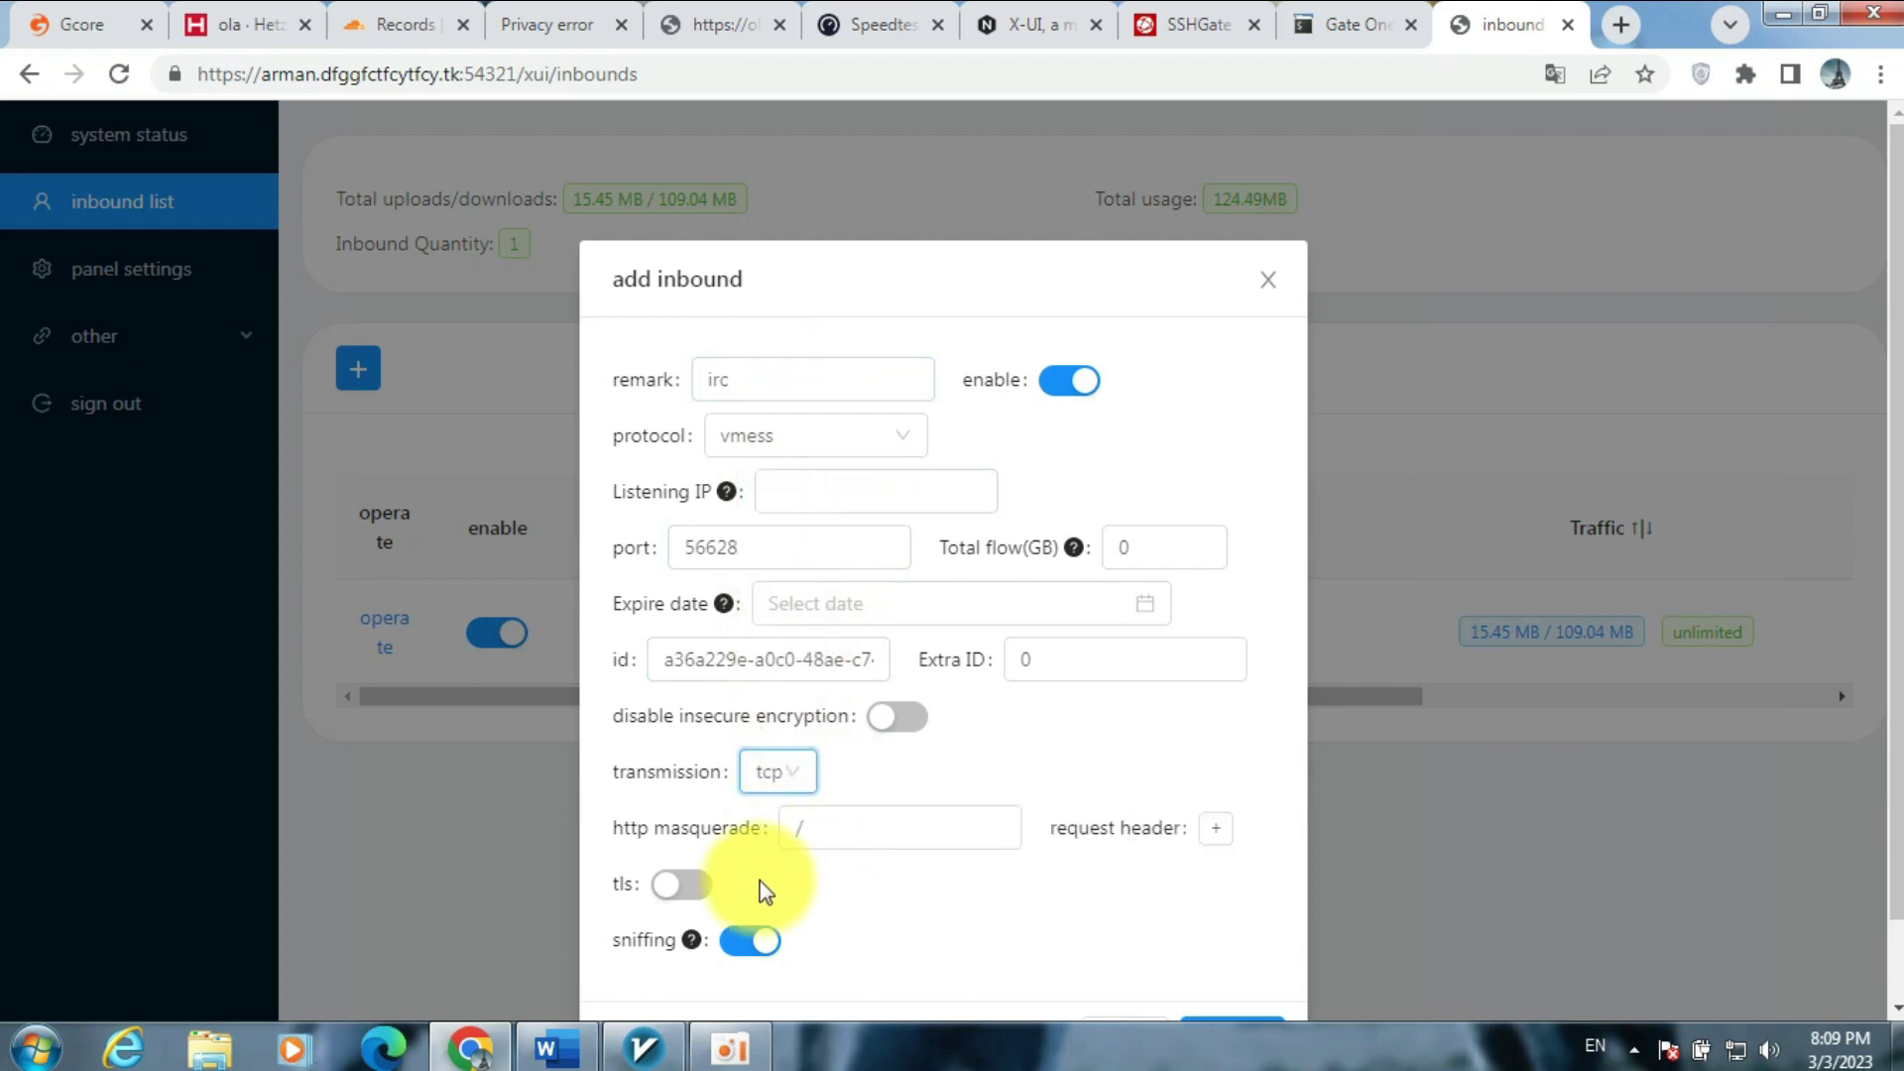
left_click(684, 879)
- Fill in the certificate paths, pasting /root/private.key into the key file field
scroll(803, 838, "down", 1)
scroll(804, 838, "down", 3)
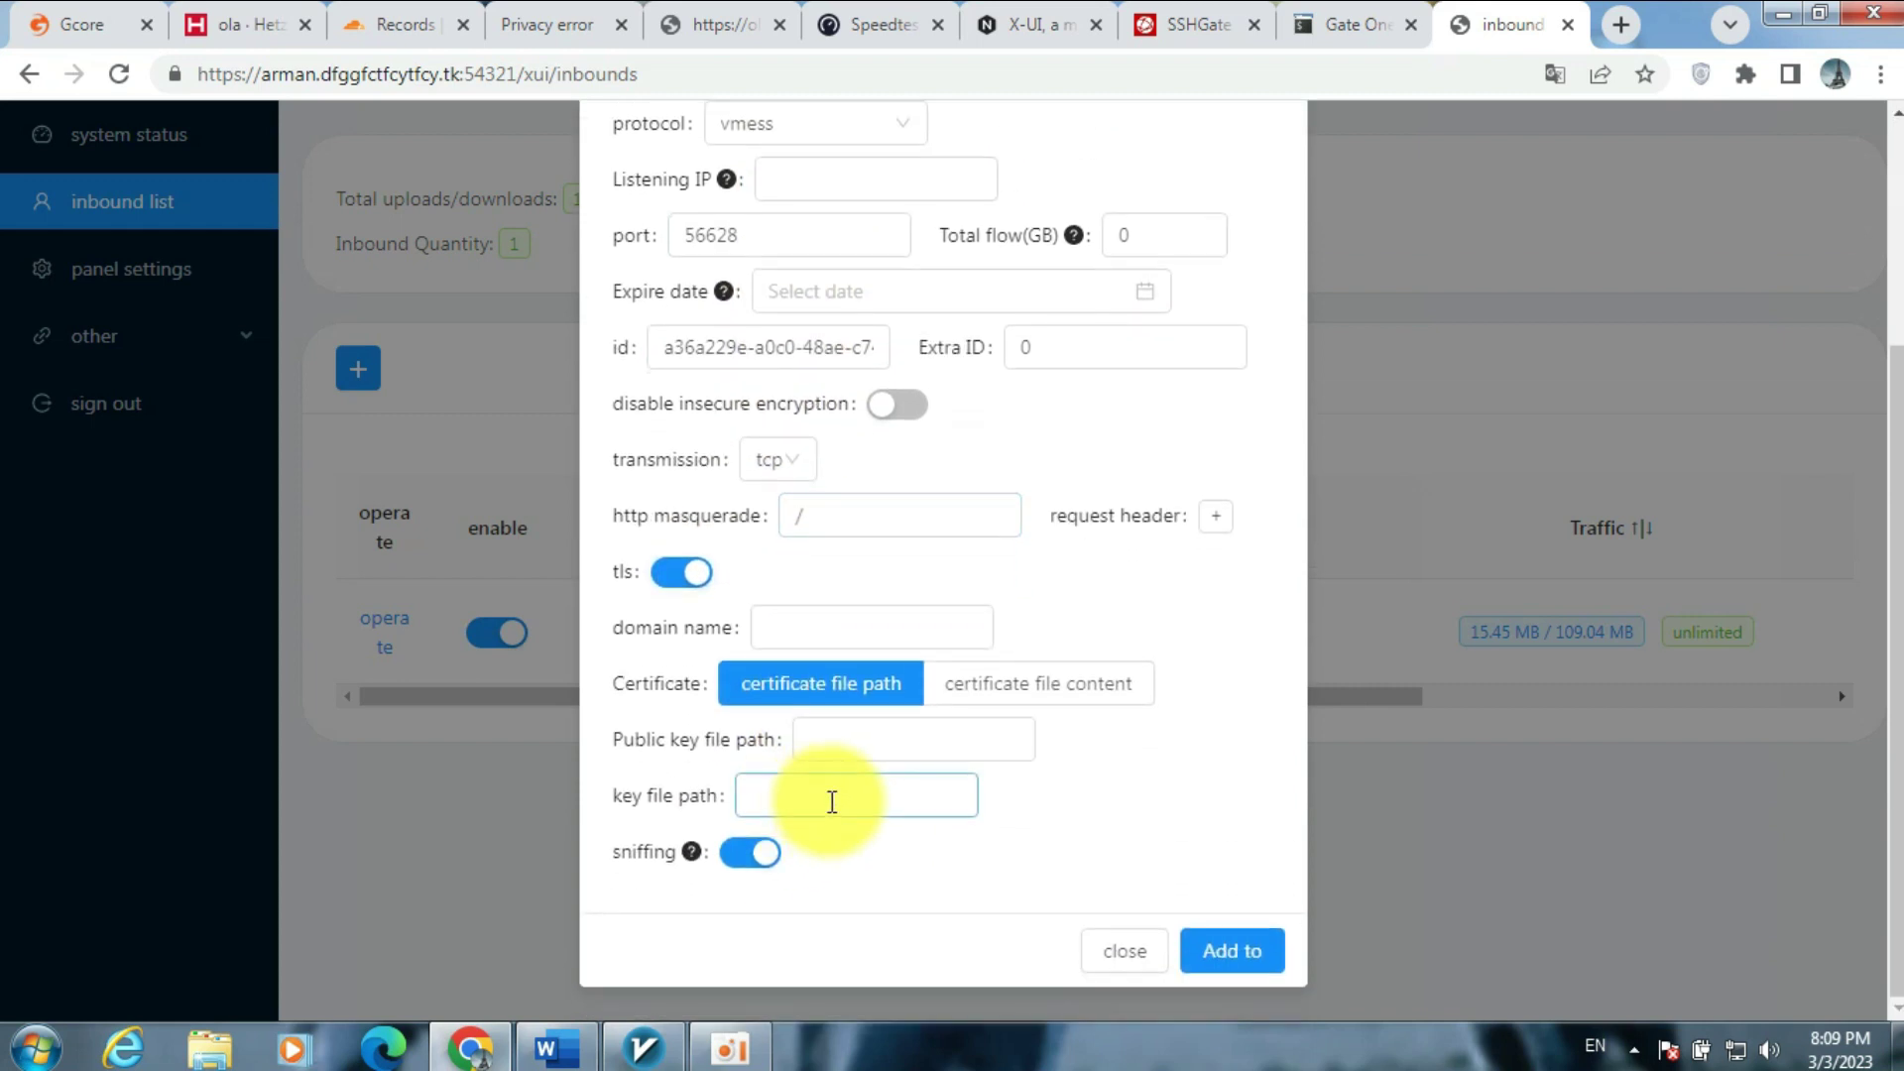
left_click(824, 746)
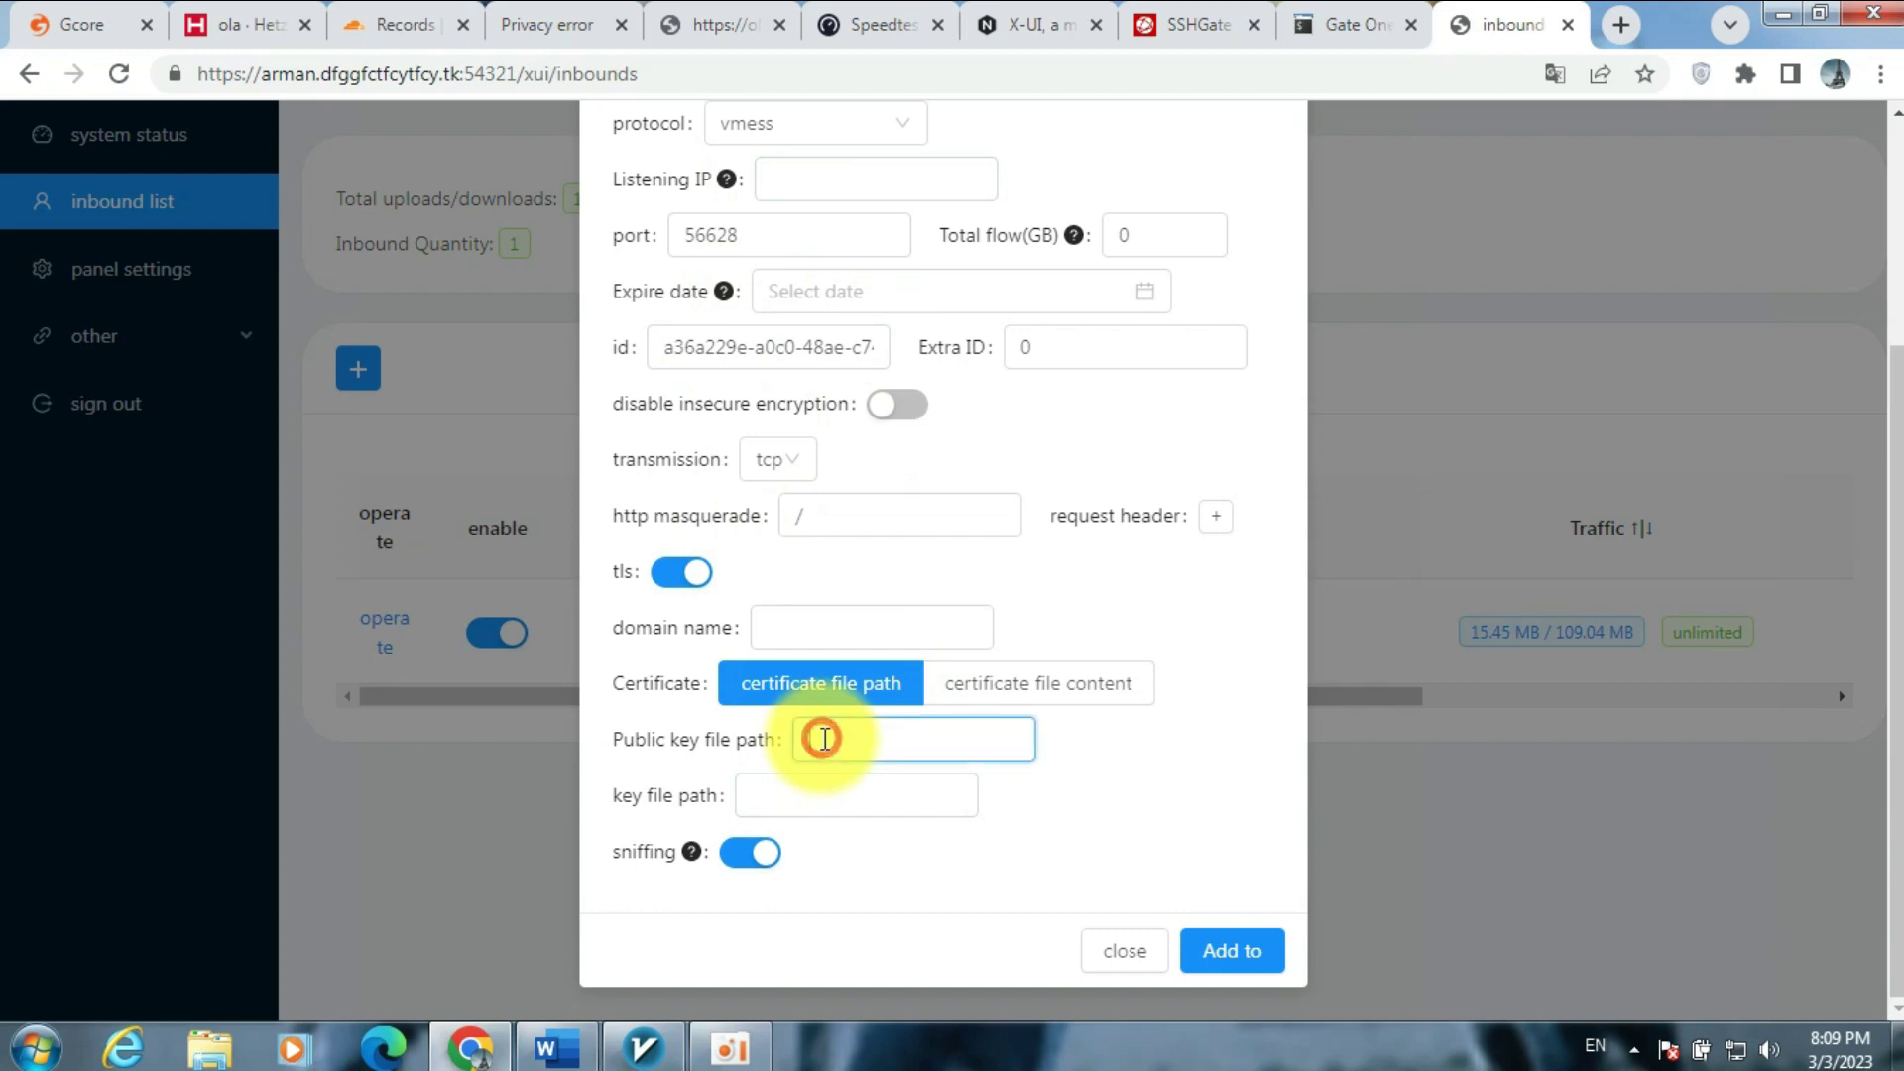
left_click(935, 787)
left_click(856, 794)
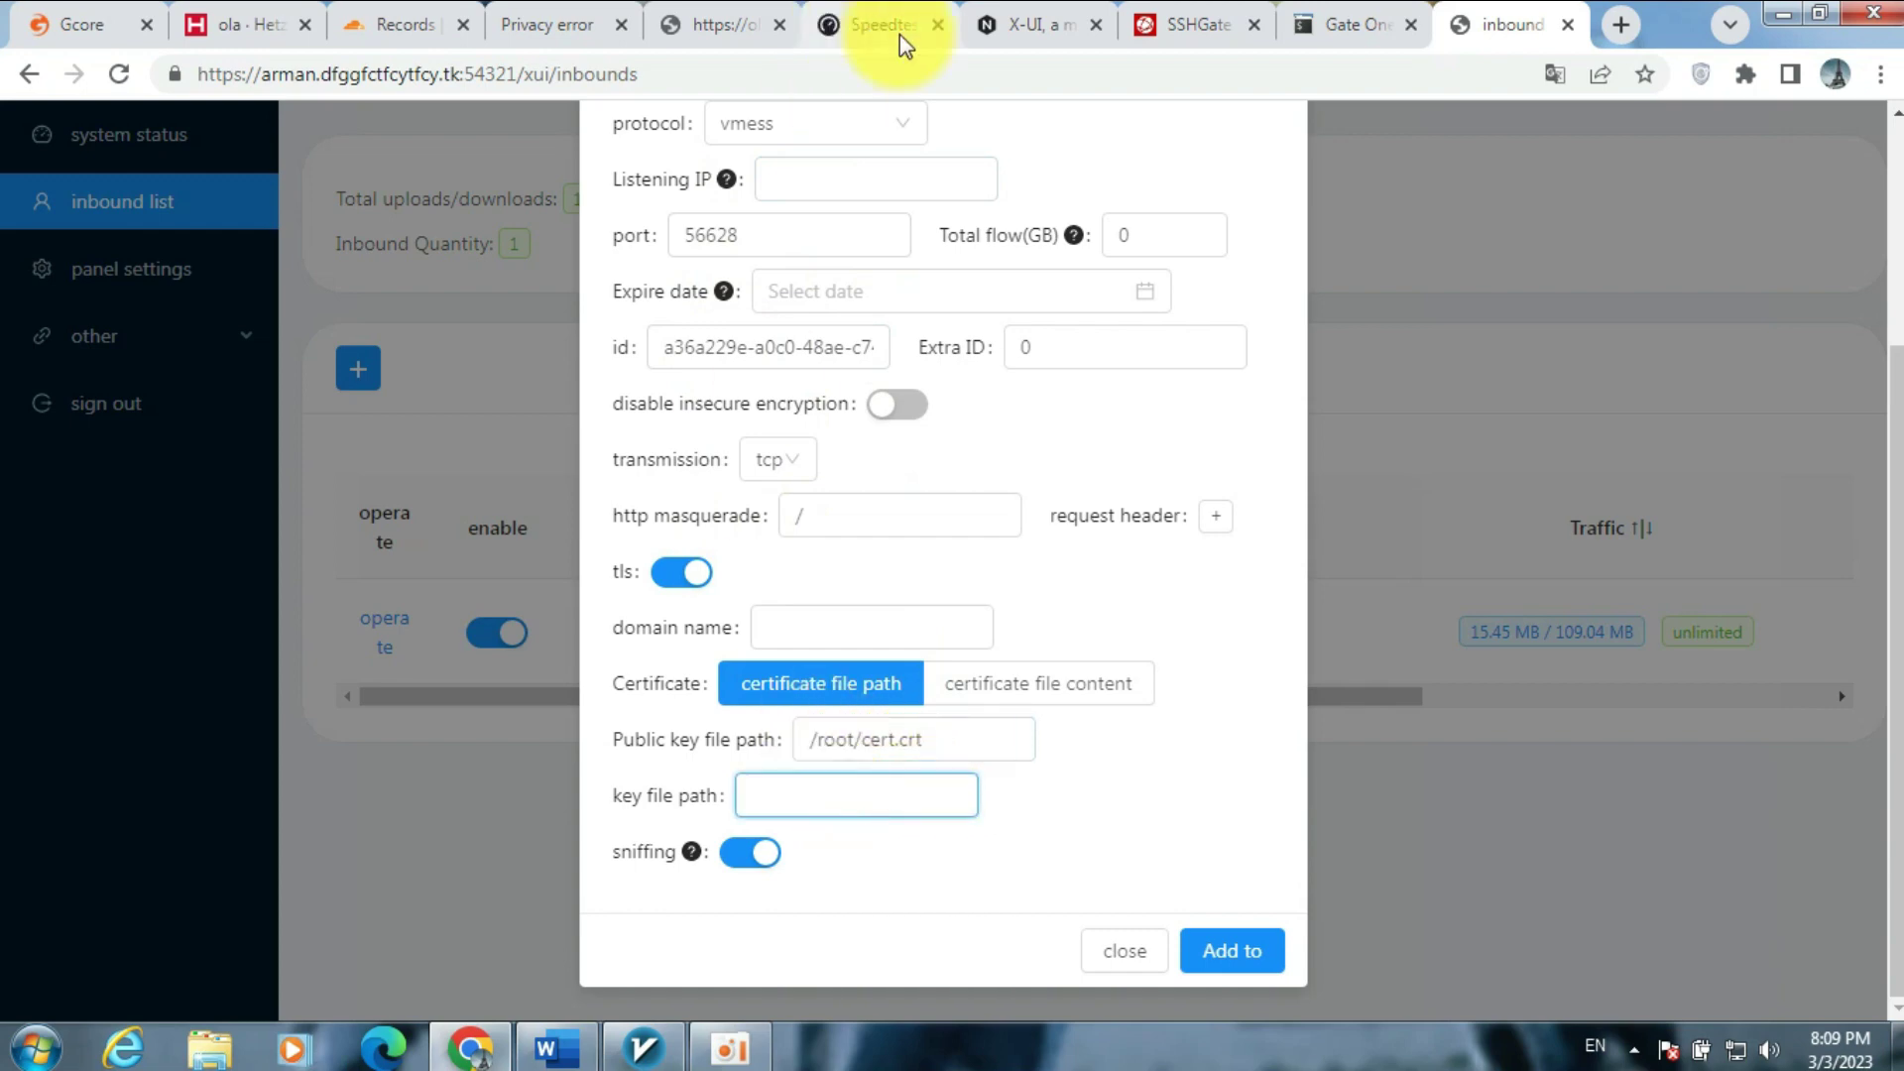
left_click(1002, 26)
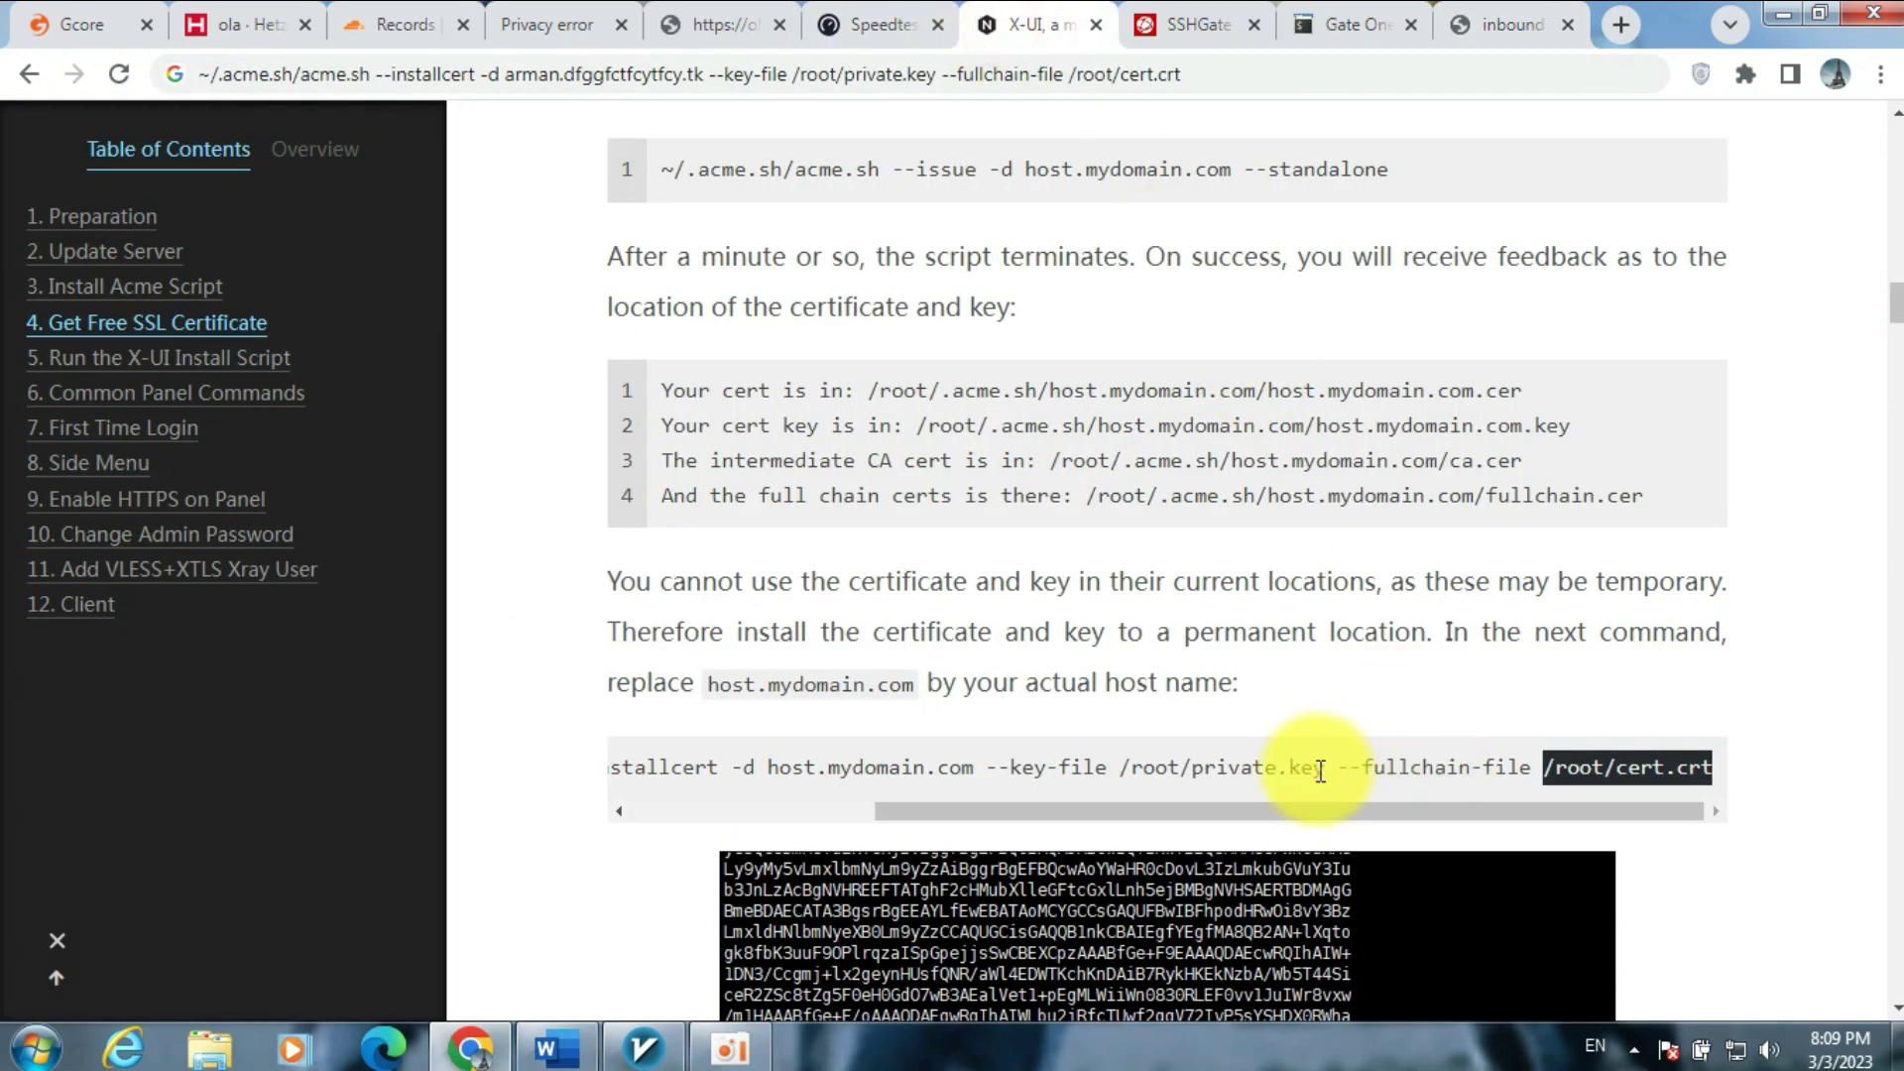
left_click_drag(1324, 771, 1132, 770)
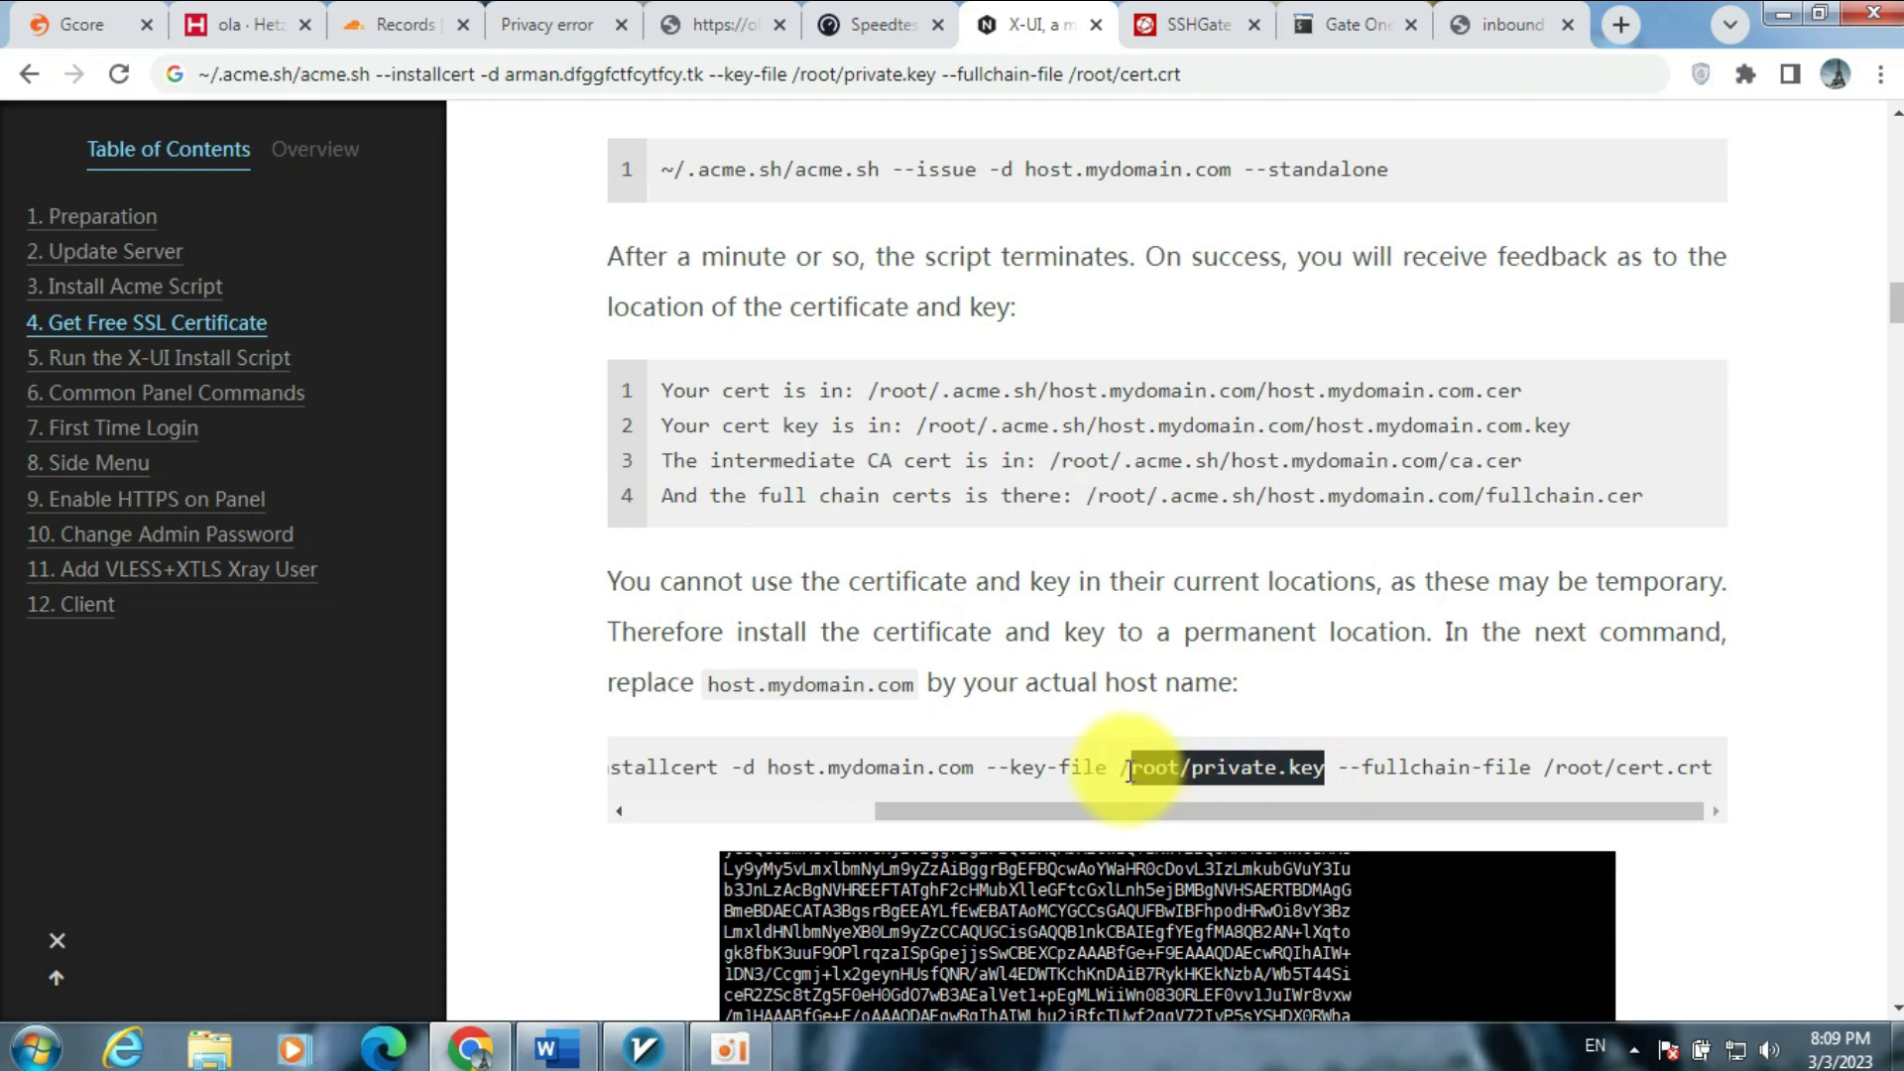
left_click(1502, 24)
type("/root/private.key")
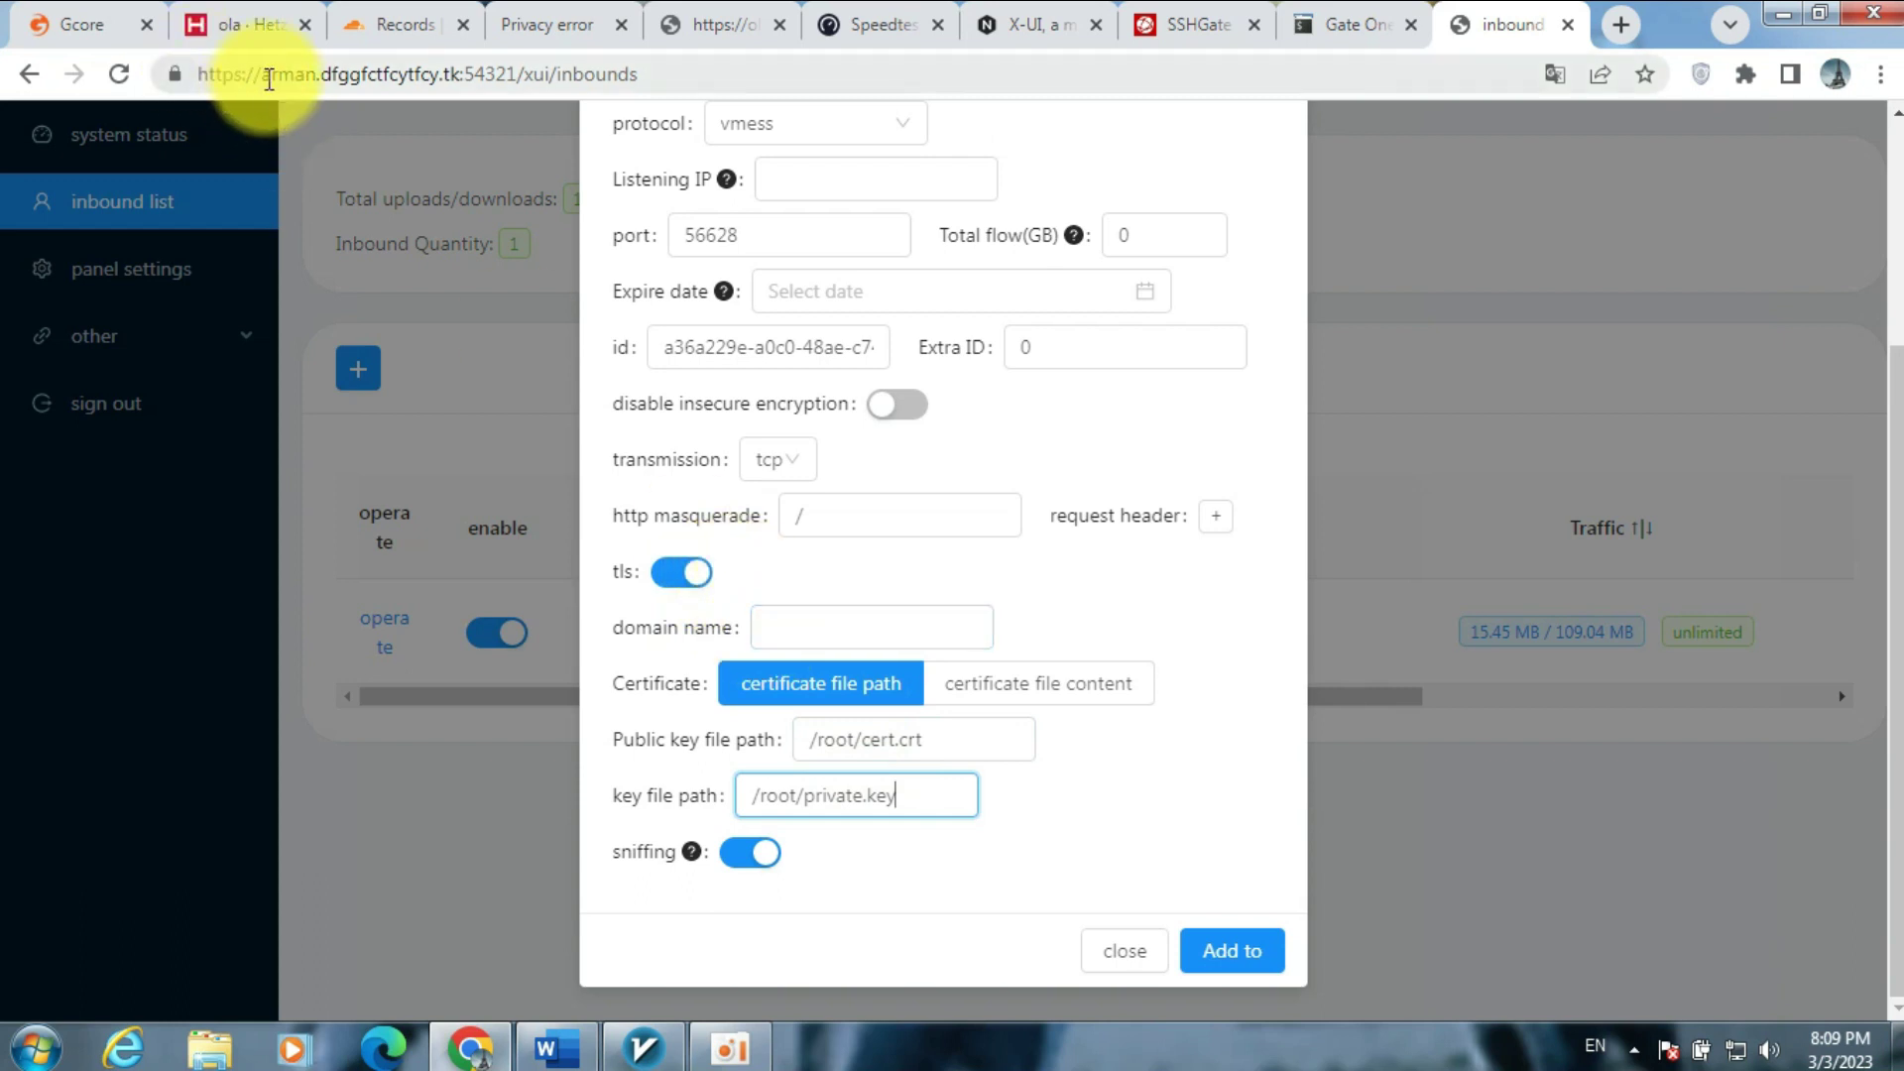
- Paste the panel's domain into Domain name and add the TLS vmess inbound
left_click_drag(266, 75, 460, 75)
key("ctrl+c")
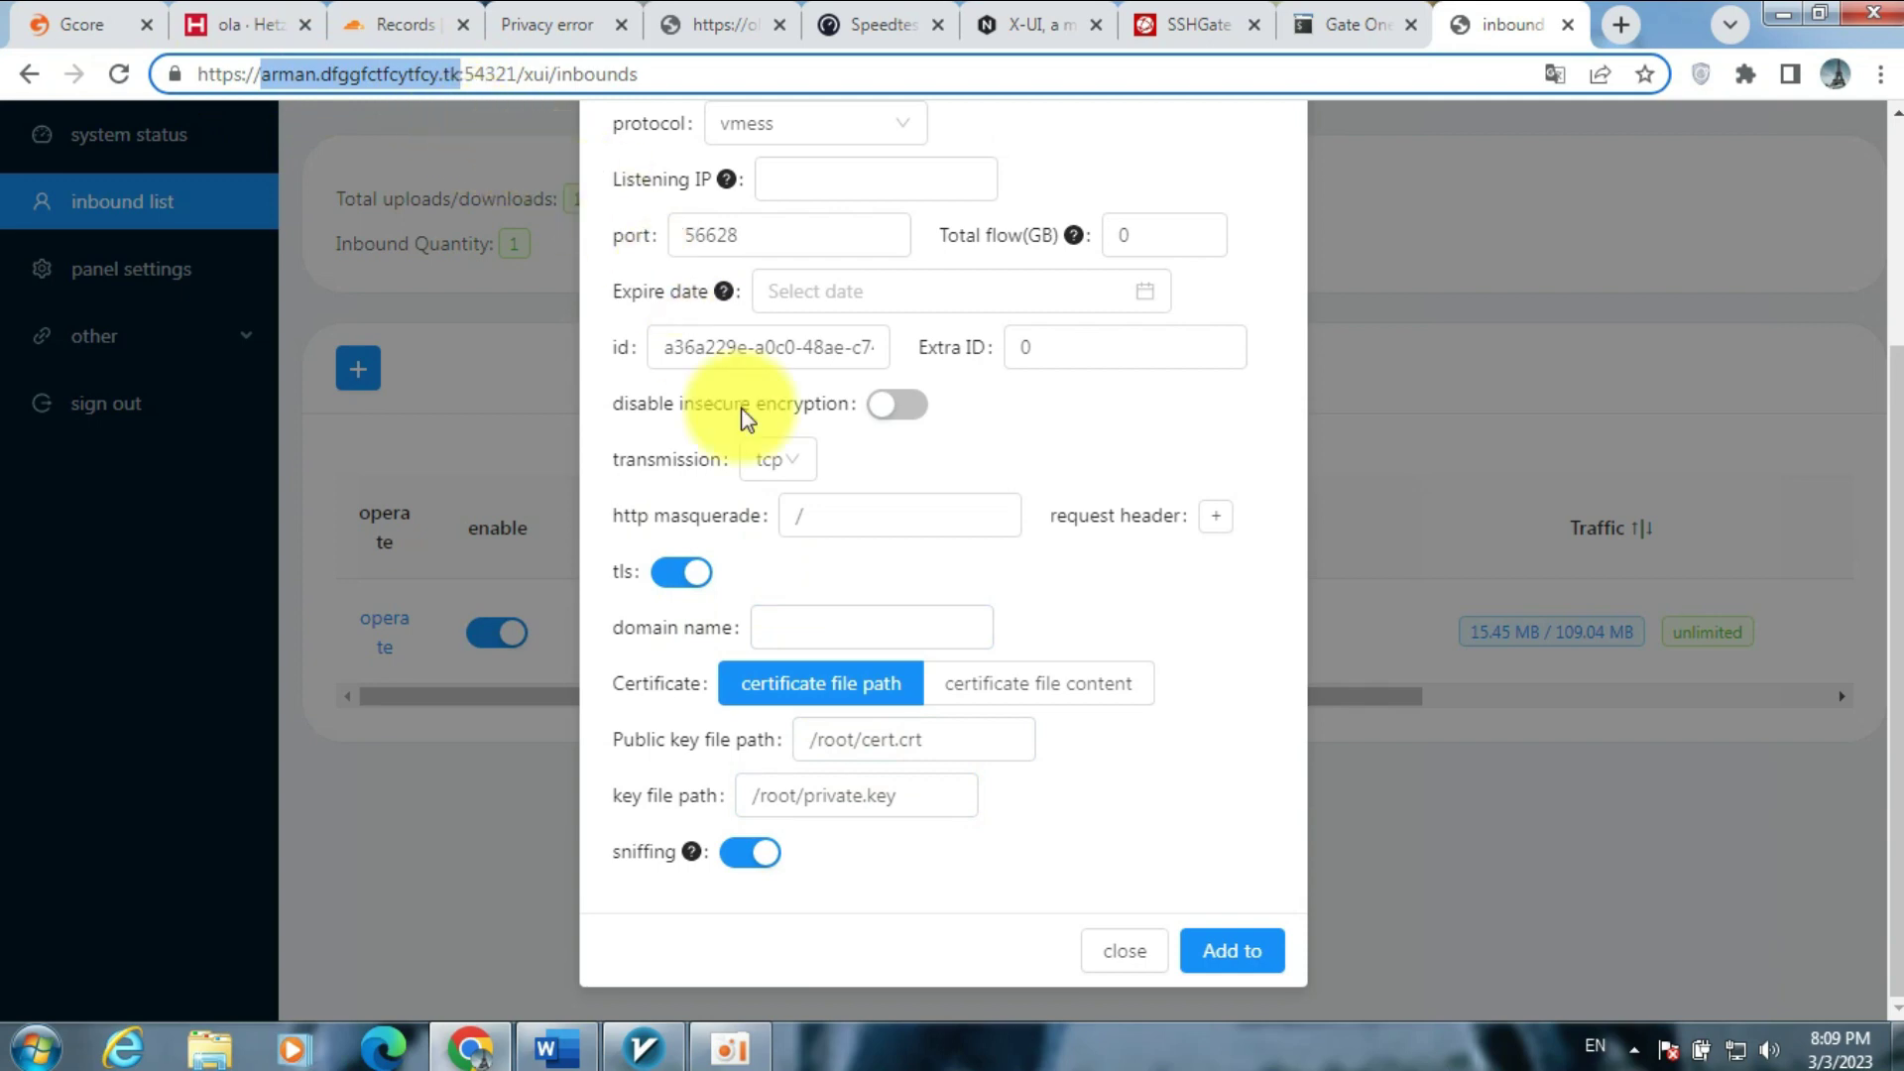
left_click(878, 628)
key("ctrl+v")
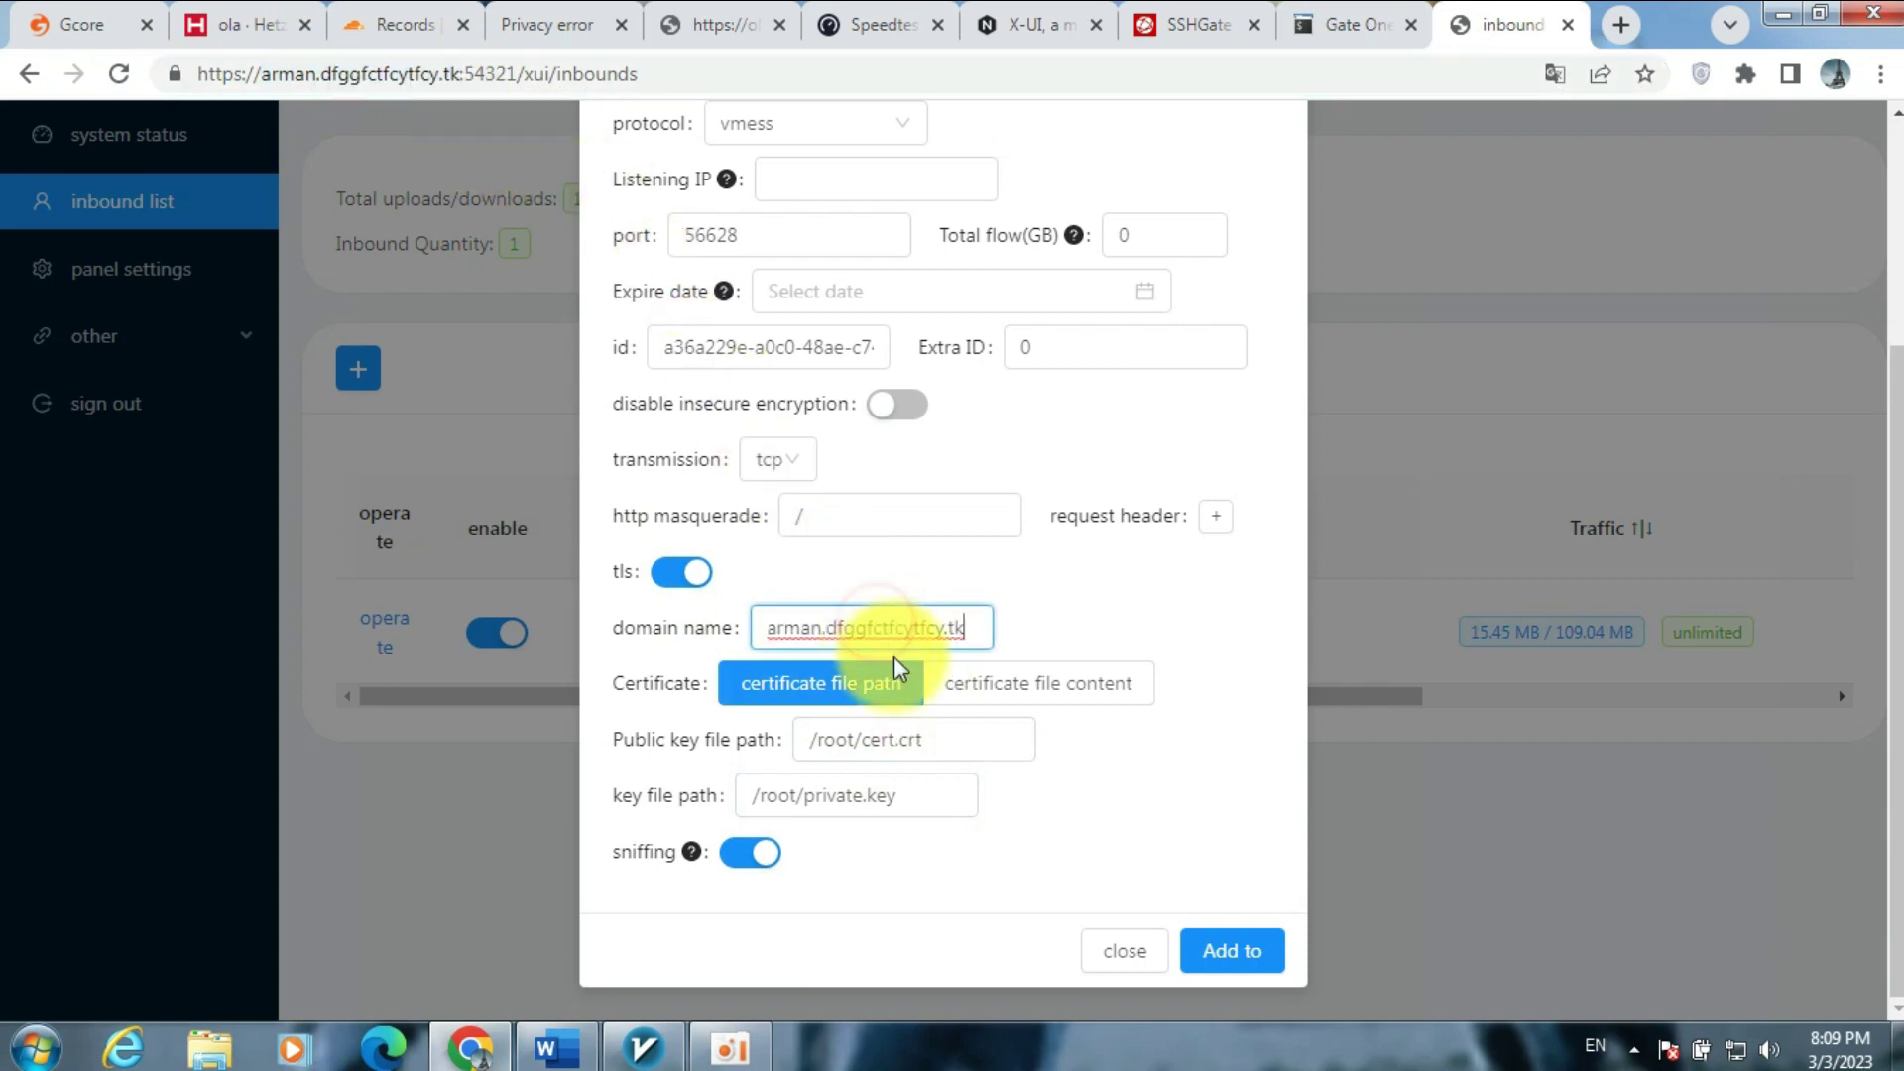
left_click(1245, 962)
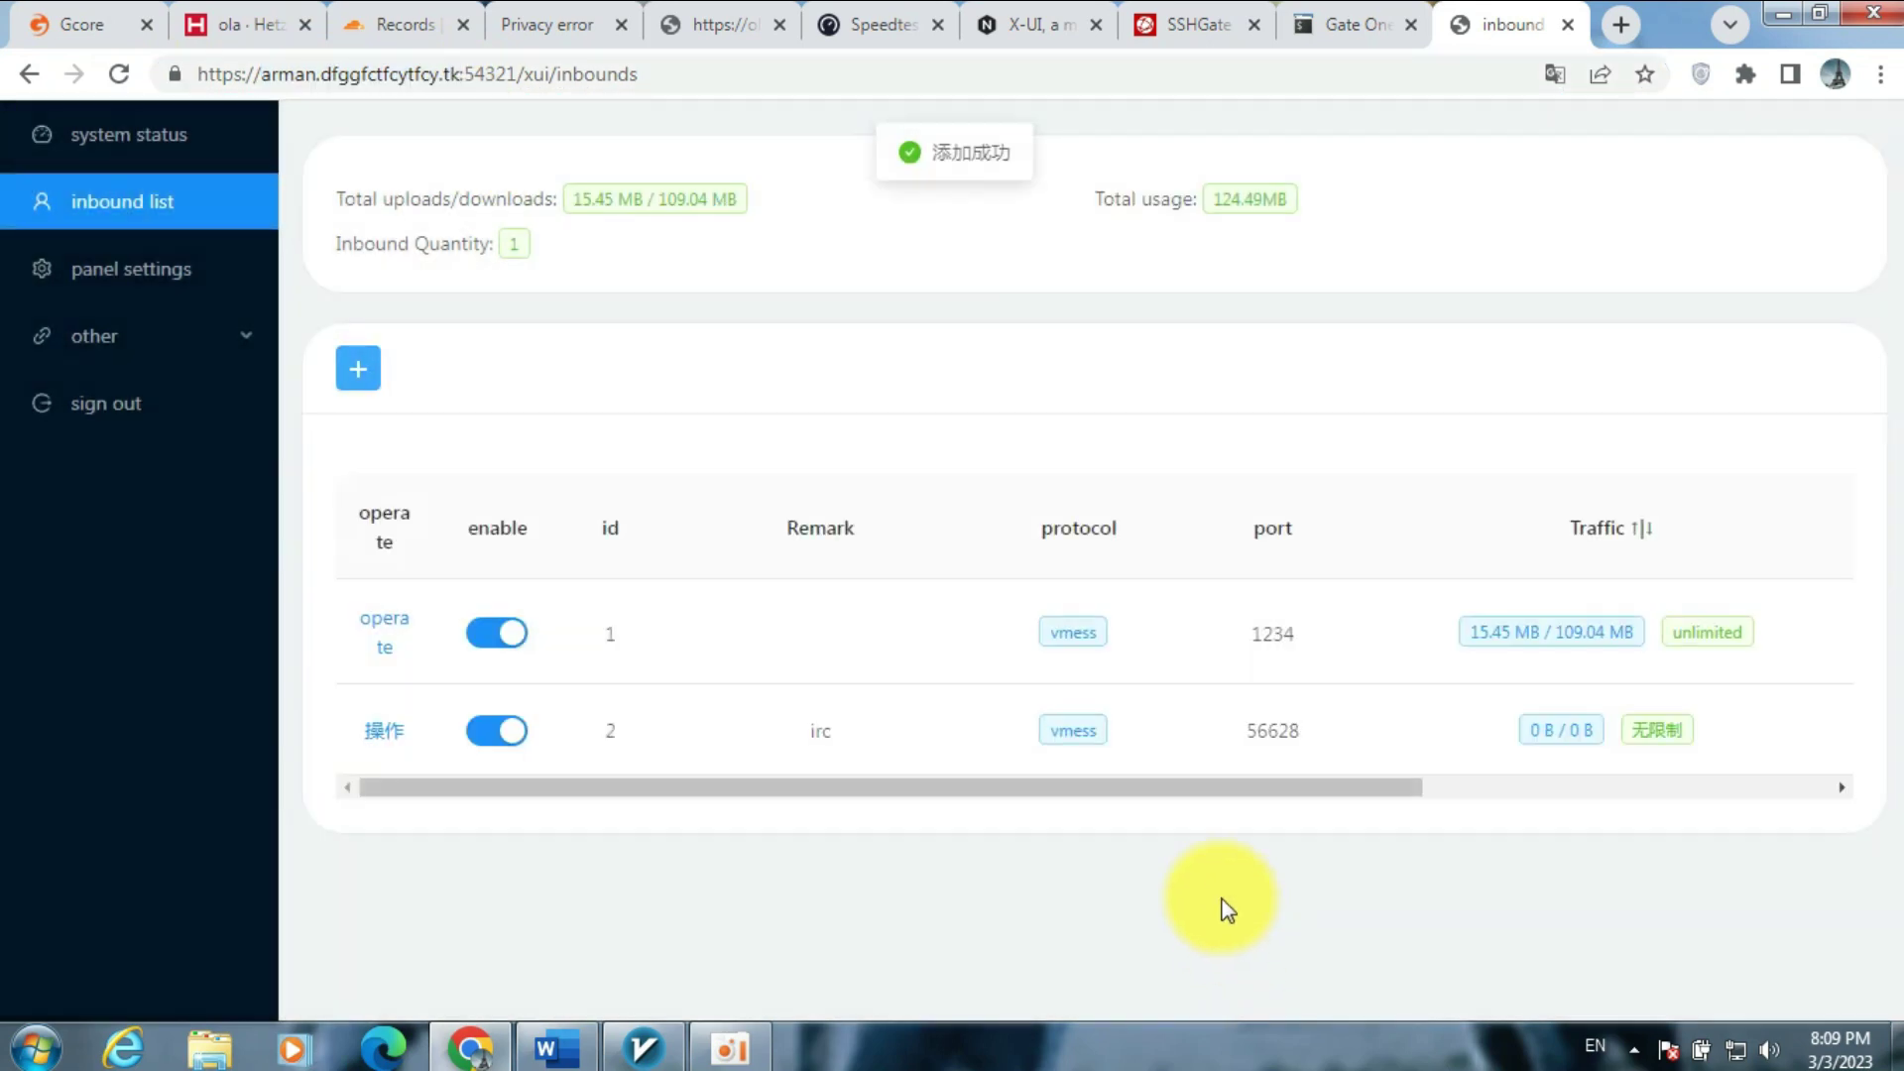
- Copy the new inbound's share link from its QR code view
left_click(400, 744)
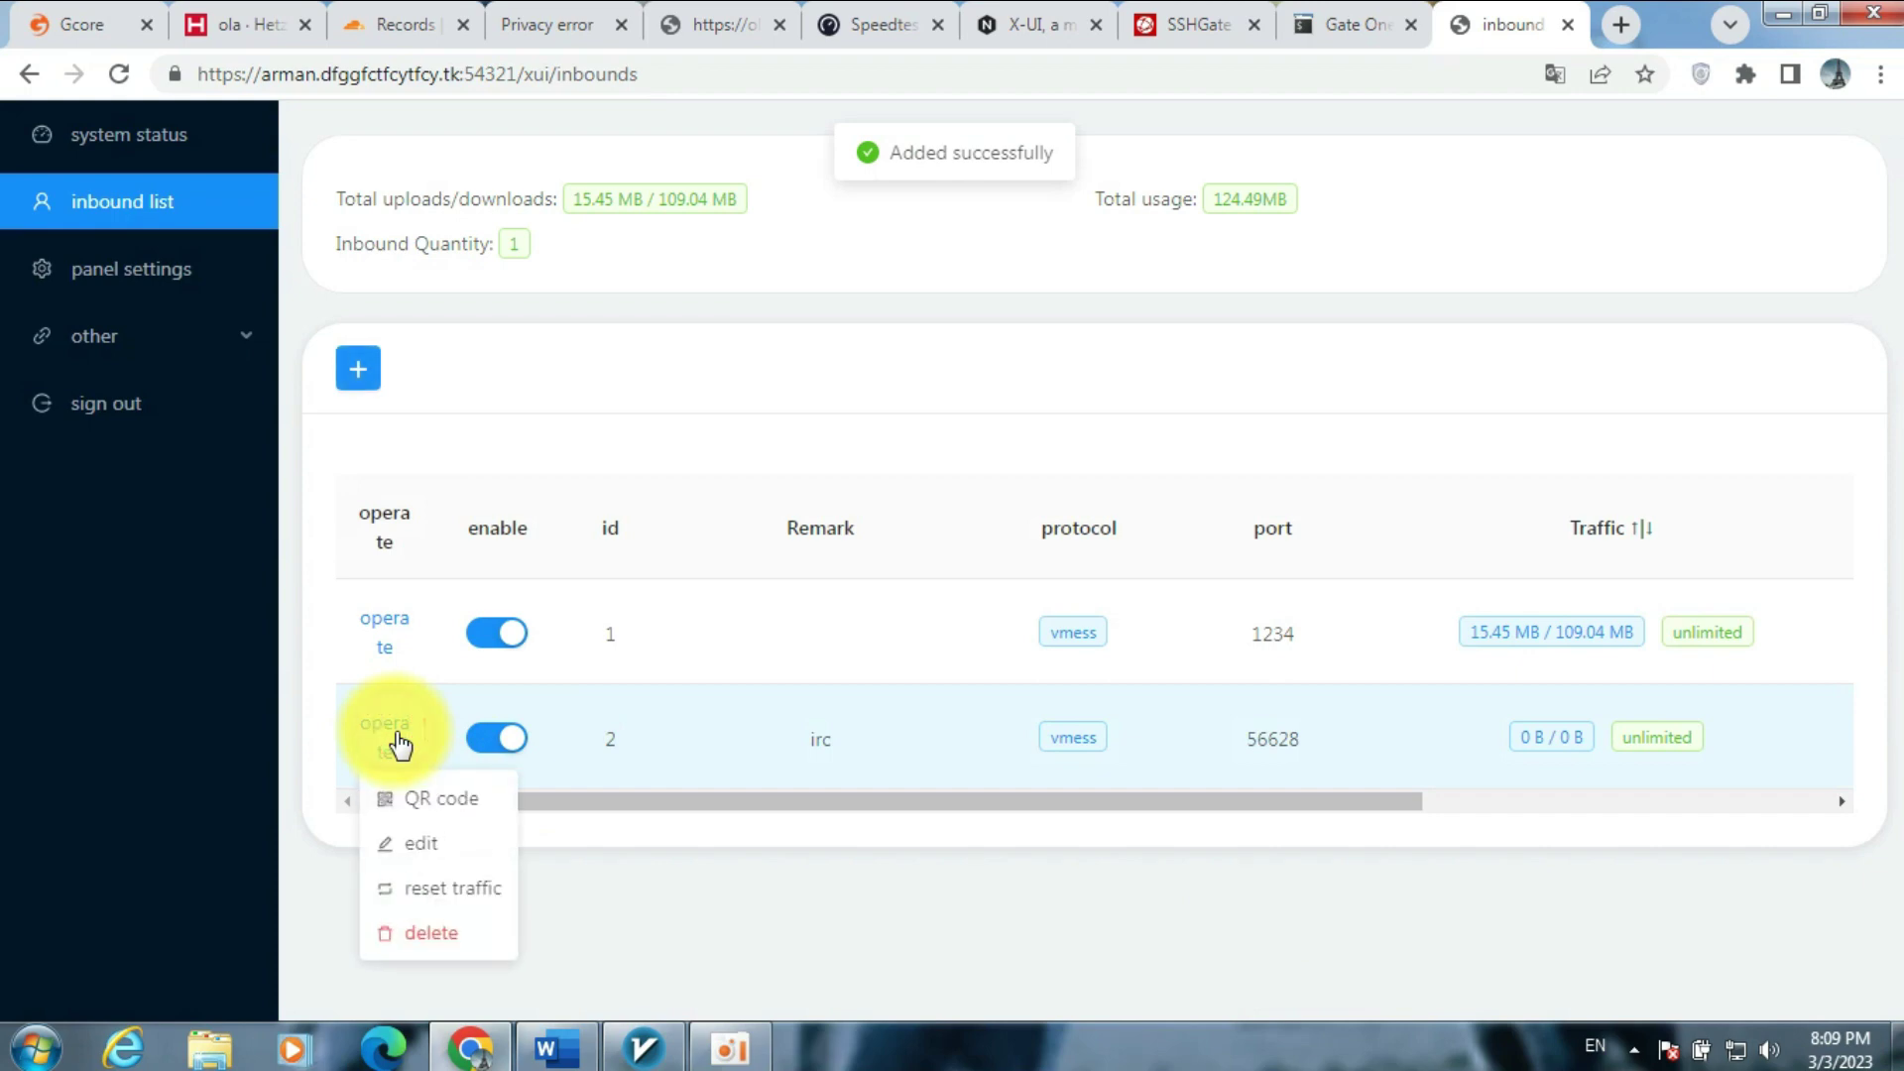
left_click(421, 793)
left_click(1079, 788)
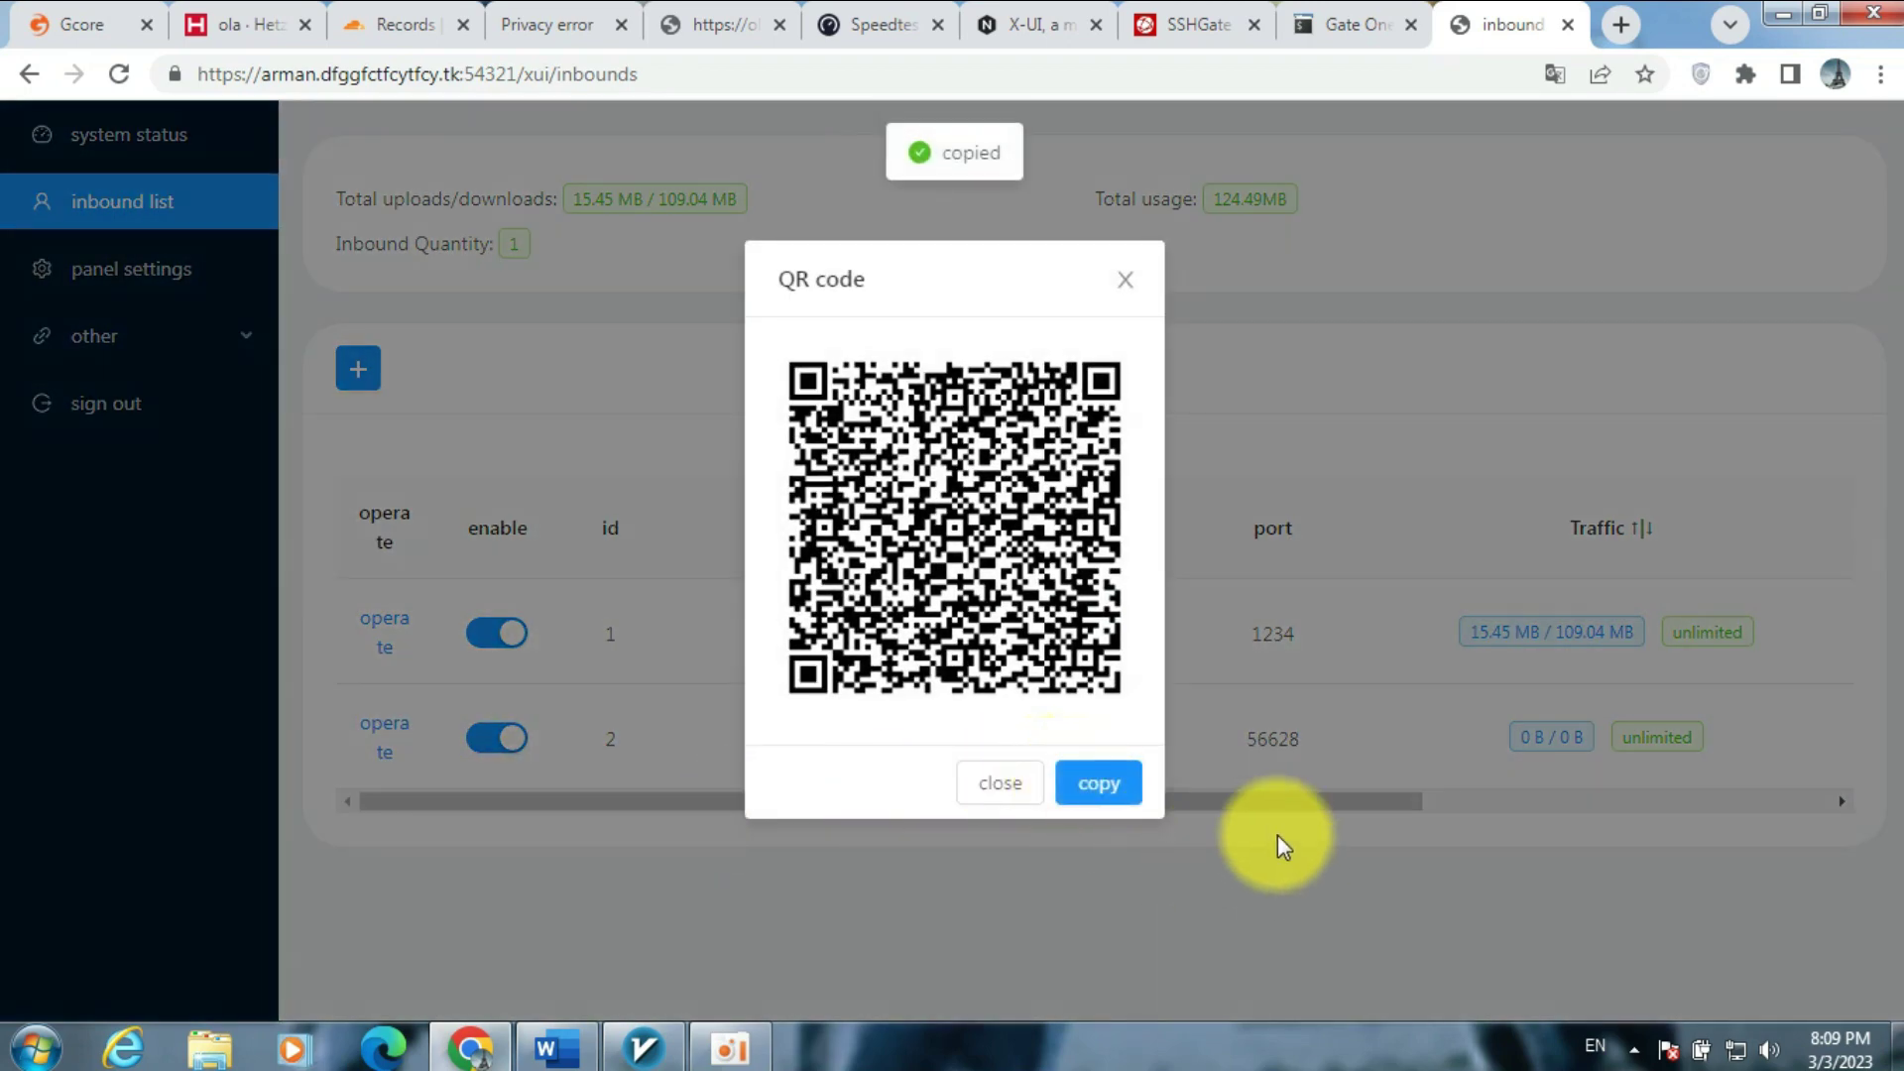
left_click(643, 1046)
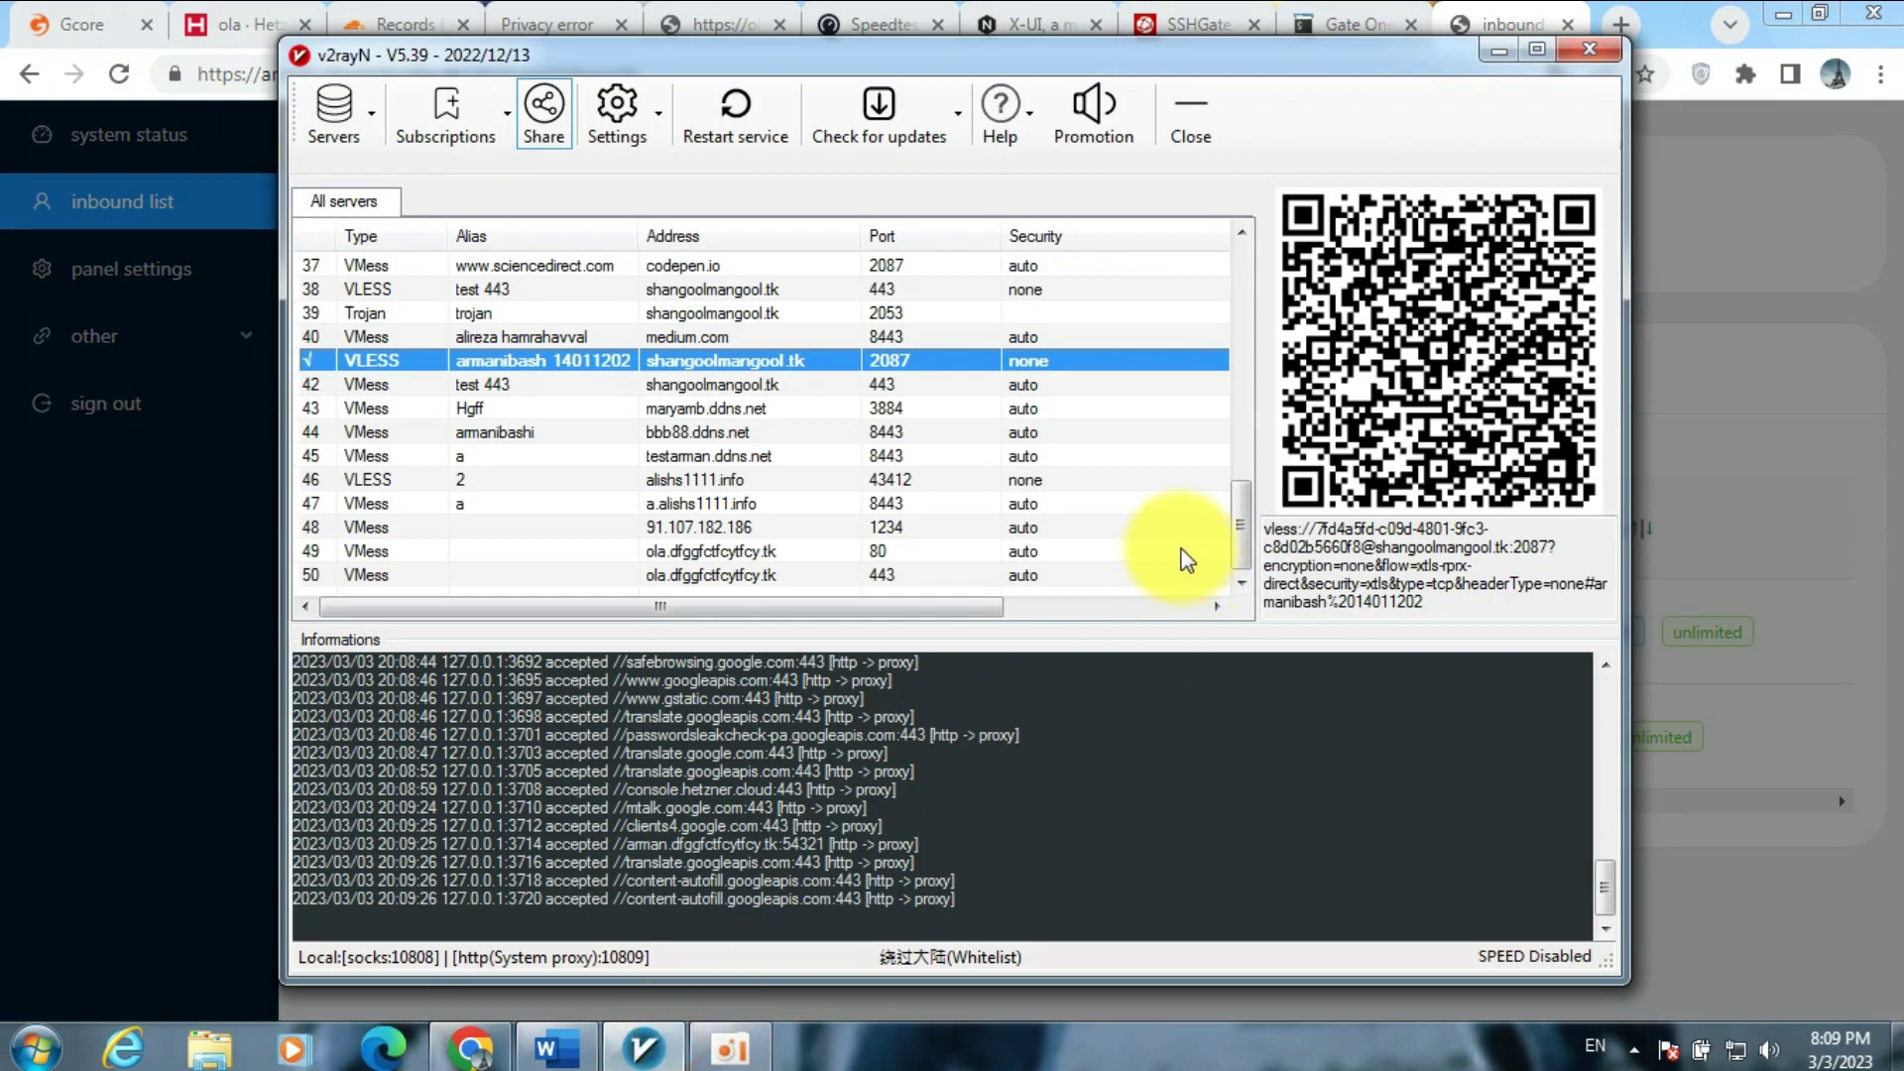
- Import the irc server on port 56628 from the clipboard, speed-test it, then activate the 8443 server
key("ctrl+v")
left_click(1112, 635)
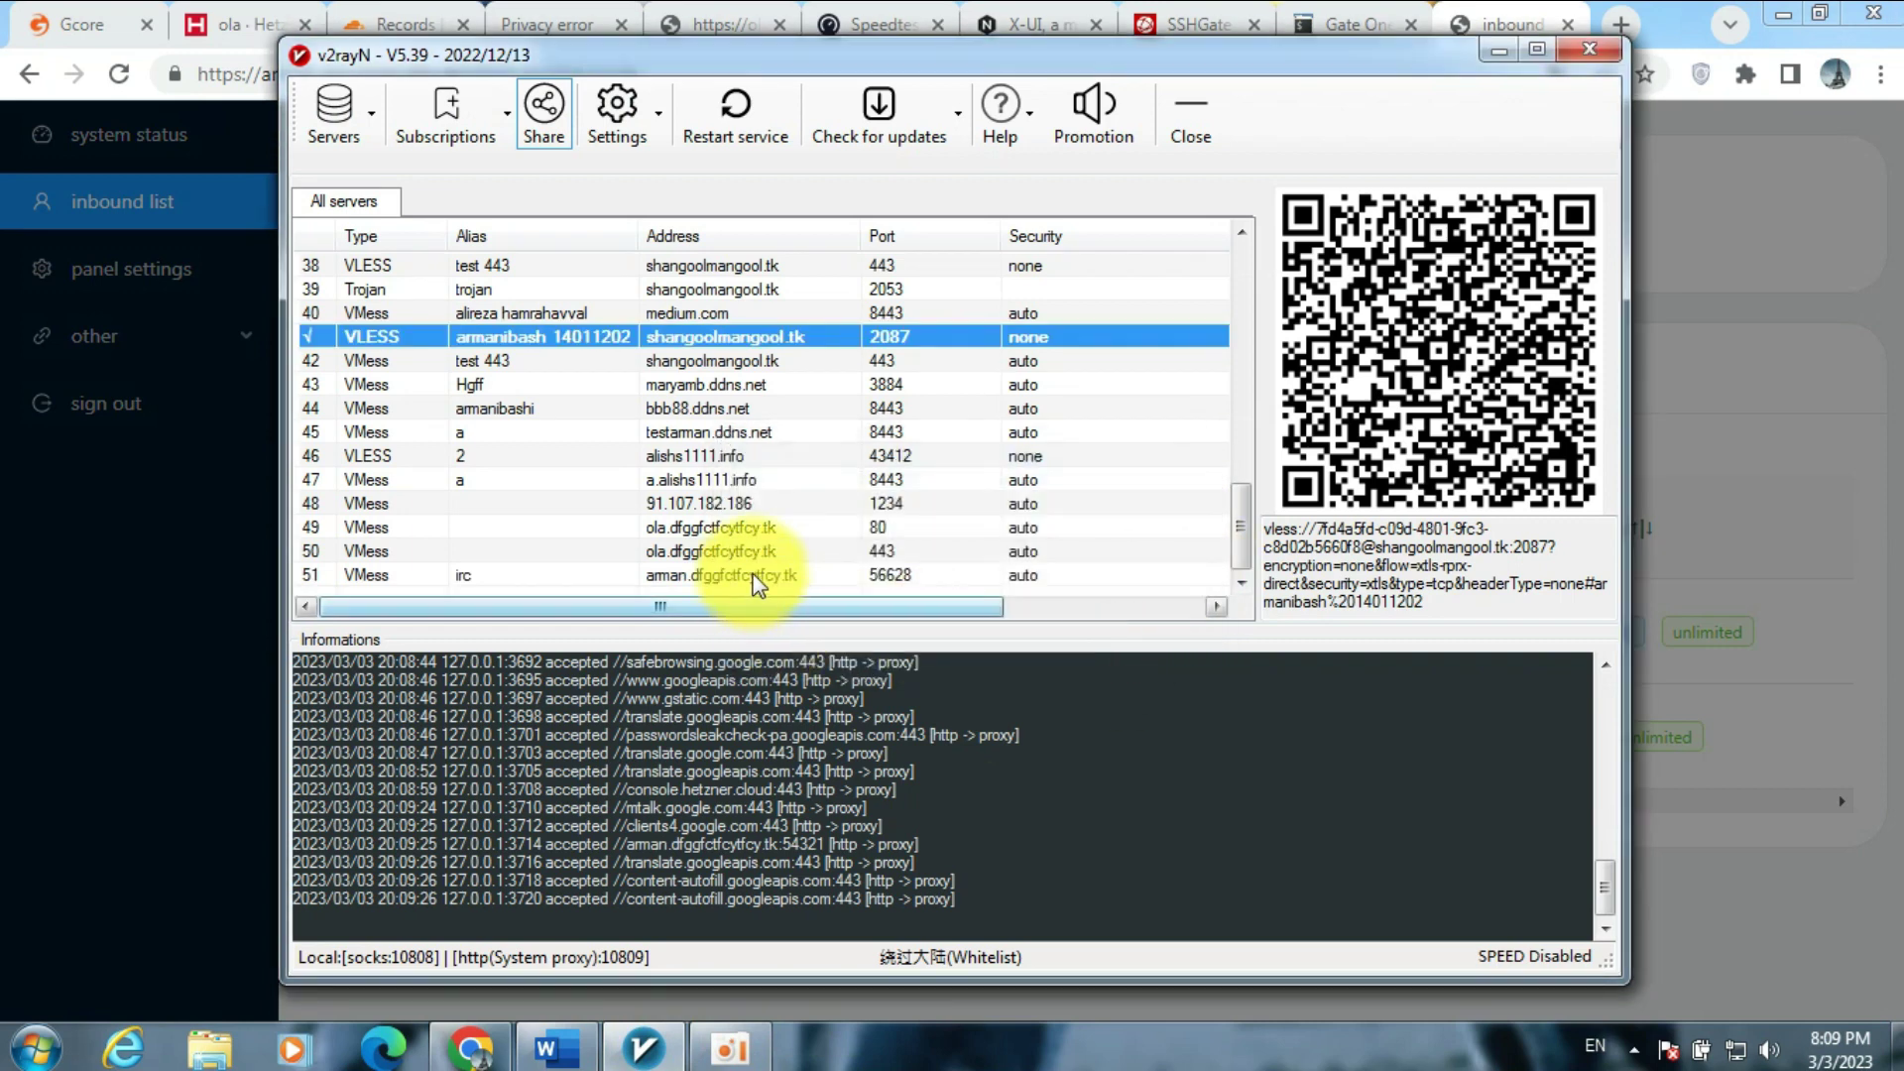
left_click(756, 575)
left_click(1172, 605)
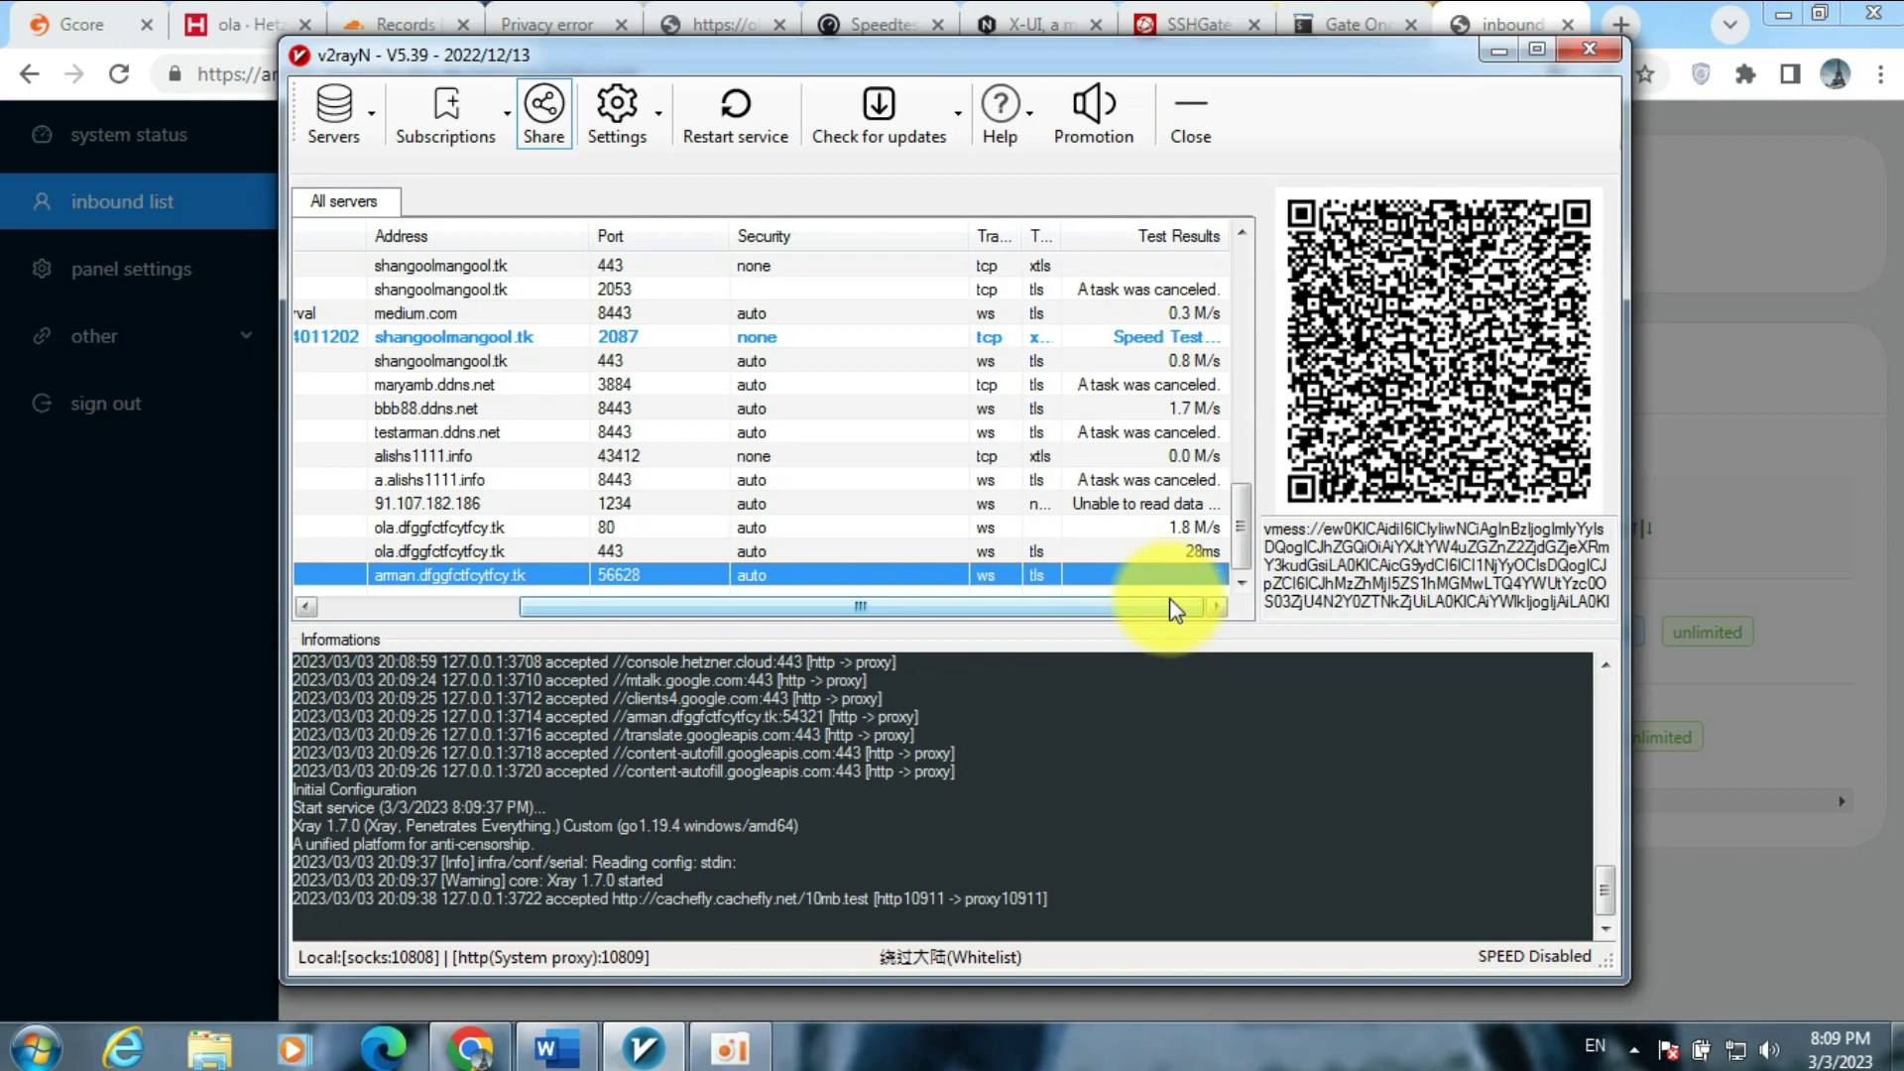
key("ctrl+r")
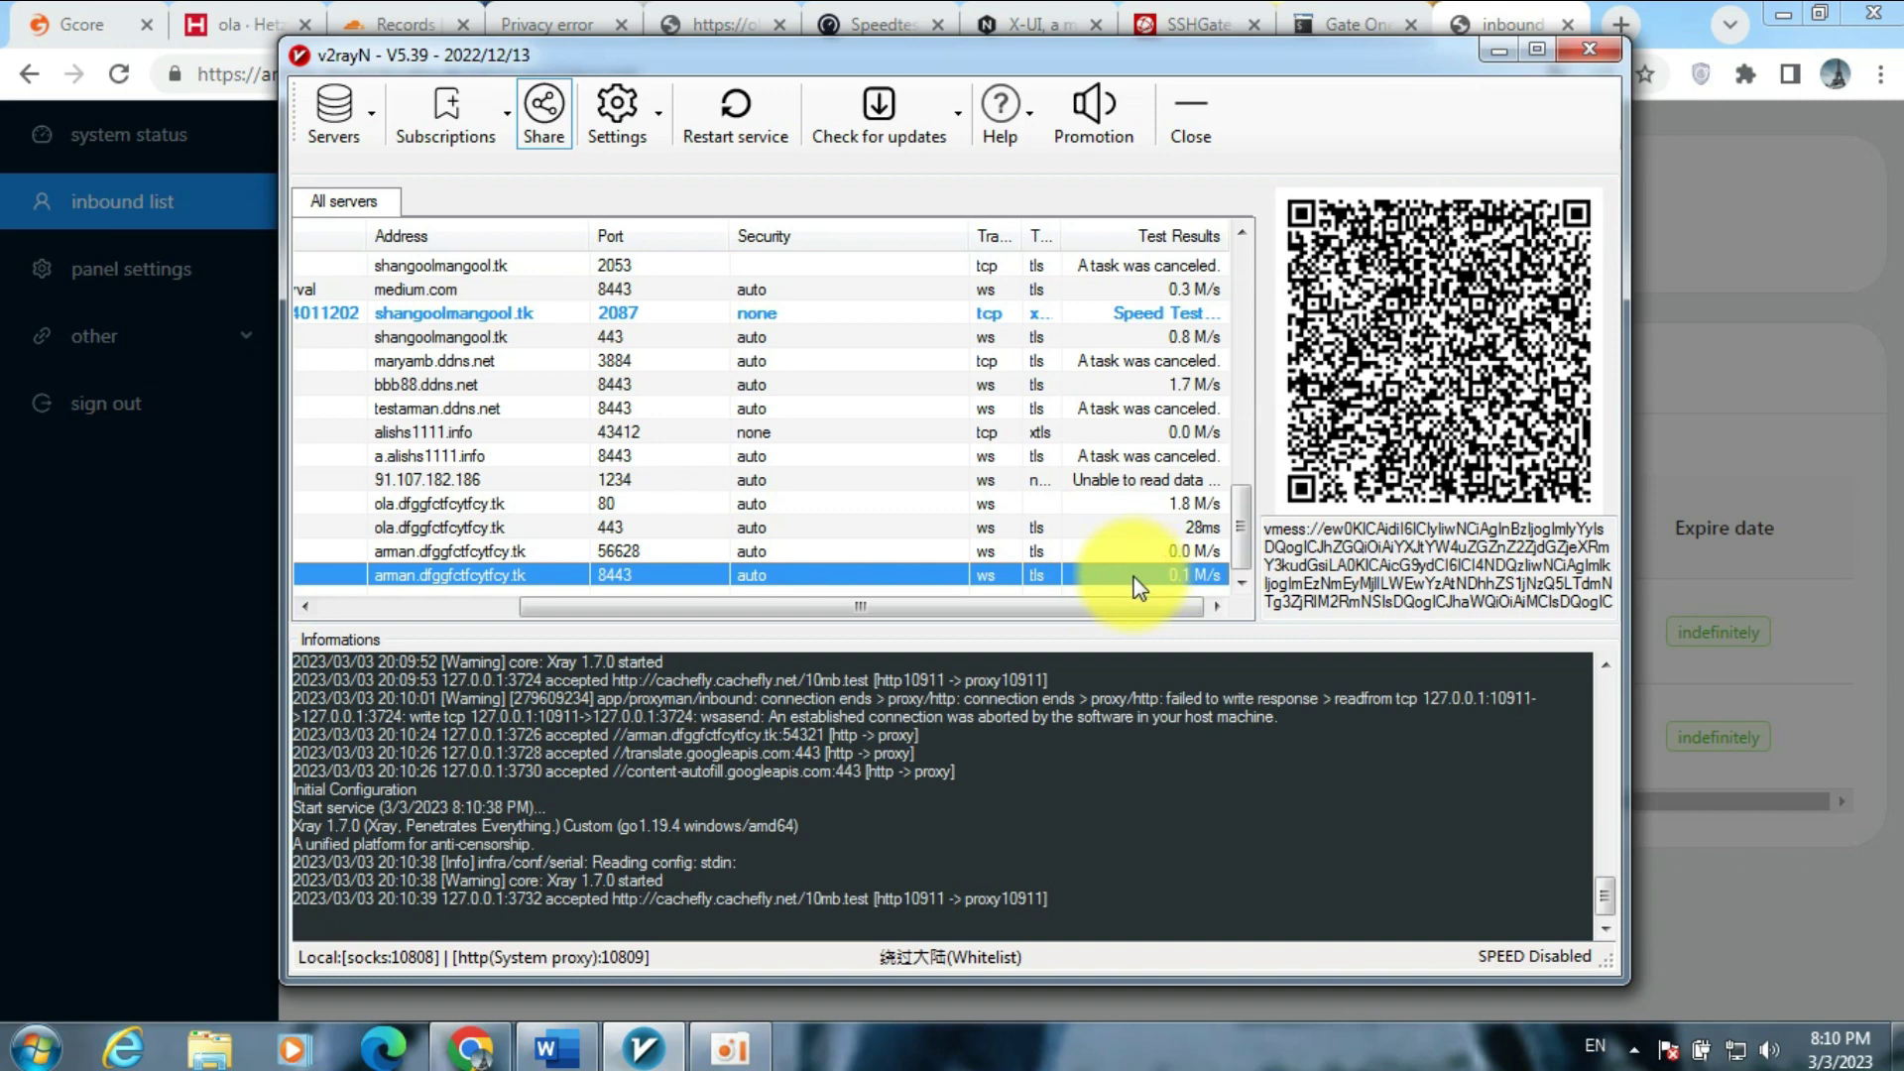
double_click(1138, 578)
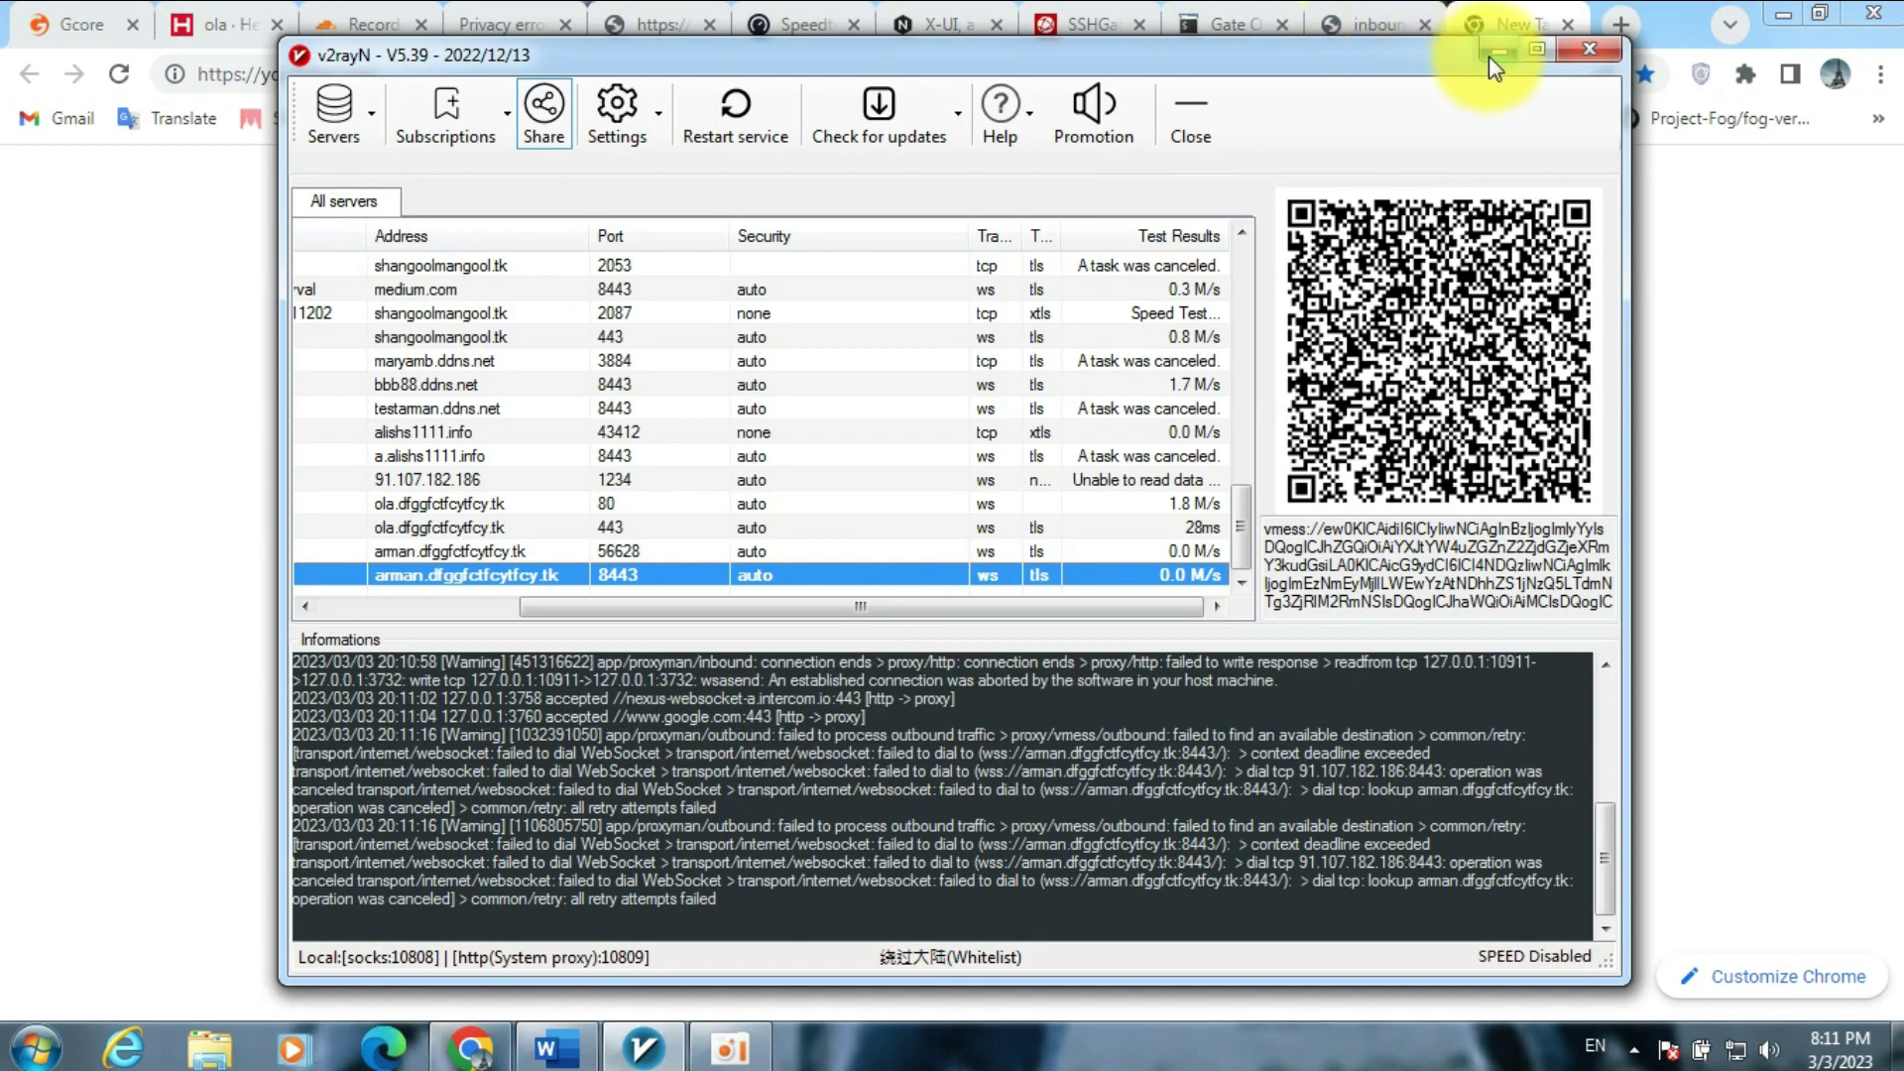
- Start another inbound with protocol vless and XTLS turned on
left_click(1379, 24)
left_click(1280, 280)
left_click(357, 369)
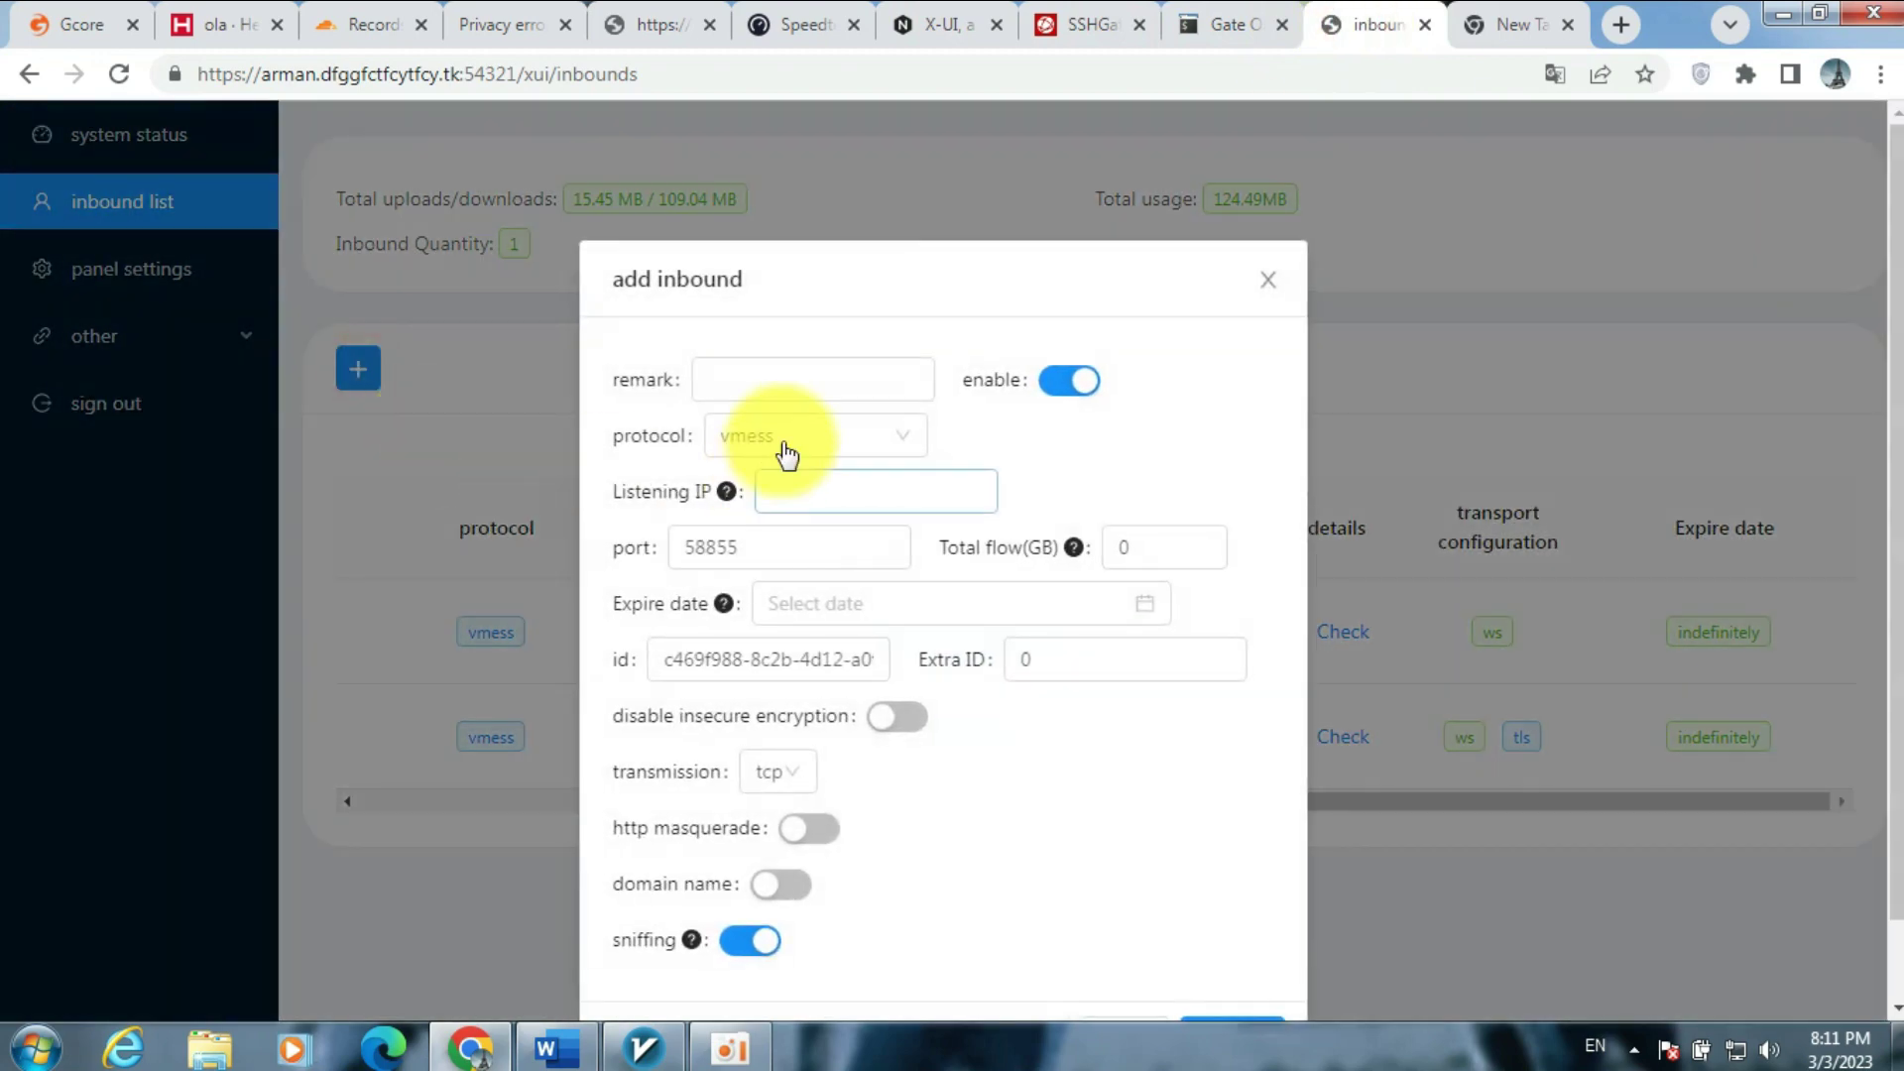
left_click(892, 435)
left_click(862, 442)
left_click(843, 436)
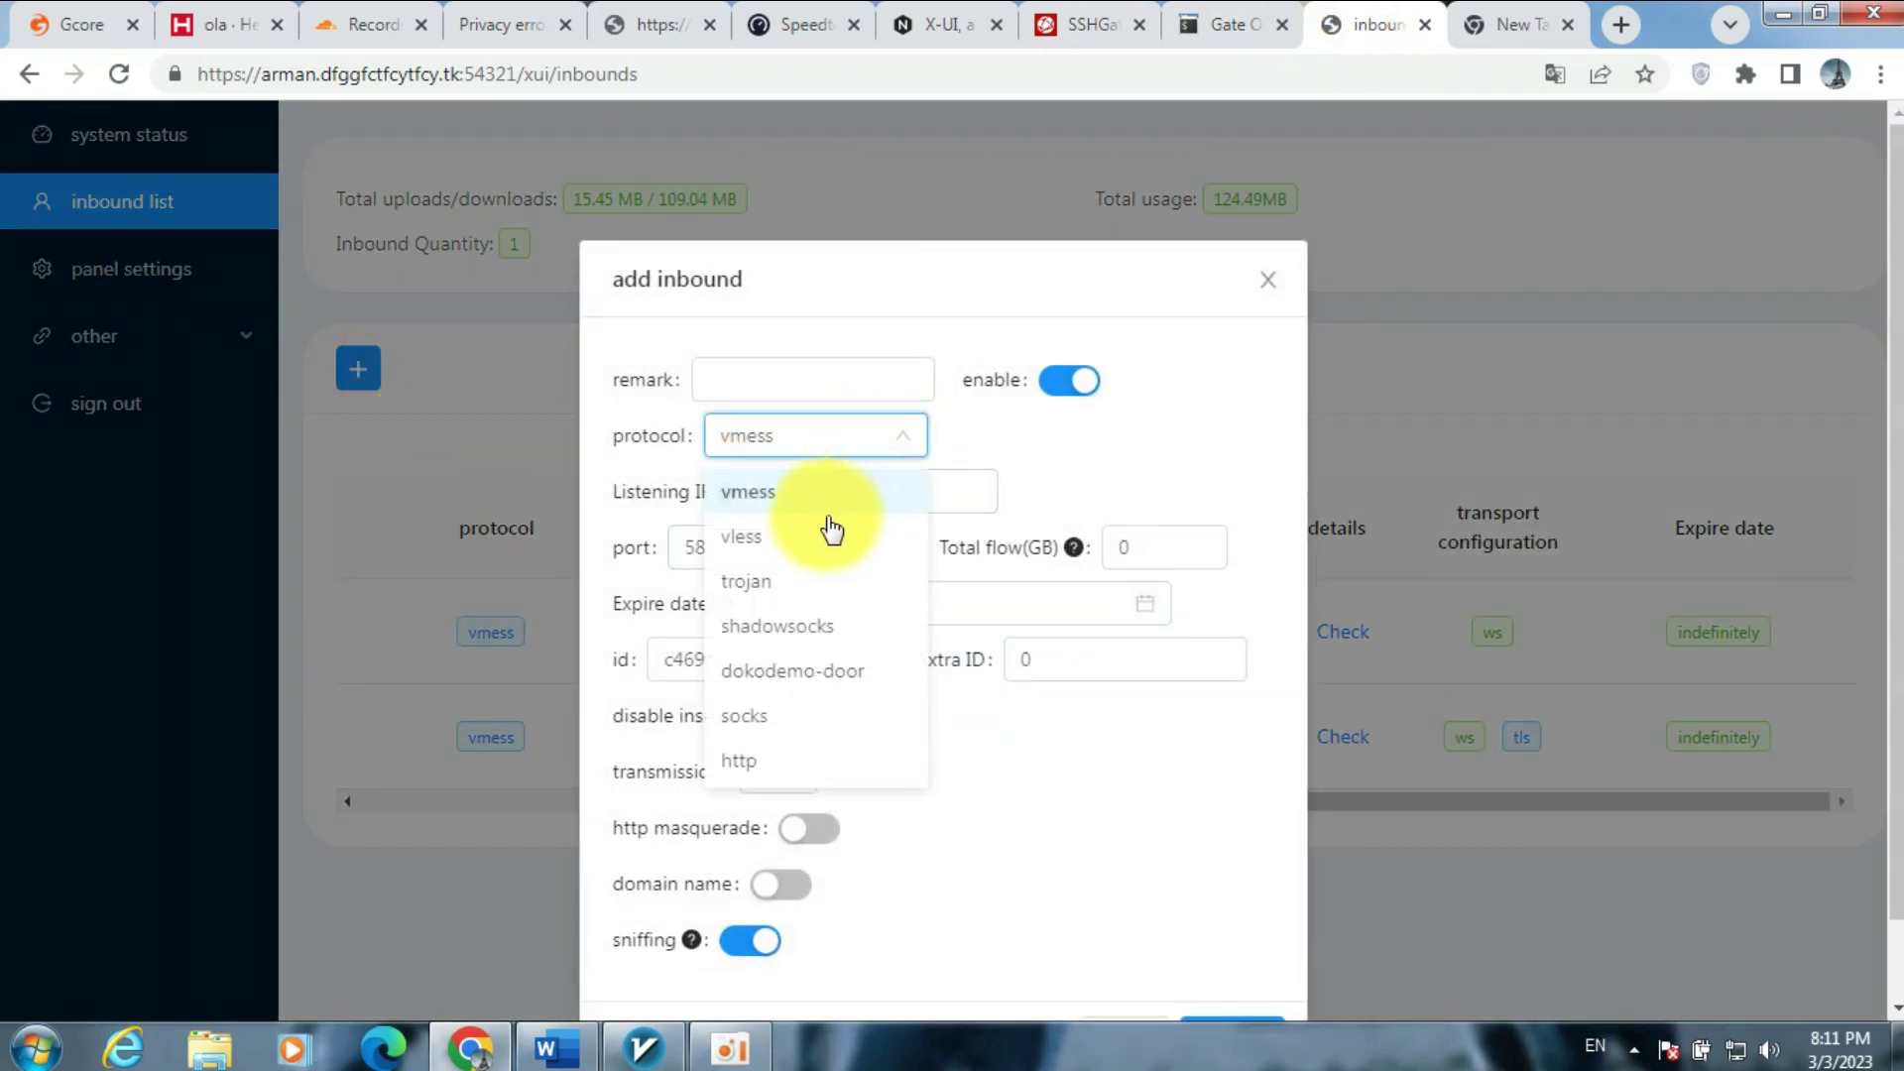
left_click(833, 528)
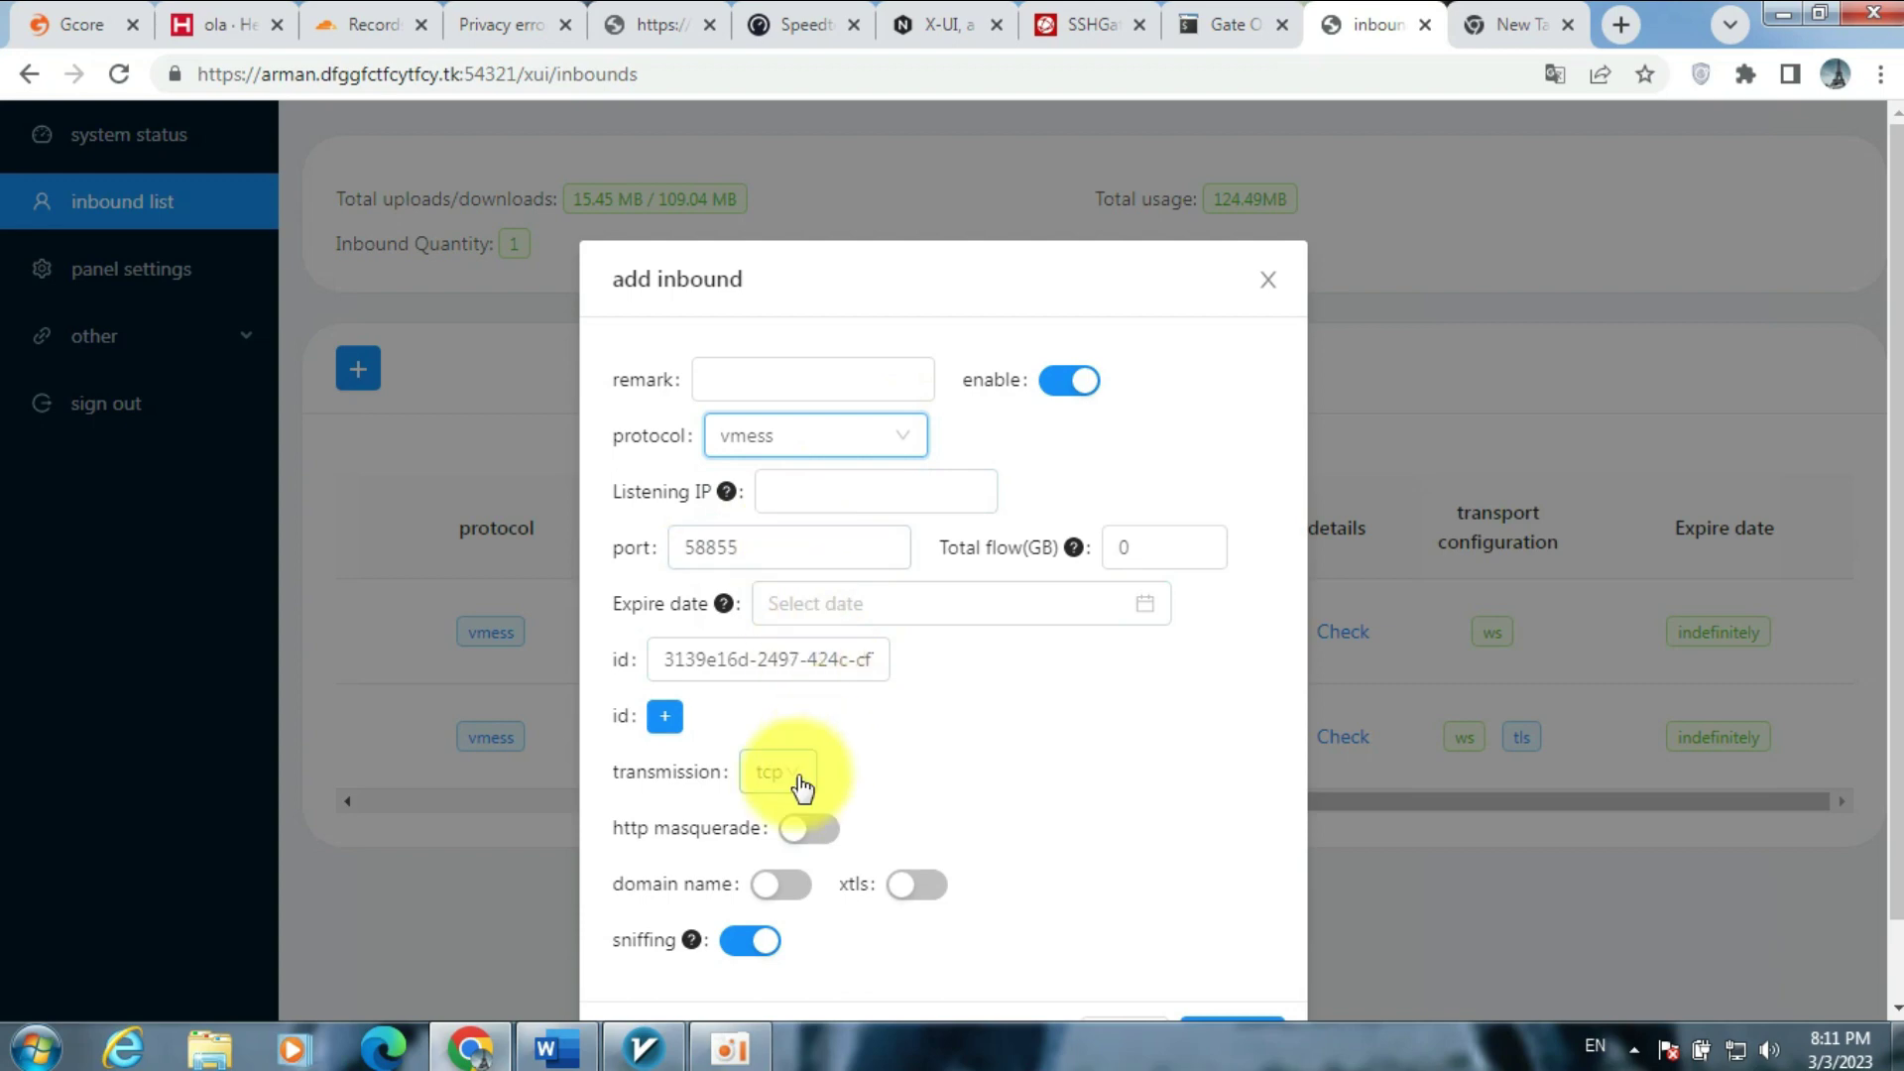
left_click(915, 884)
- Paste the panel's domain into the inbound's domain field
scroll(957, 722, "down", 2)
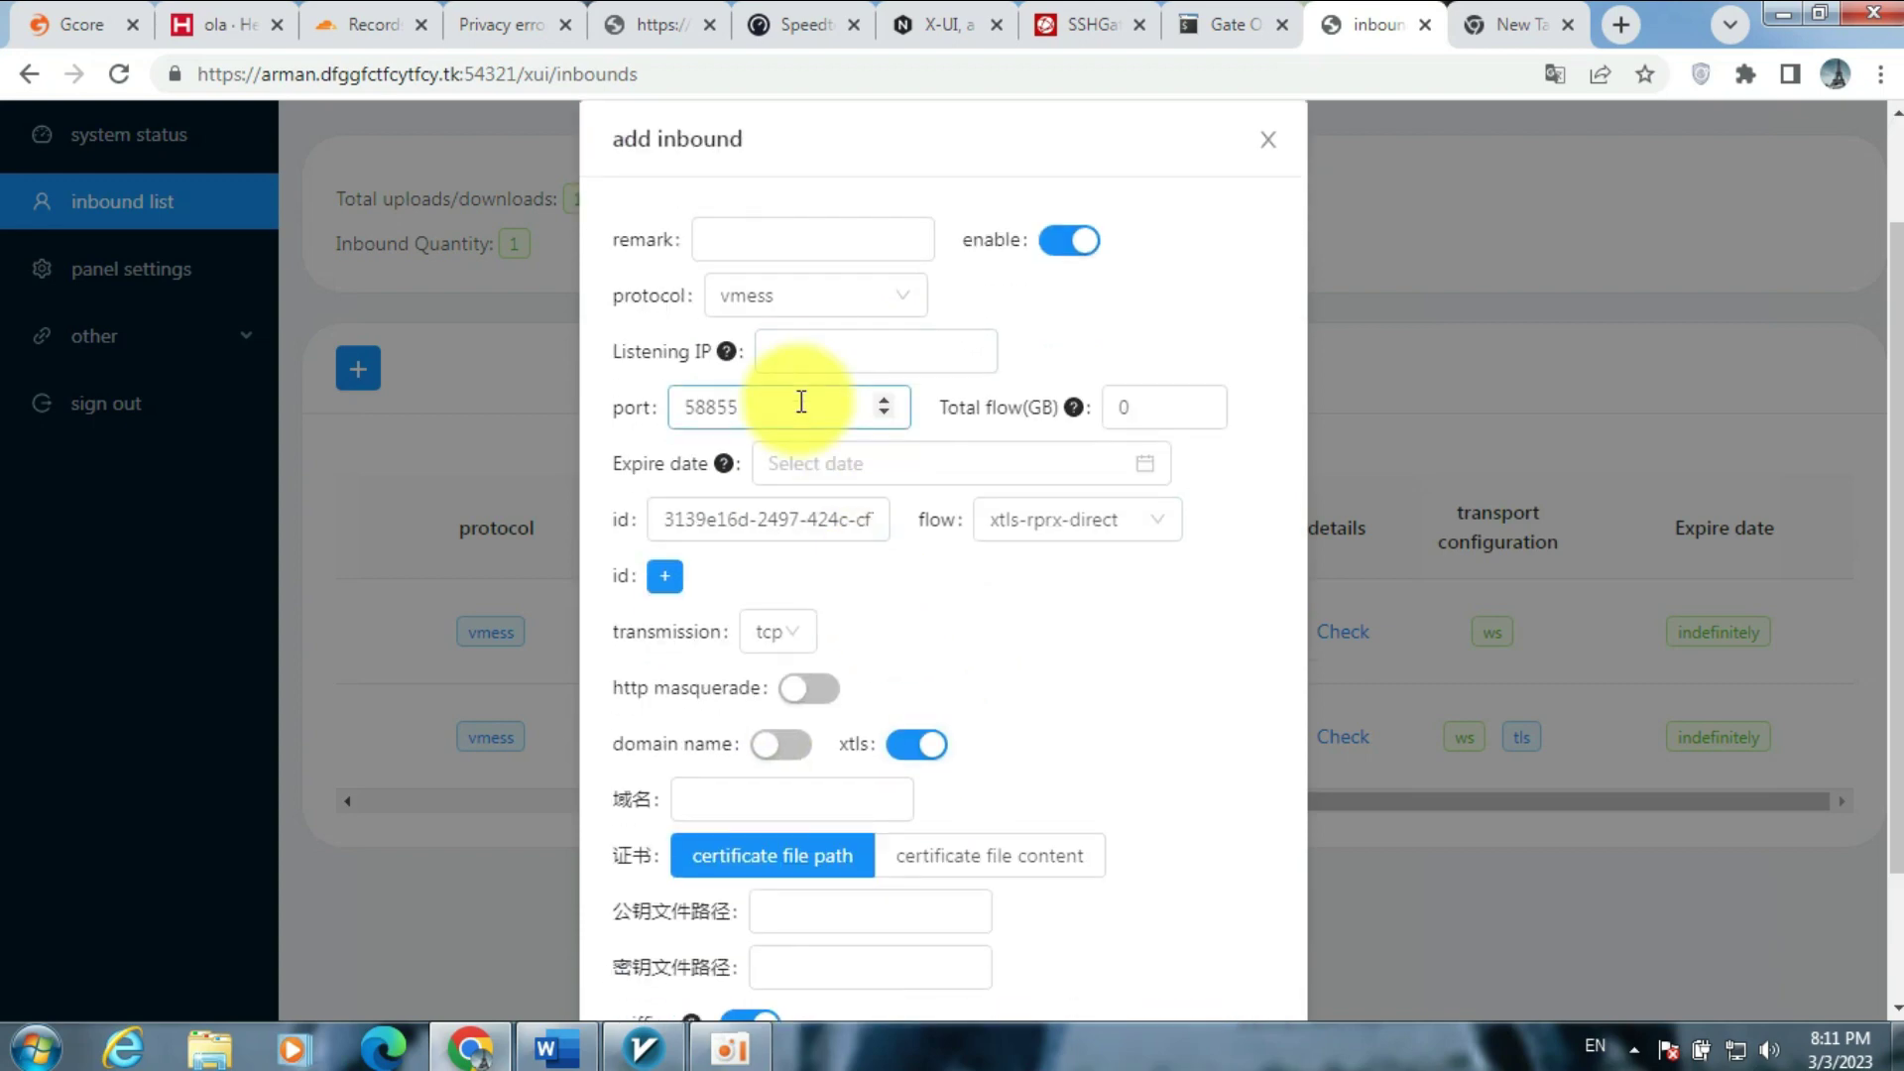
scroll(801, 401, "down", 2)
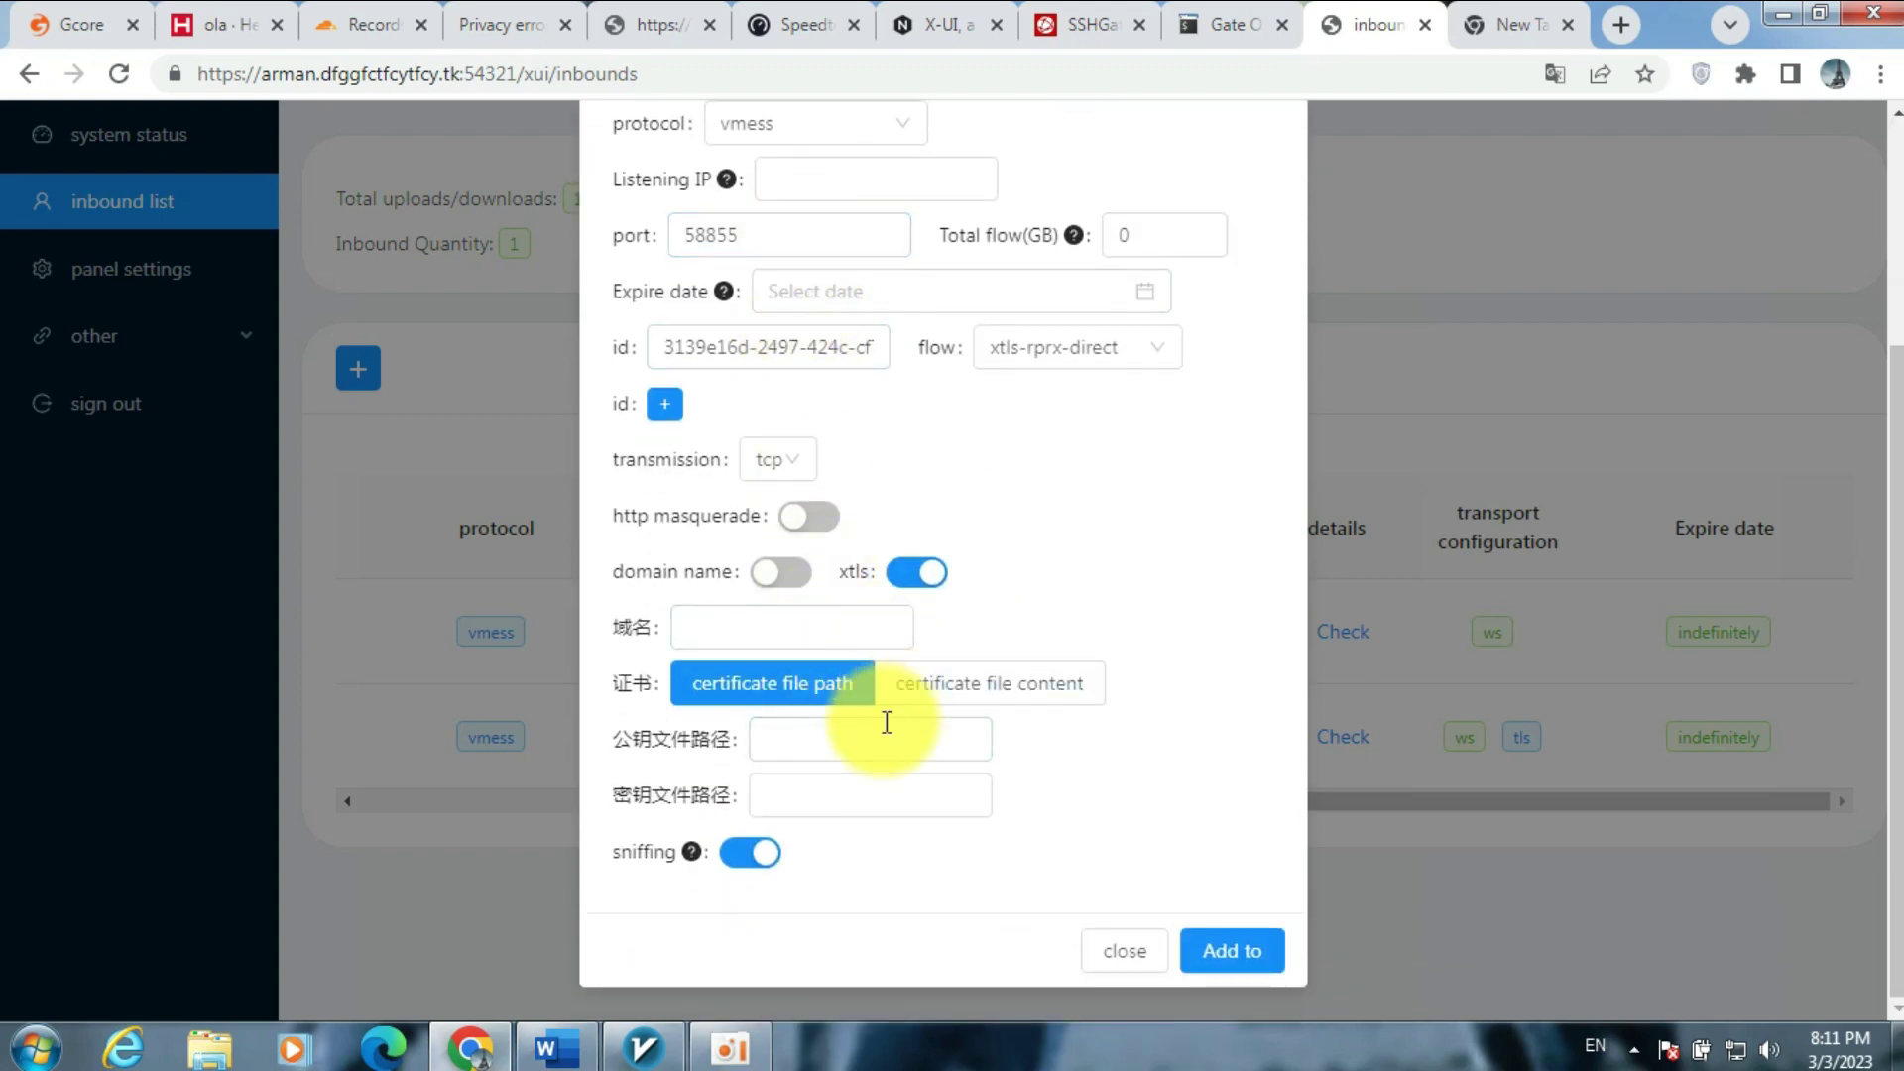
left_click_drag(260, 74, 461, 75)
key("ctrl+c")
left_click(791, 620)
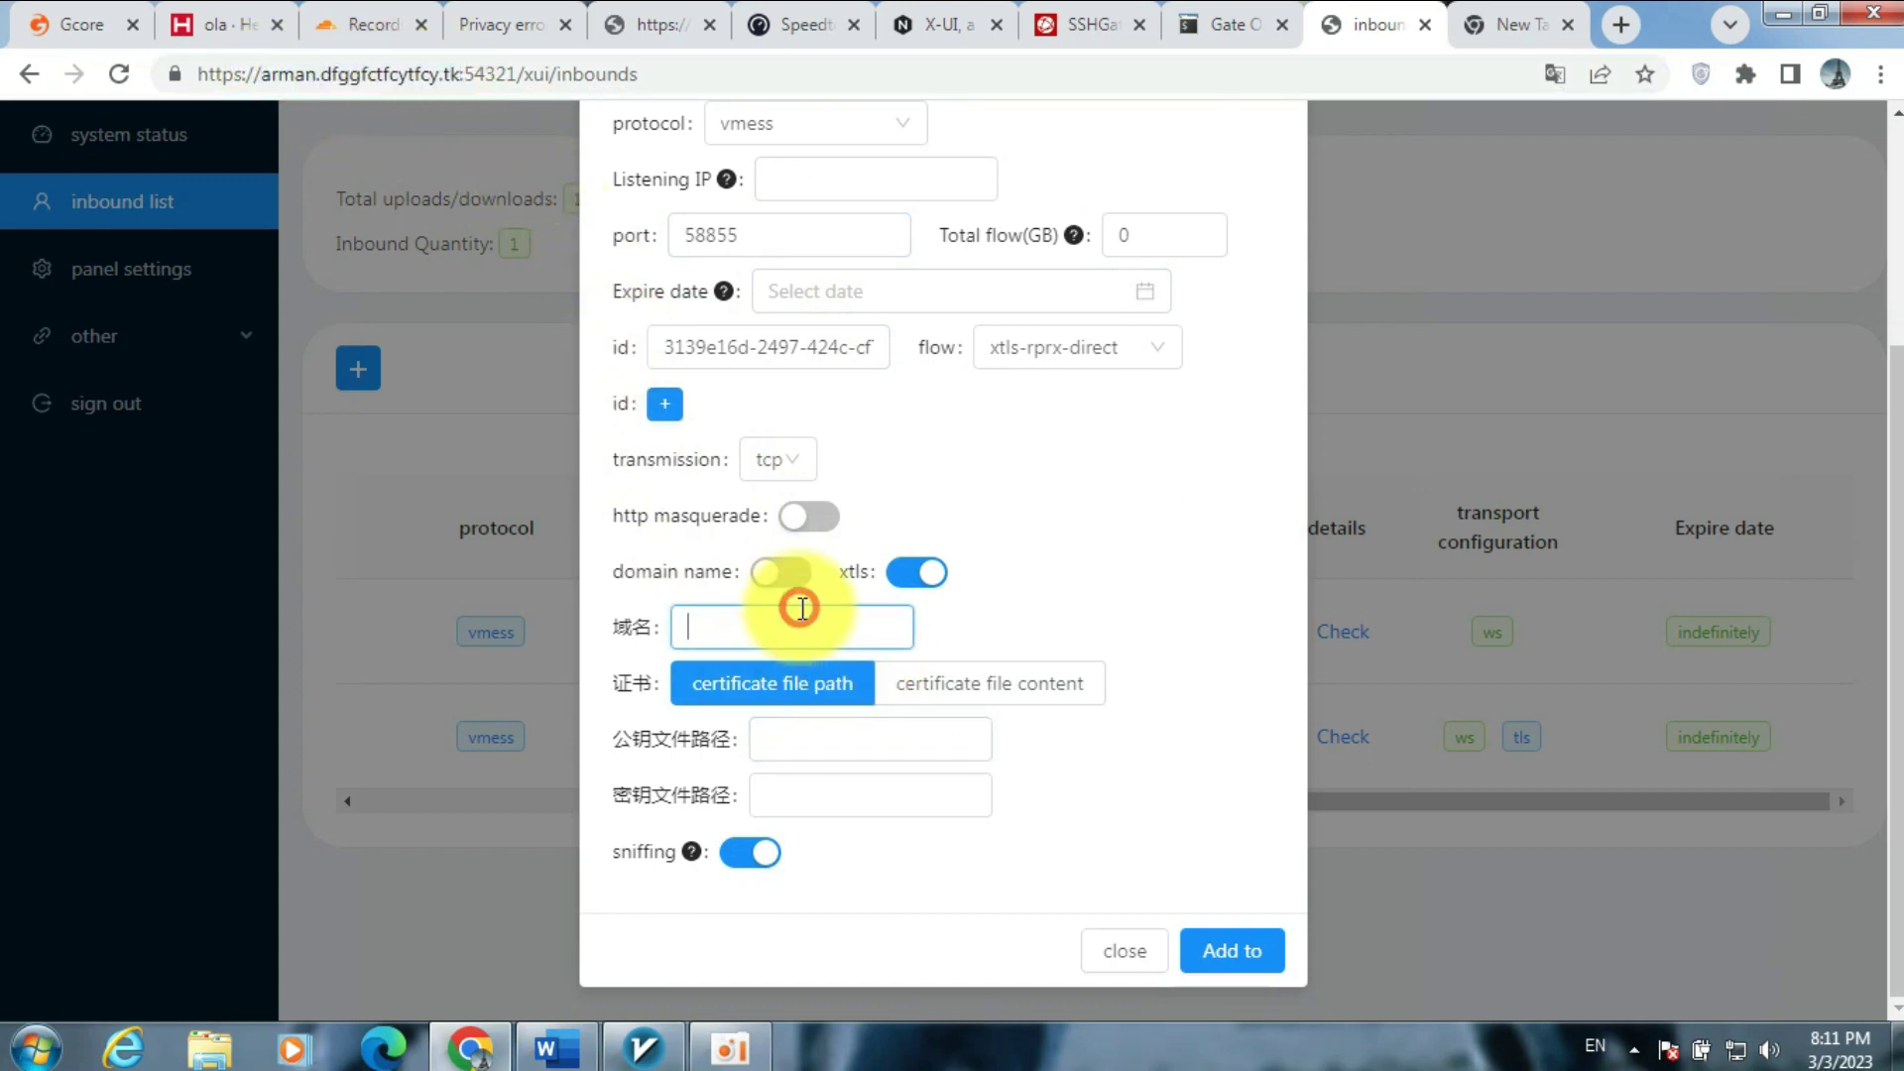
key("ctrl+v")
- Put /root/private.key in the key file path and clear the mistaken public key entry
left_click(864, 725)
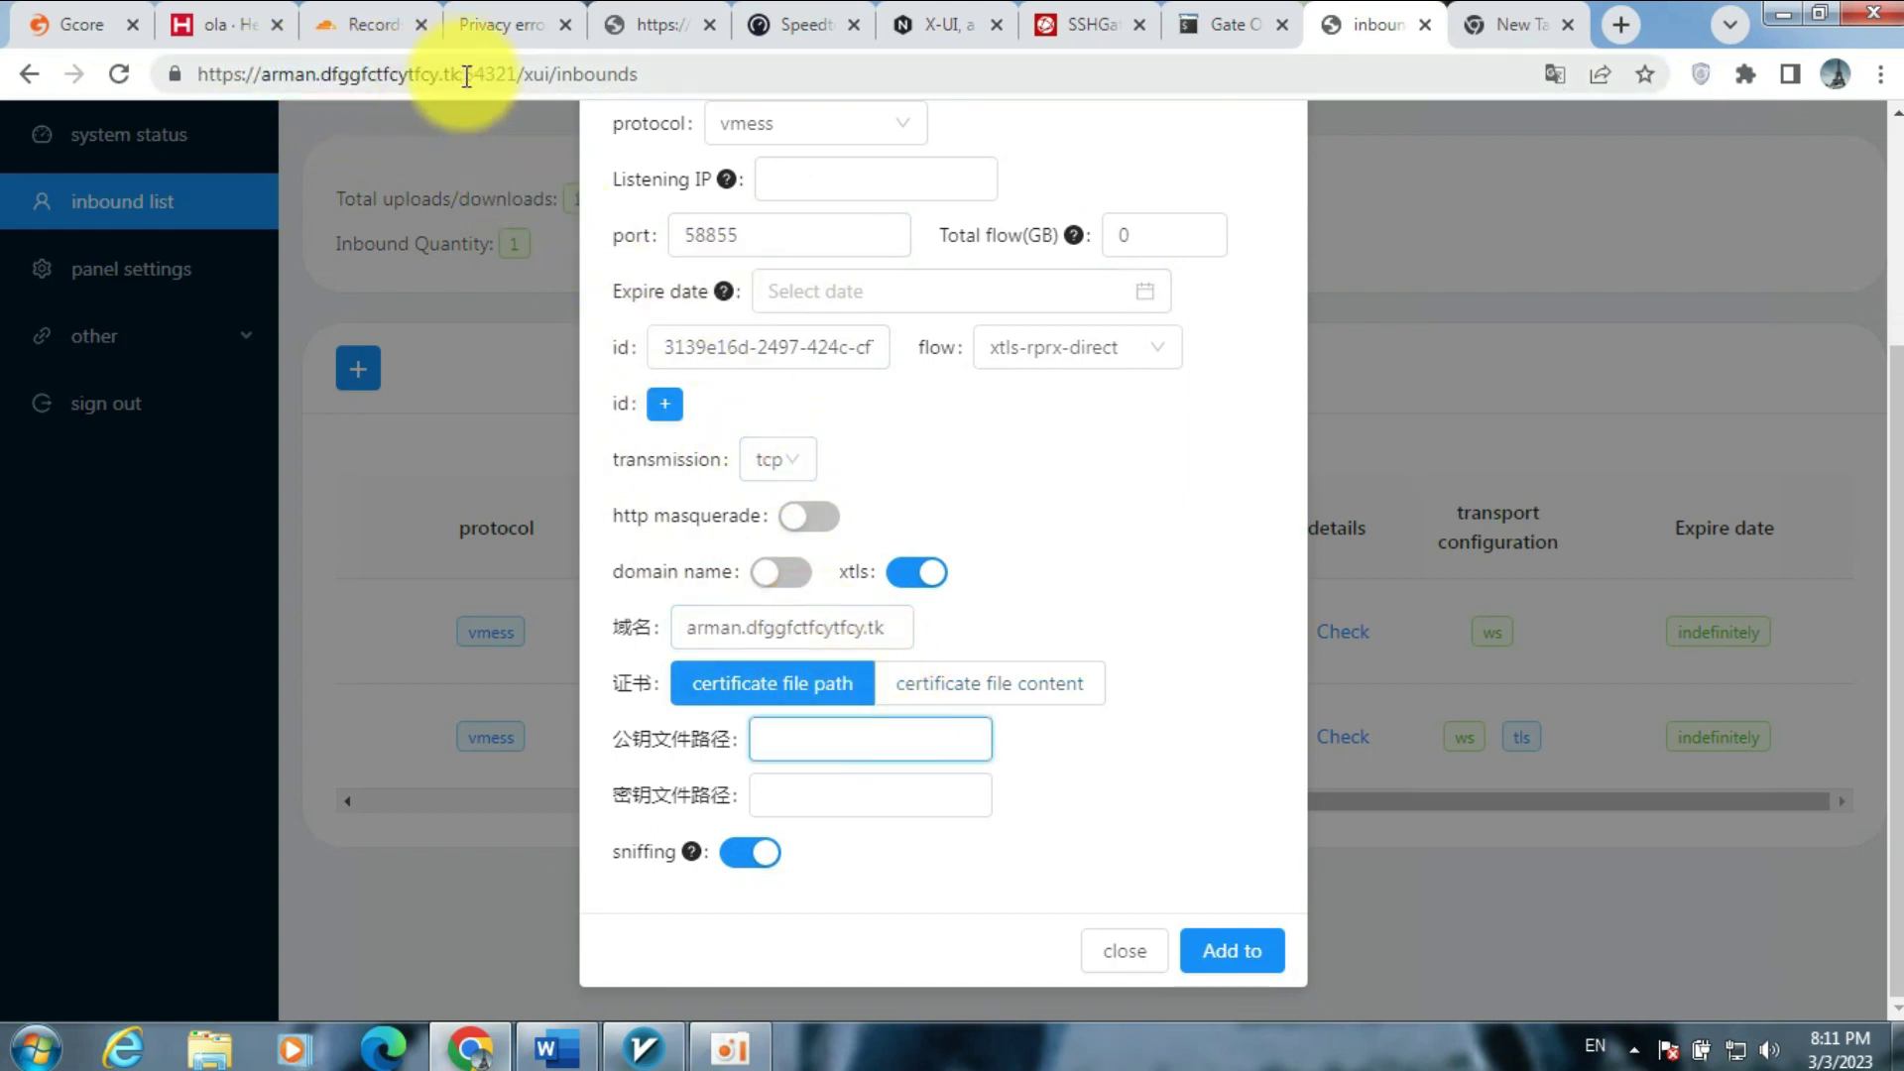
left_click(922, 28)
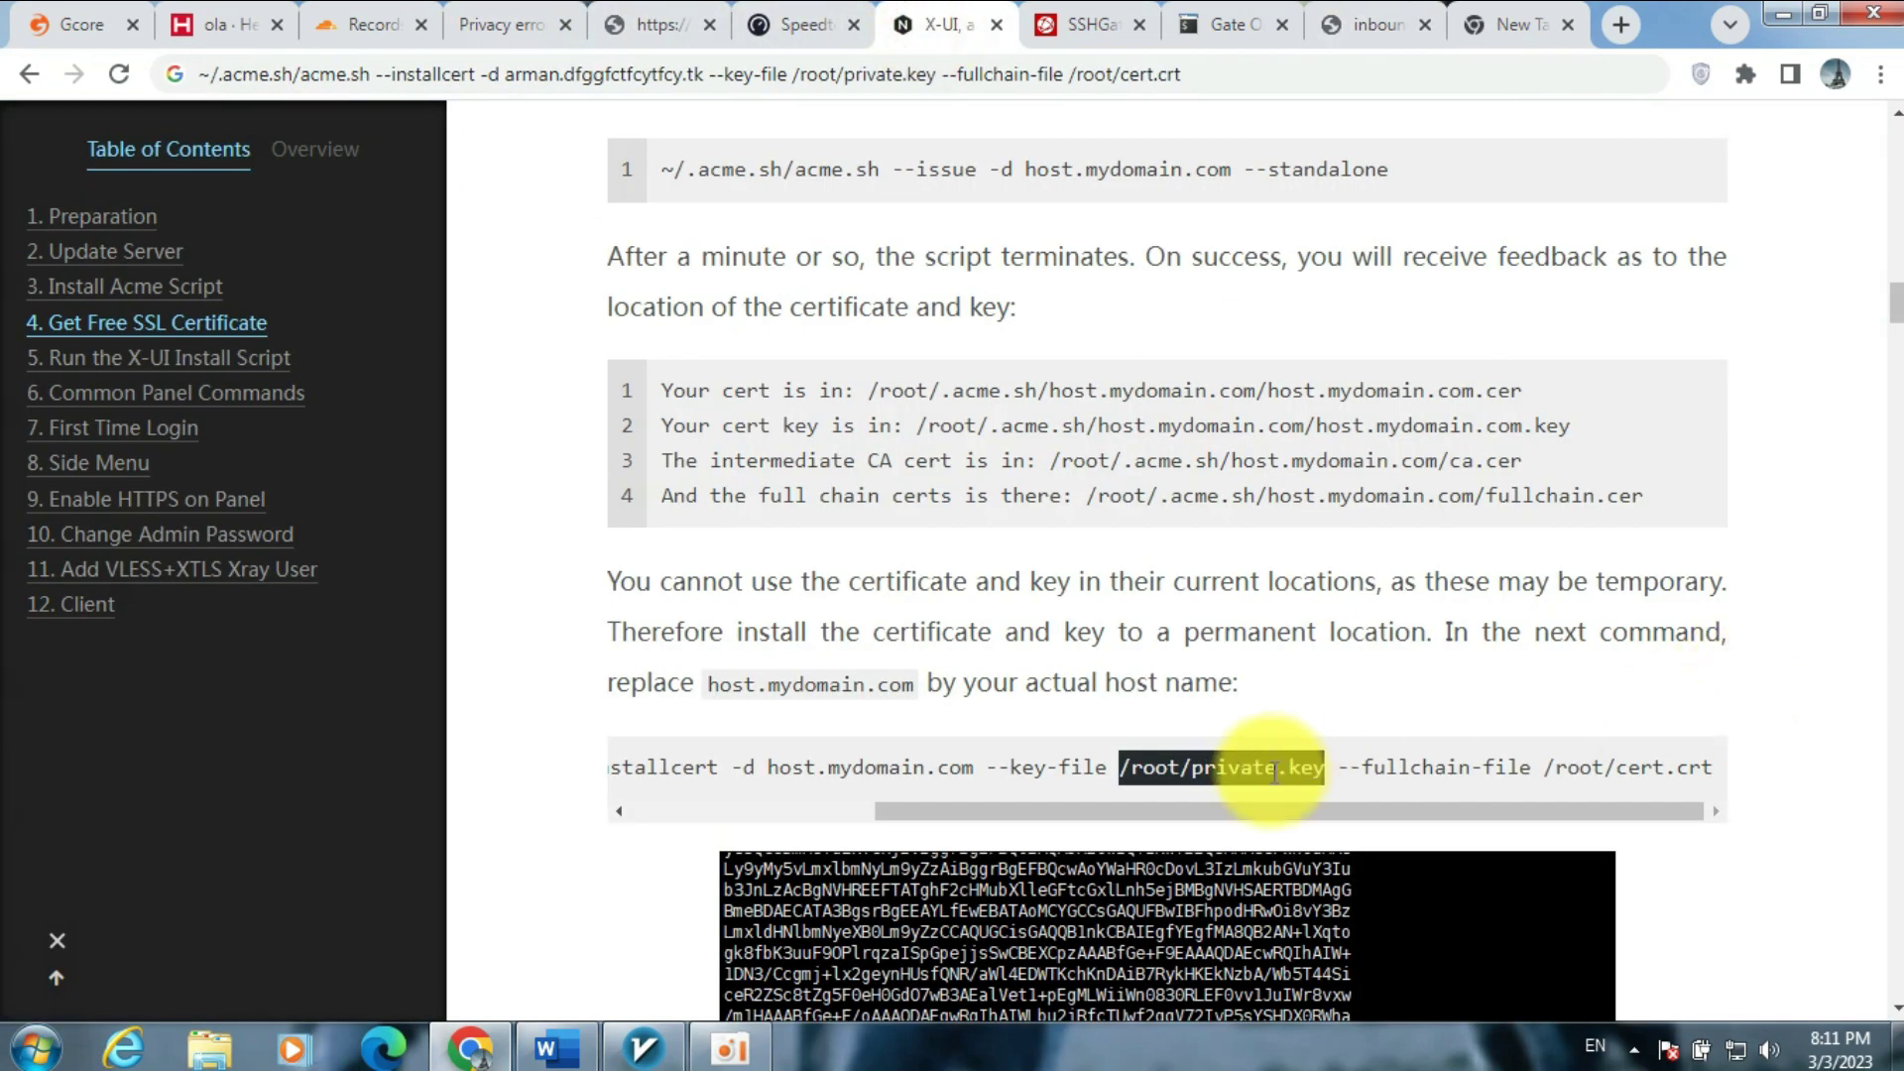
key("ctrl+c")
left_click(1379, 25)
key("ctrl+v")
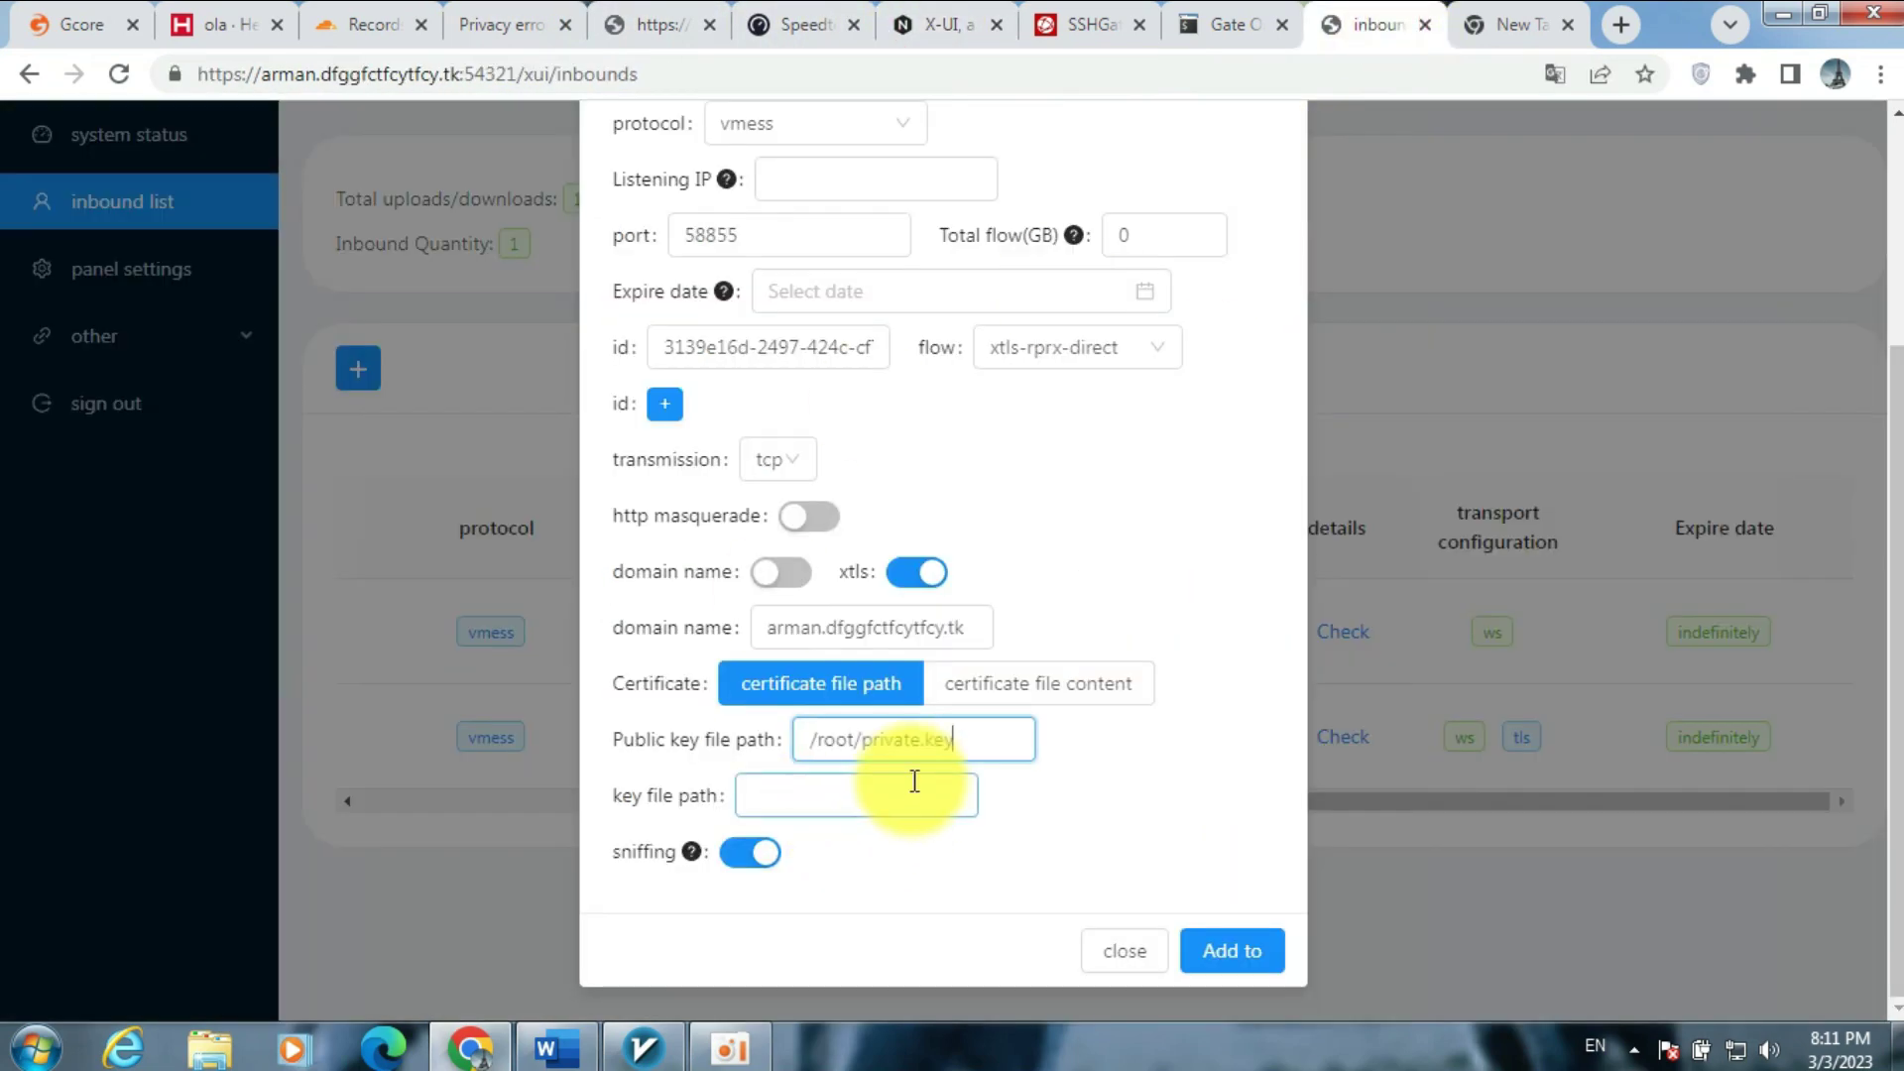
left_click(926, 791)
key("ctrl+v")
left_click_drag(975, 736, 758, 742)
key("BackSpace")
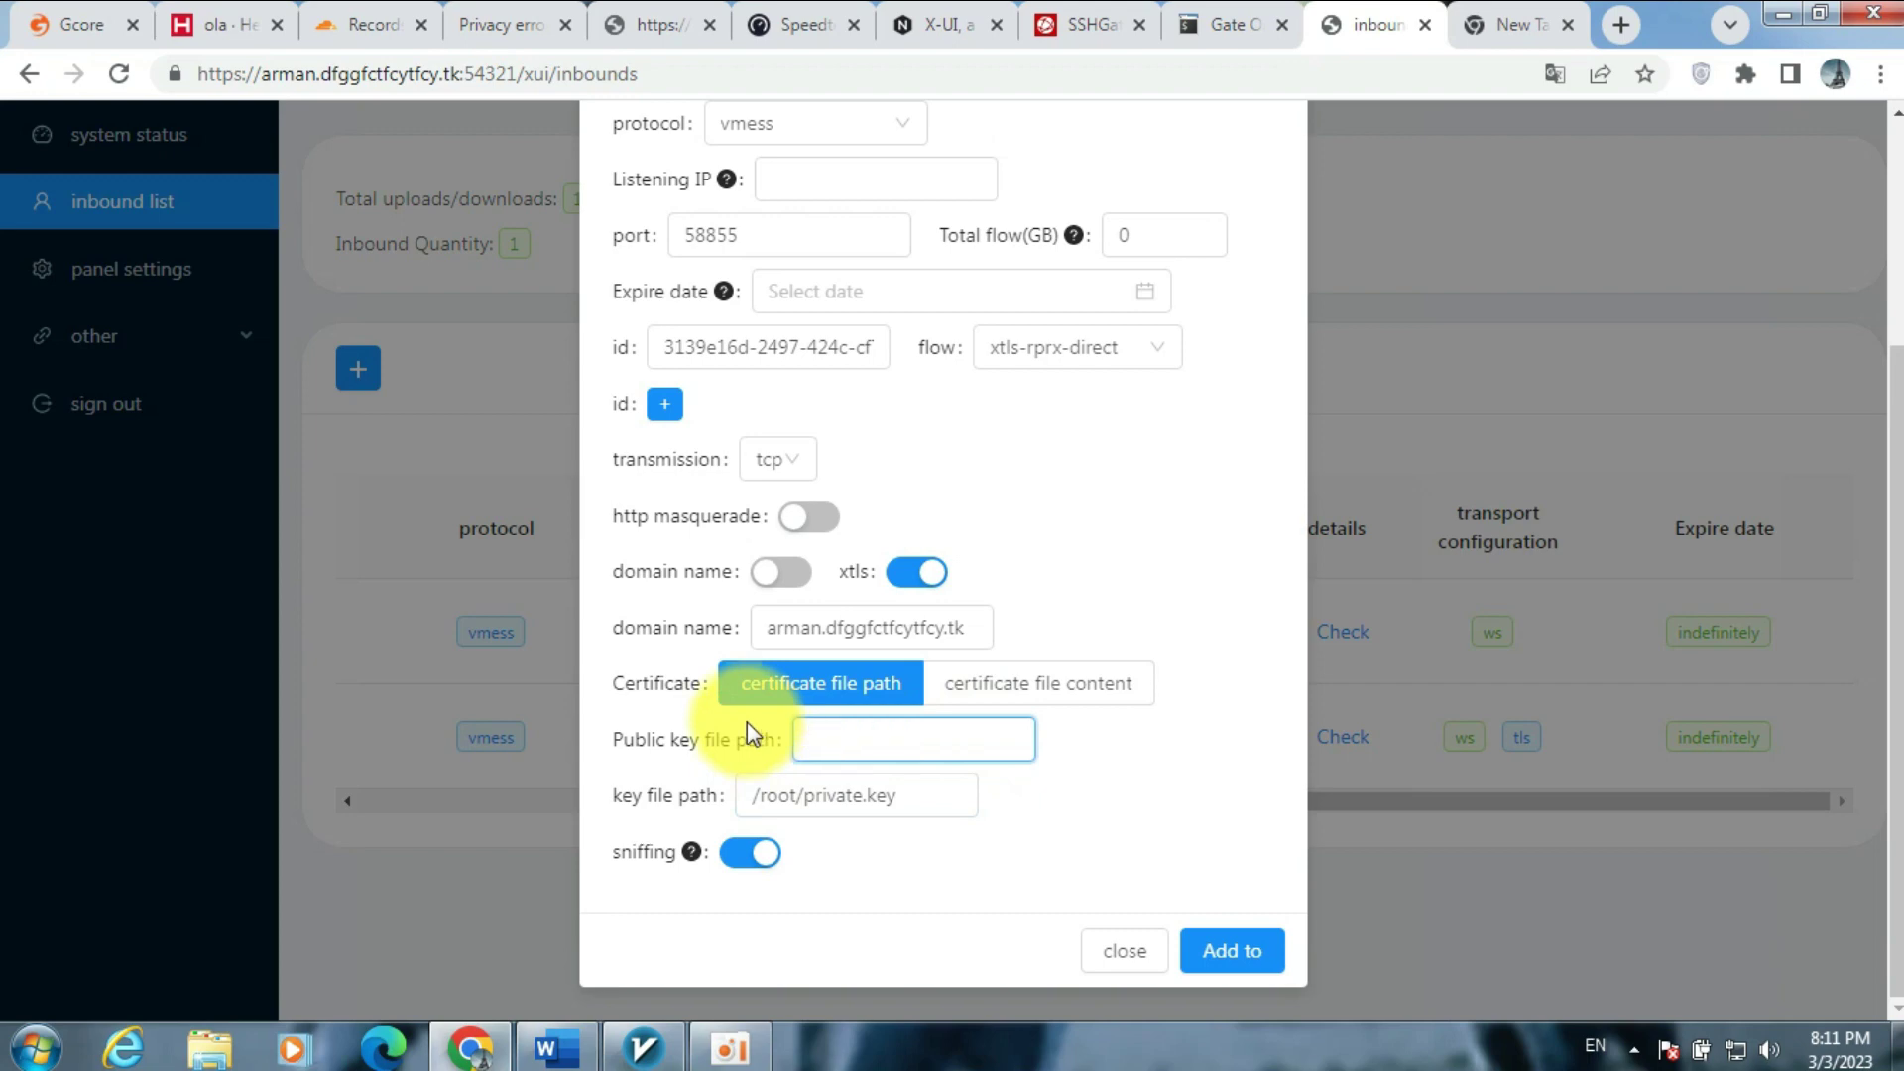
- Set the public key path to /root/cert.crt, then import the copied server into v2rayN
left_click(926, 24)
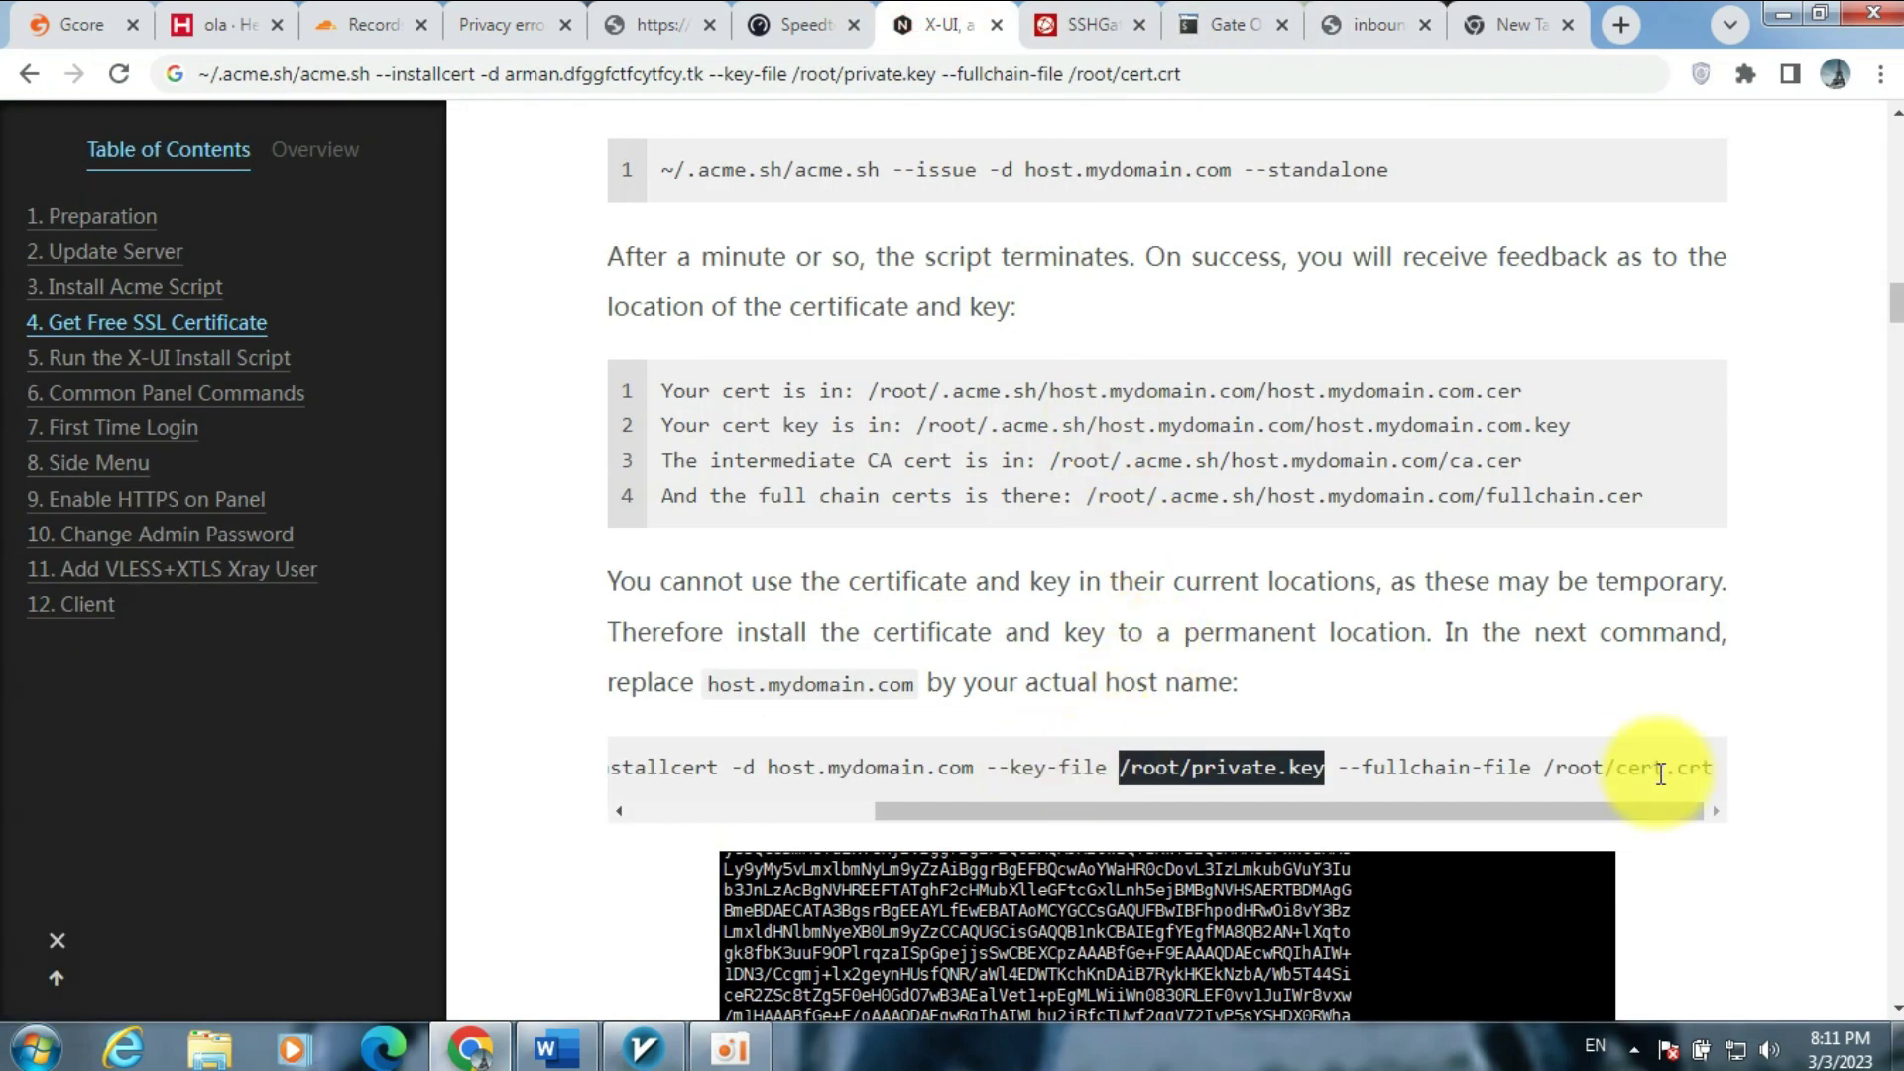
left_click_drag(1544, 767, 1713, 767)
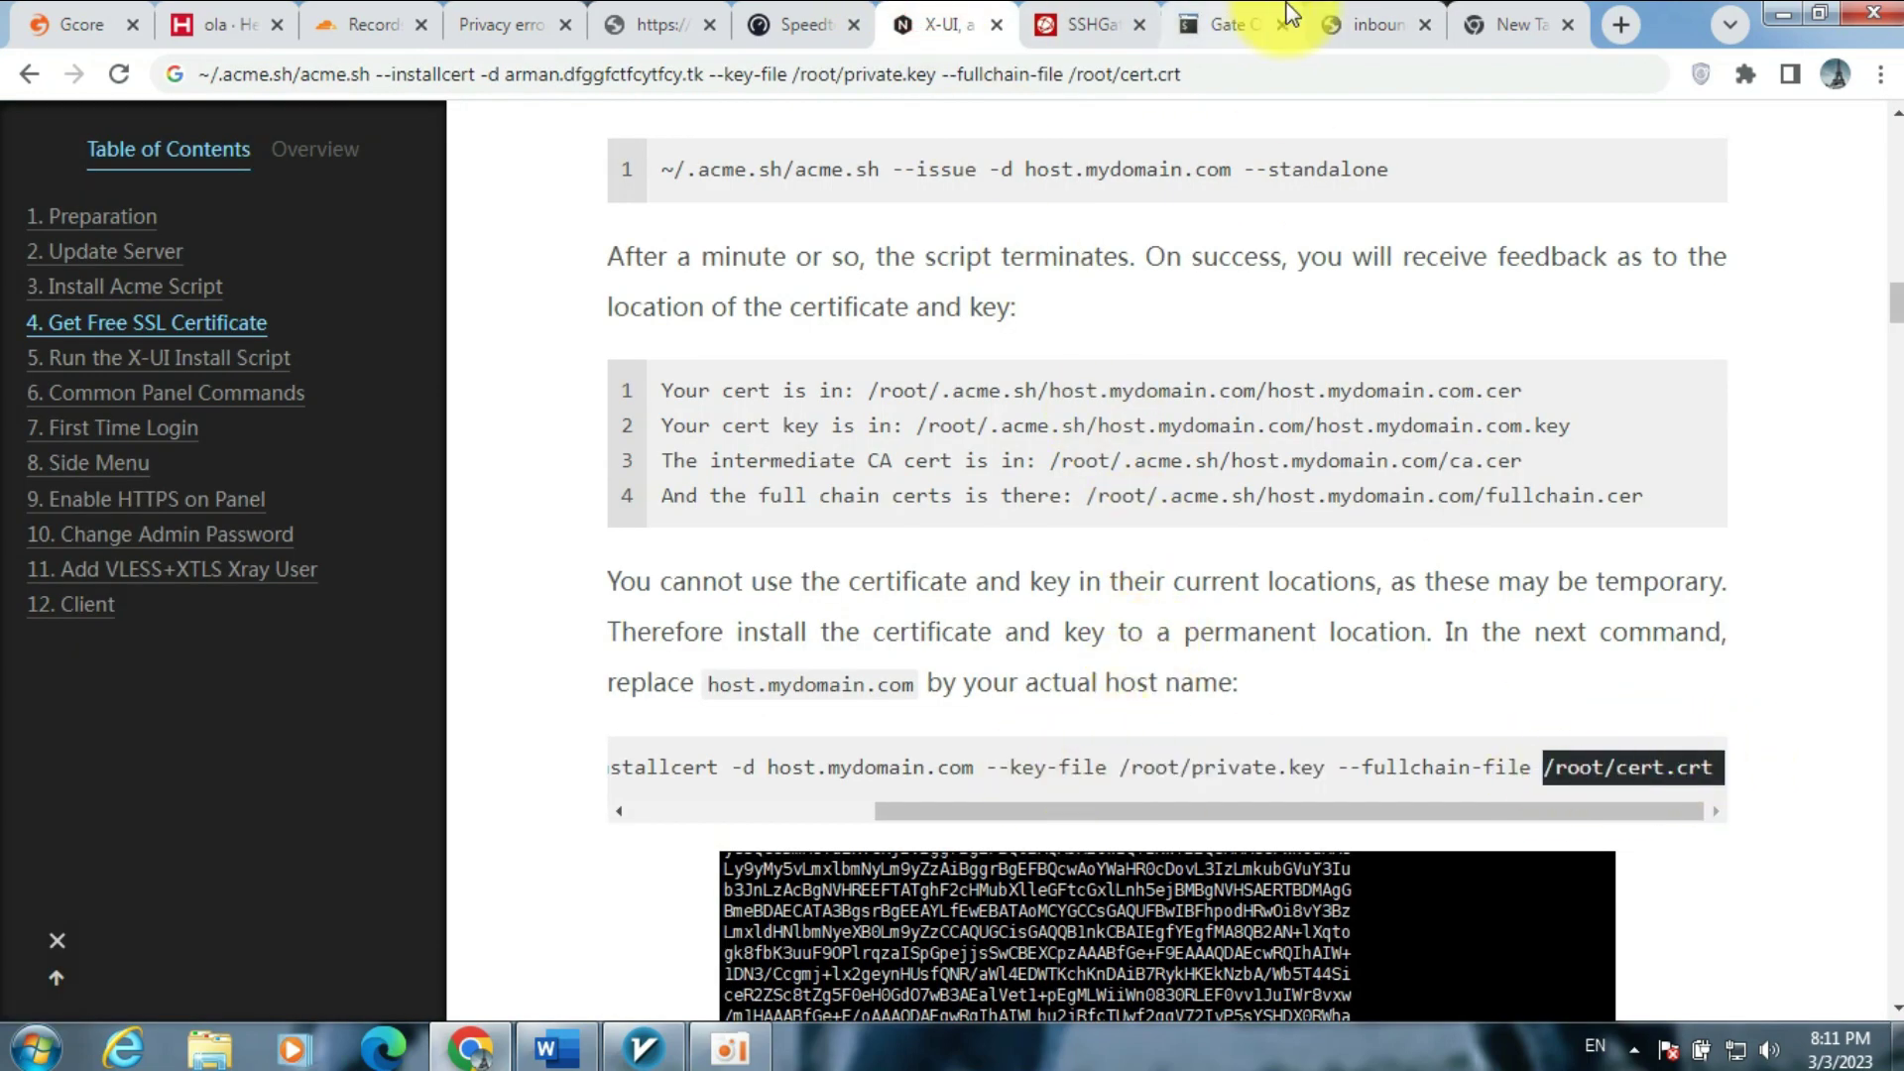
left_click(1379, 24)
key("ctrl+v")
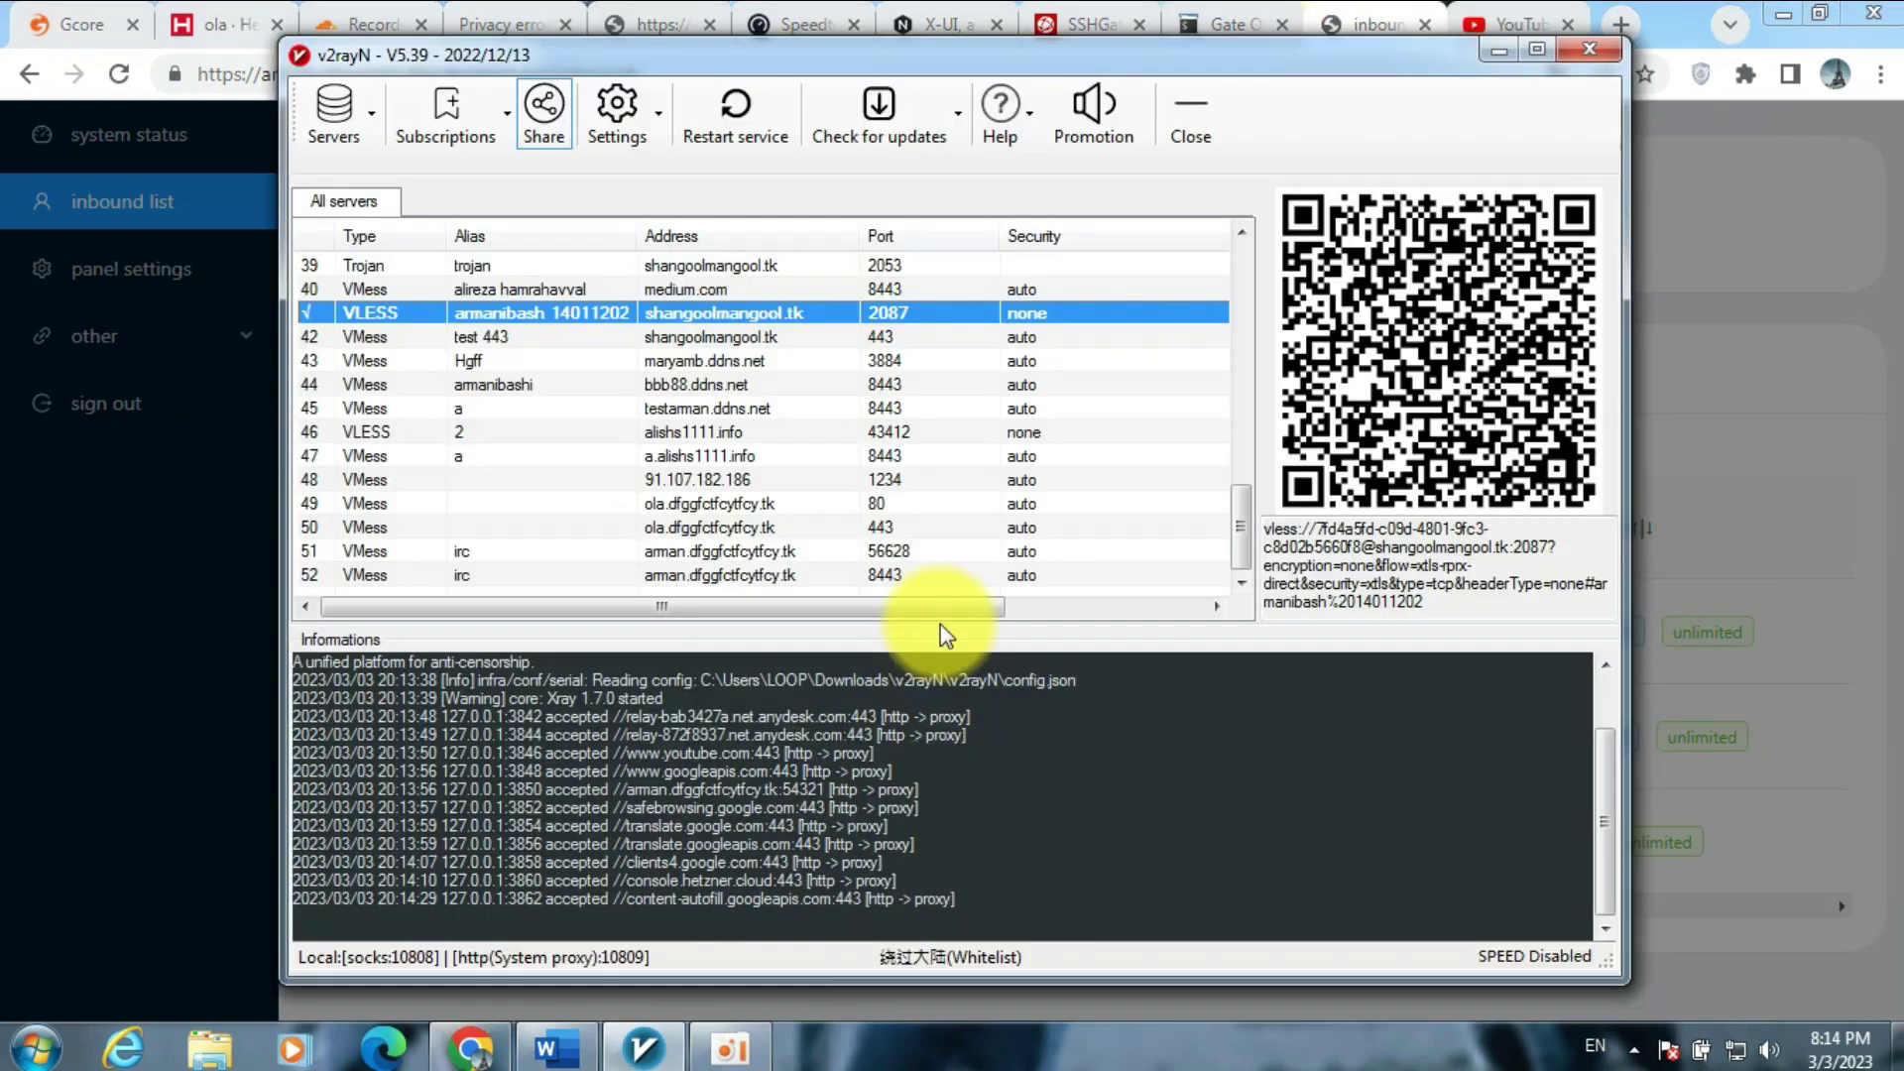
key("ctrl+v")
left_click(1126, 625)
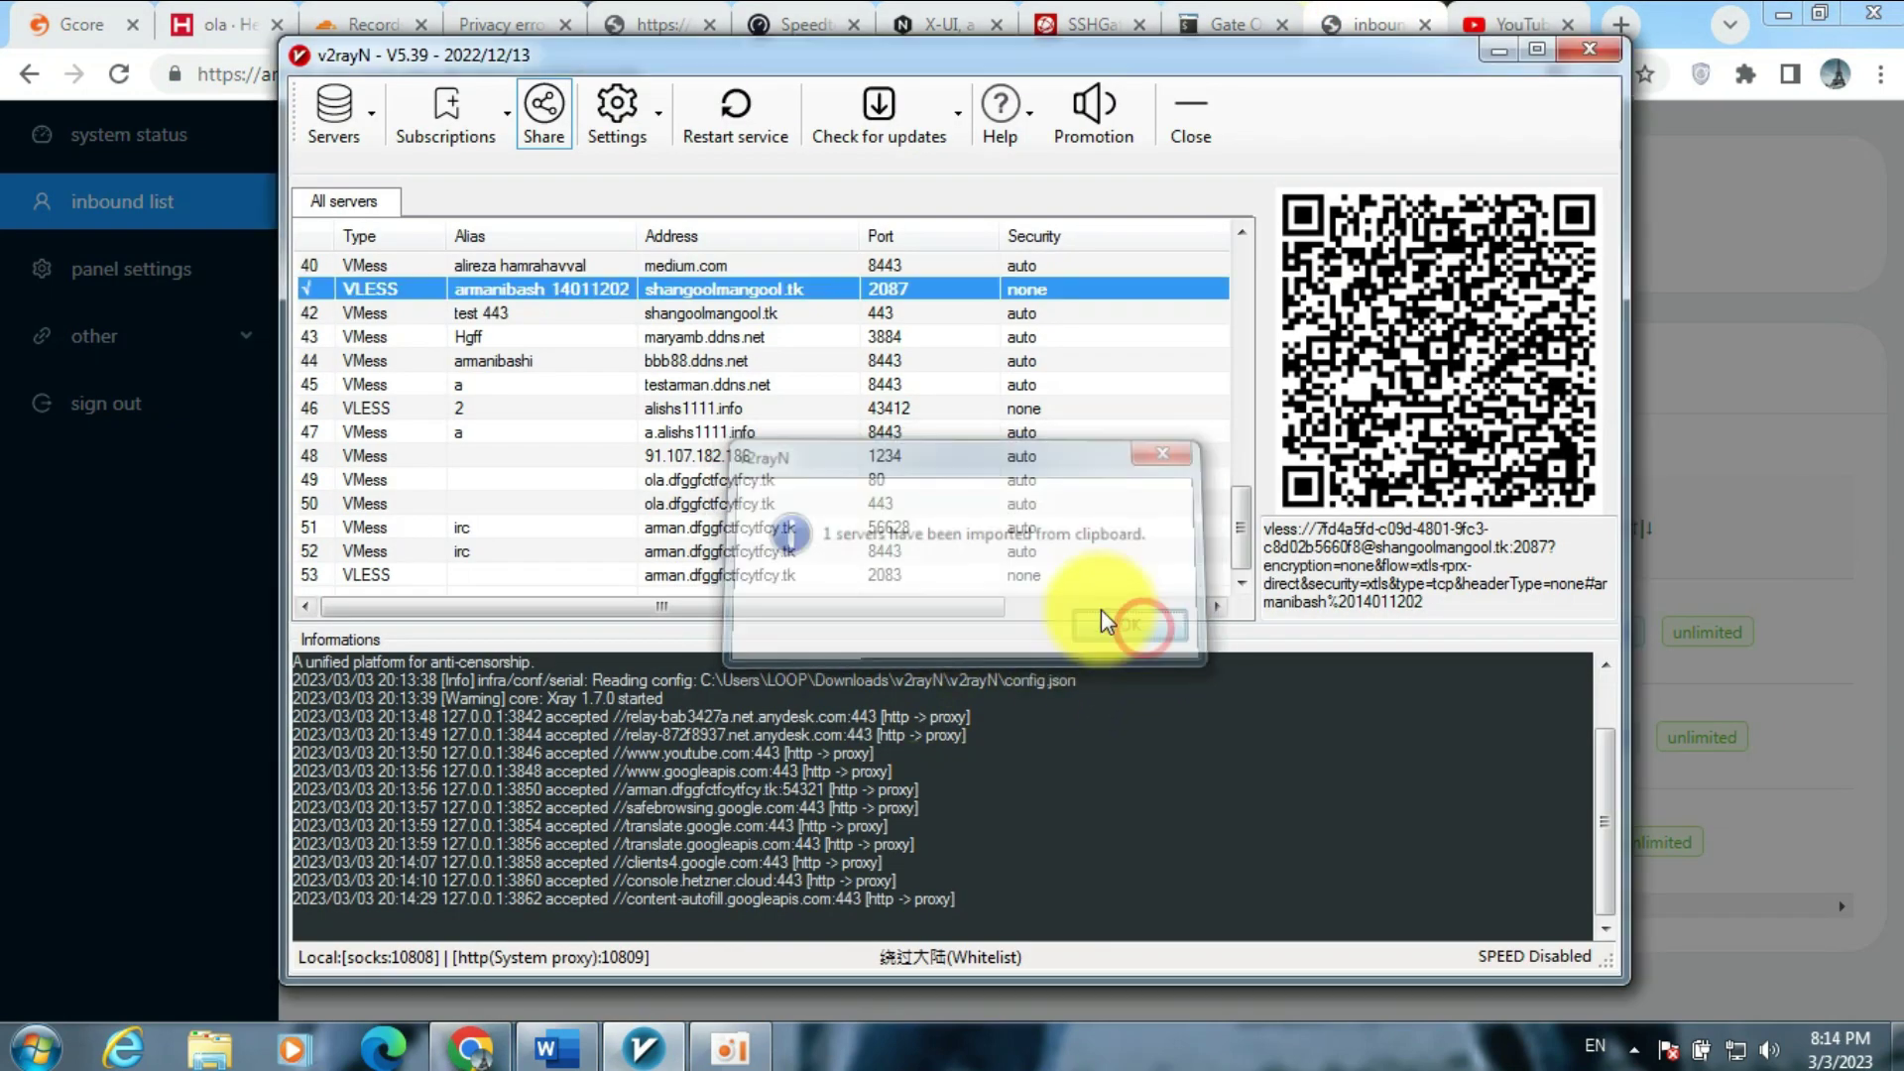
- Select the new port-2083 VLESS XTLS server and run its speed test
left_click(932, 577)
left_click_drag(940, 605, 1253, 617)
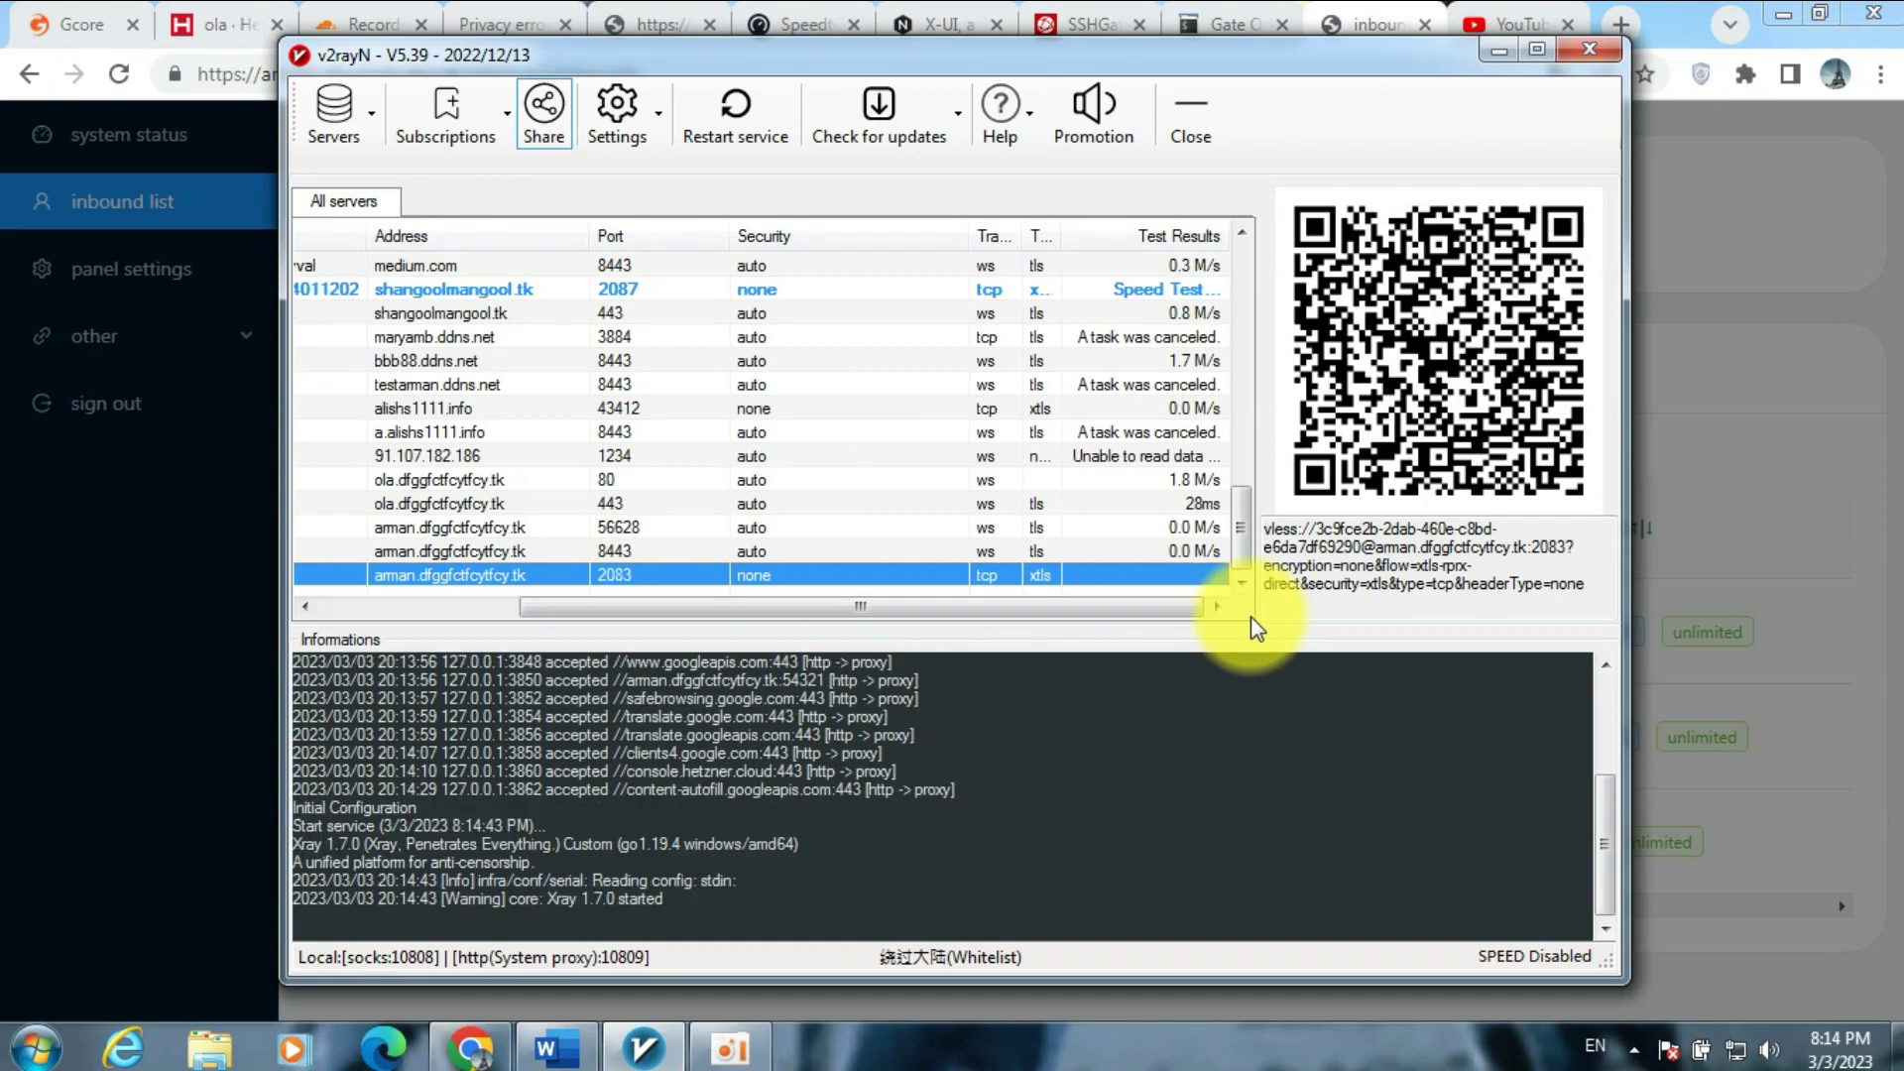
key("ctrl+t")
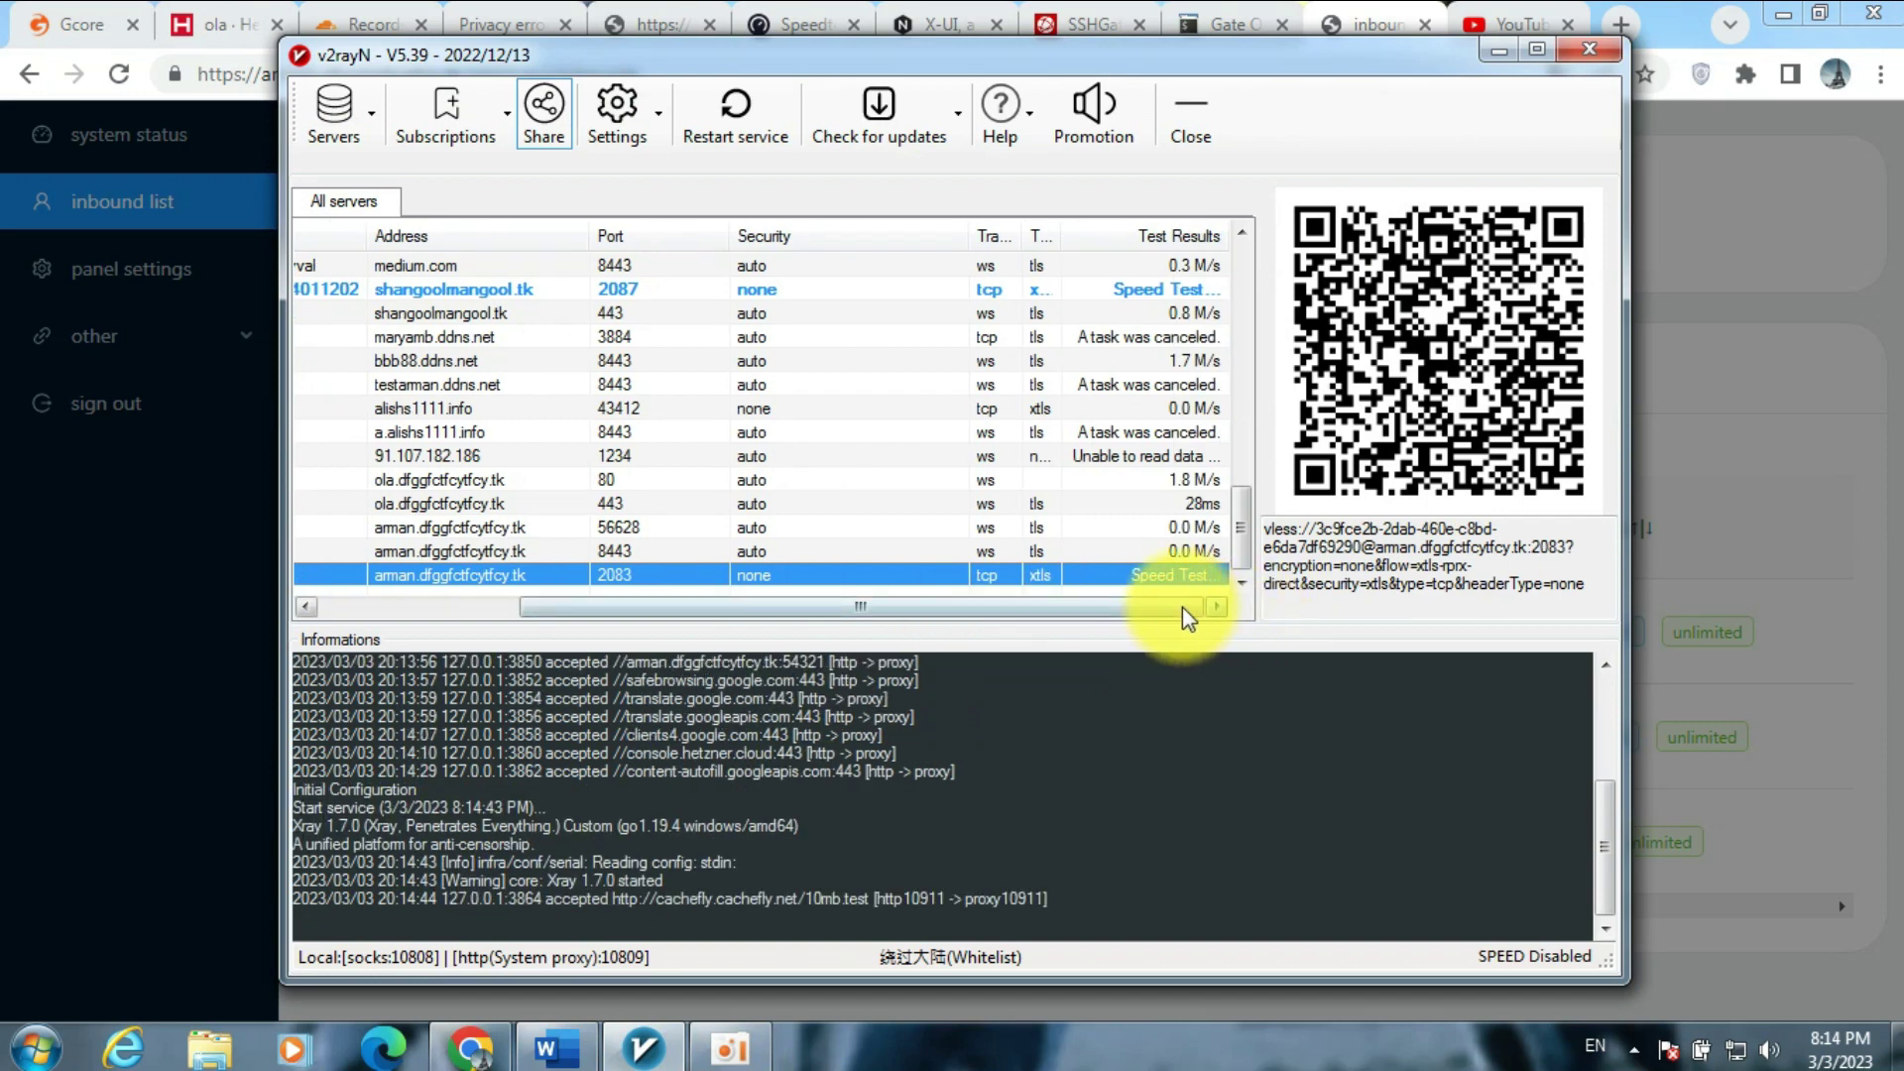